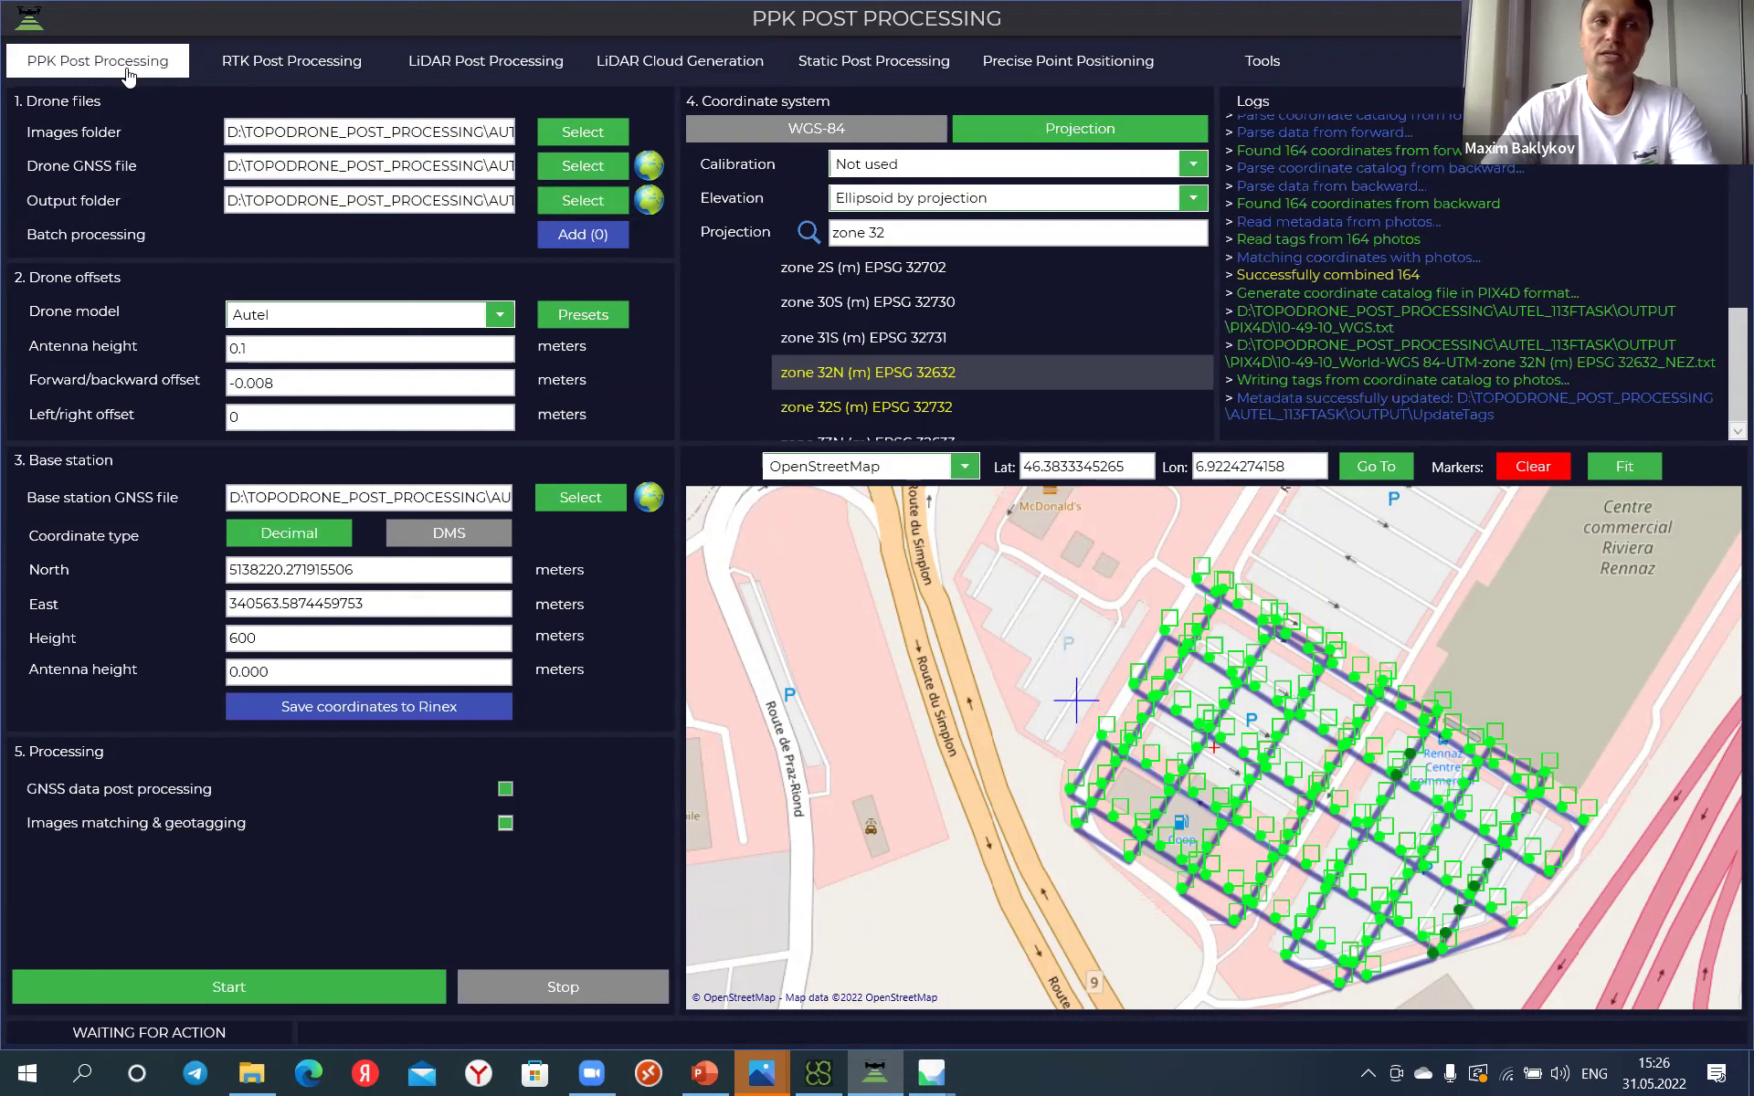
Step: Look through the RTK, LiDAR, cloud generation, one-vector static and tools modules, and return to PPK Post Processing
{"action": "left_click", "coordinate": [320, 73]}
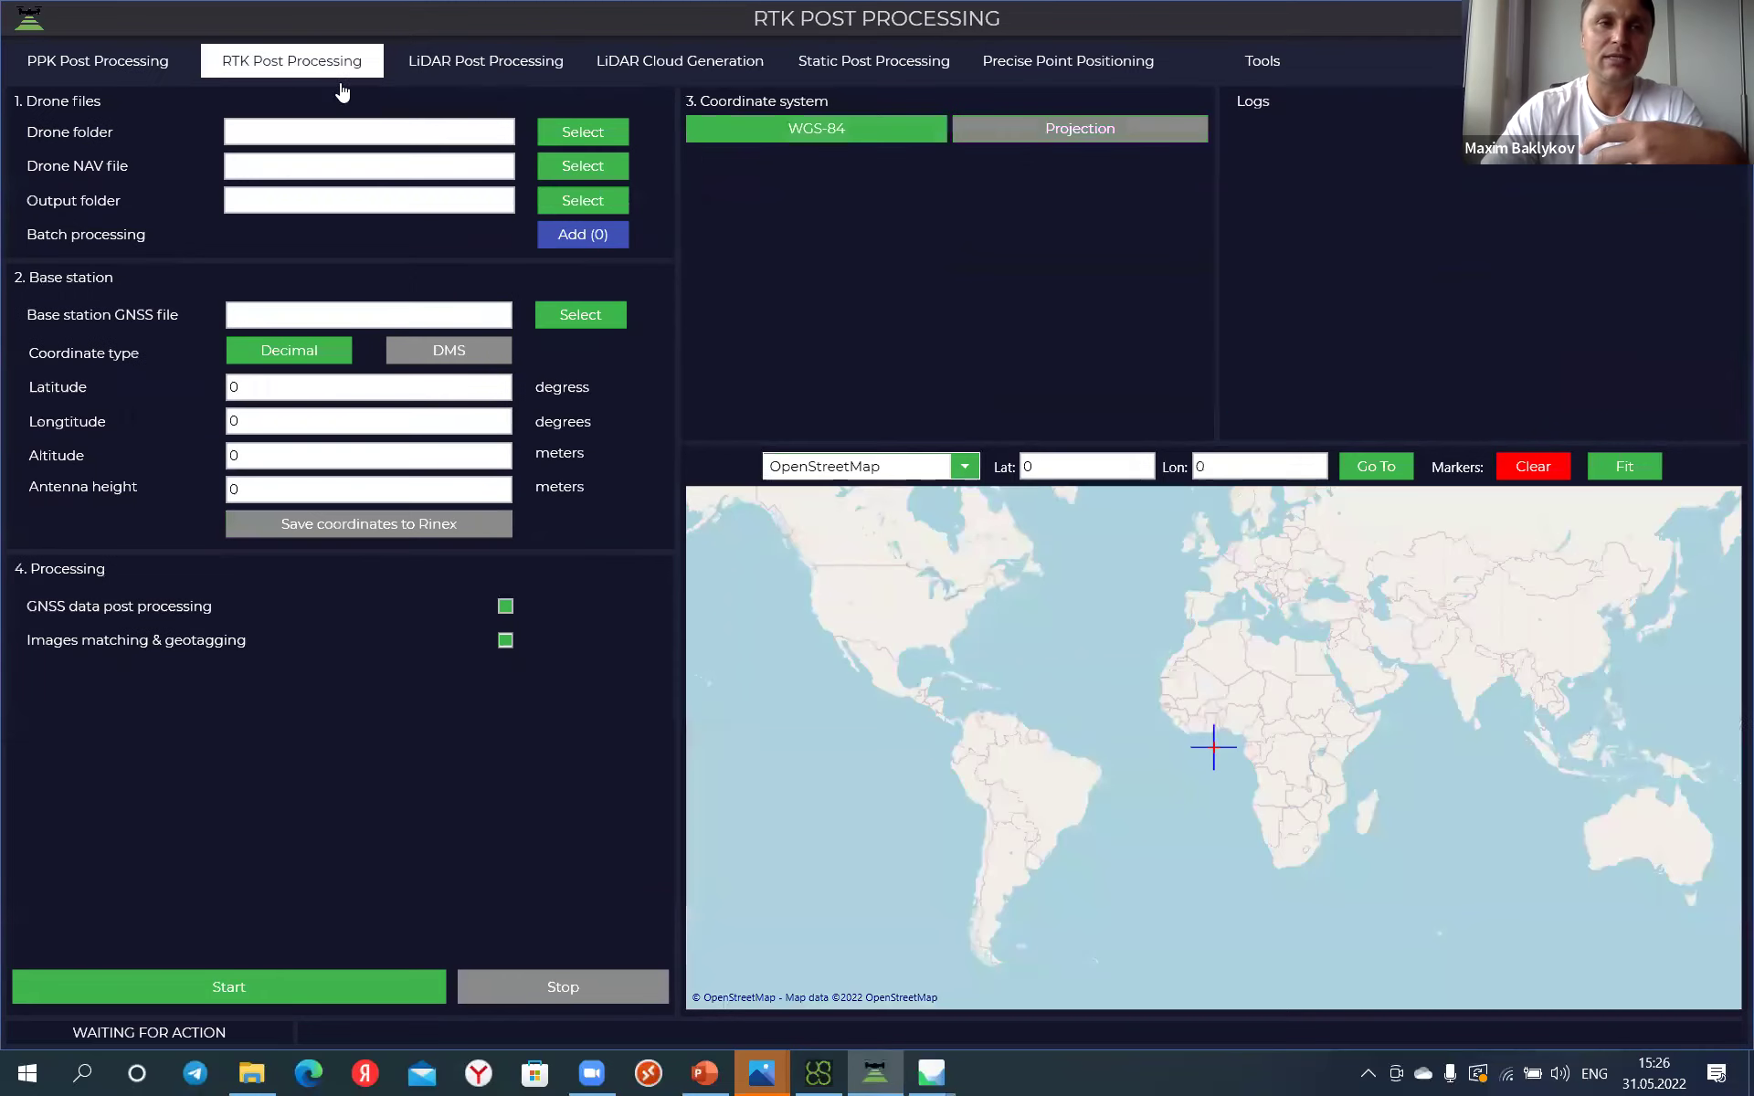
{"action": "left_click", "coordinate": [525, 71]}
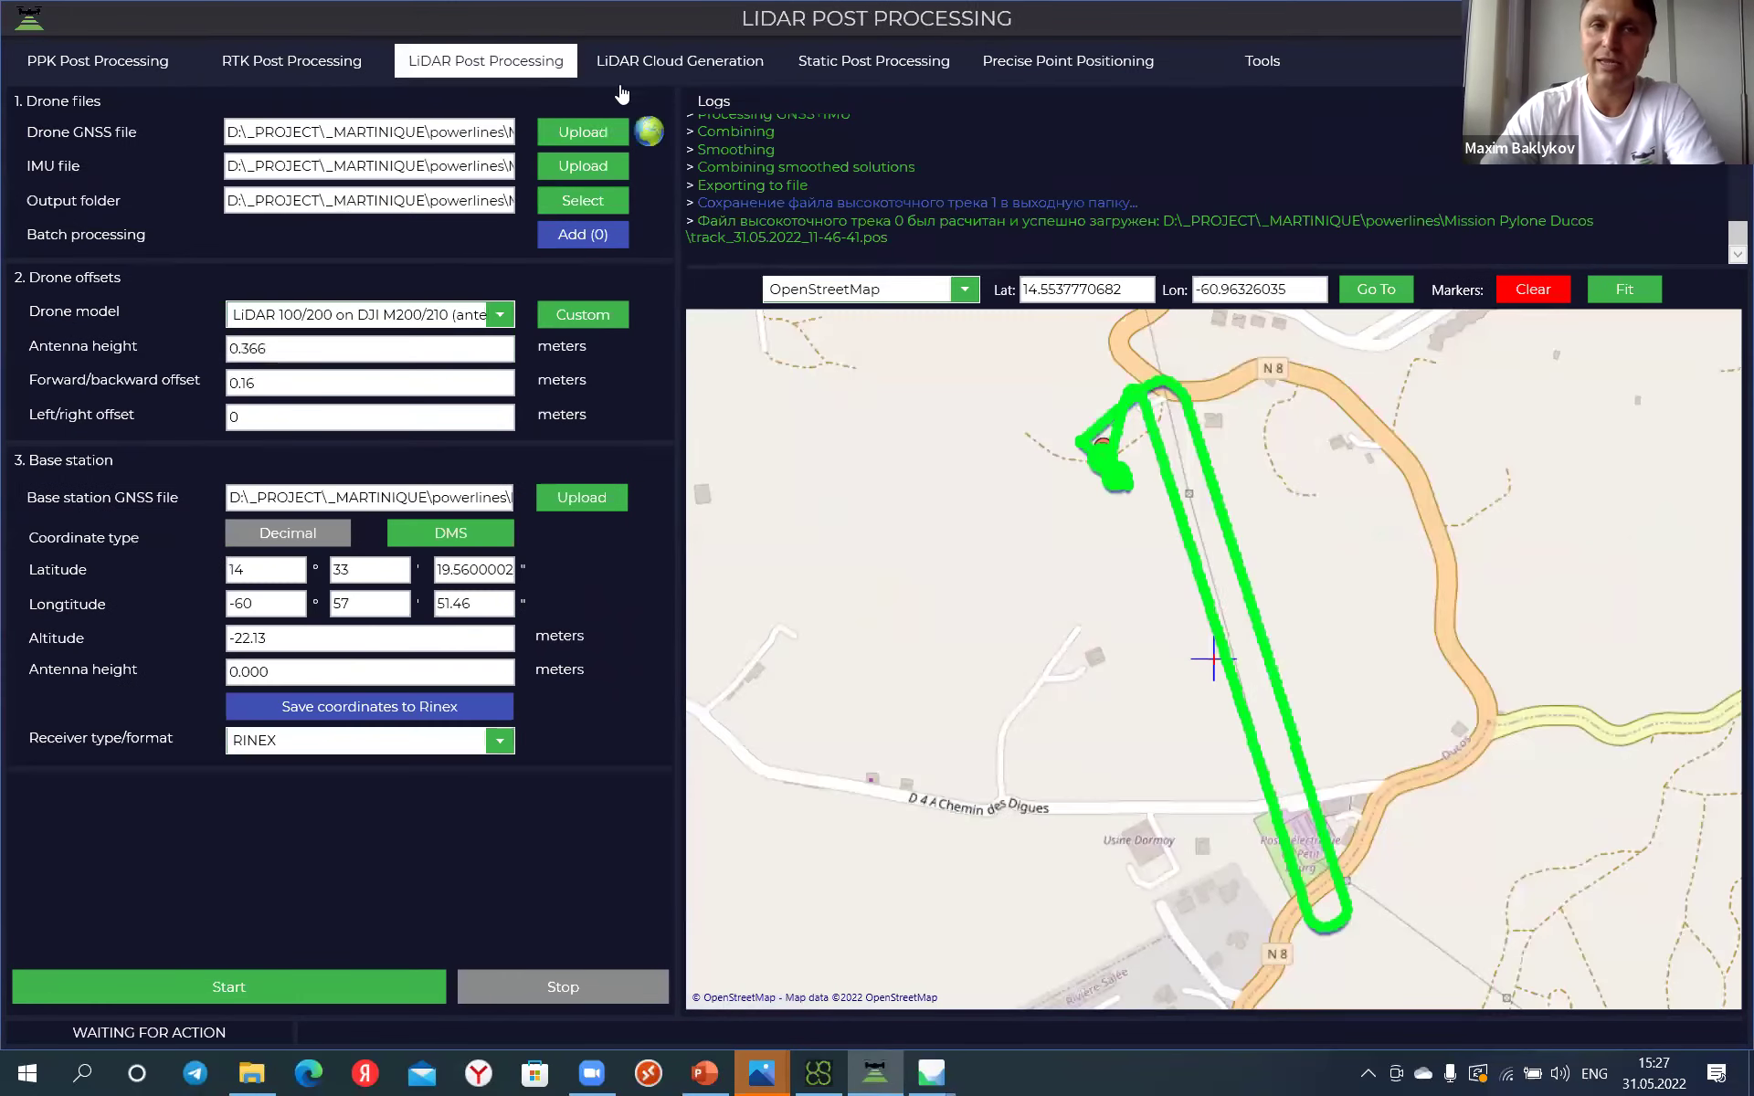
{"action": "left_click", "coordinate": [681, 60]}
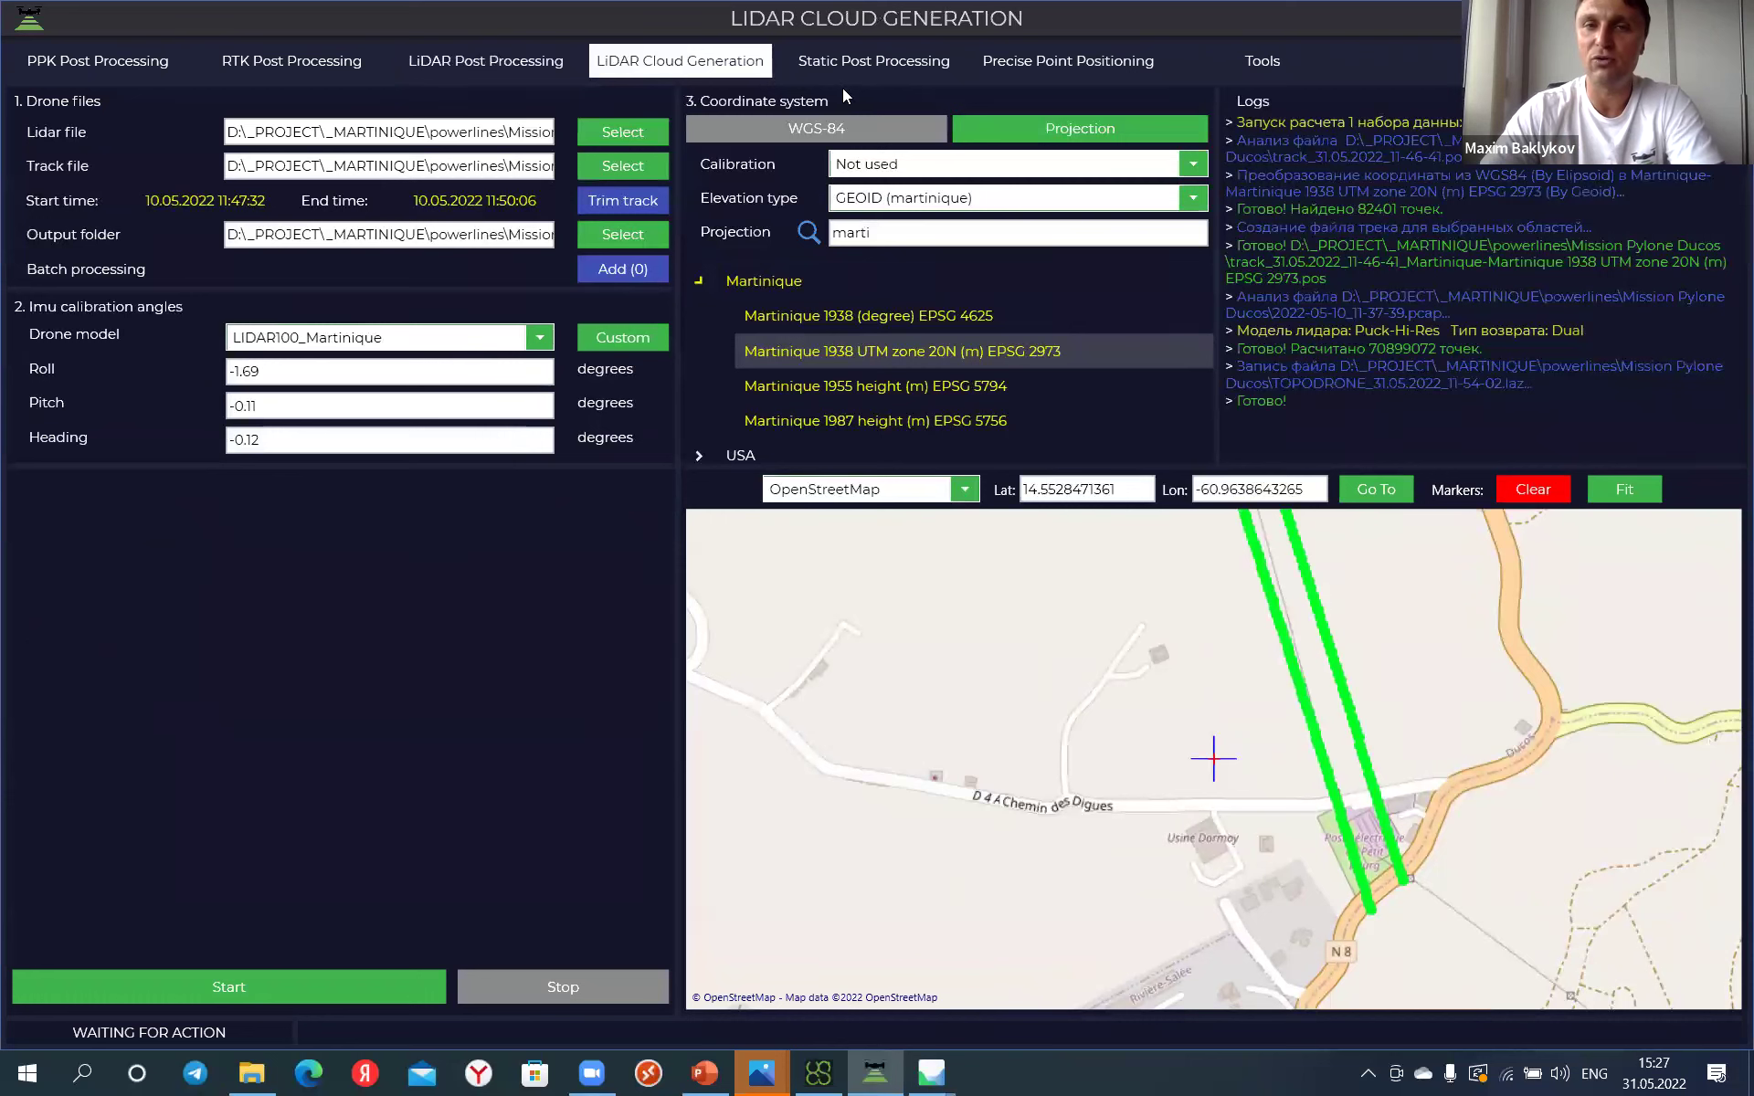
{"action": "left_click", "coordinate": [886, 64]}
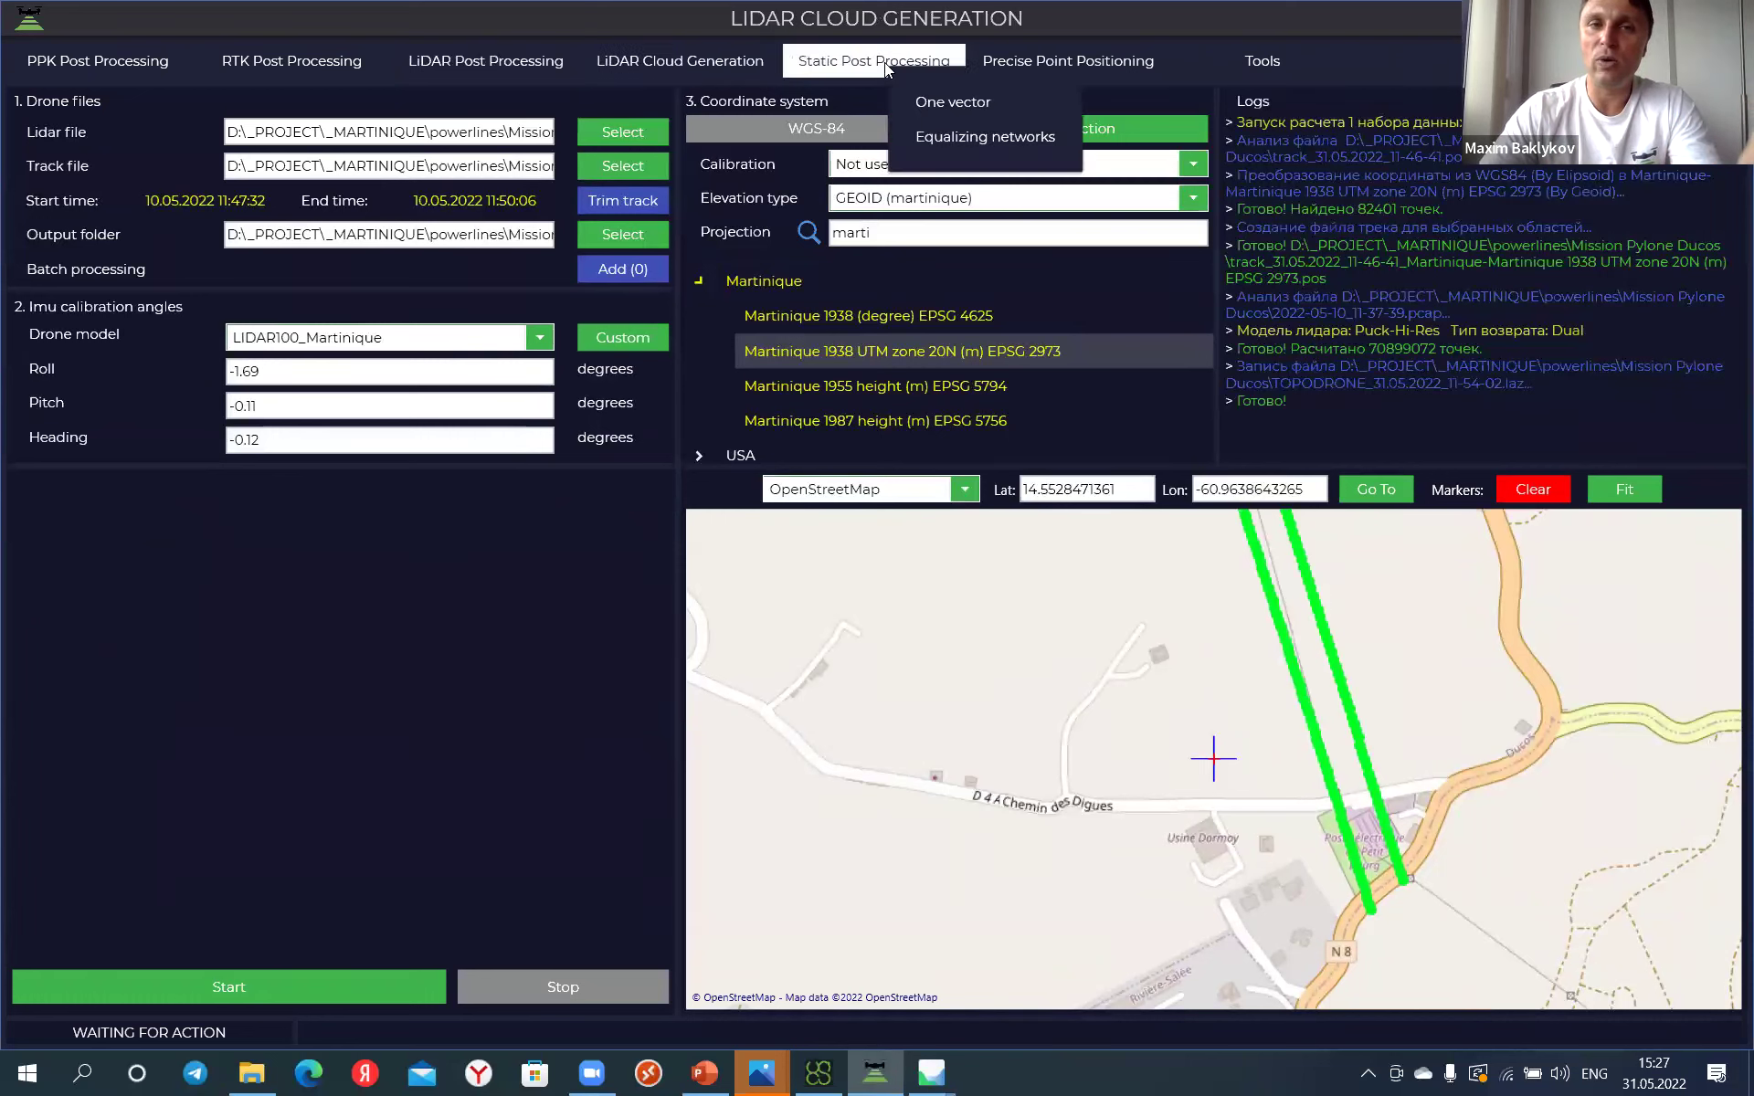
{"action": "left_click", "coordinate": [939, 102]}
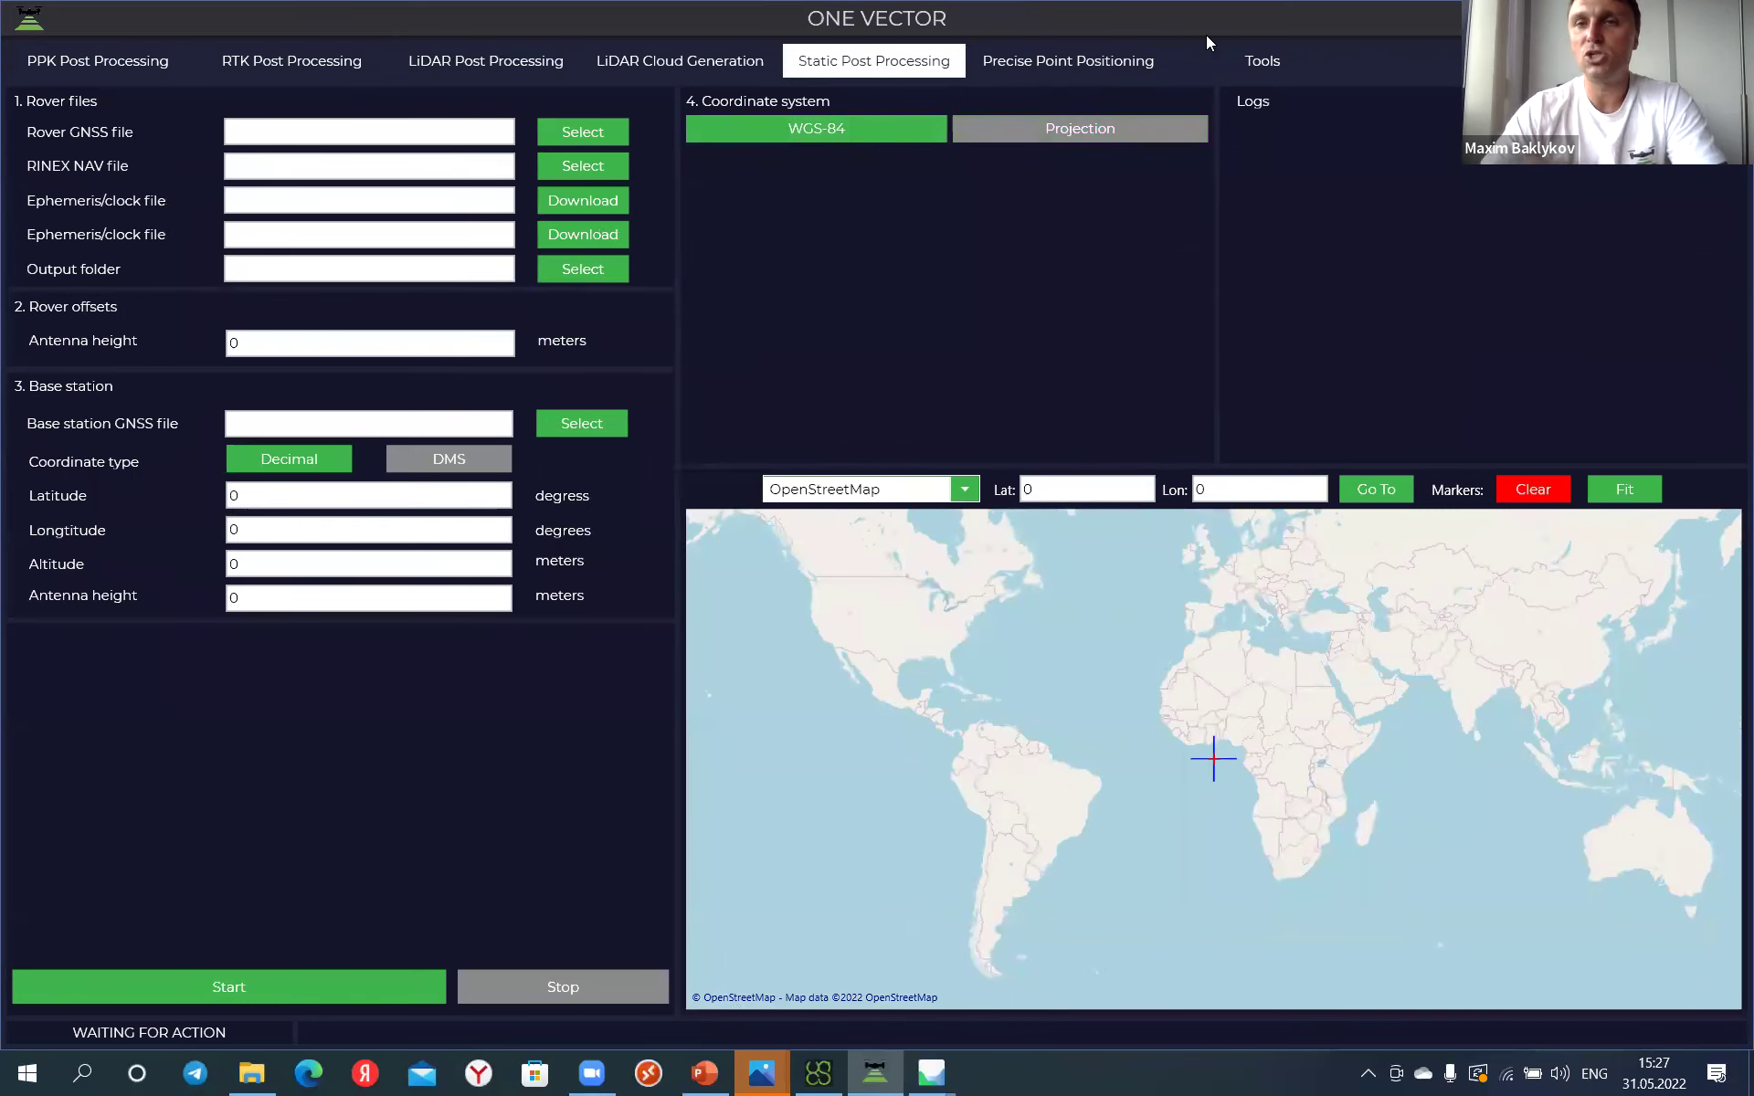
{"action": "left_click", "coordinate": [1263, 82]}
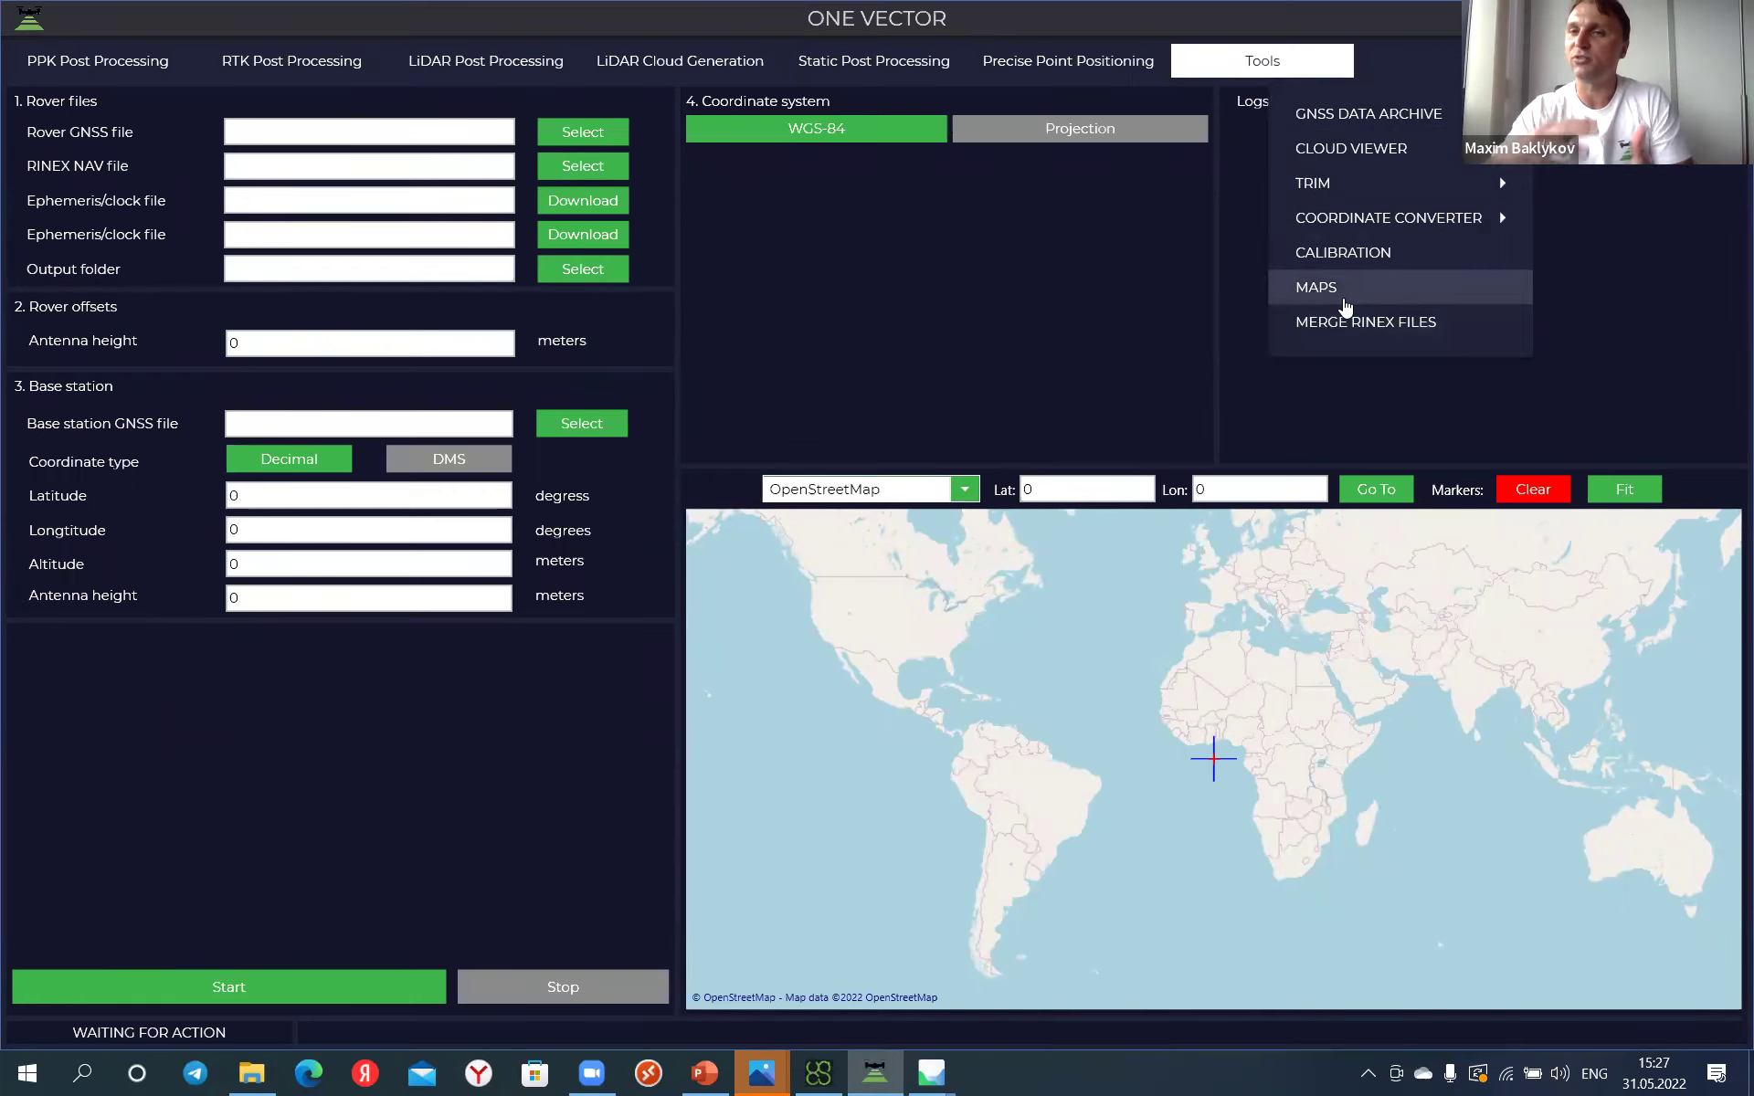
{"action": "left_click", "coordinate": [214, 139]}
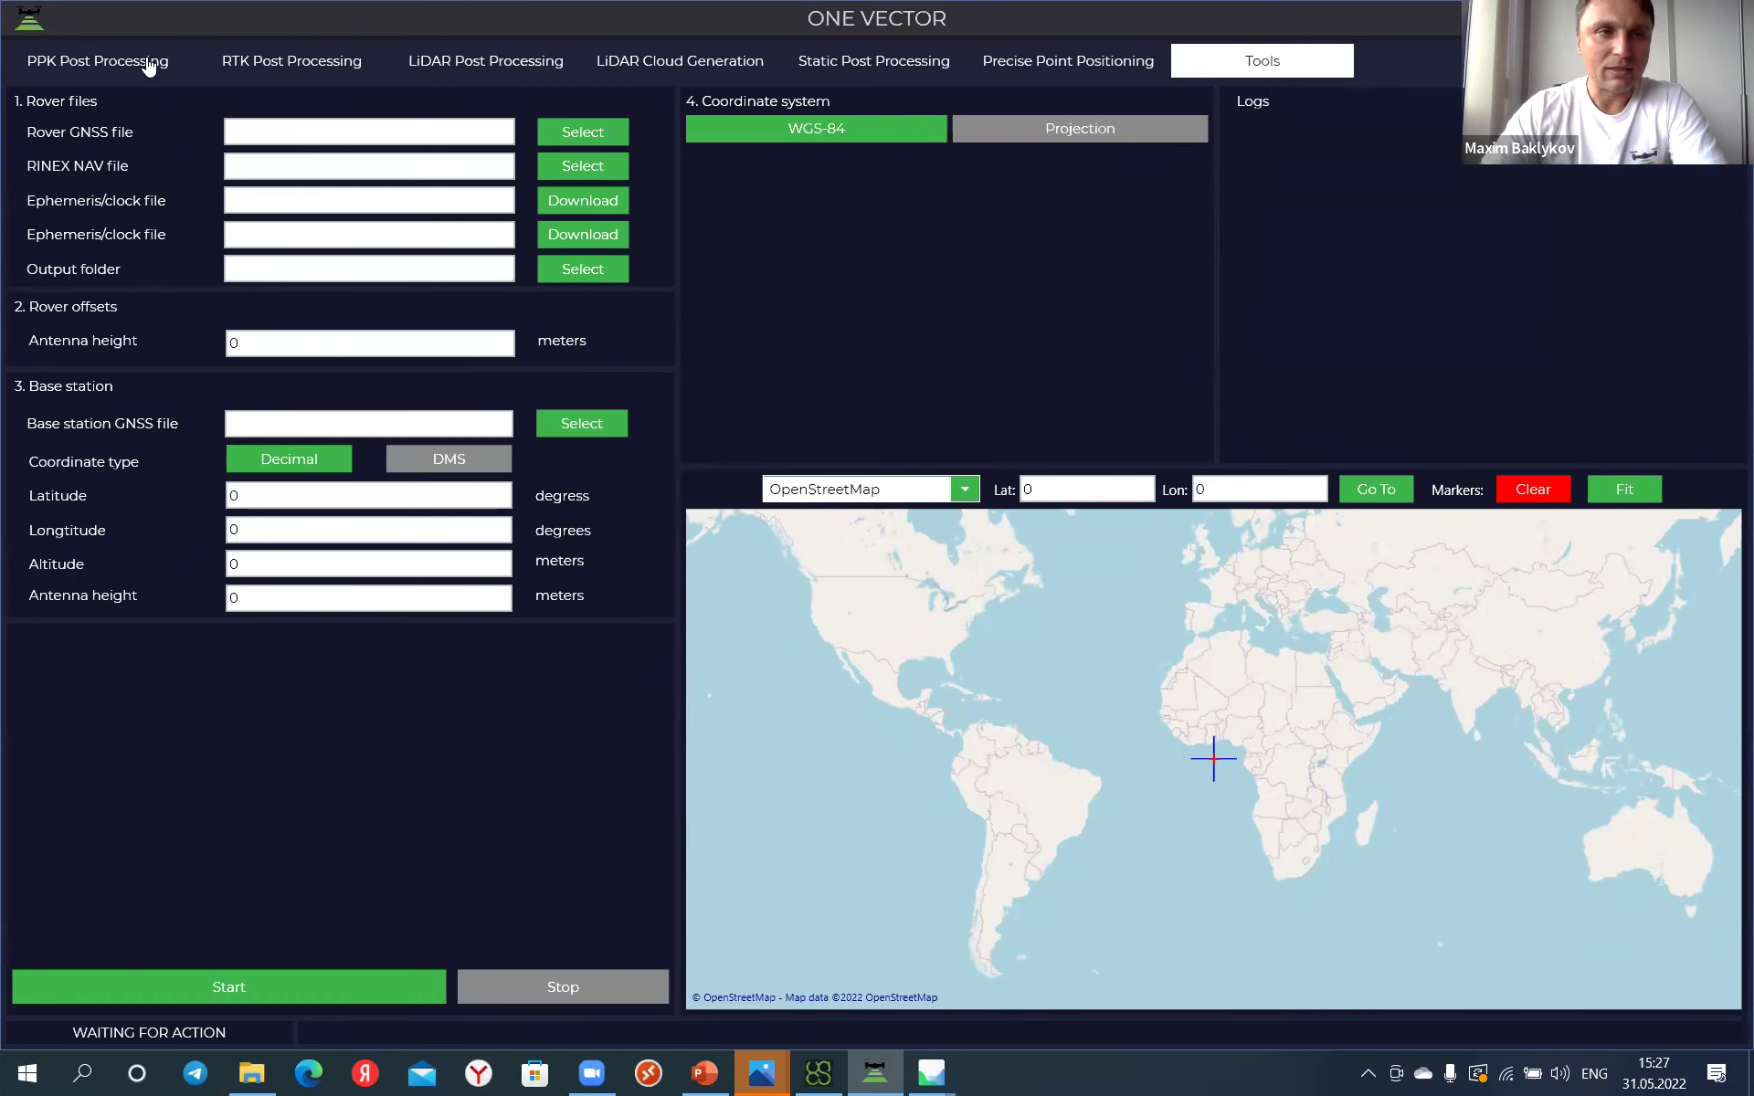
{"action": "left_click", "coordinate": [149, 62]}
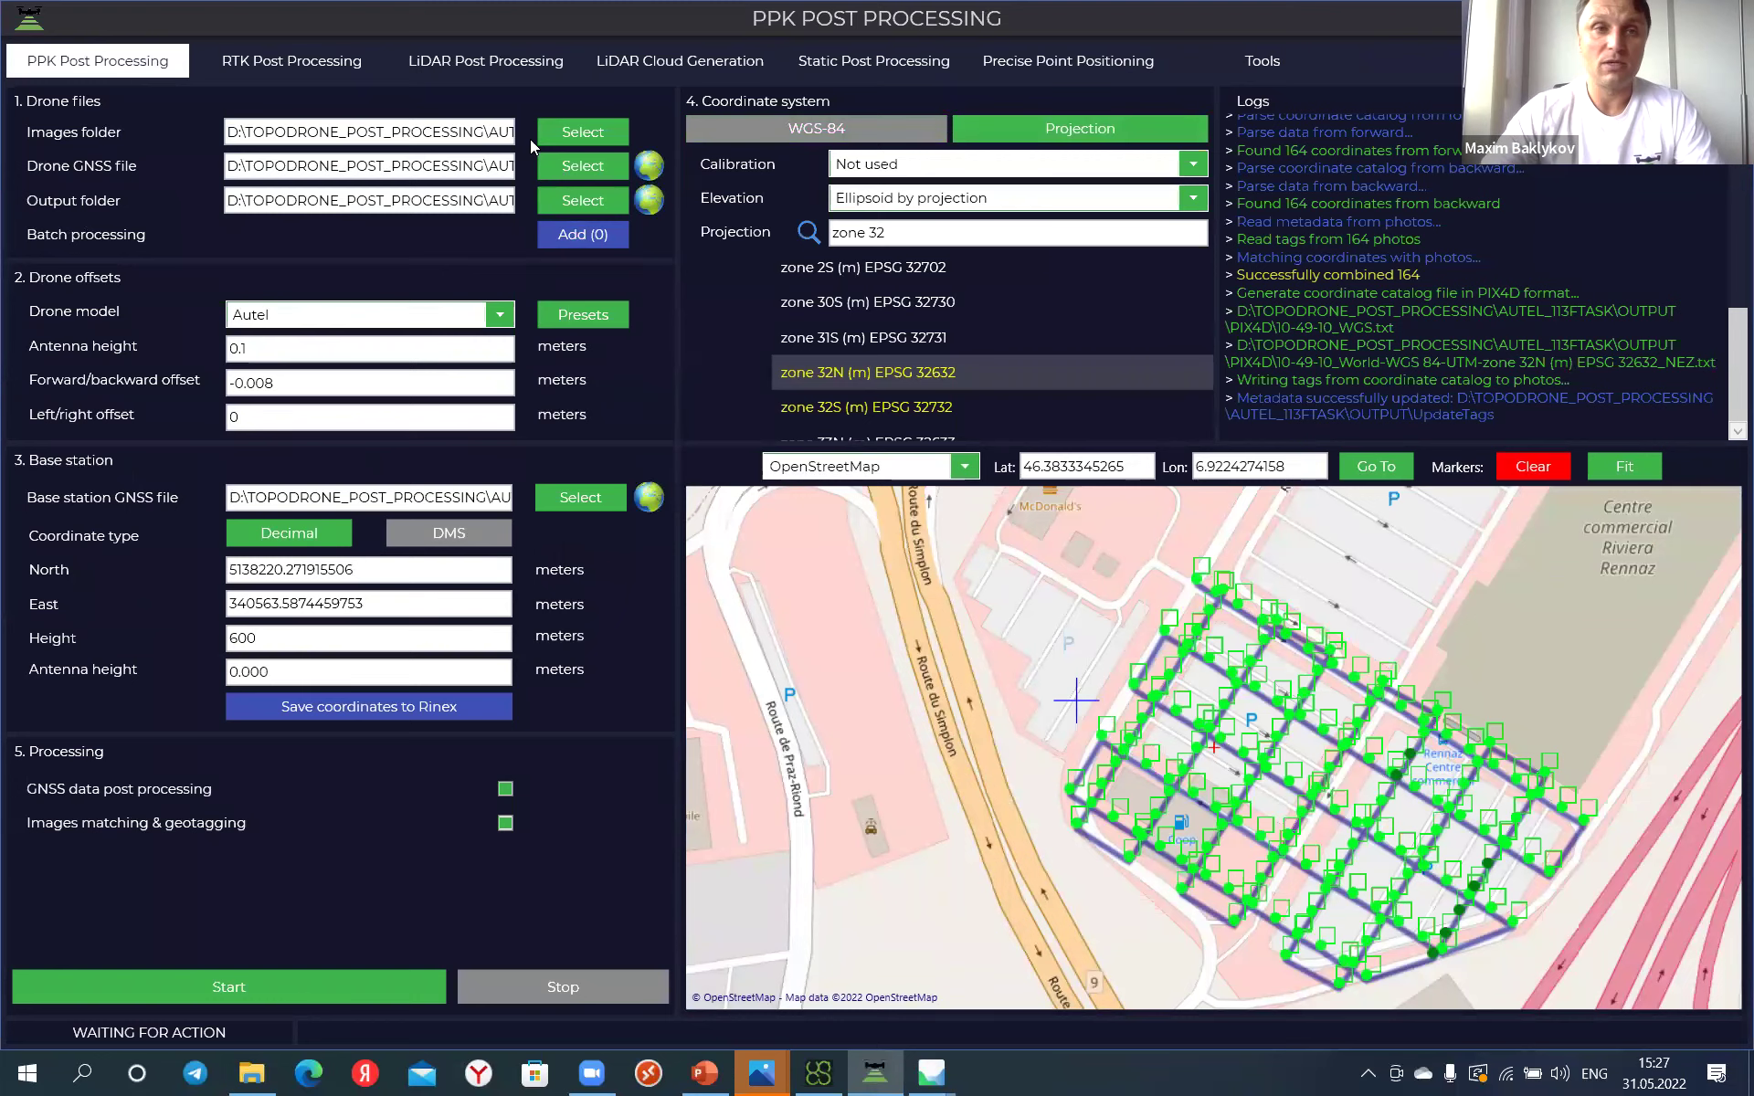
Step: Set AUTEL_113FTASK as the drone images folder and inspect the photo positions on the map
{"action": "left_click", "coordinate": [587, 160]}
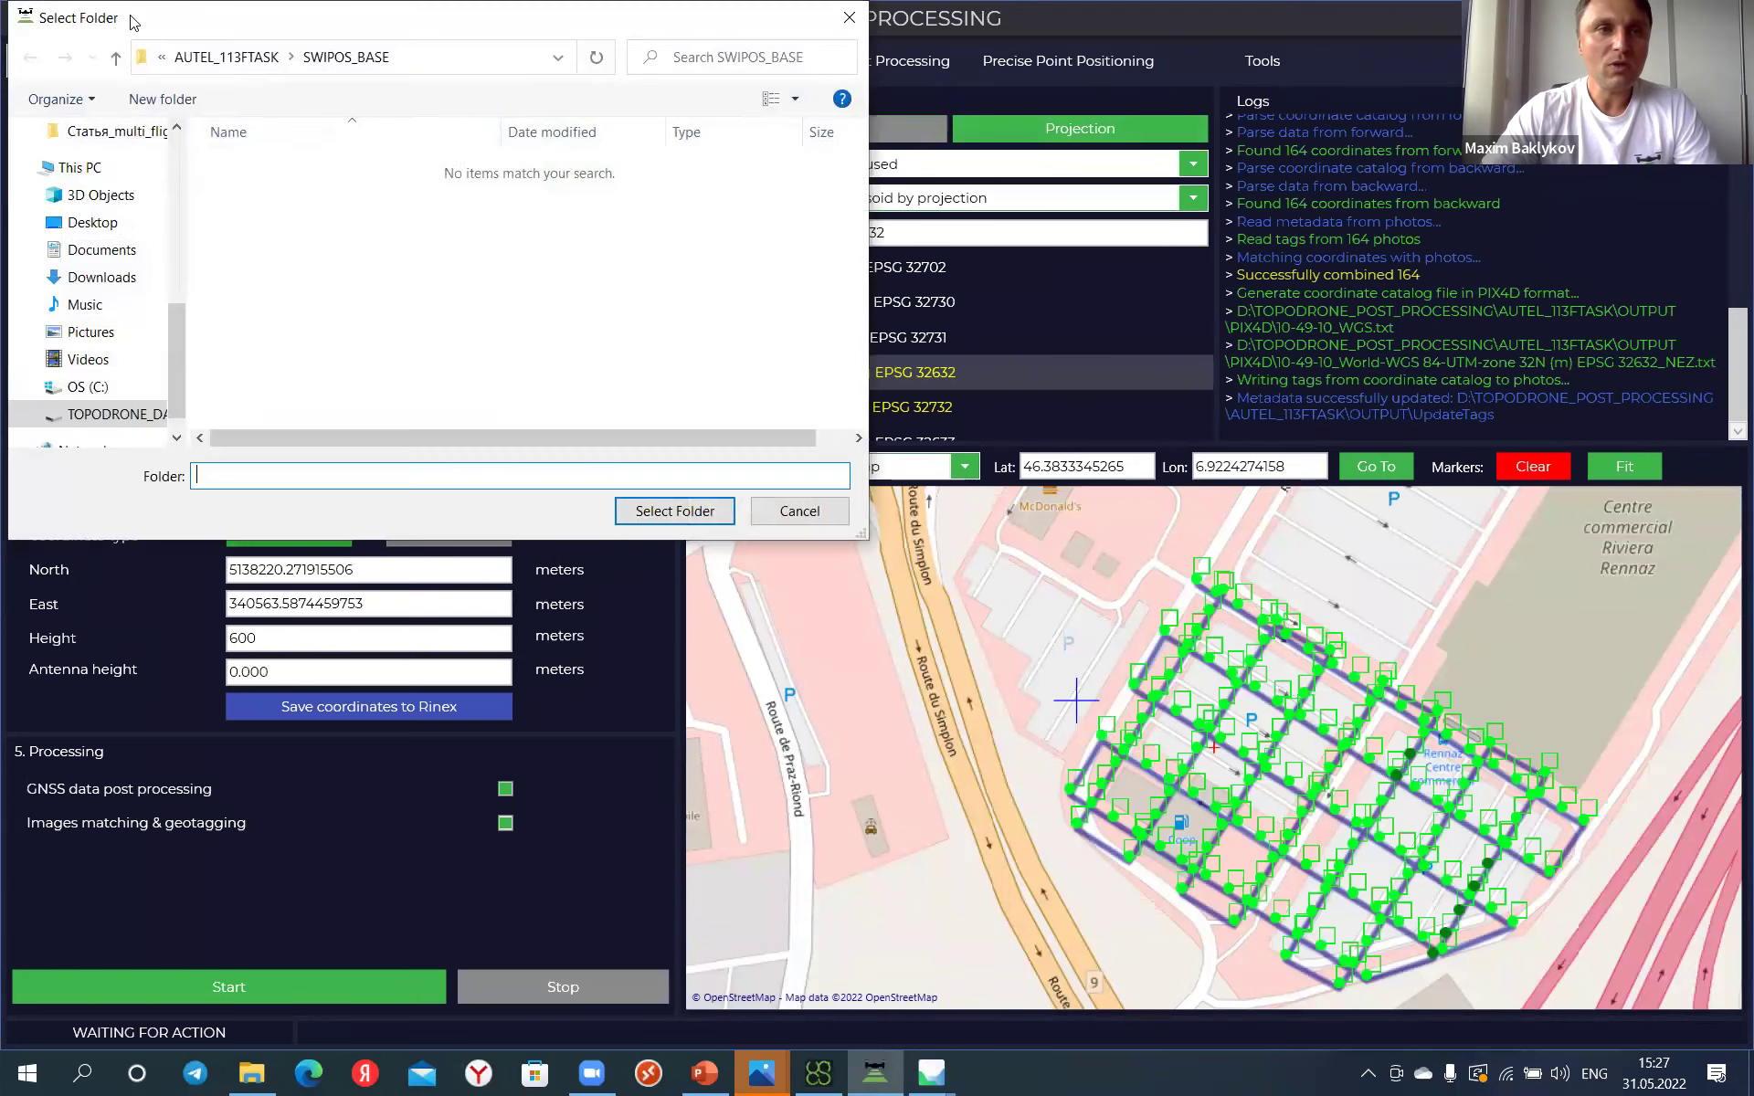
{"action": "left_click", "coordinate": [262, 57]}
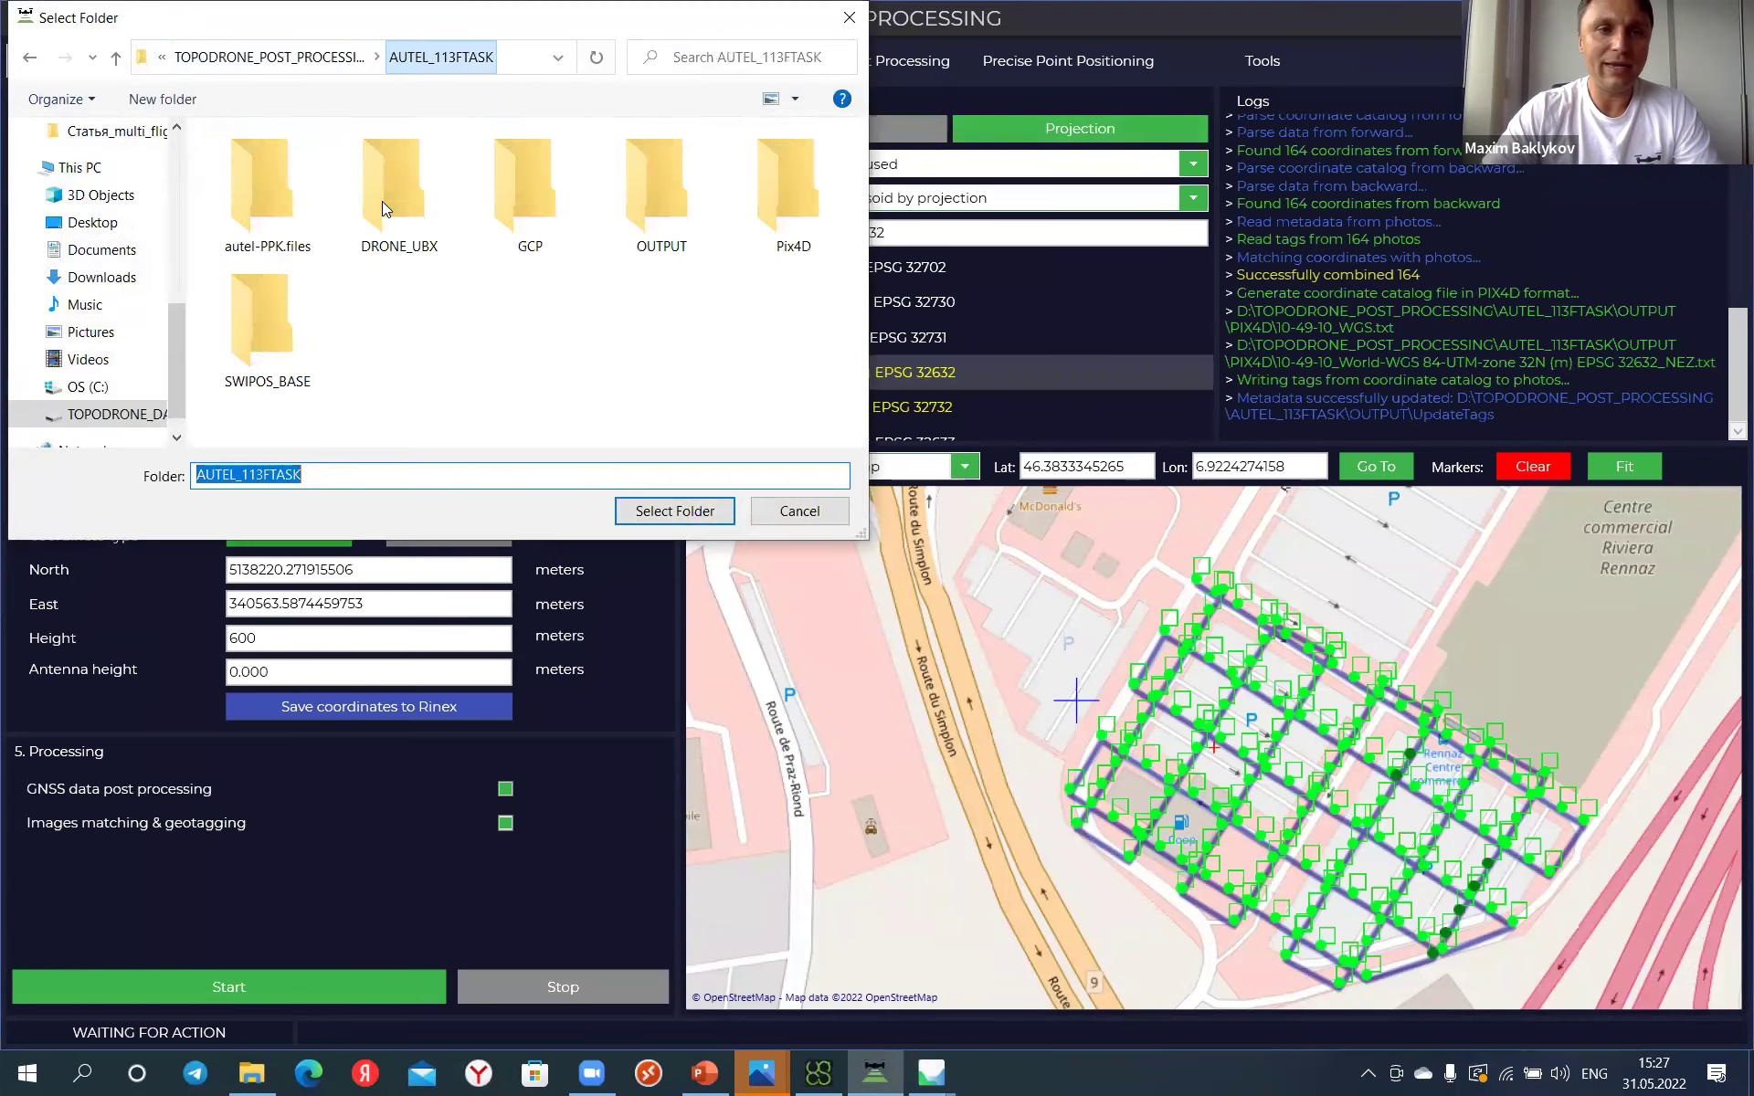
{"action": "left_click", "coordinate": [659, 514]}
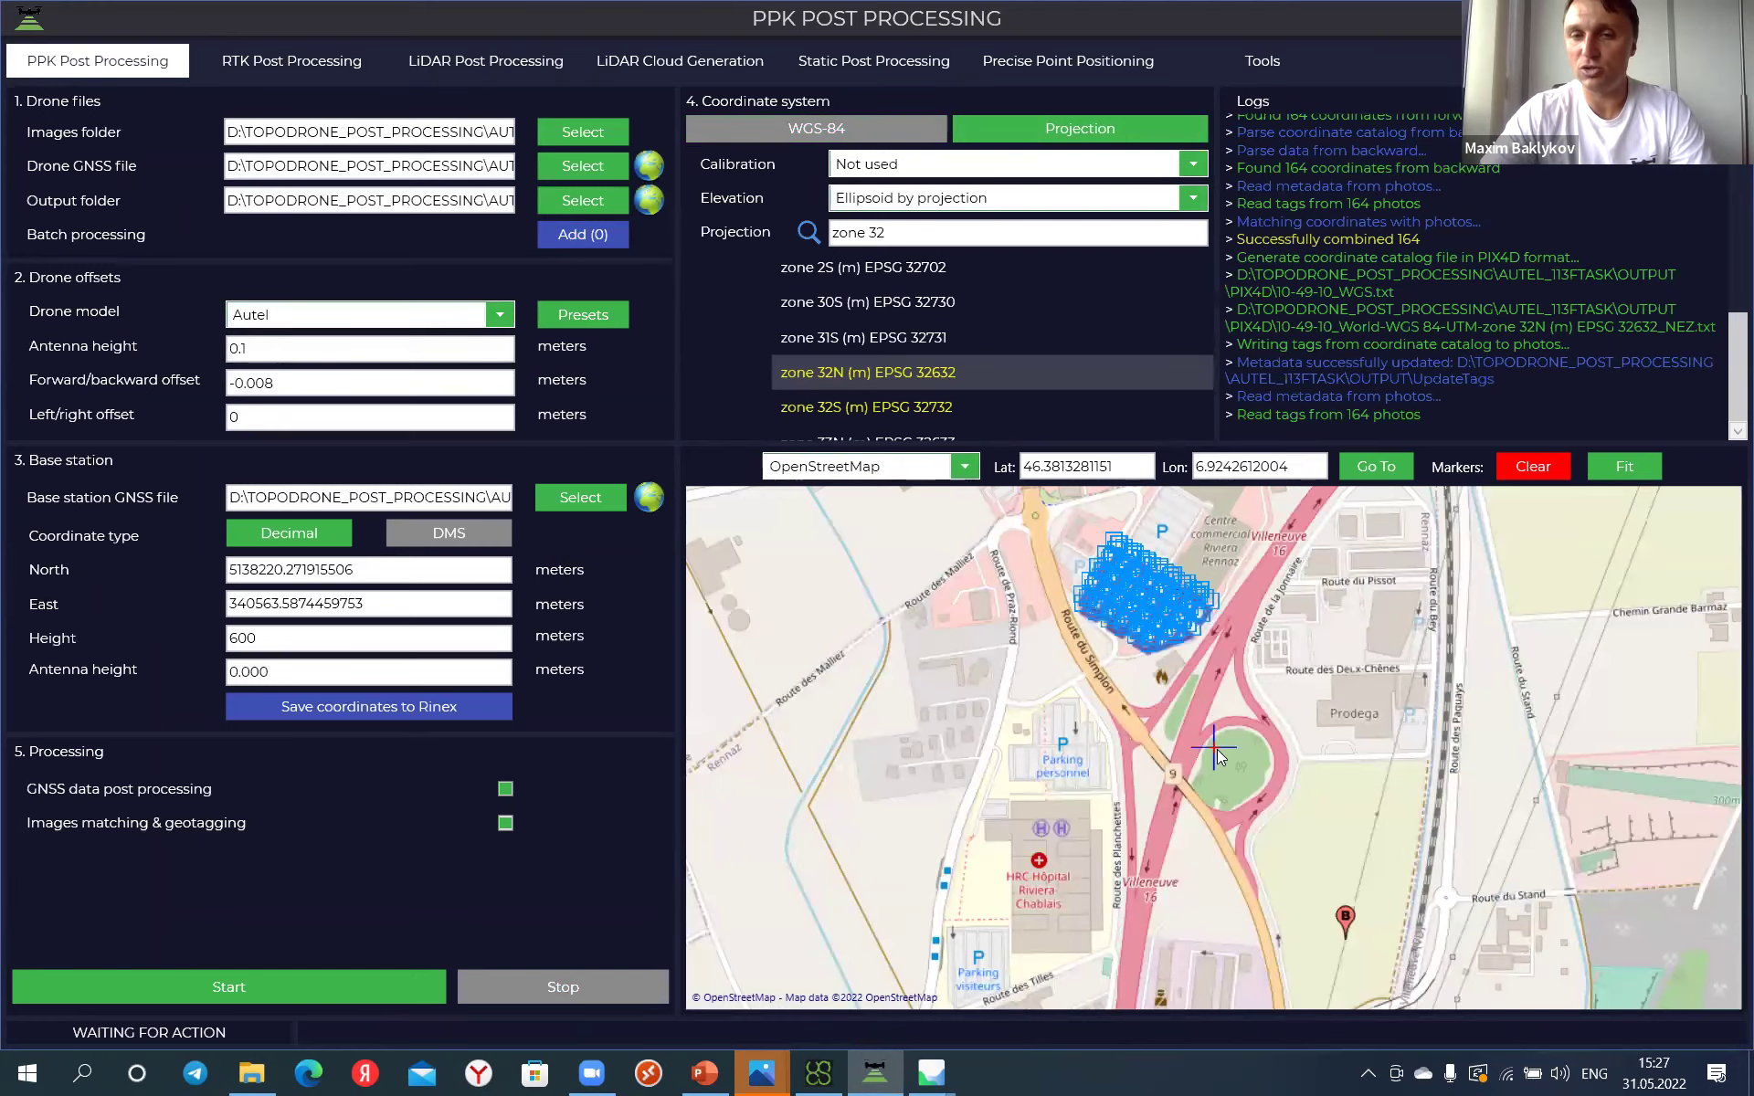
{"action": "scroll", "coordinate": [950, 511], "scroll_direction": "up", "scroll_amount": 1}
{"action": "left_click_drag", "start_coordinate": [1442, 820], "coordinate": [1068, 637]}
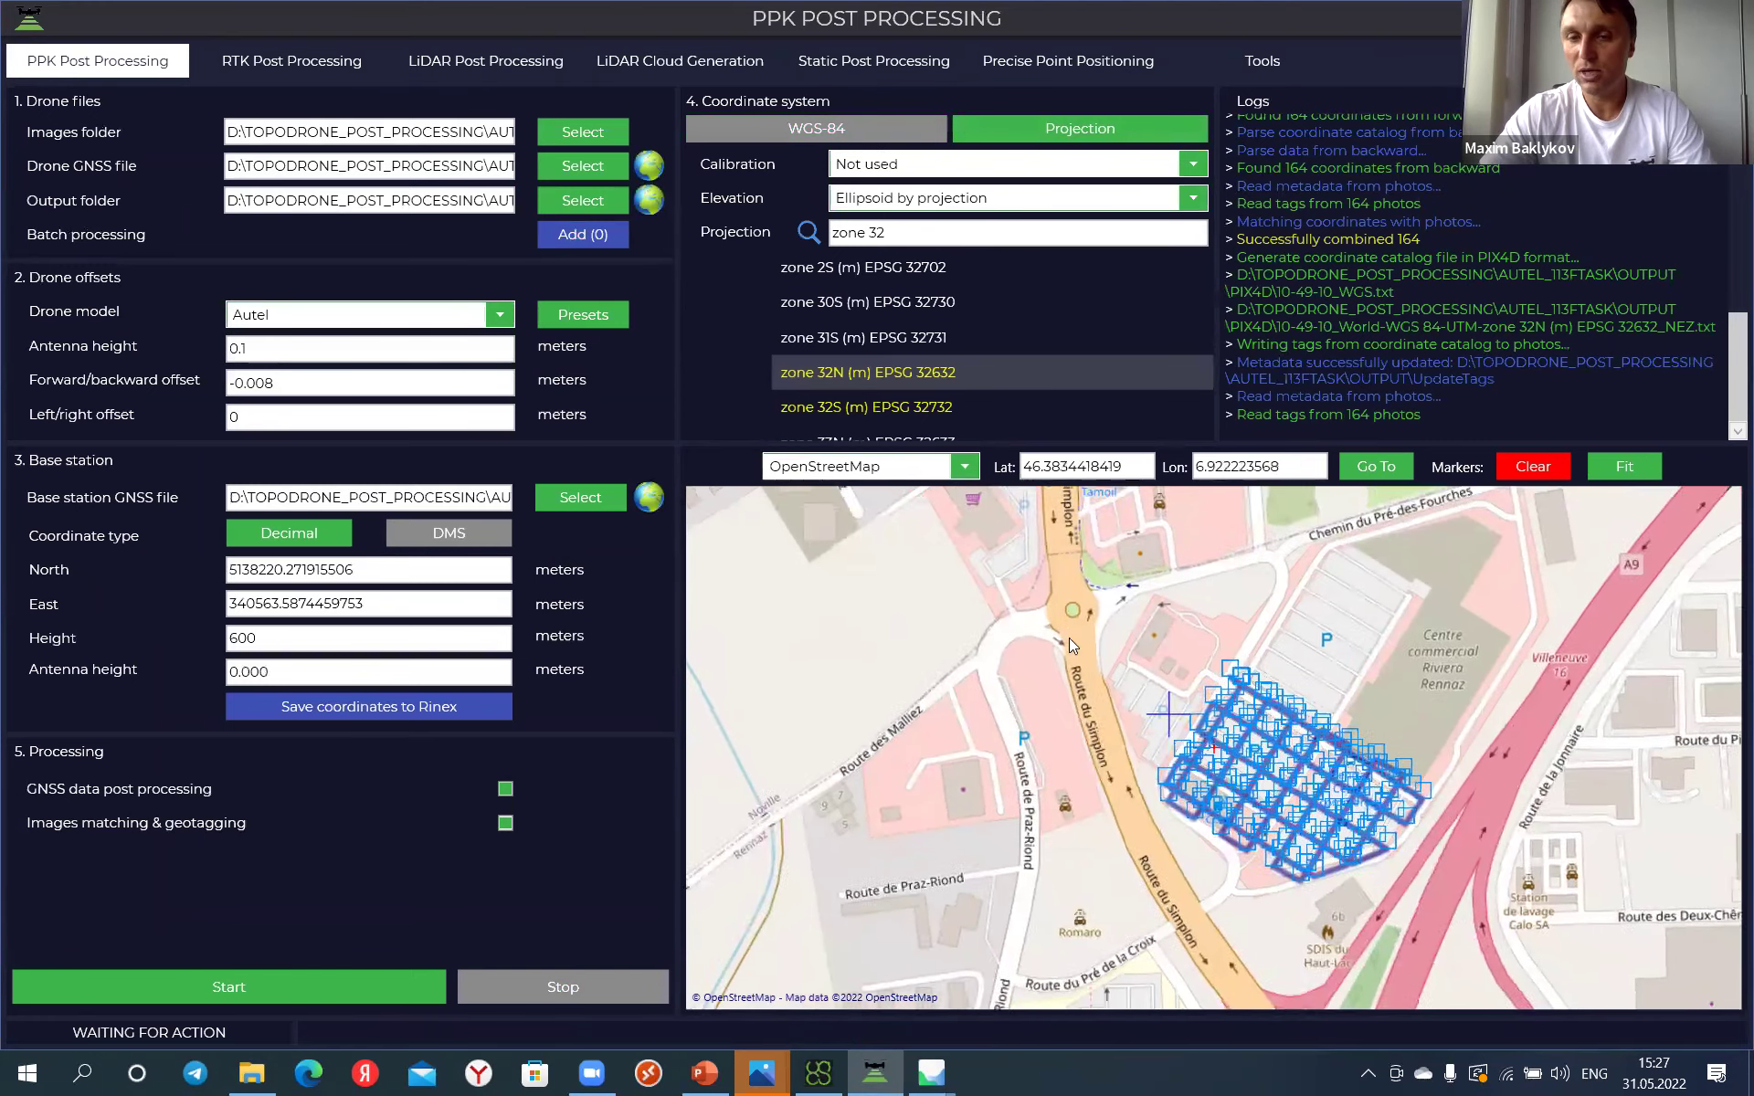
{"action": "scroll", "coordinate": [1215, 754], "scroll_direction": "up", "scroll_amount": 2}
{"action": "scroll", "coordinate": [1215, 753], "scroll_direction": "down", "scroll_amount": 1}
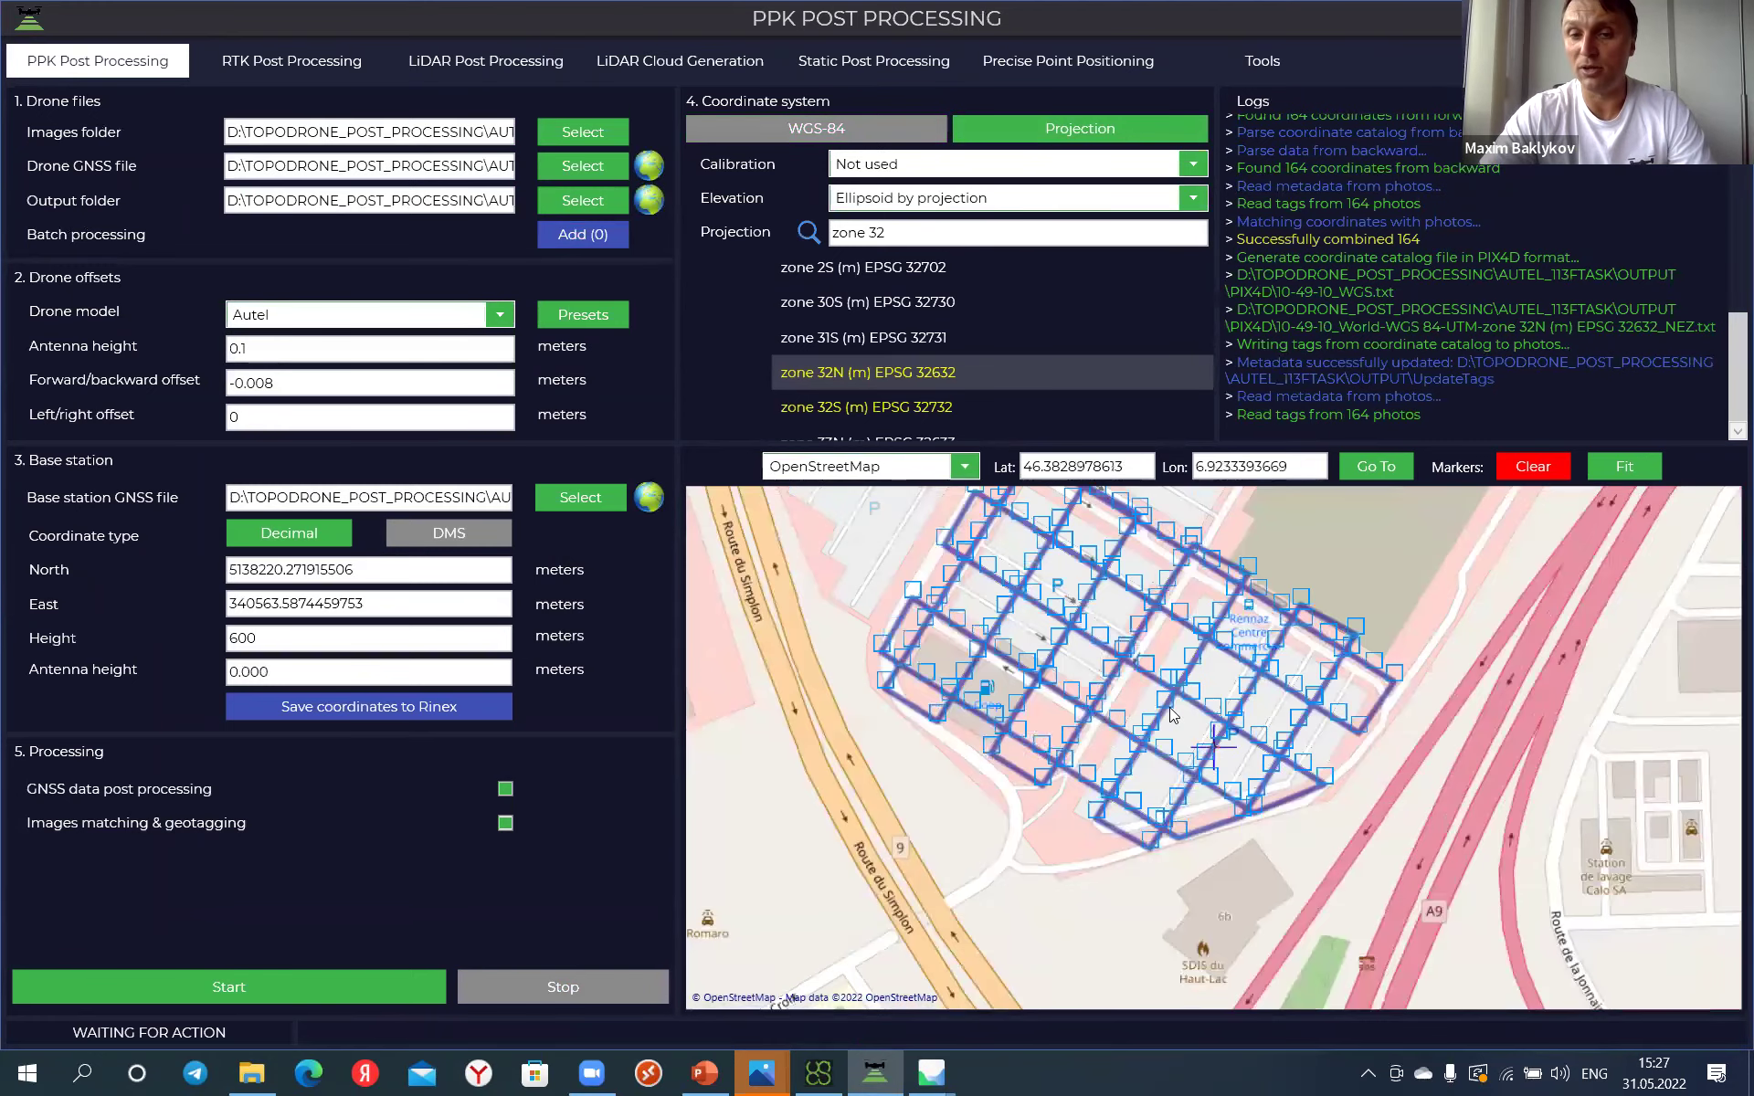
{"action": "left_click_drag", "start_coordinate": [1136, 689], "coordinate": [1129, 773]}
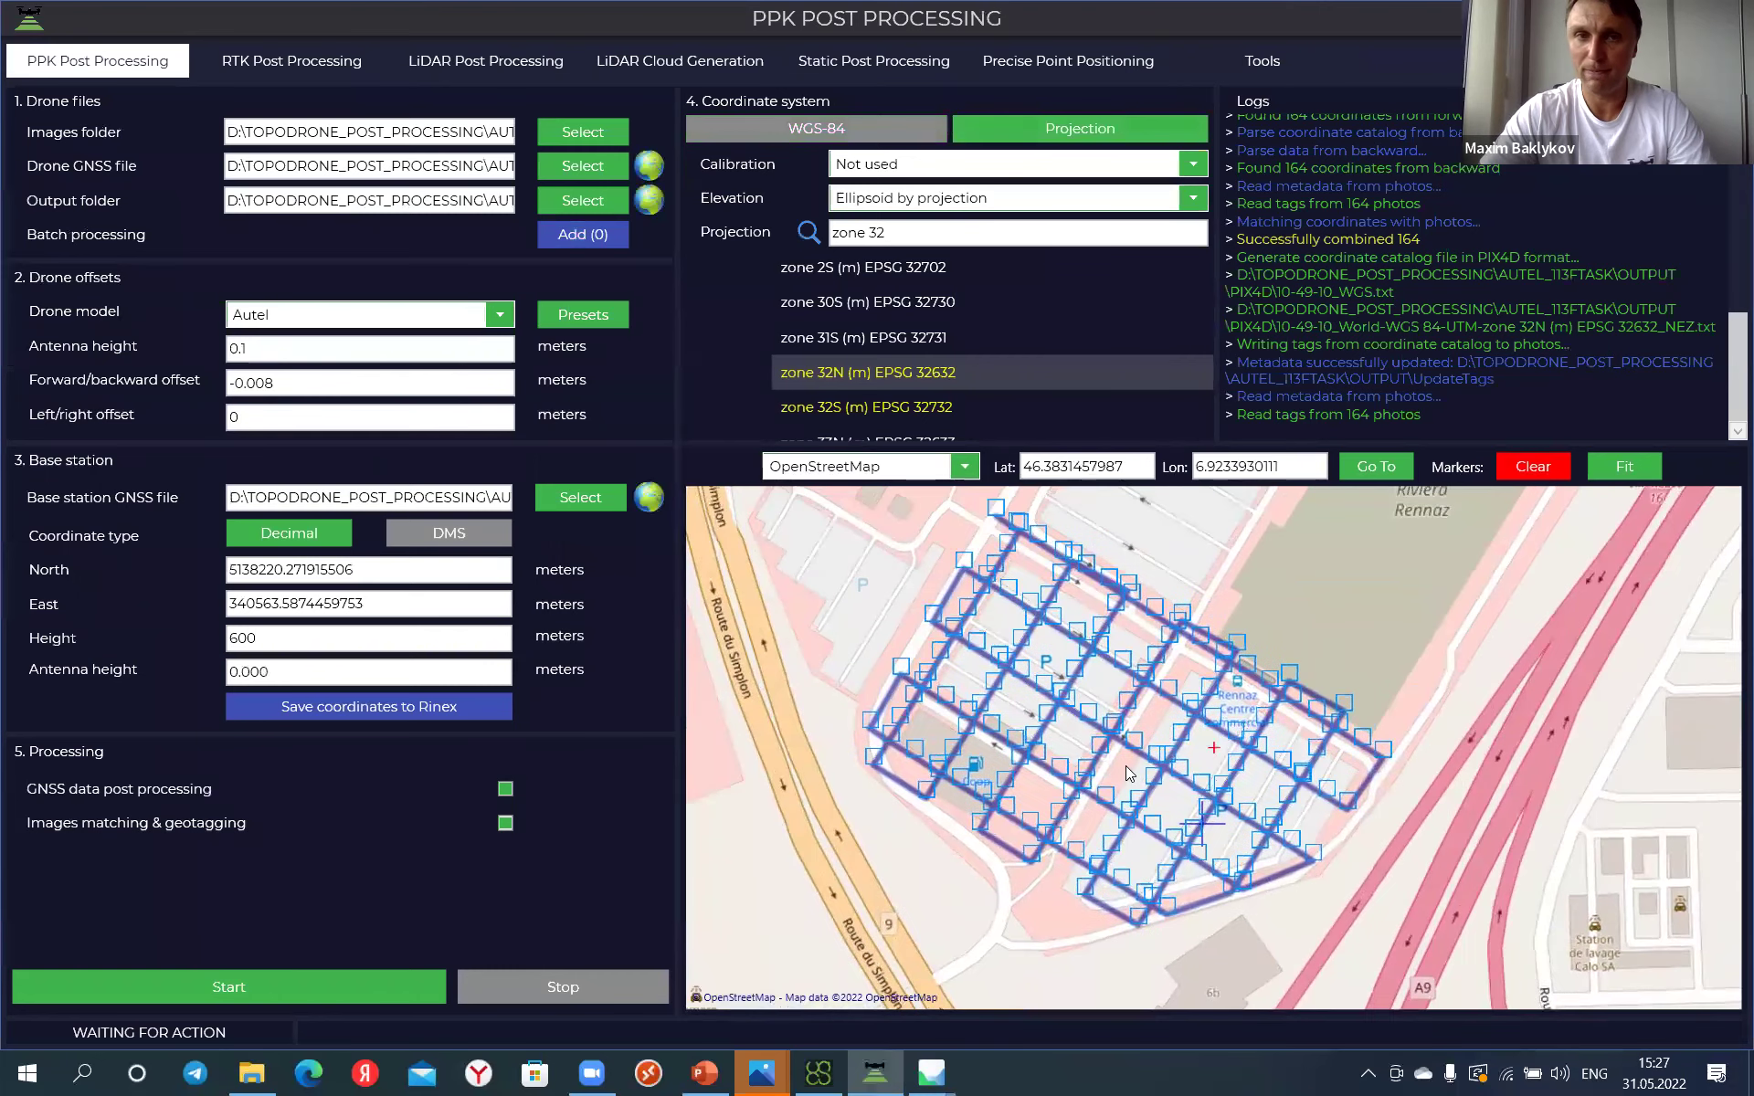
Step: Load the drone GNSS file from the DRONE_UBX folder and review its conversion entries in the log
{"action": "left_click", "coordinate": [583, 166]}
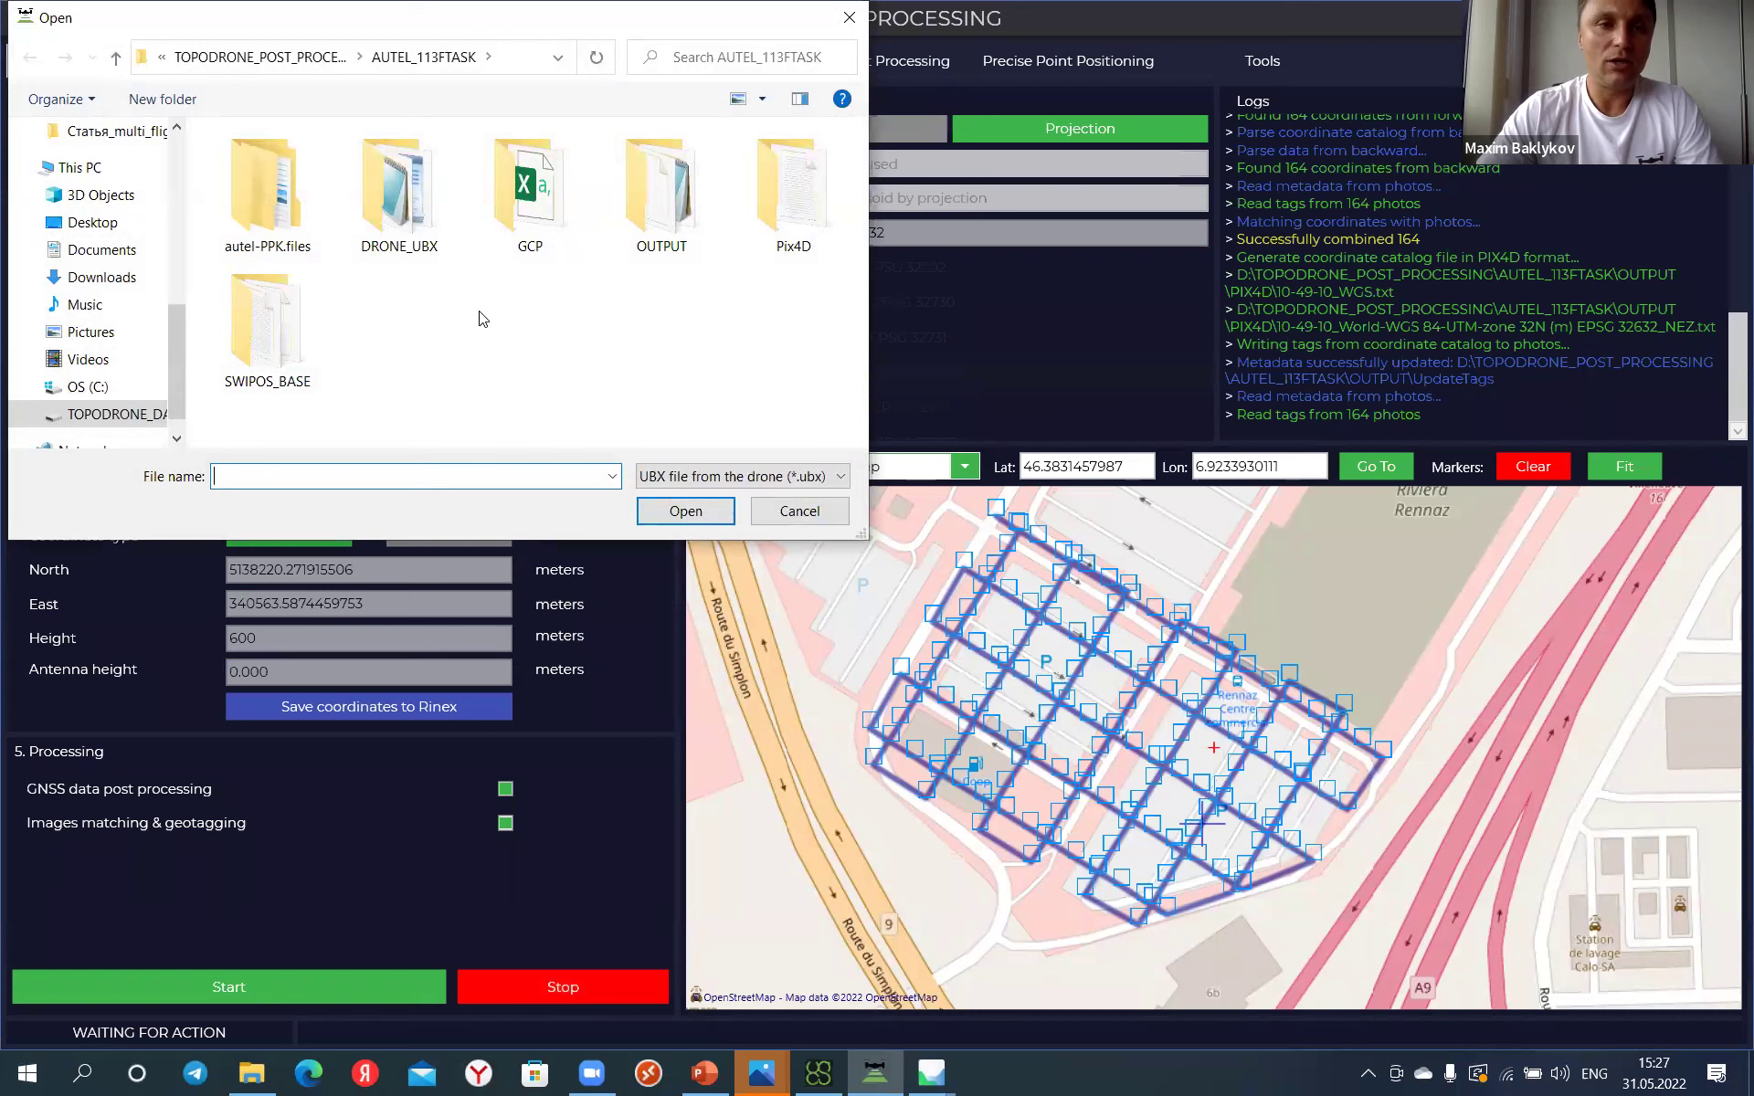
{"action": "double_click", "coordinate": [399, 190]}
{"action": "left_click", "coordinate": [294, 167]}
{"action": "left_click", "coordinate": [685, 511]}
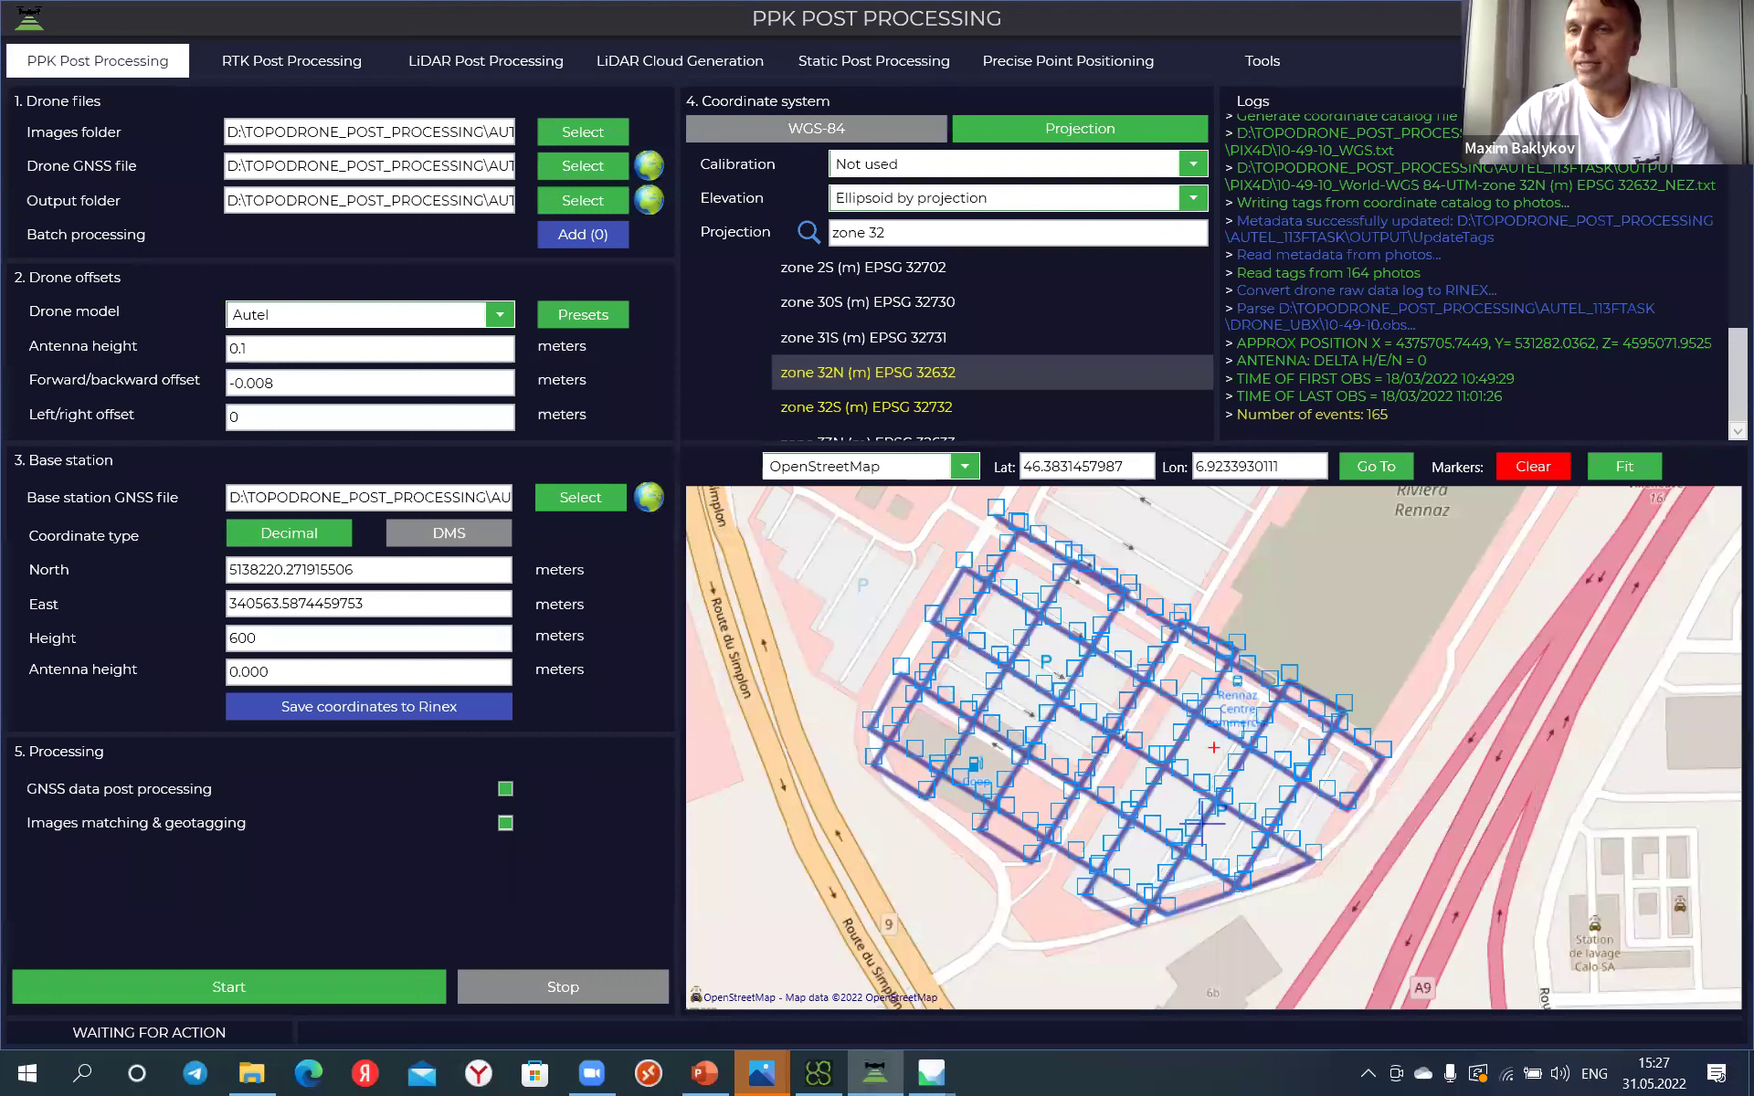
{"action": "left_click_drag", "start_coordinate": [1225, 167], "coordinate": [1569, 203]}
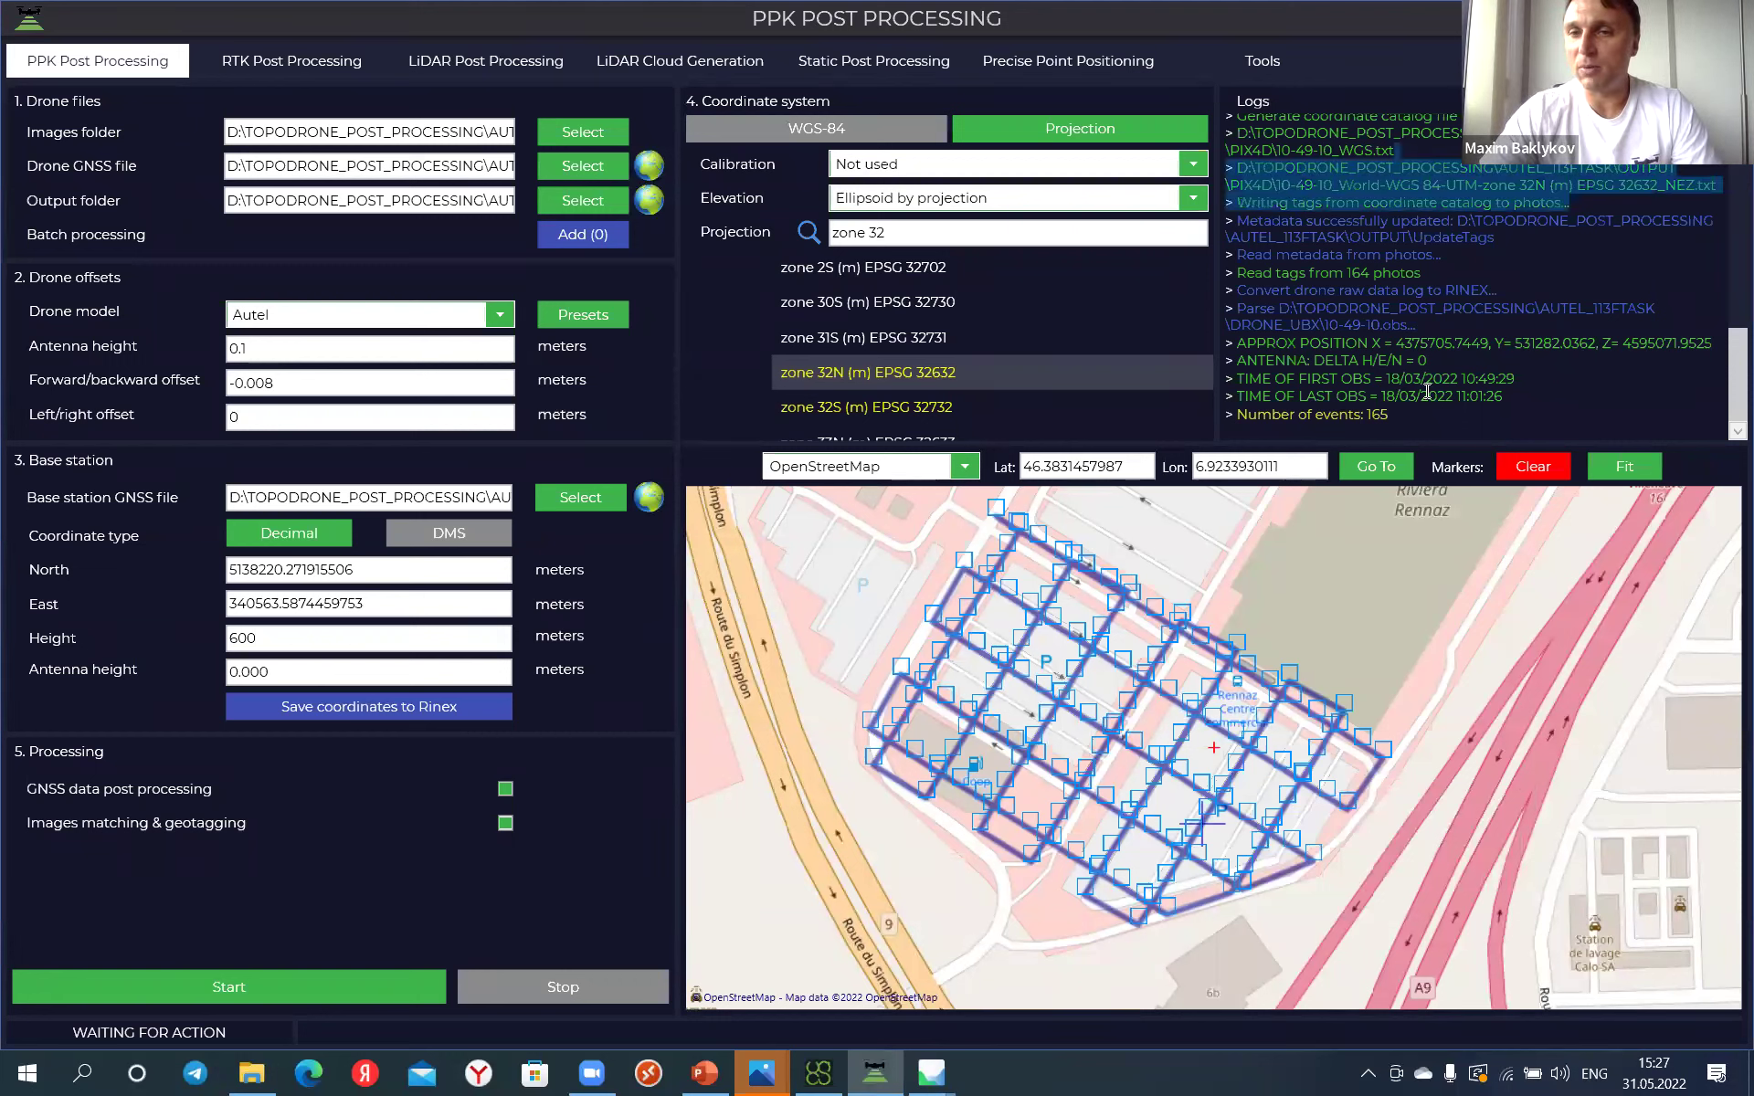
{"action": "left_click_drag", "start_coordinate": [1406, 416], "coordinate": [1244, 271]}
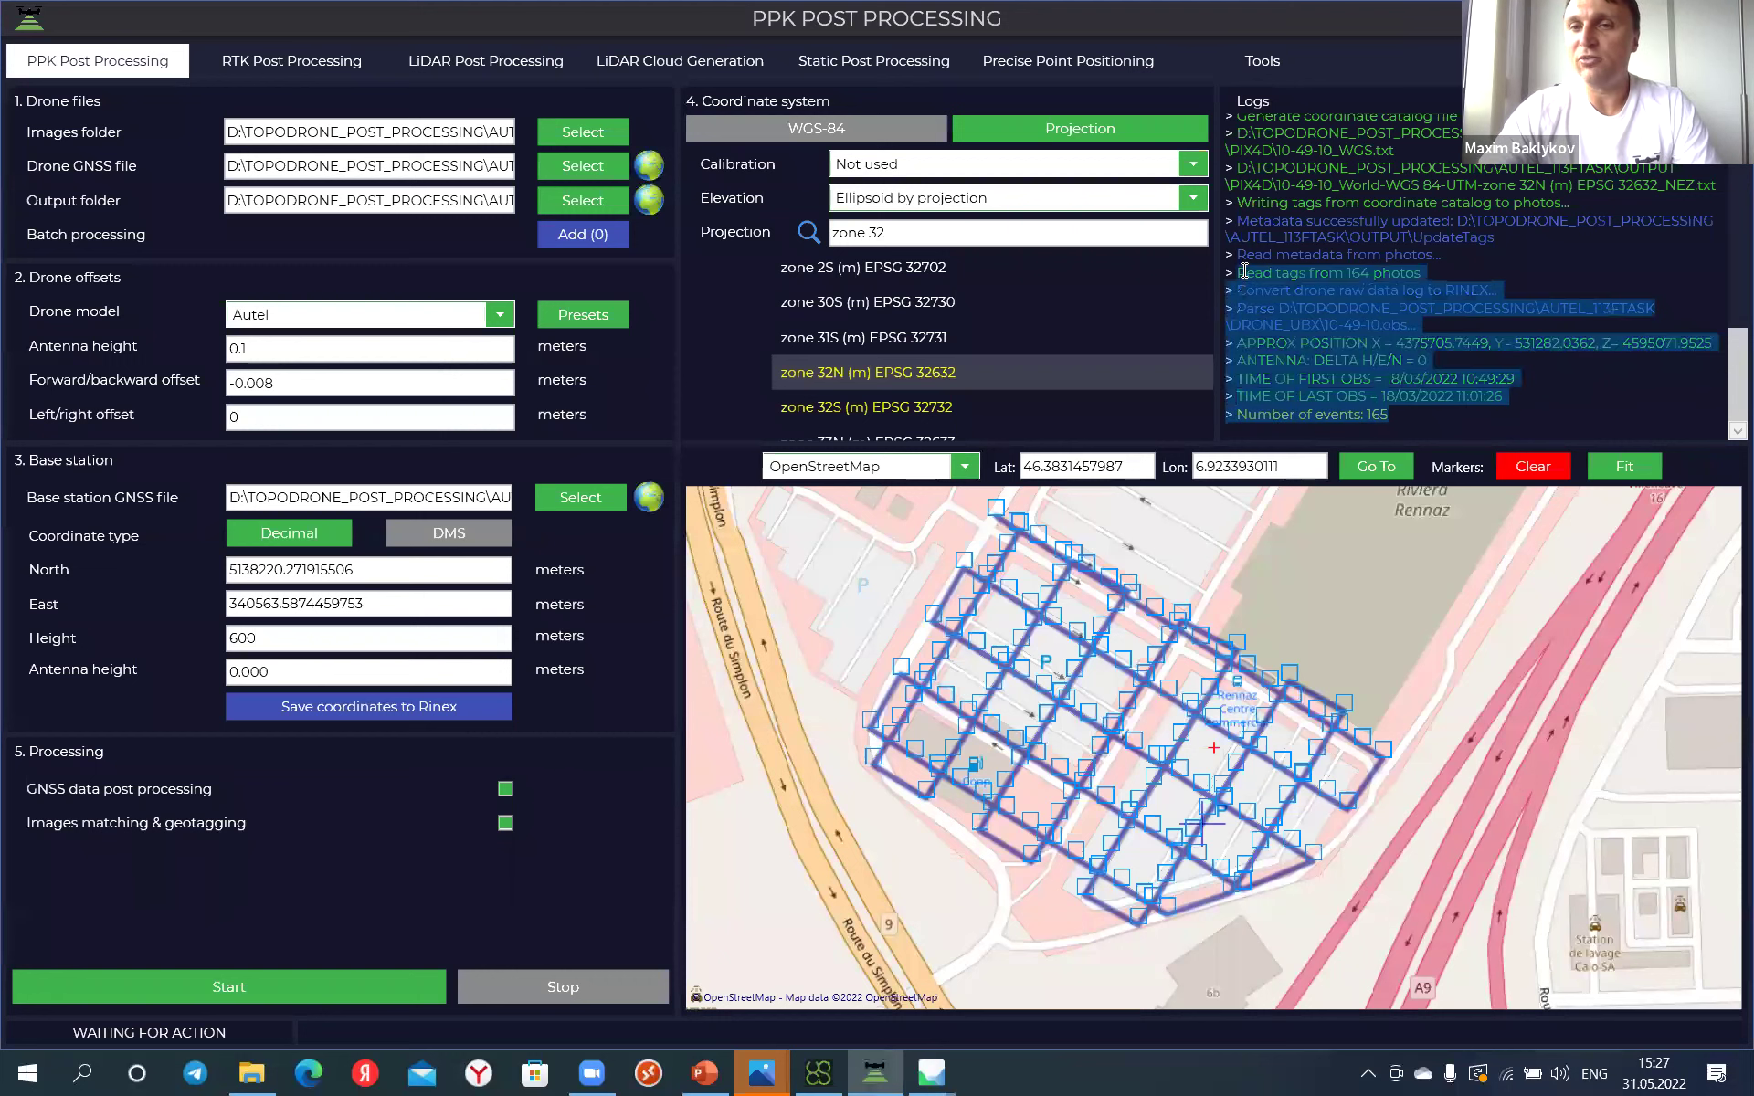
{"action": "left_click_drag", "start_coordinate": [1399, 415], "coordinate": [1302, 397]}
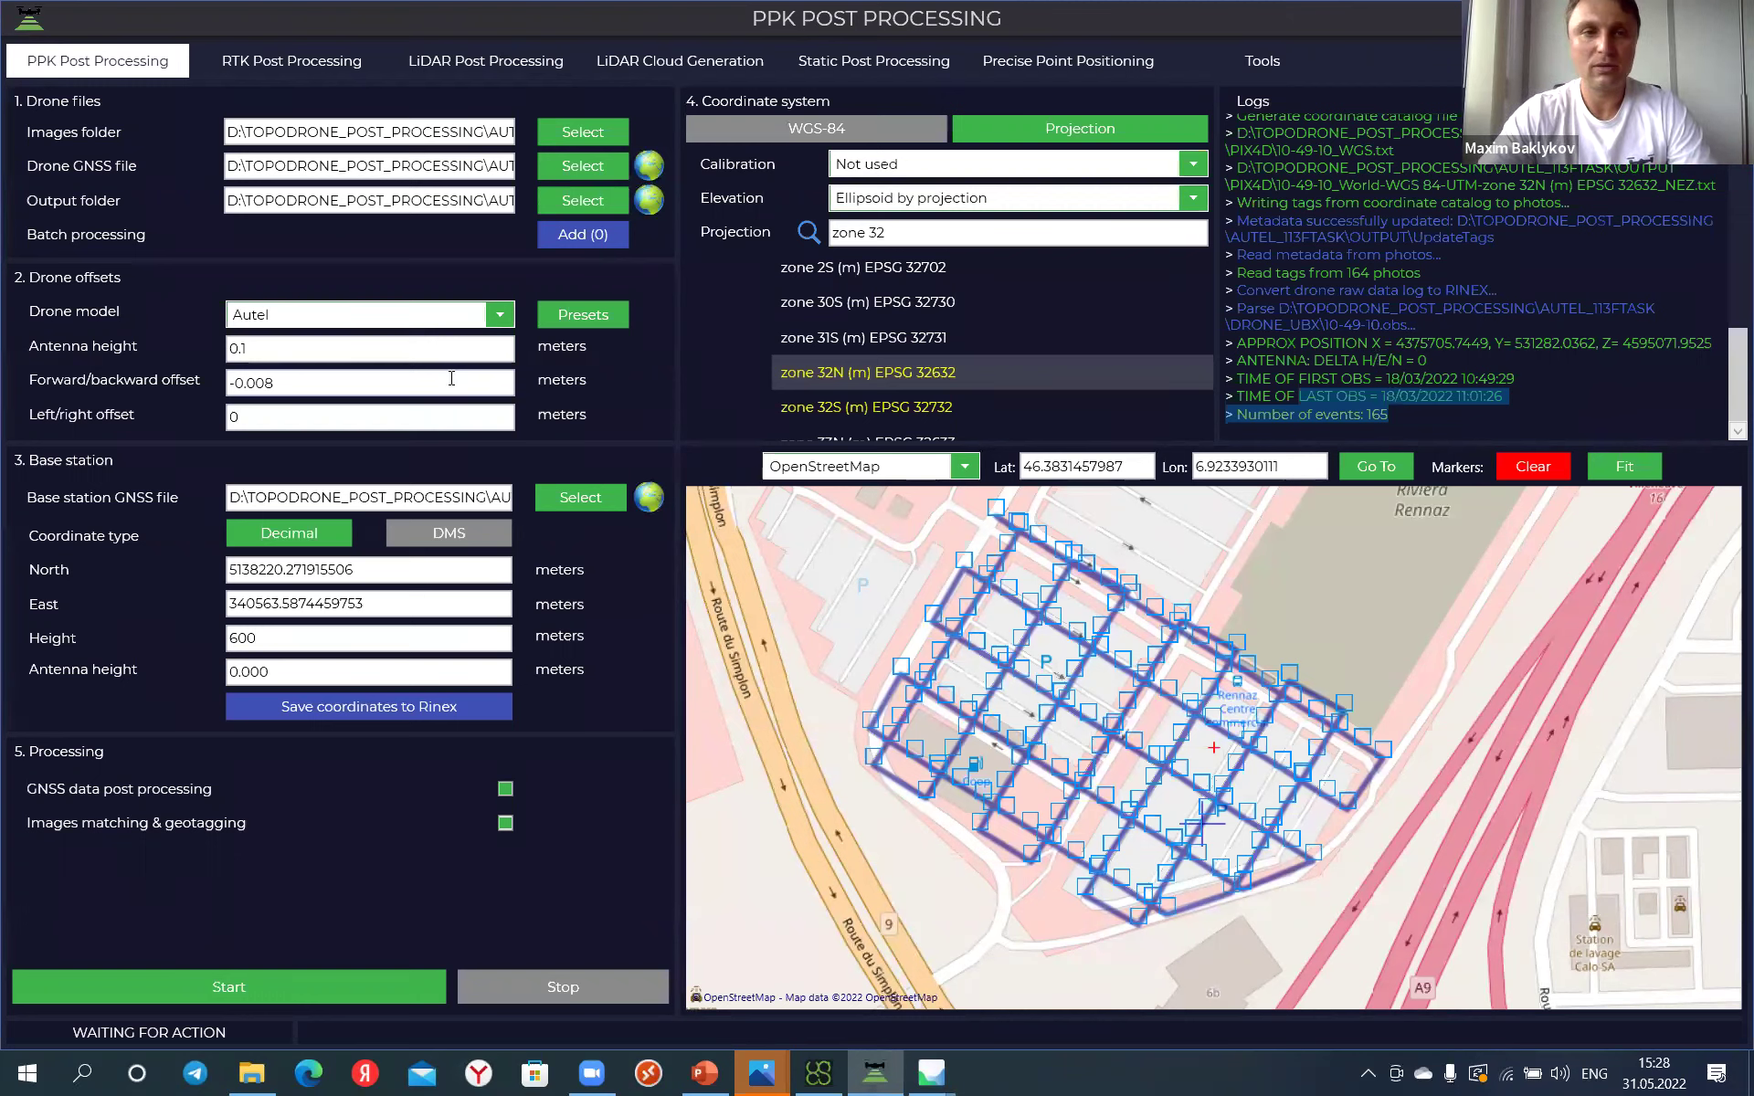
Step: Review the available drone models and choose Autel for the drone offsets
{"action": "left_click", "coordinate": [500, 316]}
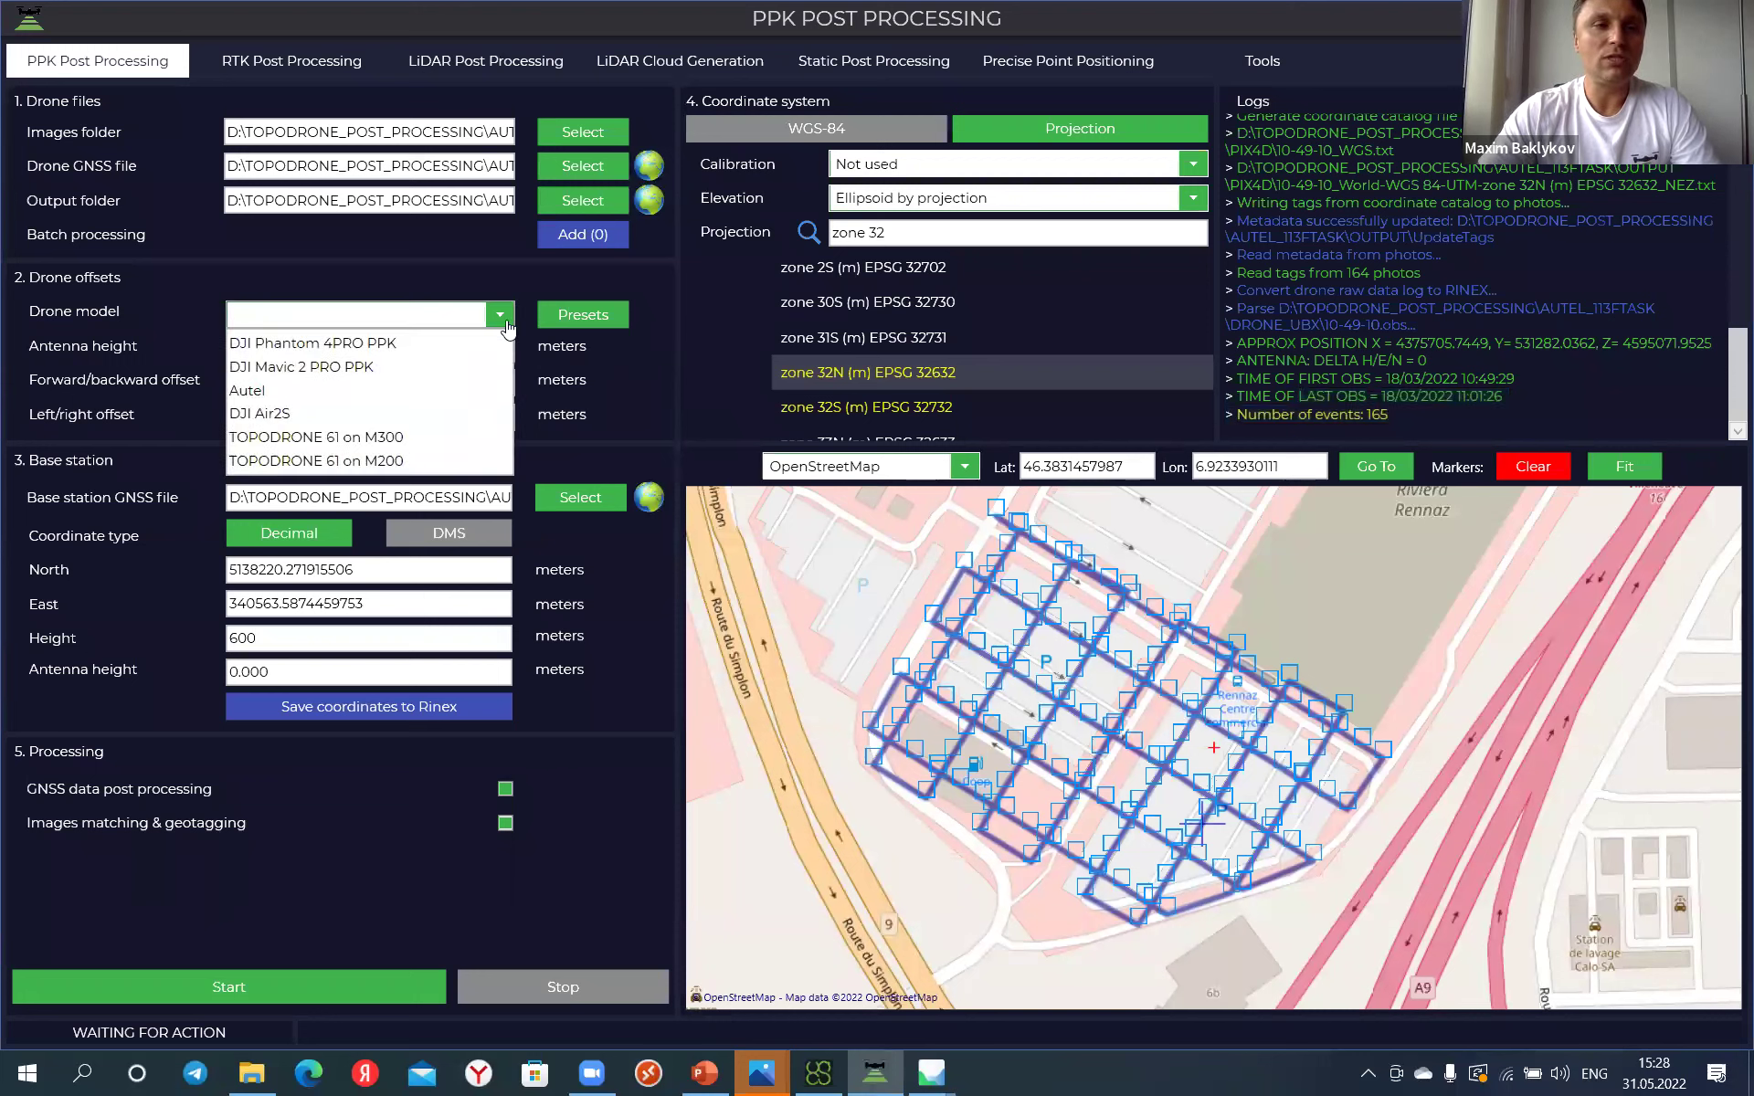
{"action": "left_click", "coordinate": [420, 393]}
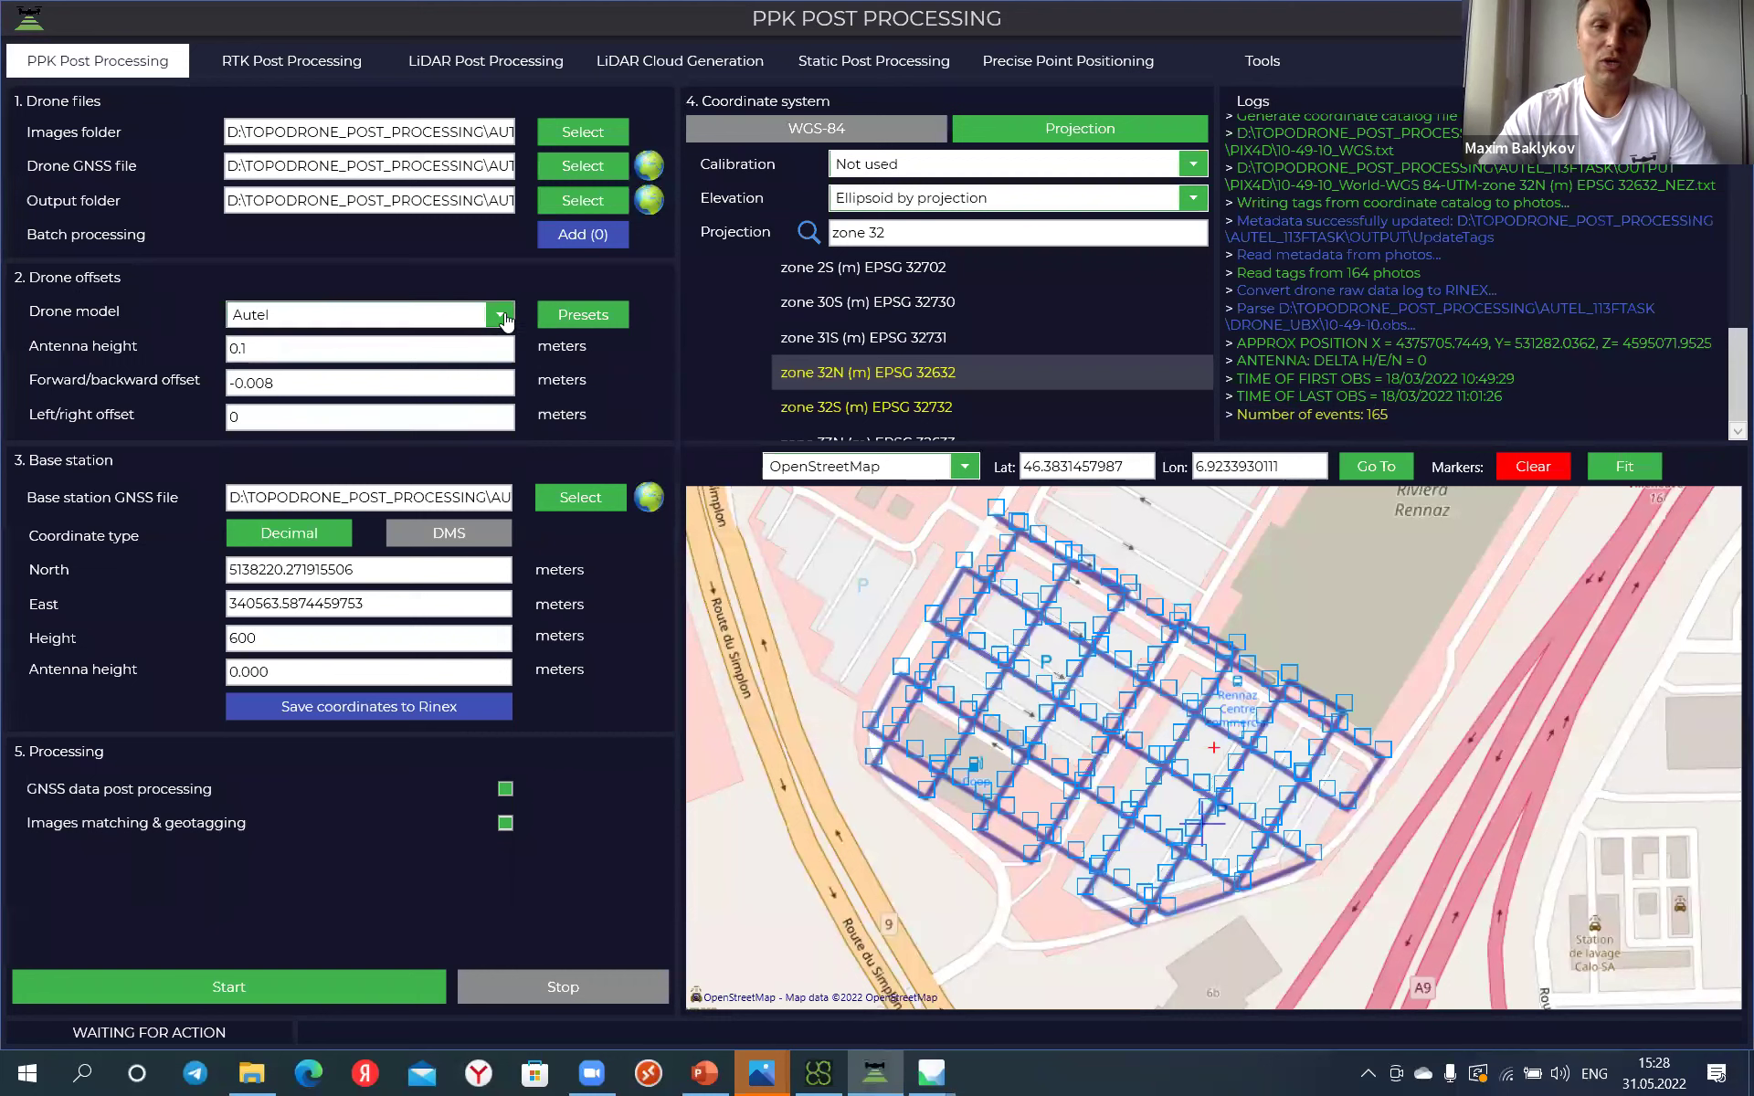
{"action": "left_click", "coordinate": [471, 319]}
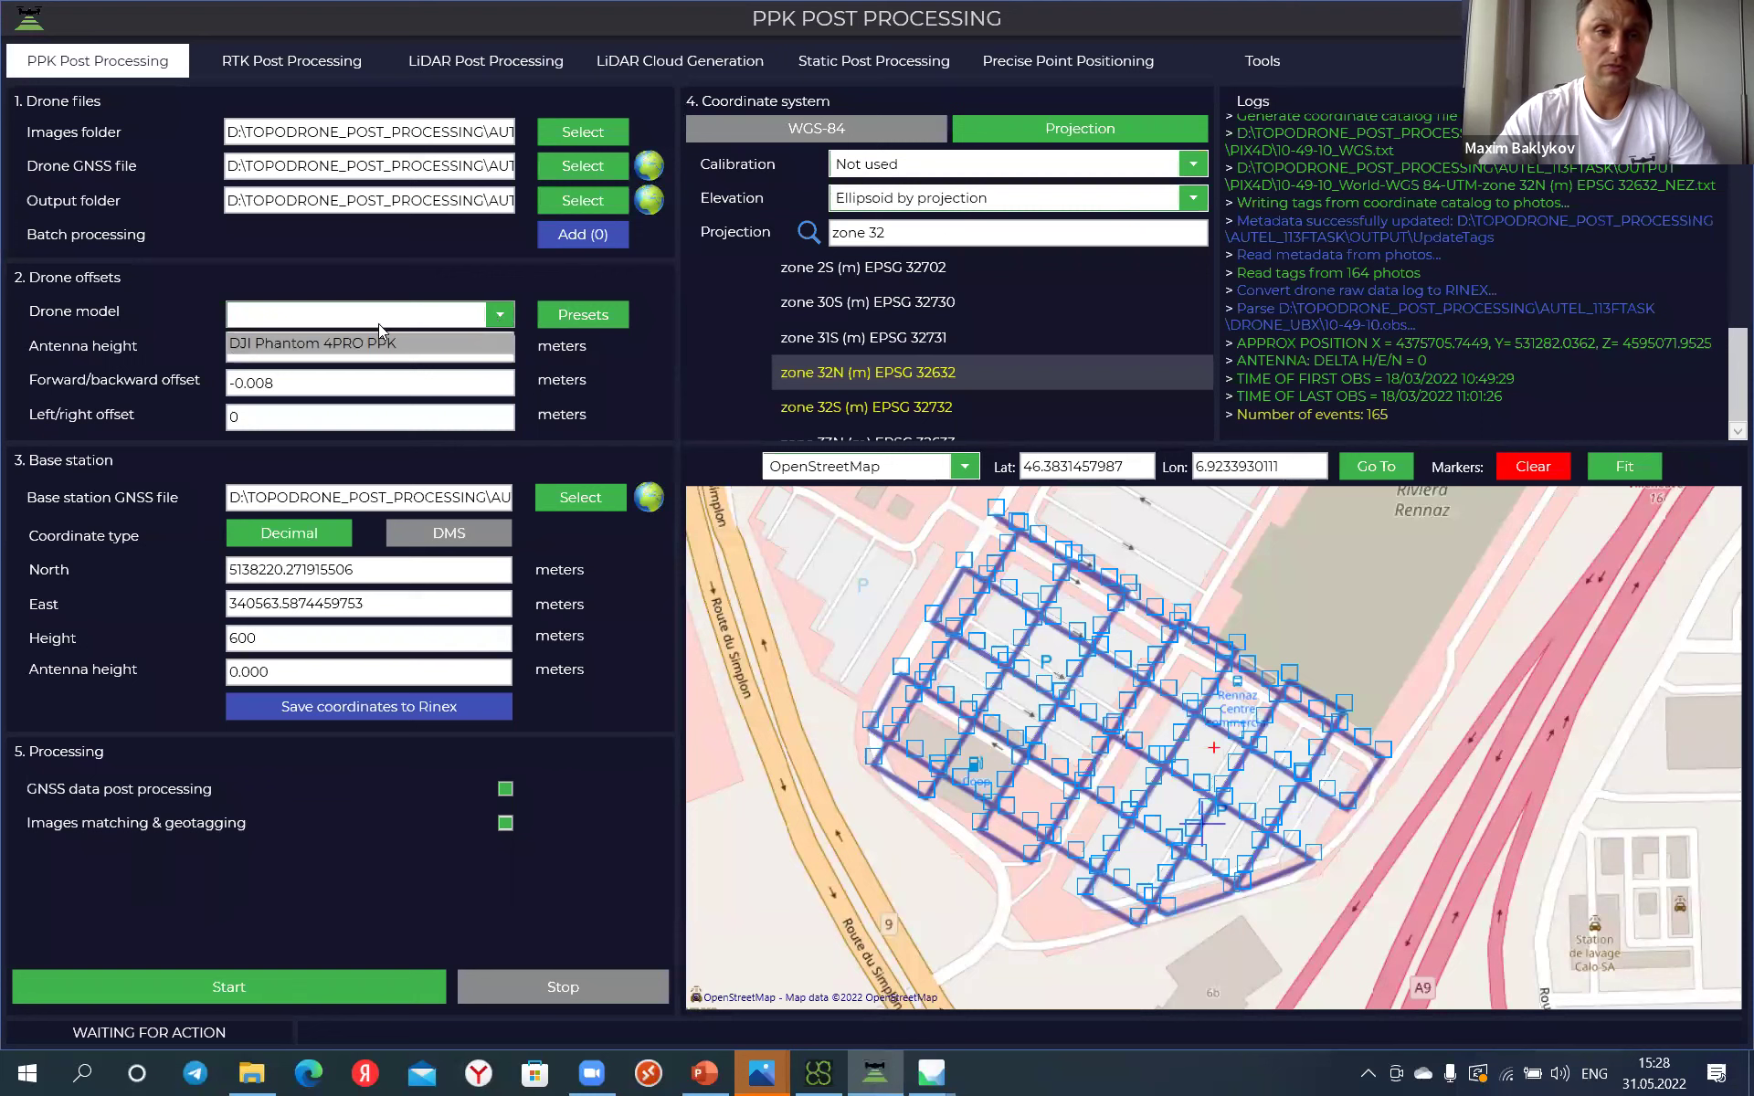
{"action": "left_click", "coordinate": [499, 315]}
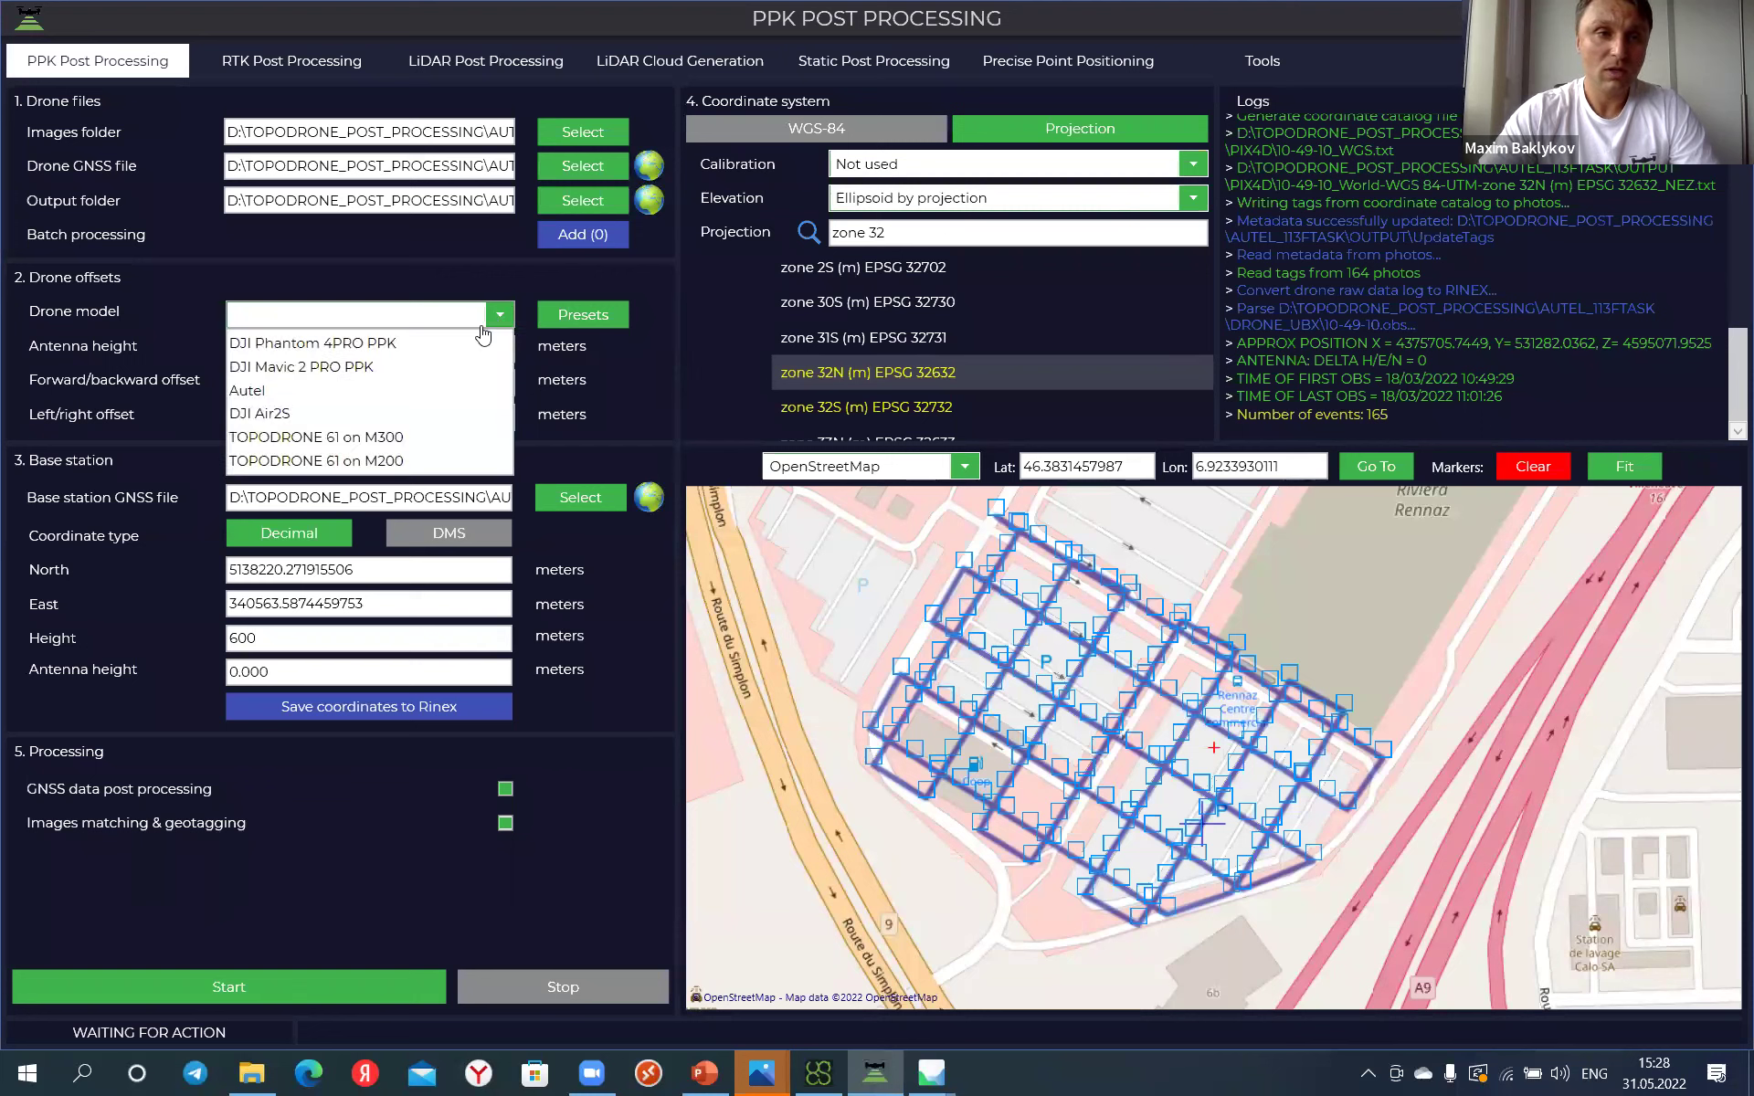
{"action": "left_click", "coordinate": [387, 393]}
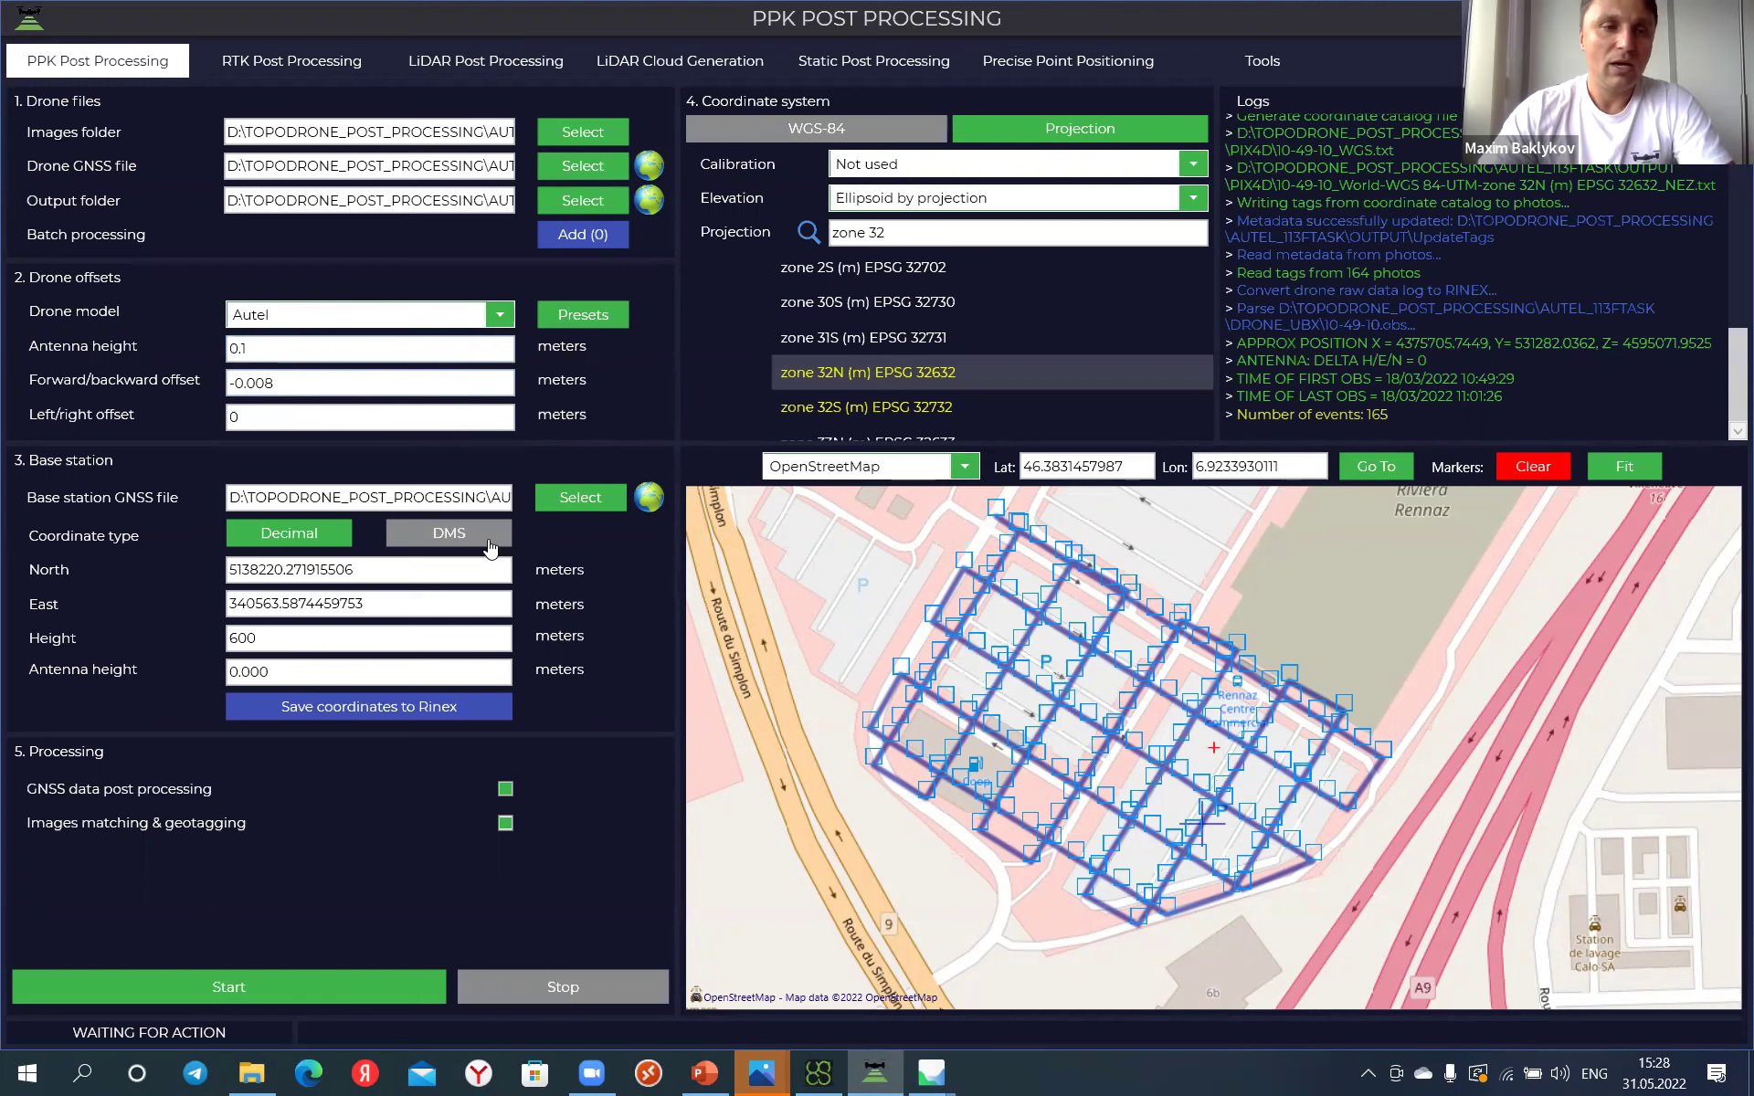
Step: Load V398077K00.22o from the SWIPOS_BASE folder as the base station GNSS file
{"action": "left_click", "coordinate": [577, 502]}
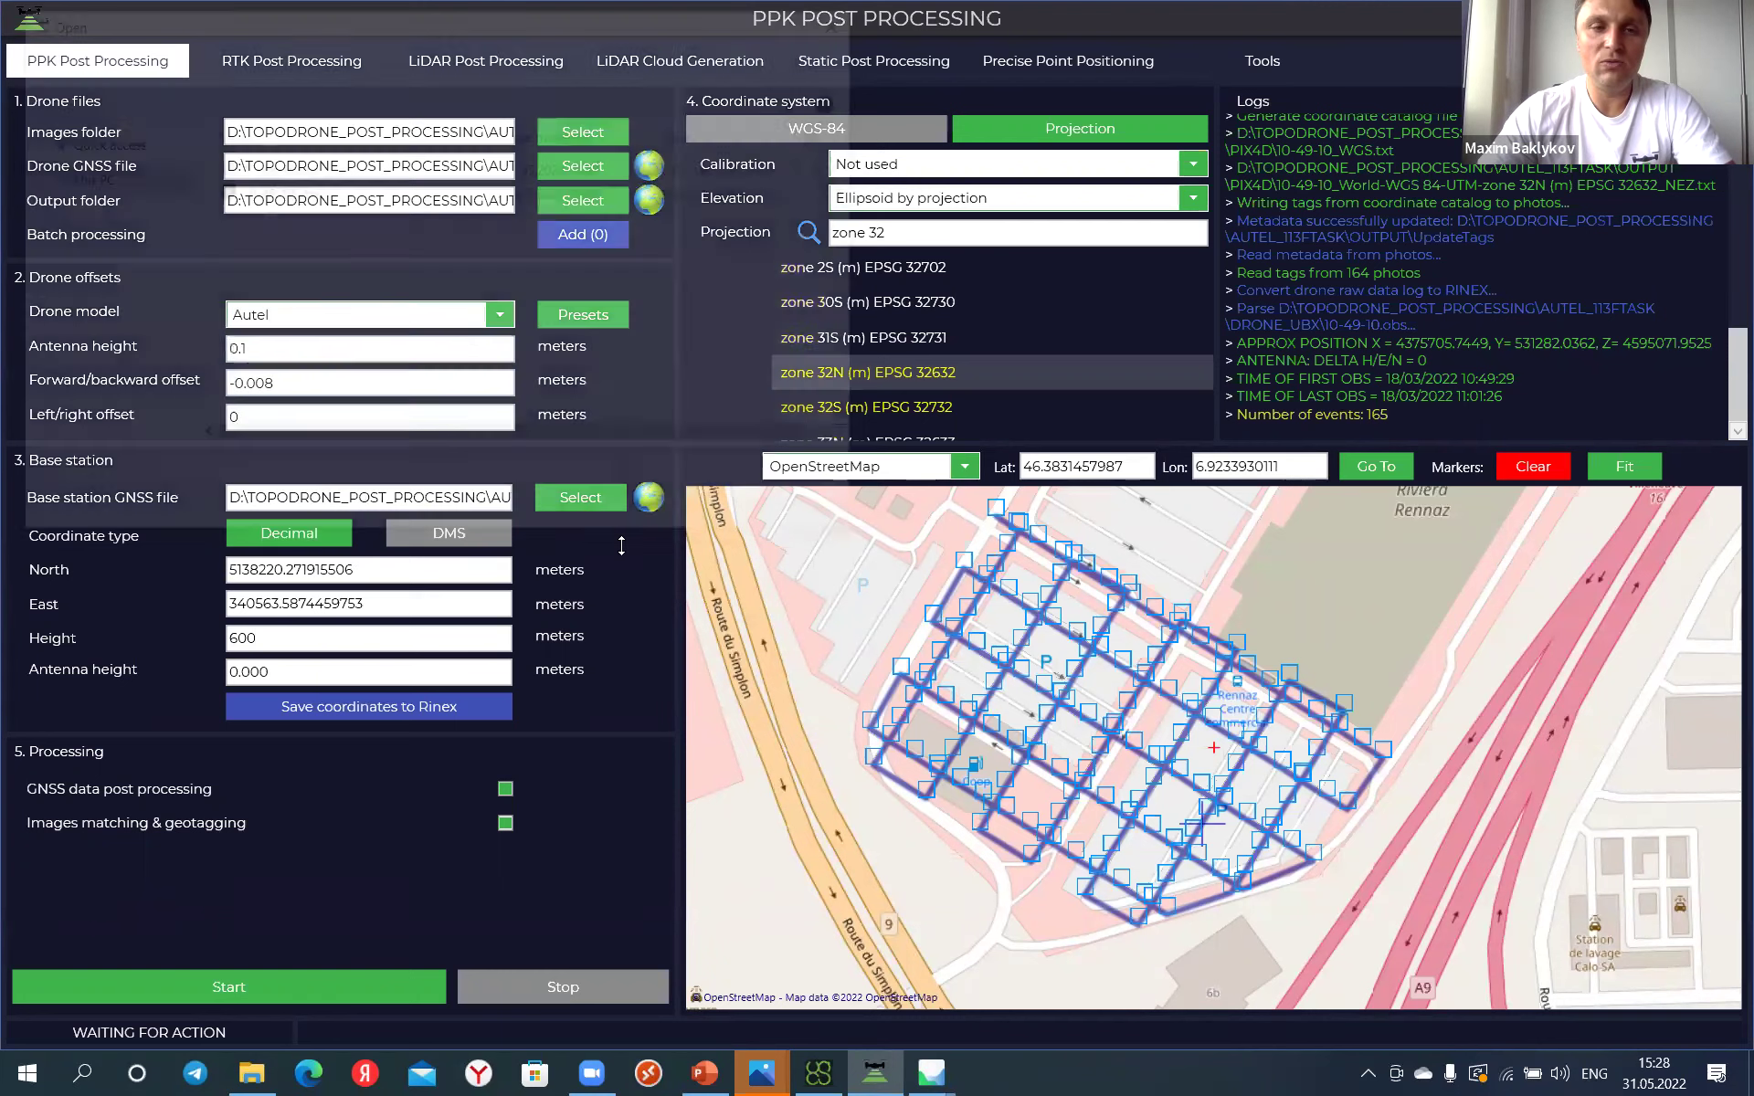
{"action": "left_click", "coordinate": [219, 58]}
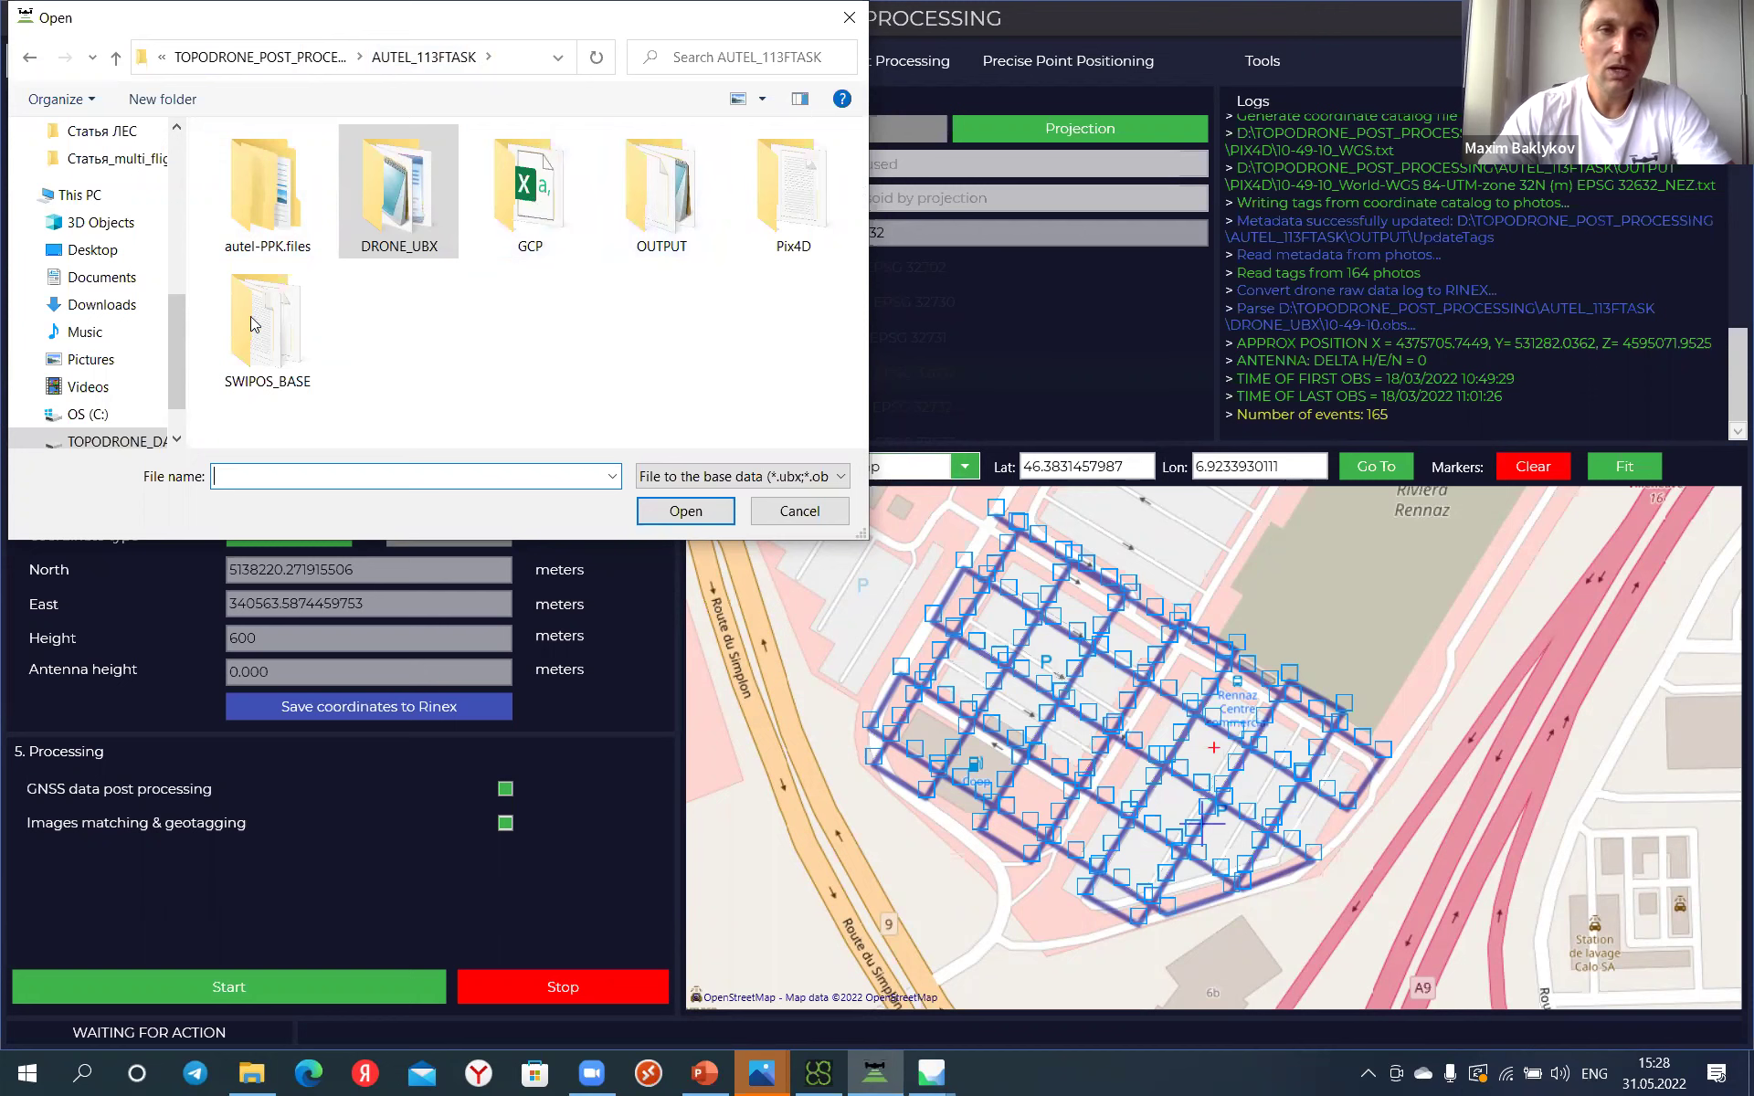
{"action": "double_click", "coordinate": [294, 328]}
{"action": "left_click", "coordinate": [283, 166]}
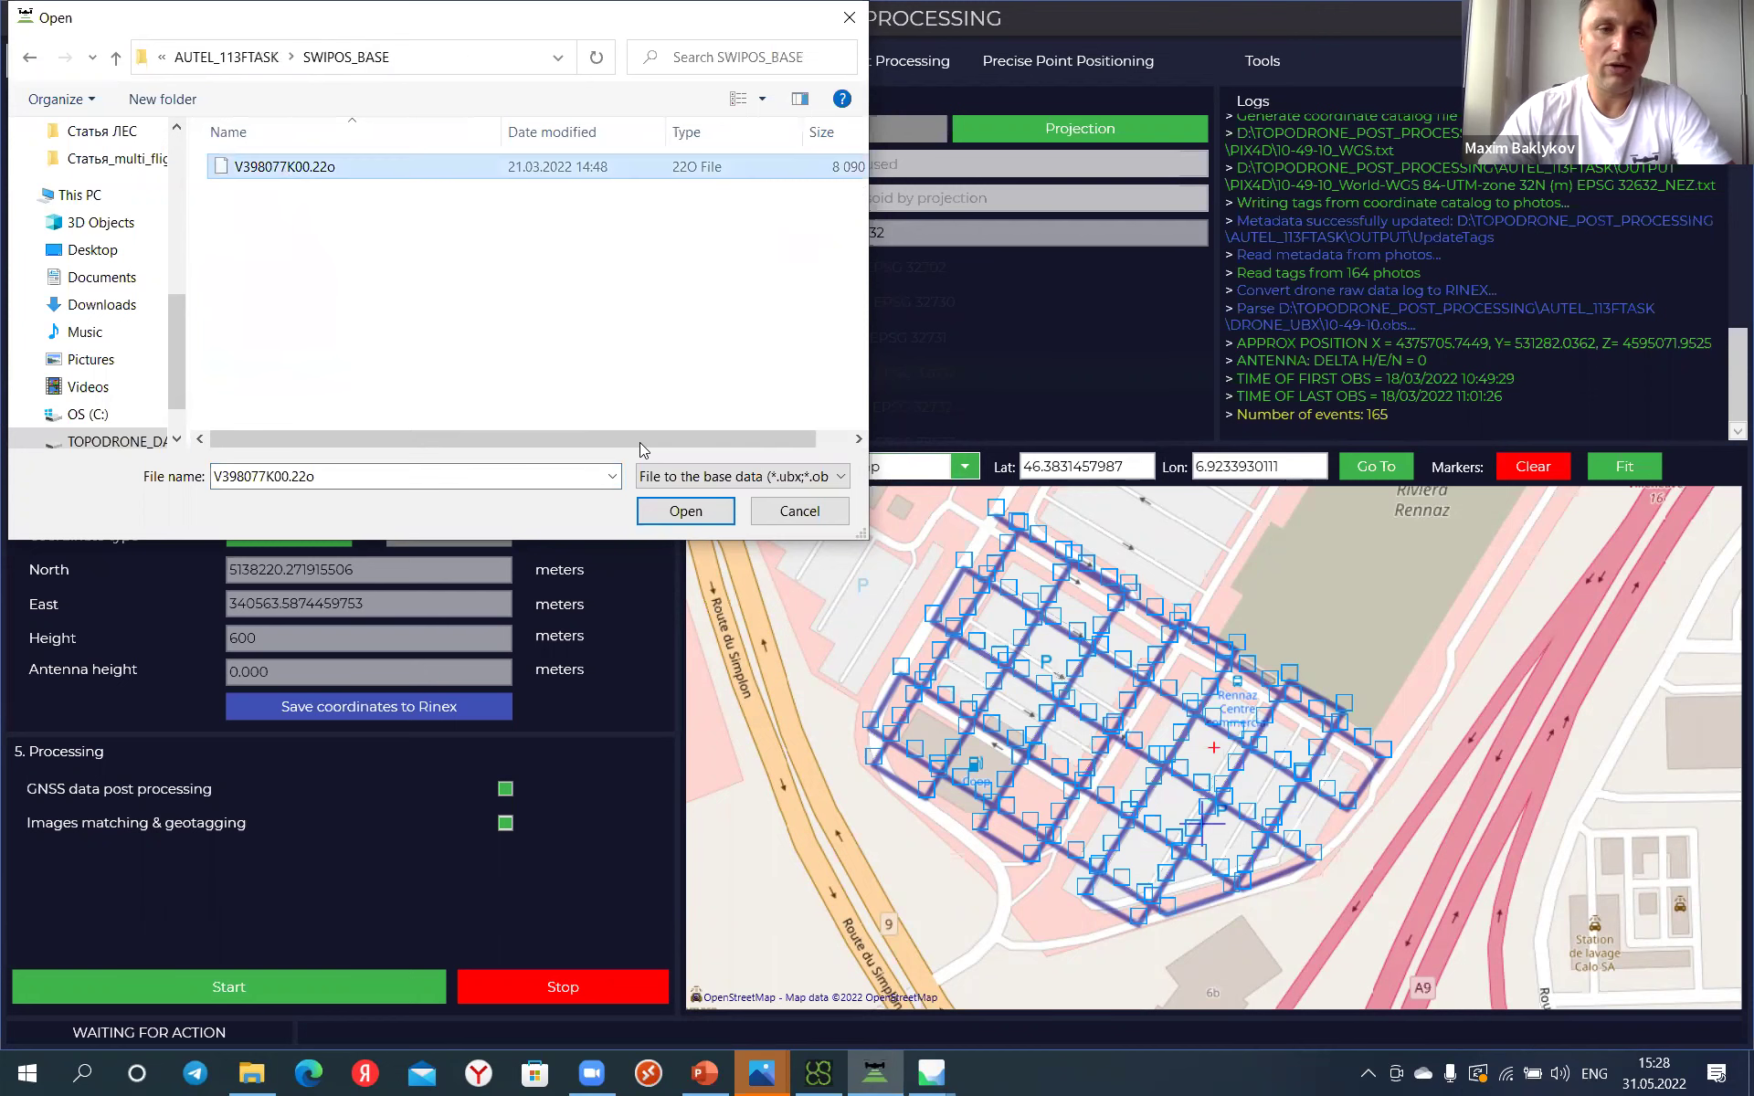
{"action": "left_click", "coordinate": [679, 517]}
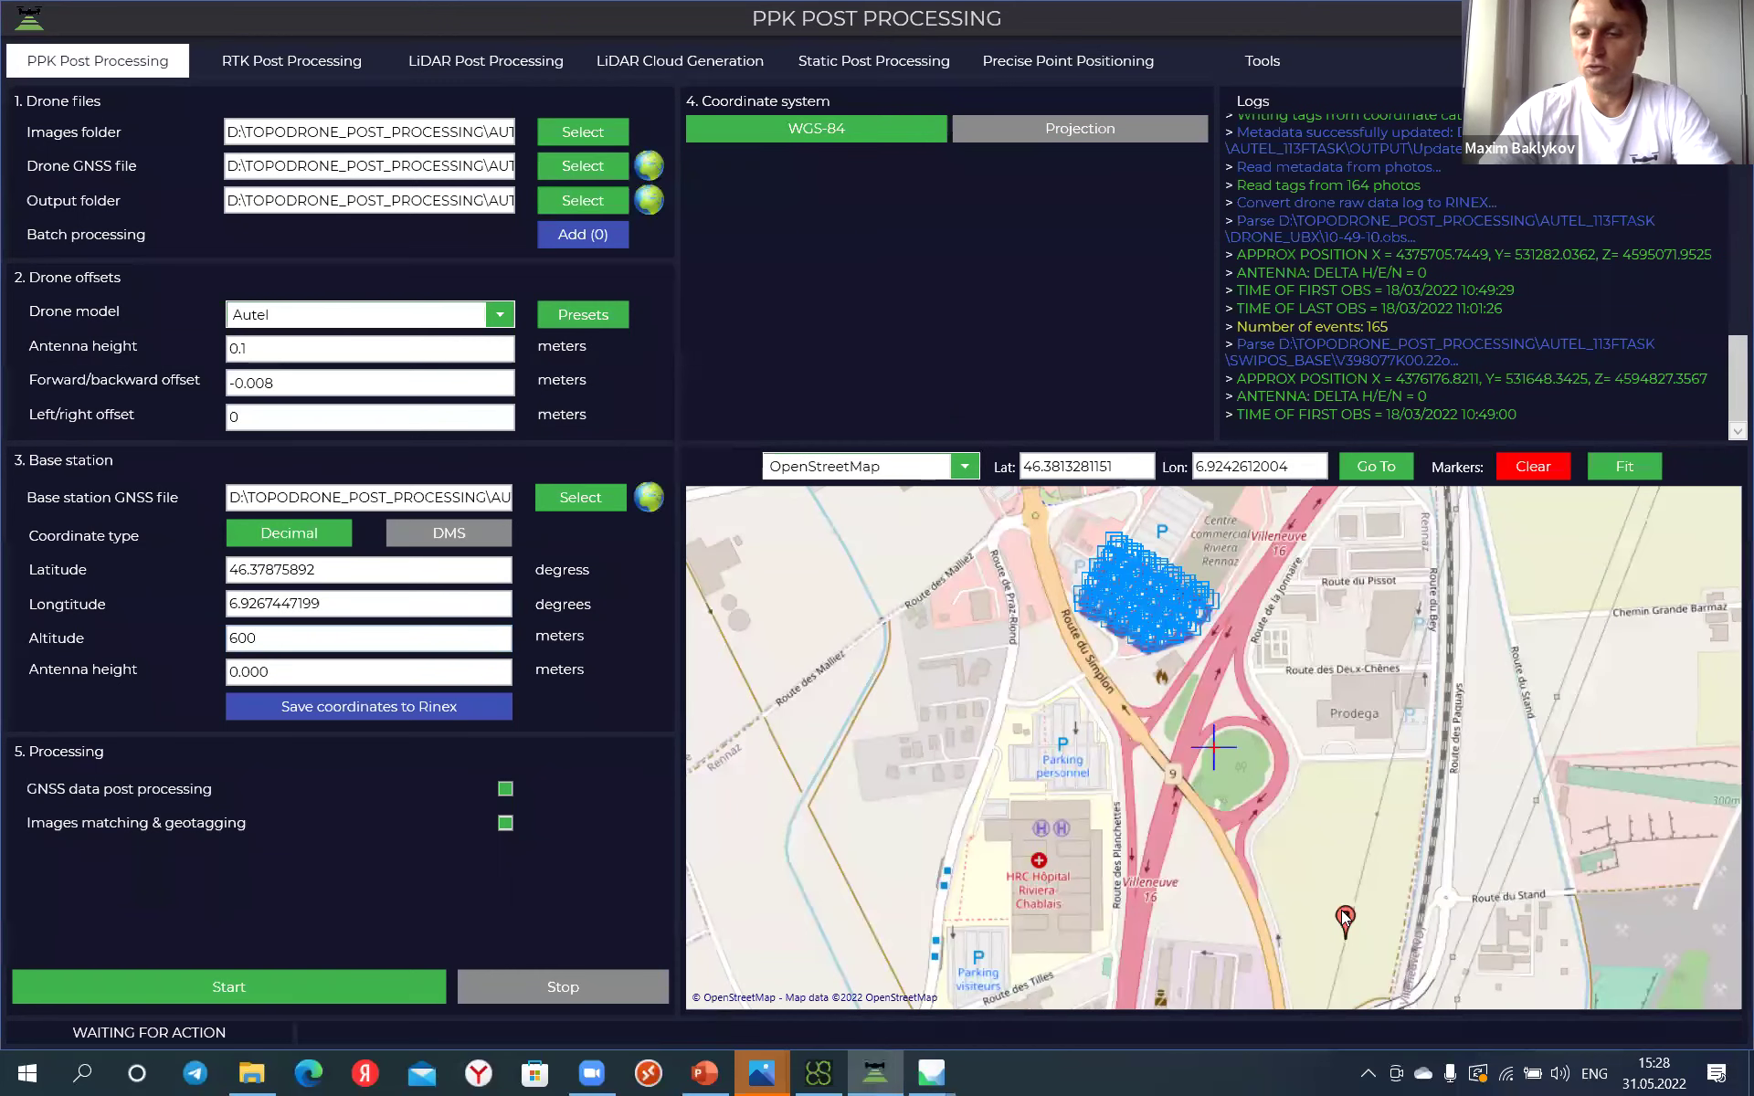
Step: Examine the base station's map marker and its latitude, longitude and altitude fields
{"action": "mouse_move", "coordinate": [1336, 924]}
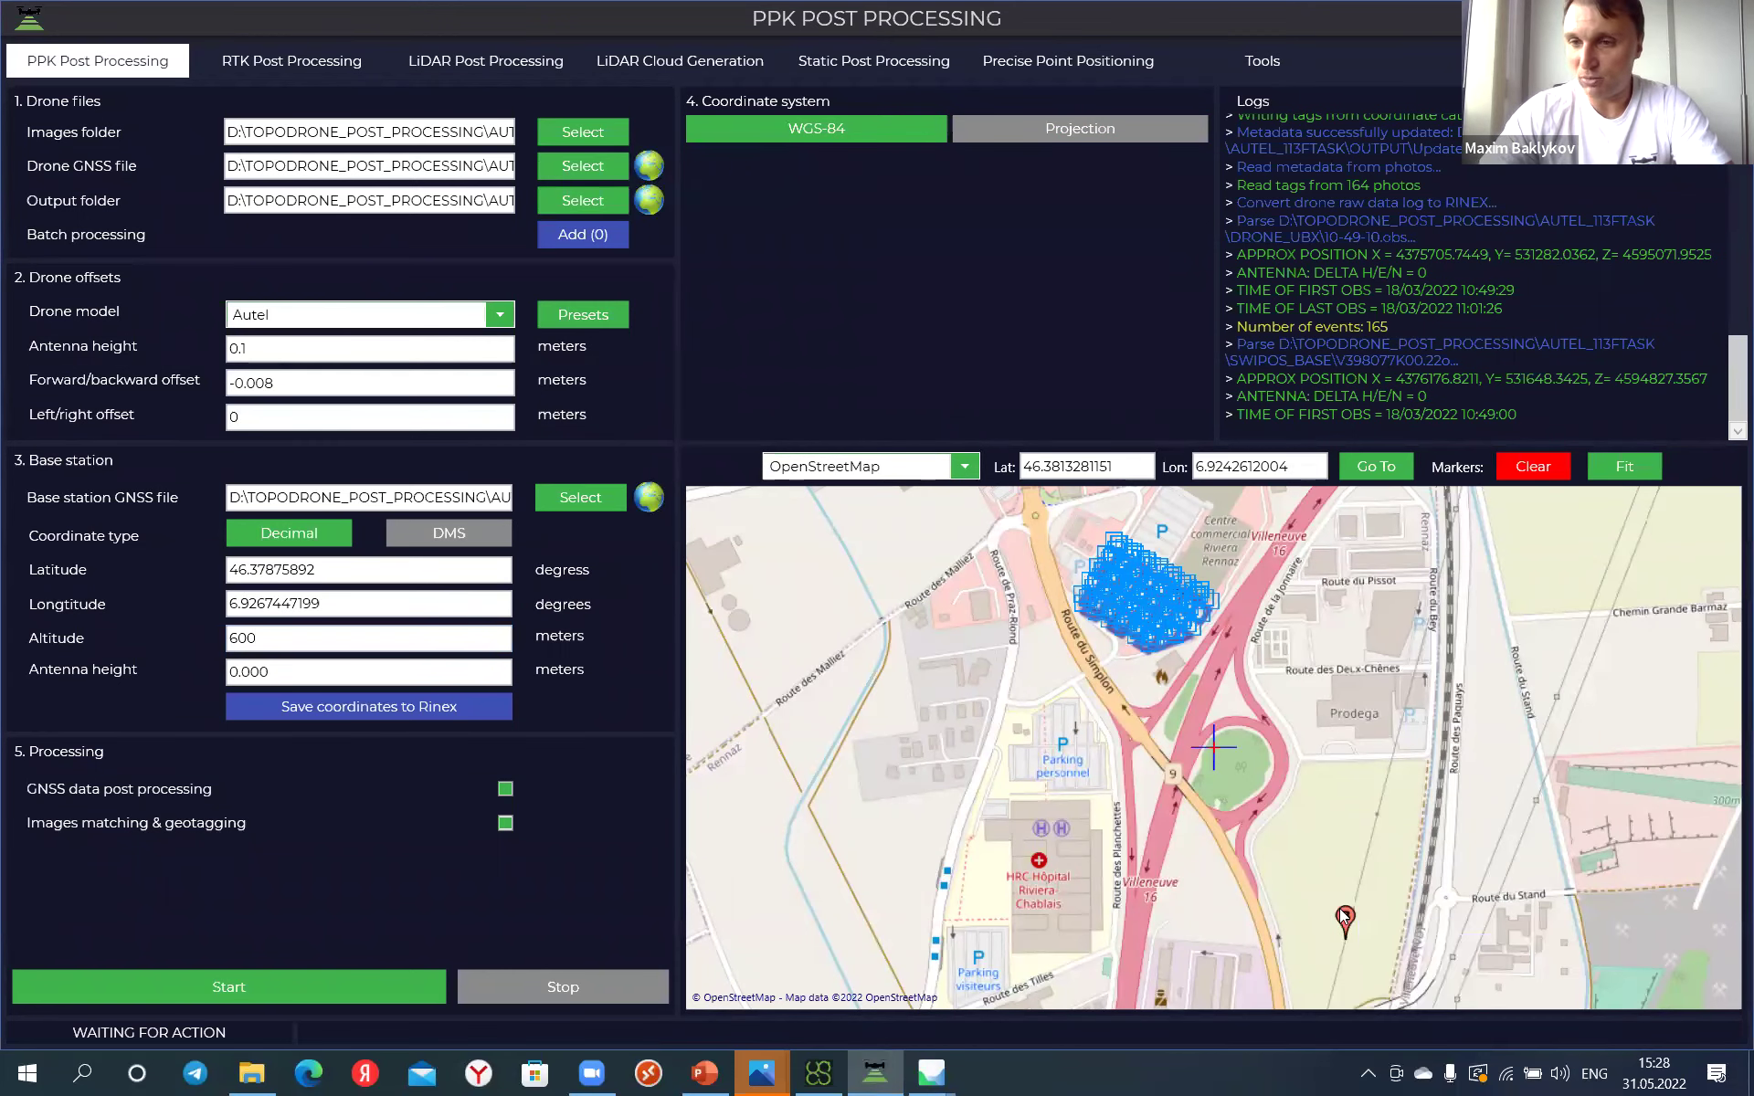
{"action": "double_click", "coordinate": [334, 572]}
{"action": "double_click", "coordinate": [342, 605]}
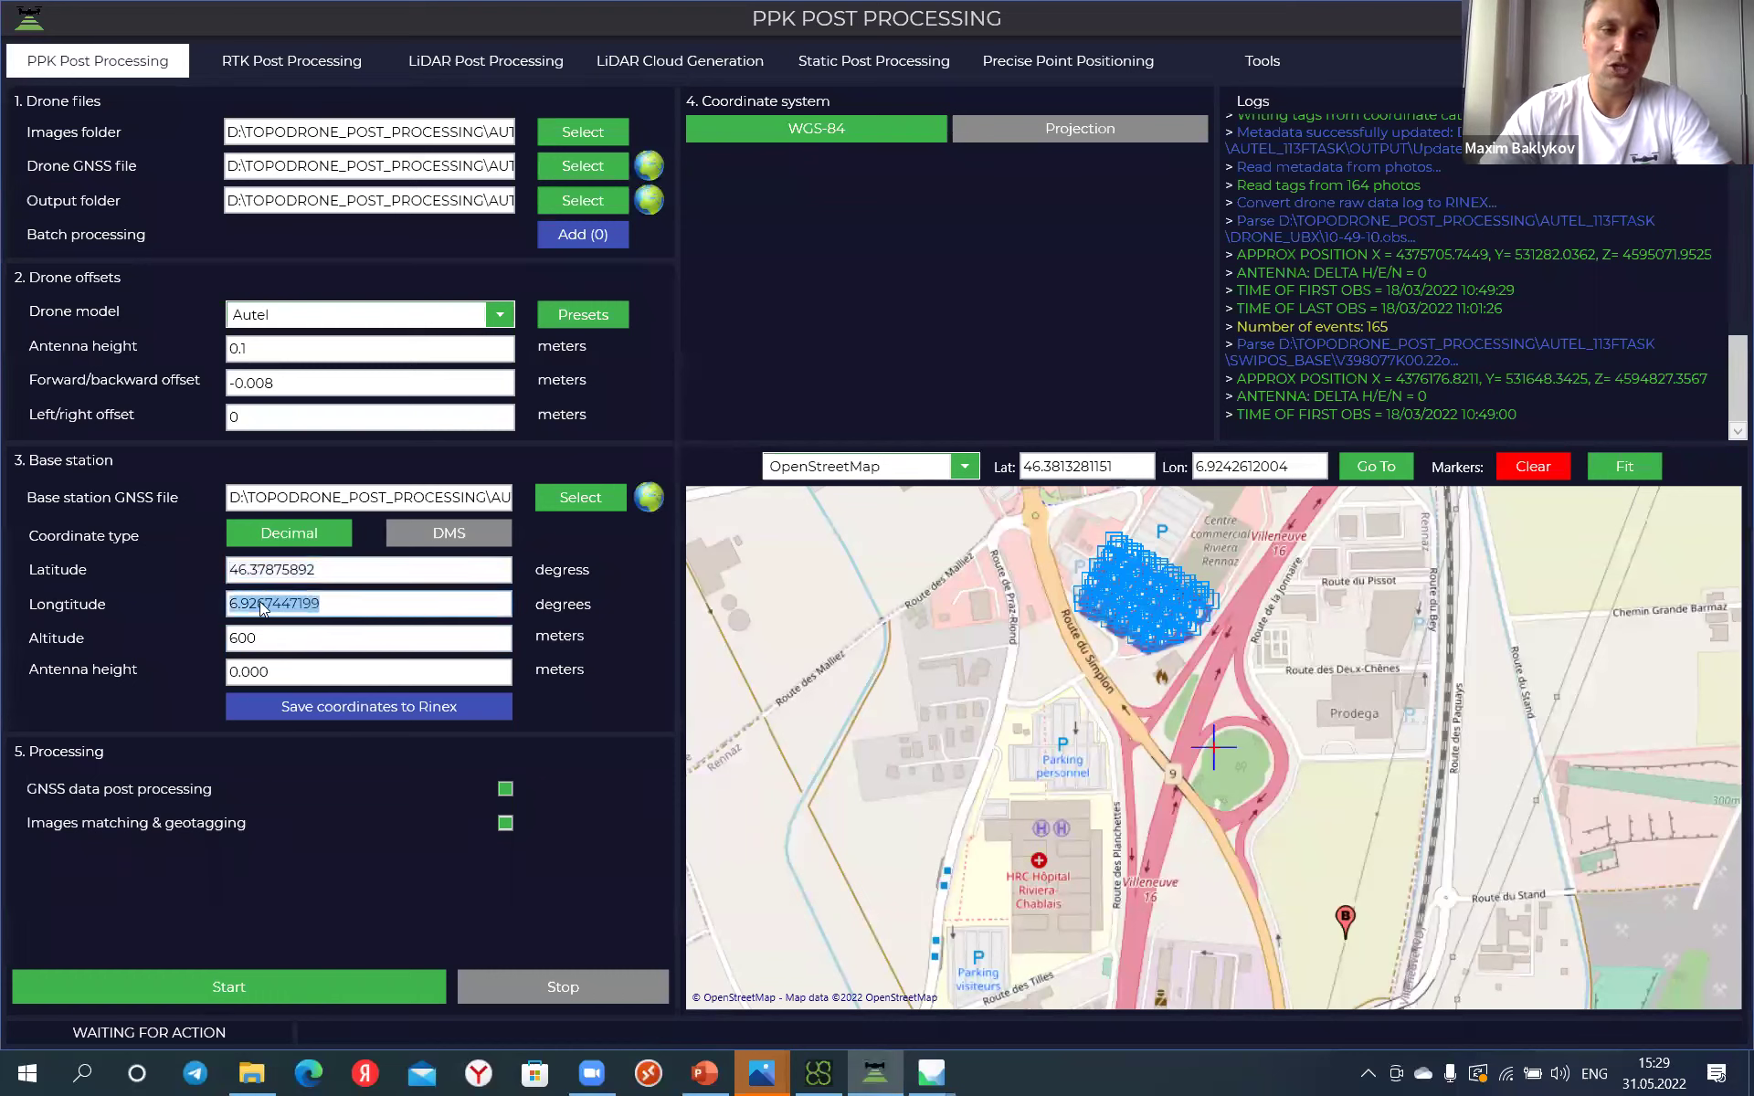
{"action": "double_click", "coordinate": [274, 638]}
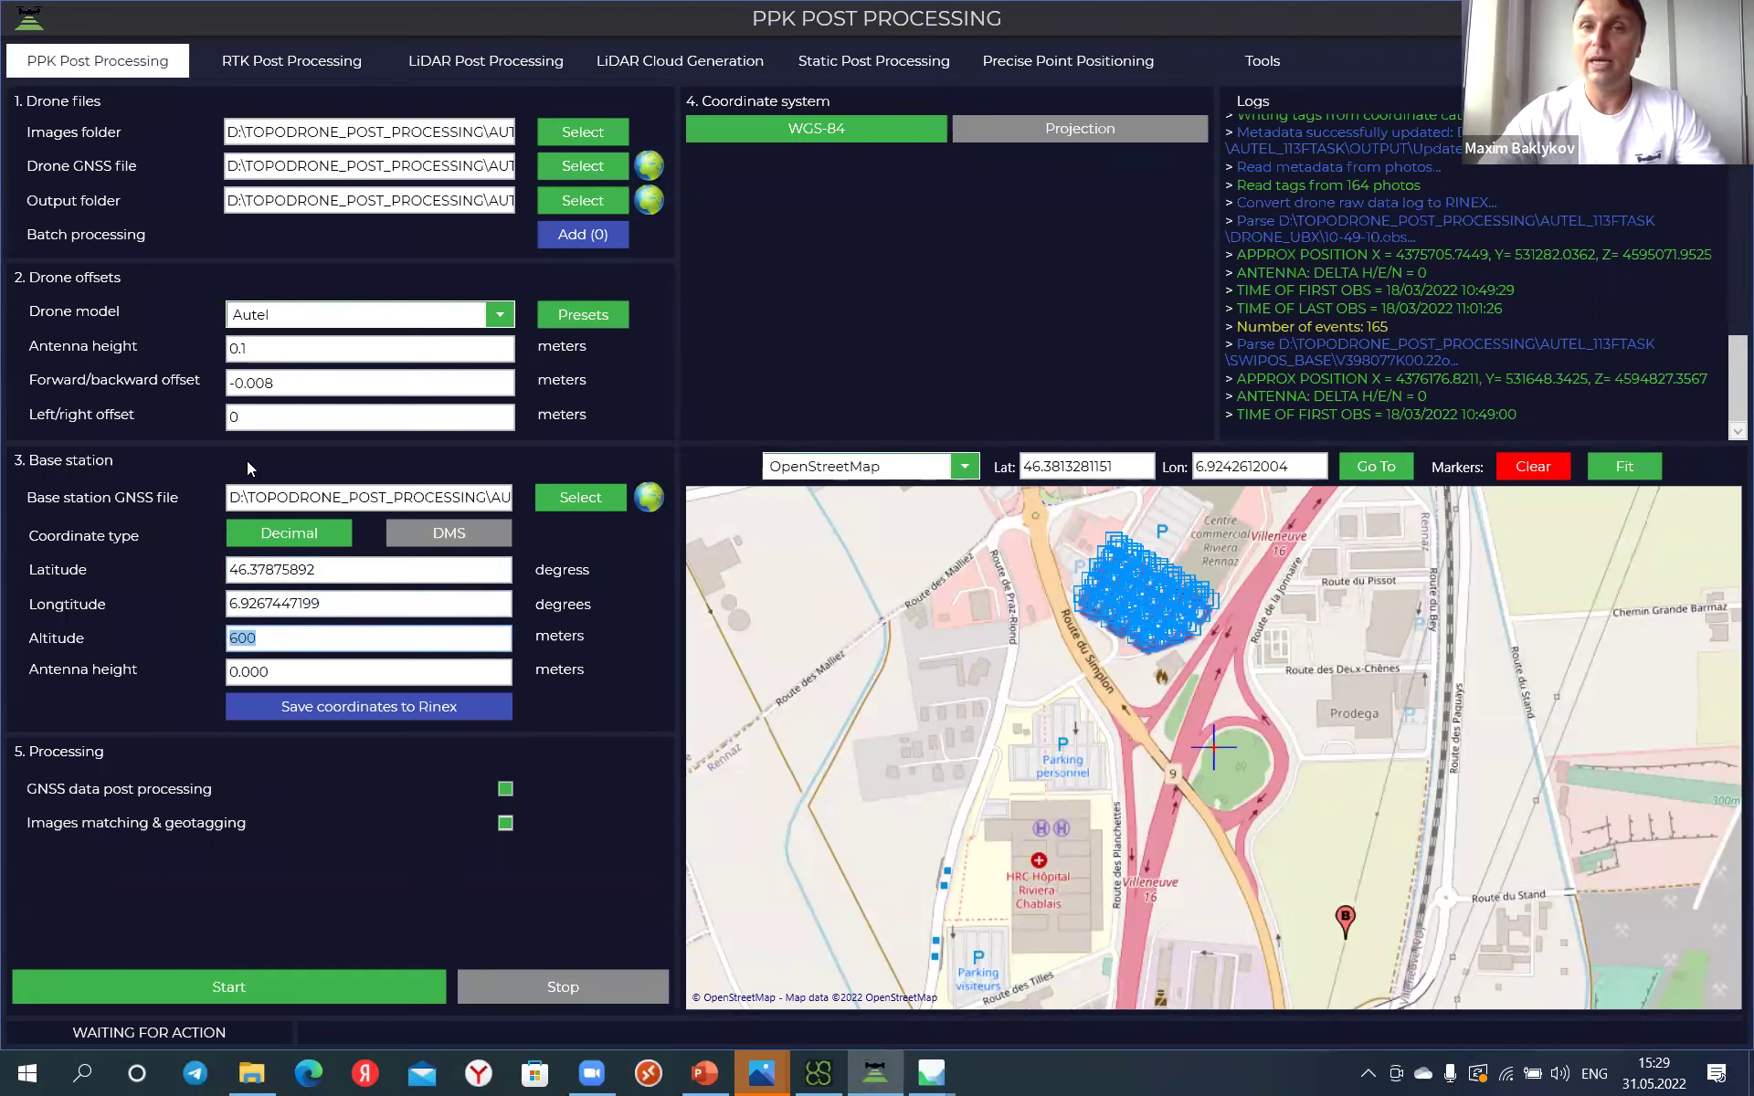
Step: Switch the coordinate system to a projection, review the geoid options and set the elevation to Ellipsoid WGS-84
{"action": "left_click", "coordinate": [1027, 137]}
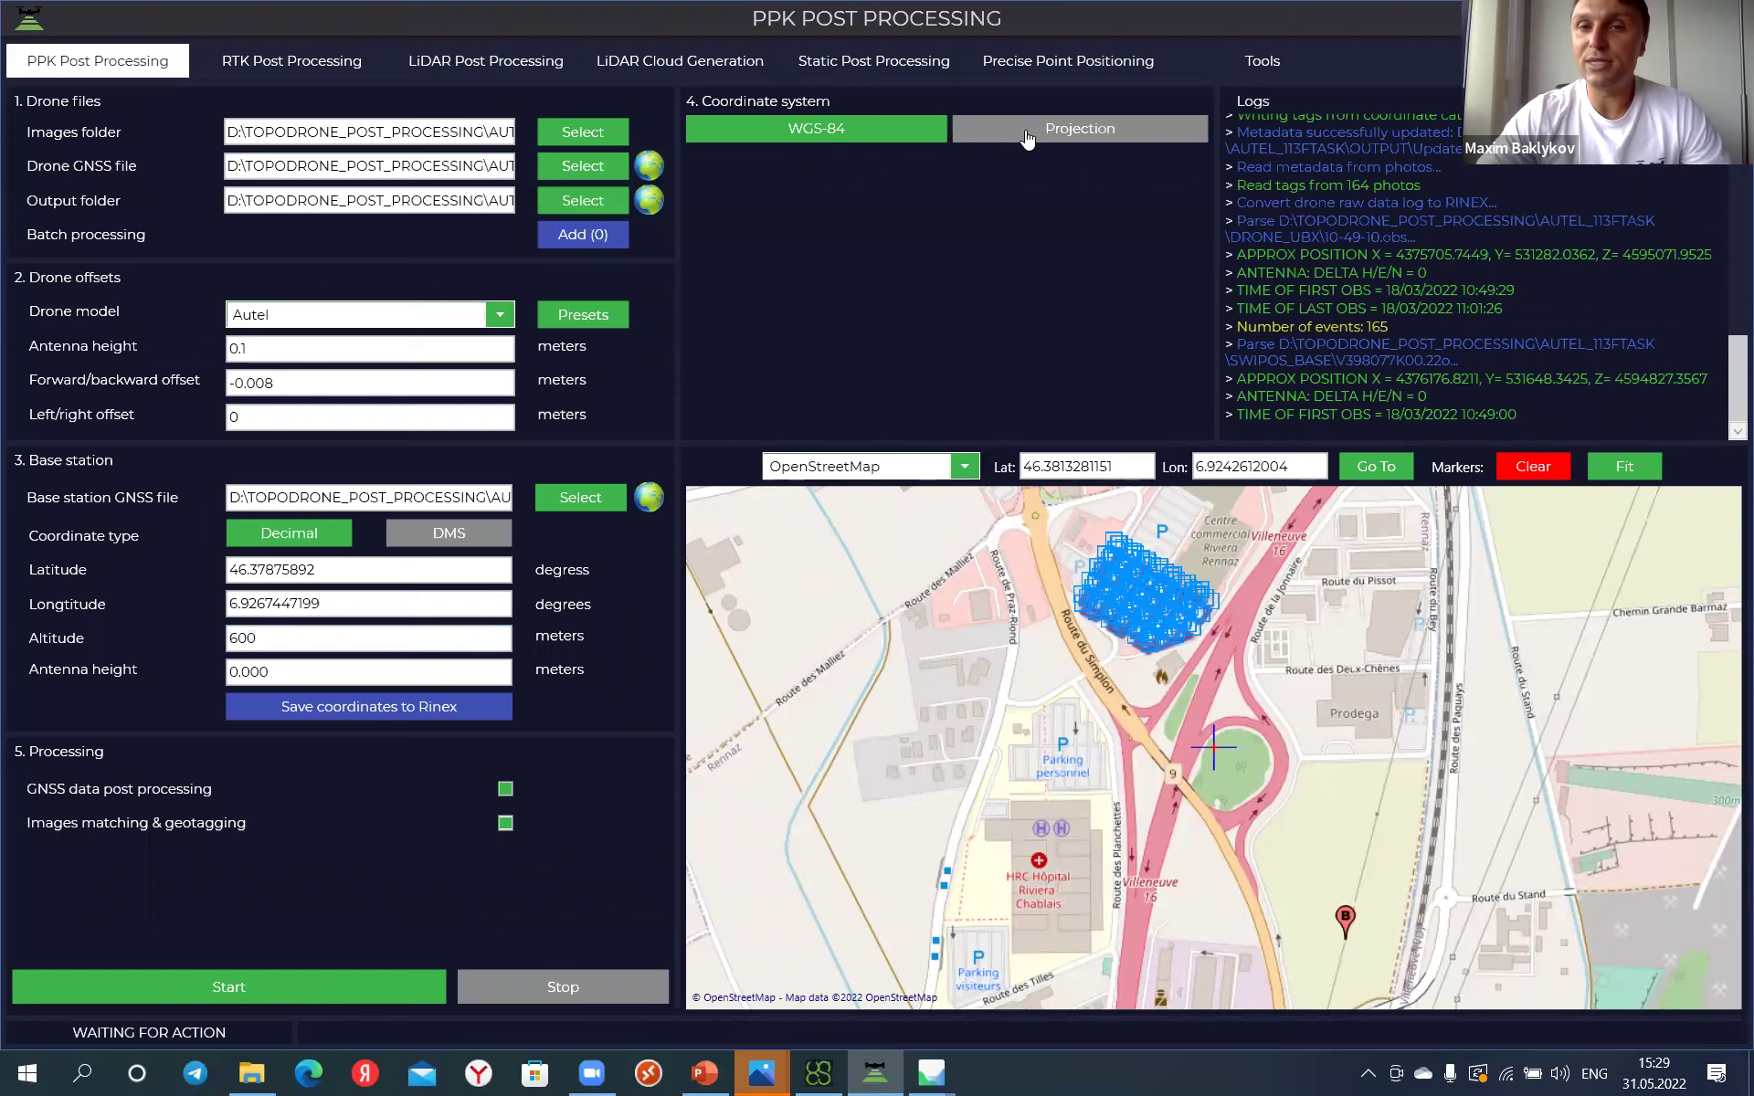
{"action": "left_click", "coordinate": [1052, 196]}
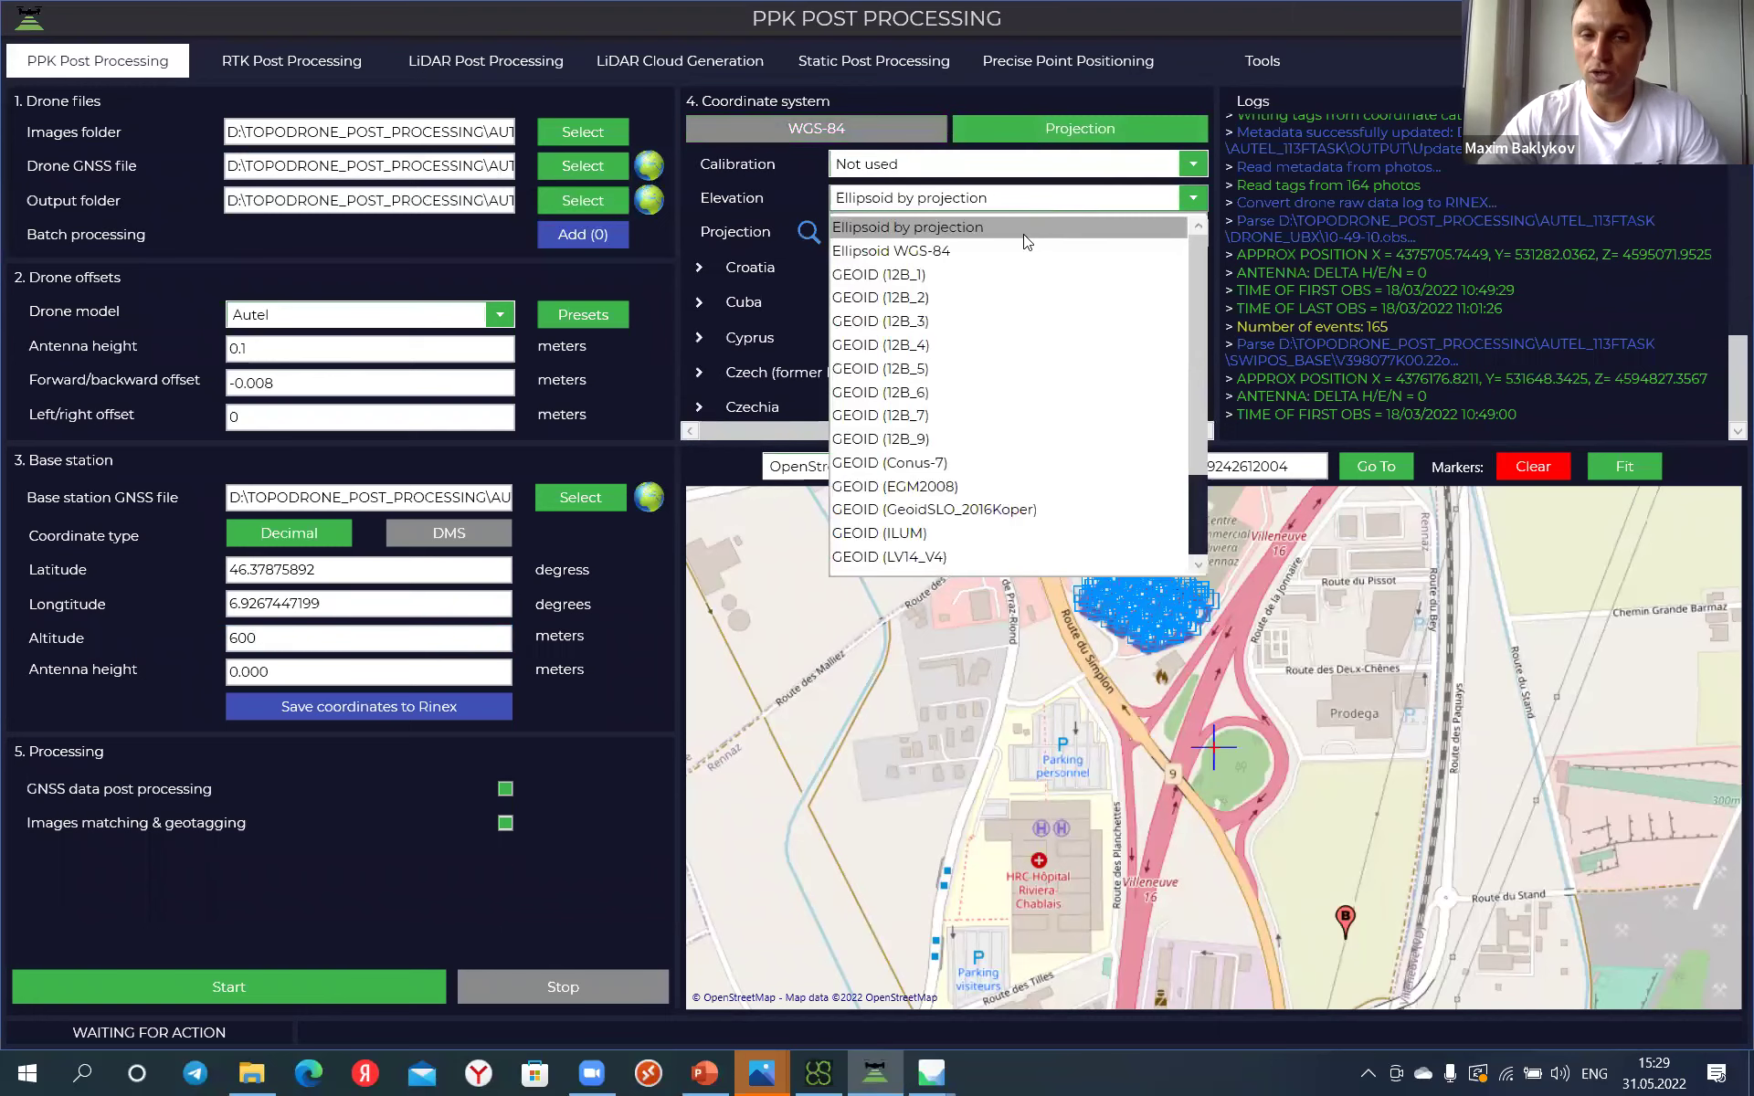
{"action": "scroll", "coordinate": [1005, 402], "scroll_direction": "down", "scroll_amount": 2}
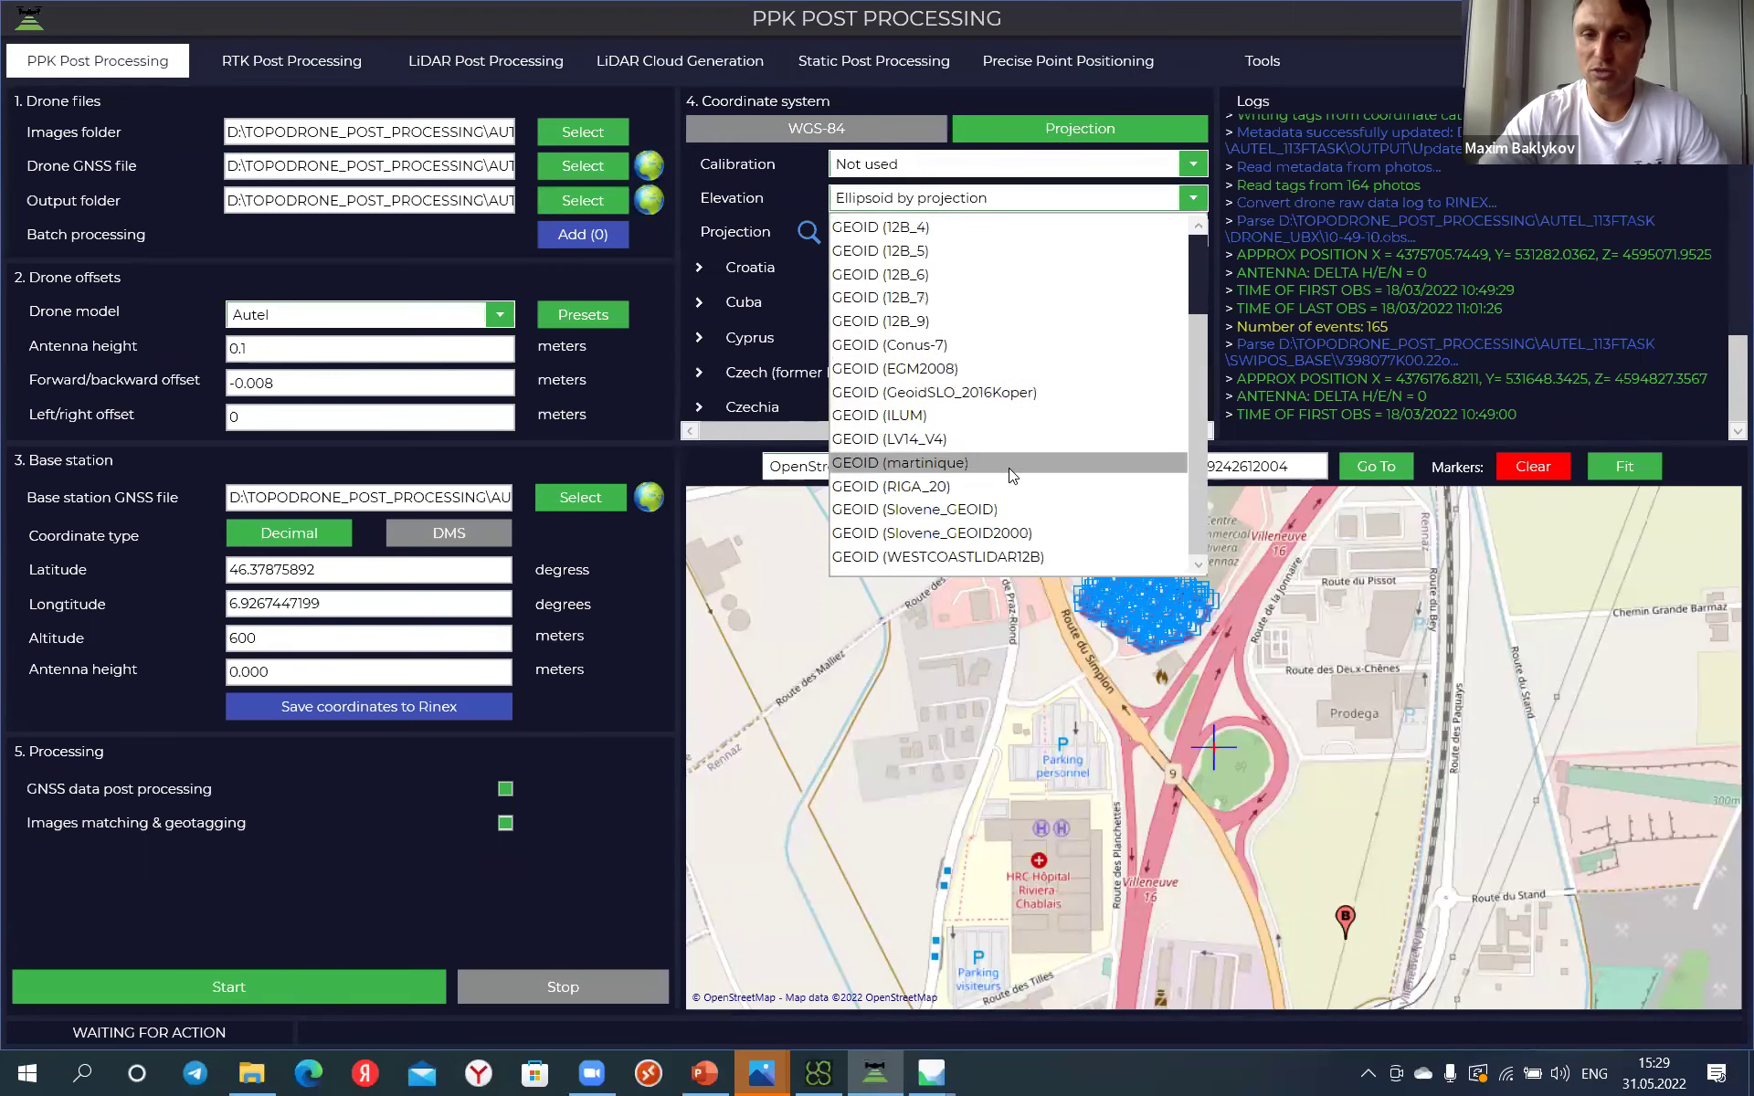
{"action": "scroll", "coordinate": [1004, 439], "scroll_direction": "up", "scroll_amount": 2}
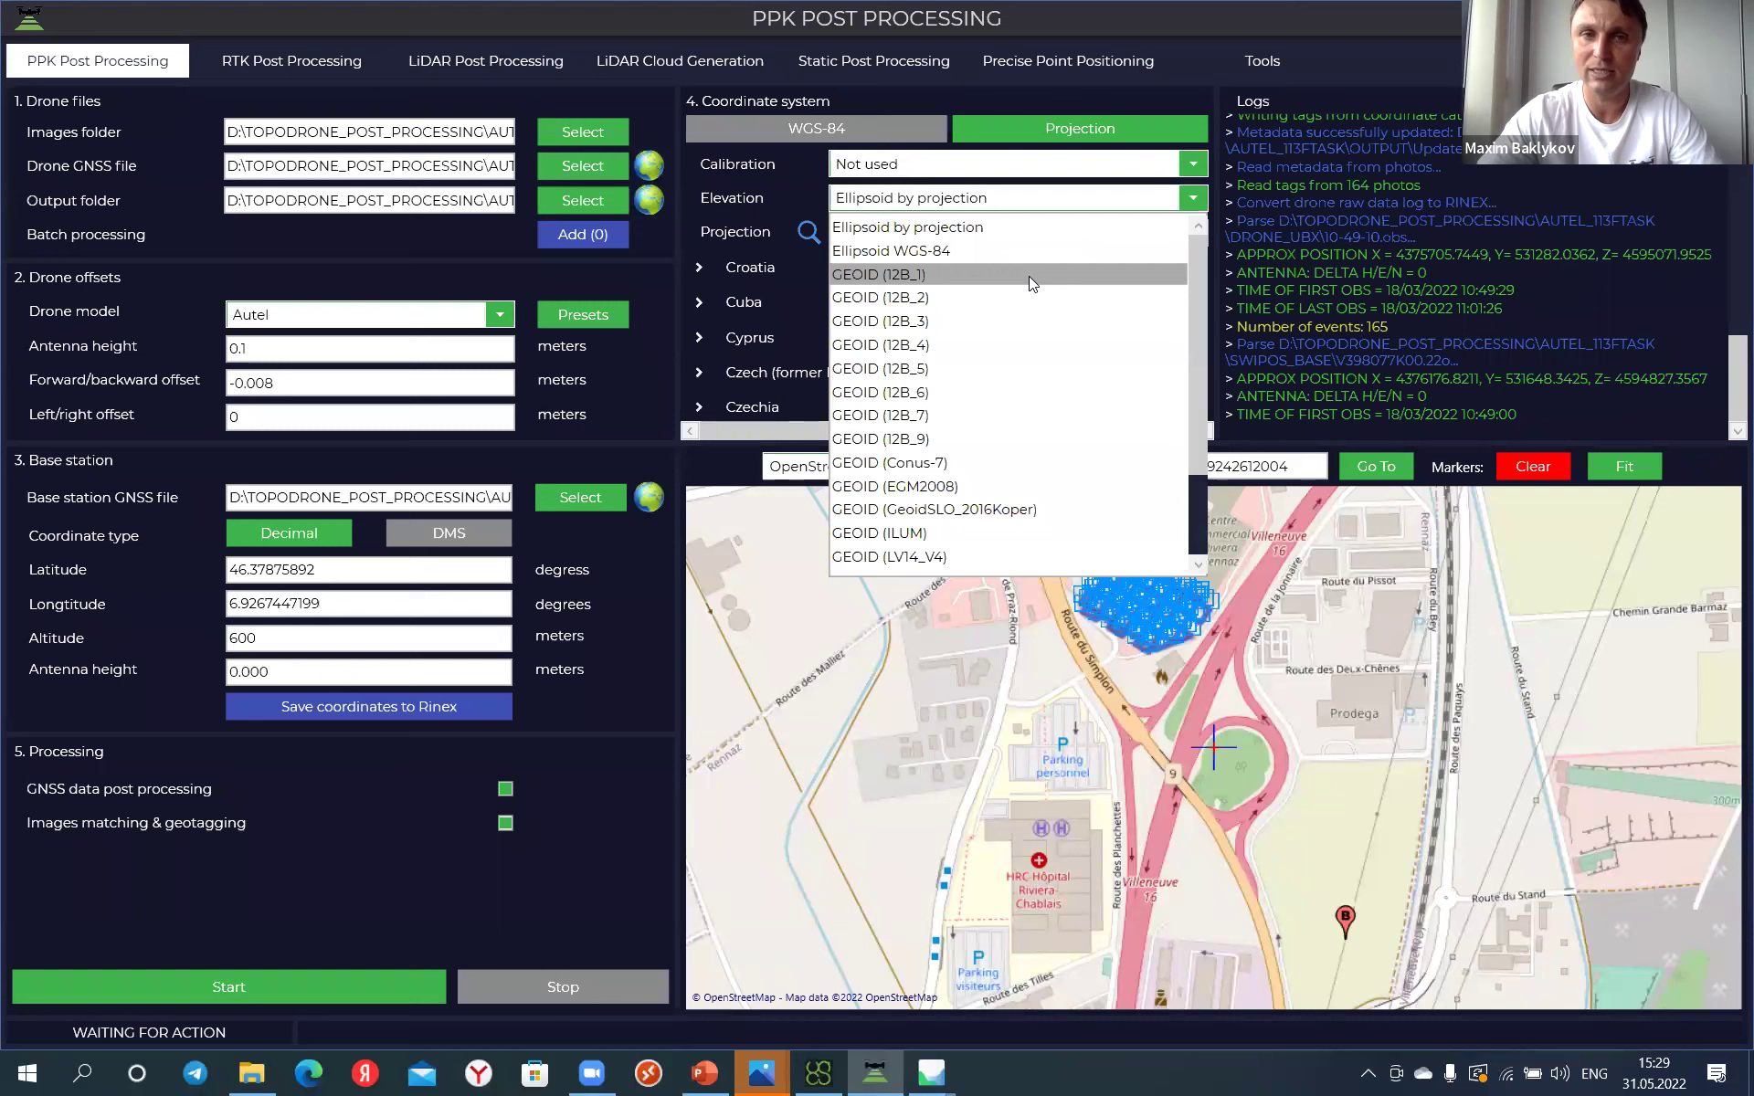
{"action": "left_click", "coordinate": [1078, 251]}
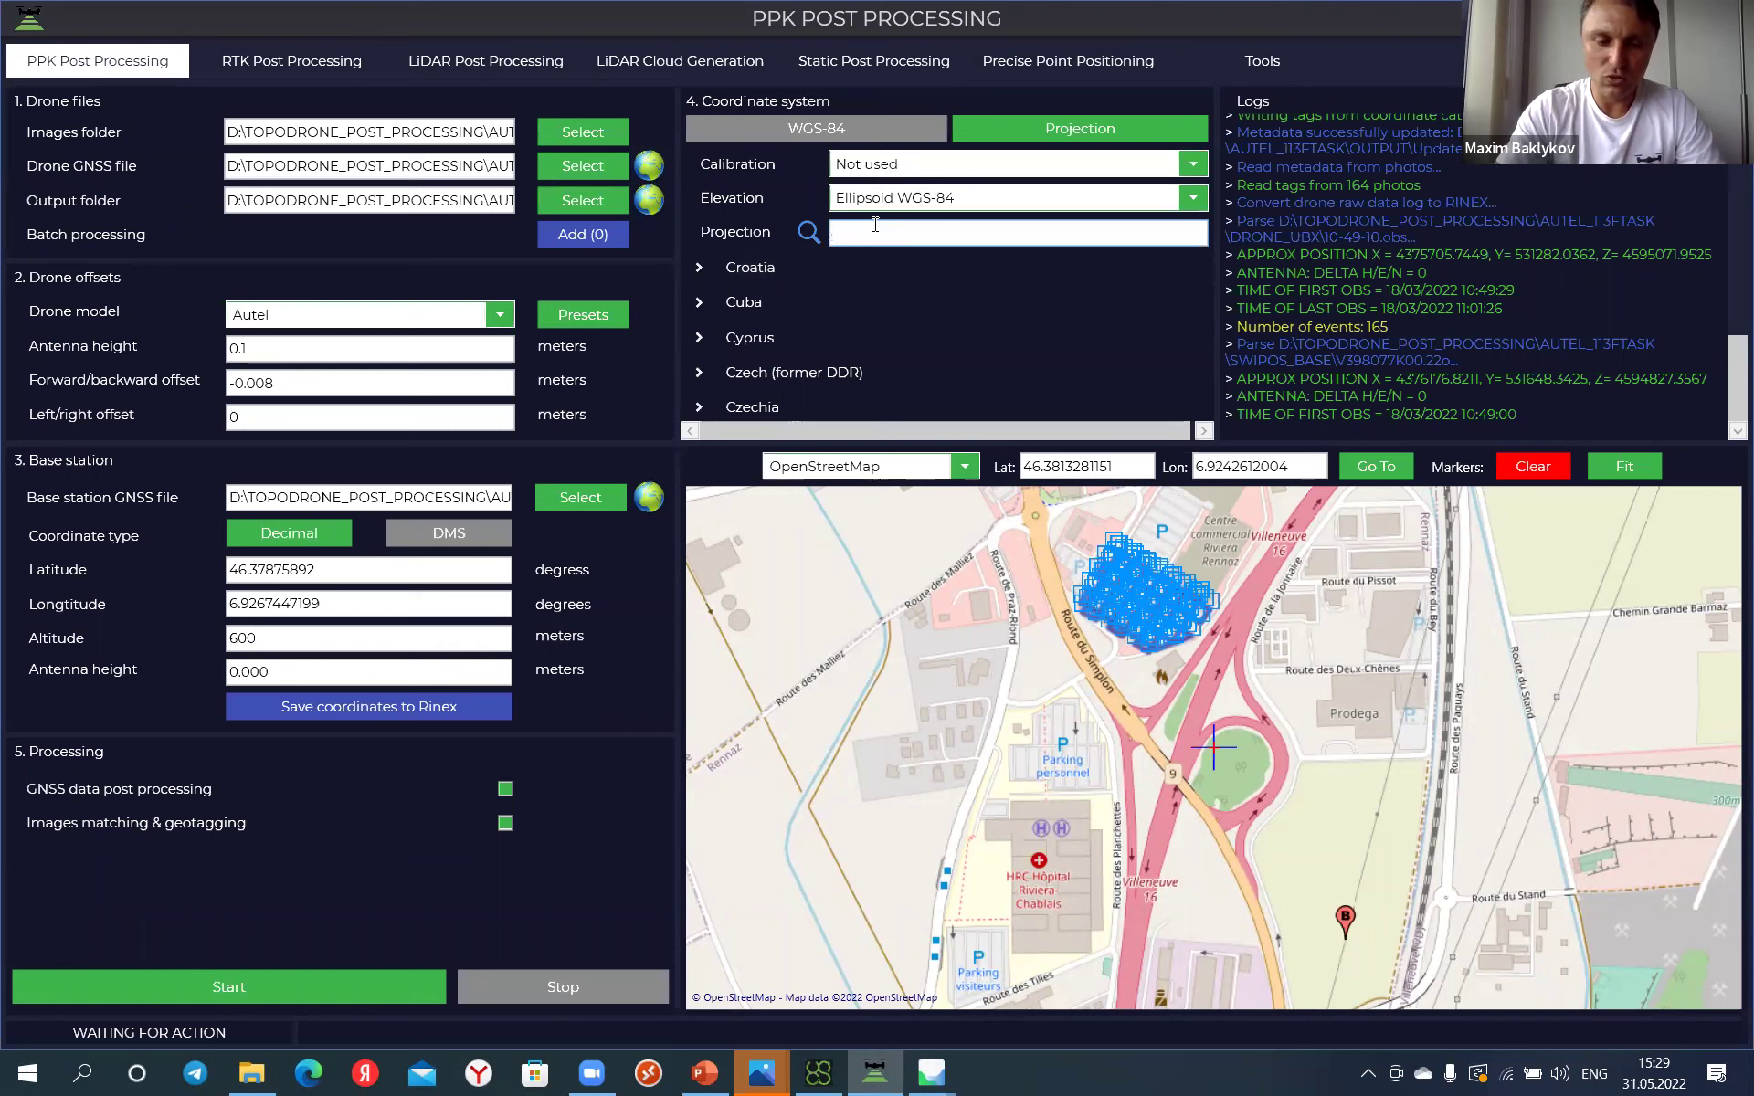
Step: Search the projections for "zone 32" and select World, WGS 84, UTM zone 32N (m) EPSG 32632
{"action": "type", "text": "zone"}
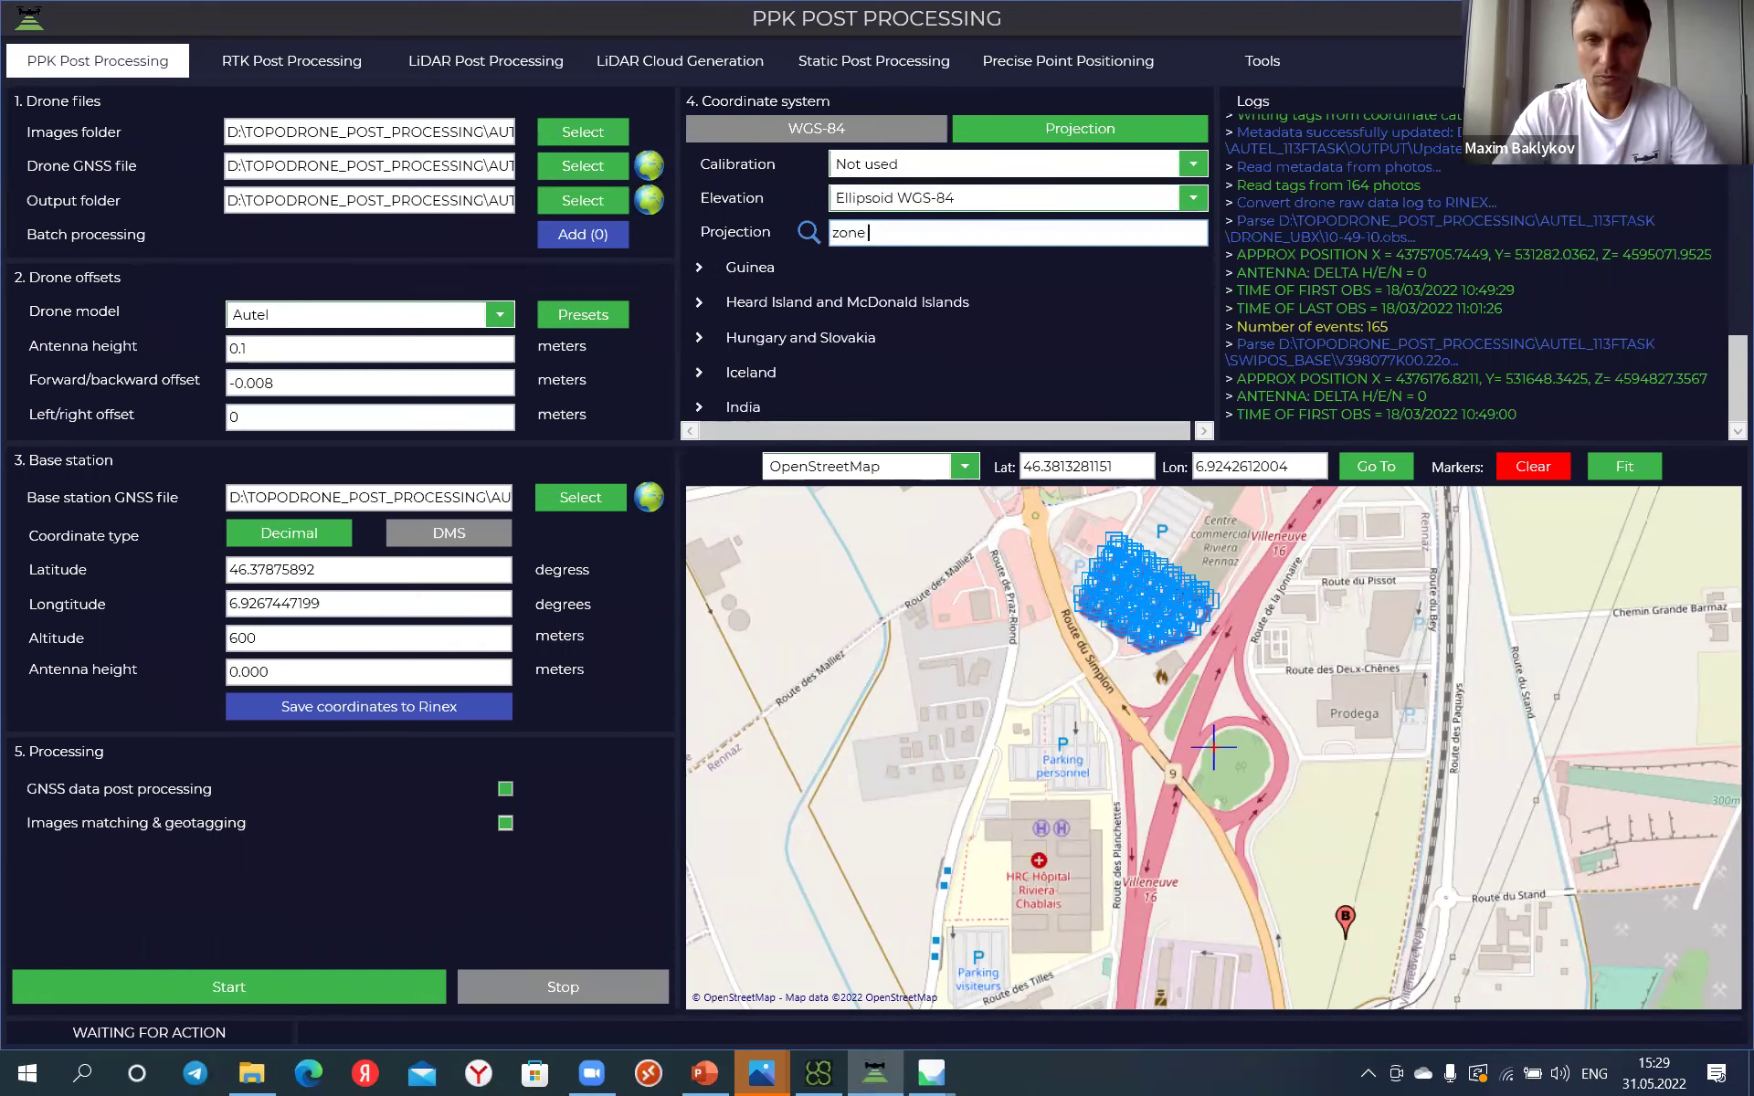
{"action": "type", "text": " 32"}
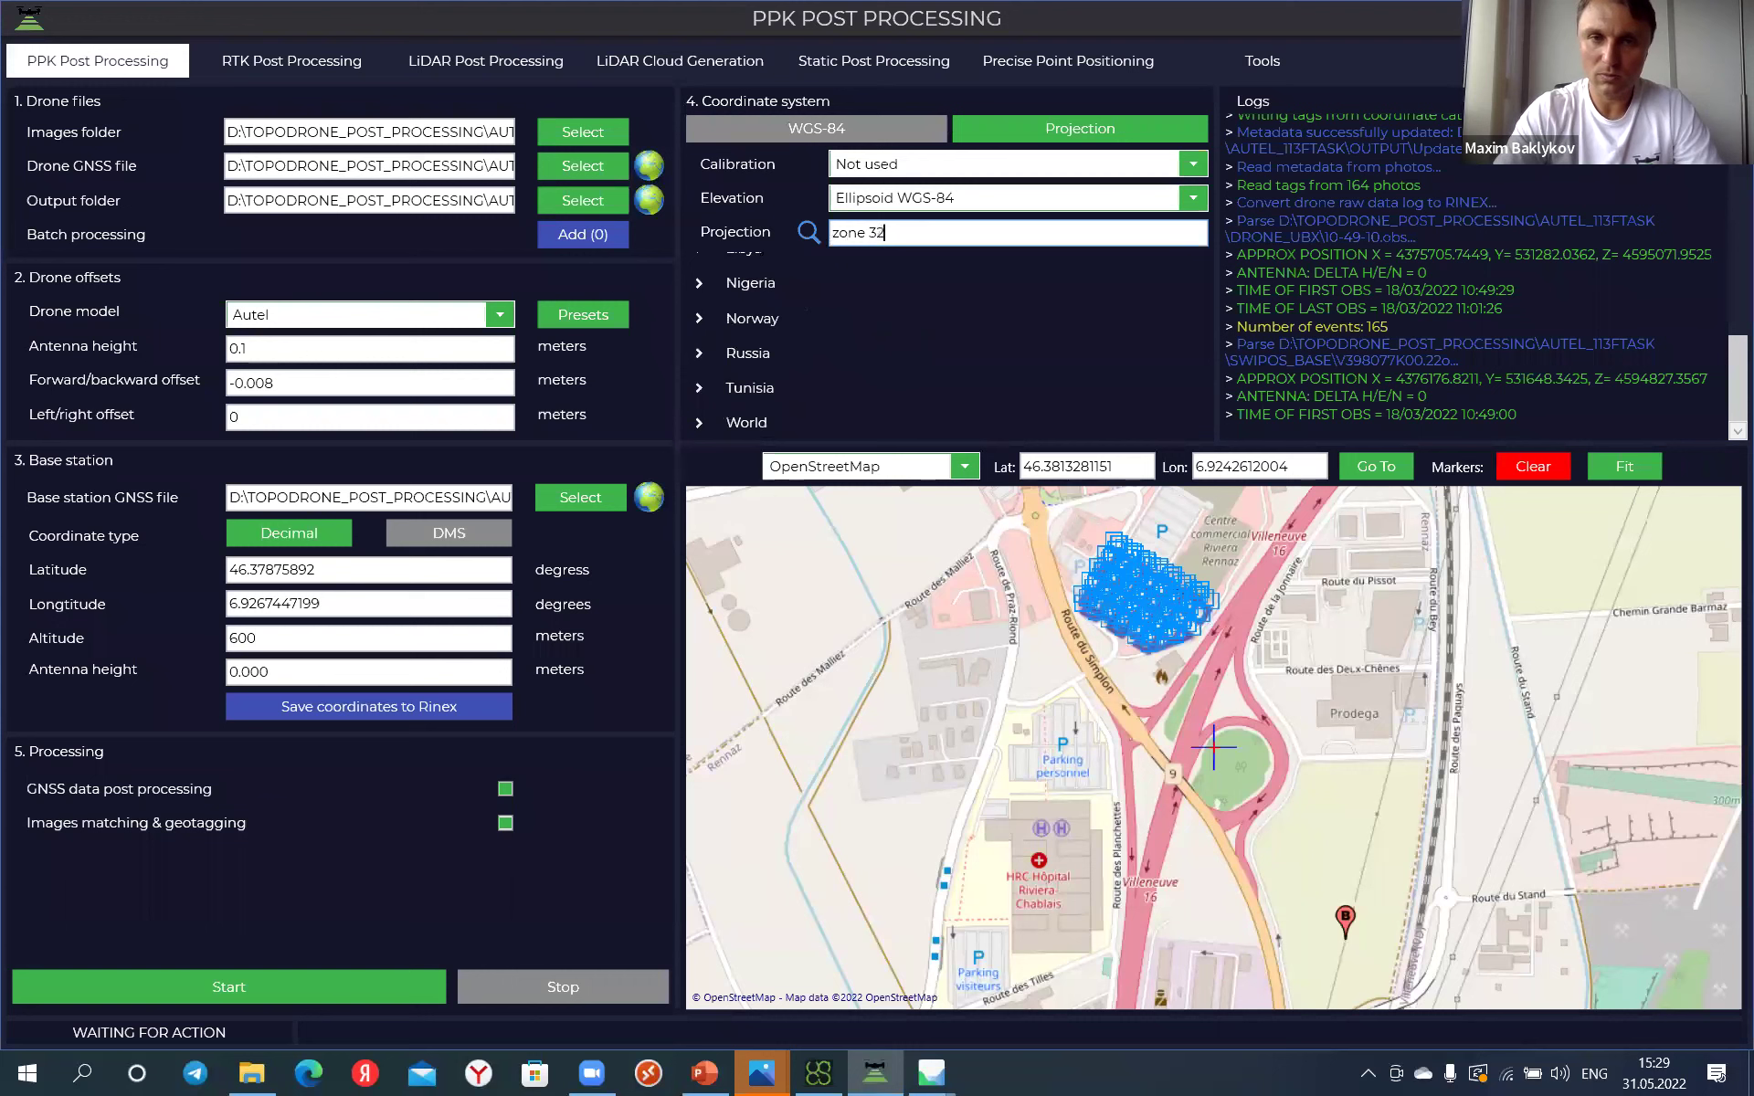
{"action": "left_click", "coordinate": [696, 424]}
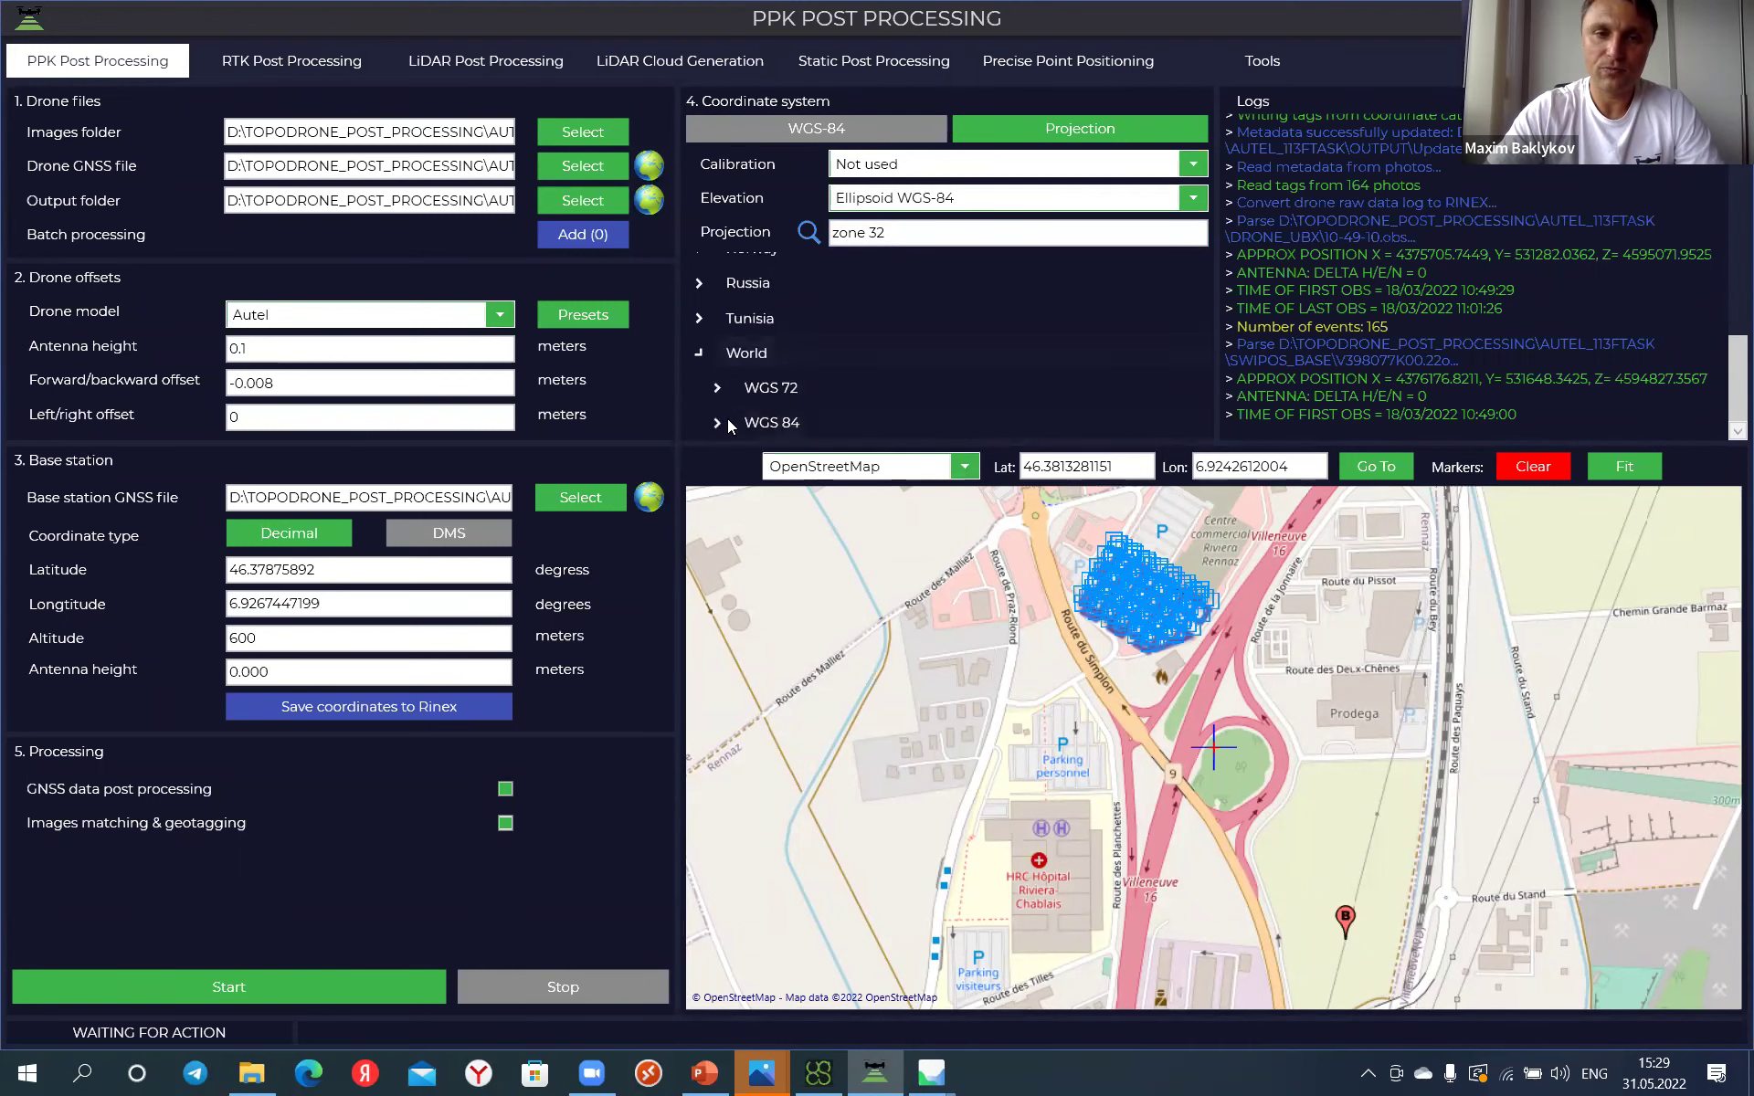
{"action": "left_click", "coordinate": [717, 423]}
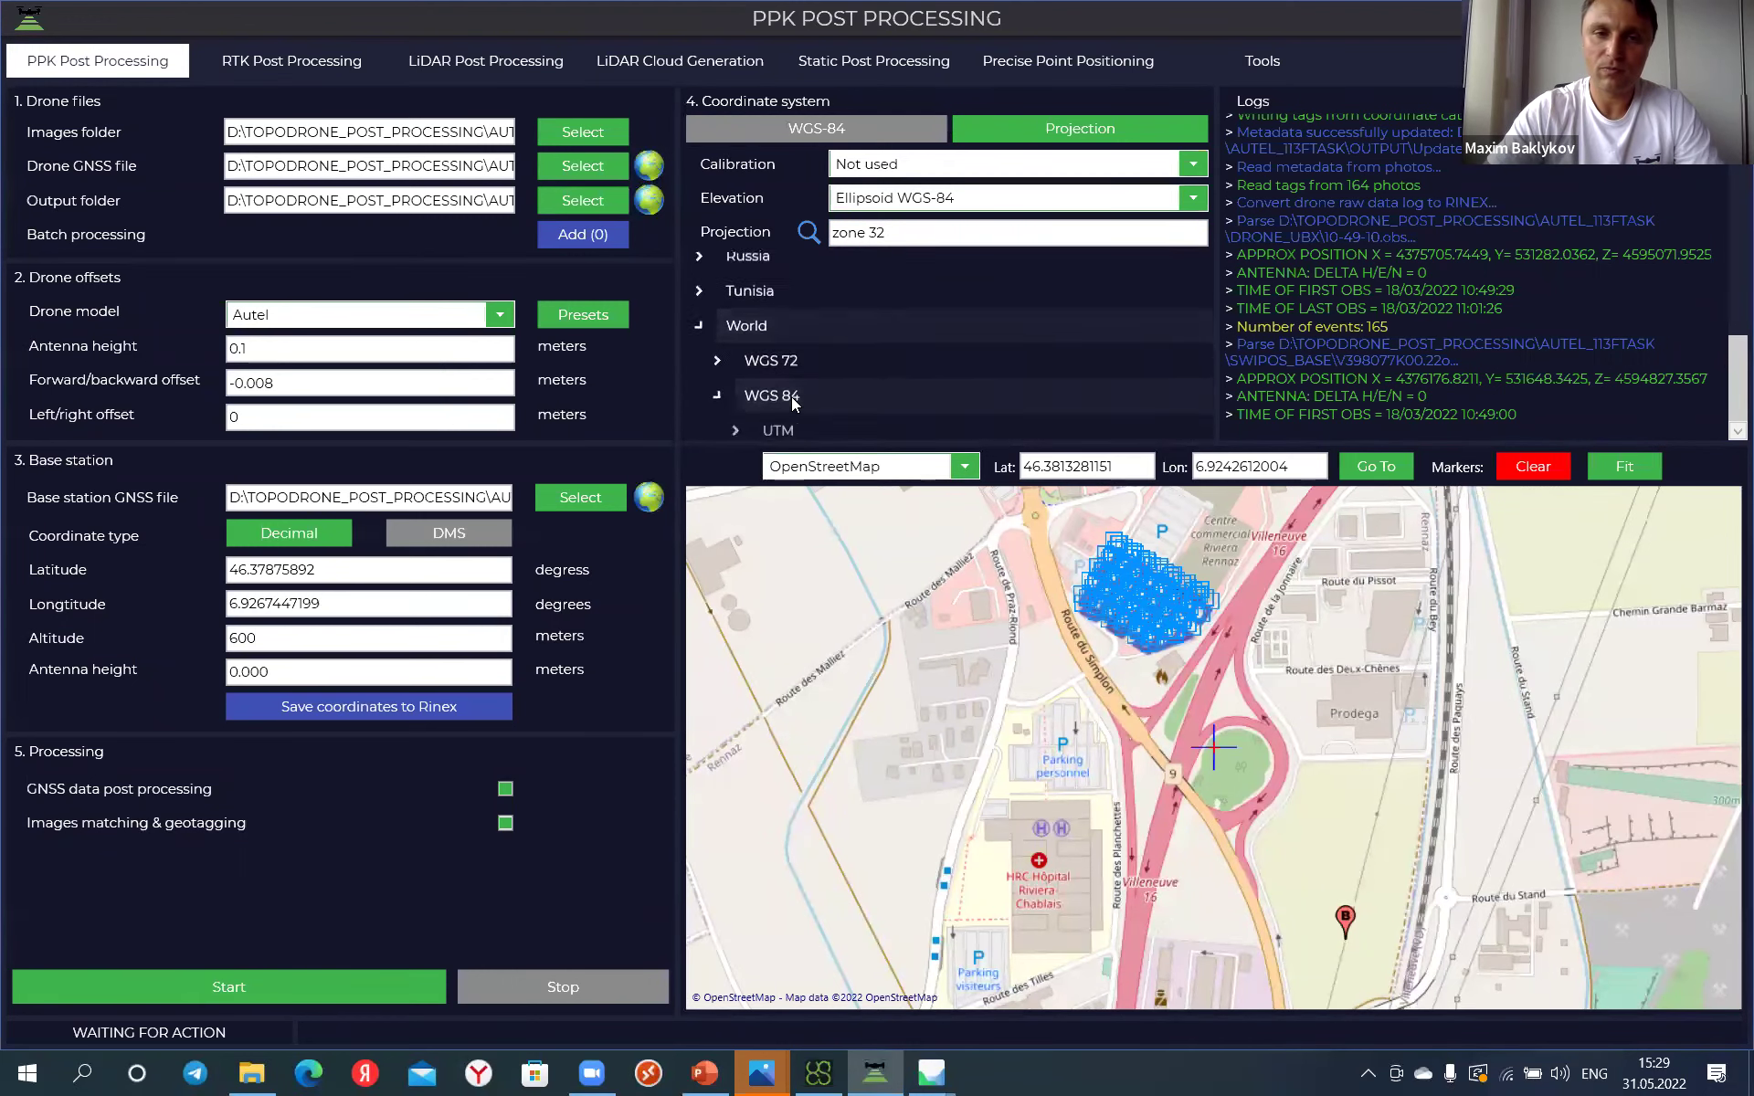
{"action": "left_click", "coordinate": [738, 425]}
{"action": "scroll", "coordinate": [776, 402], "scroll_direction": "down", "scroll_amount": 5}
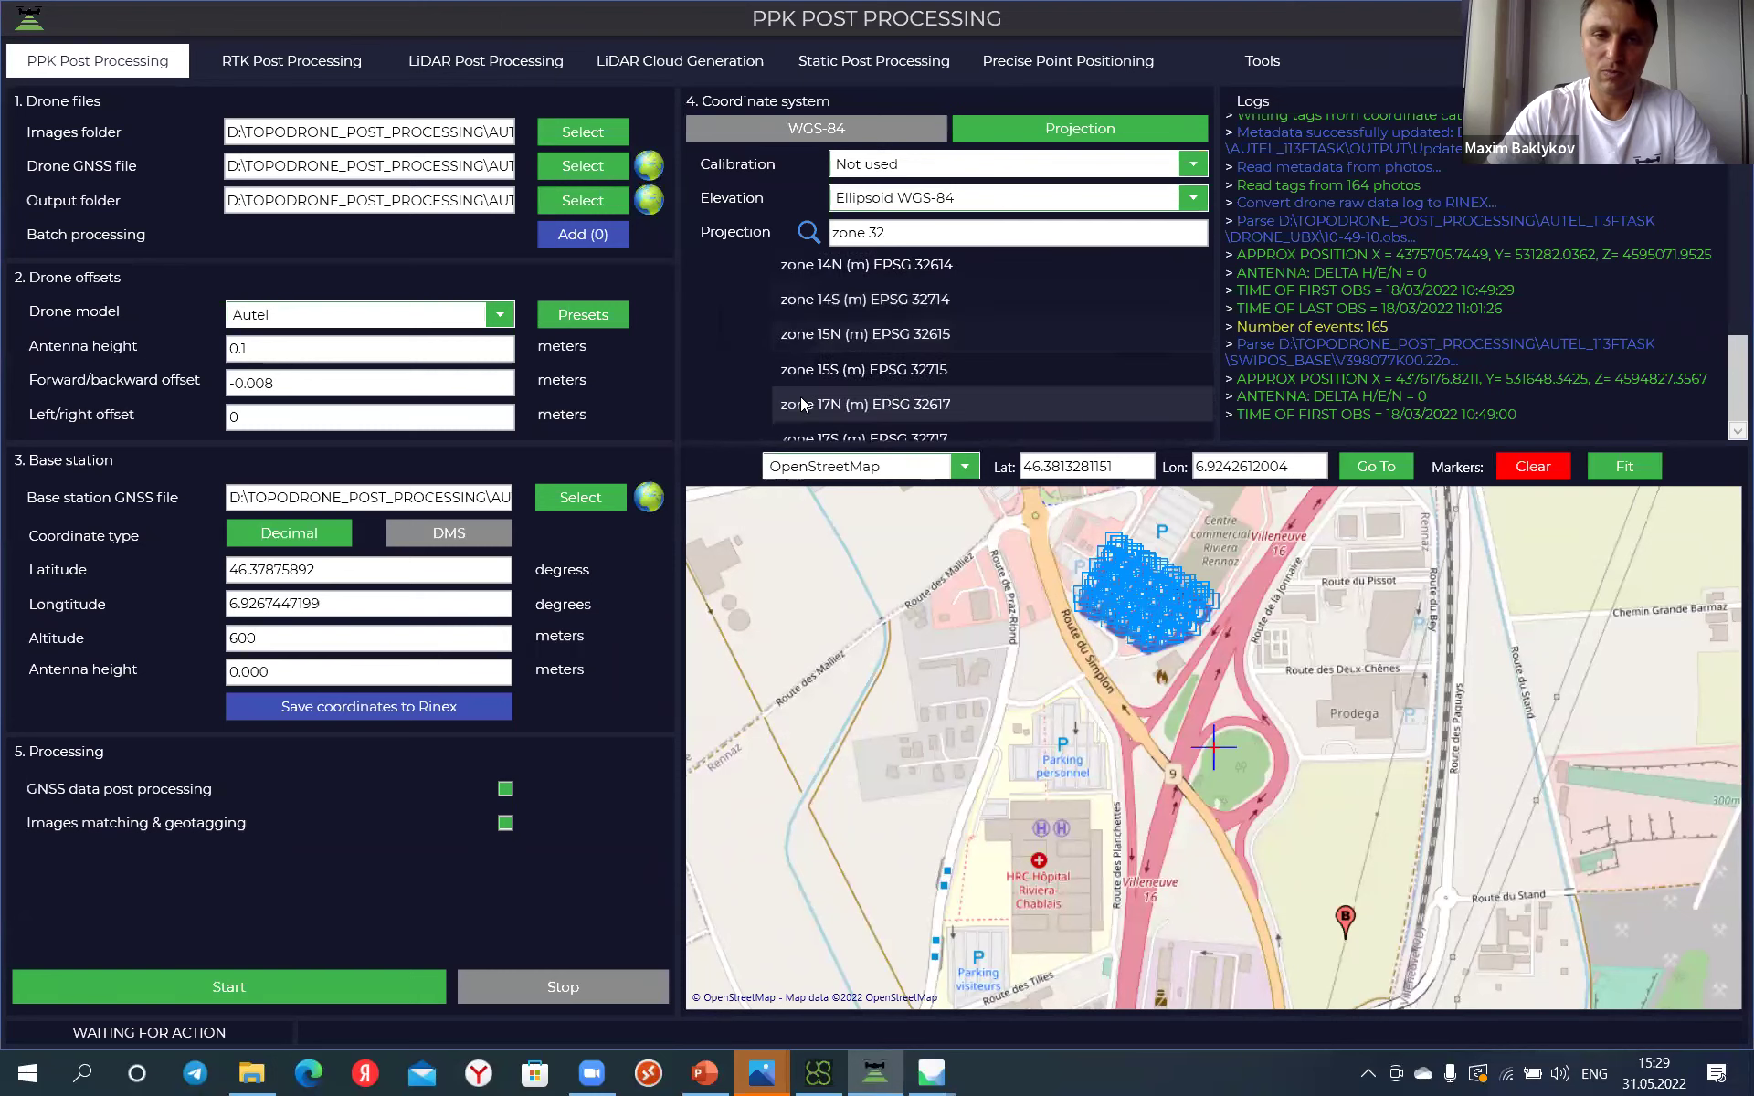
{"action": "scroll", "coordinate": [800, 396], "scroll_direction": "down", "scroll_amount": 7}
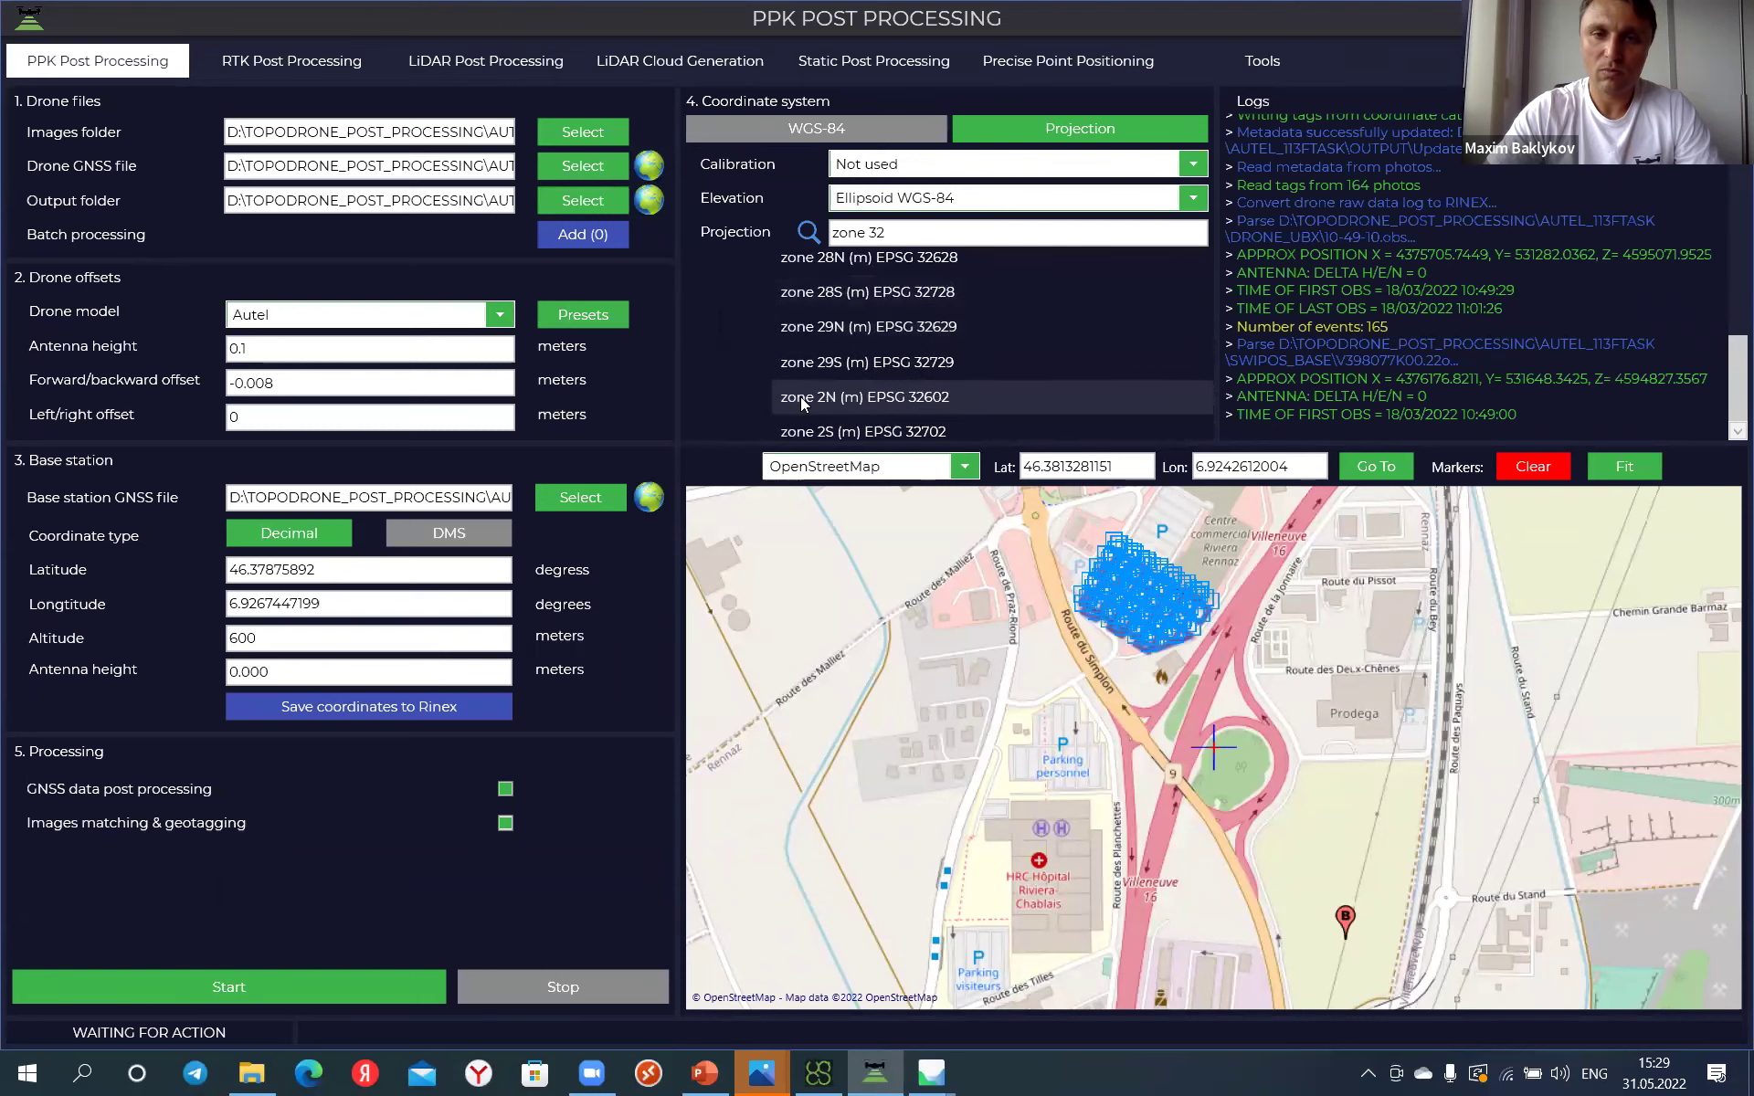
{"action": "left_click", "coordinate": [919, 375]}
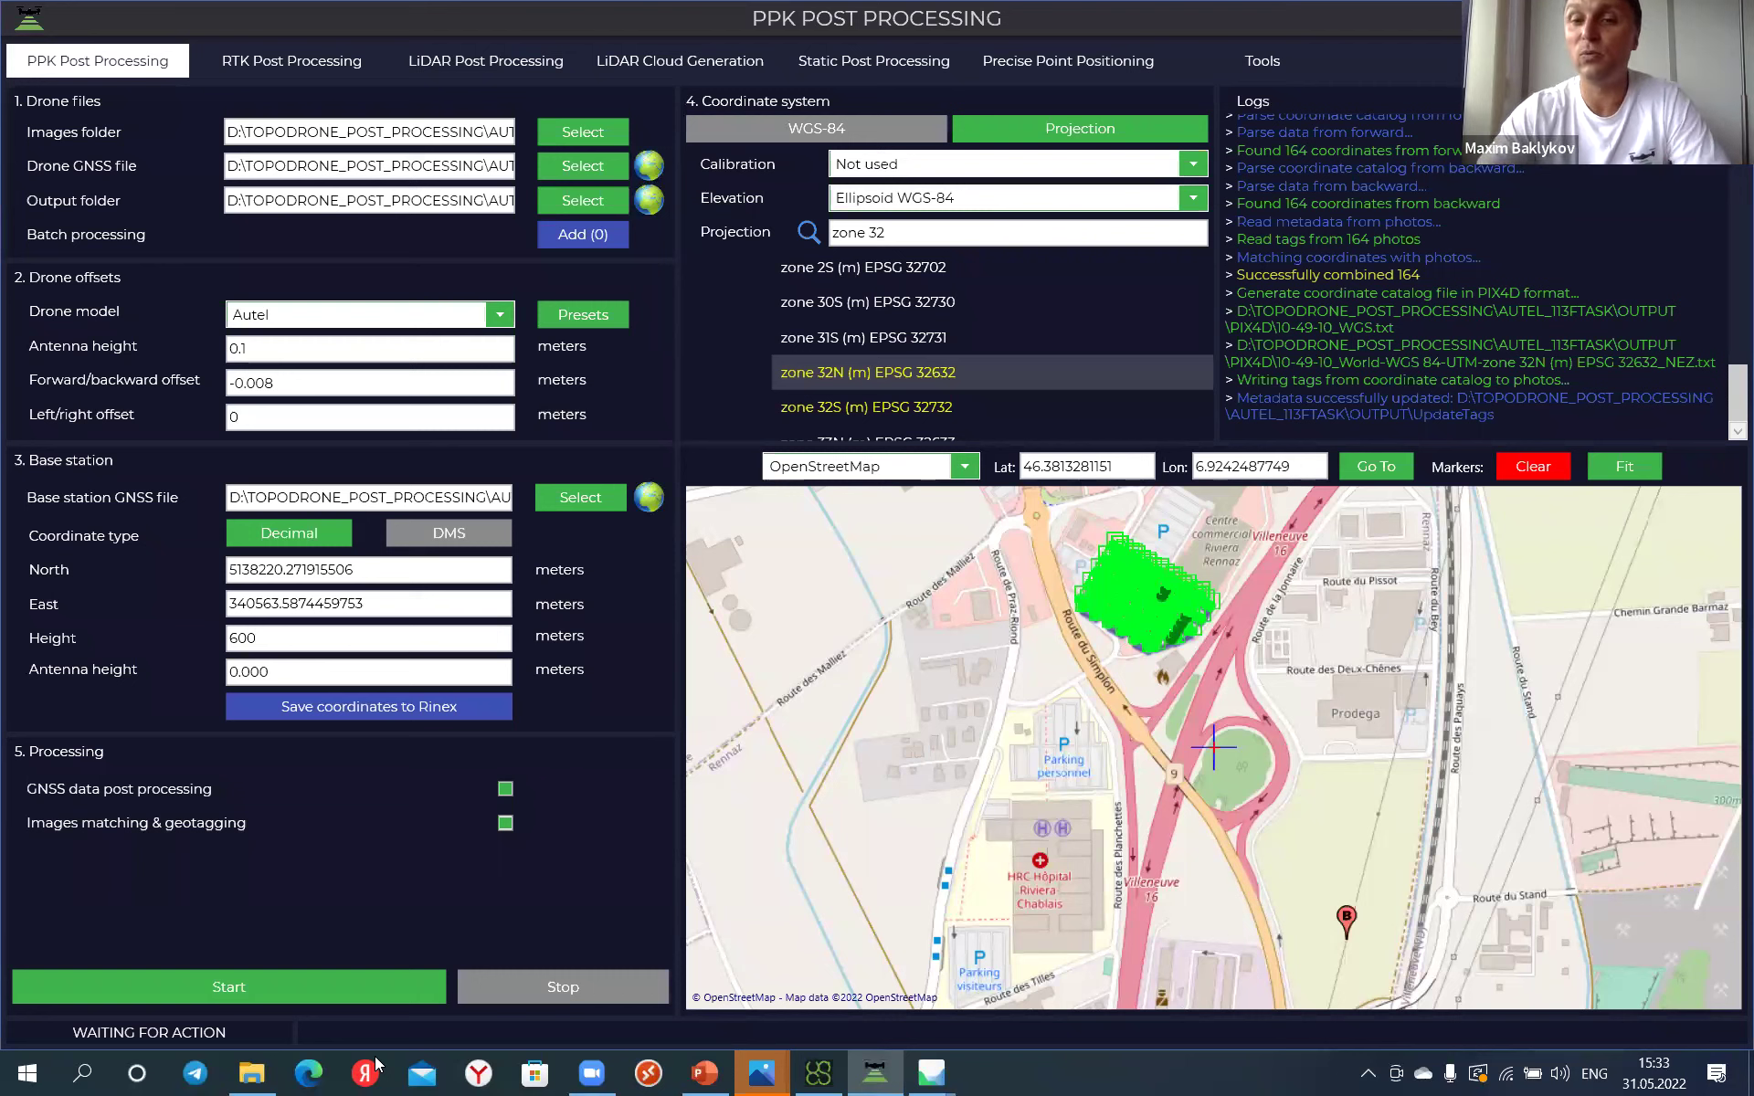
Step: Examine the processed photo markers along the flight track on the map and read one photo's geotag details
{"action": "scroll", "coordinate": [1098, 778], "scroll_direction": "up", "scroll_amount": 1}
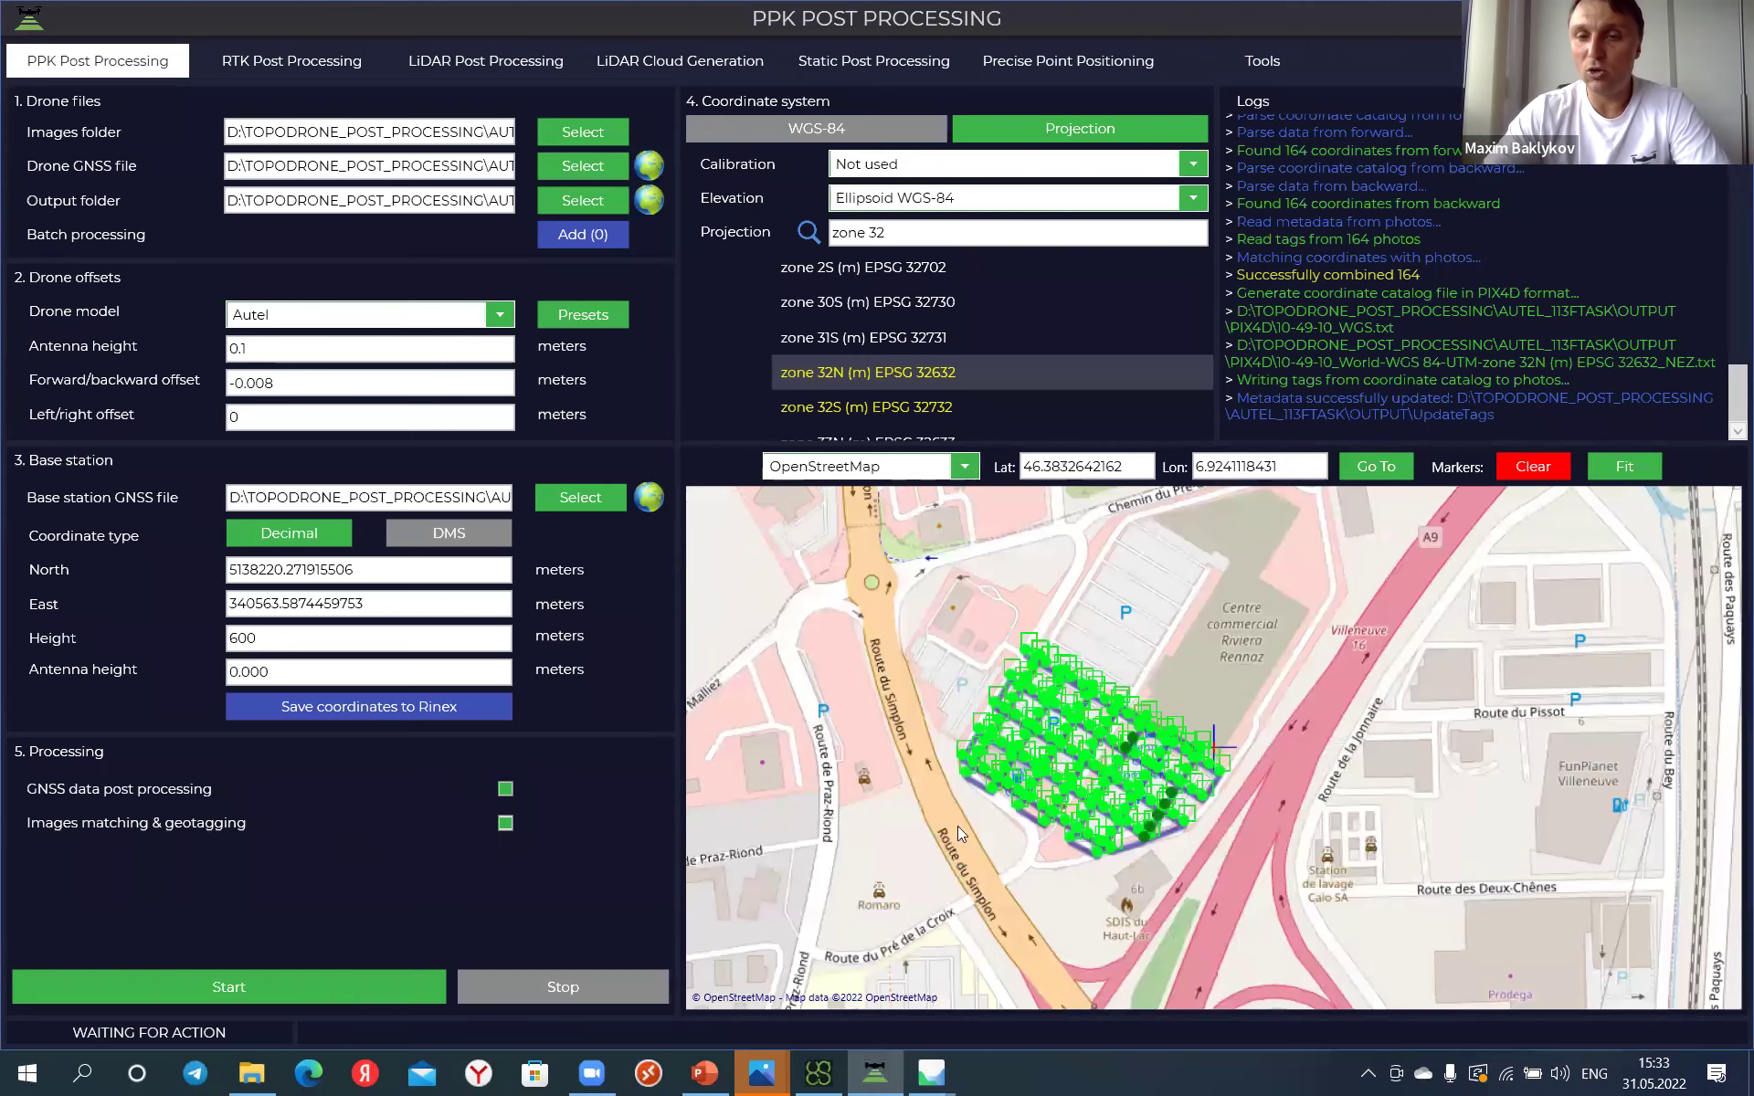
{"action": "scroll", "coordinate": [1099, 778], "scroll_direction": "up", "scroll_amount": 1}
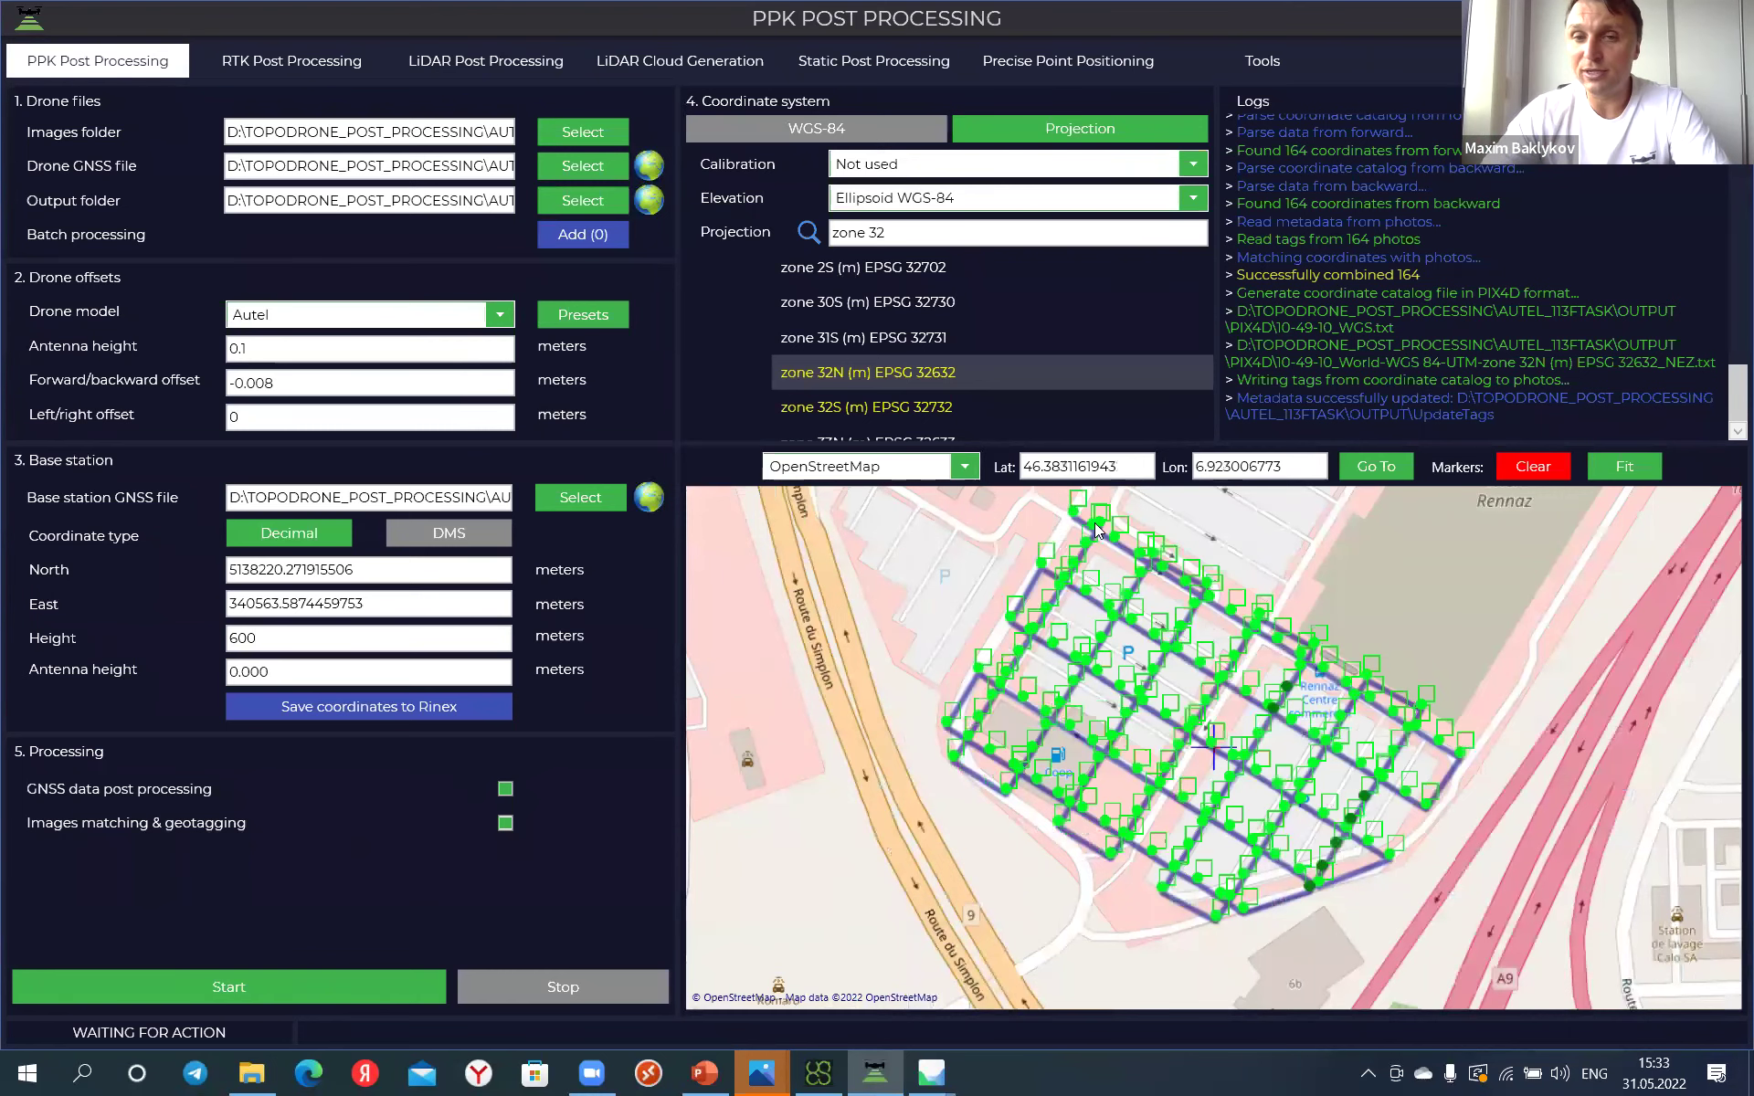
{"action": "mouse_move", "coordinate": [1112, 544]}
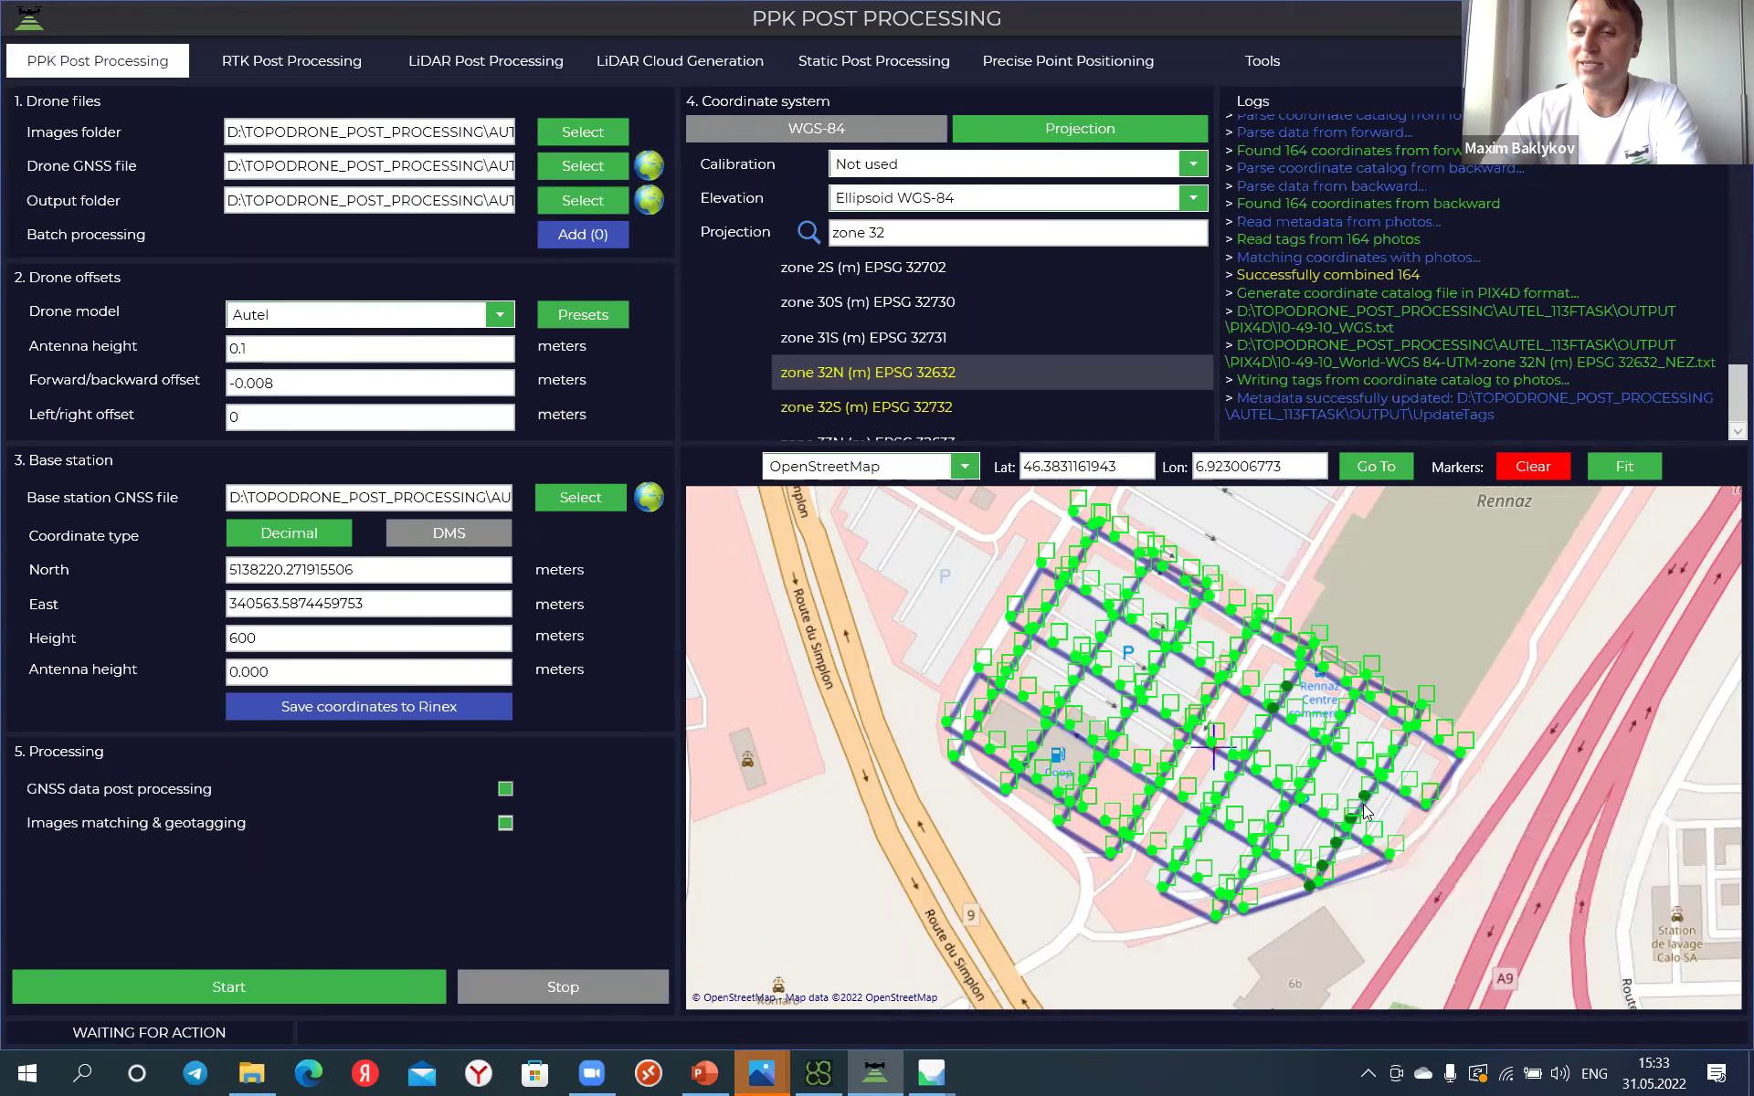
{"action": "mouse_move", "coordinate": [1321, 864]}
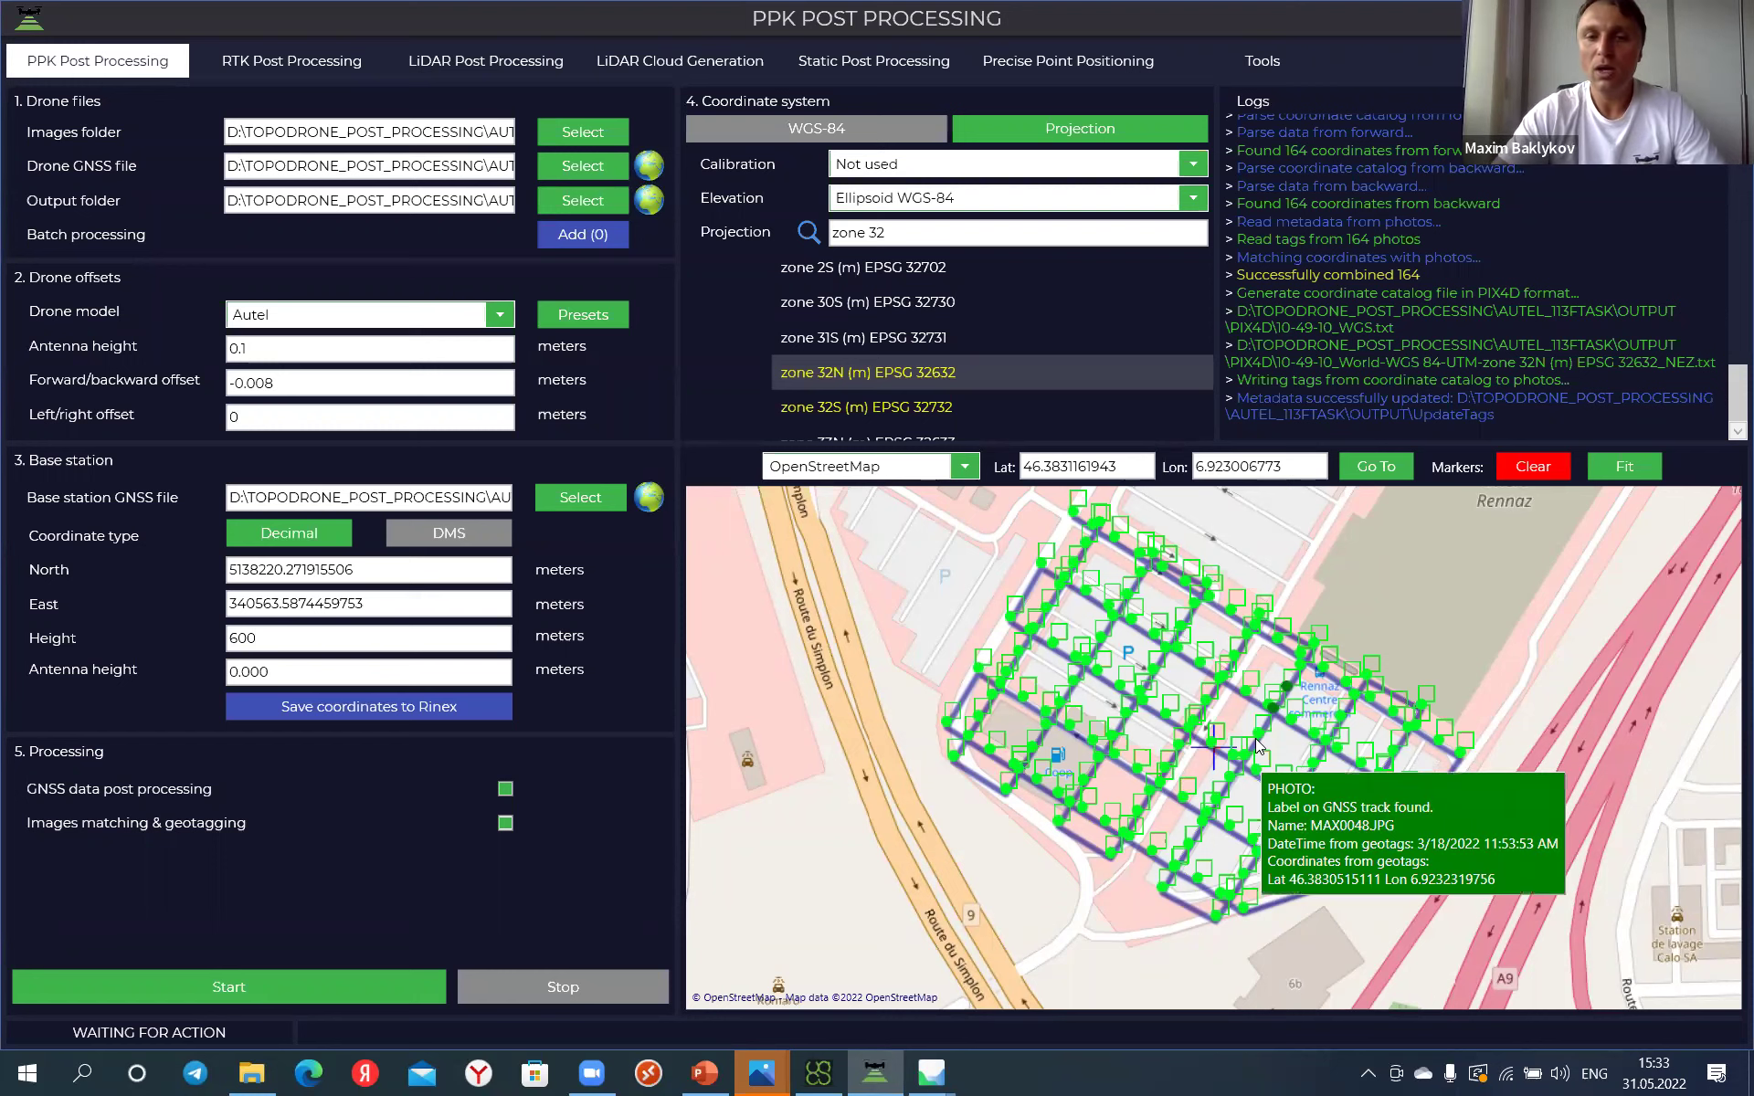
{"action": "mouse_move", "coordinate": [1265, 610]}
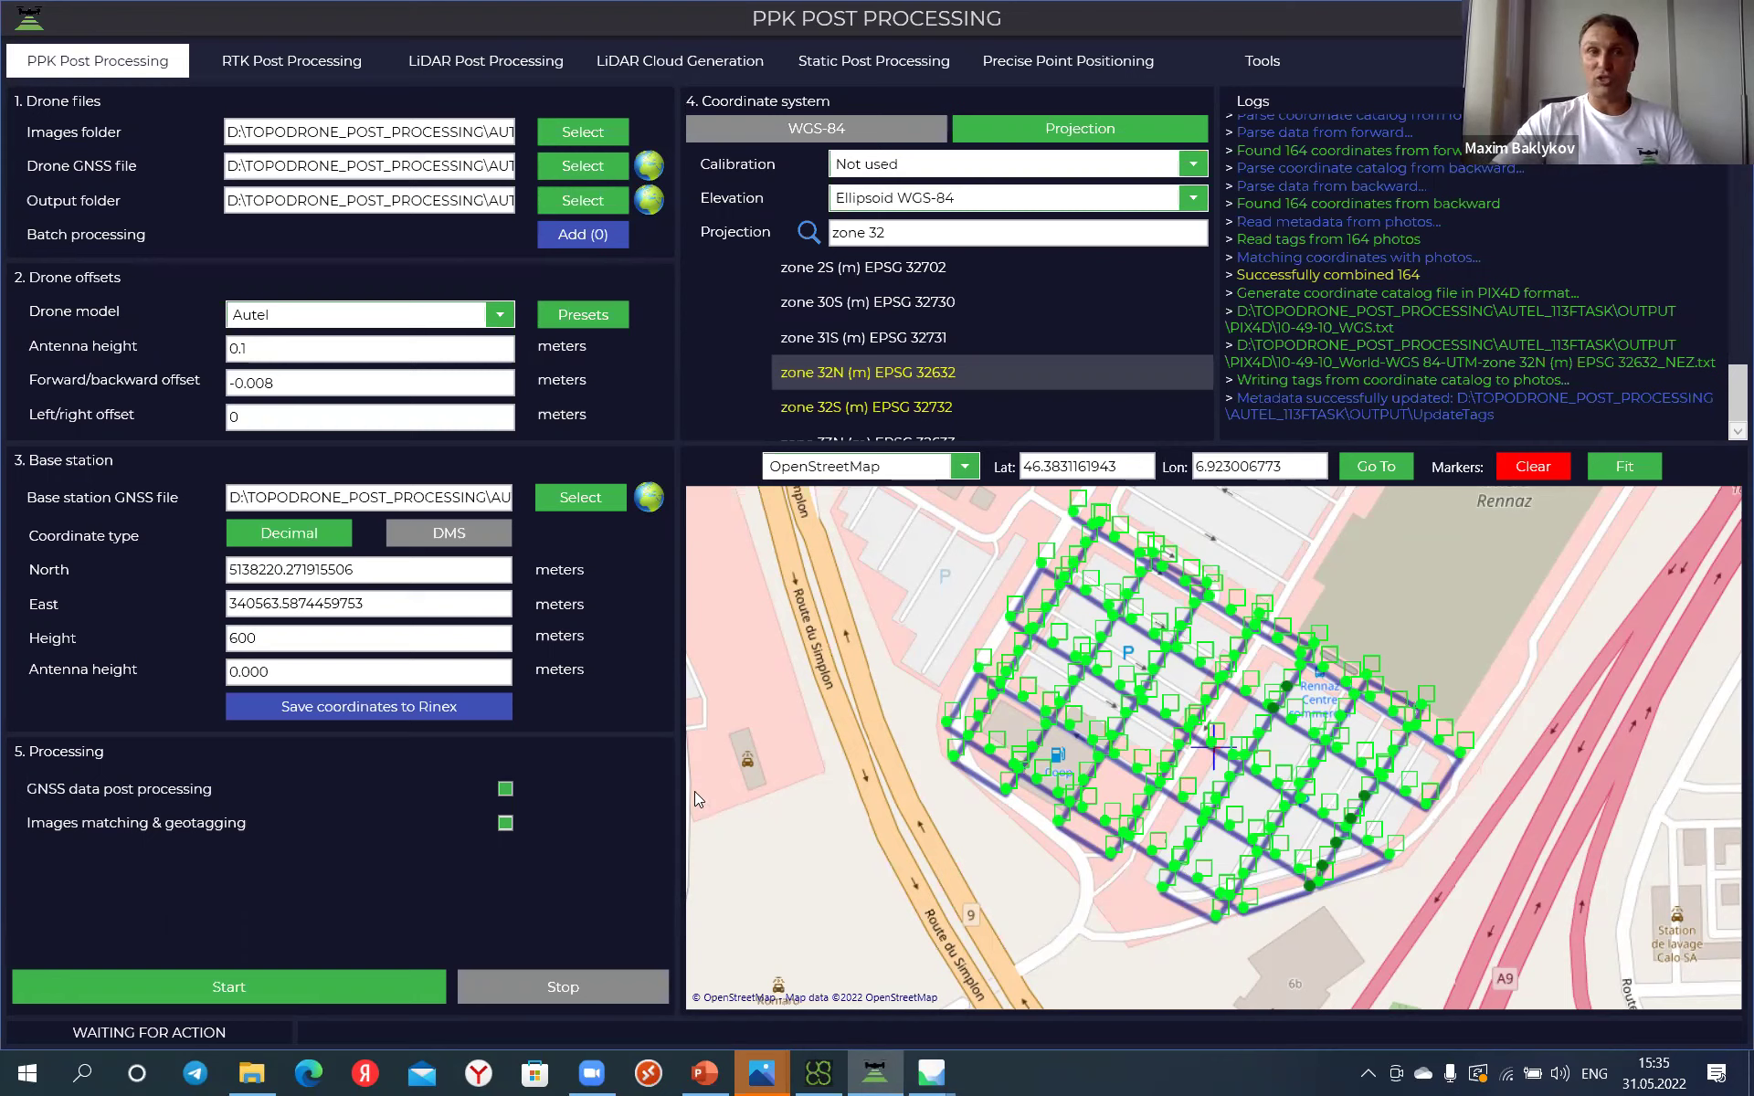
Step: Inspect the satellite visibility plots of the drone and base station GNSS files, then close both plots
{"action": "left_click", "coordinate": [649, 172]}
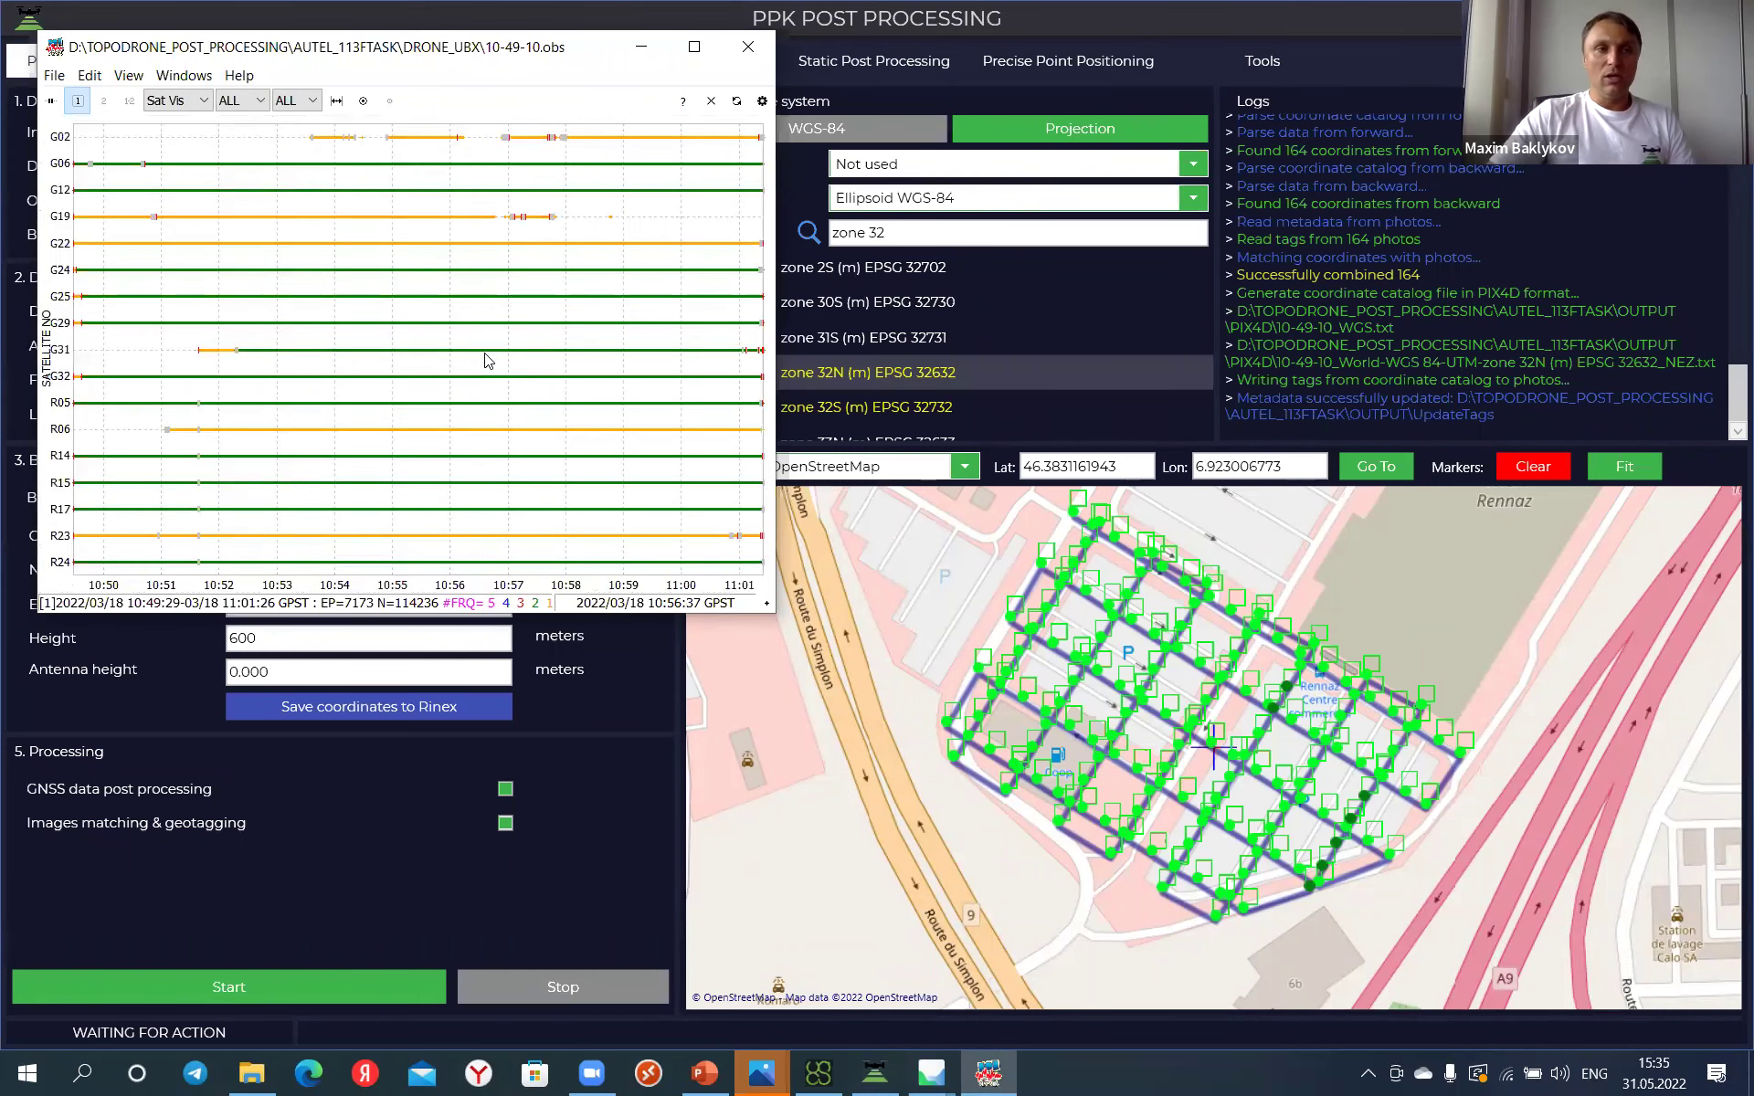
{"action": "left_click_drag", "start_coordinate": [412, 56], "coordinate": [797, 244]}
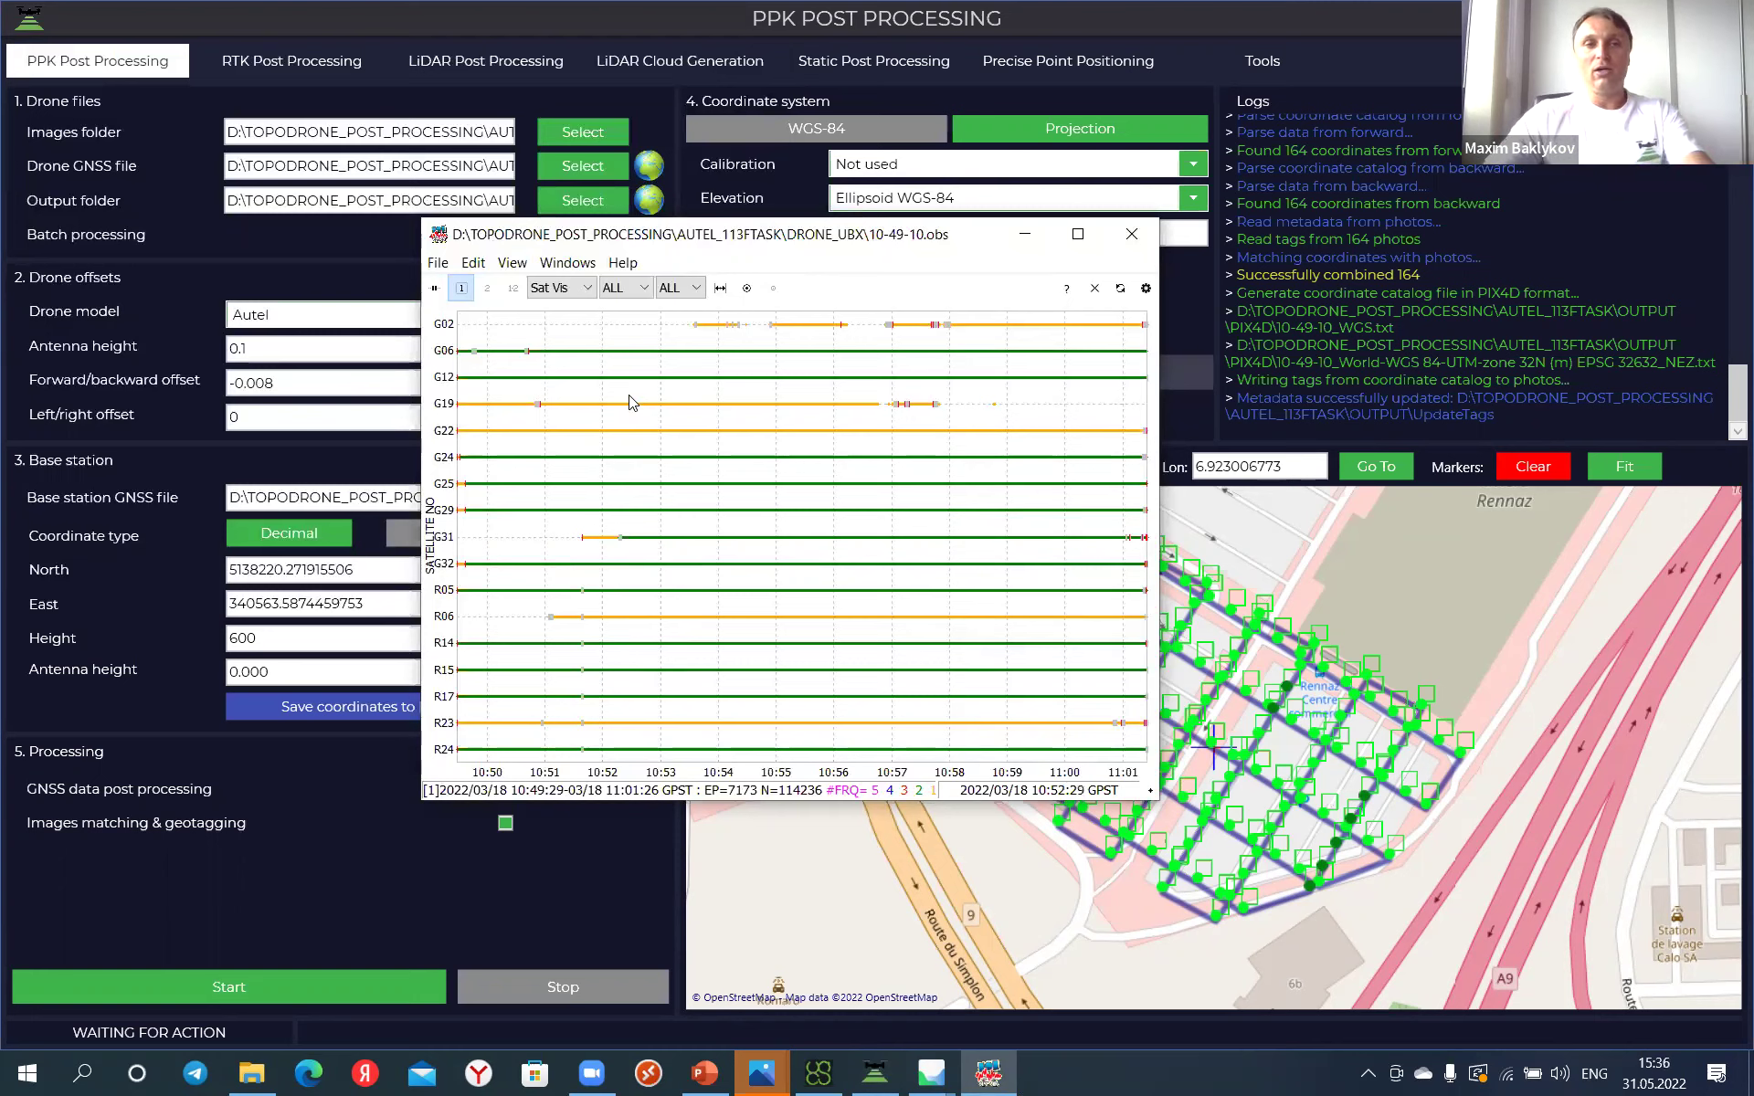
{"action": "left_click", "coordinate": [1135, 235]}
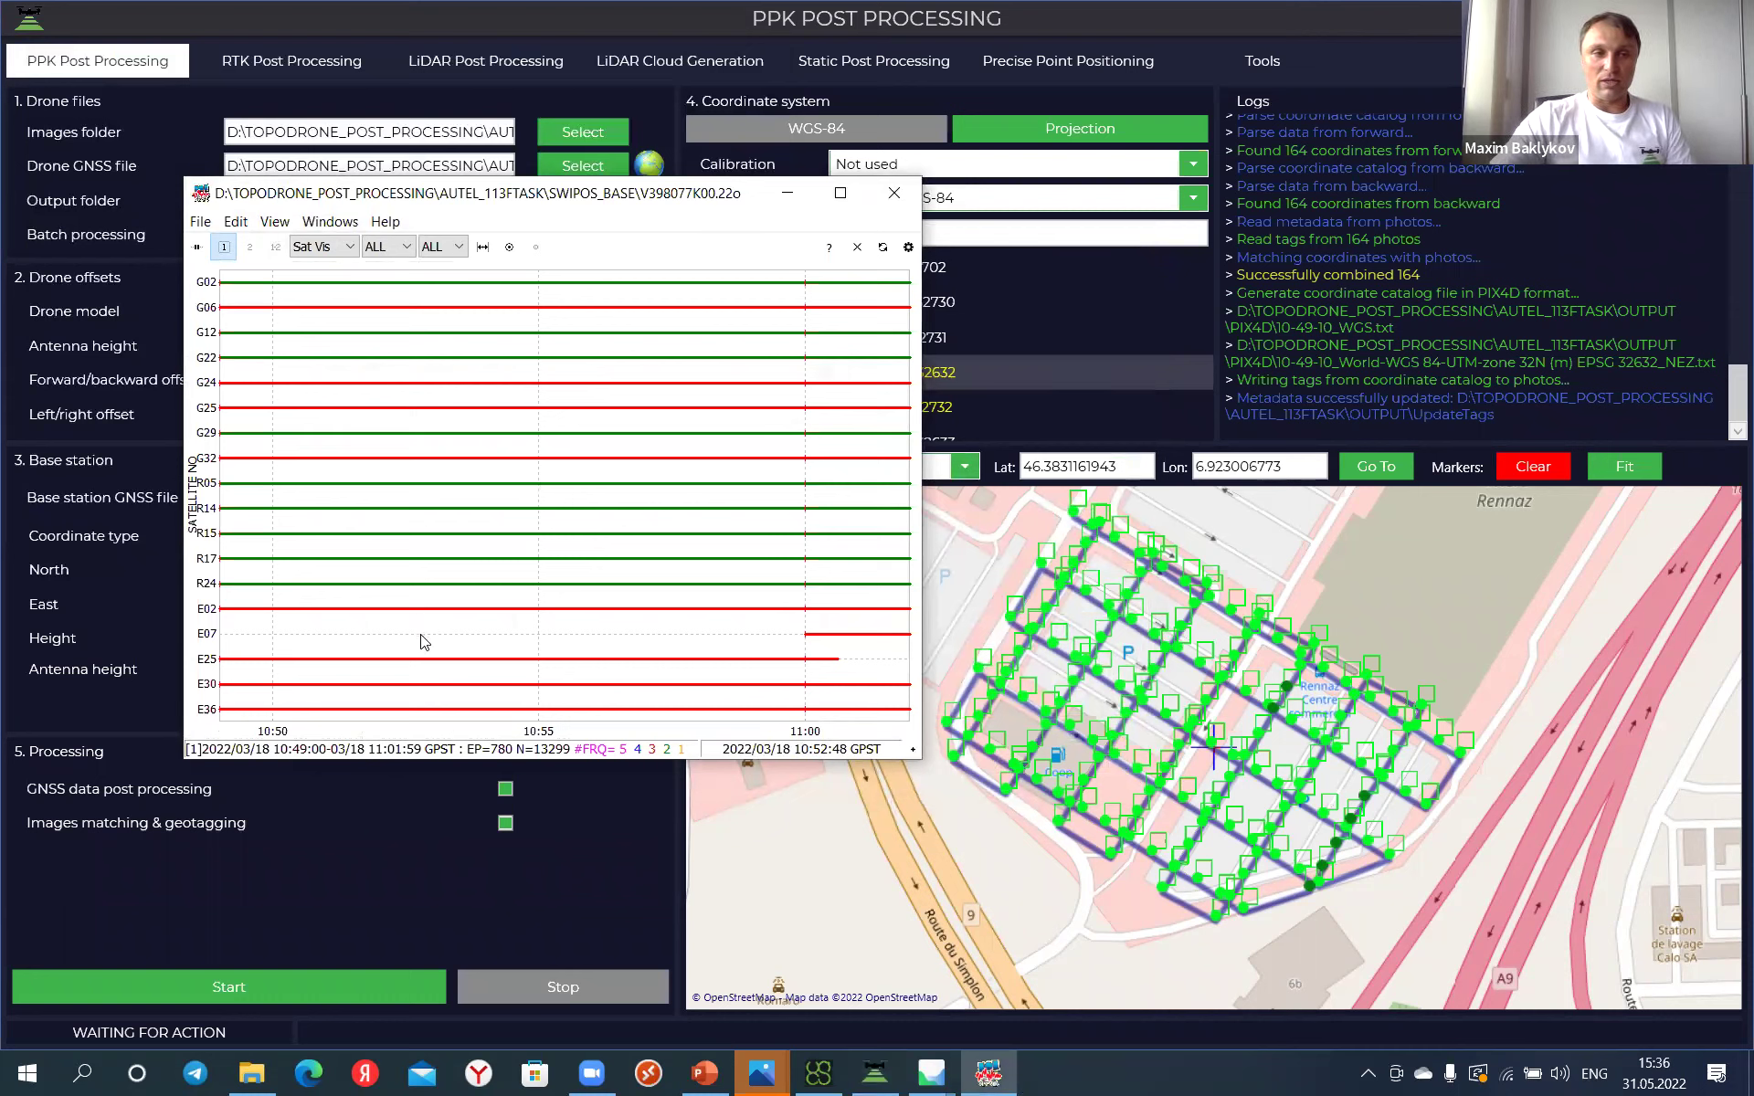
{"action": "left_click", "coordinate": [895, 197]}
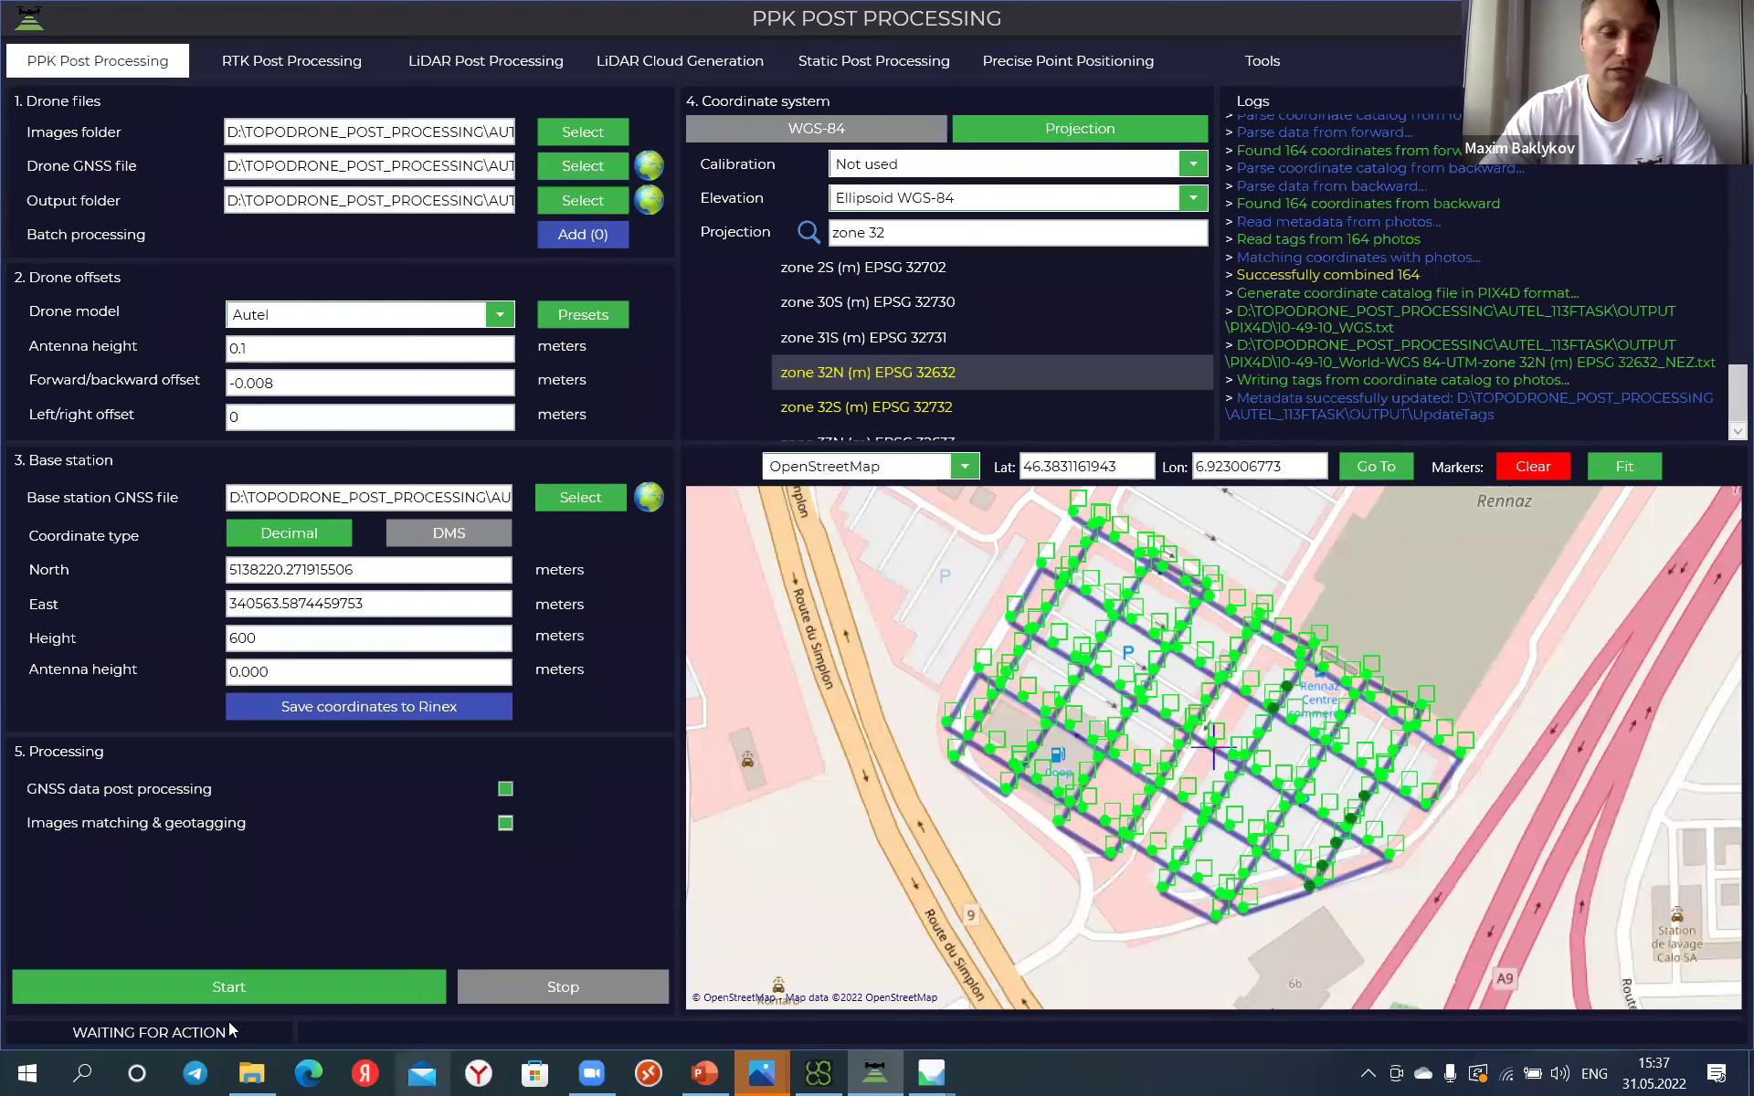
Step: Launch Agisoft Metashape Professional (64 bit) and switch to its empty project
{"action": "left_click", "coordinate": [89, 1074]}
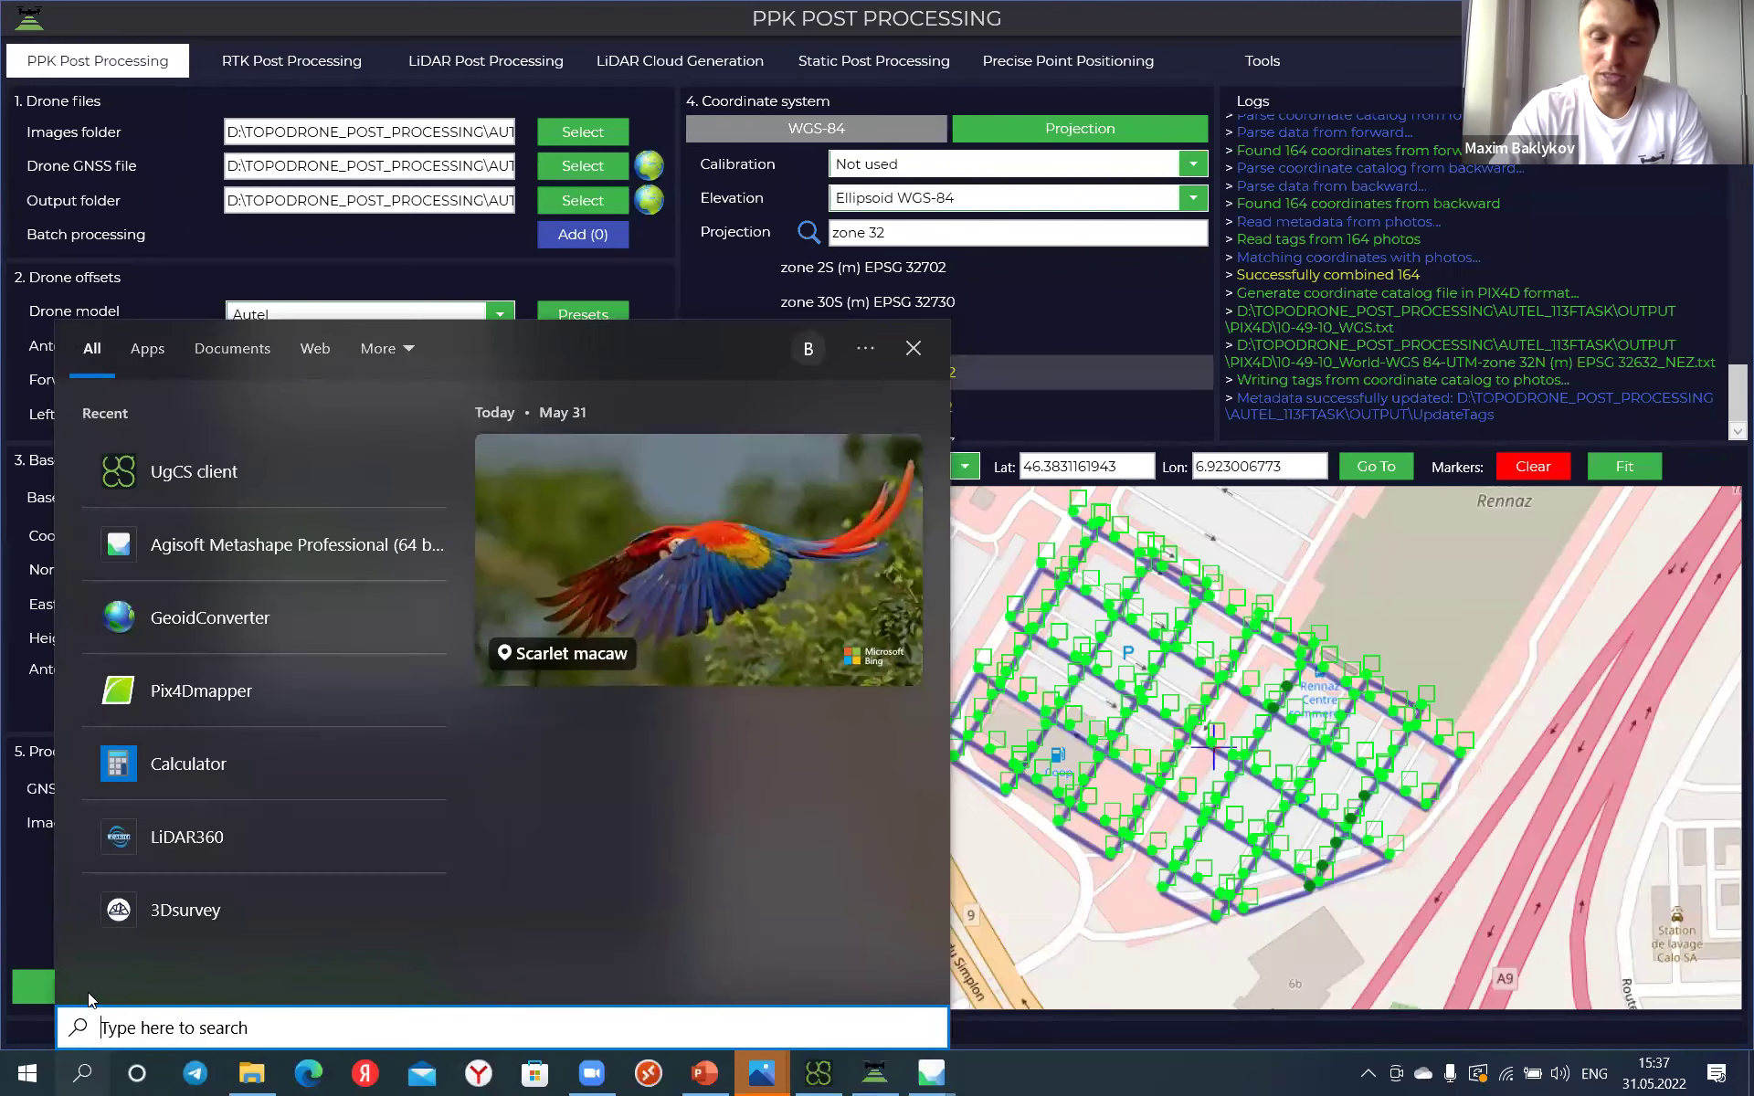
{"action": "type", "text": "agi"}
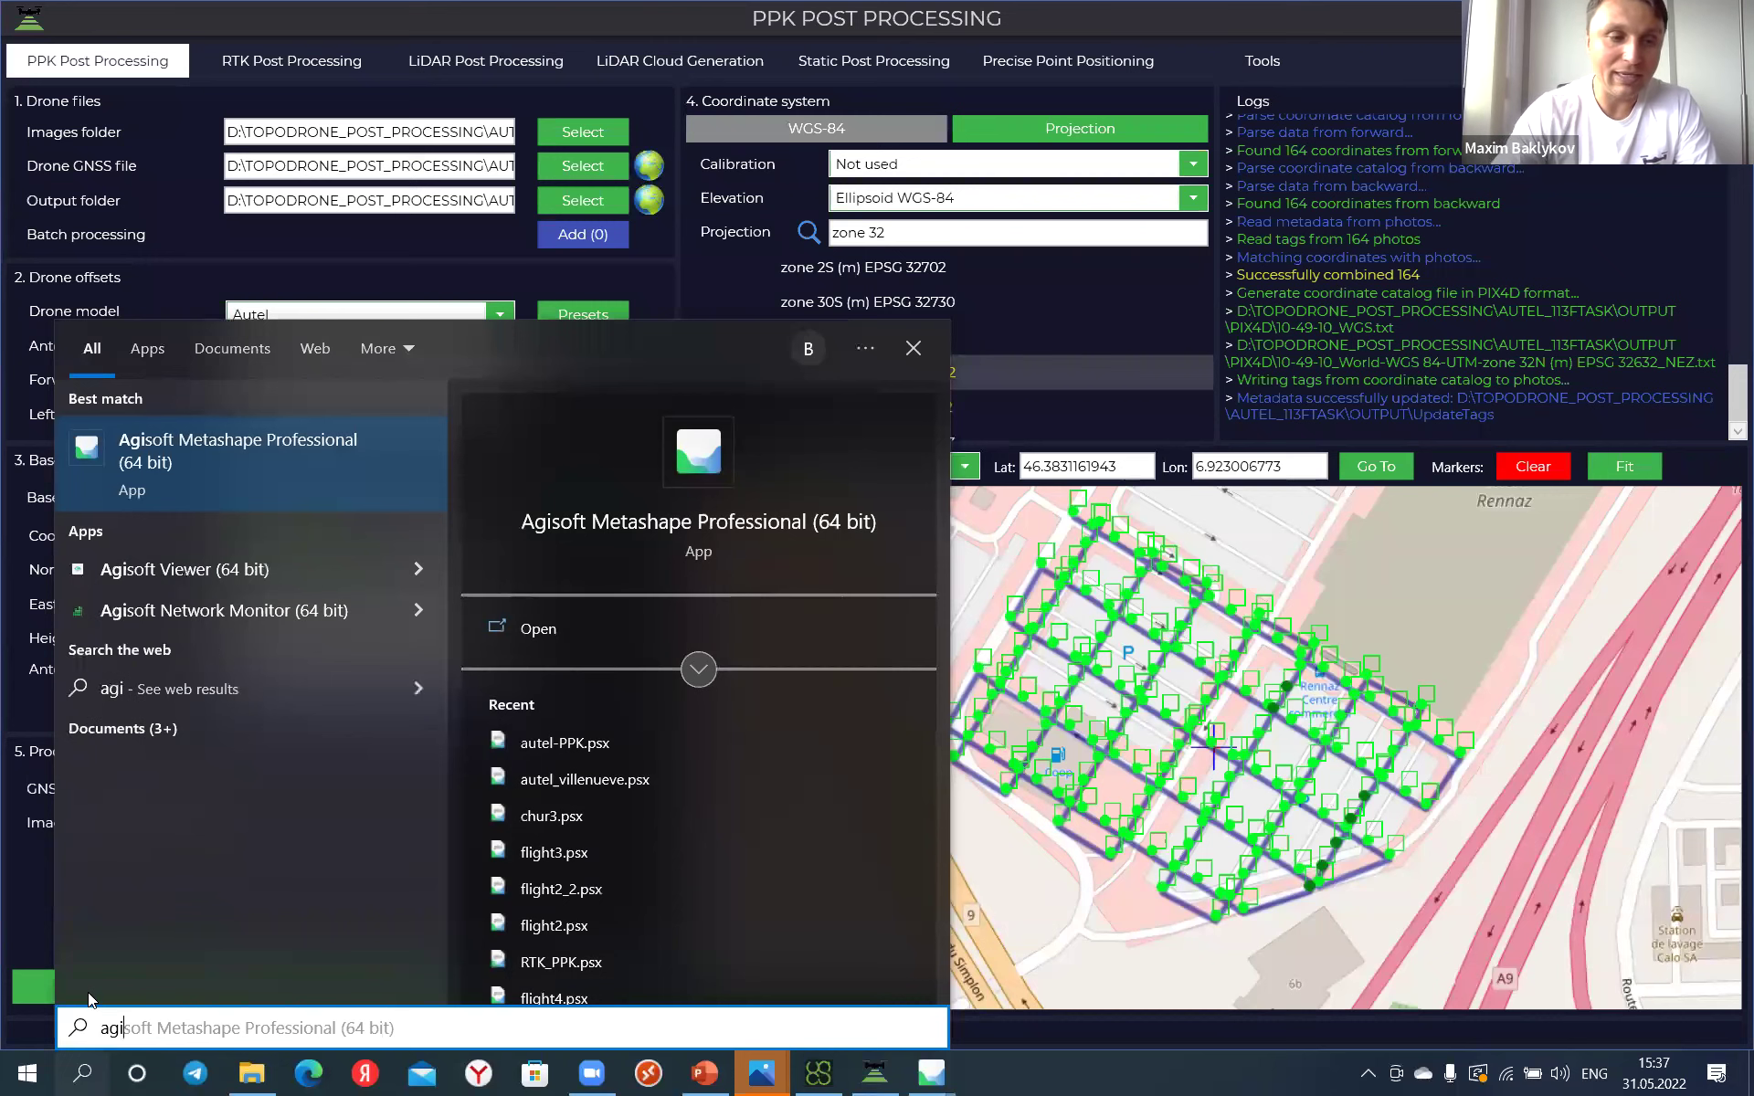
{"action": "left_click", "coordinate": [224, 449]}
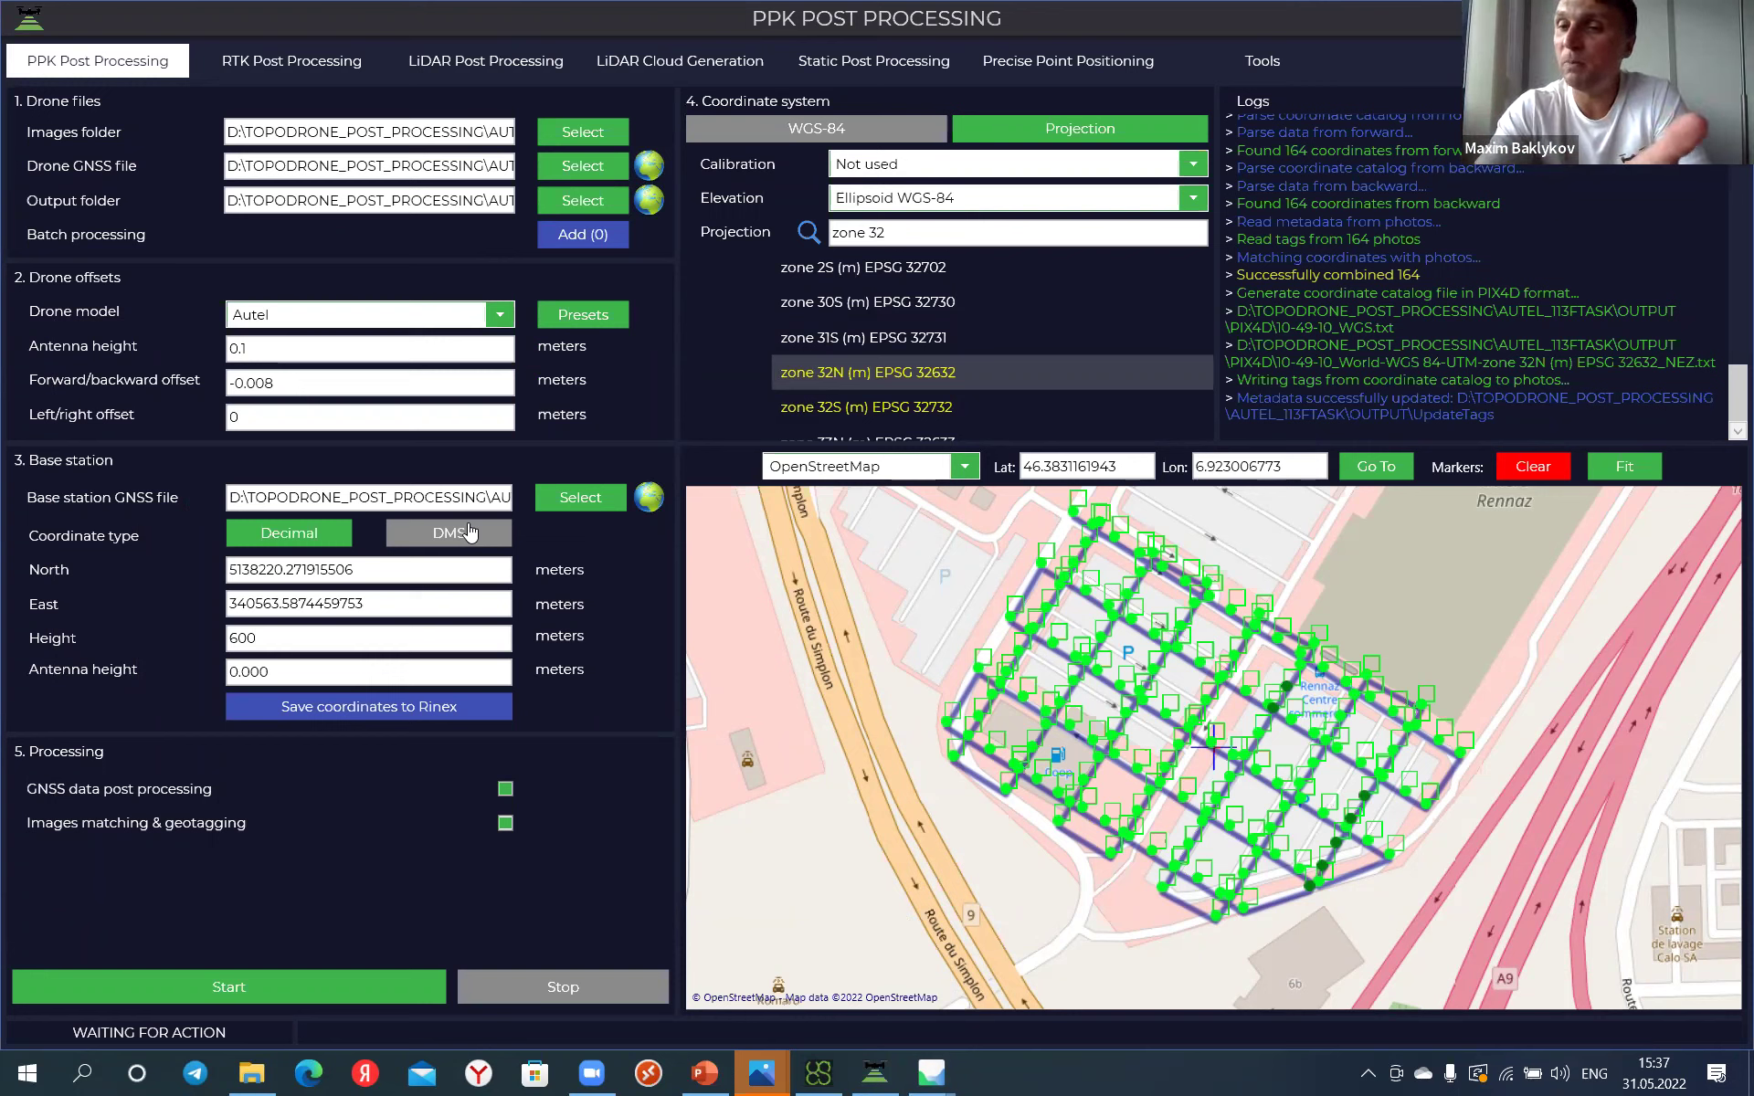
{"action": "key", "text": "alt+Tab"}
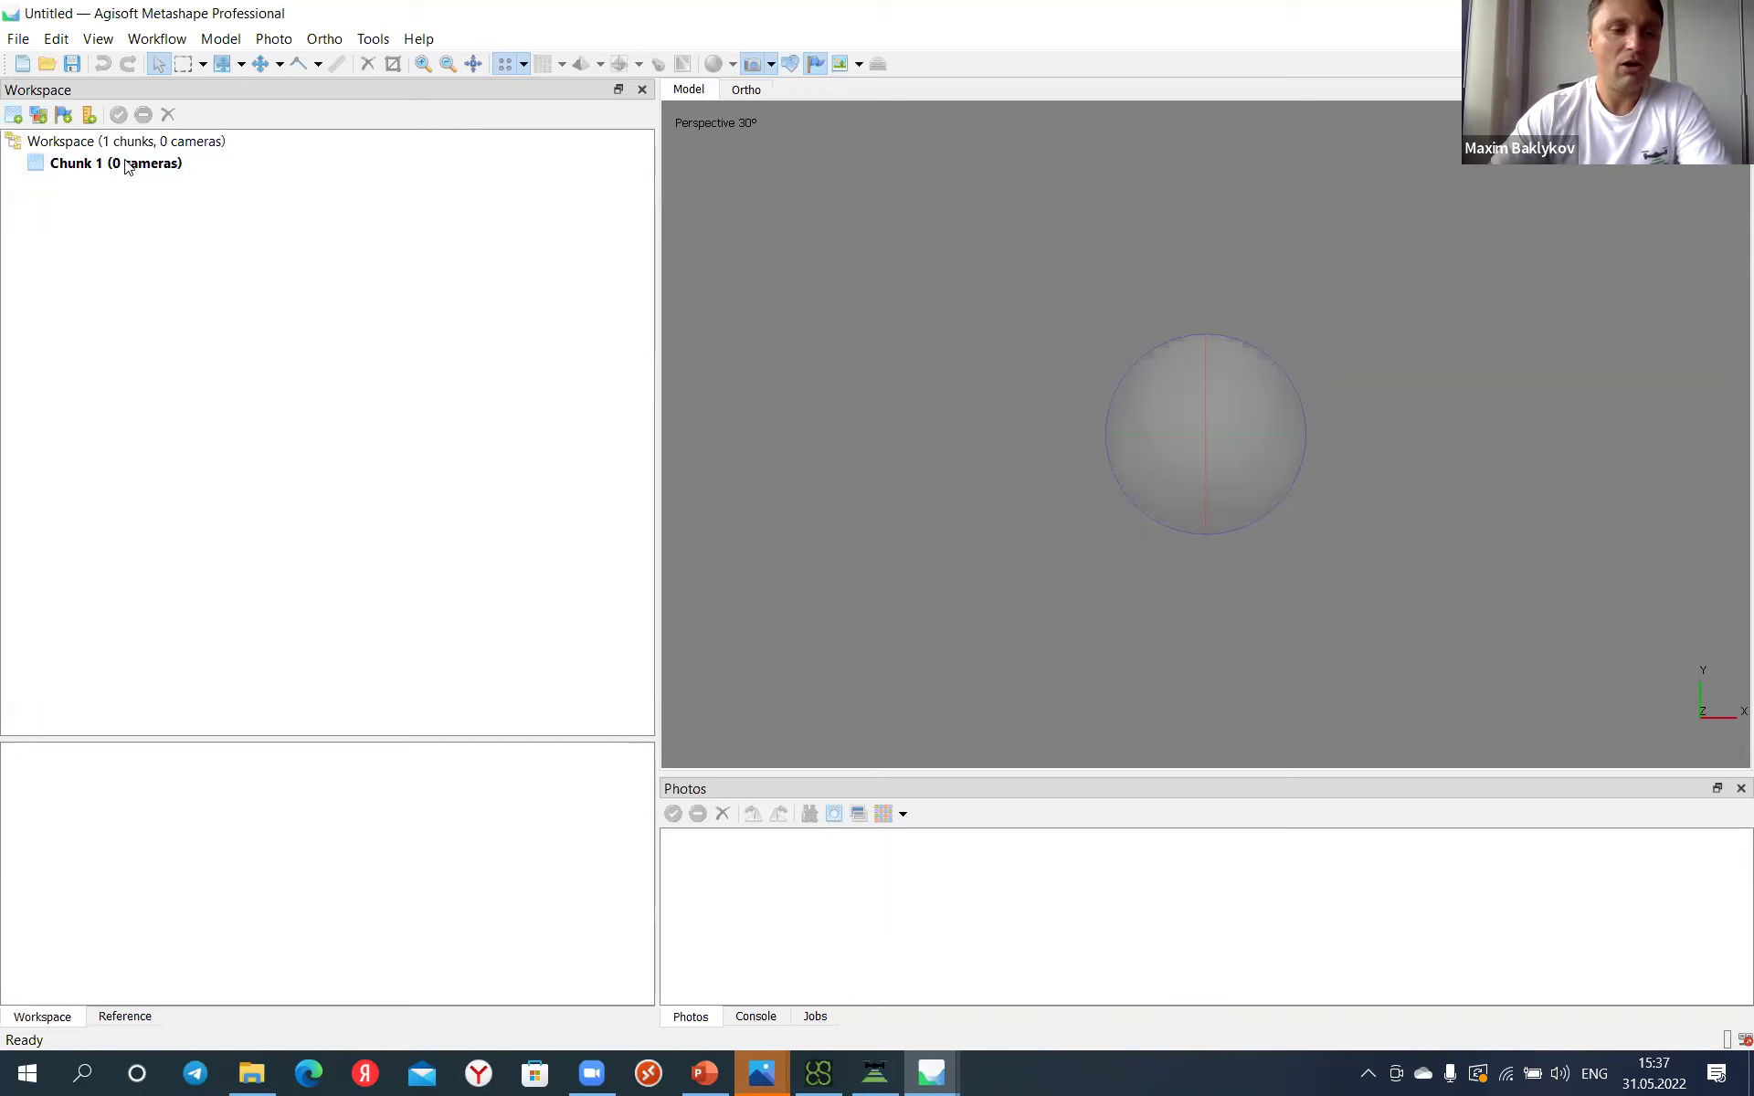
Step: Open the Add Photos dialog for Chunk 1
{"action": "left_click", "coordinate": [87, 169]}
{"action": "right_click", "coordinate": [87, 168]}
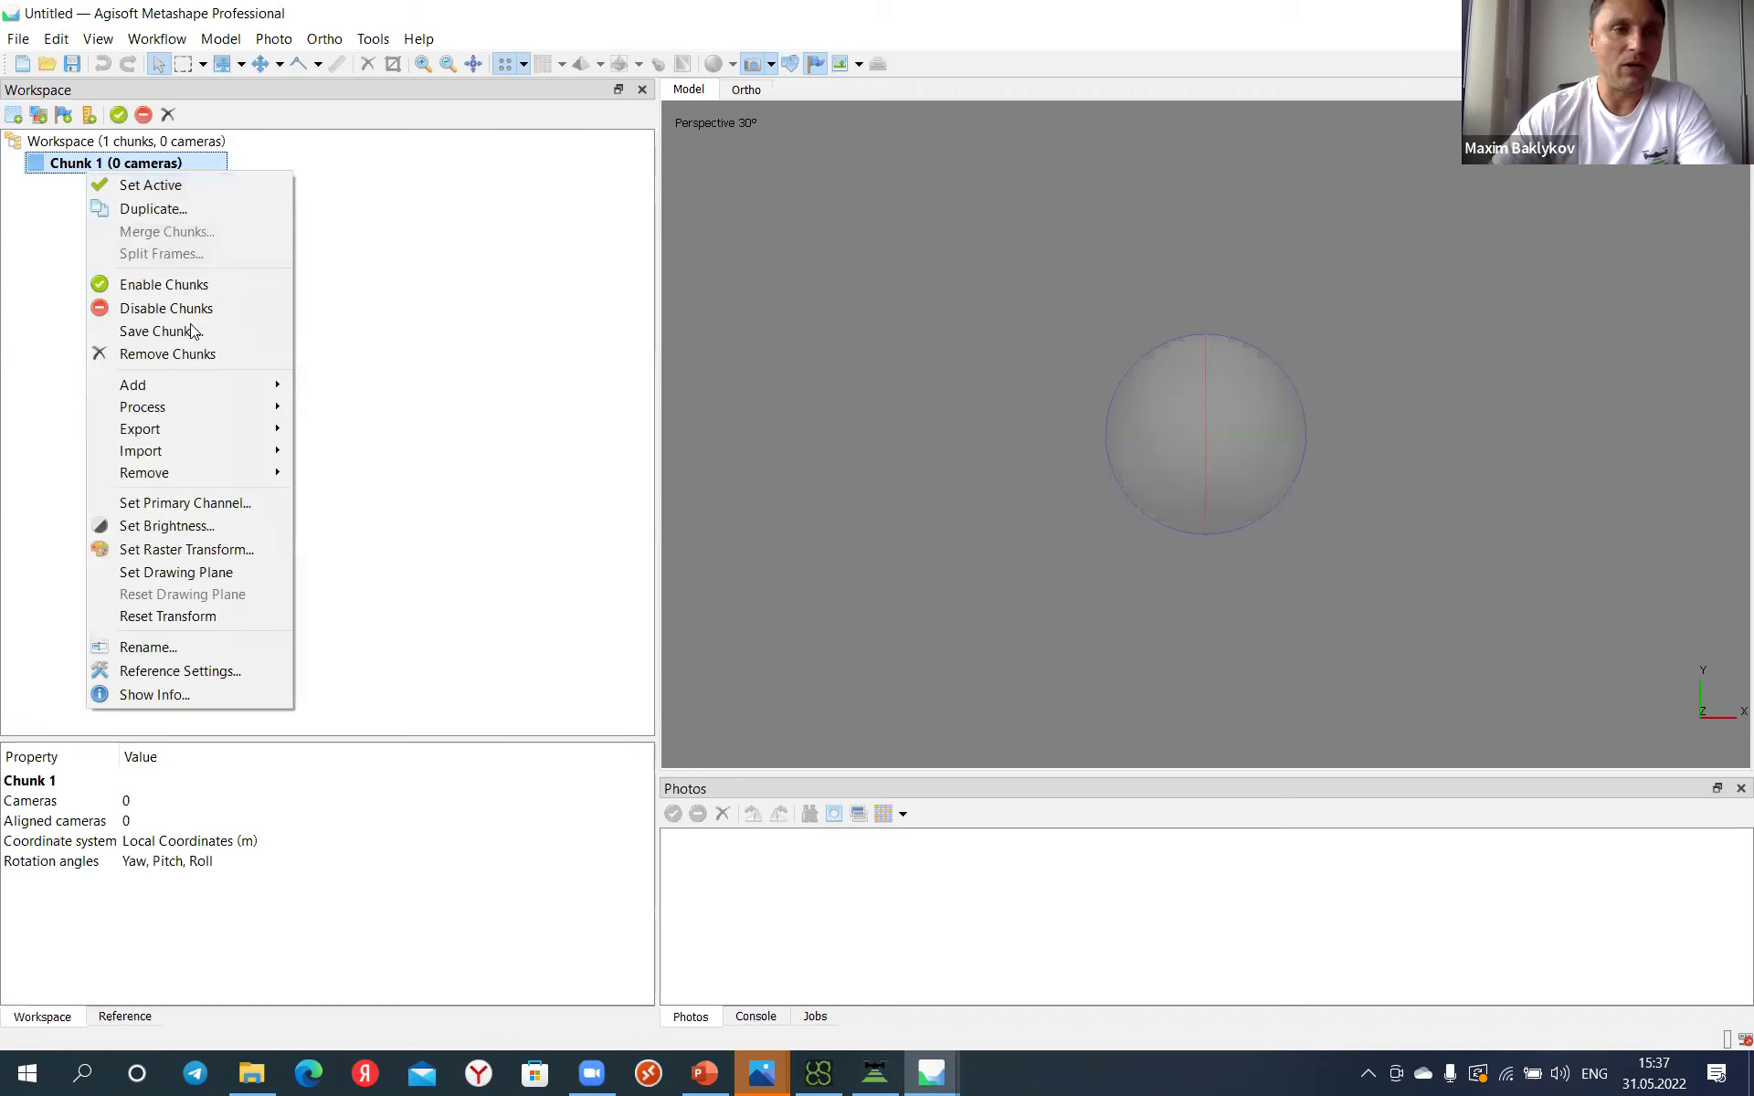
{"action": "mouse_move", "coordinate": [206, 389]}
{"action": "left_click", "coordinate": [358, 385]}
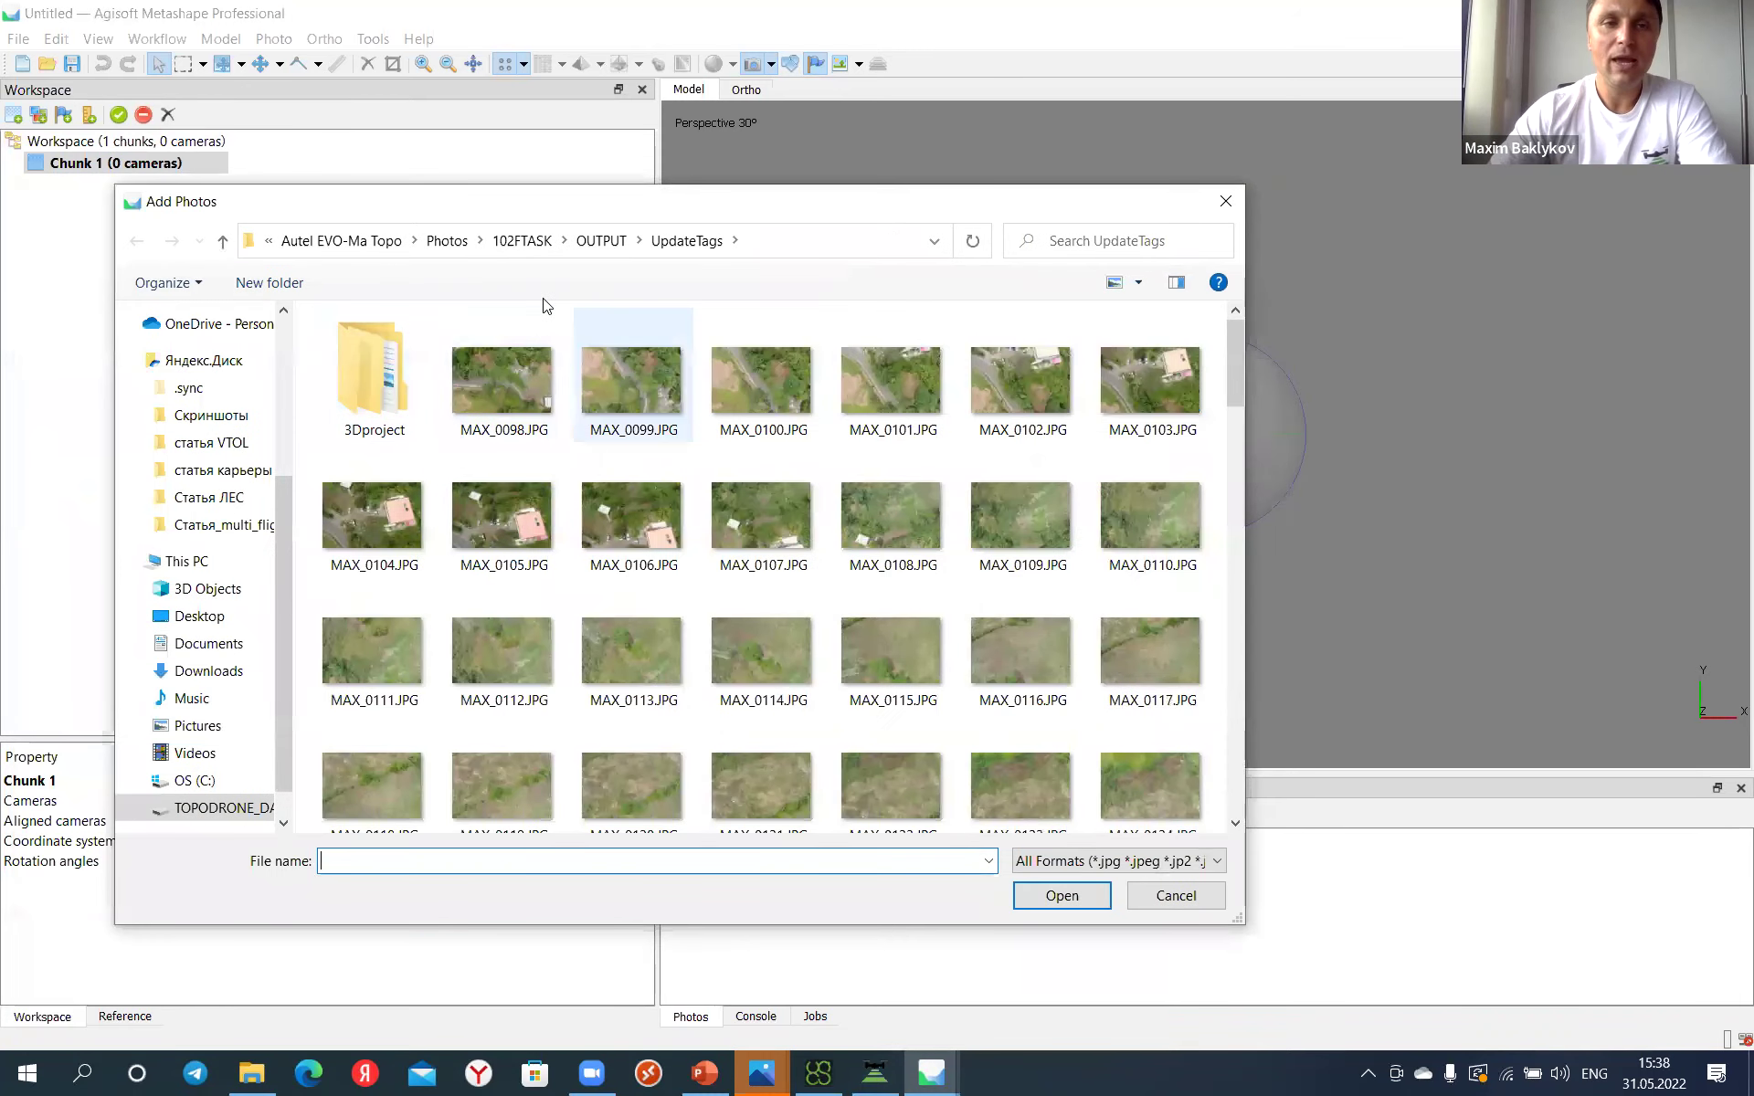
Step: Browse to the UpdateTags folder under TOPODRONE_POST_PROCESSING, AUTEL_113FTASK, OUTPUT on the D: drive
{"action": "left_click", "coordinate": [370, 243]}
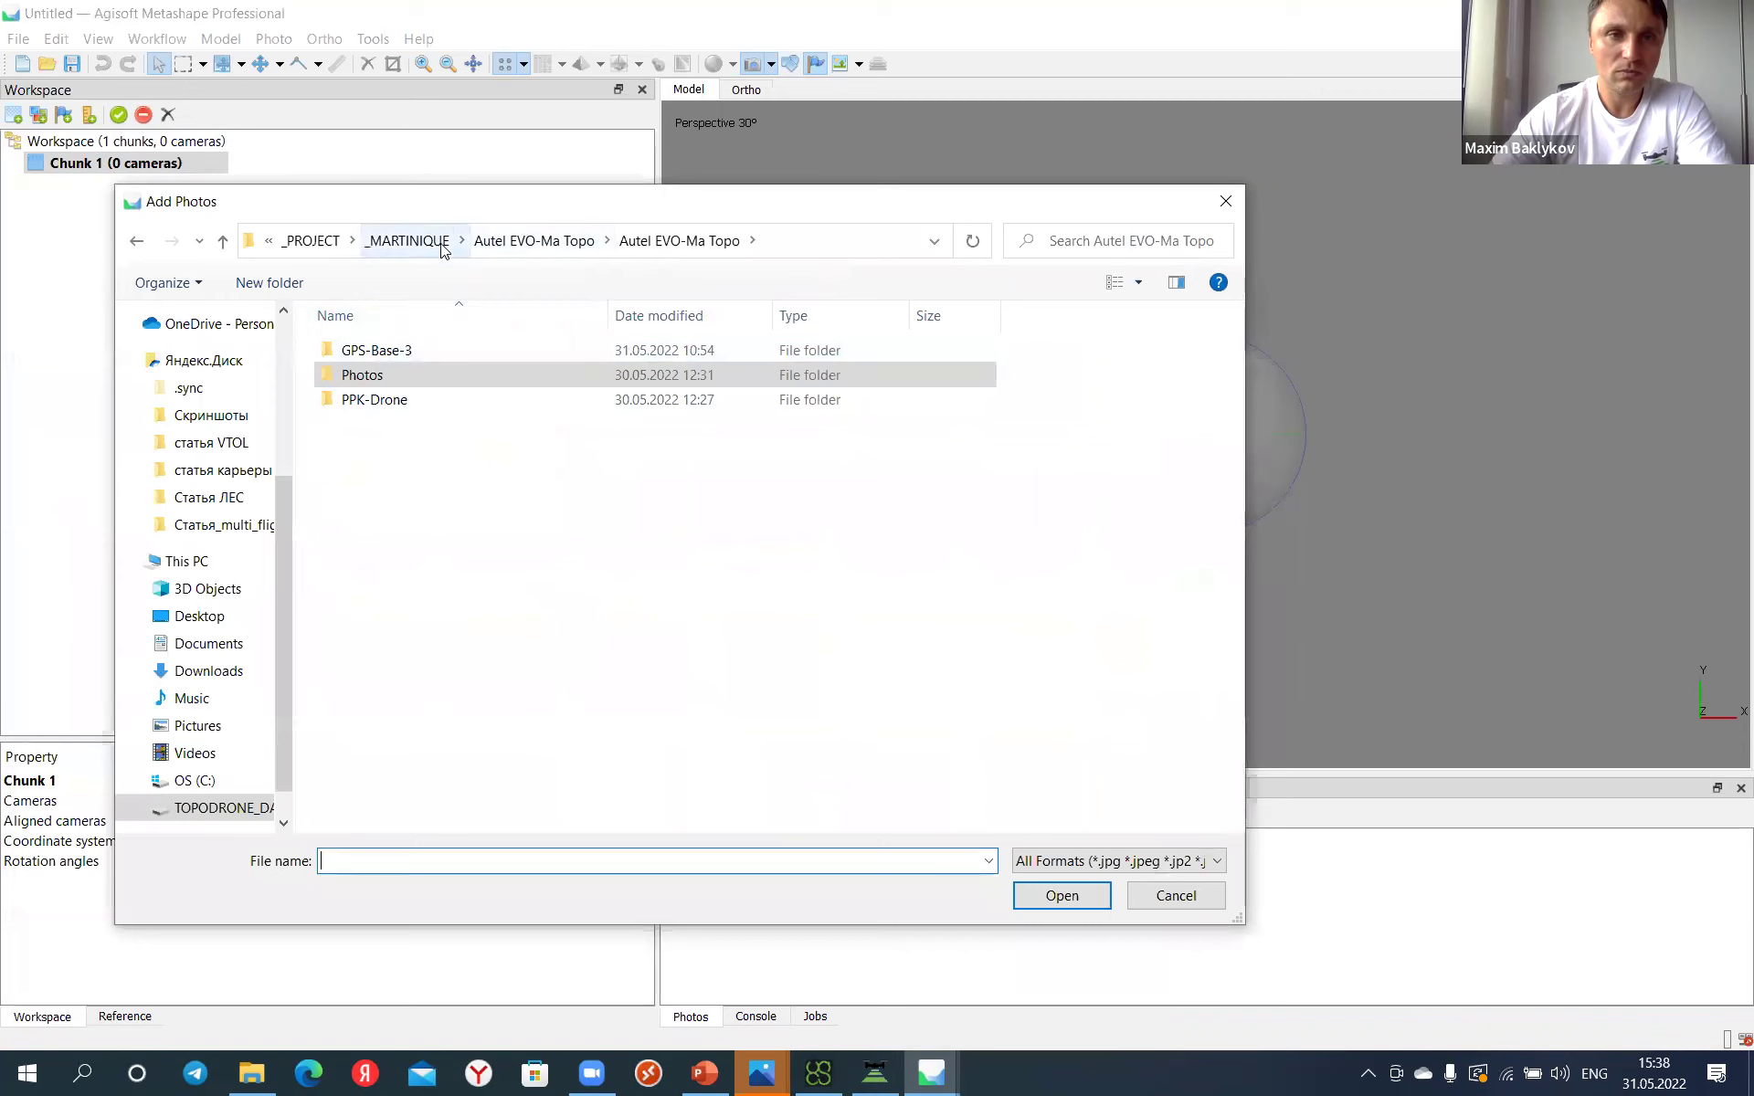
{"action": "left_click", "coordinate": [403, 241]}
{"action": "left_click", "coordinate": [388, 242]}
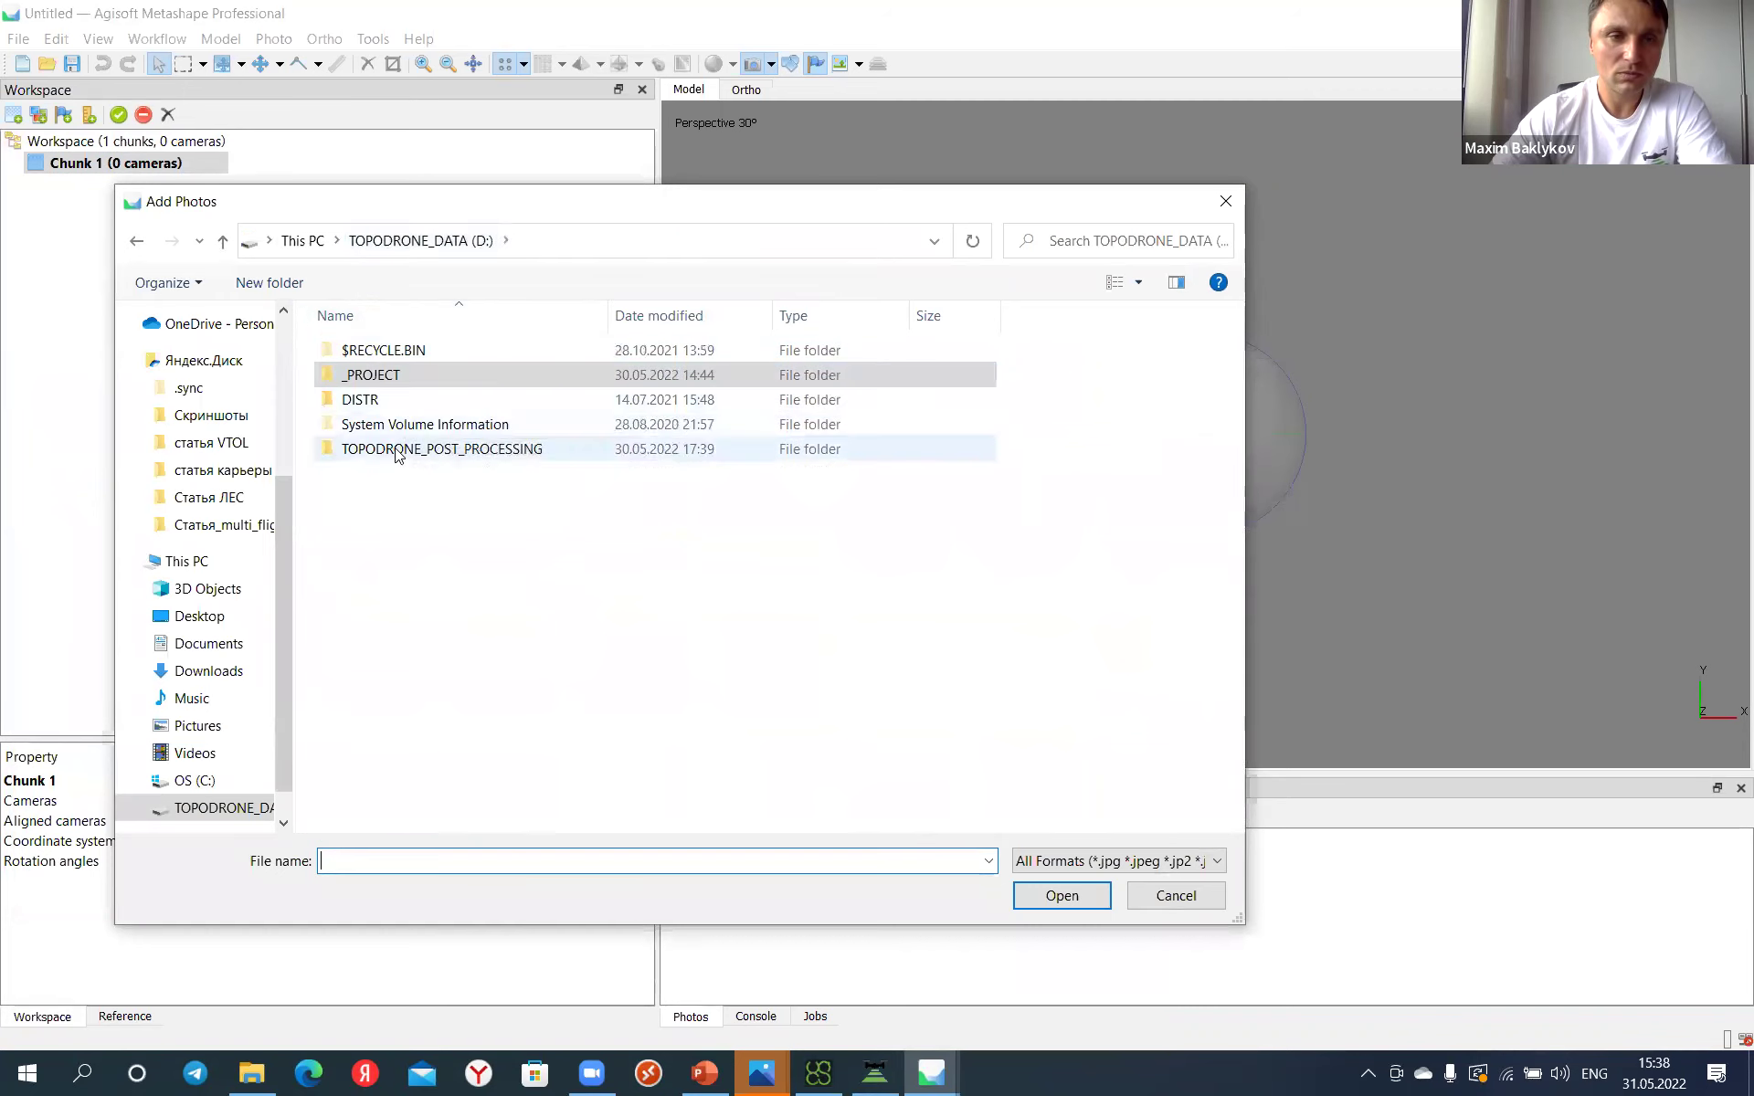
{"action": "left_click", "coordinate": [398, 454]}
{"action": "double_click", "coordinate": [397, 448]}
{"action": "double_click", "coordinate": [402, 375]}
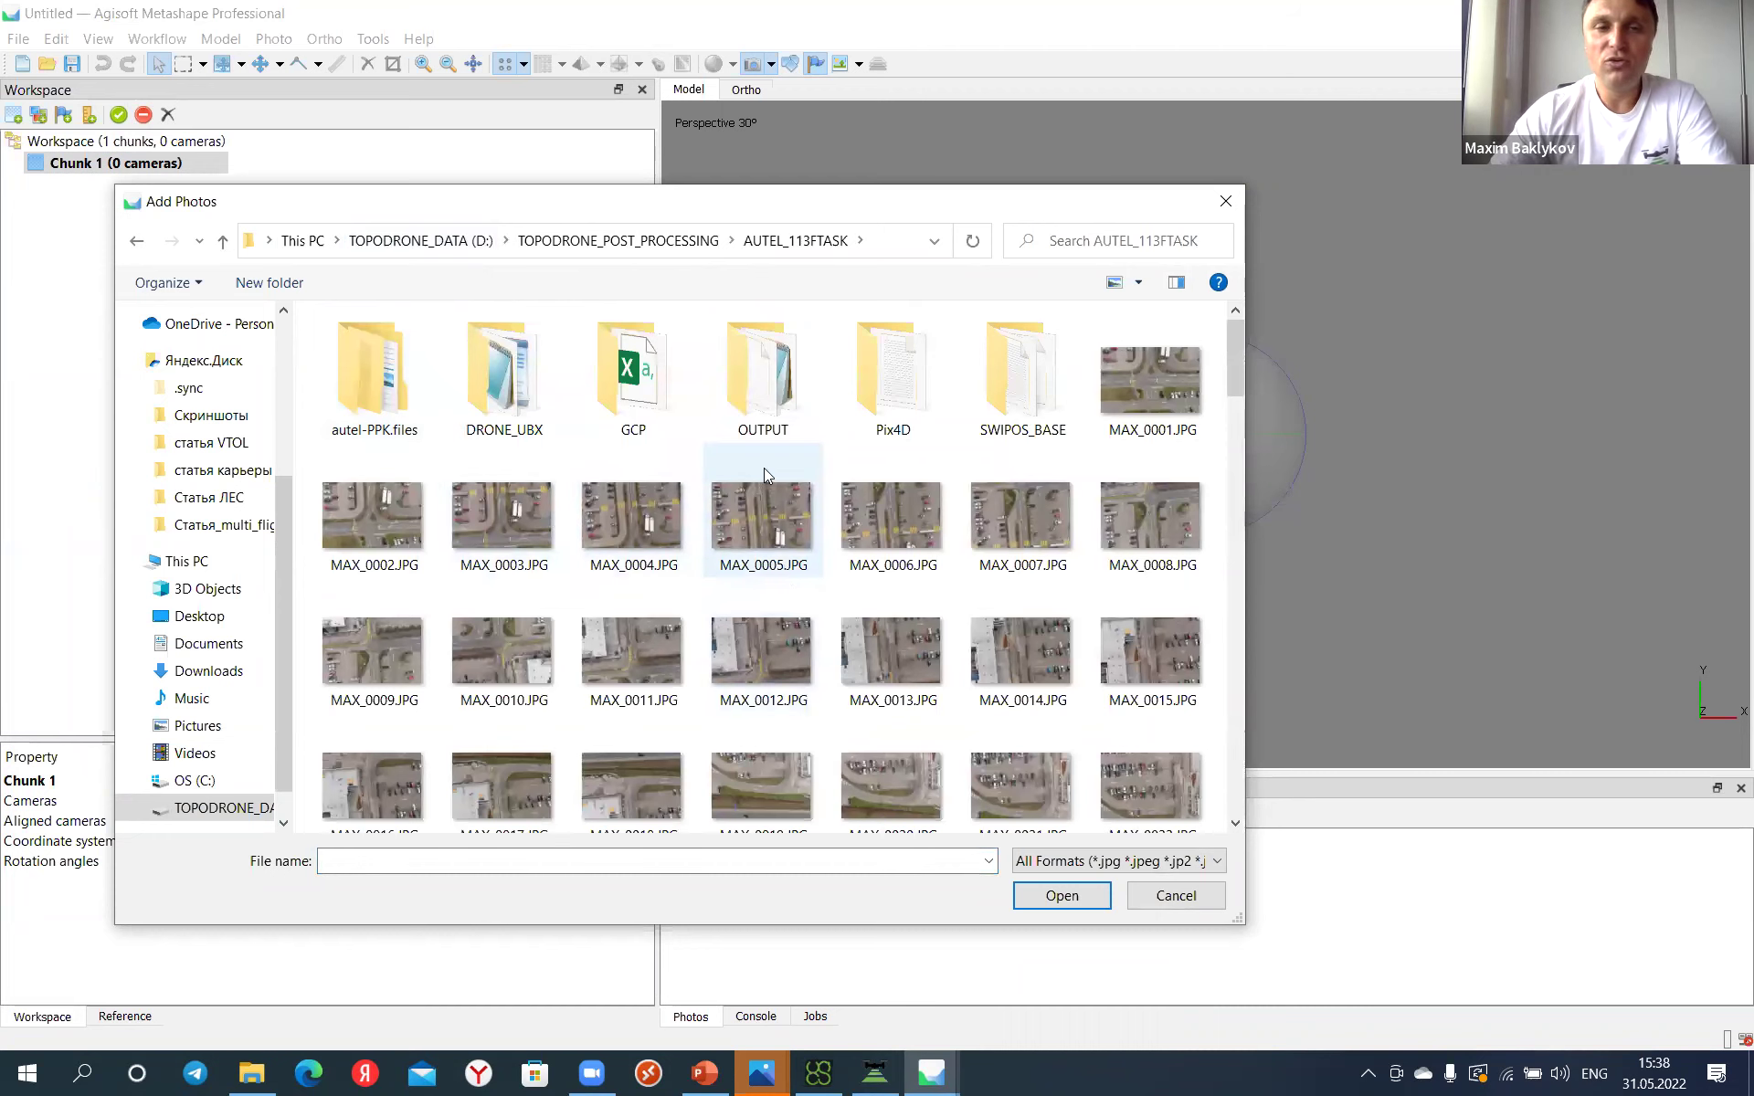
{"action": "double_click", "coordinate": [767, 398]}
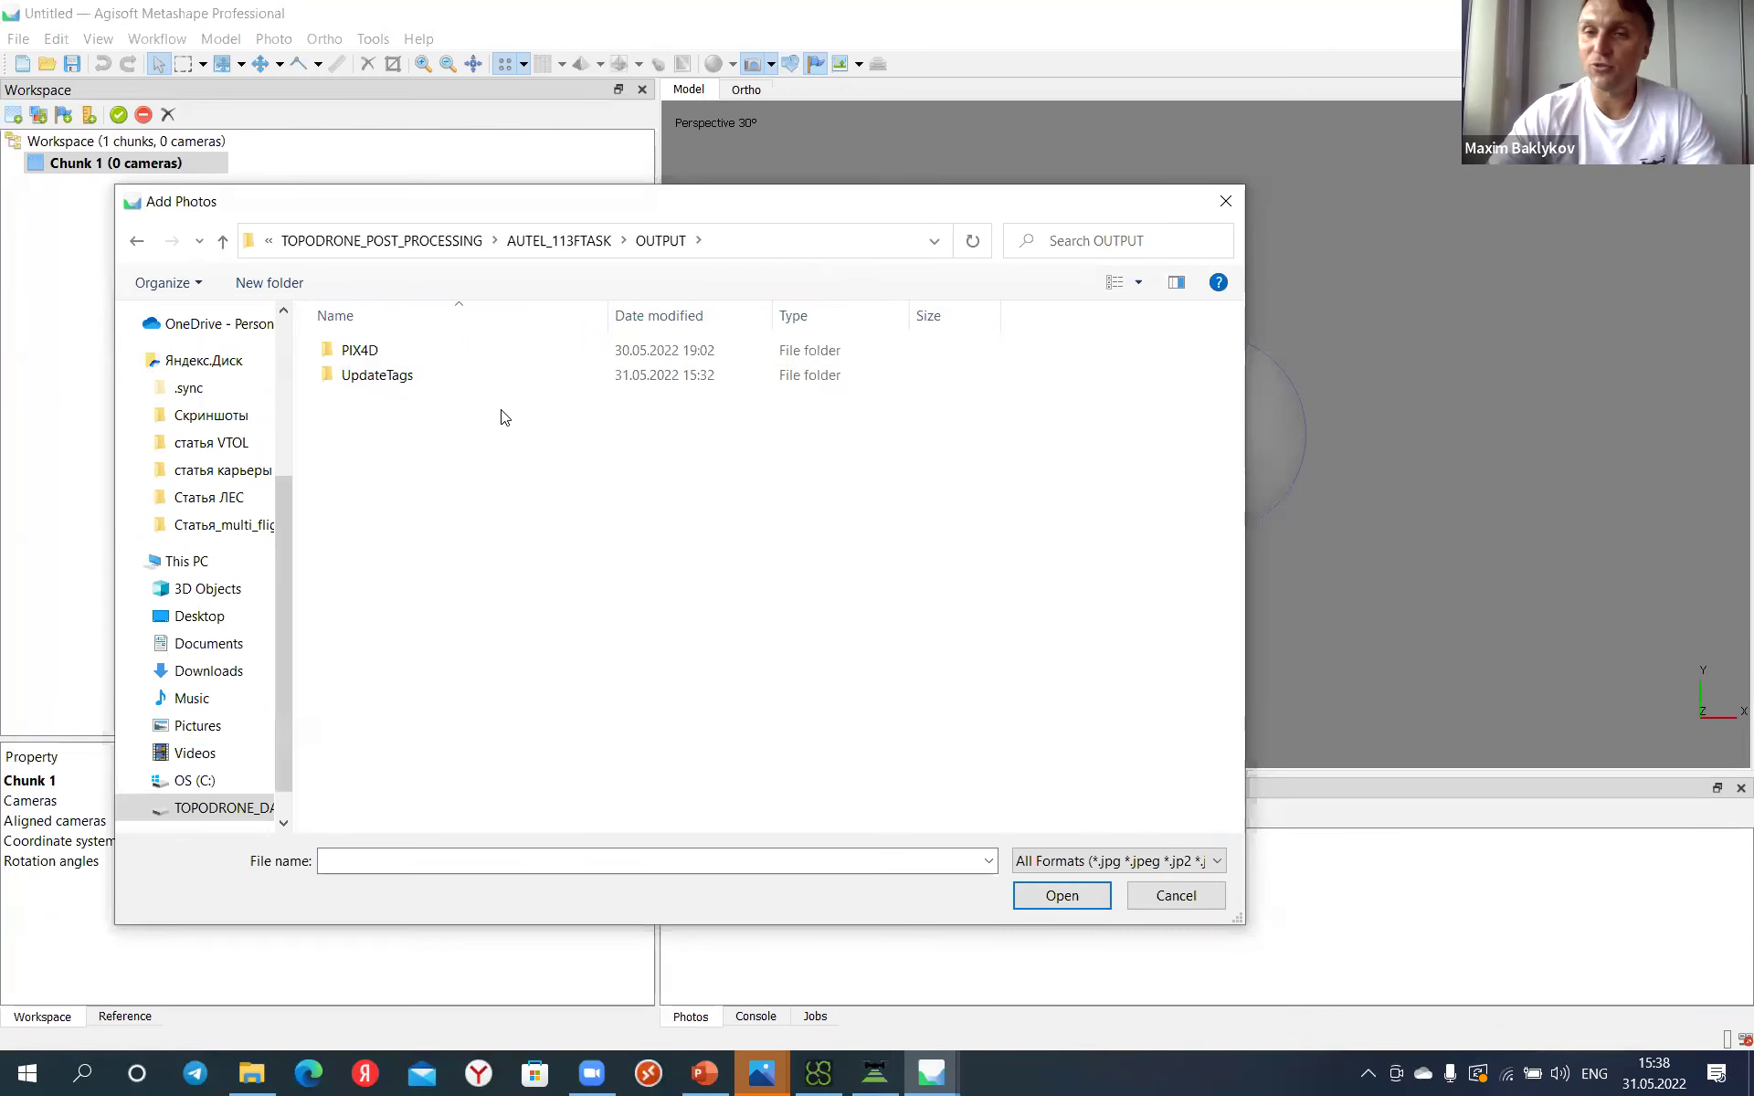
{"action": "double_click", "coordinate": [419, 384]}
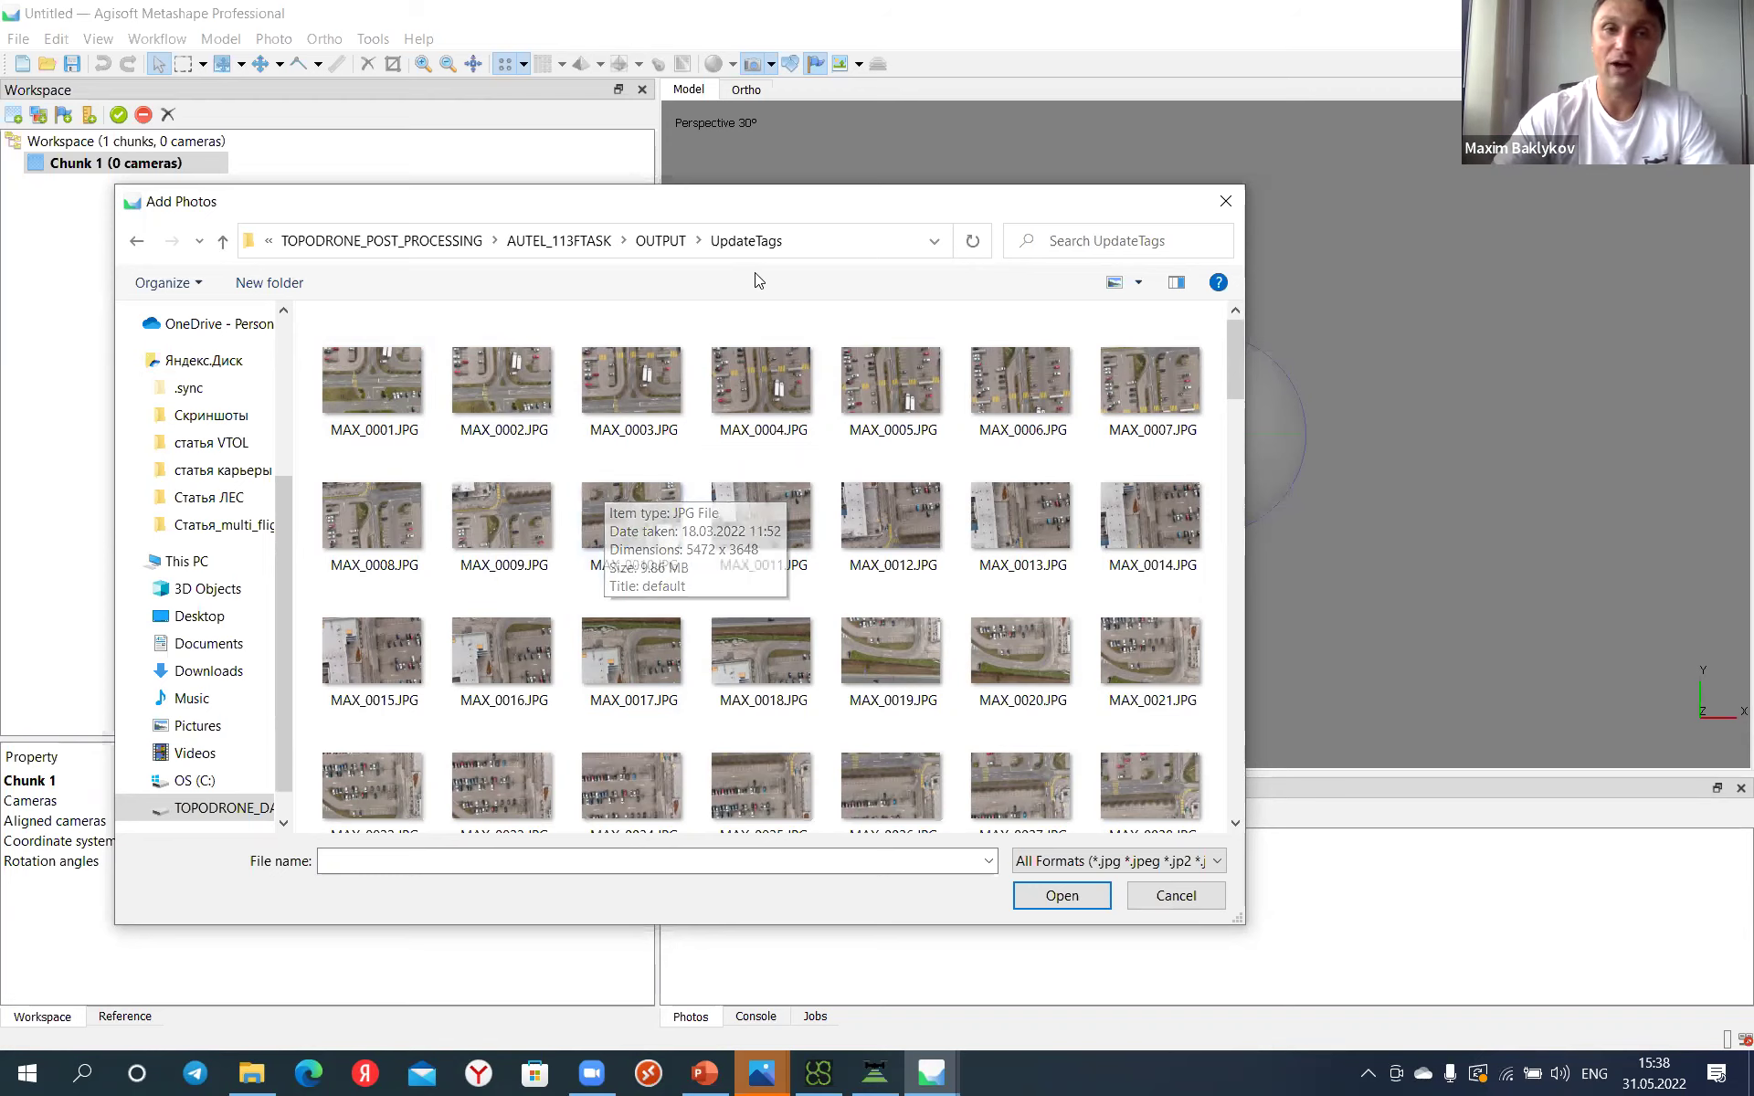
Step: Check the contents of the PIX4D folder and return to the OUTPUT folder
{"action": "left_click", "coordinate": [672, 248]}
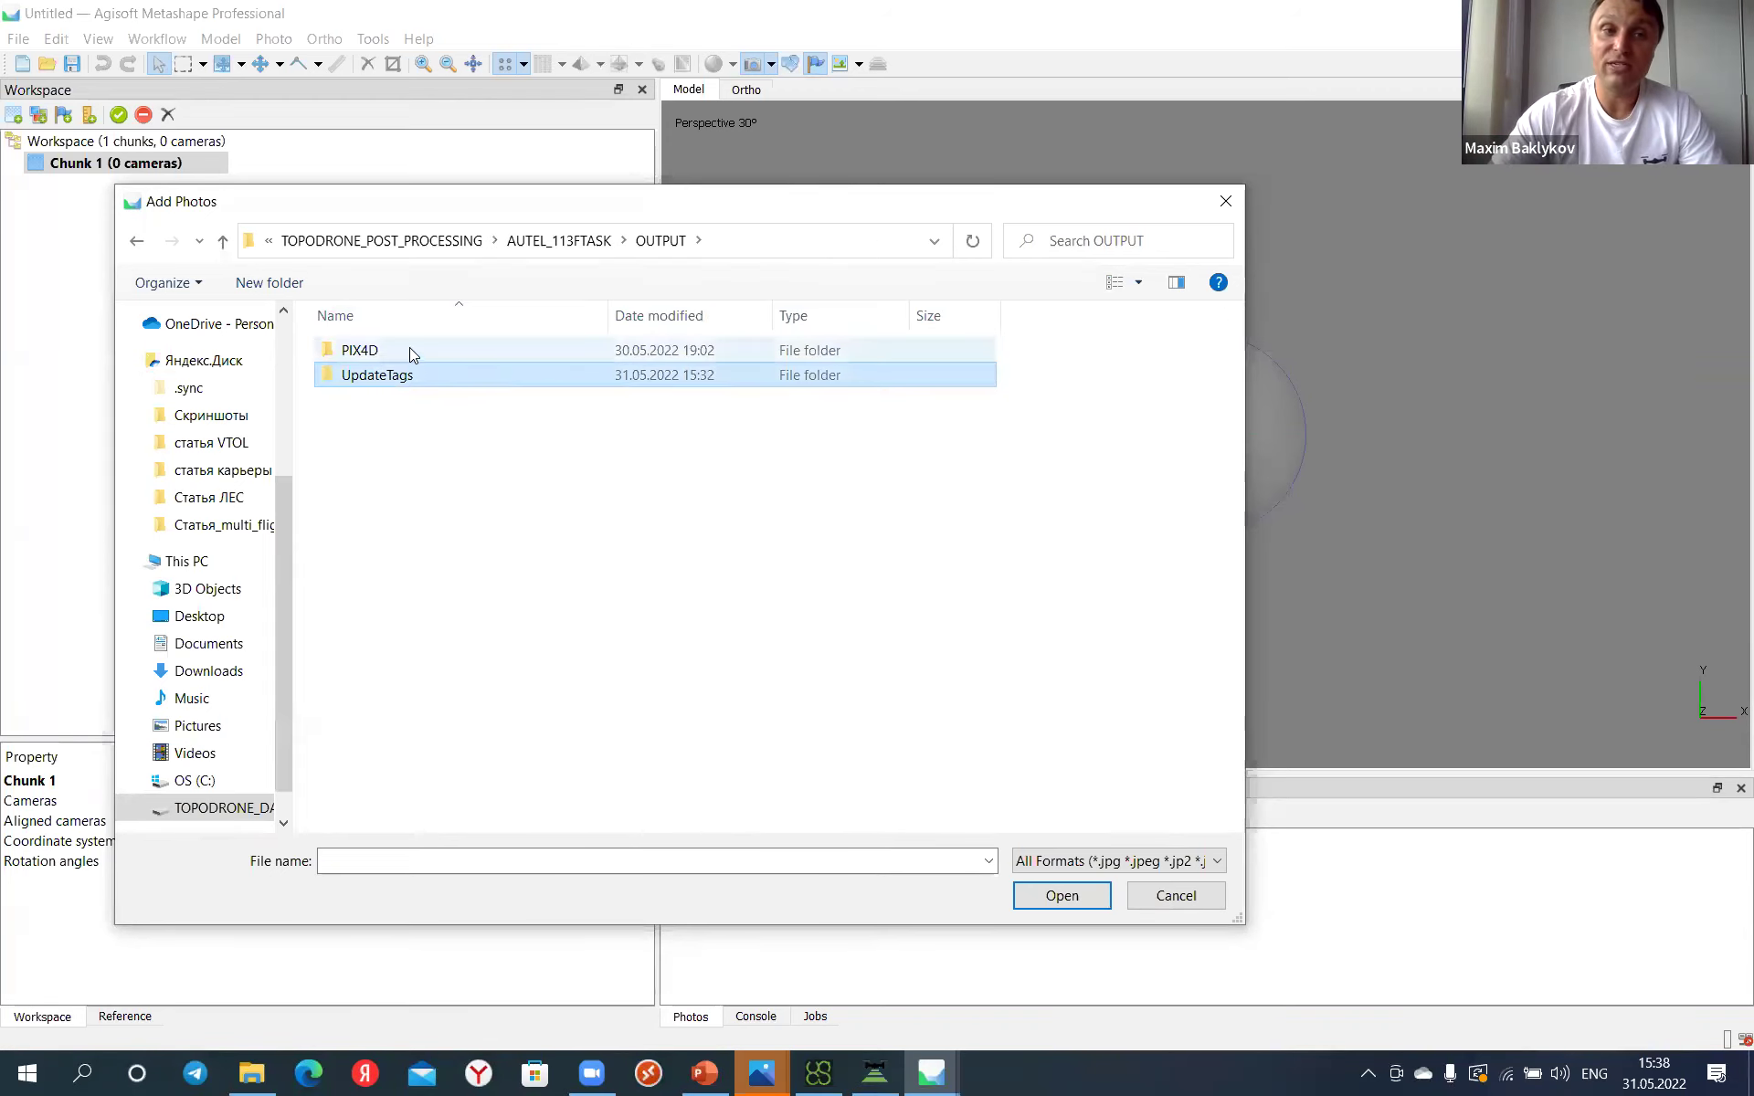
{"action": "double_click", "coordinate": [409, 348]}
{"action": "left_click", "coordinate": [669, 240]}
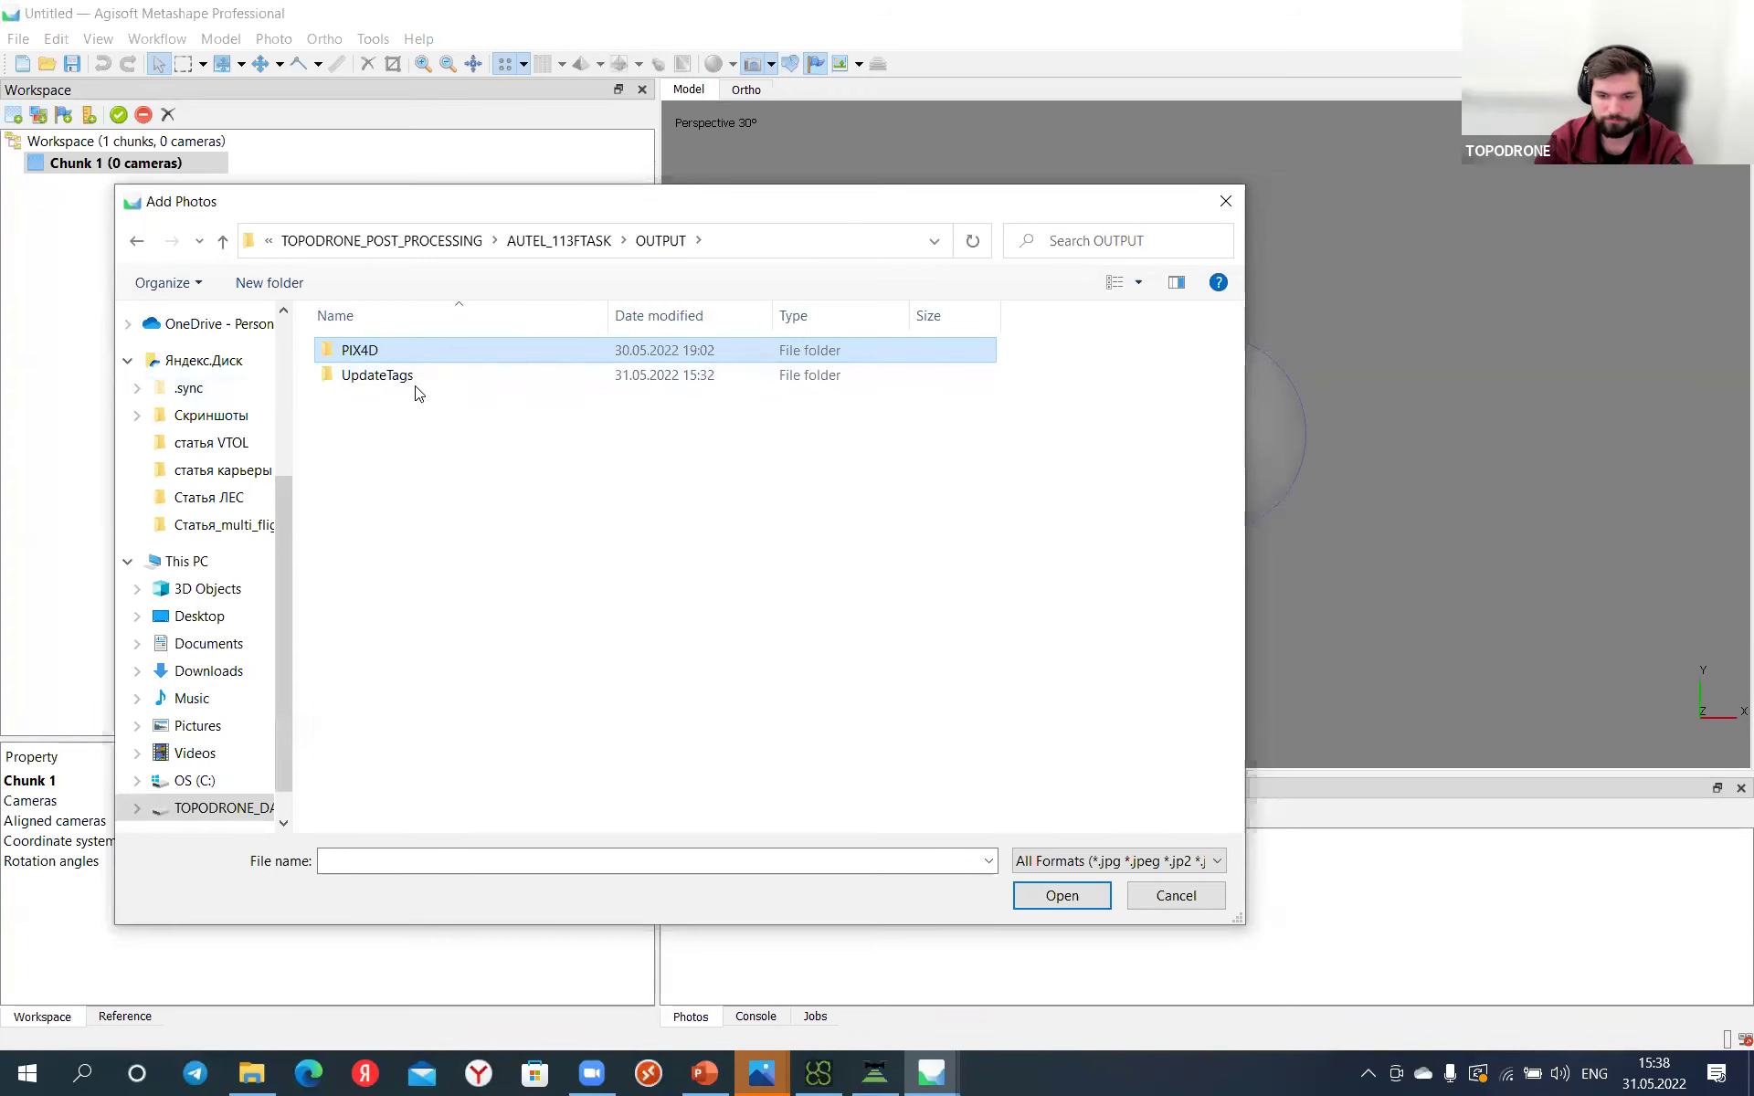
Step: Add all the geotagged images in the UpdateTags folder, from MAX_0001.JPG to MAX_0165.JPG, to Chunk 1
{"action": "left_click", "coordinate": [409, 383]}
{"action": "double_click", "coordinate": [408, 384]}
{"action": "left_click", "coordinate": [421, 422]}
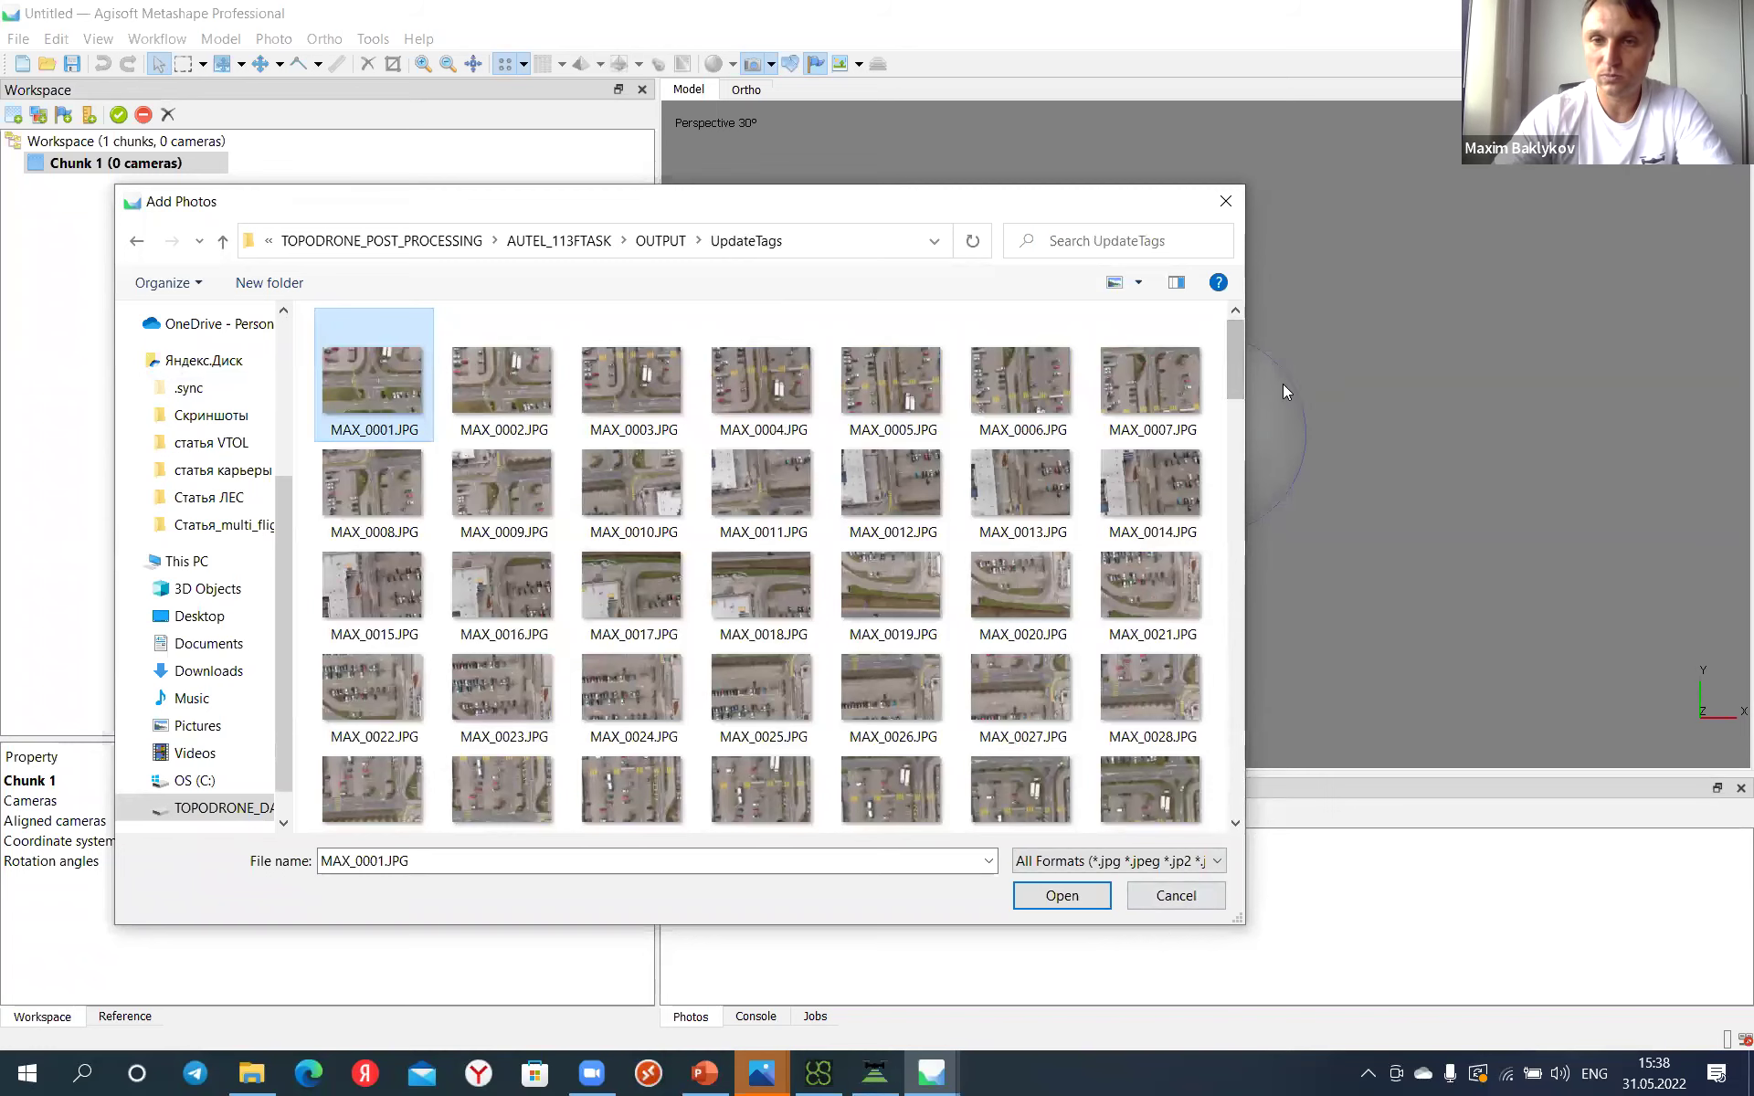
{"action": "left_click_drag", "start_coordinate": [1235, 387], "coordinate": [1226, 803]}
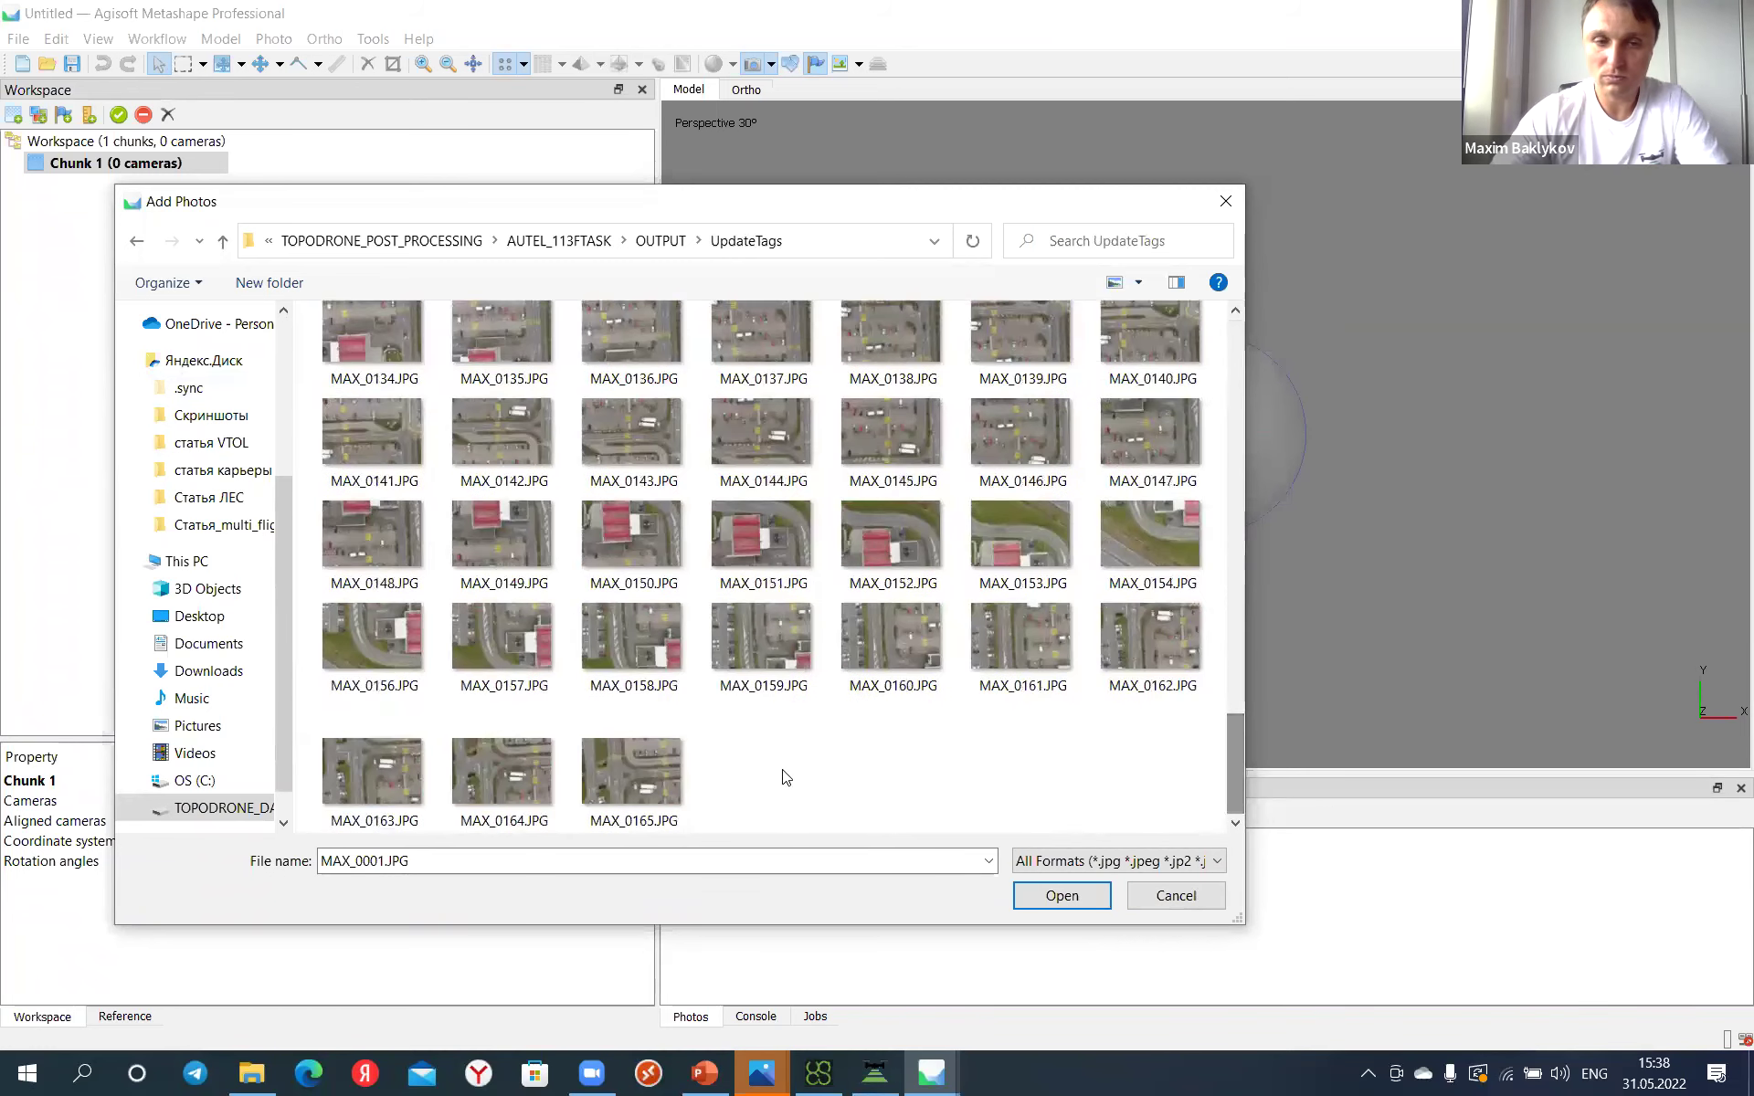
{"action": "left_click", "coordinate": [592, 782], "text": "shift"}
{"action": "left_click", "coordinate": [1041, 899]}
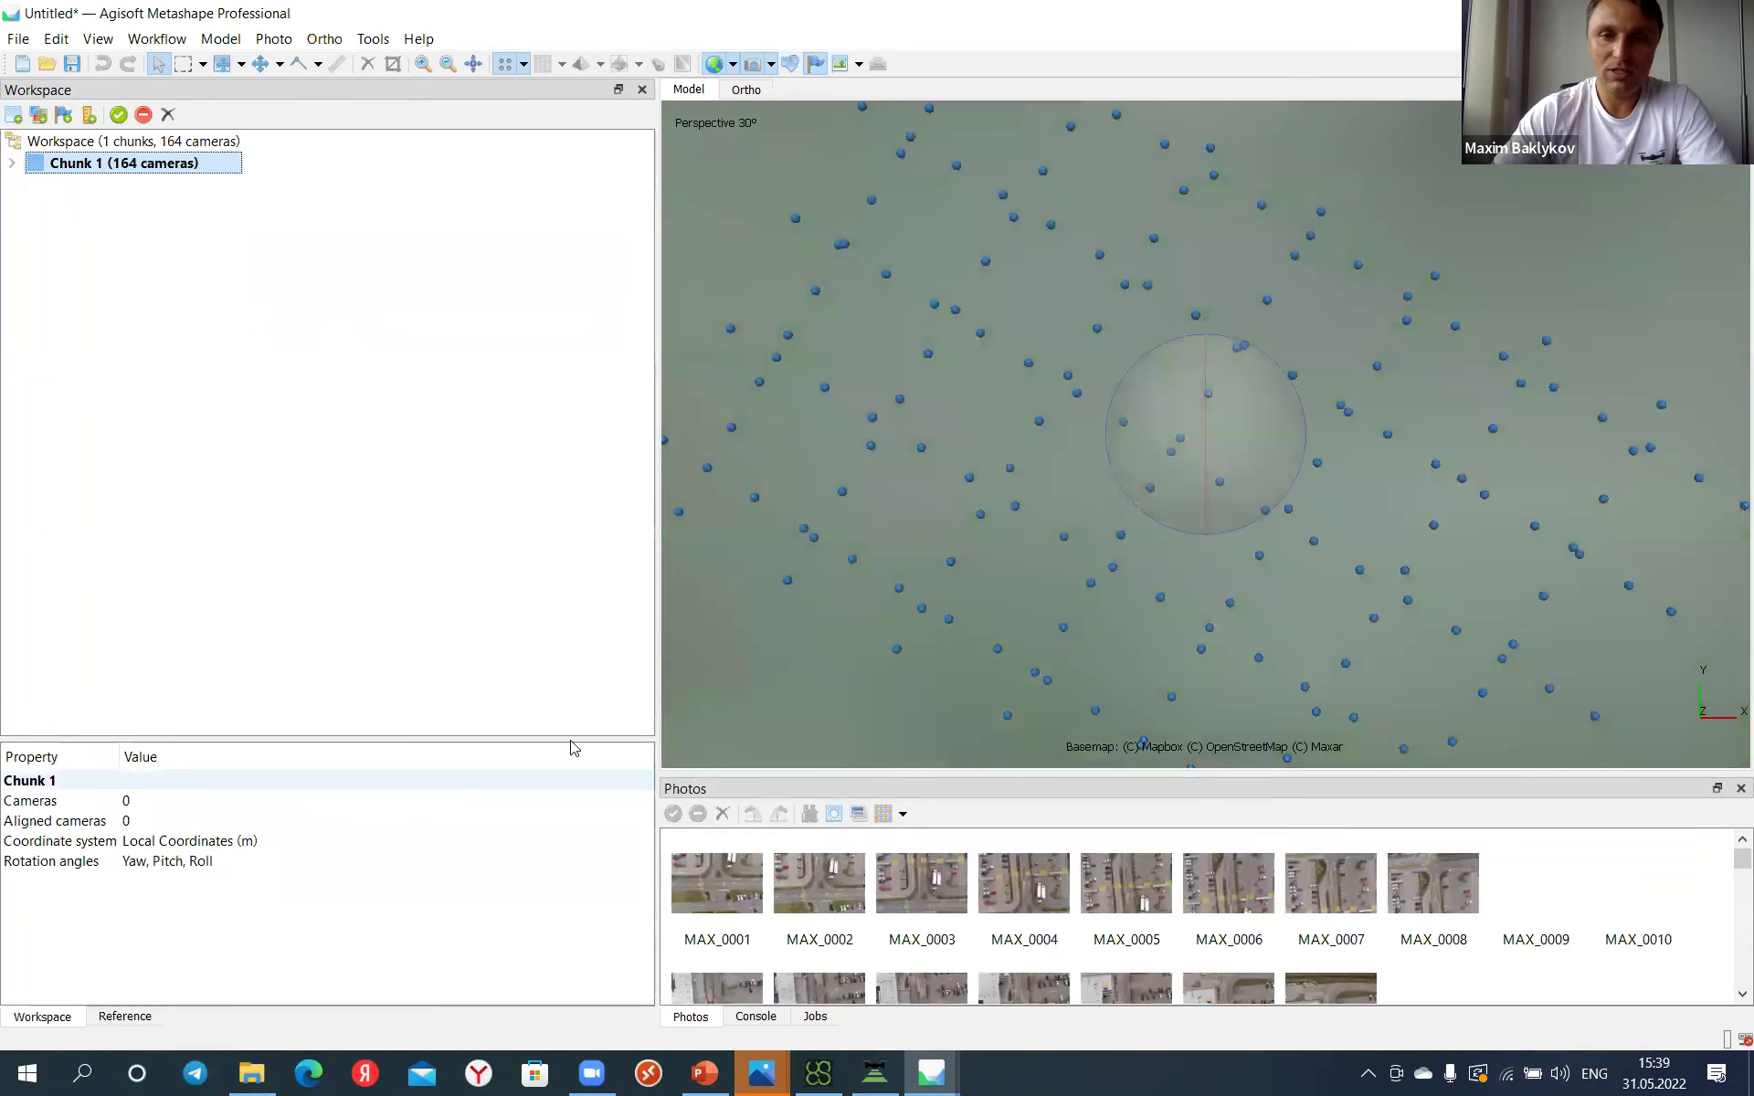
{"action": "mouse_move", "coordinate": [1202, 506]}
{"action": "left_mouse_down"}
{"action": "mouse_move", "coordinate": [1210, 478]}
{"action": "mouse_move", "coordinate": [1208, 499]}
{"action": "left_mouse_up"}
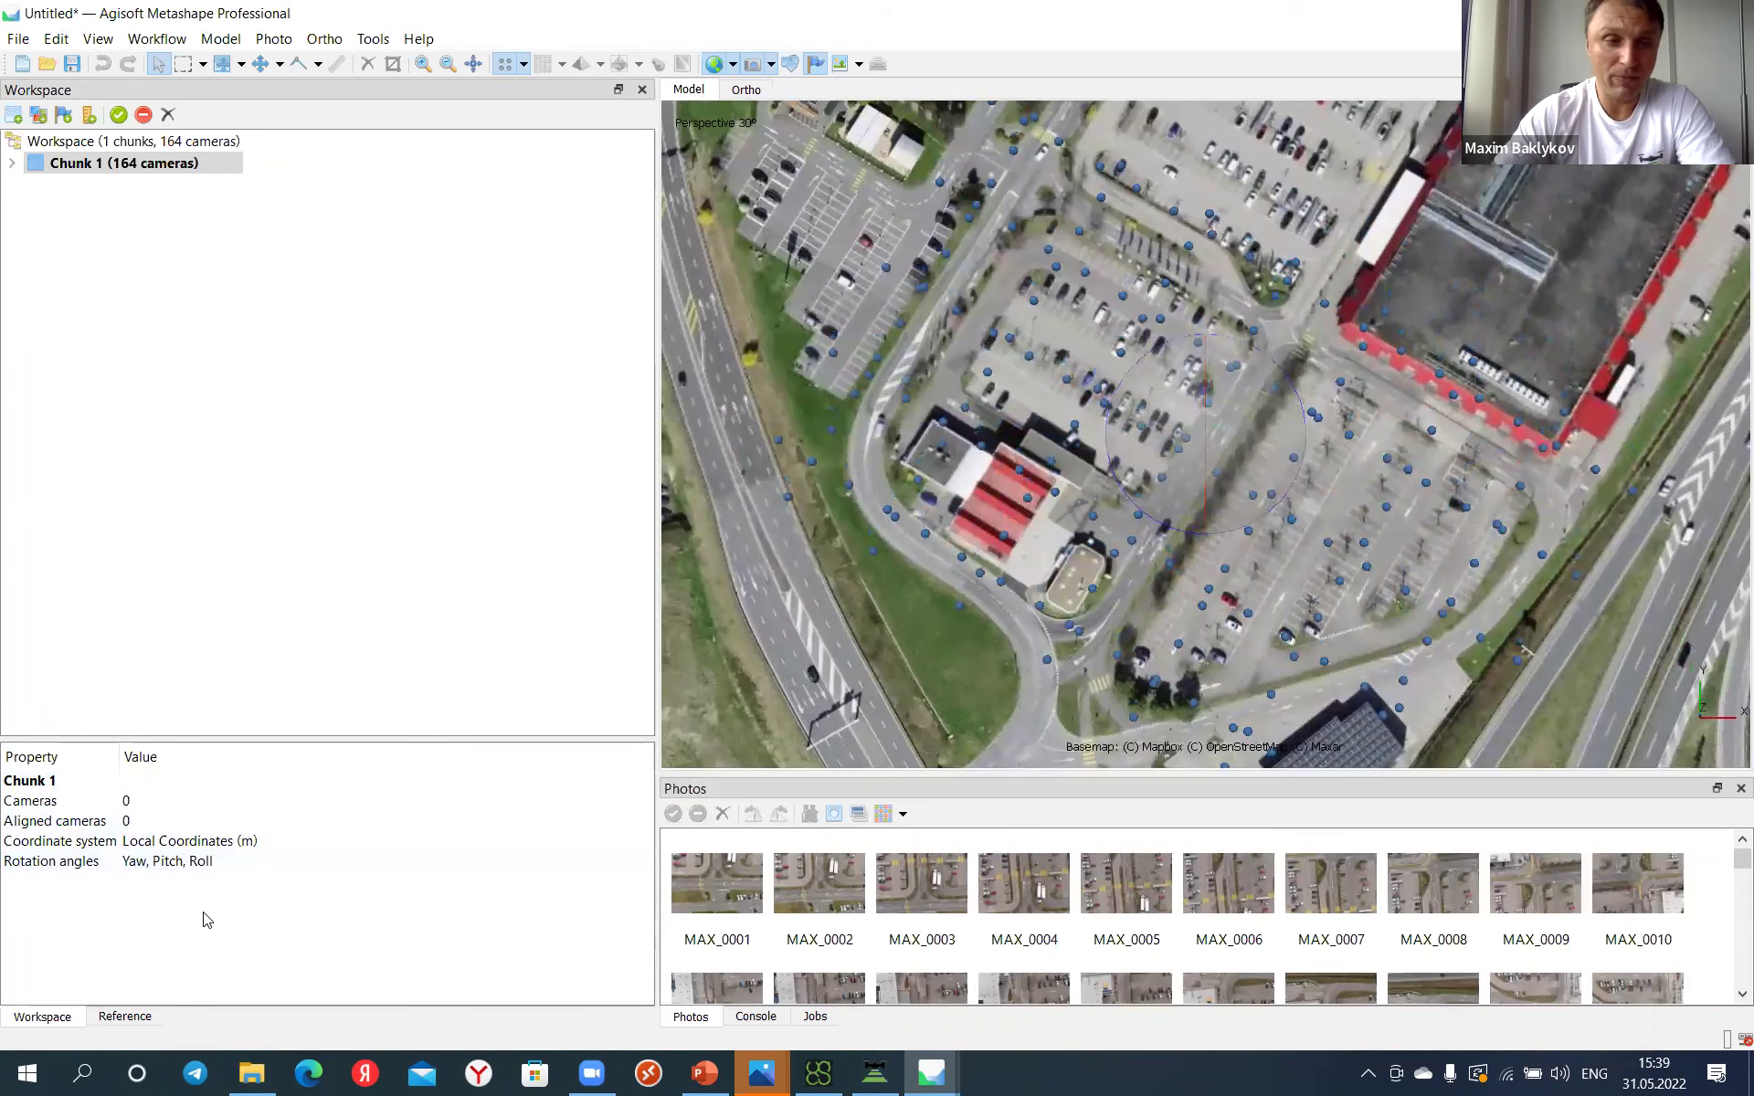
Step: Show the camera reference data and align the photos at Medium accuracy with generic preselection and Source reference preselection
{"action": "left_click", "coordinate": [142, 1015]}
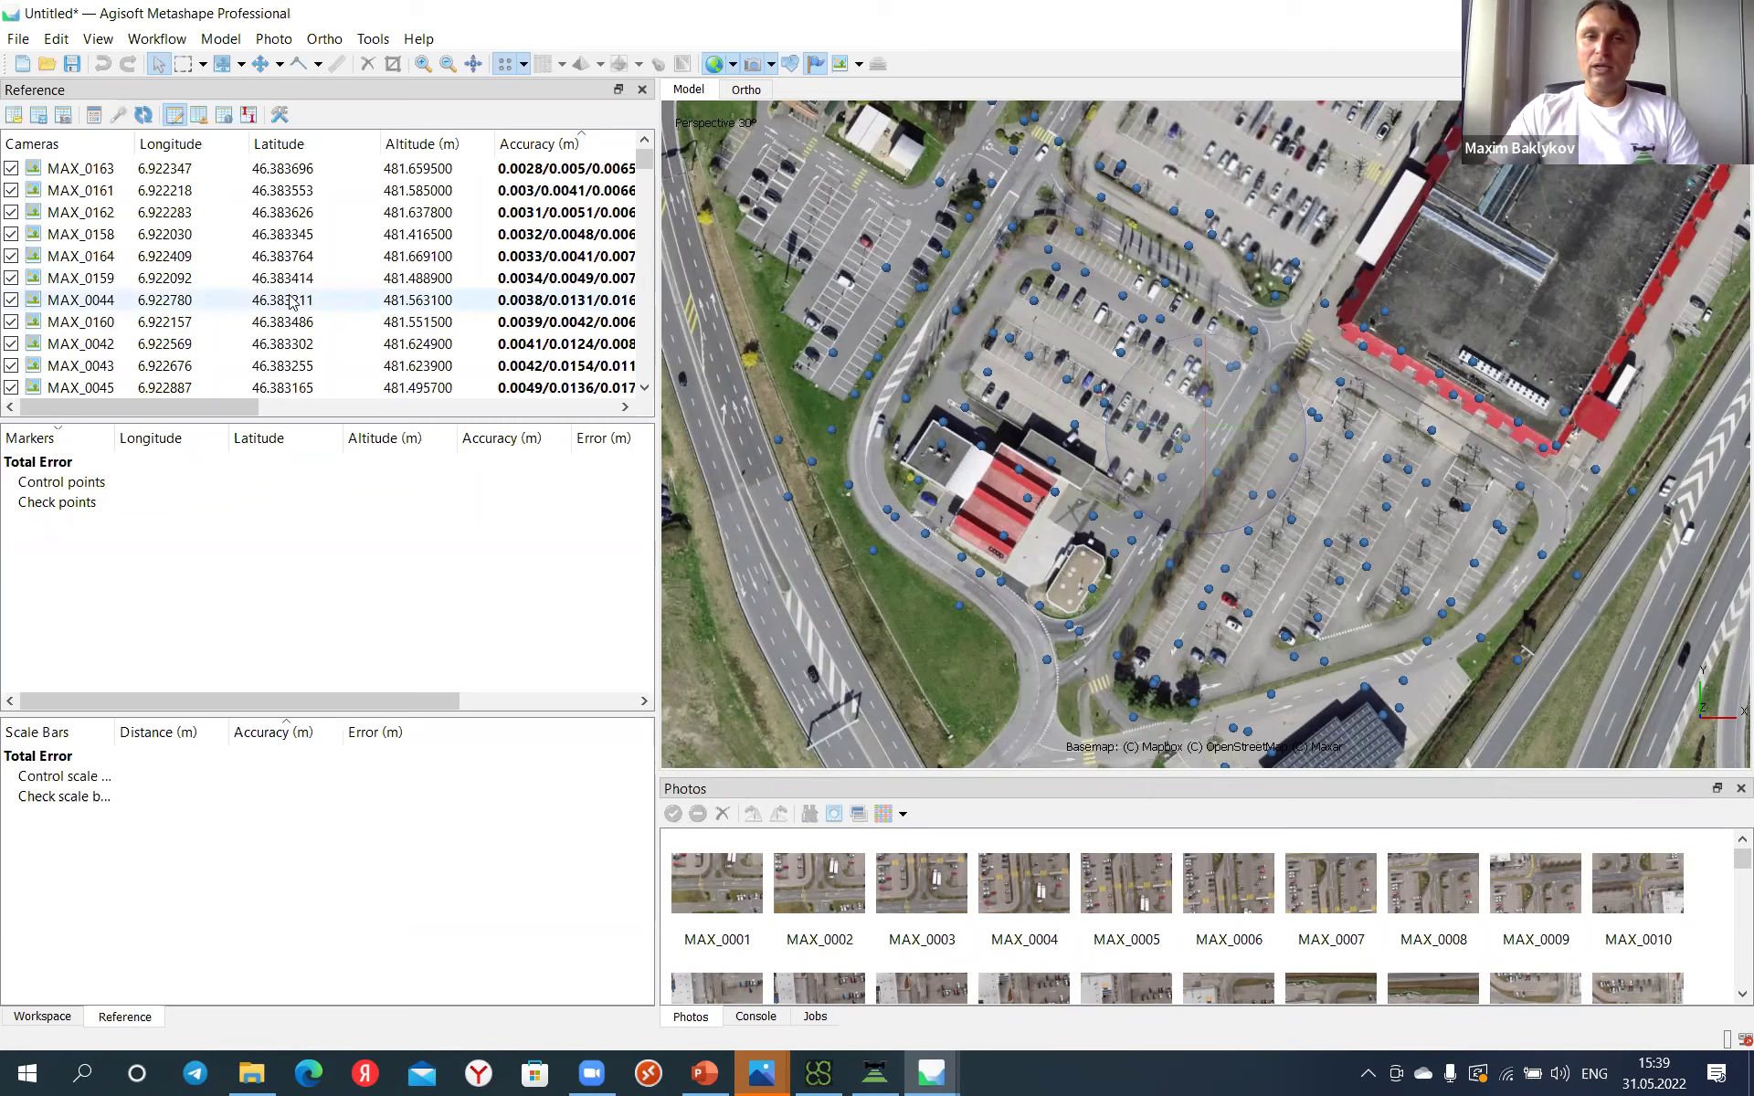
{"action": "left_click", "coordinate": [157, 38]}
{"action": "left_click", "coordinate": [171, 119]}
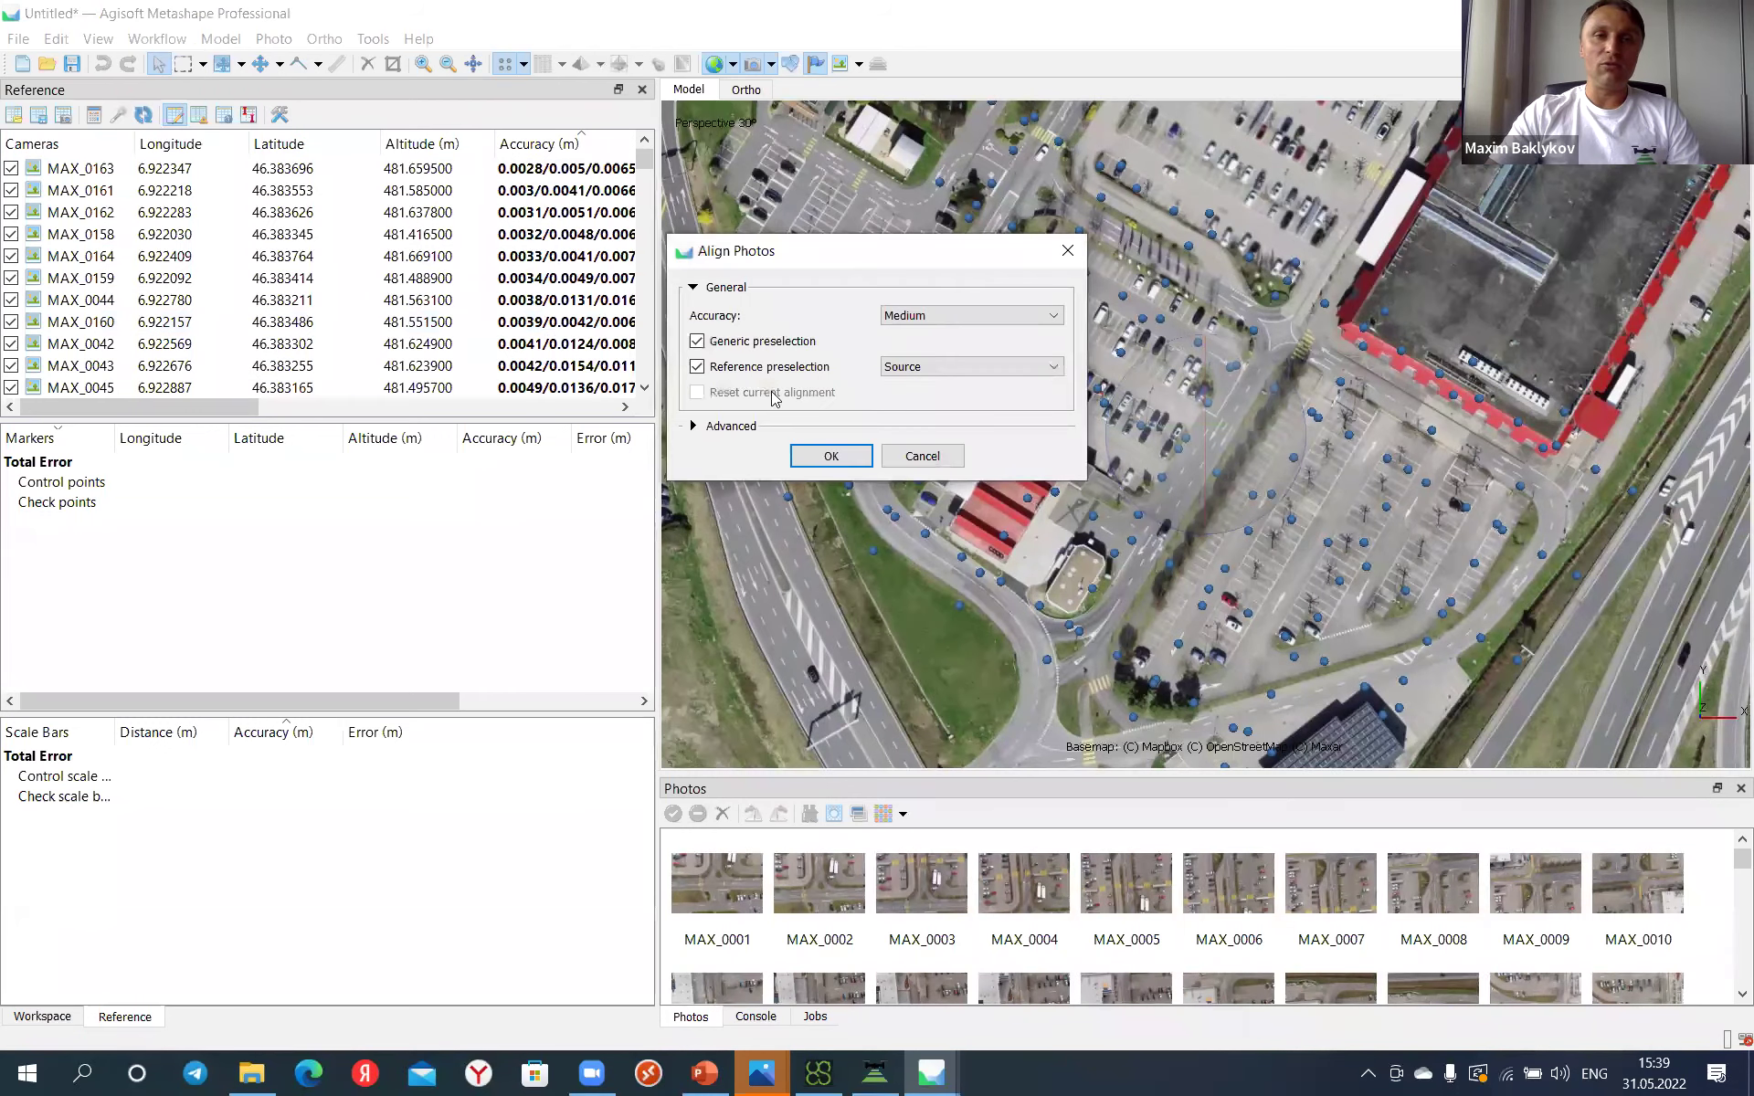
{"action": "left_click", "coordinate": [830, 455]}
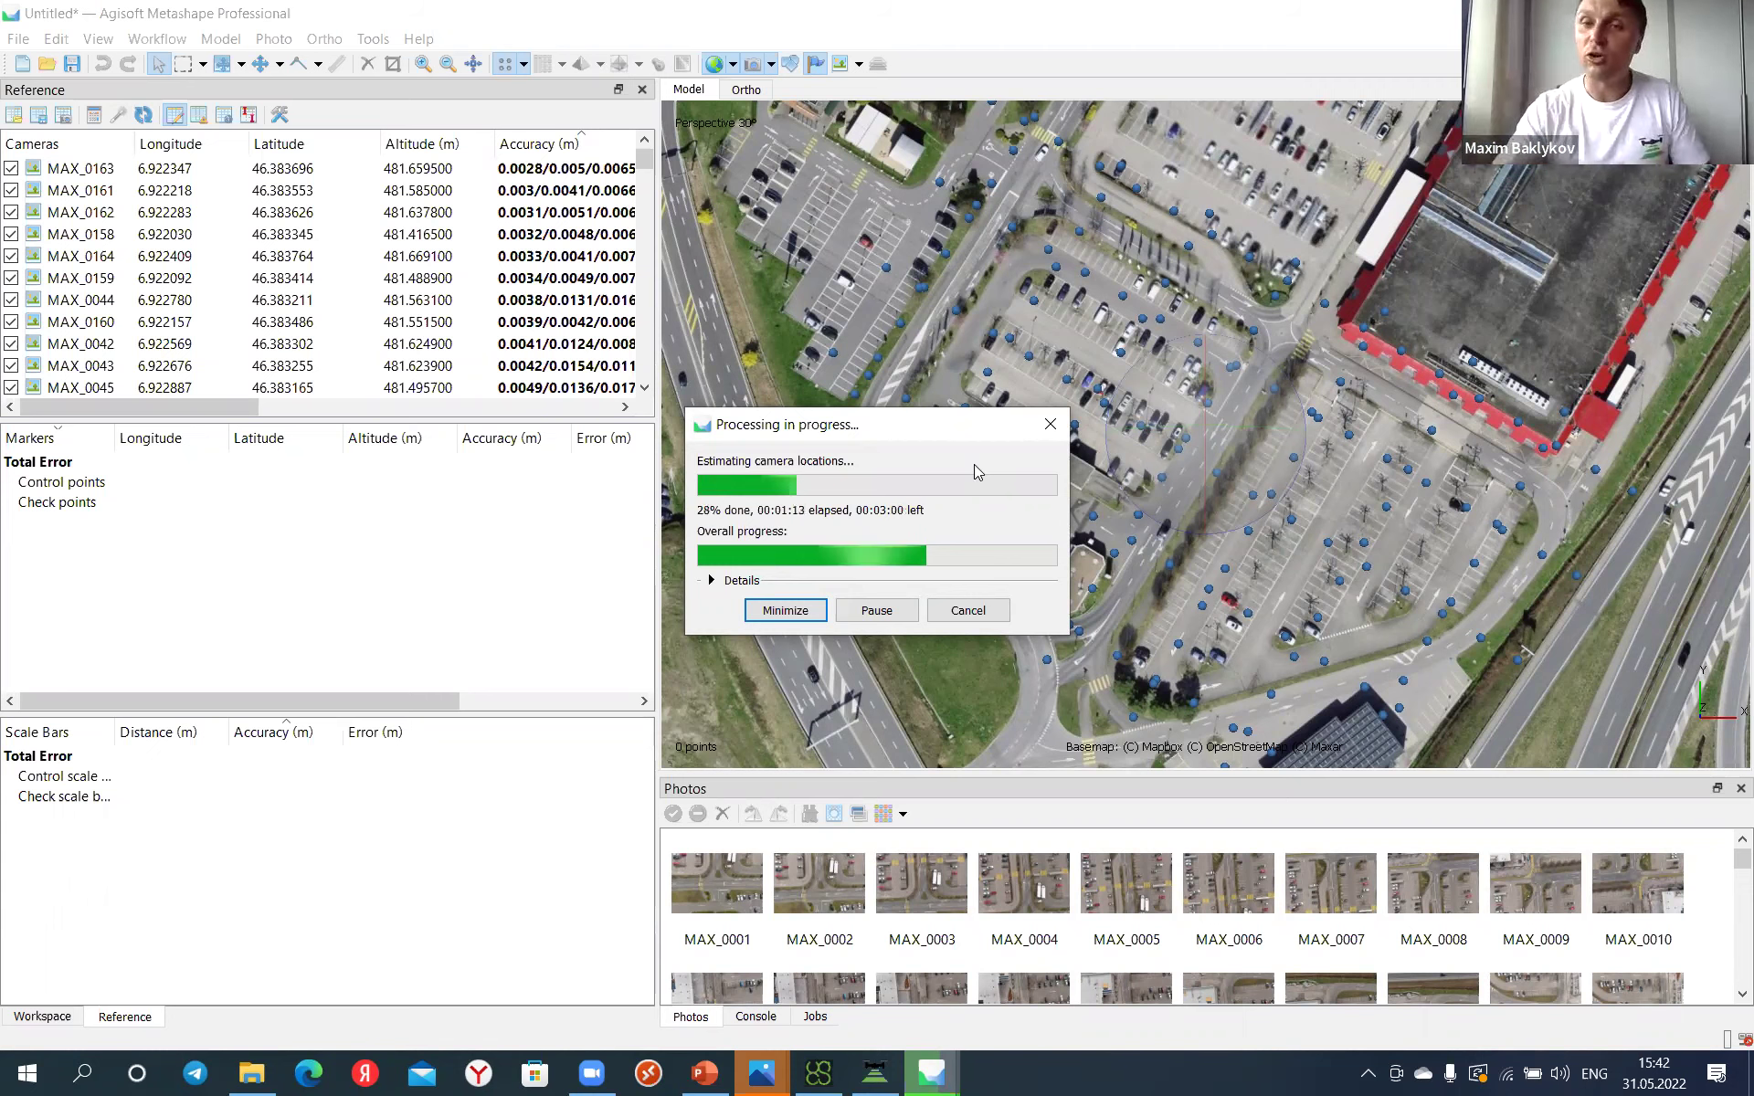
Step: Switch to the Yandex browser and open the TOPODRONE blog at topodrone.org/news/
{"action": "left_click", "coordinate": [477, 1073]}
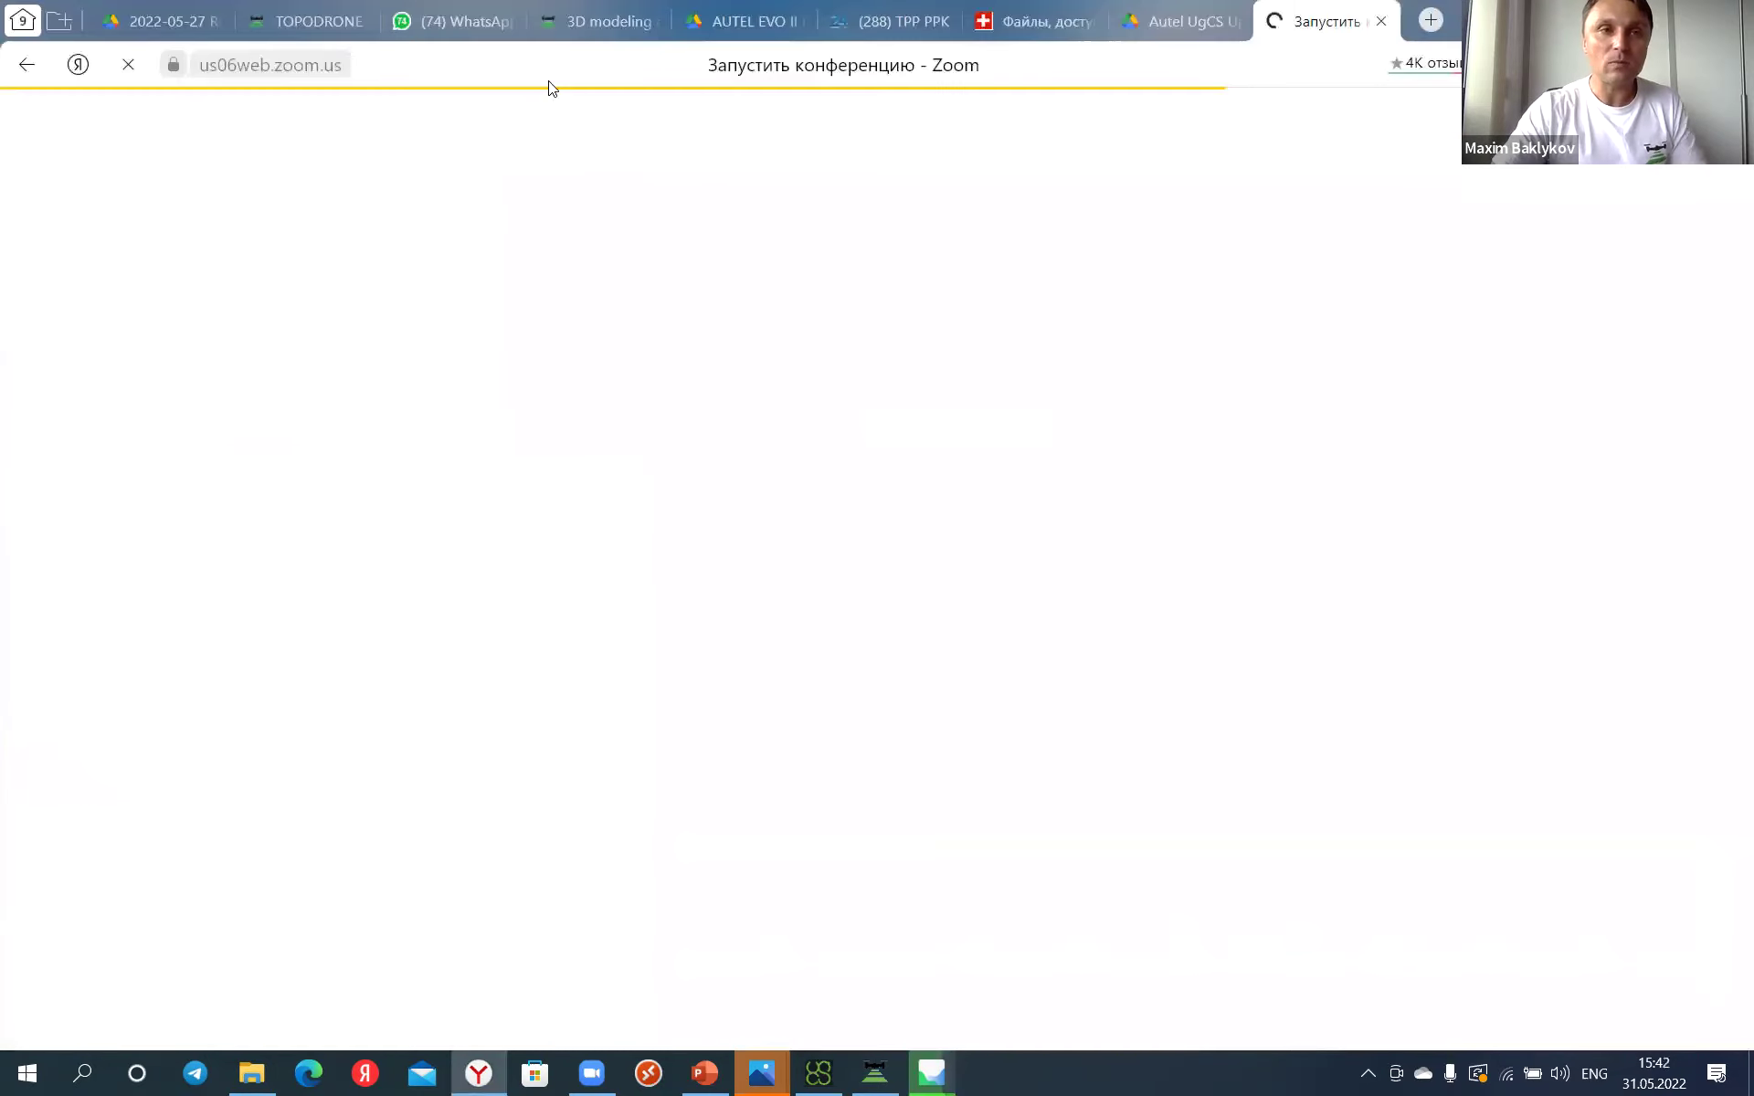
{"action": "left_click", "coordinate": [567, 72]}
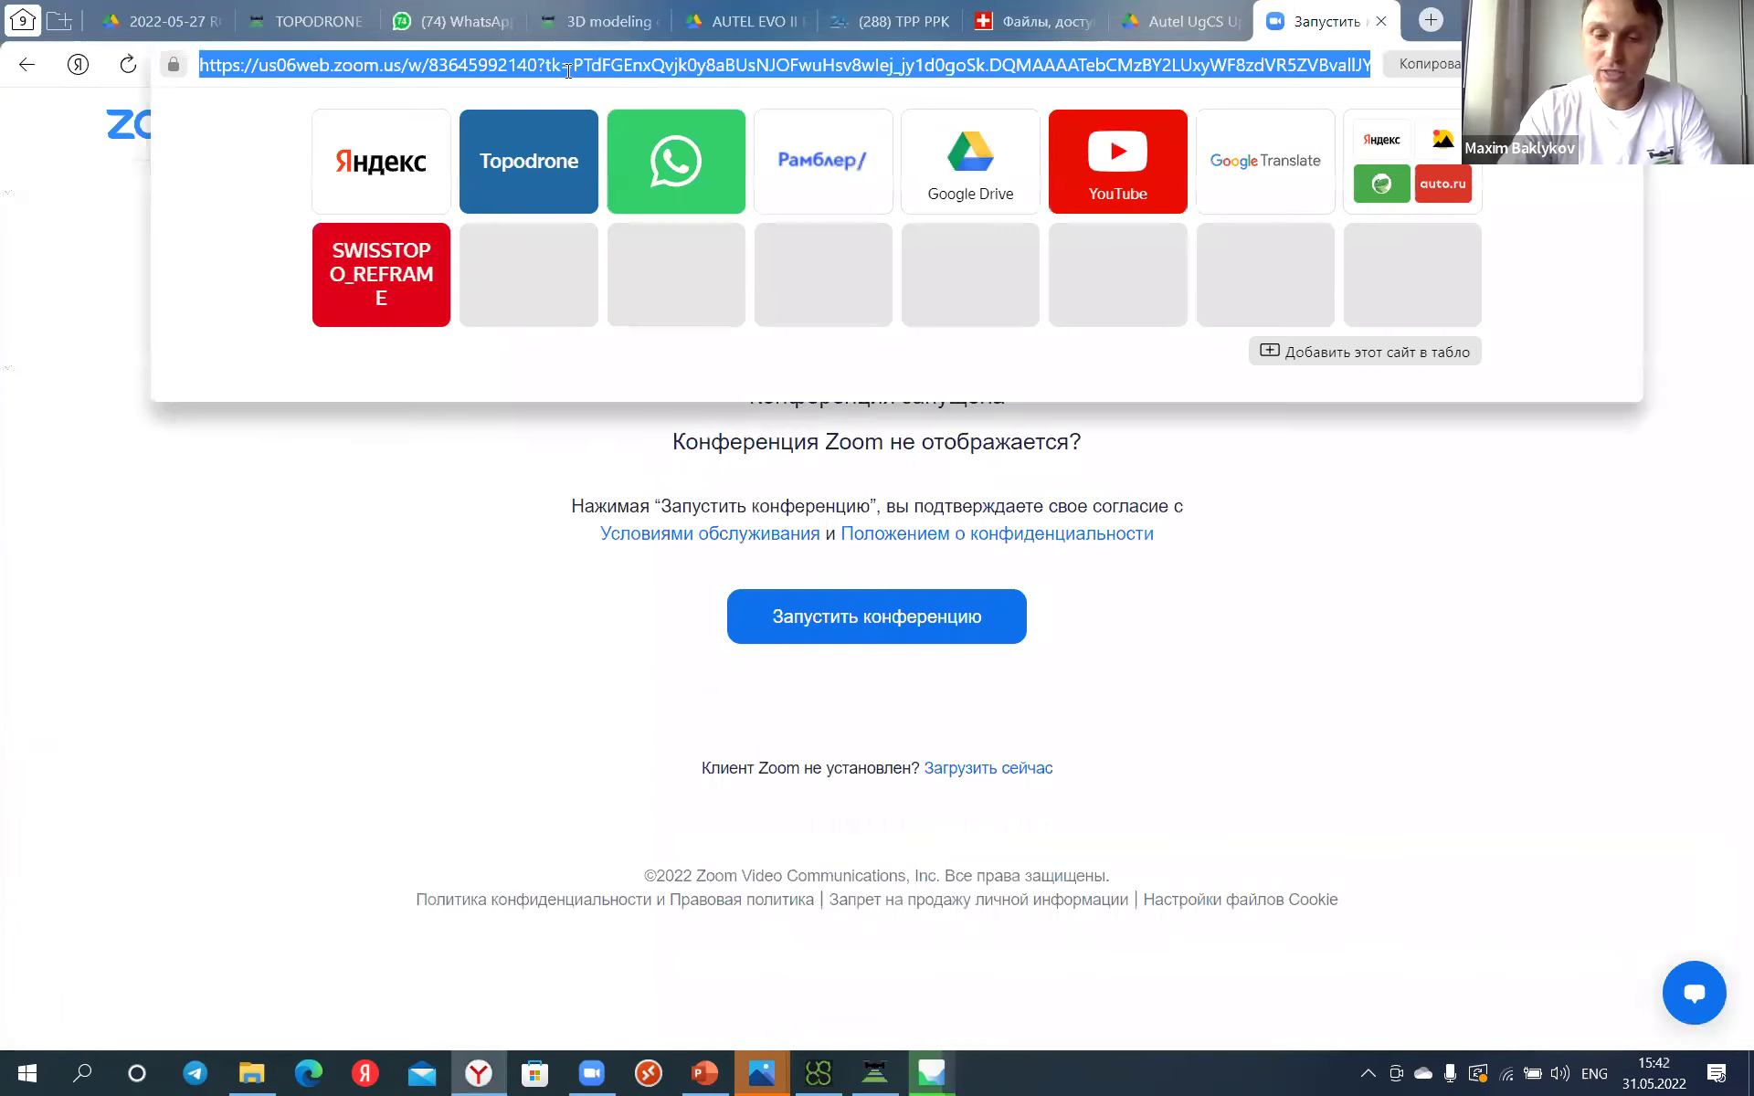
{"action": "type", "text": "topodrone.org"}
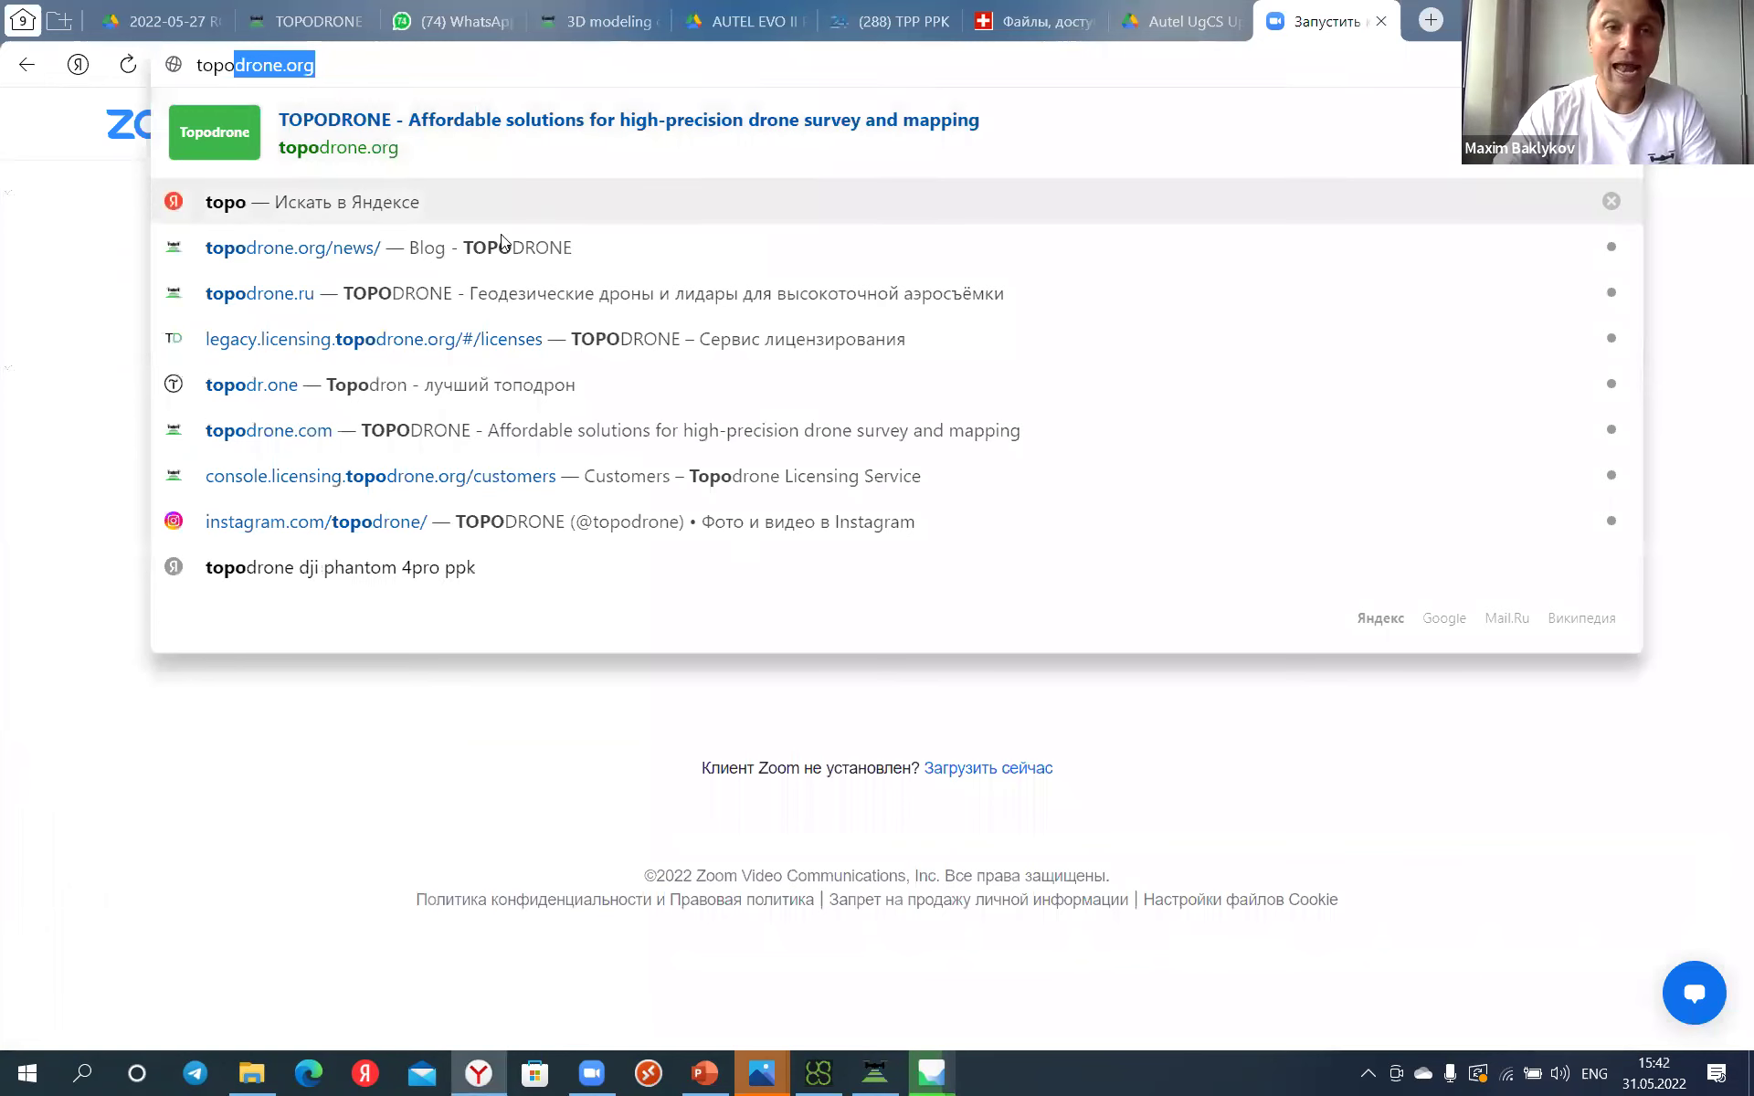
{"action": "left_click", "coordinate": [420, 254]}
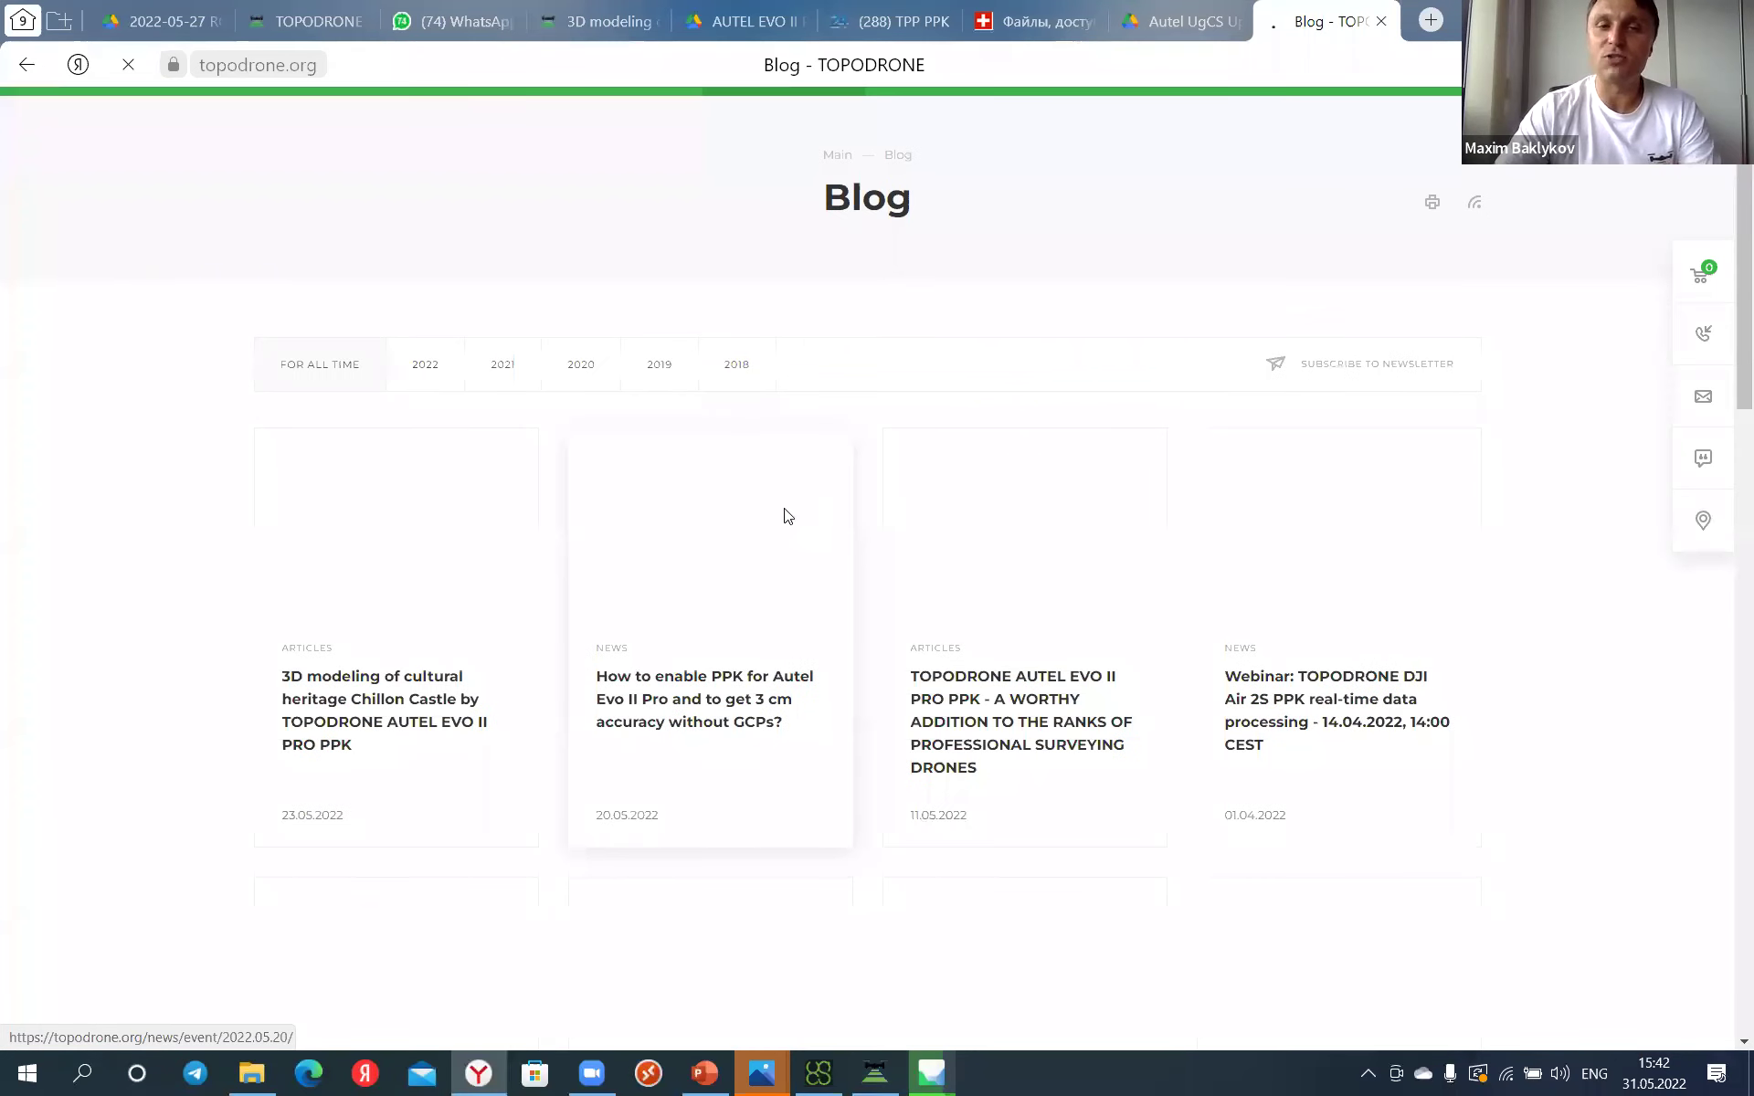
Step: Look through the older blog posts and open the article on correcting rolling shutter distortion with the Topodrone DJI Mavic 2 Pro L1/L2 RTK/PPK
{"action": "scroll", "coordinate": [796, 603], "scroll_direction": "down", "scroll_amount": 2}
{"action": "scroll", "coordinate": [803, 639], "scroll_direction": "down", "scroll_amount": 8}
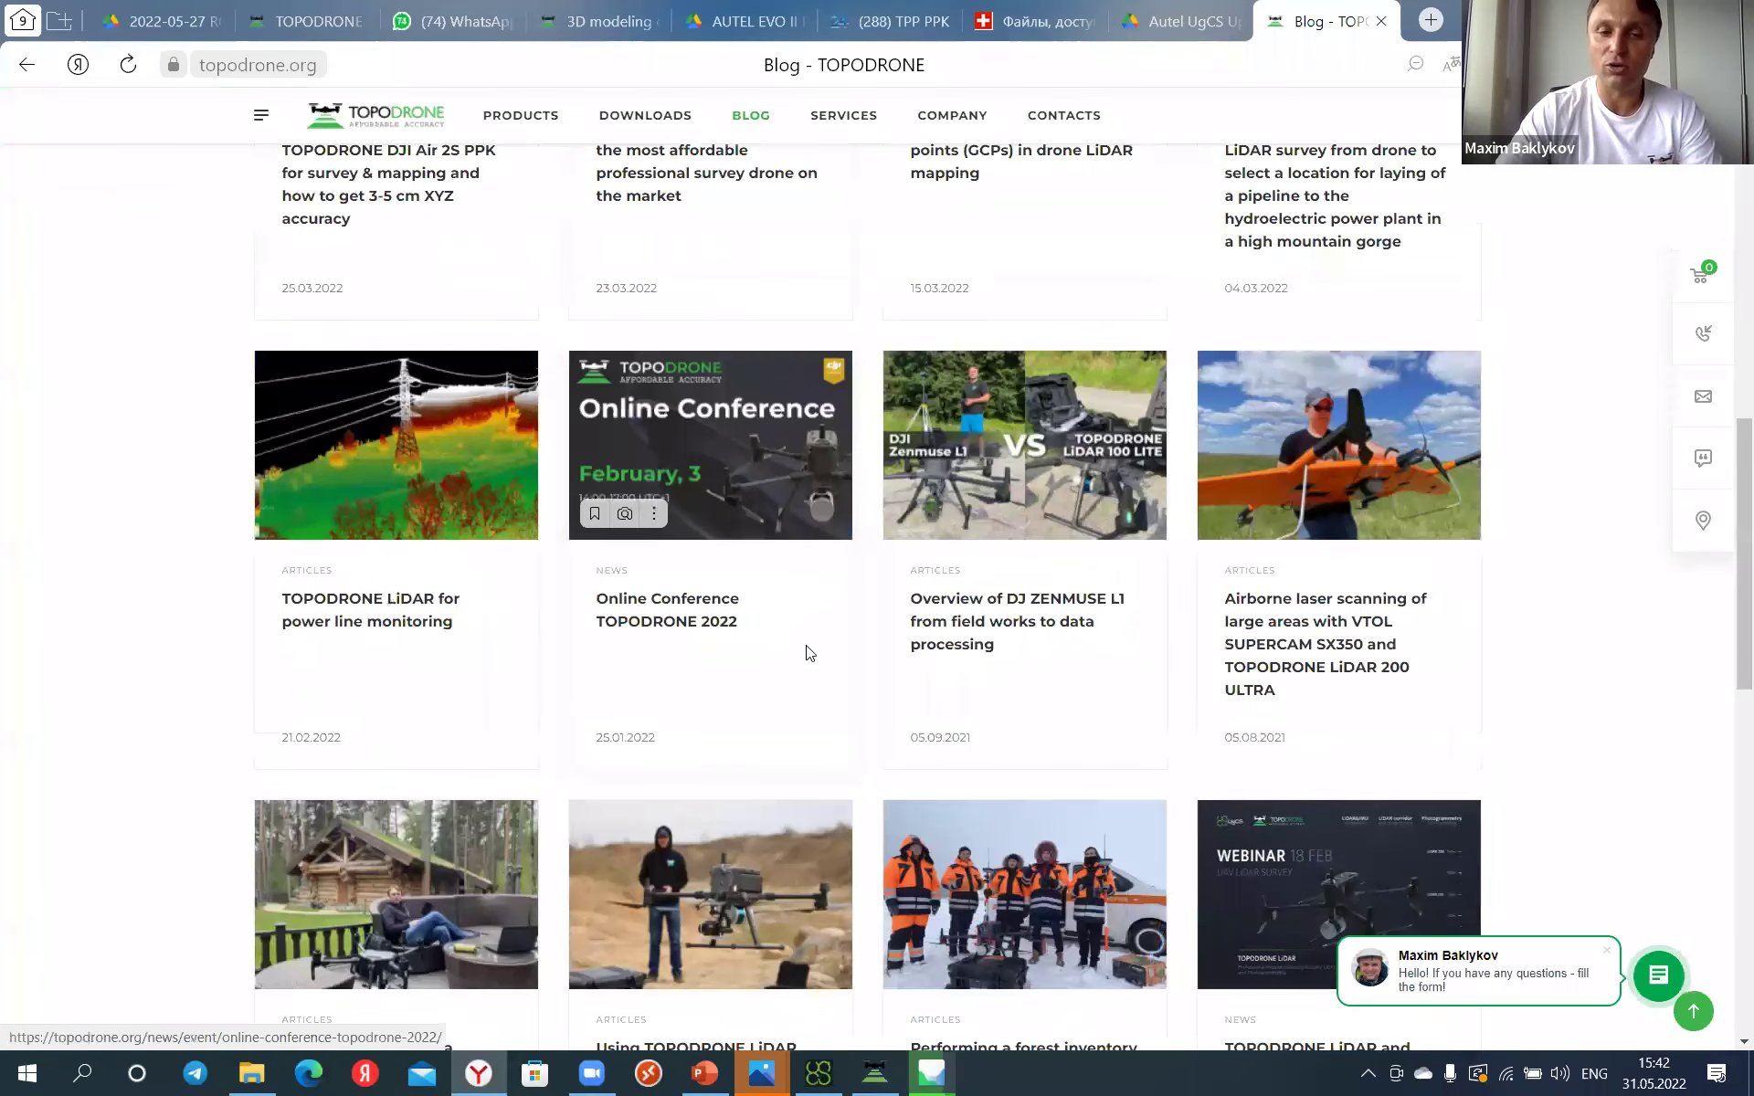
{"action": "scroll", "coordinate": [826, 638], "scroll_direction": "down", "scroll_amount": 5}
{"action": "scroll", "coordinate": [877, 626], "scroll_direction": "down", "scroll_amount": 7}
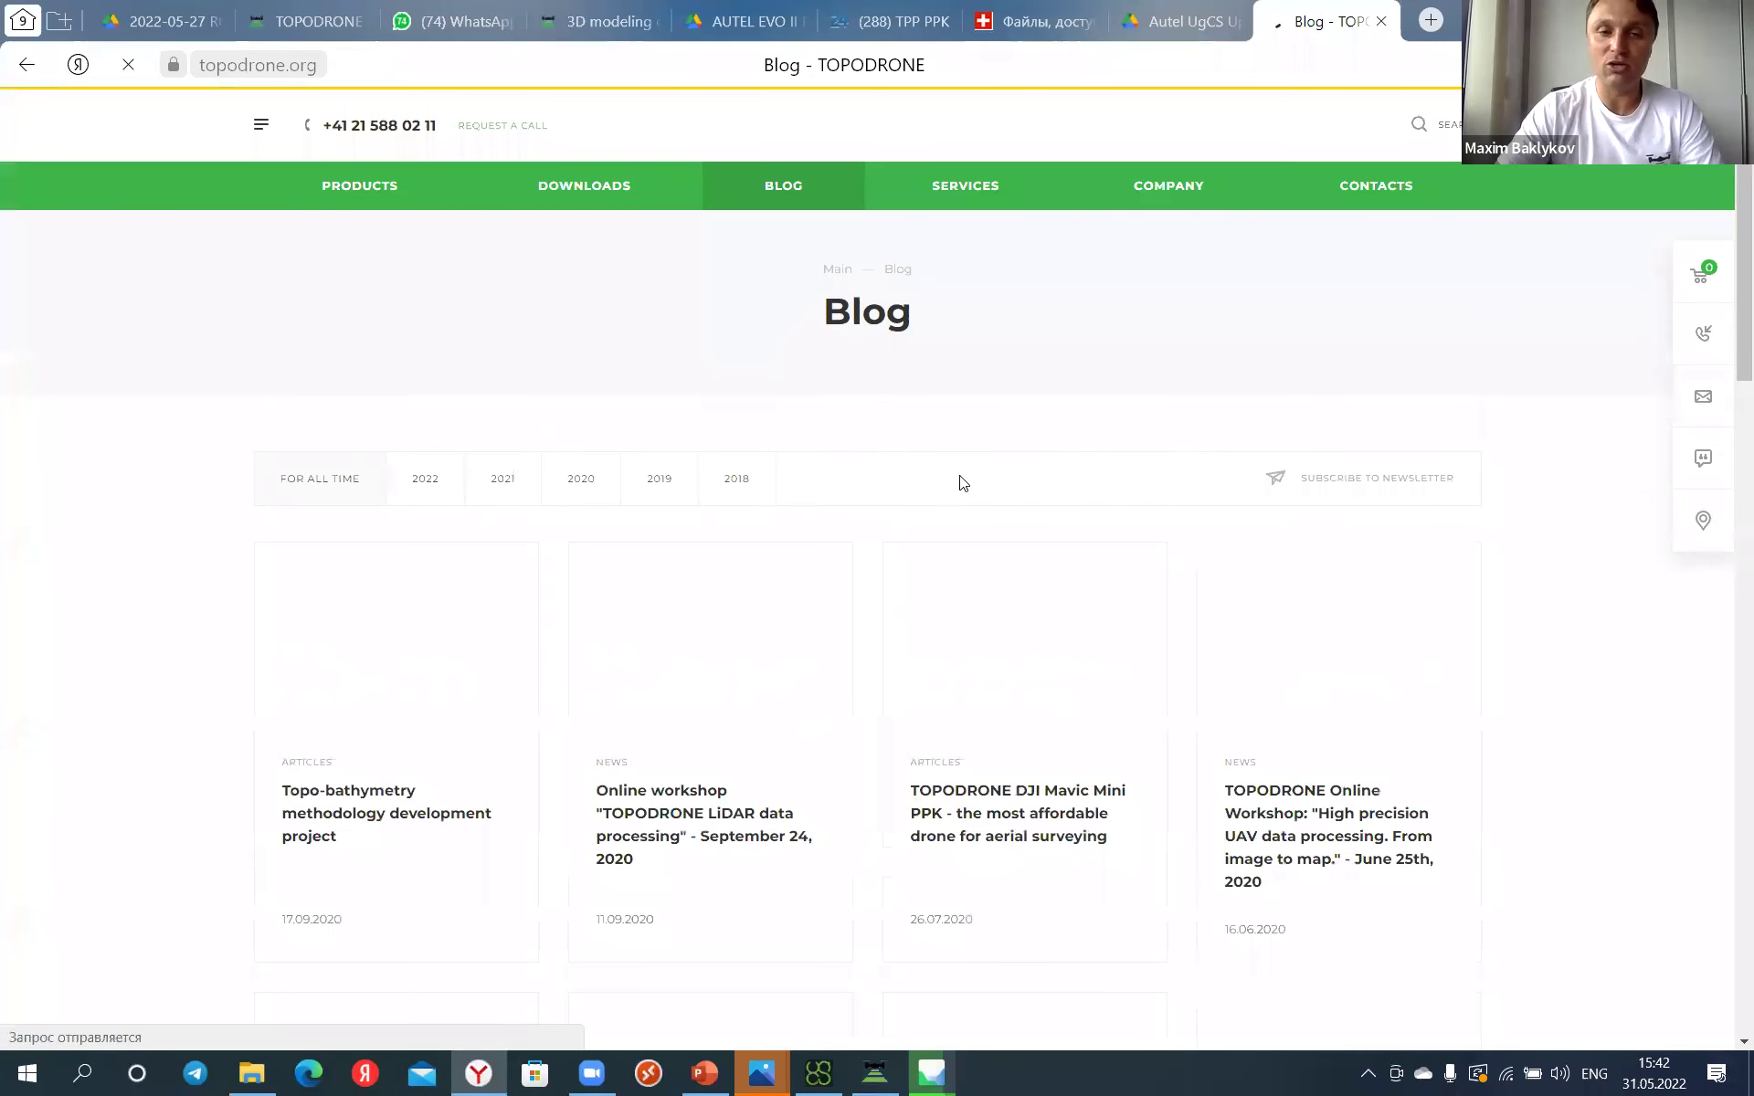
{"action": "scroll", "coordinate": [959, 482], "scroll_direction": "down", "scroll_amount": 5}
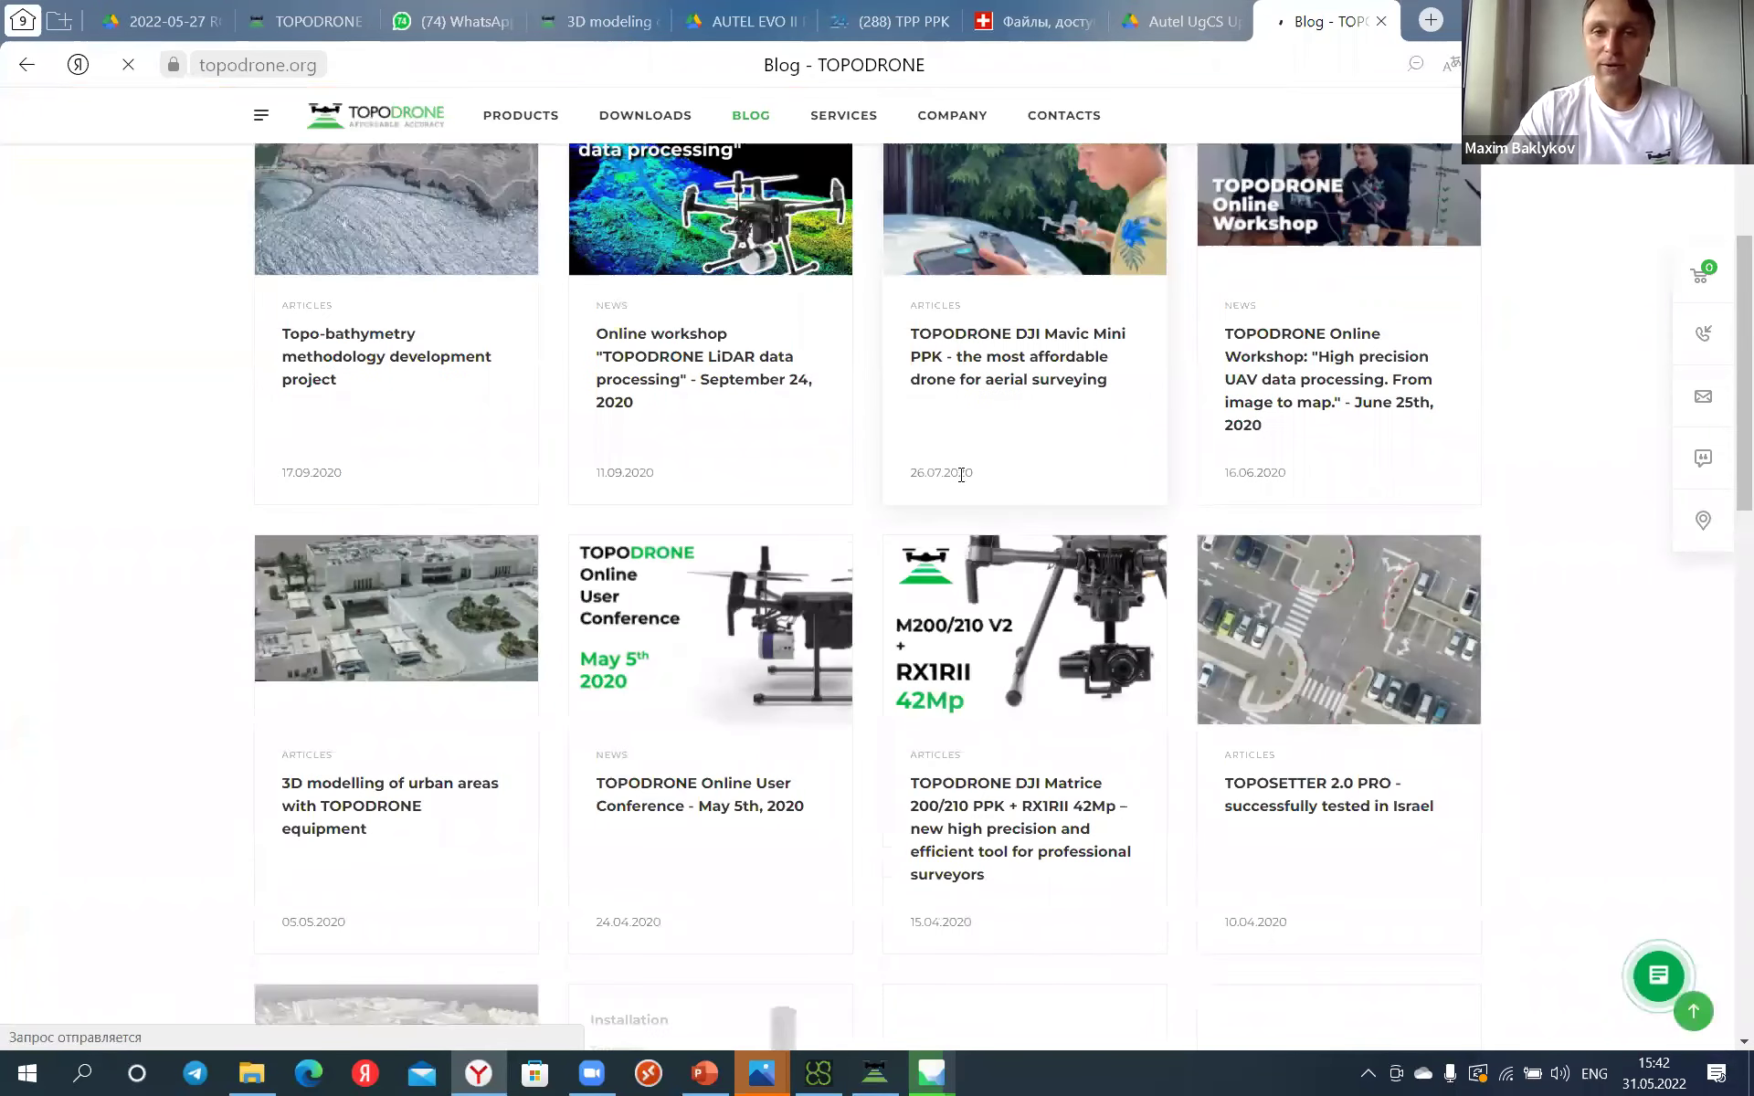
{"action": "scroll", "coordinate": [961, 477], "scroll_direction": "down", "scroll_amount": 5}
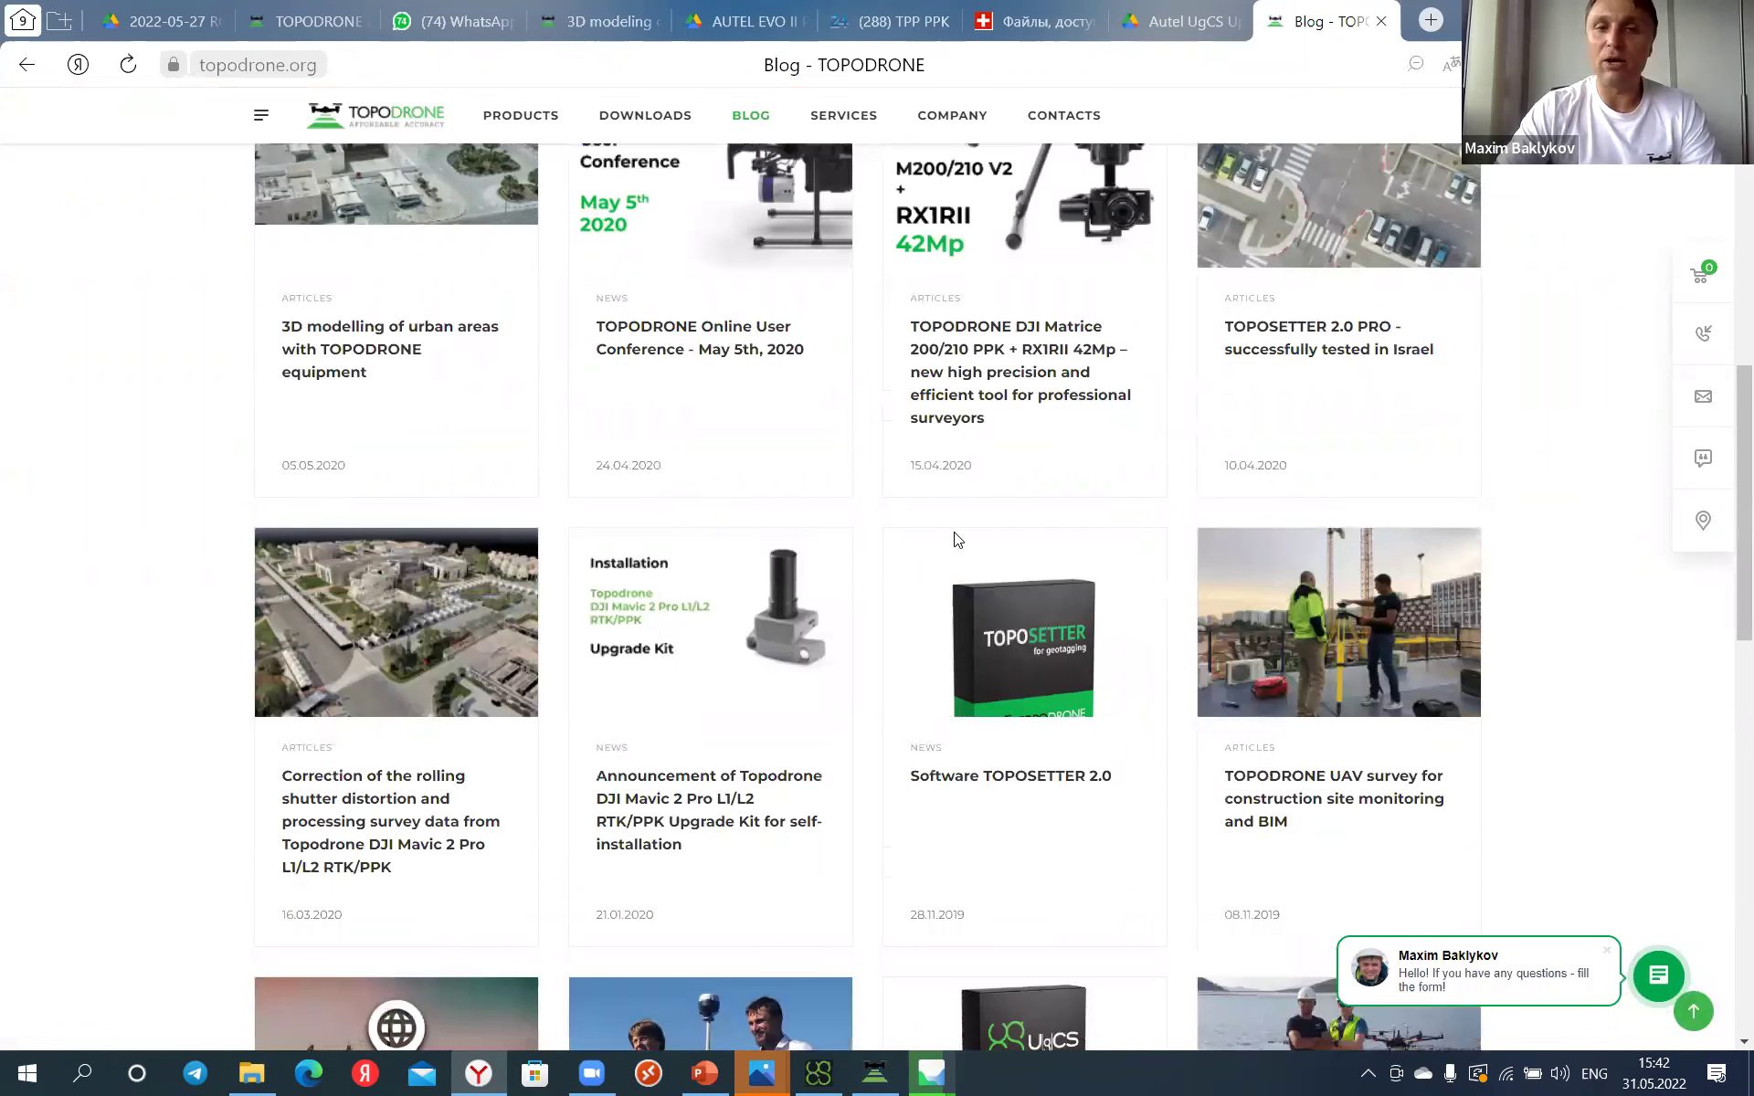
{"action": "scroll", "coordinate": [930, 656], "scroll_direction": "down", "scroll_amount": 2}
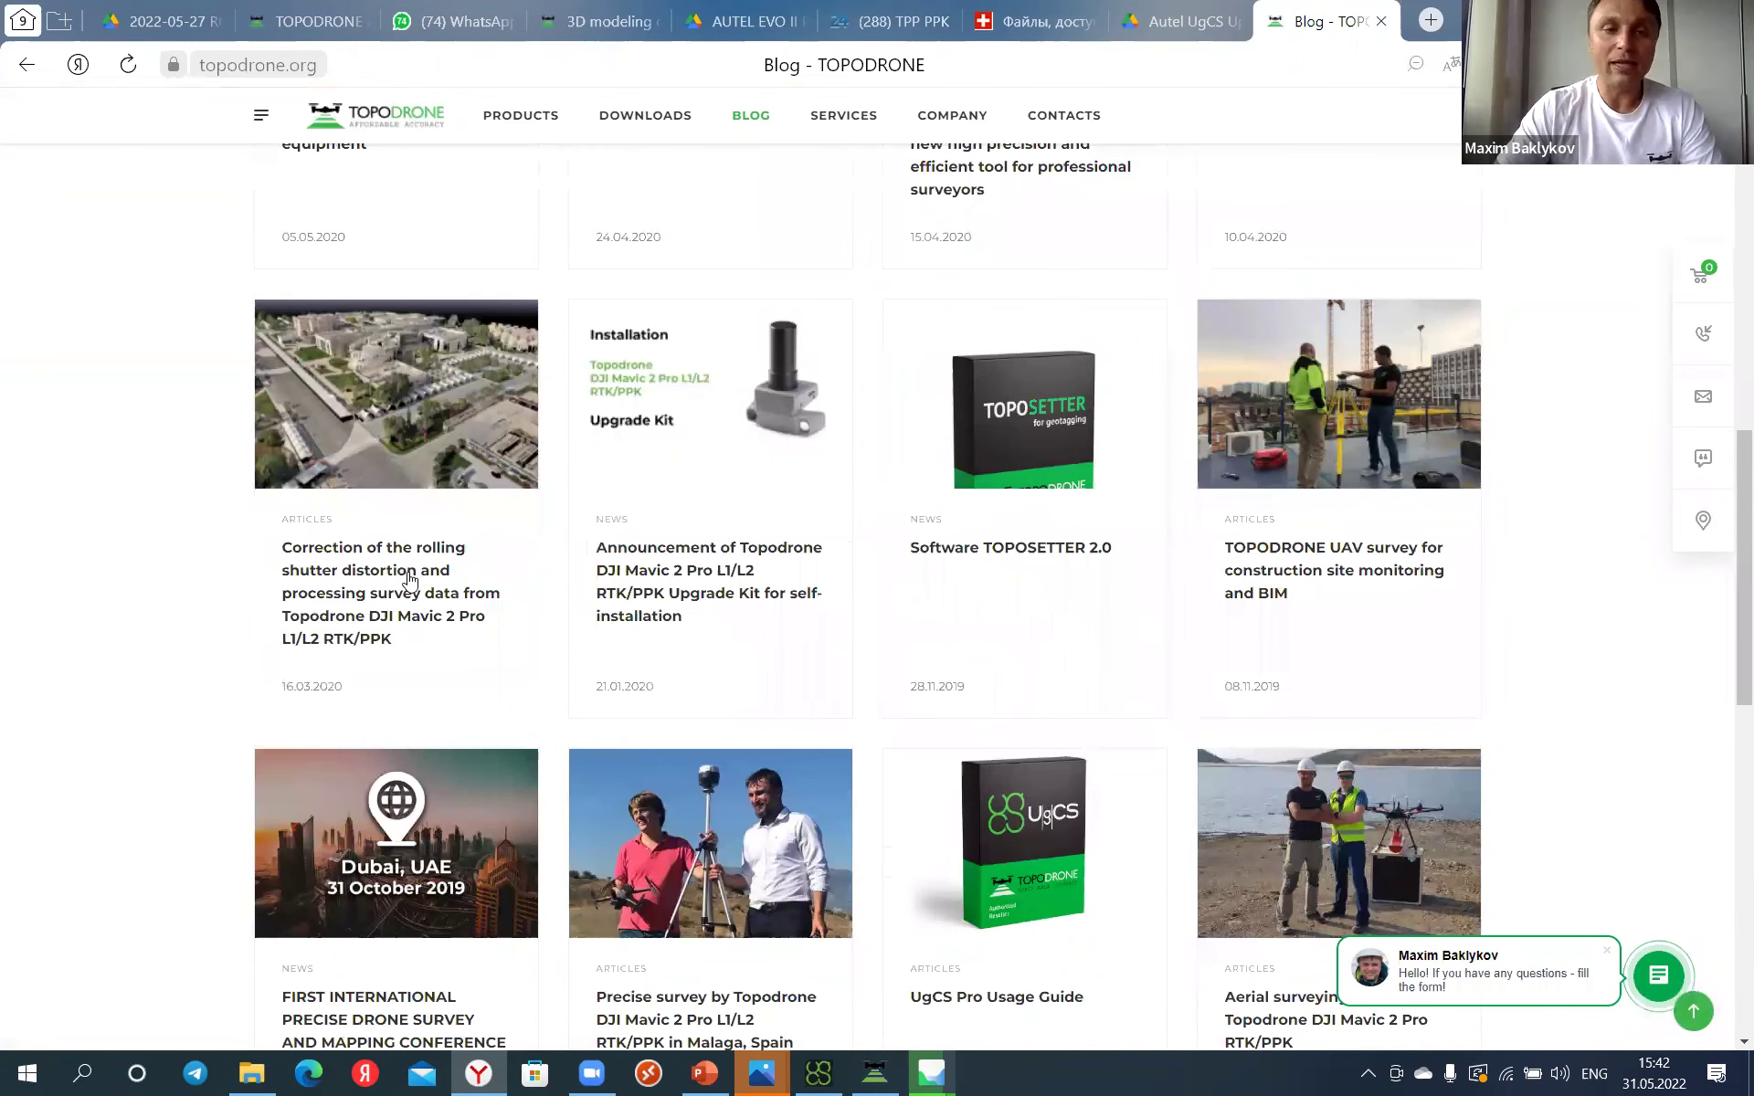
{"action": "left_click", "coordinate": [522, 592]}
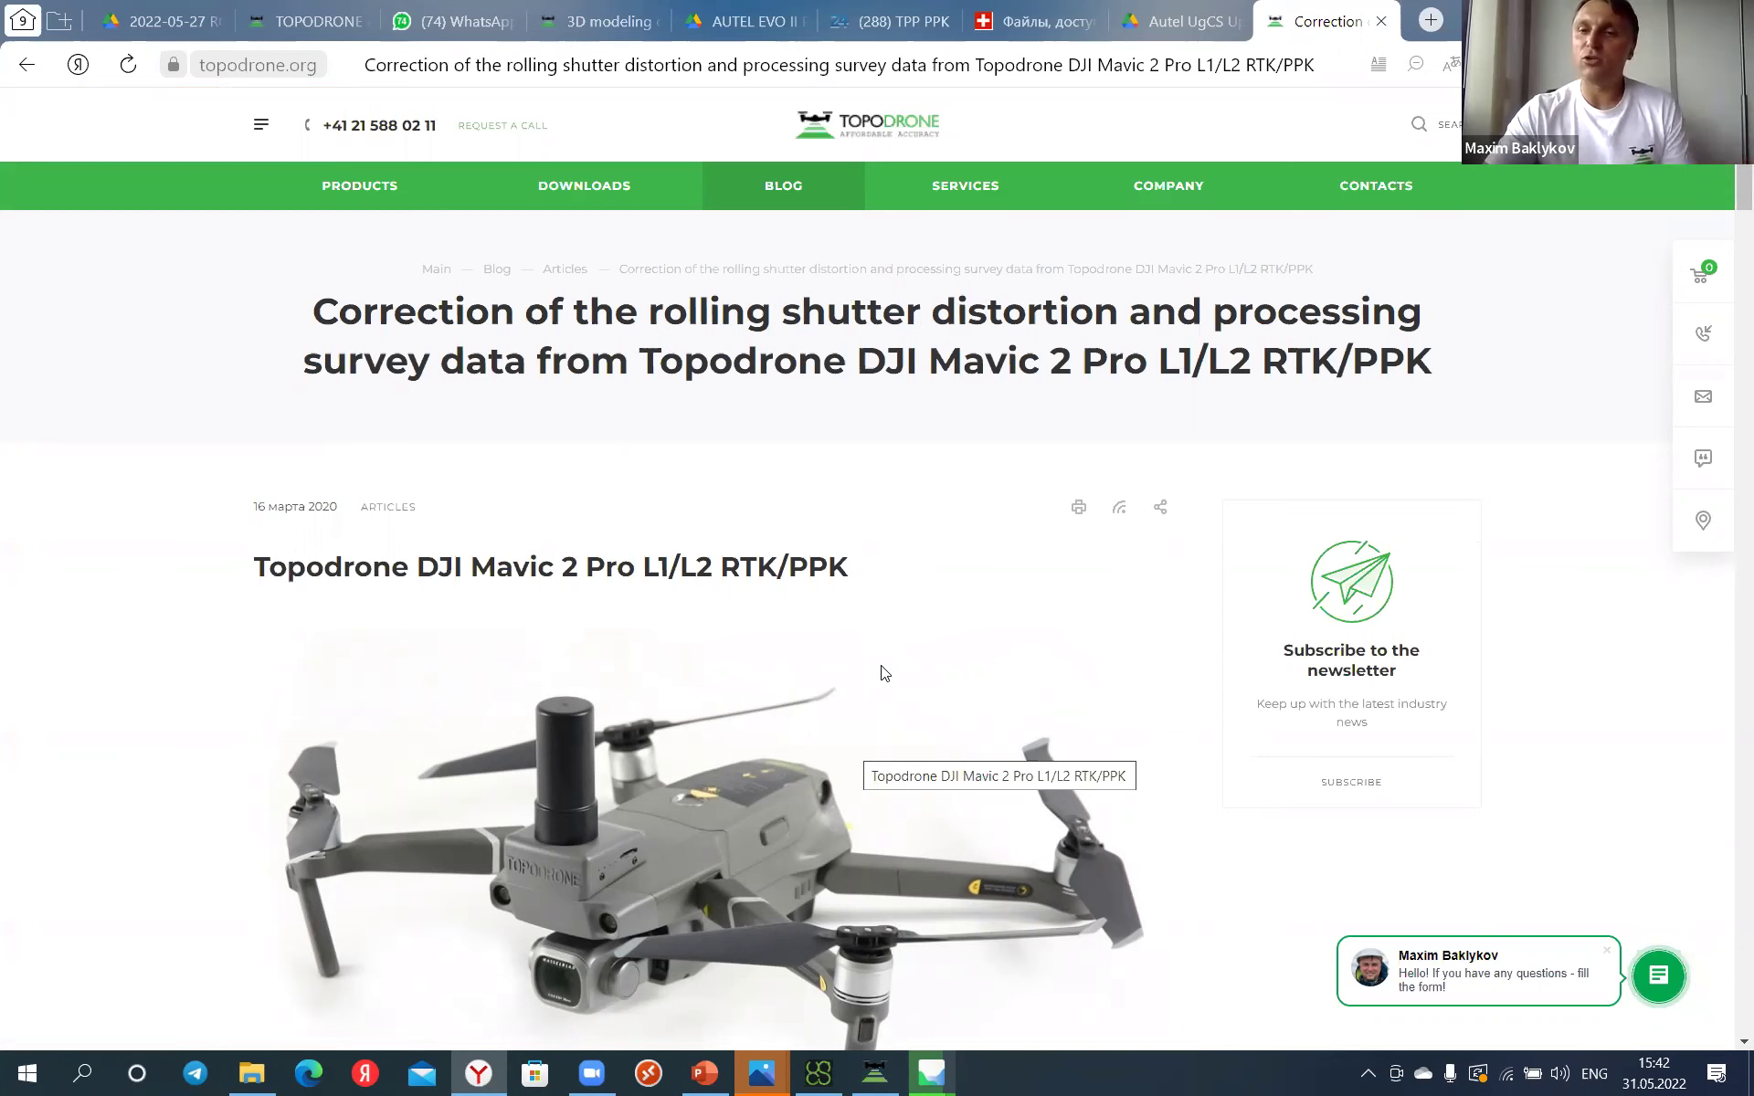
Step: Read the article's introduction and examine its illustration of global and rolling camera shutter operation
{"action": "scroll", "coordinate": [907, 618], "scroll_direction": "down", "scroll_amount": 1}
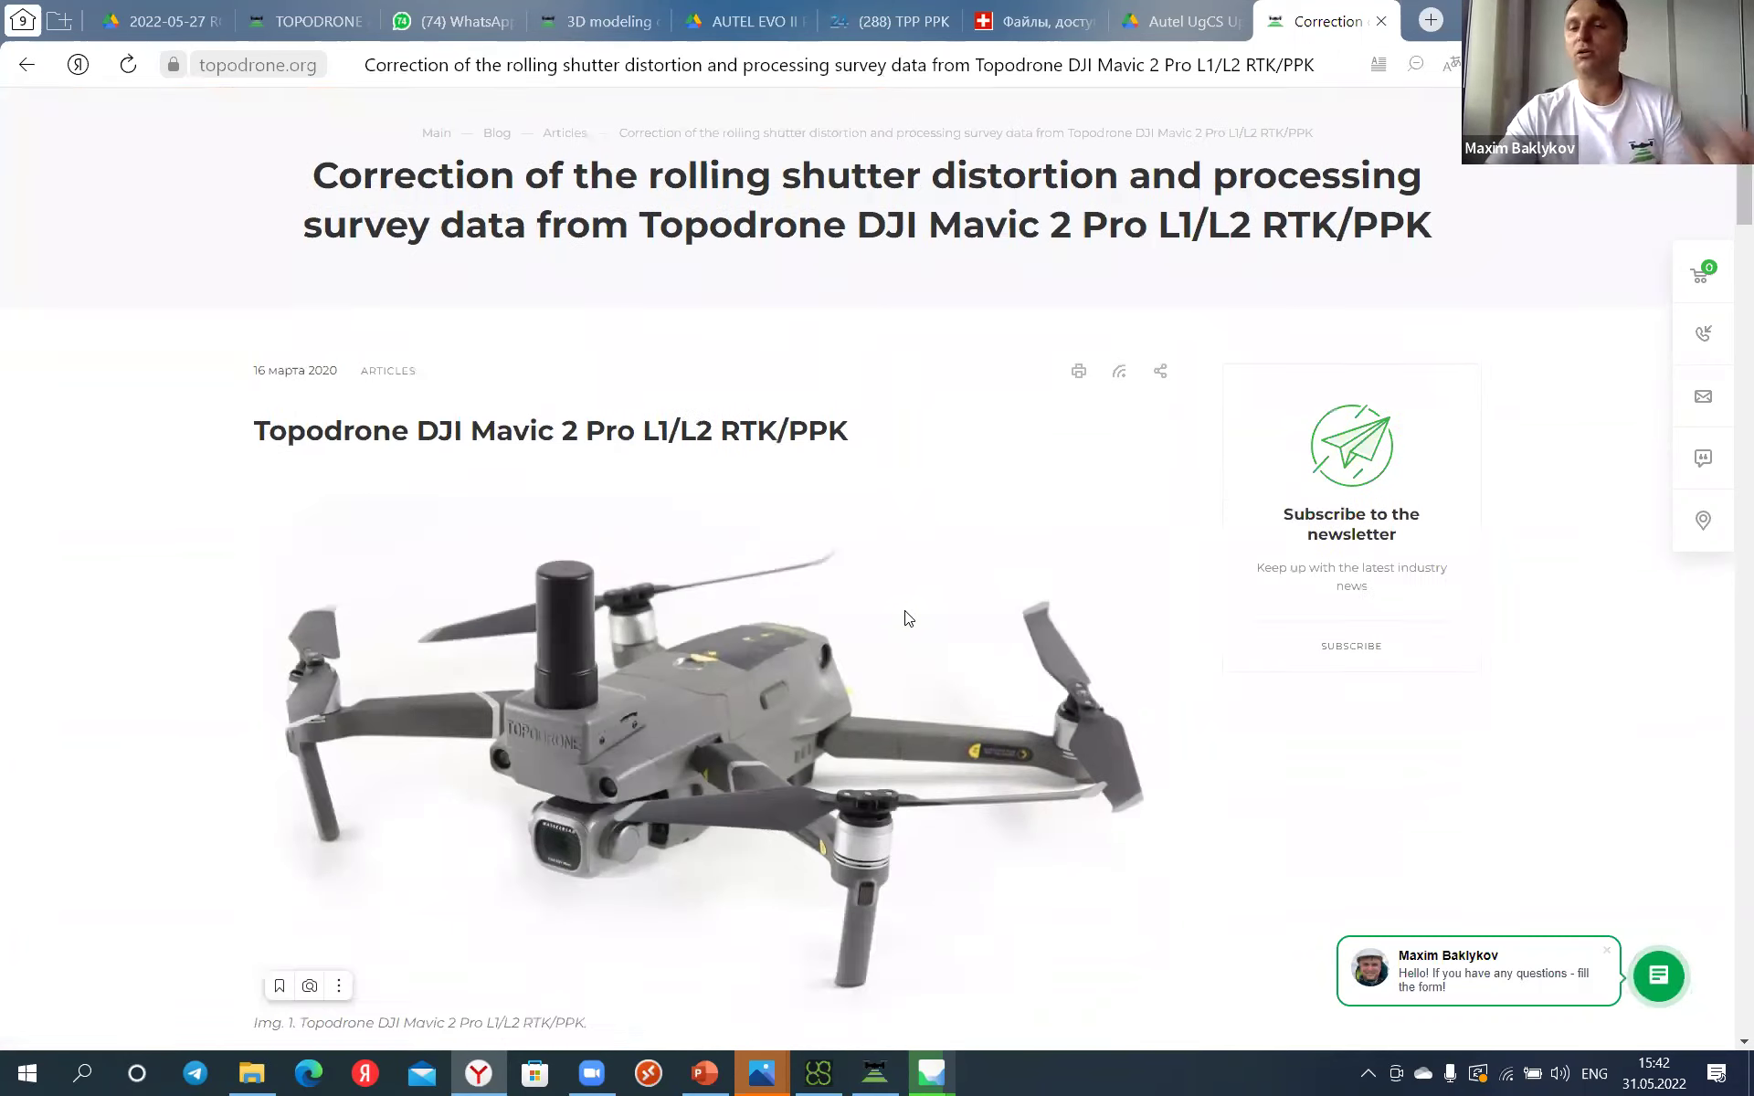
{"action": "scroll", "coordinate": [907, 618], "scroll_direction": "down", "scroll_amount": 1}
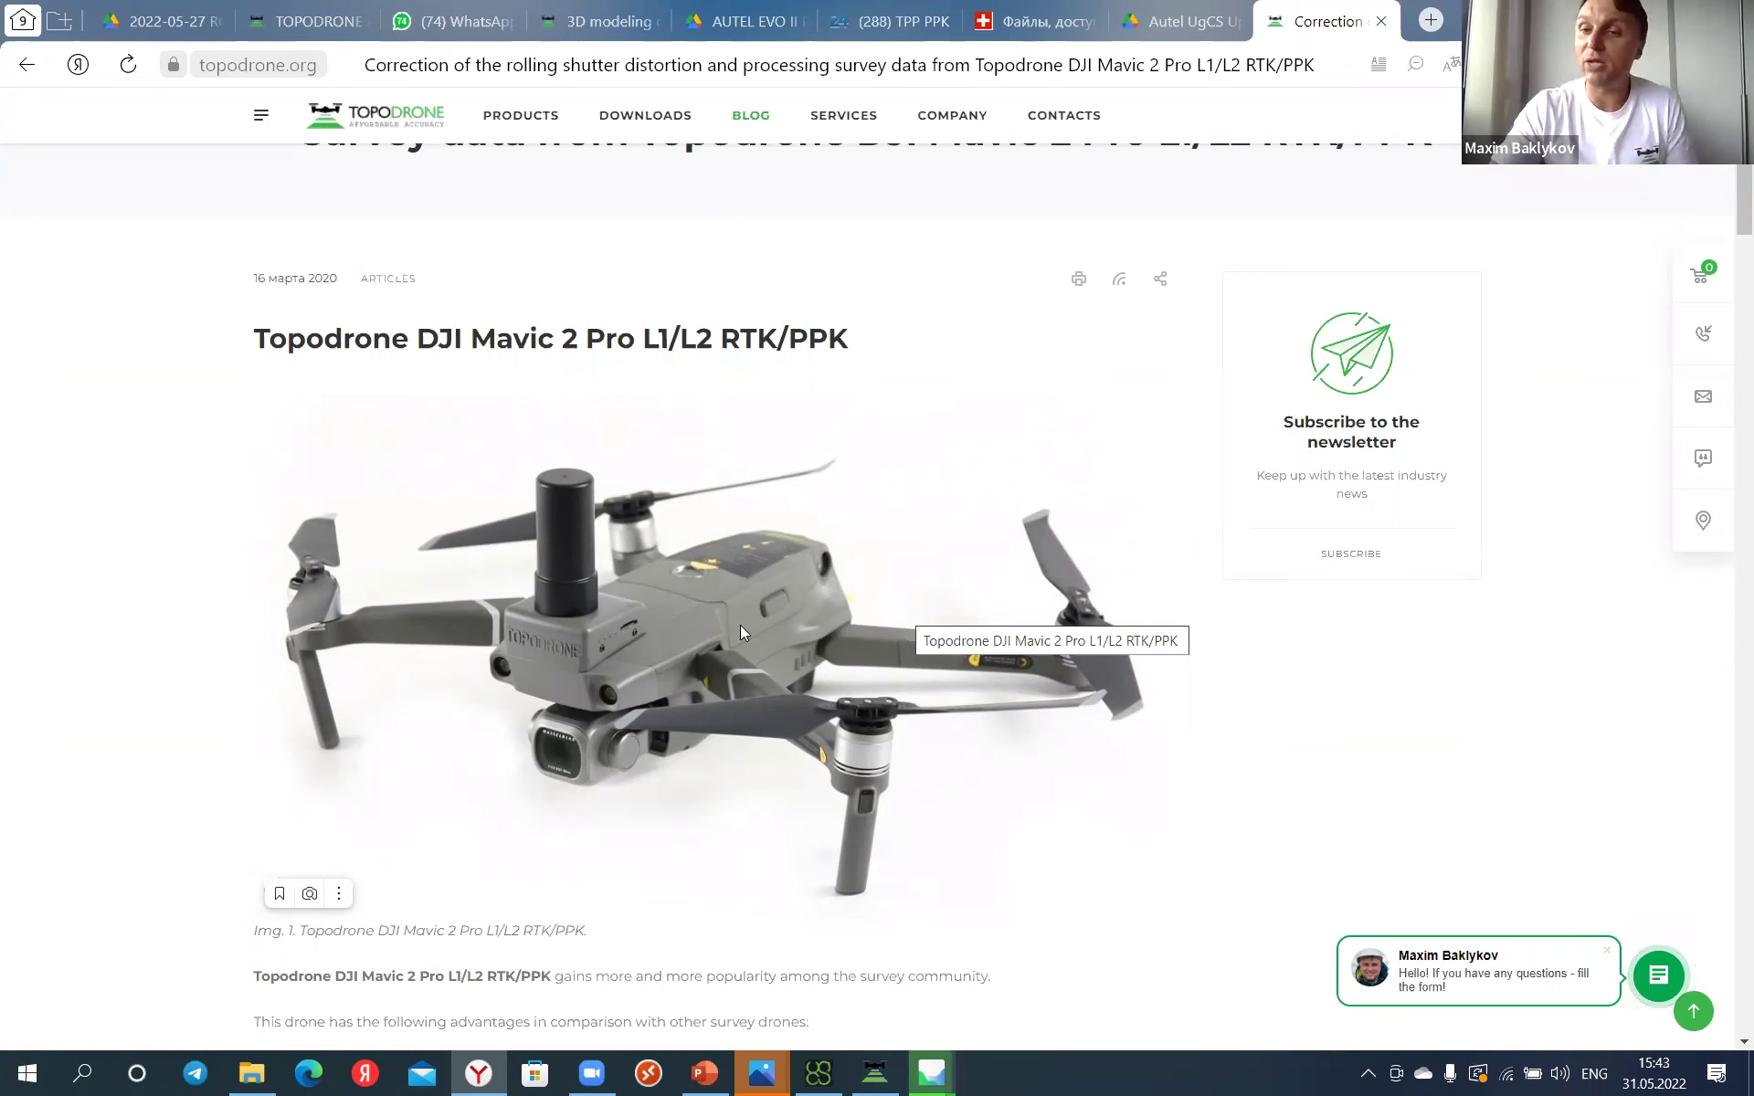
{"action": "scroll", "coordinate": [740, 630], "scroll_direction": "down", "scroll_amount": 10}
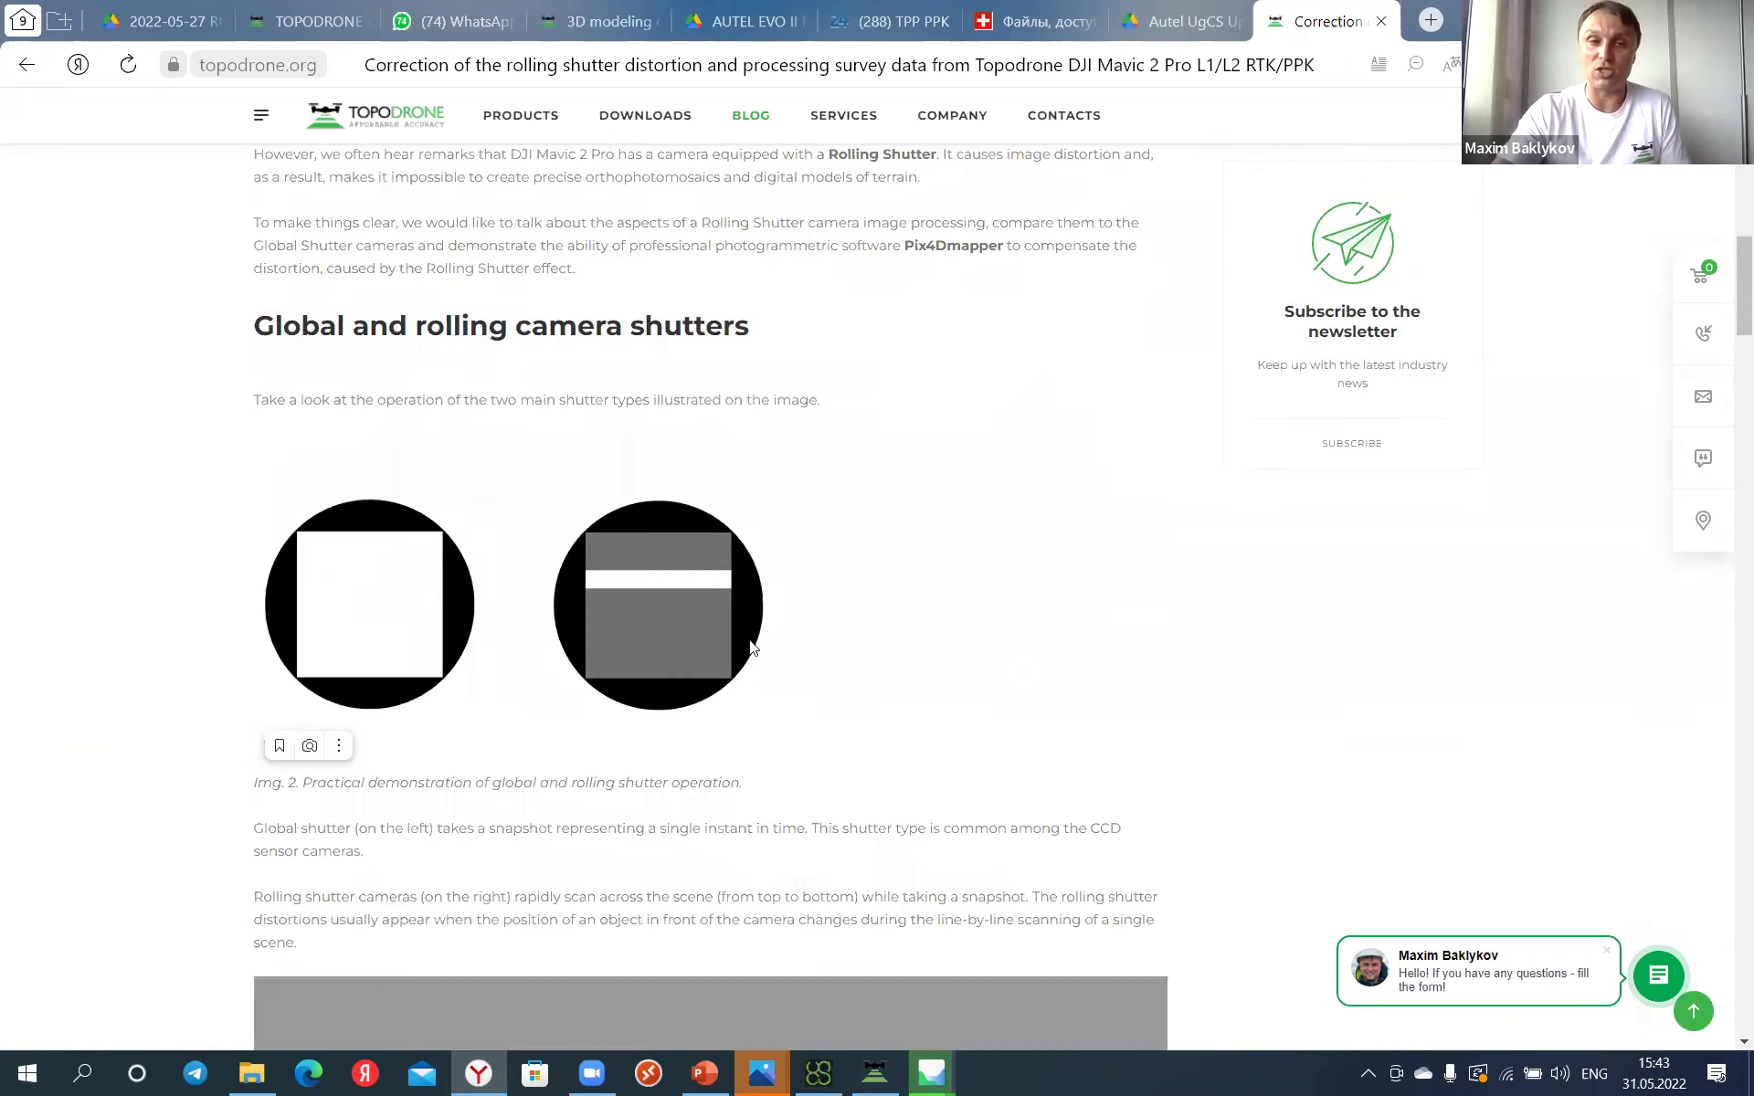
{"action": "scroll", "coordinate": [747, 630], "scroll_direction": "down", "scroll_amount": 1}
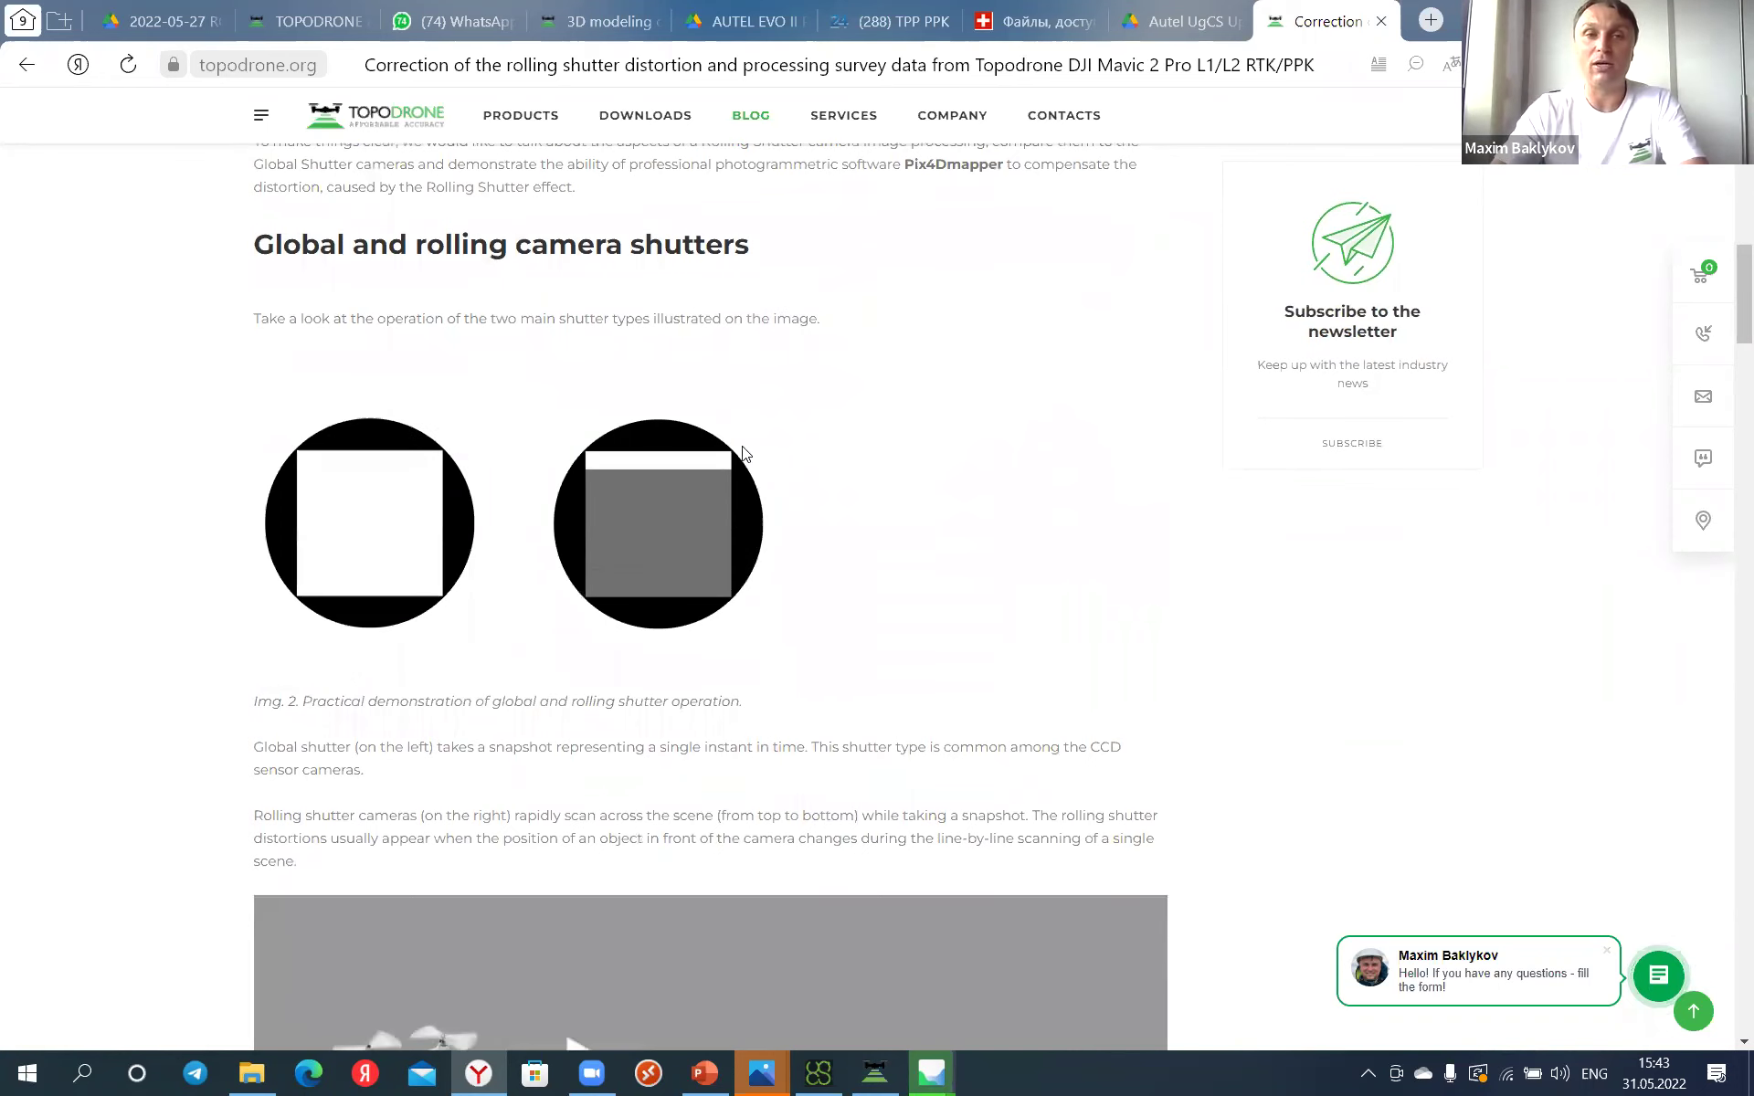
{"action": "scroll", "coordinate": [743, 475], "scroll_direction": "up", "scroll_amount": 10}
{"action": "scroll", "coordinate": [755, 550], "scroll_direction": "down", "scroll_amount": 10}
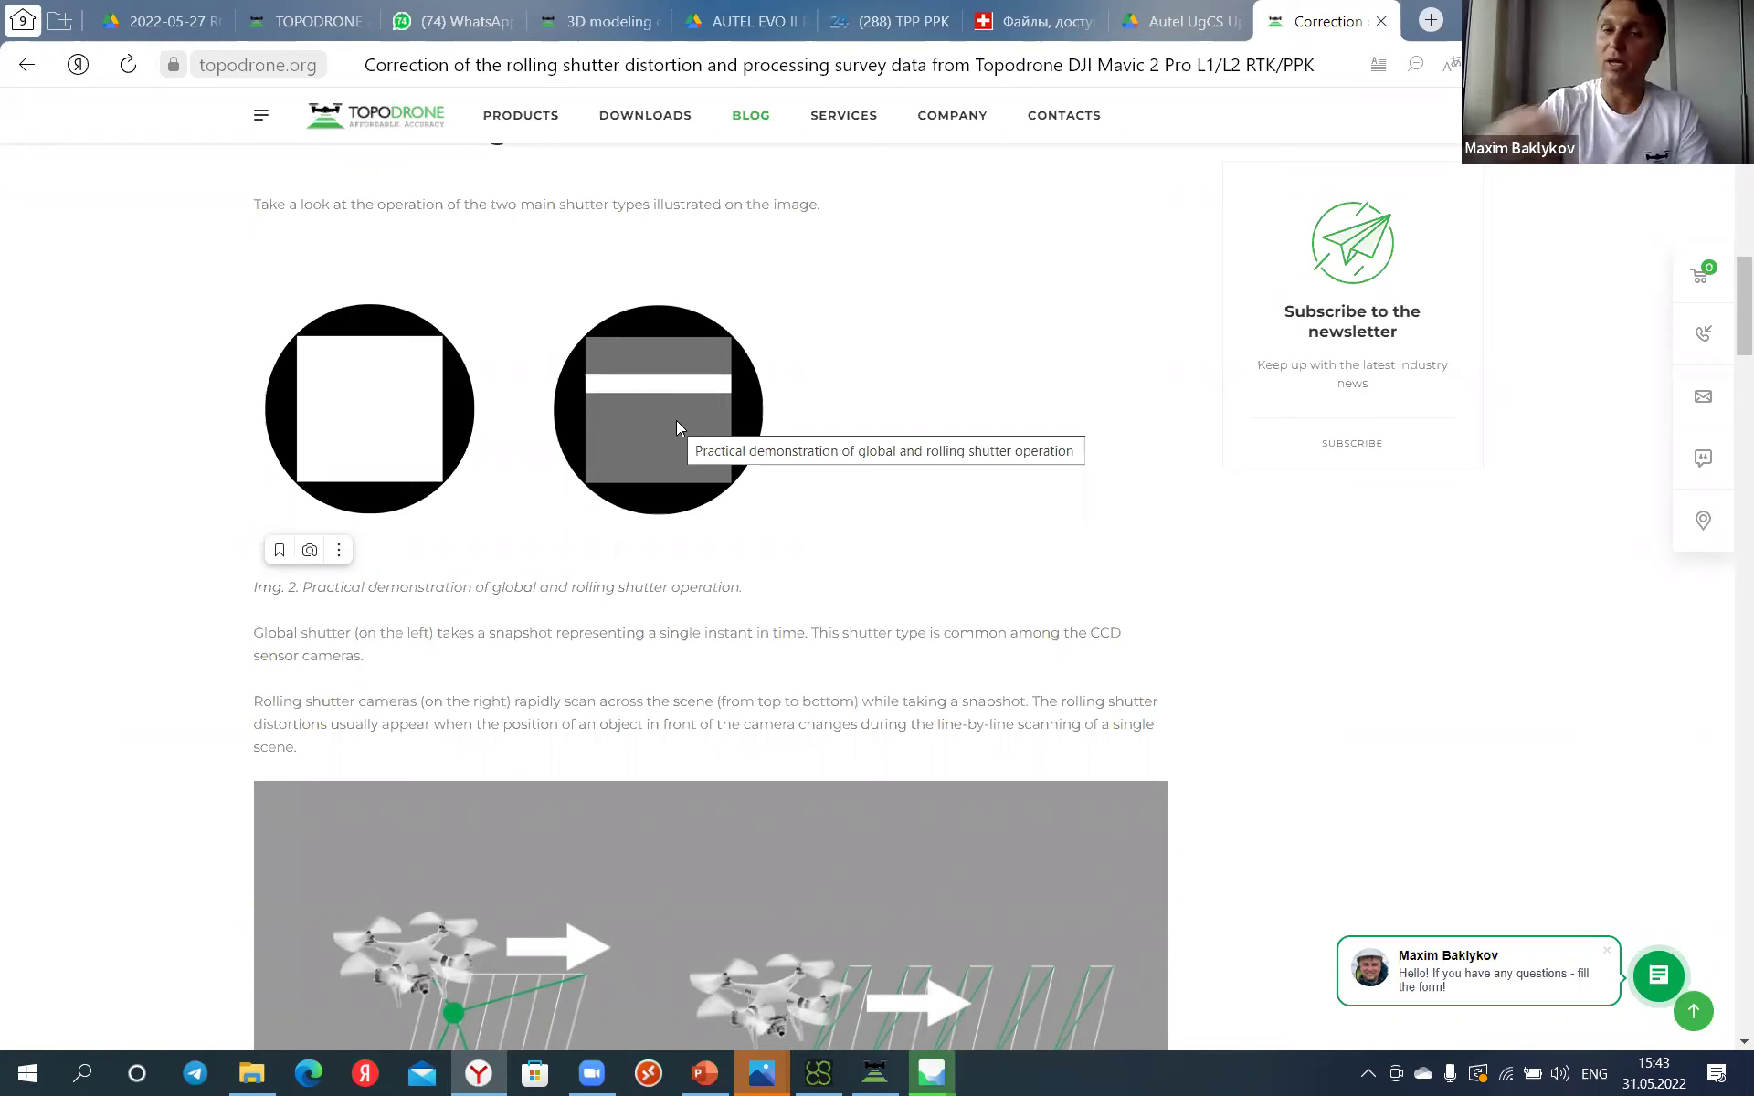
{"action": "scroll", "coordinate": [614, 722], "scroll_direction": "down", "scroll_amount": 1}
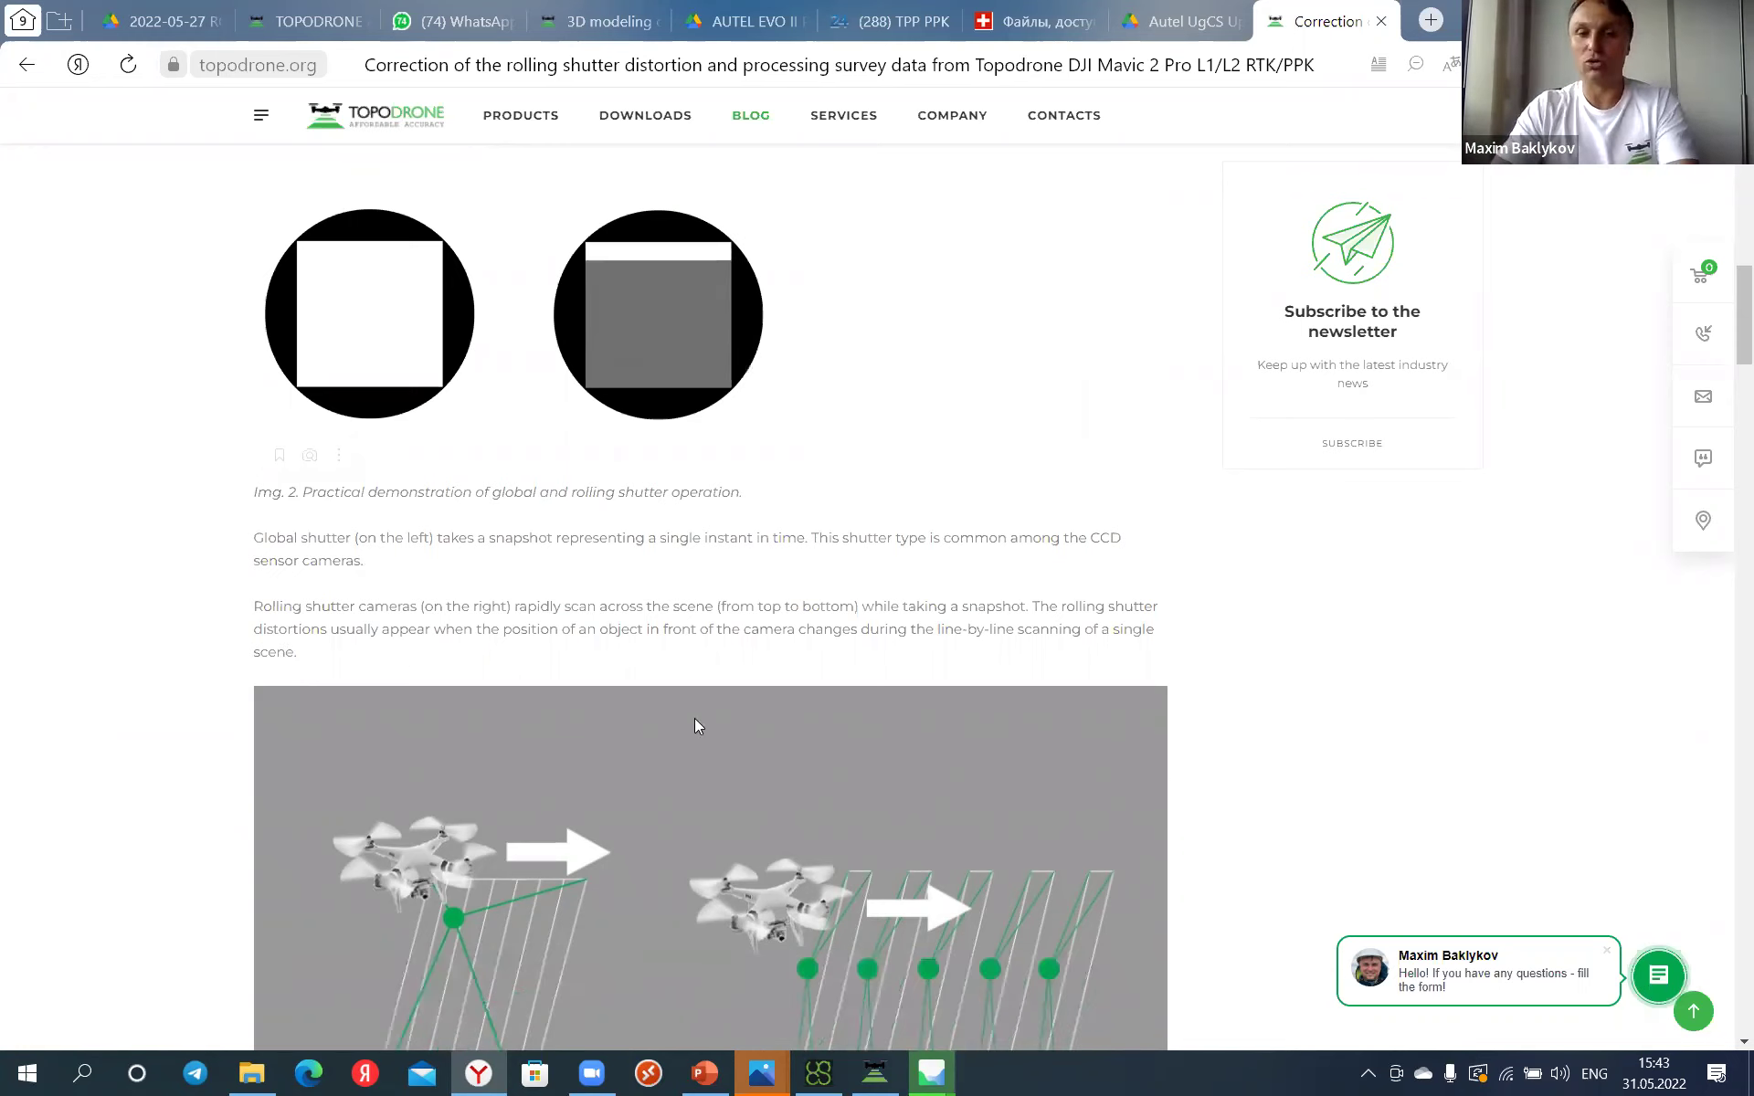
Step: Examine the line-by-line scene scanning illustration and the section on rolling shutter compensation in Pix4Dmapper
{"action": "scroll", "coordinate": [1078, 748], "scroll_direction": "down", "scroll_amount": 4}
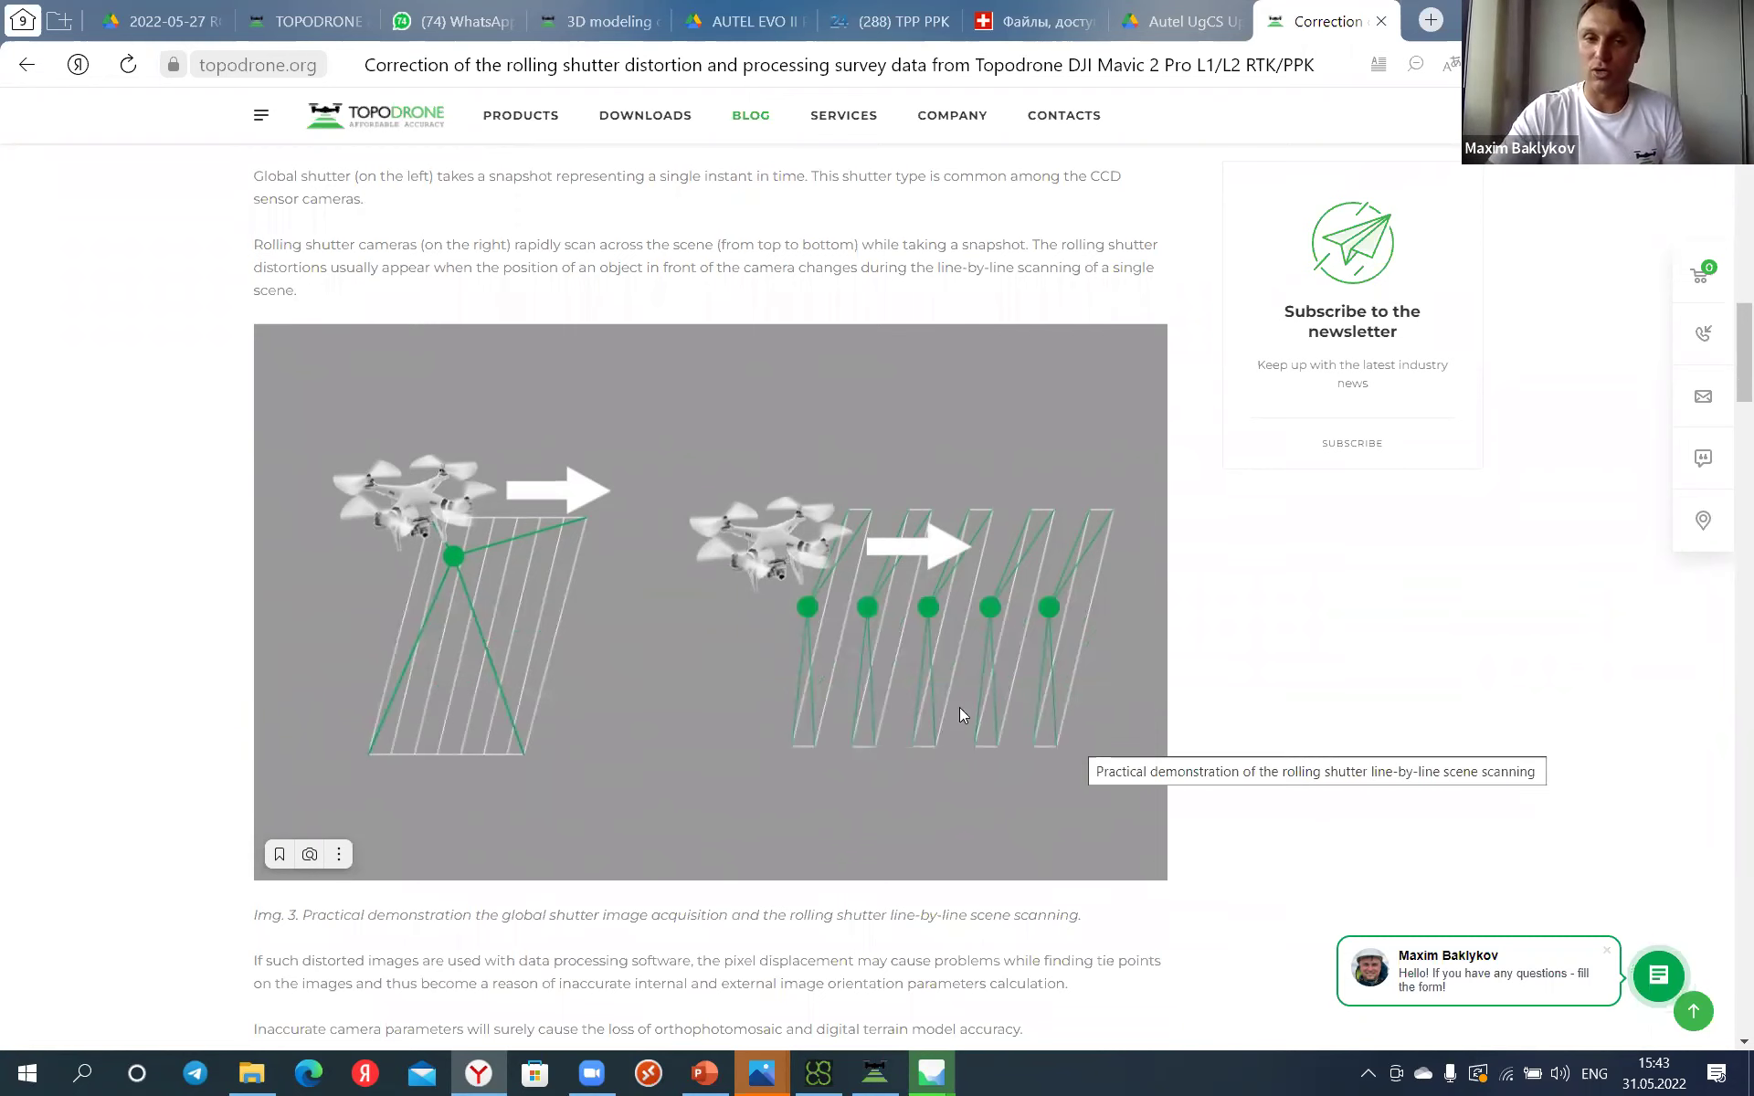
{"action": "scroll", "coordinate": [964, 669], "scroll_direction": "down", "scroll_amount": 1}
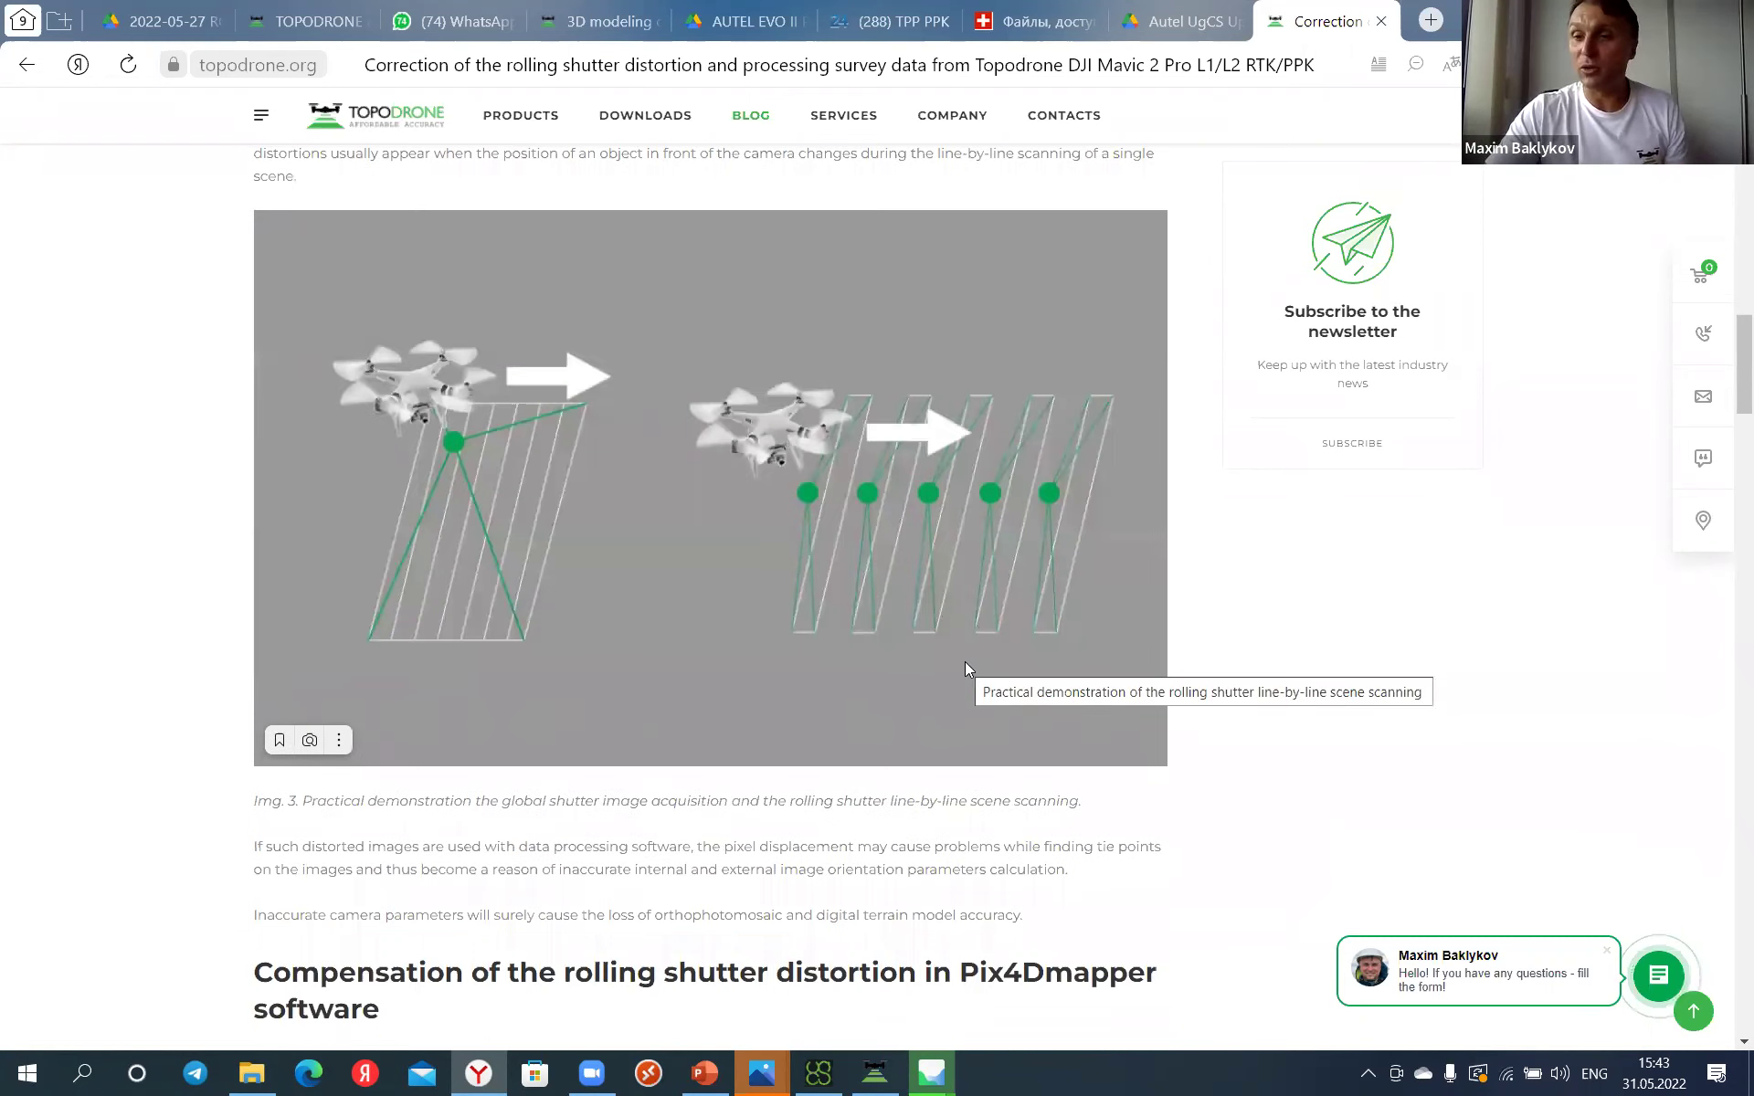
{"action": "scroll", "coordinate": [971, 670], "scroll_direction": "down", "scroll_amount": 2}
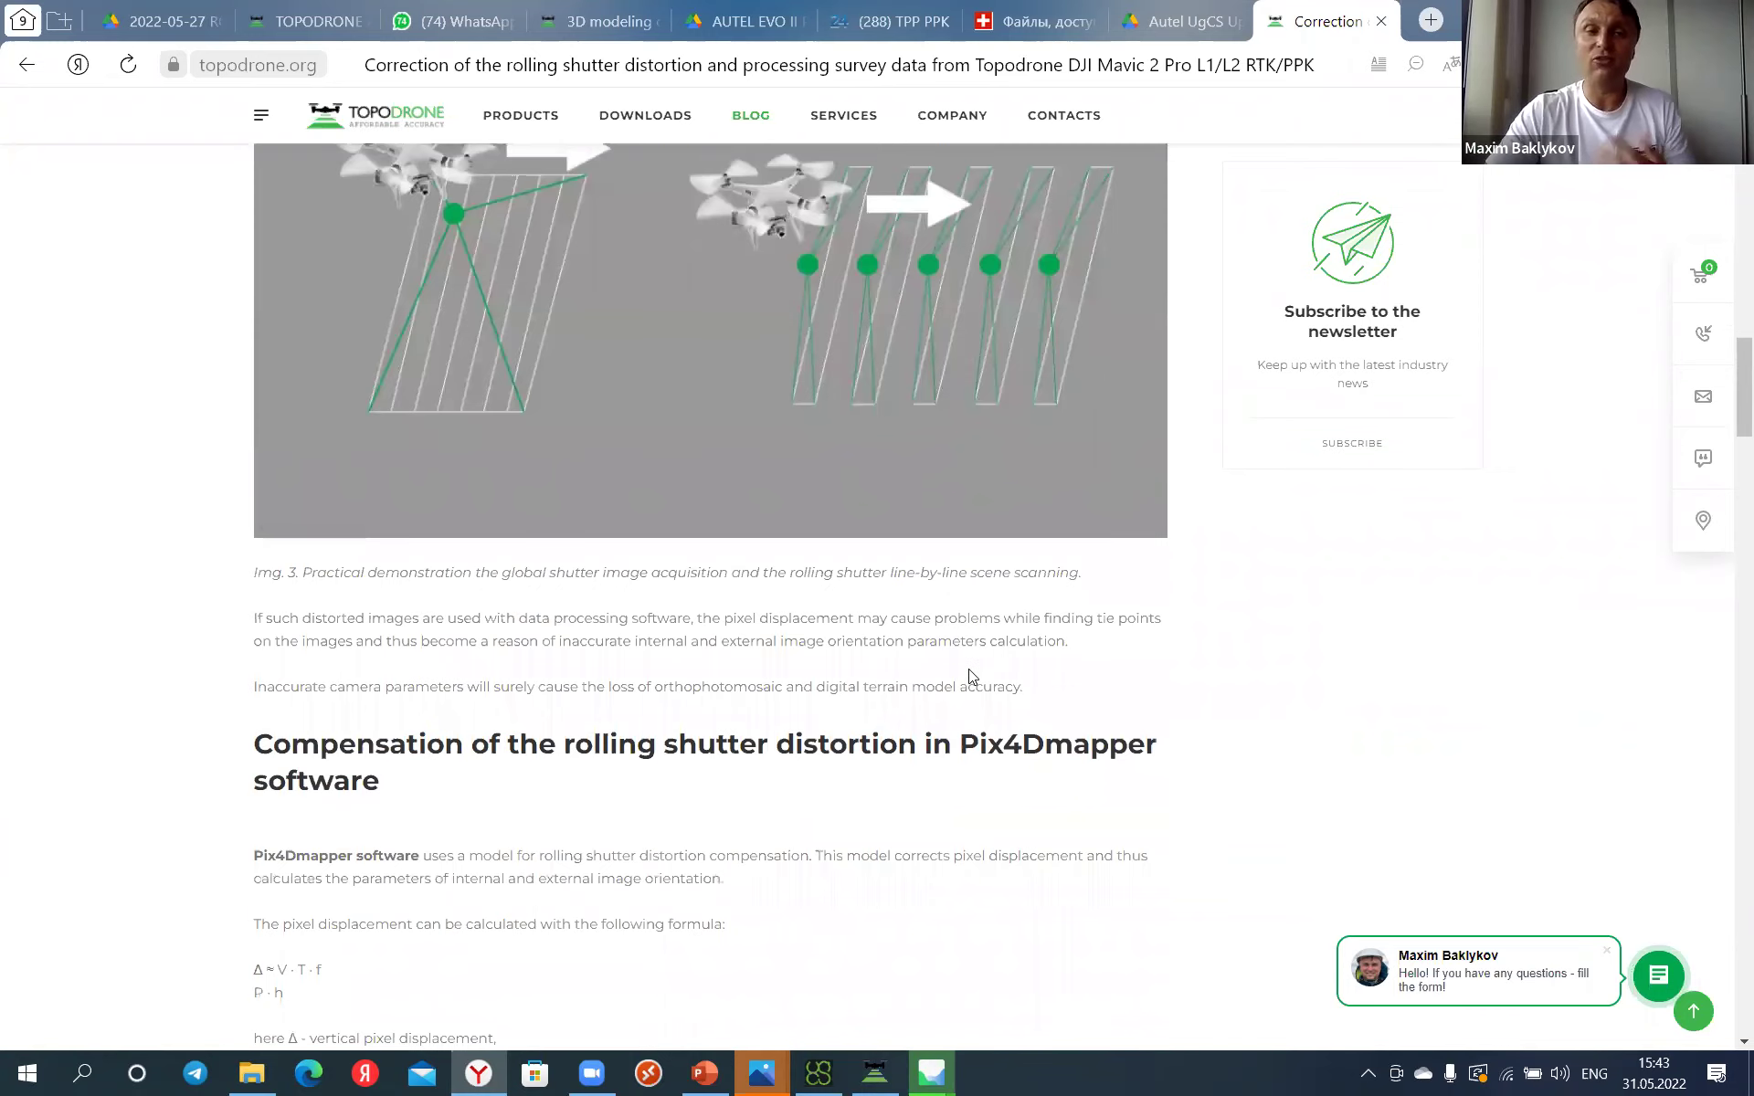
{"action": "scroll", "coordinate": [970, 685], "scroll_direction": "down", "scroll_amount": 4}
{"action": "scroll", "coordinate": [968, 696], "scroll_direction": "down", "scroll_amount": 3}
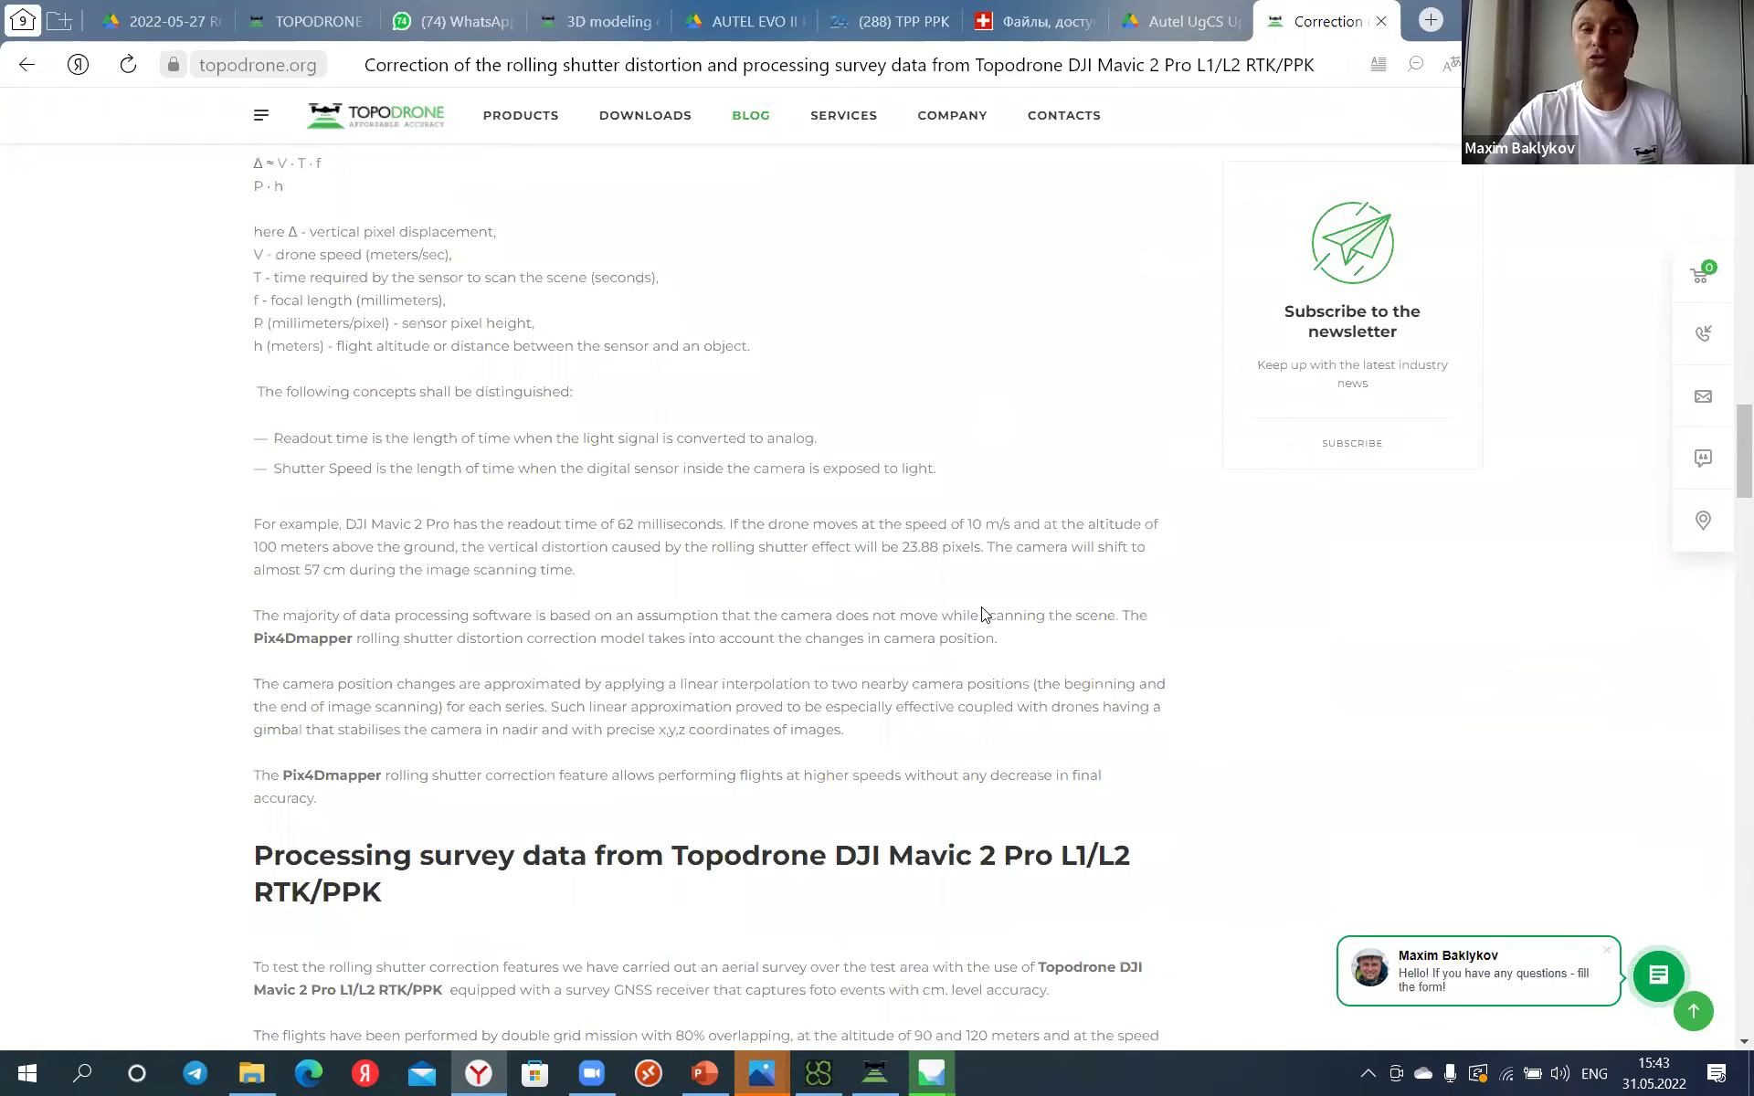
{"action": "scroll", "coordinate": [983, 612], "scroll_direction": "down", "scroll_amount": 3}
{"action": "scroll", "coordinate": [884, 430], "scroll_direction": "up", "scroll_amount": 6}
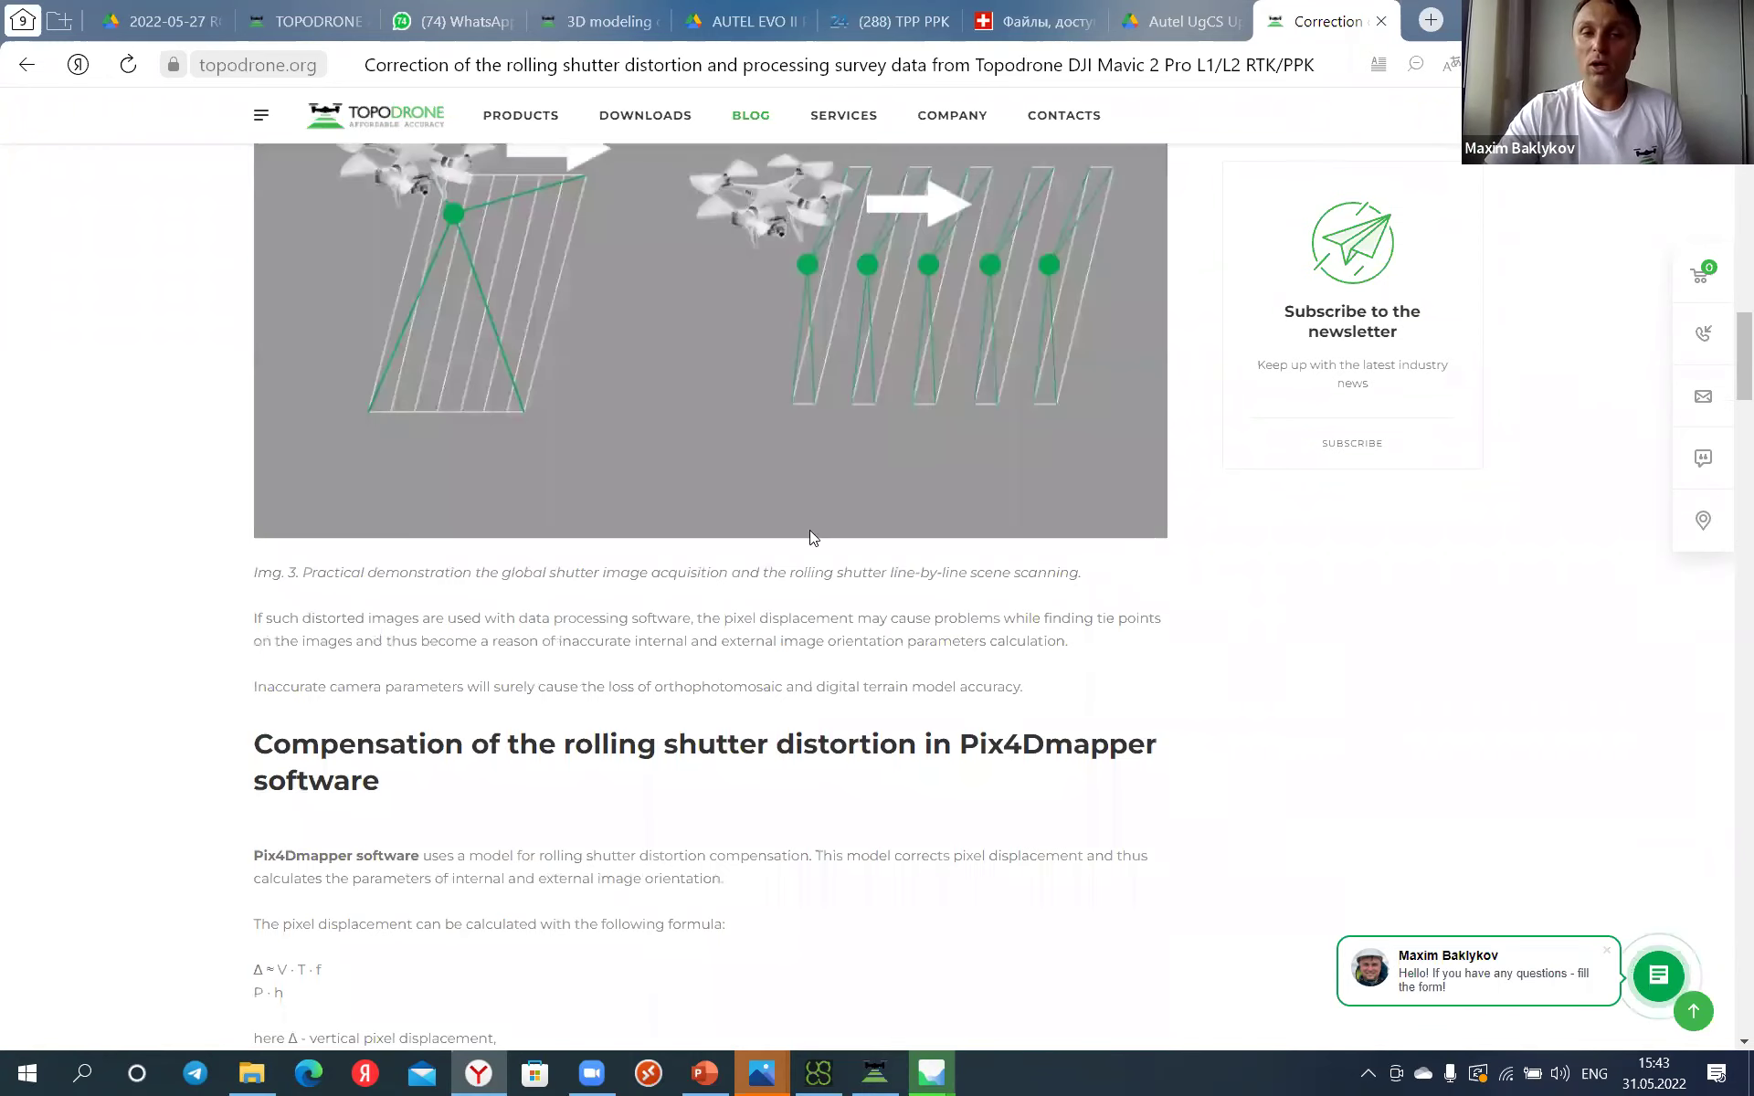
{"action": "scroll", "coordinate": [813, 530], "scroll_direction": "up", "scroll_amount": 2}
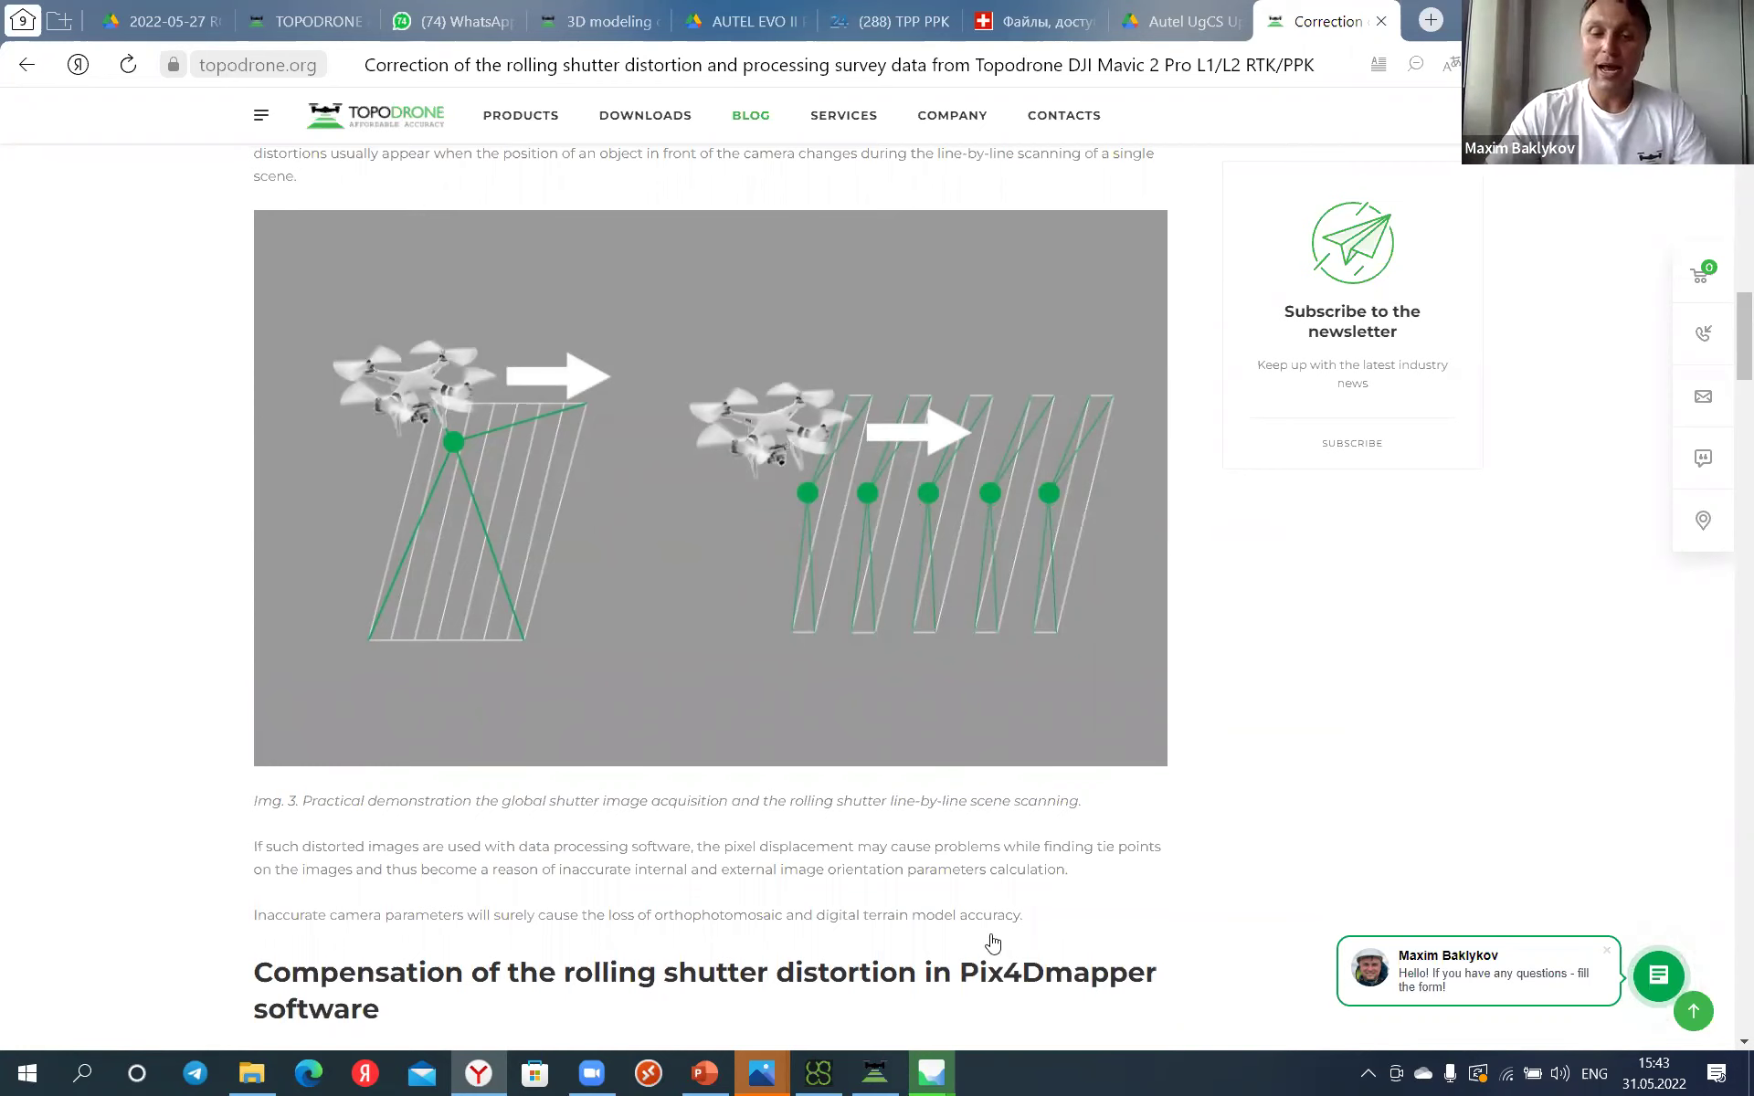
Step: Switch back to the Metashape project with the parking lot survey and examine the aligned cameras and tie points from an oblique angle
{"action": "mouse_move", "coordinate": [928, 1081]}
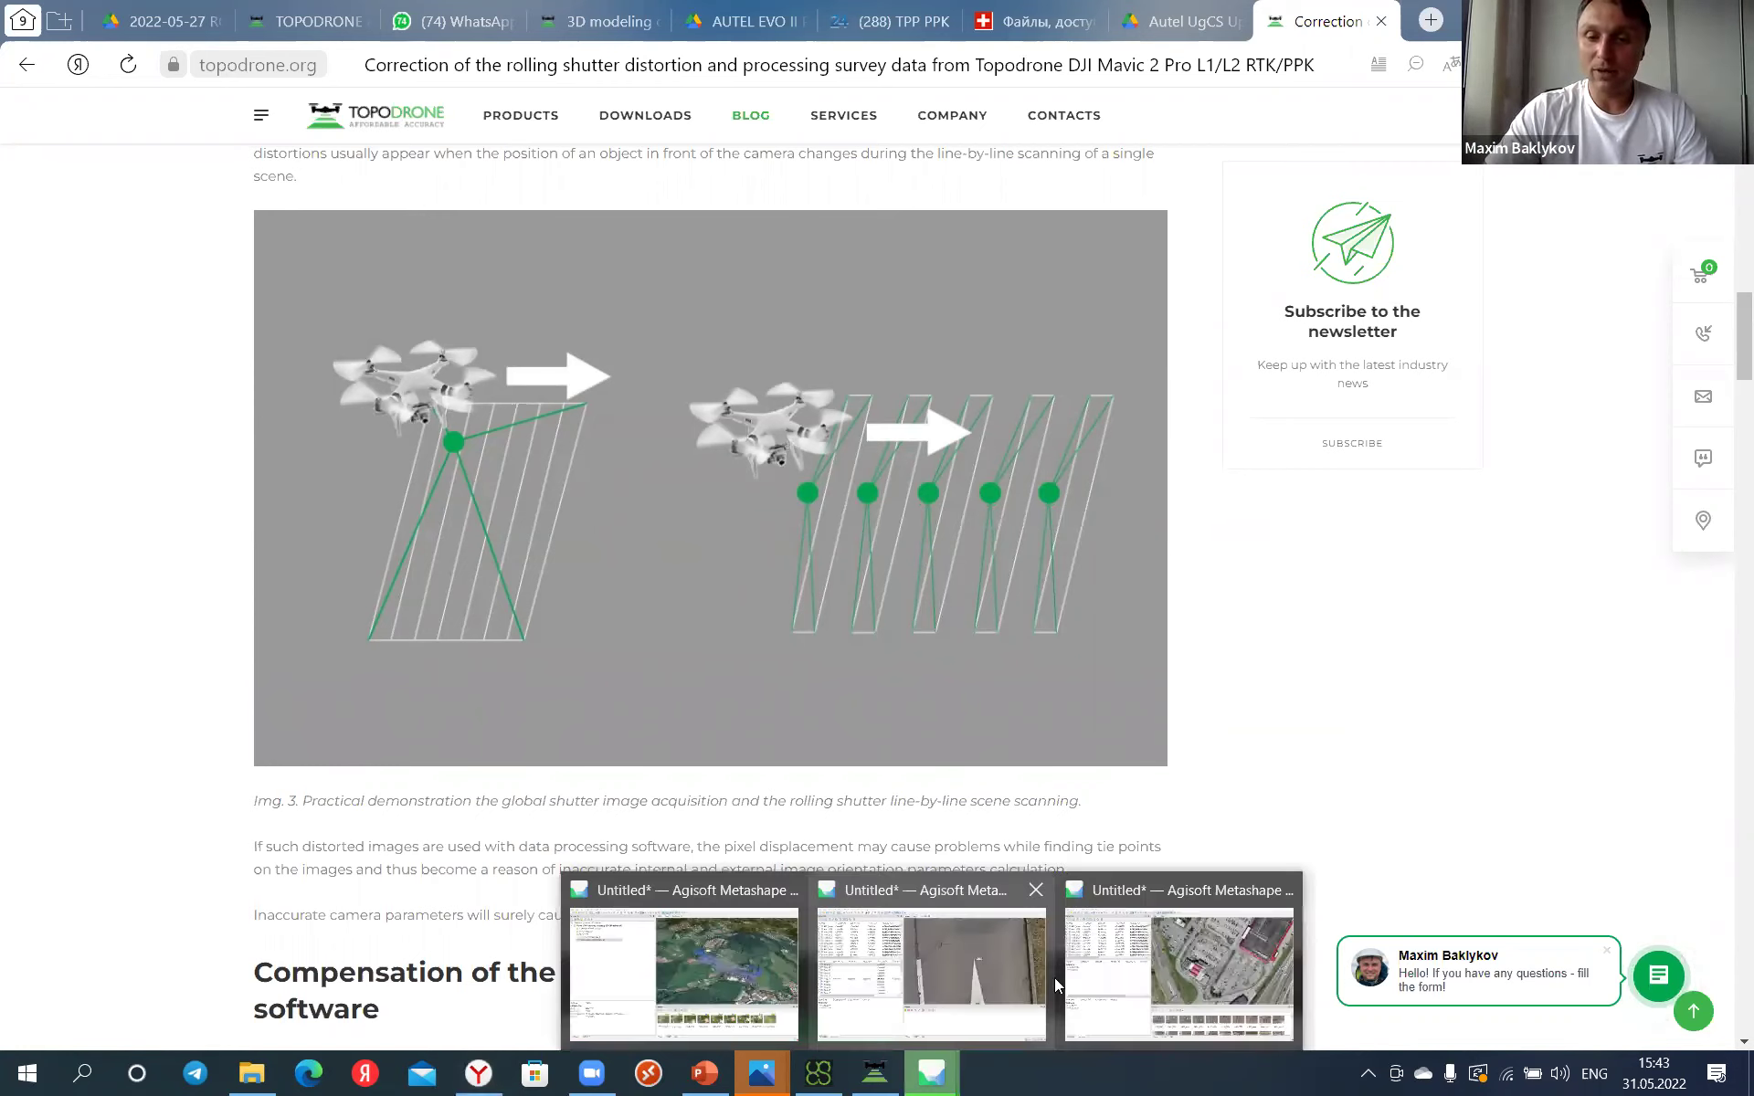
{"action": "left_click", "coordinate": [1194, 972]}
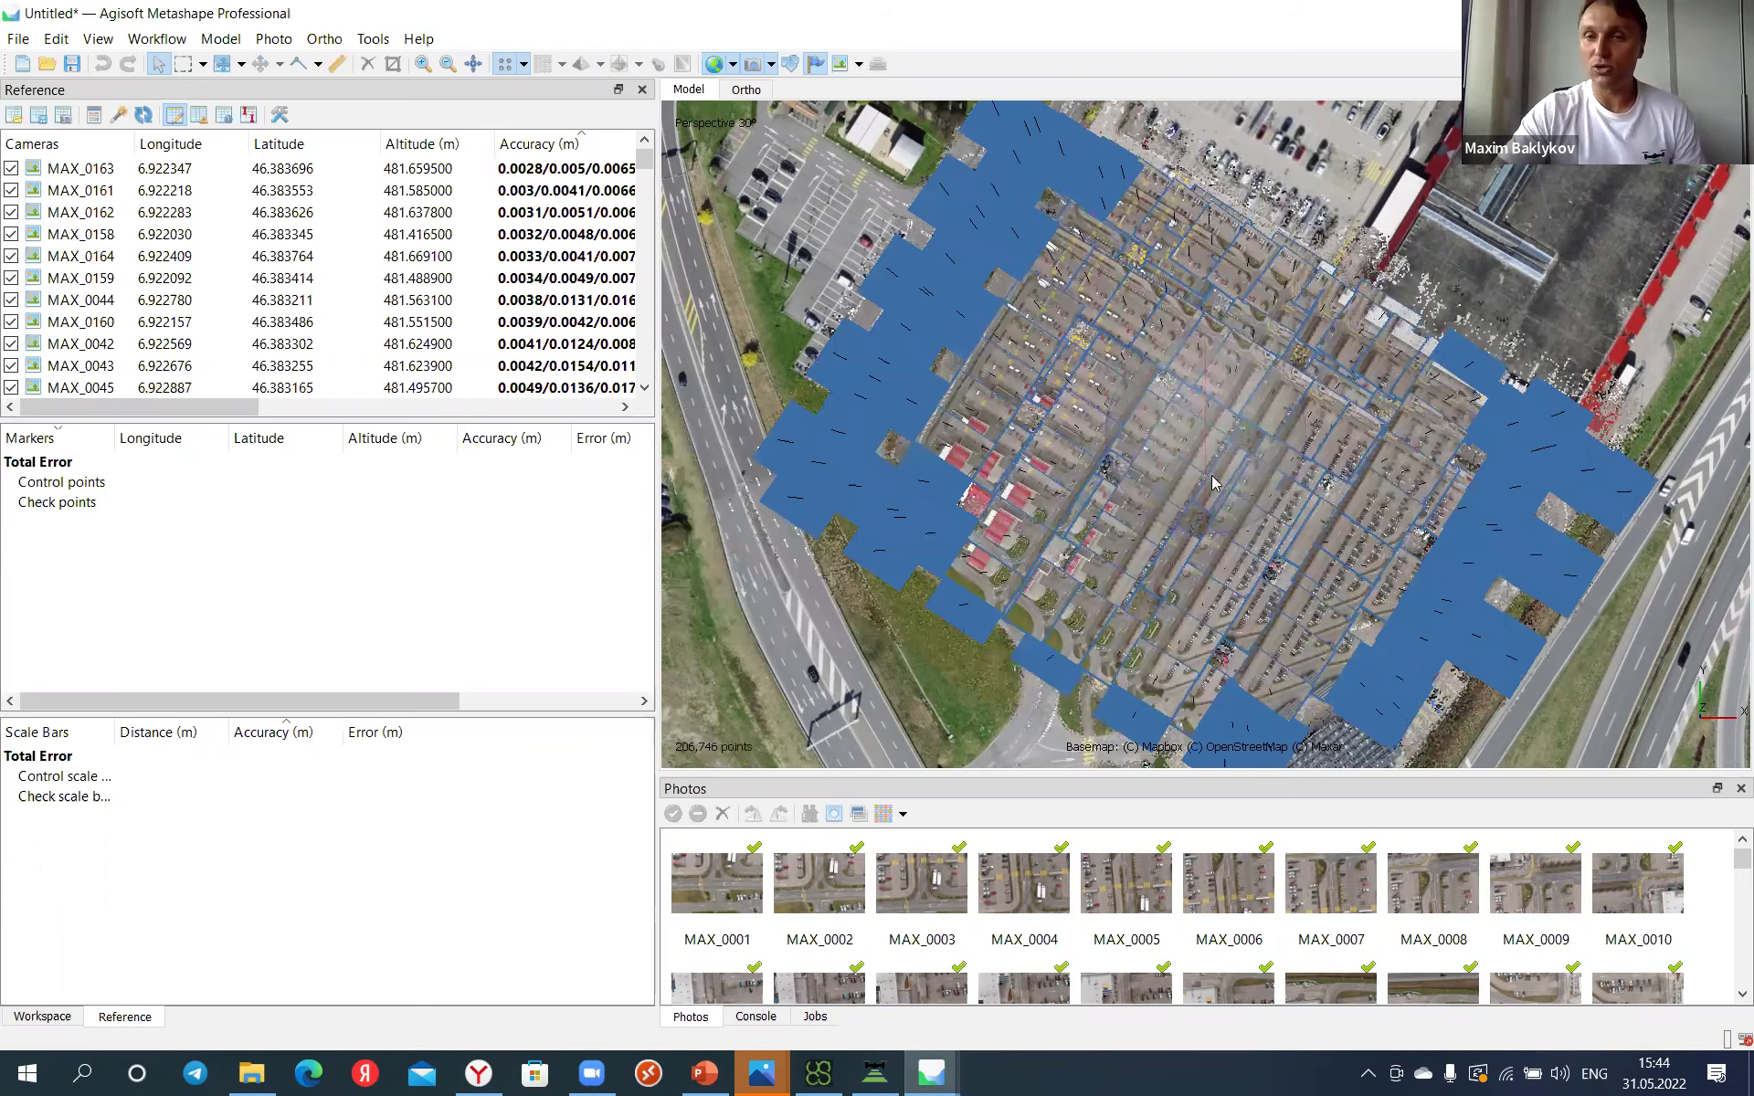
{"action": "mouse_move", "coordinate": [1204, 413]}
{"action": "left_mouse_down"}
{"action": "mouse_move", "coordinate": [1208, 370]}
{"action": "mouse_move", "coordinate": [1202, 413]}
{"action": "left_mouse_up"}
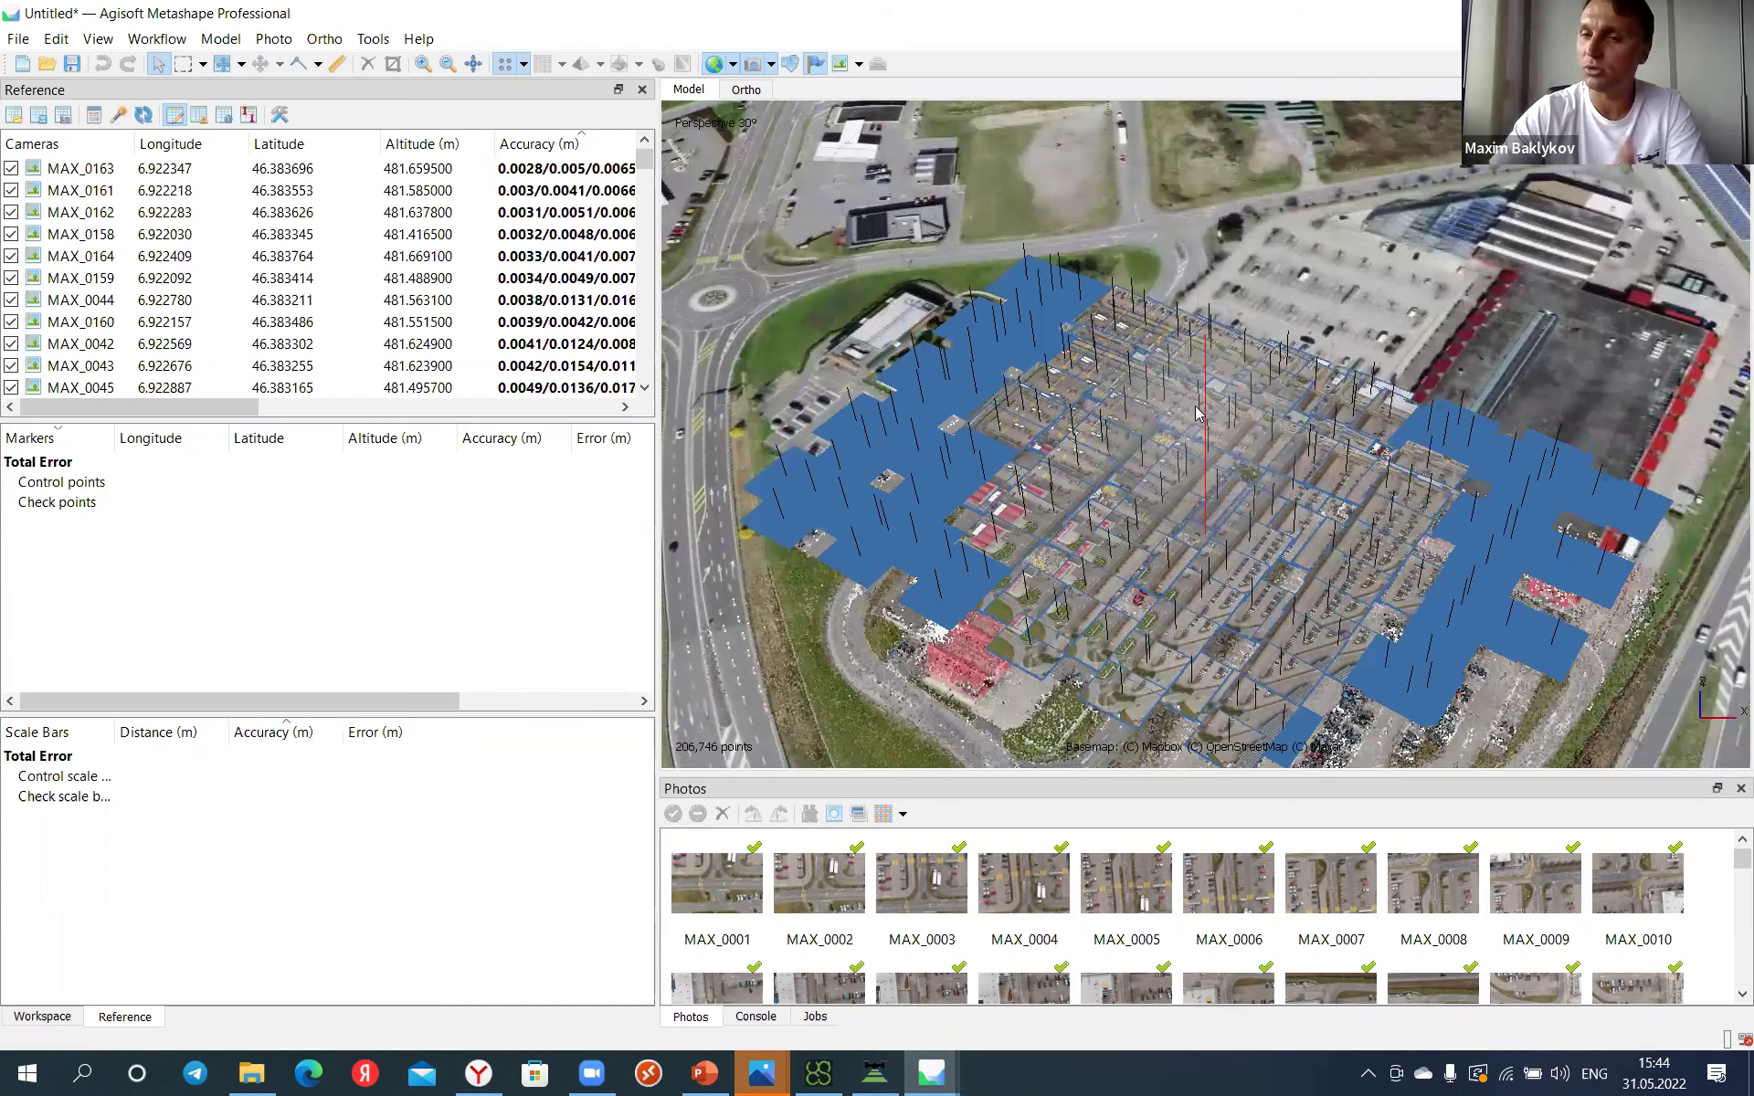
Step: Optimize the camera alignment with Fit additional corrections enabled
{"action": "left_click", "coordinate": [119, 124]}
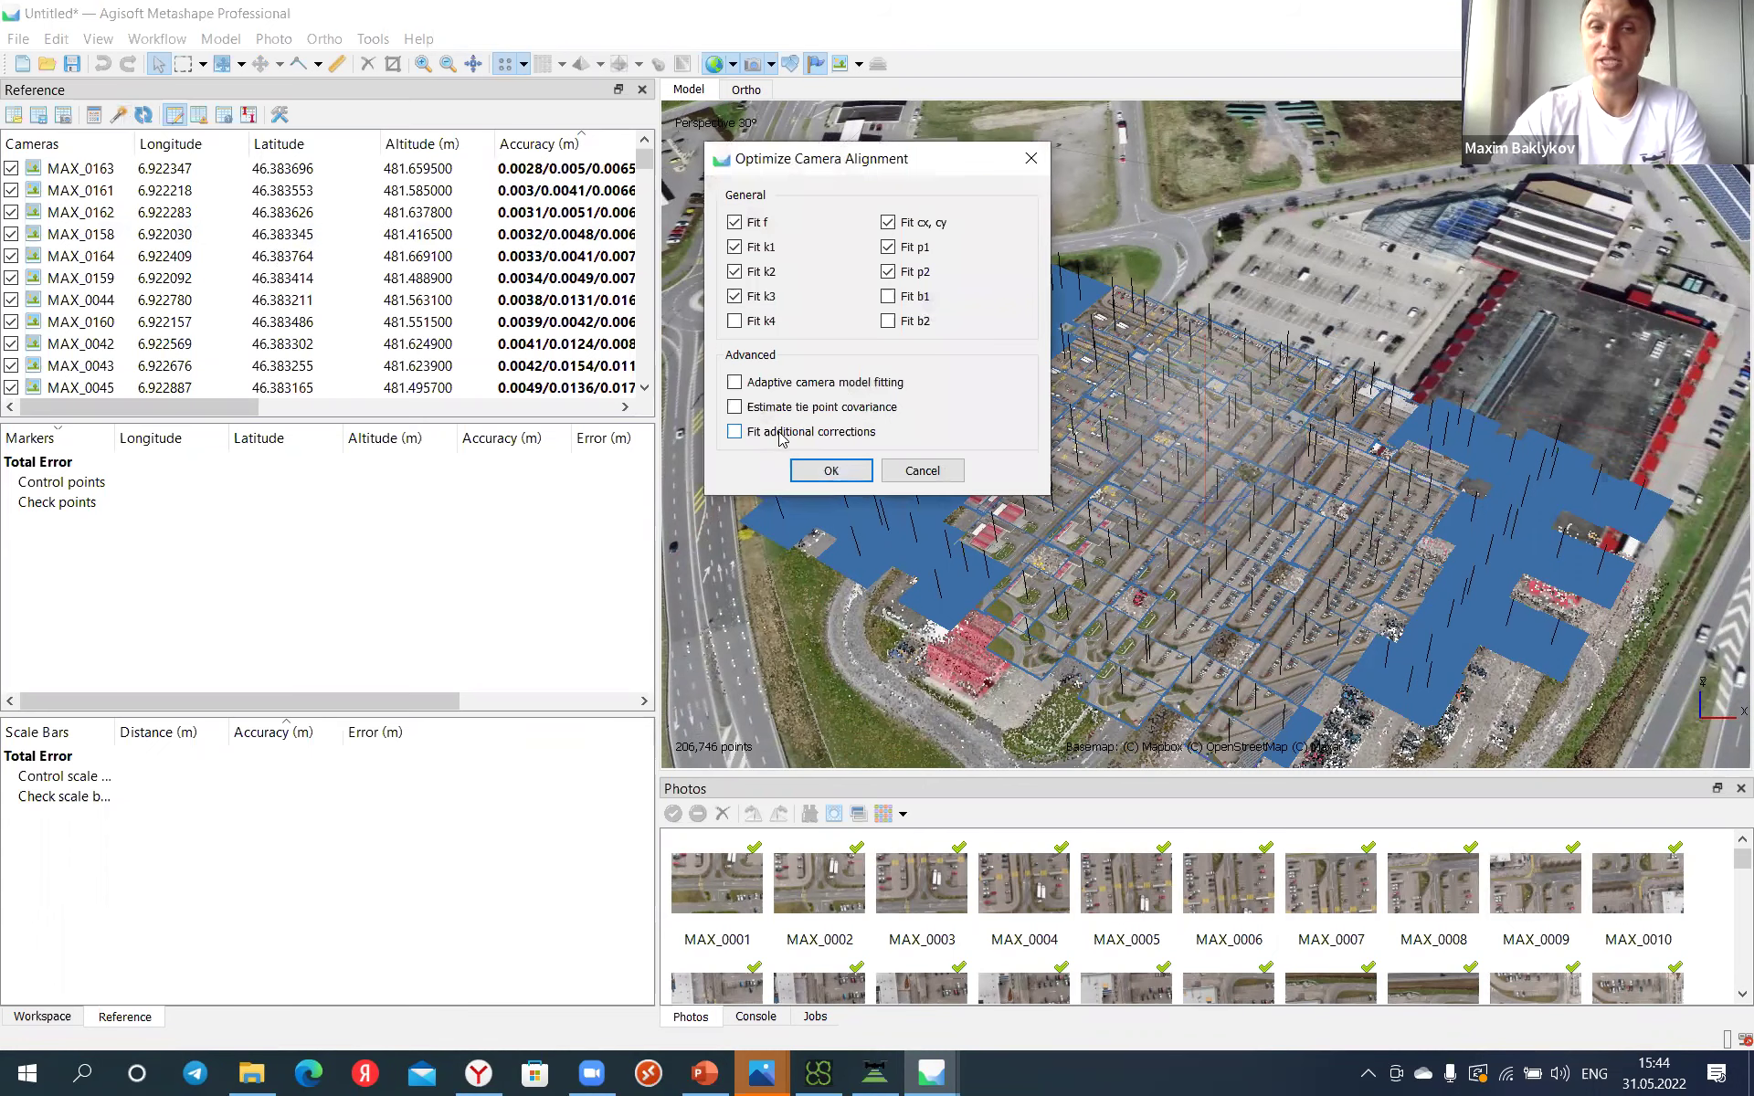
{"action": "left_click", "coordinate": [775, 436]}
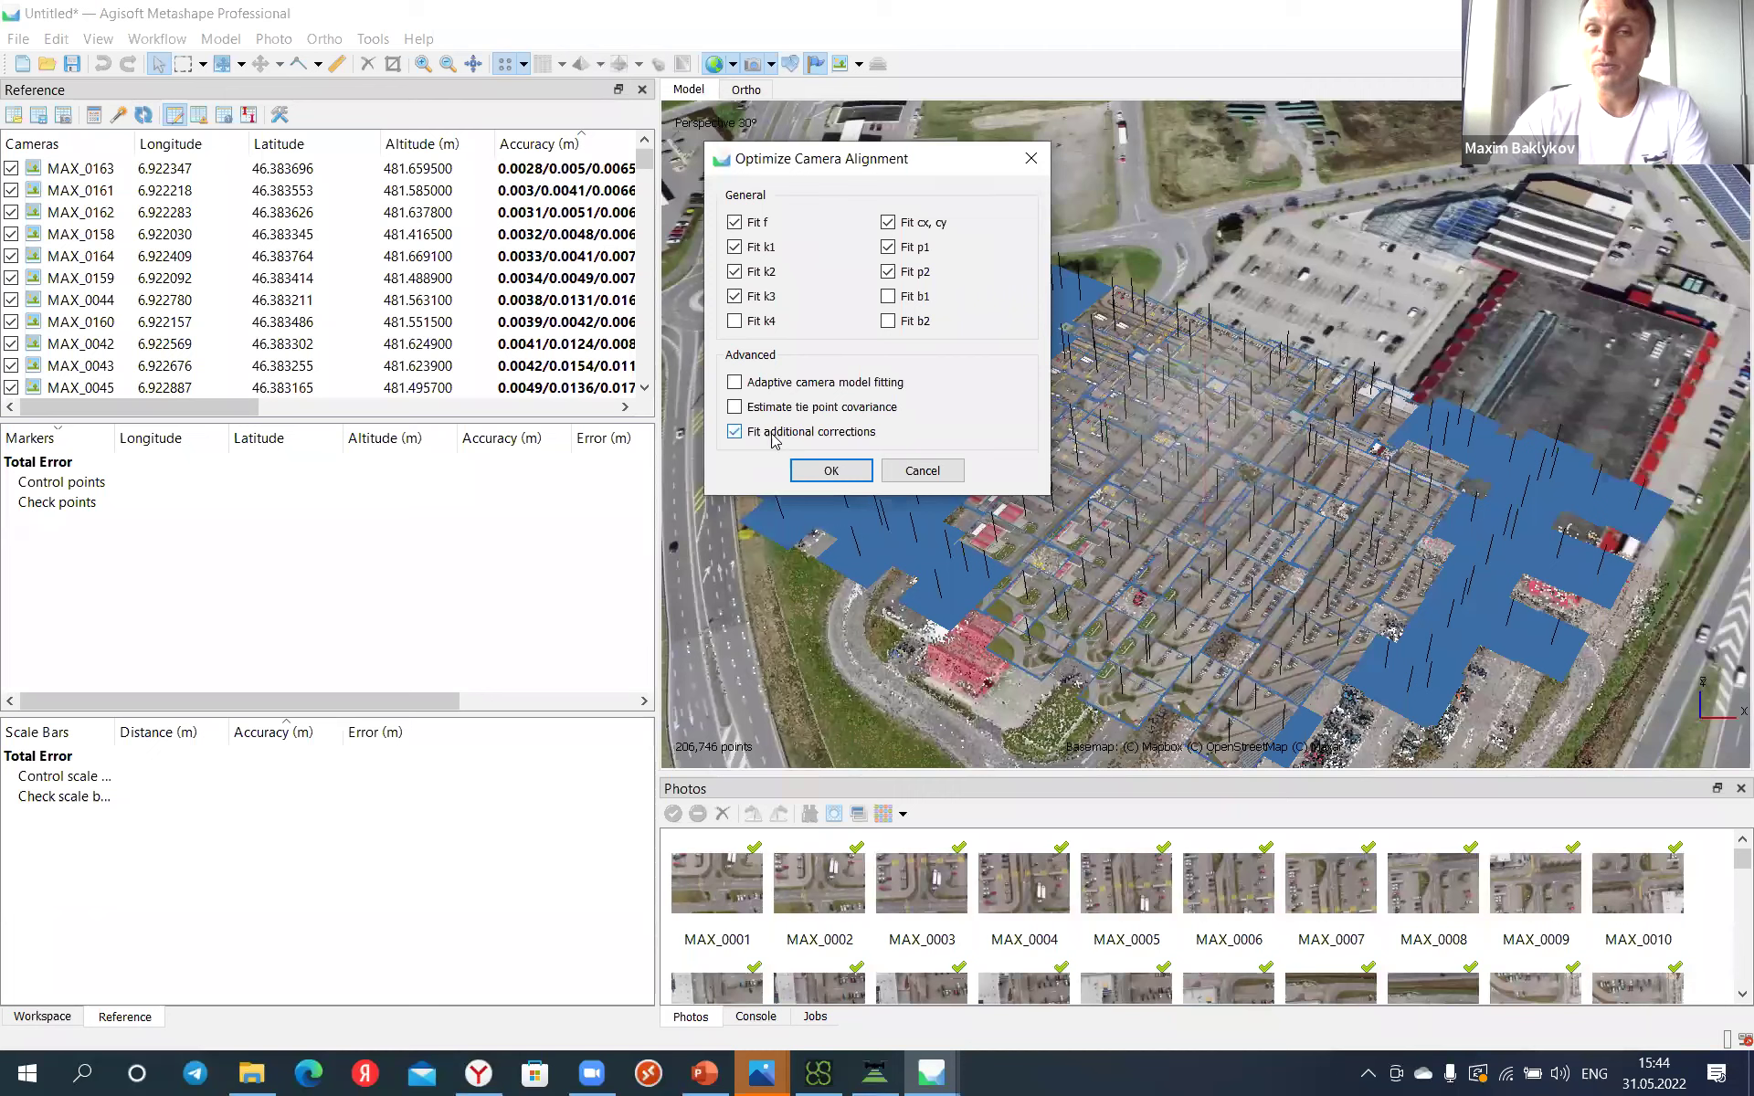
{"action": "left_click", "coordinate": [848, 476]}
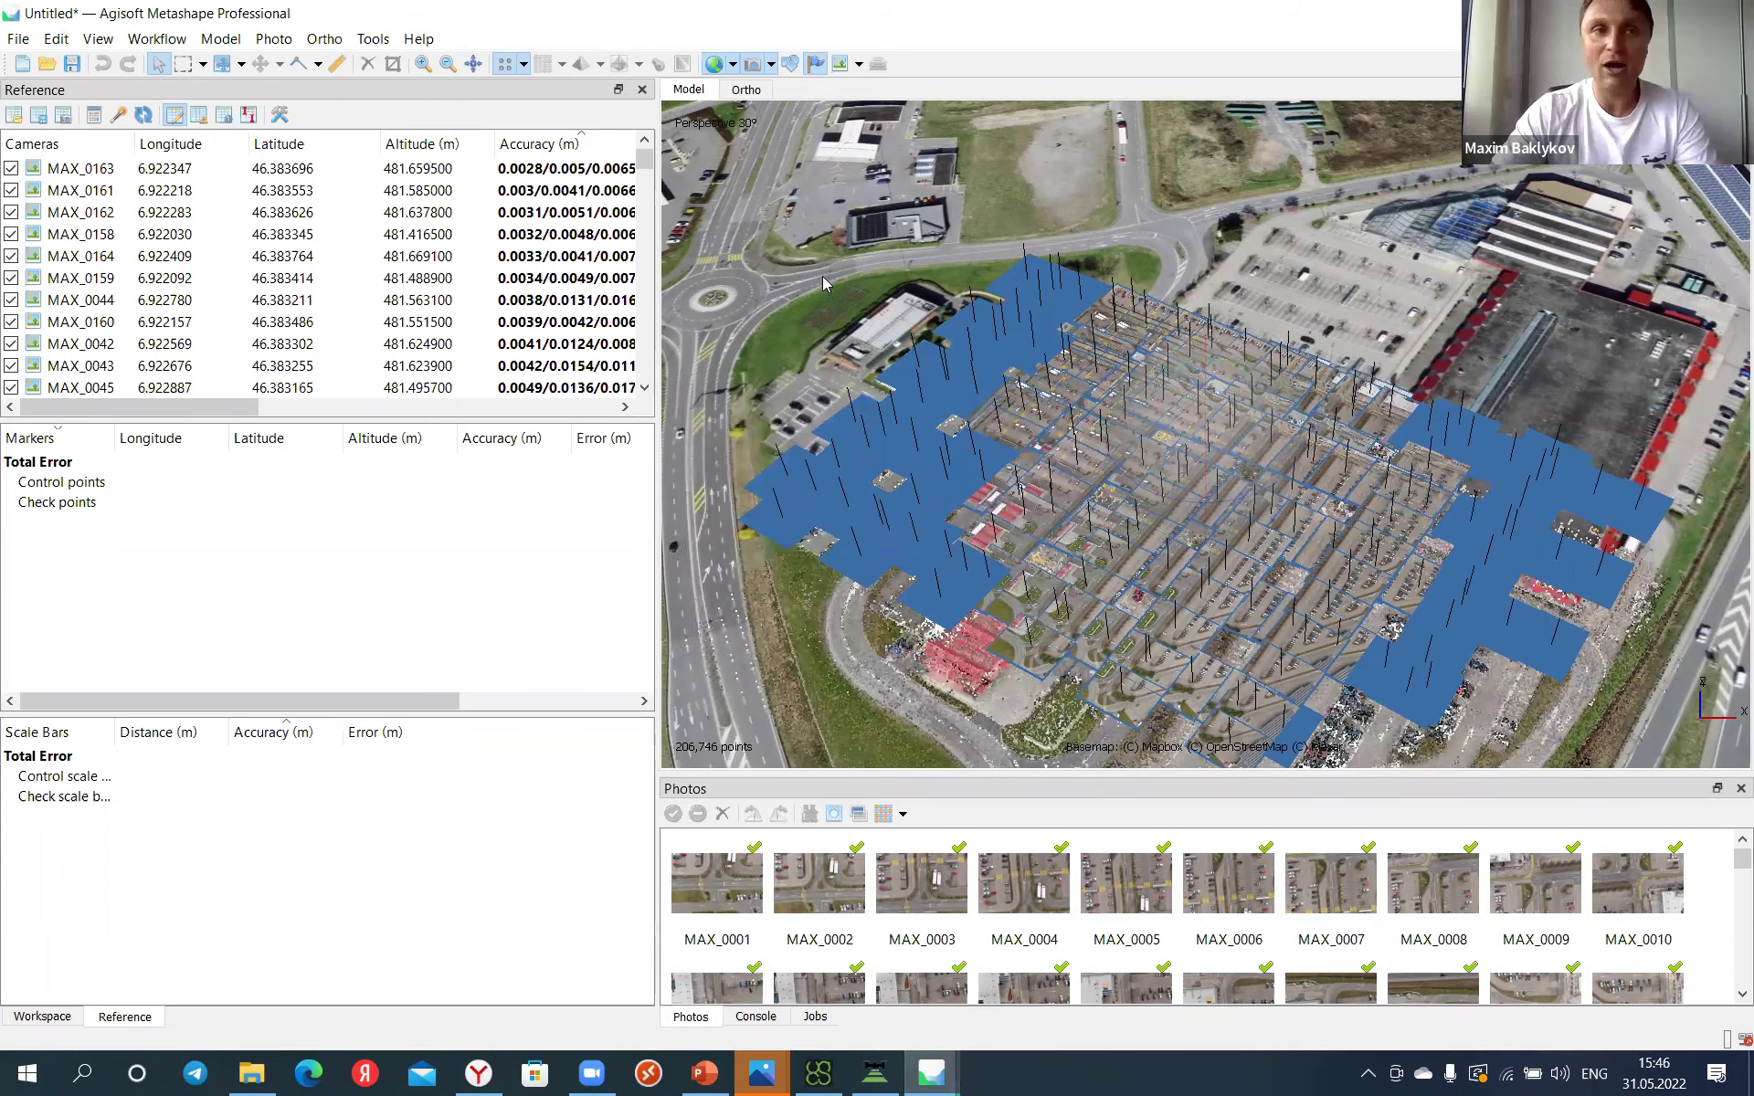
Step: Review the initial and adjusted camera calibration parameters for the XT705 camera
{"action": "left_click", "coordinate": [373, 38]}
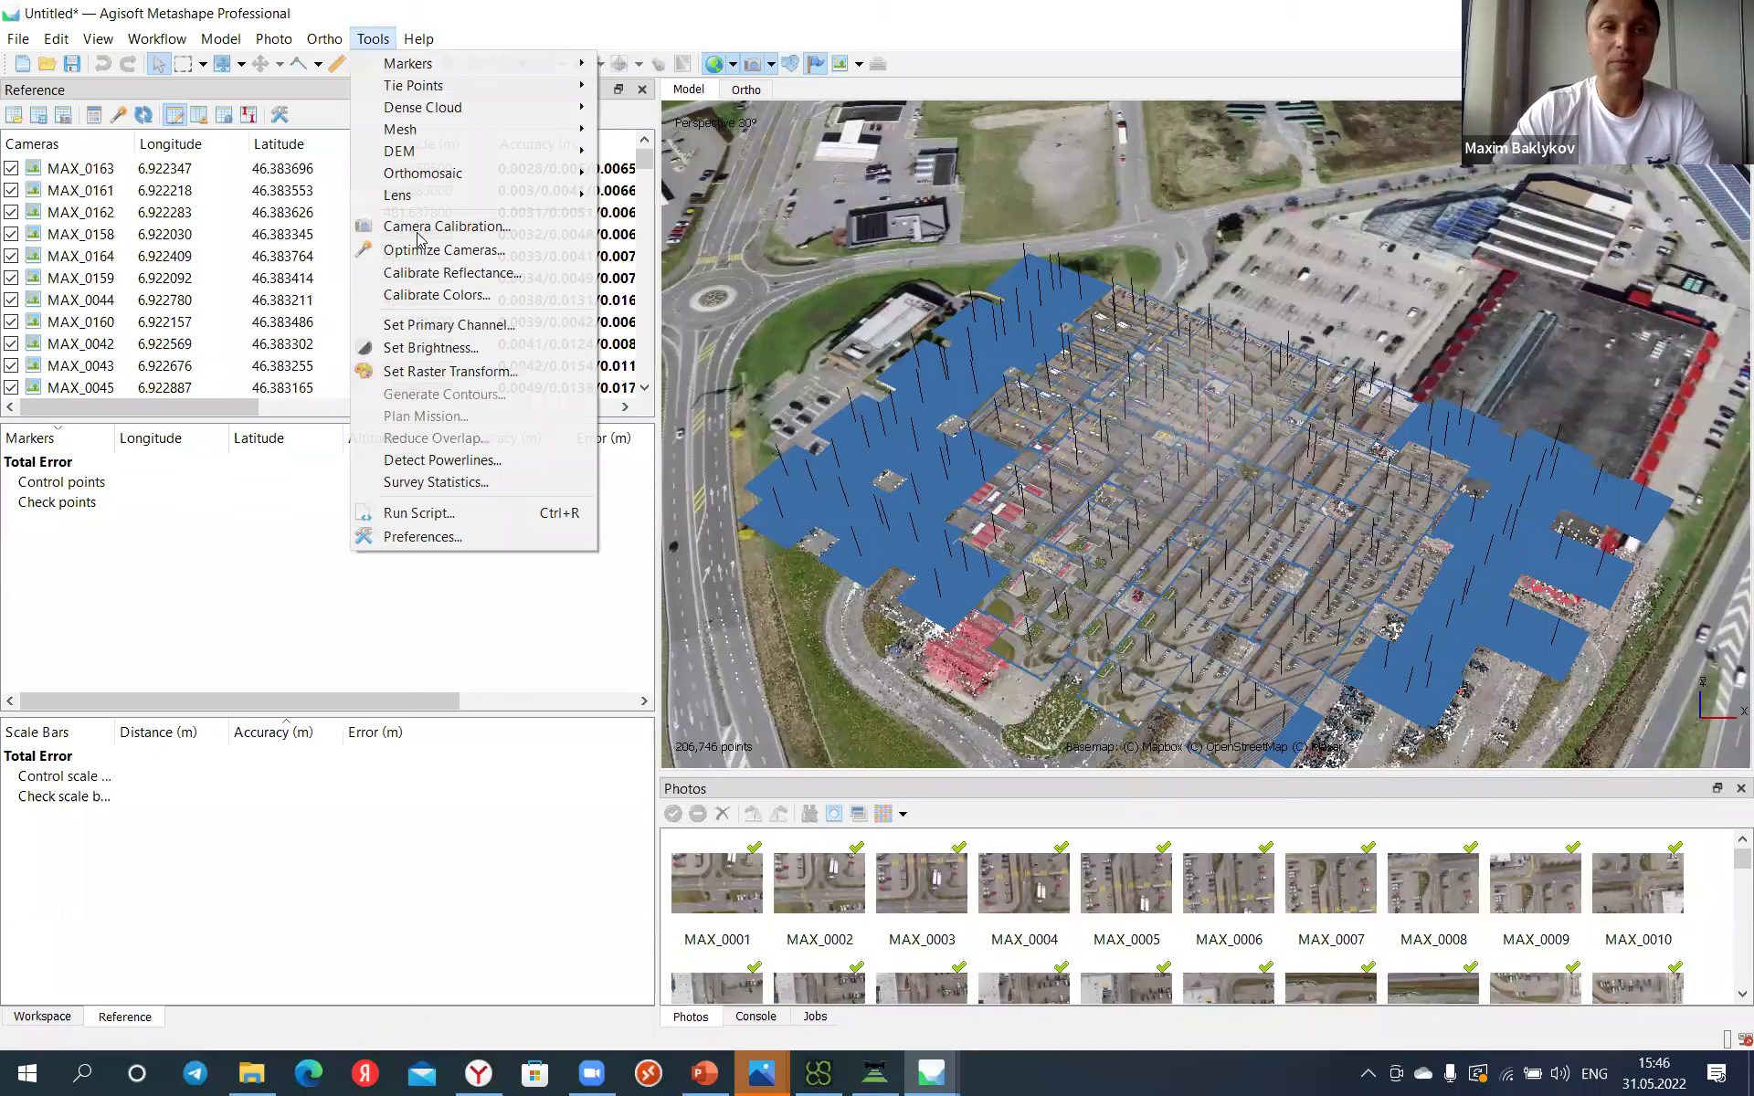
{"action": "left_click", "coordinate": [416, 228]}
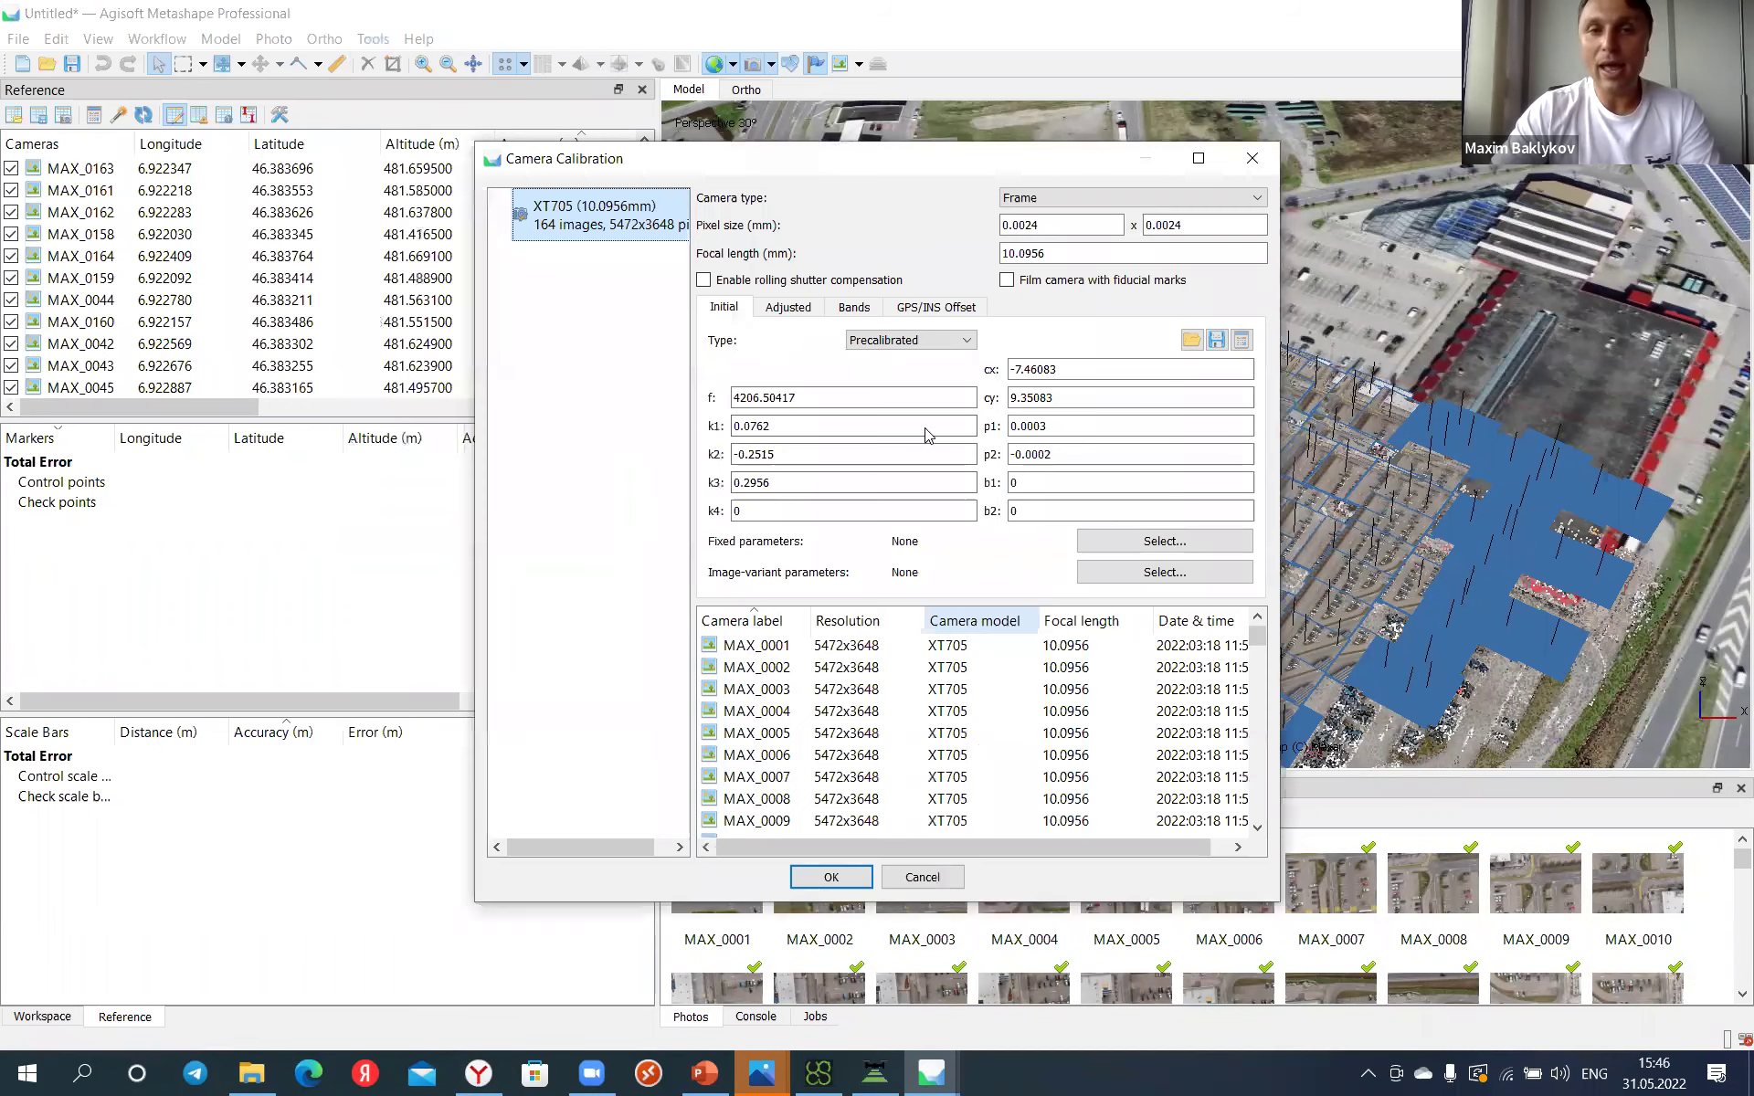
{"action": "left_click", "coordinate": [791, 309]}
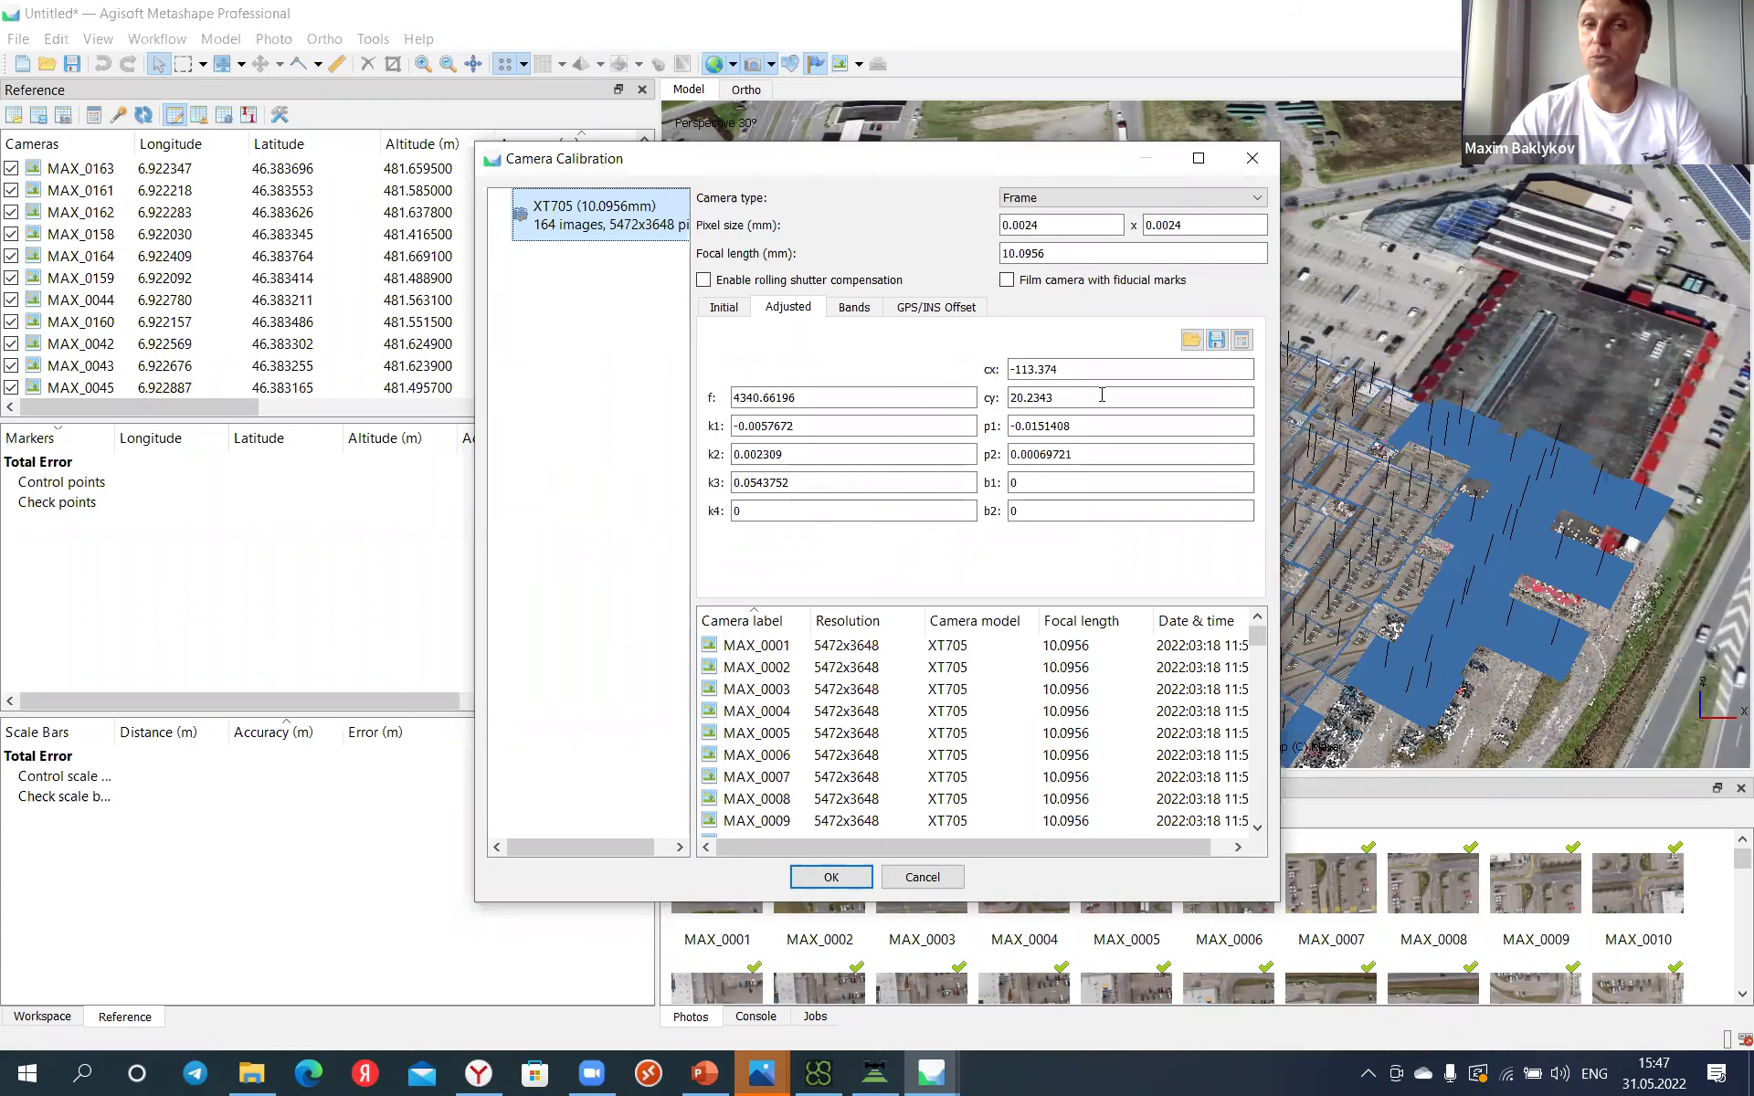
{"action": "left_click", "coordinate": [1251, 160]}
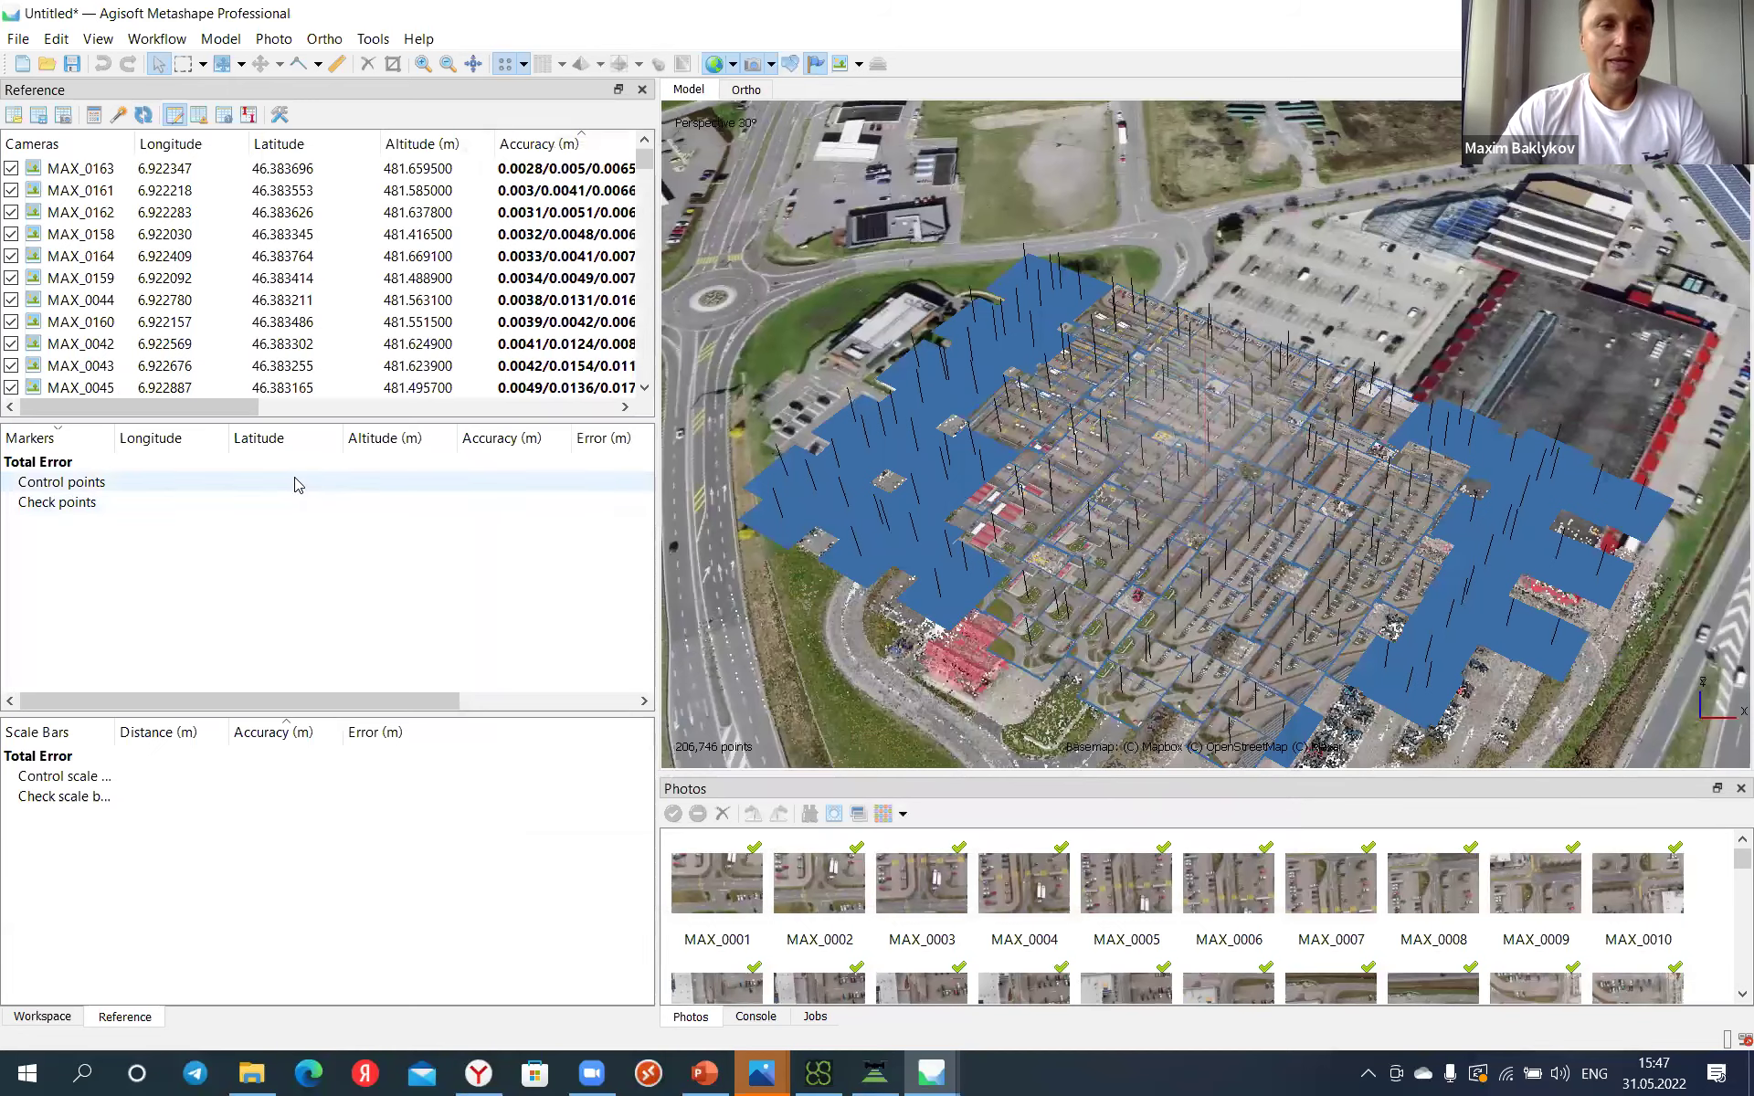
Step: Load GCP_Add_WGS 84 projection-UTM-zone 32N (EPSG 32632)_Elevation_Ellipsoid WGS-84.csv from the AUTEL_113FTASK project's GCP folder for reference import
{"action": "mouse_move", "coordinate": [1203, 431]}
{"action": "left_mouse_down"}
{"action": "mouse_move", "coordinate": [1203, 493]}
{"action": "mouse_move", "coordinate": [1202, 431]}
{"action": "left_mouse_up"}
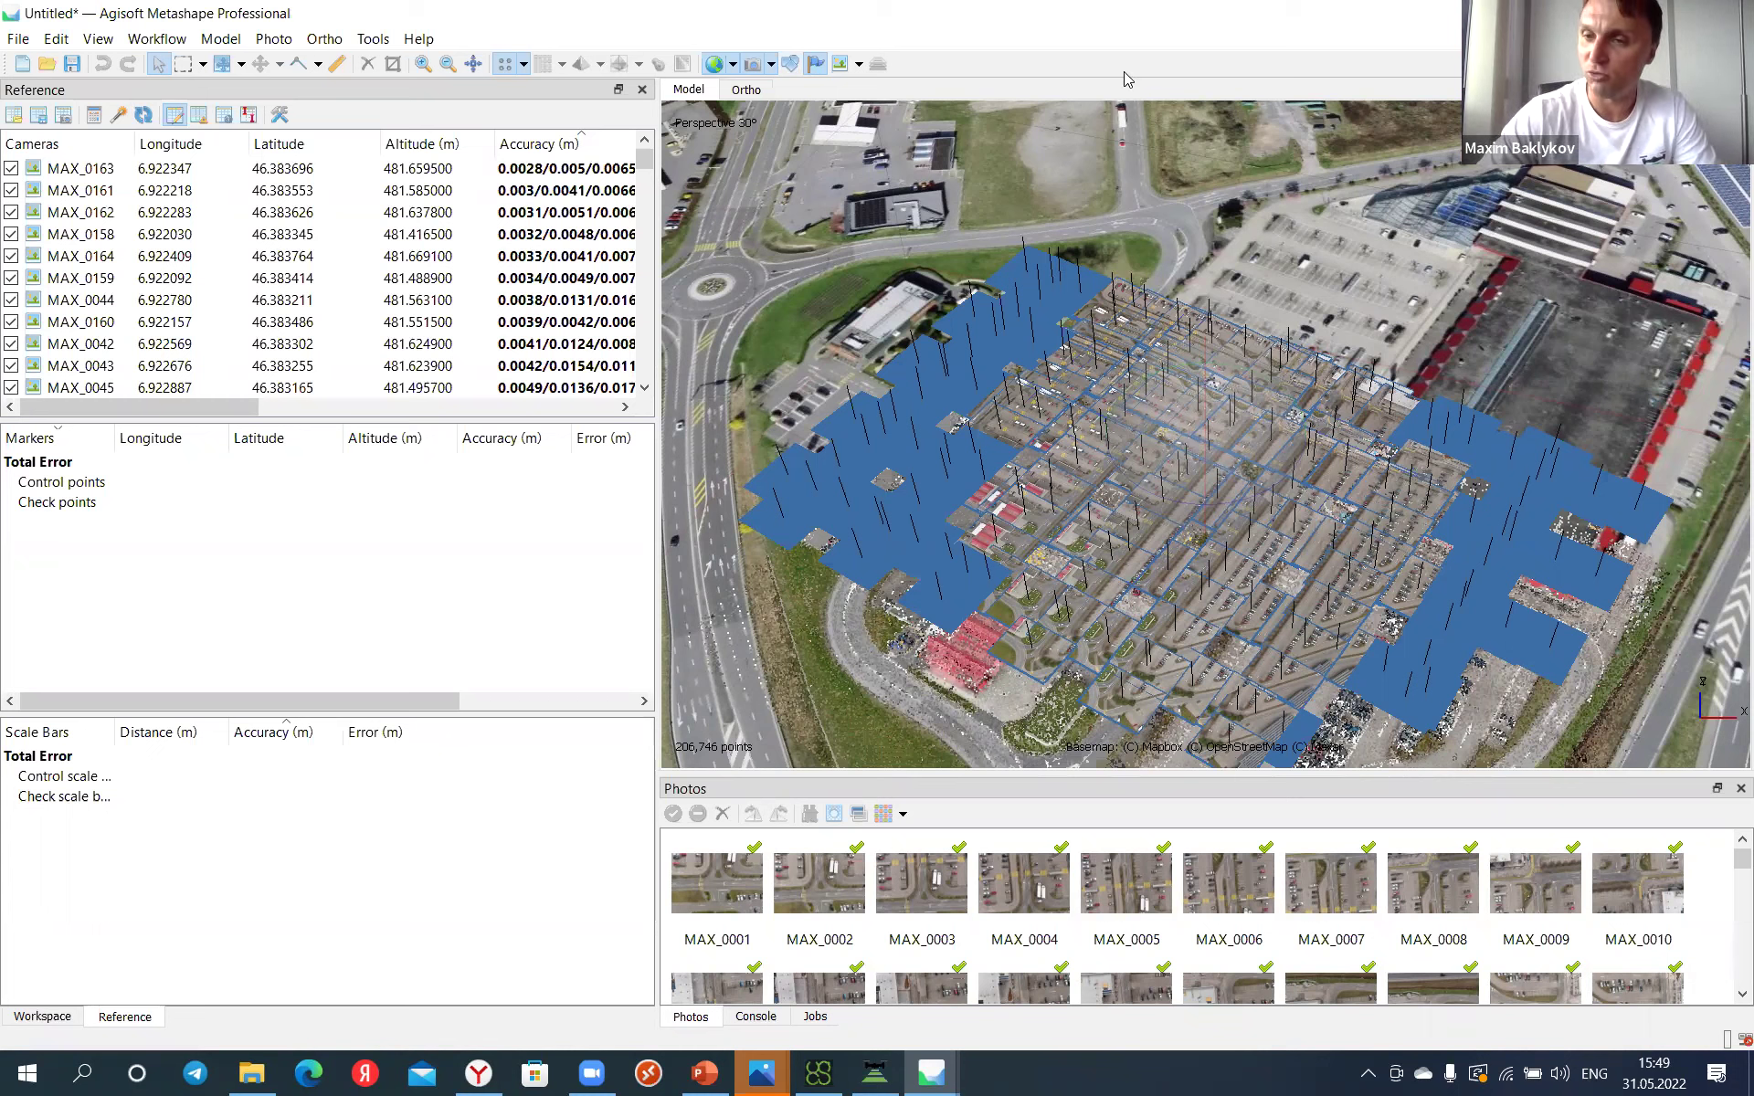
{"action": "left_click", "coordinate": [172, 502]}
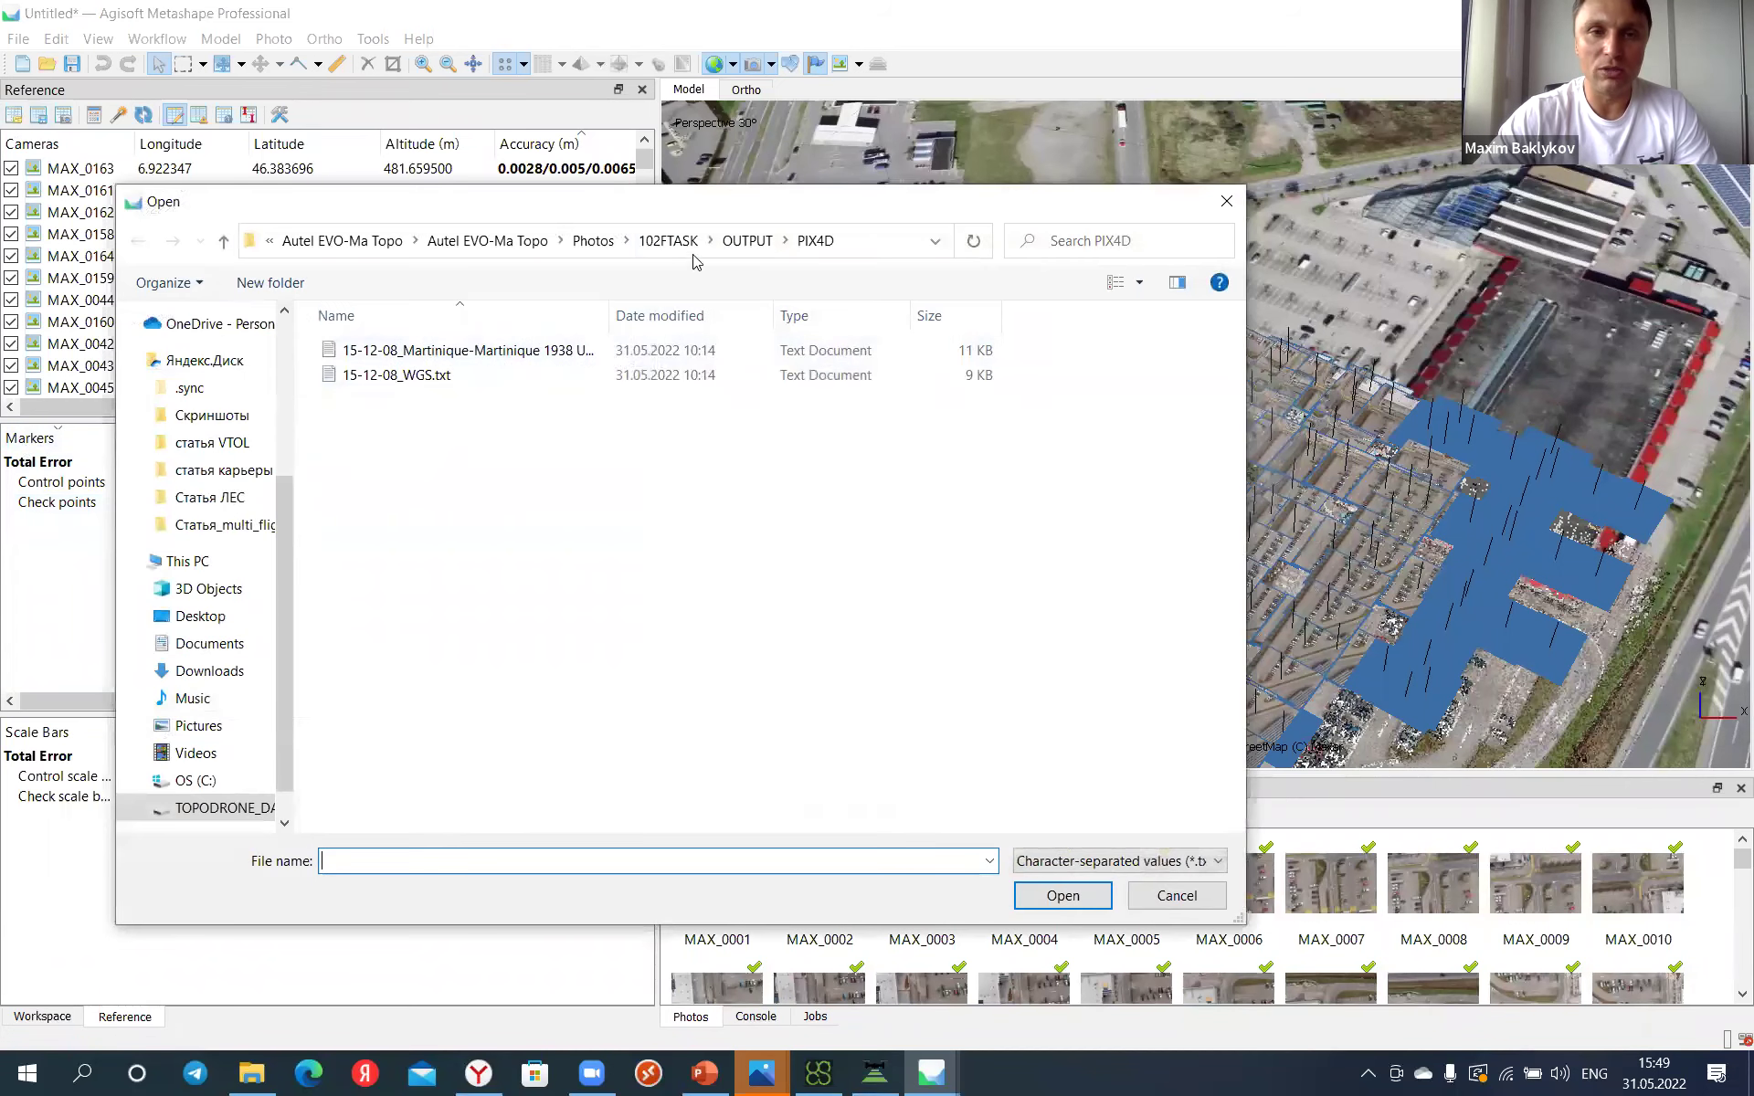
{"action": "left_click", "coordinate": [382, 245]}
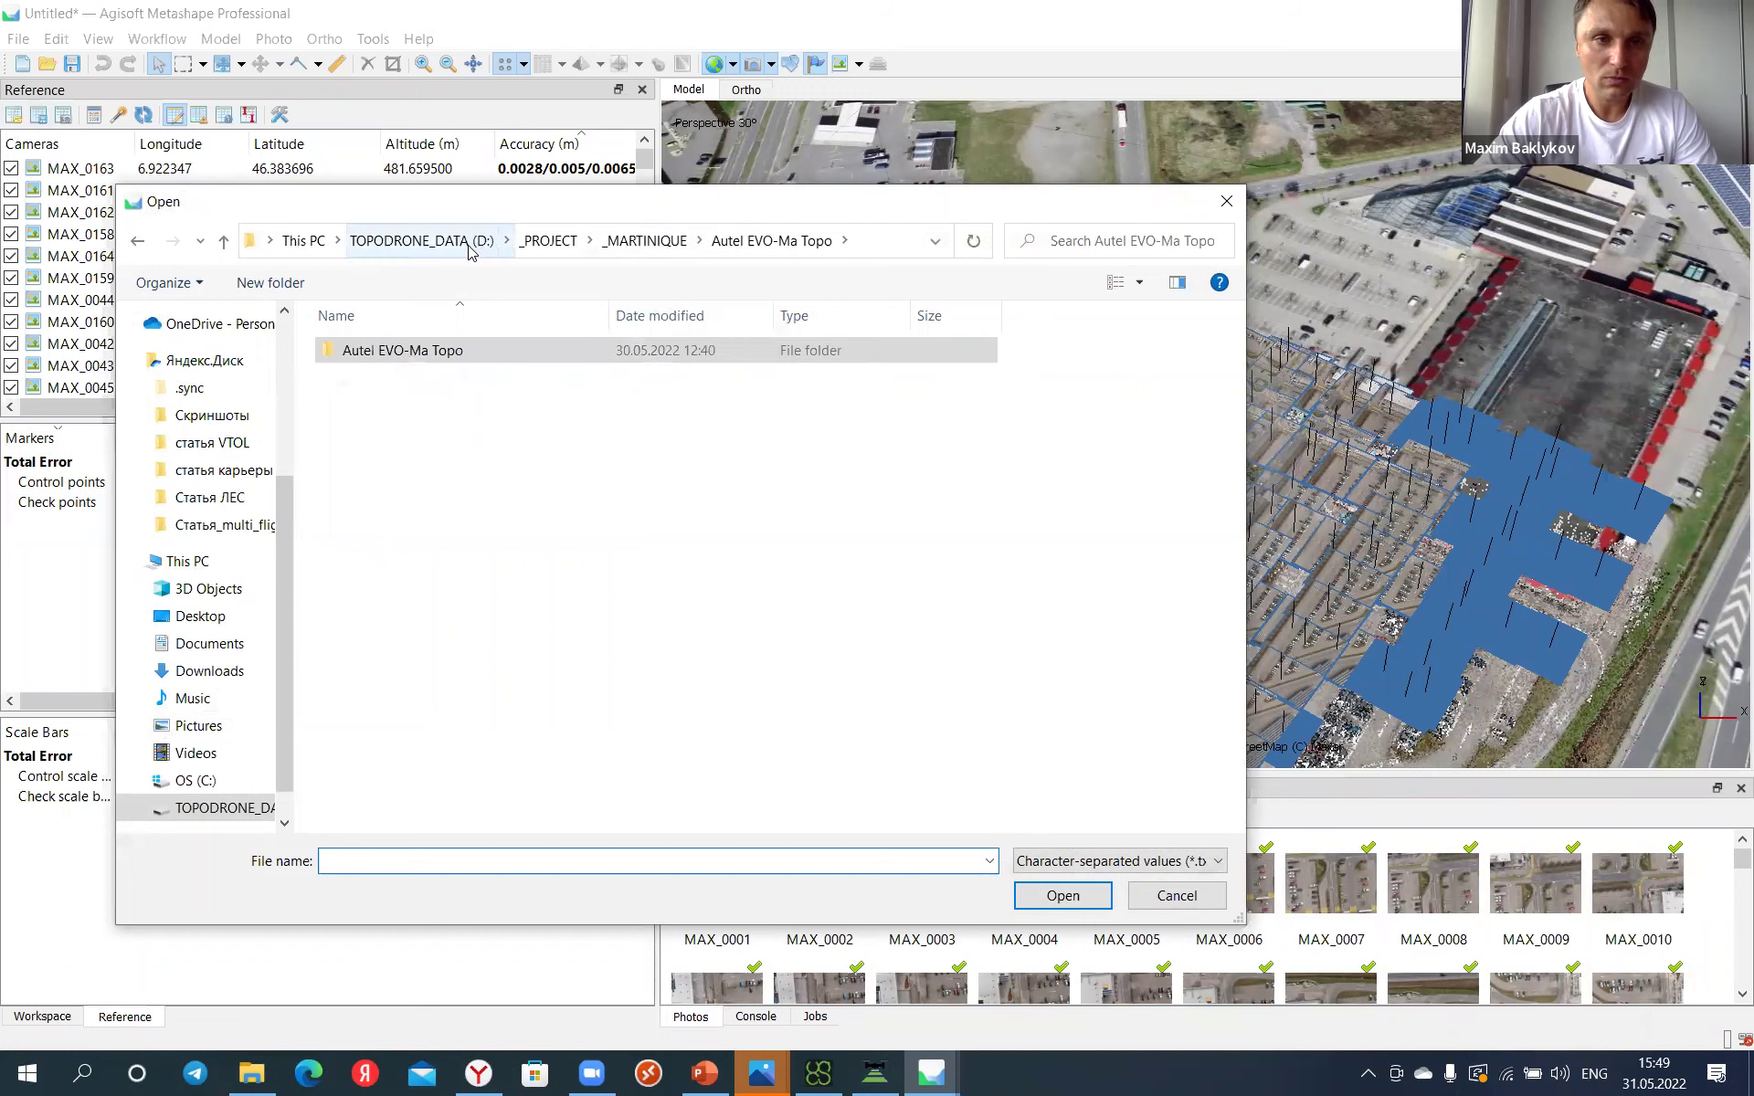
{"action": "left_click", "coordinate": [421, 240]}
{"action": "double_click", "coordinate": [430, 449]}
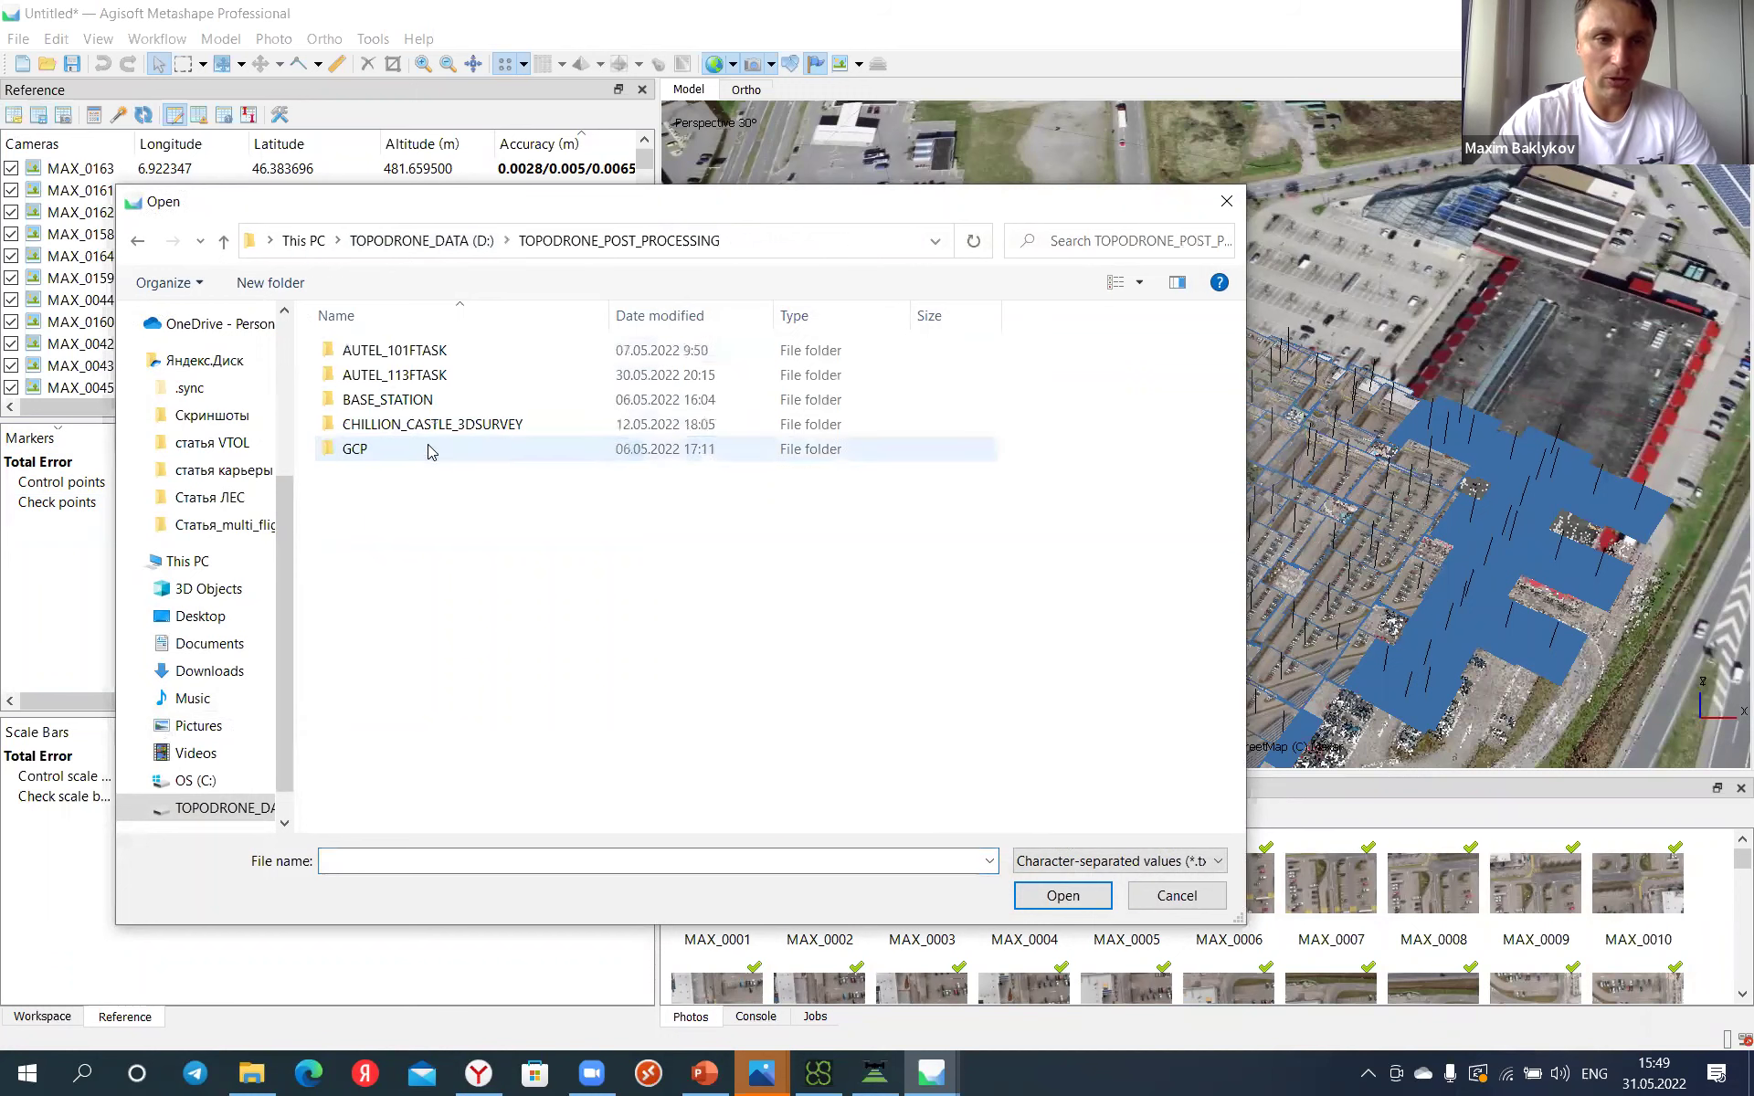
{"action": "double_click", "coordinate": [416, 375]}
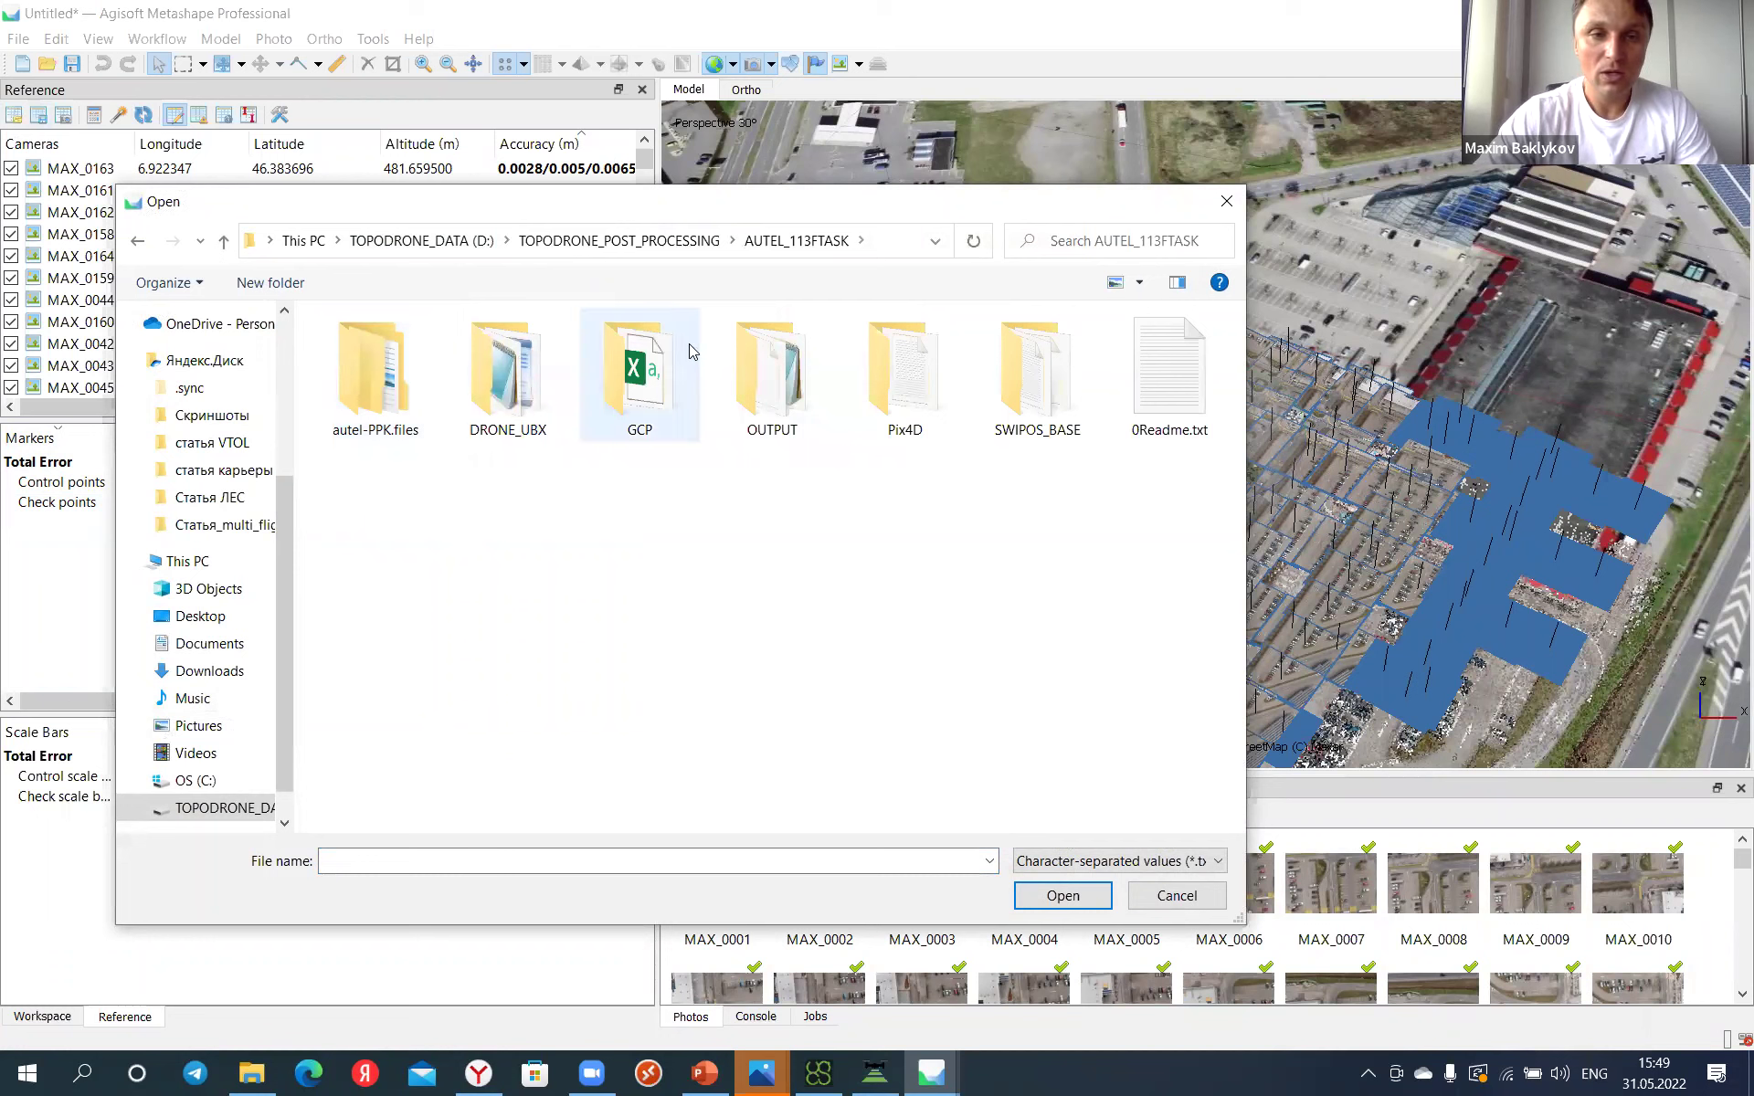
{"action": "double_click", "coordinate": [669, 370]}
{"action": "left_click", "coordinate": [476, 353]}
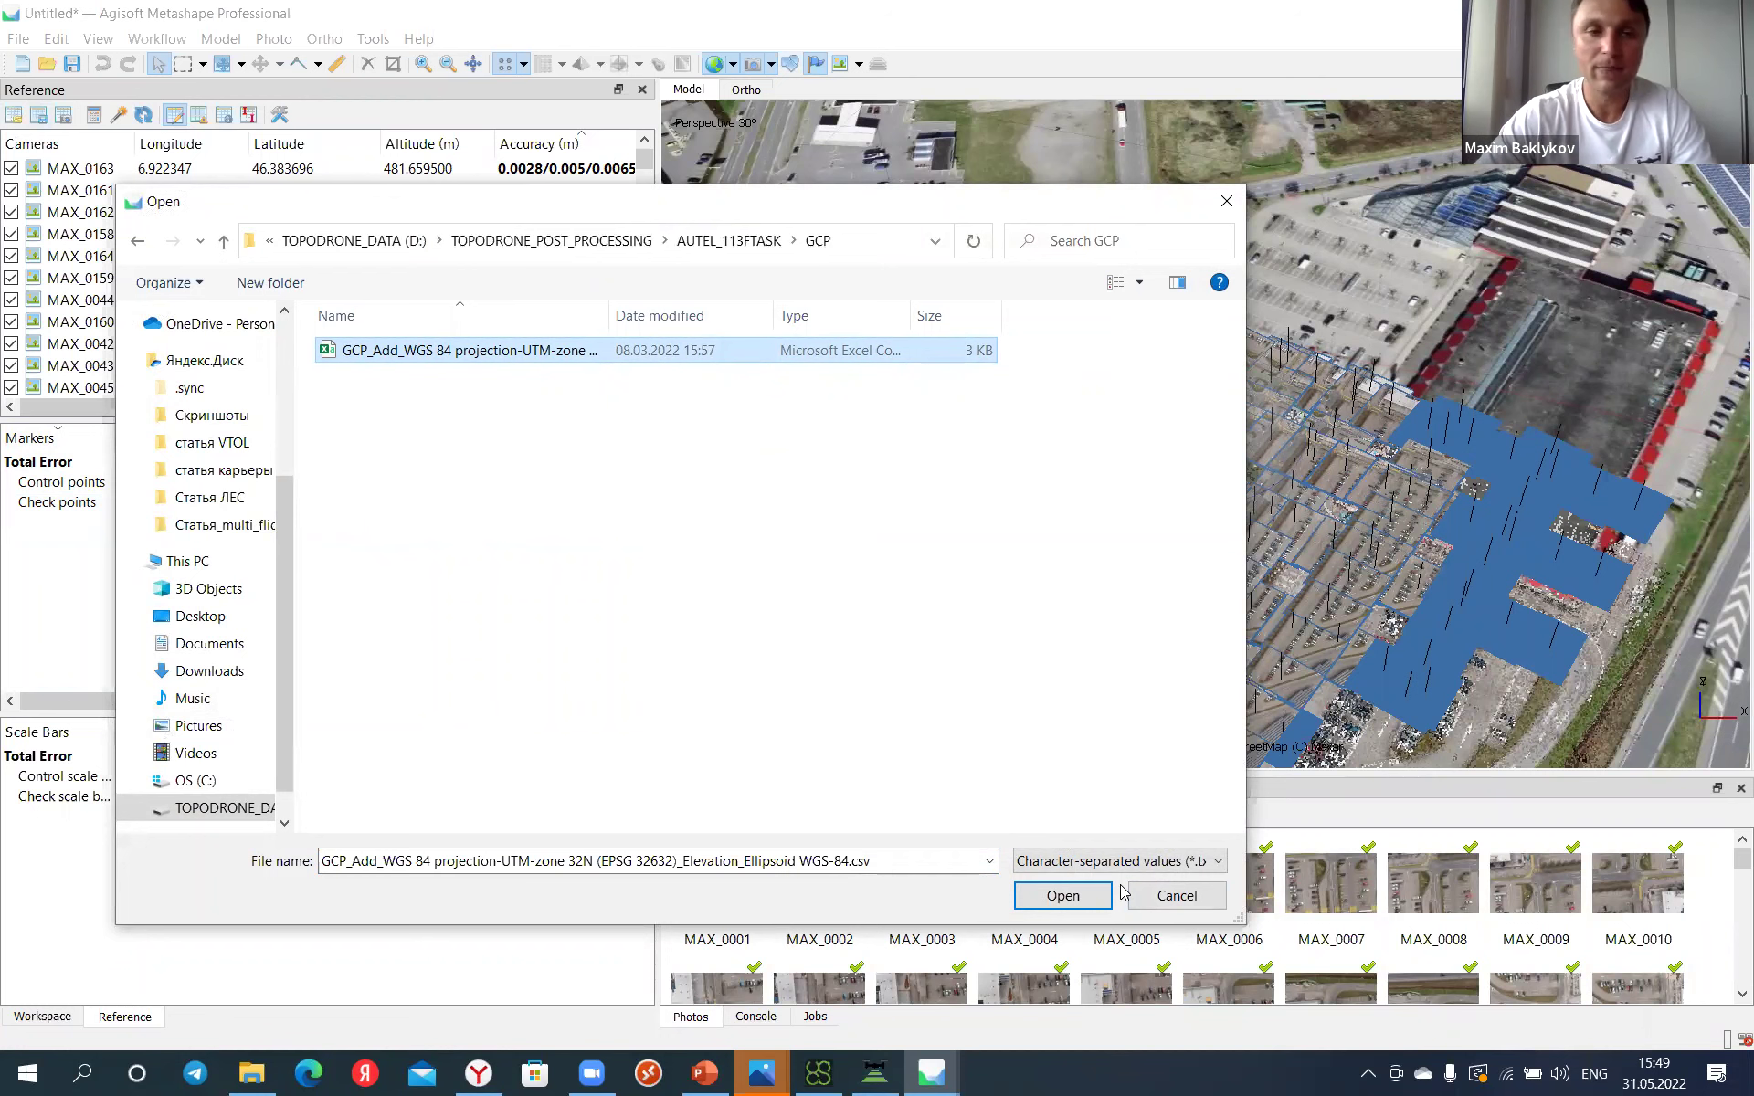
{"action": "left_click", "coordinate": [1062, 895]}
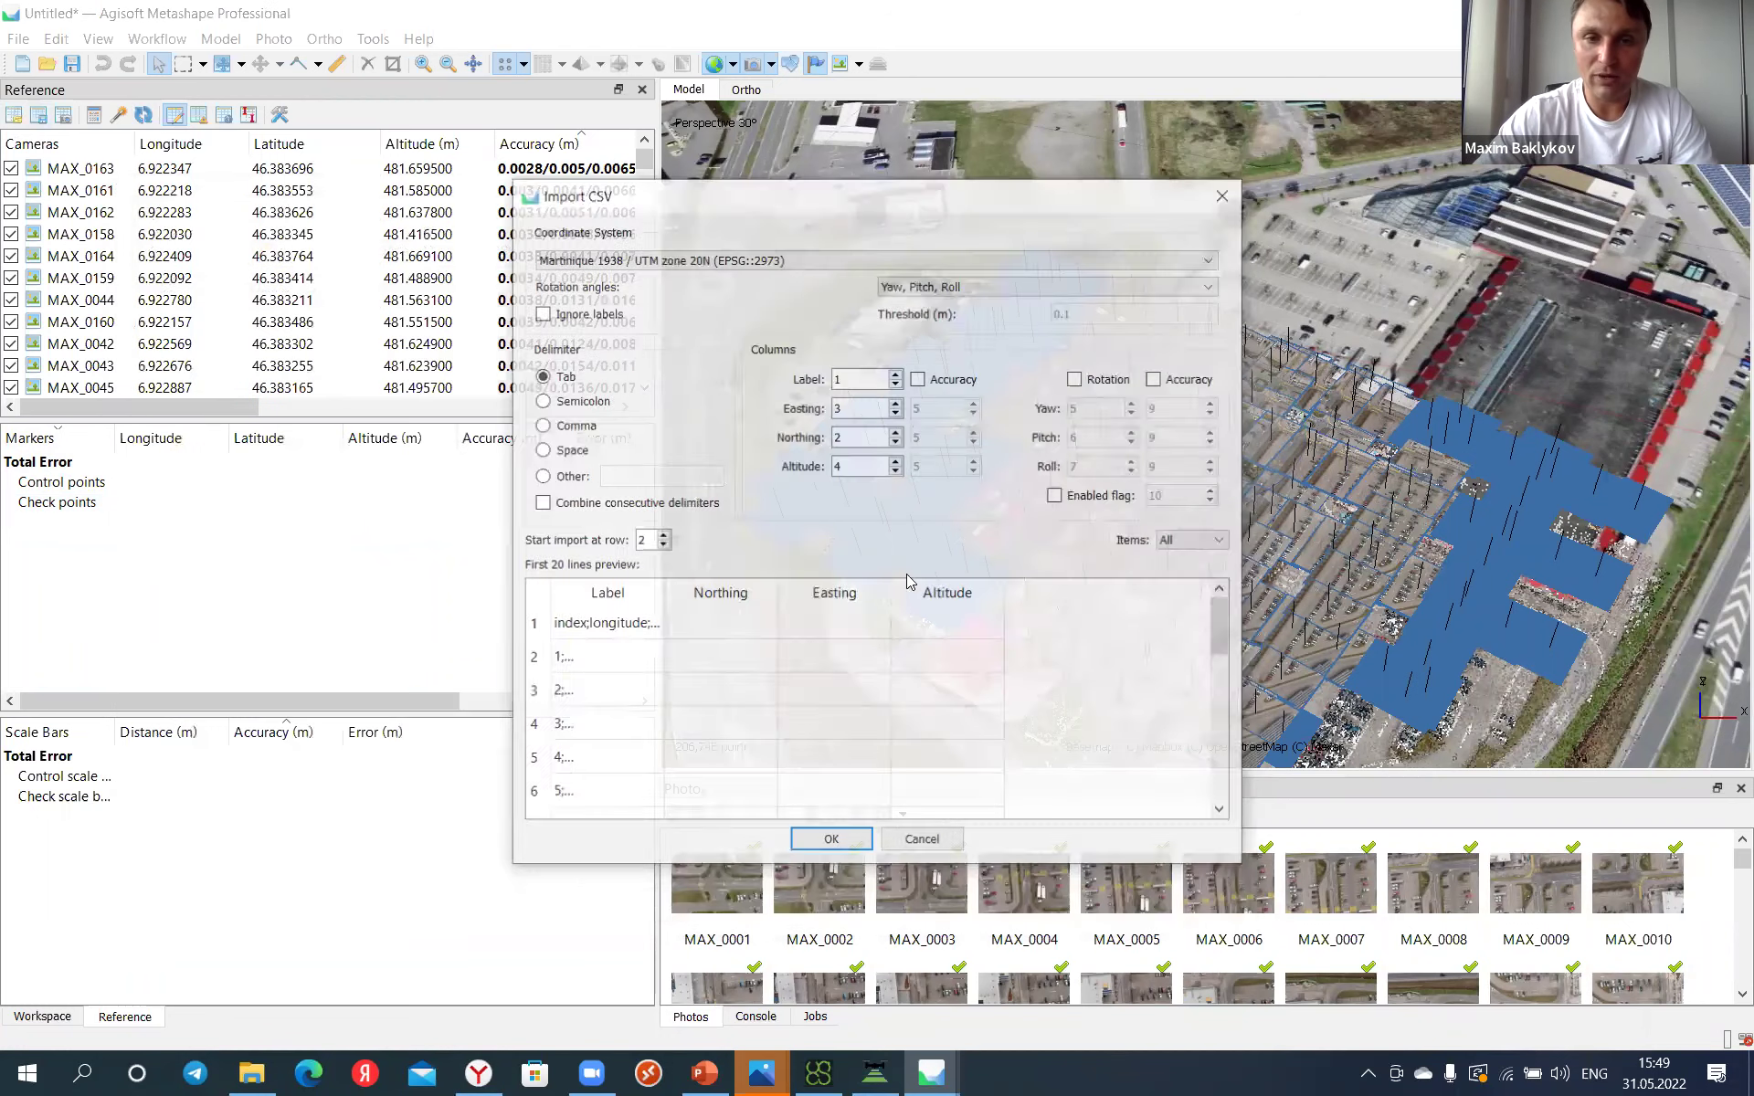
Step: Import the control points semicolon-delimited in WGS 84 (EPSG::4326), with longitude in column 2 and latitude in column 3, creating new markers for all entries
{"action": "left_click", "coordinate": [586, 405]}
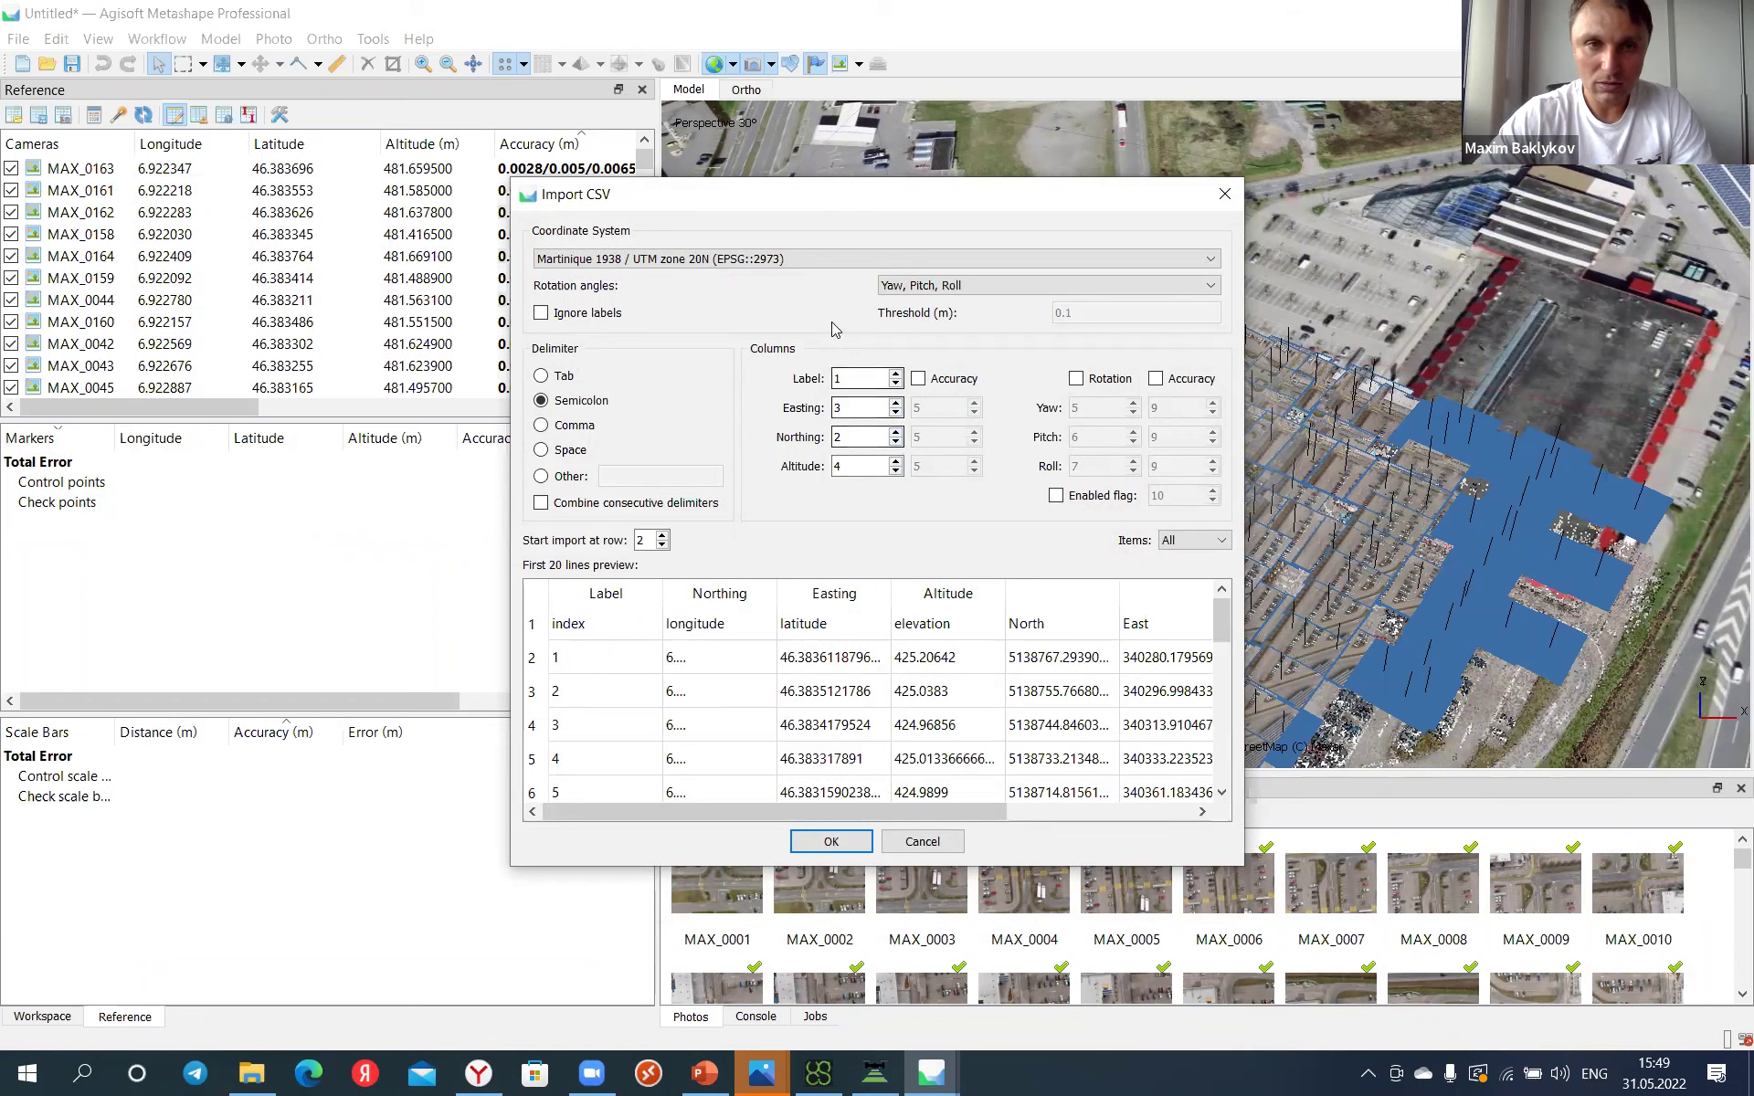
{"action": "left_click", "coordinate": [777, 263]}
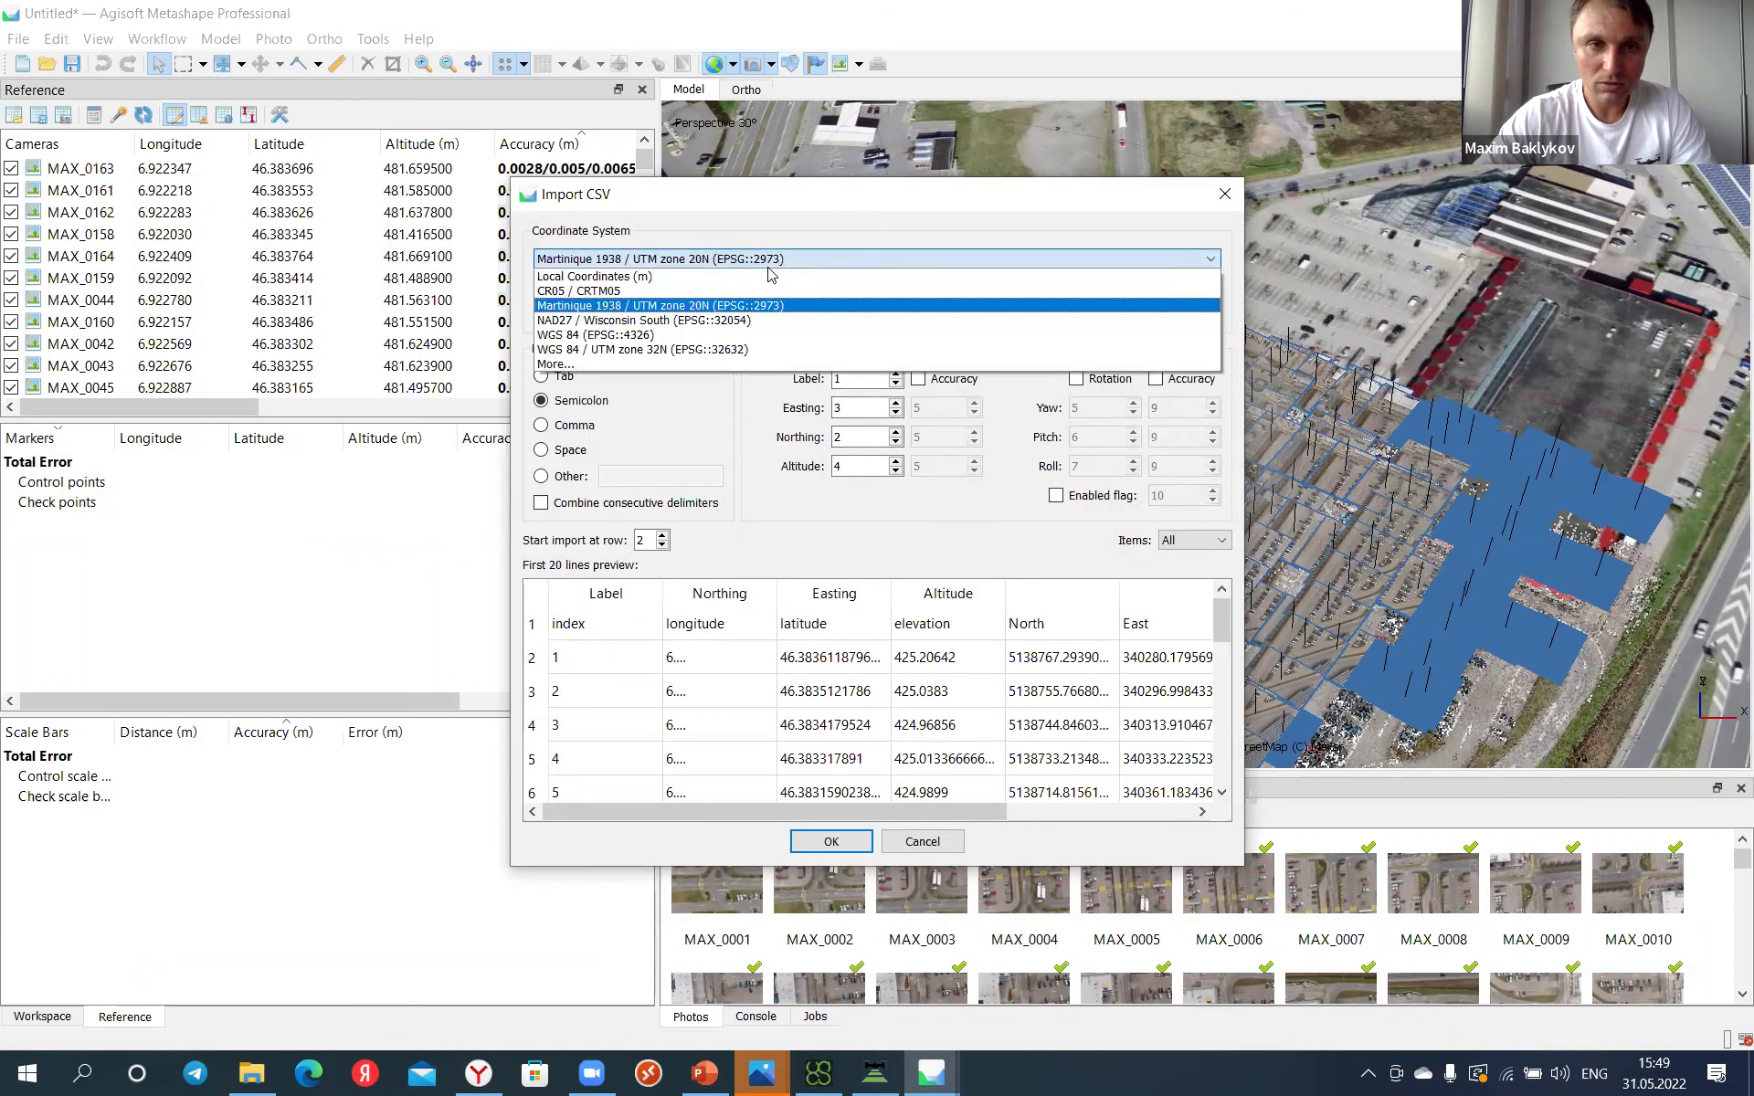
{"action": "left_click", "coordinate": [747, 335]}
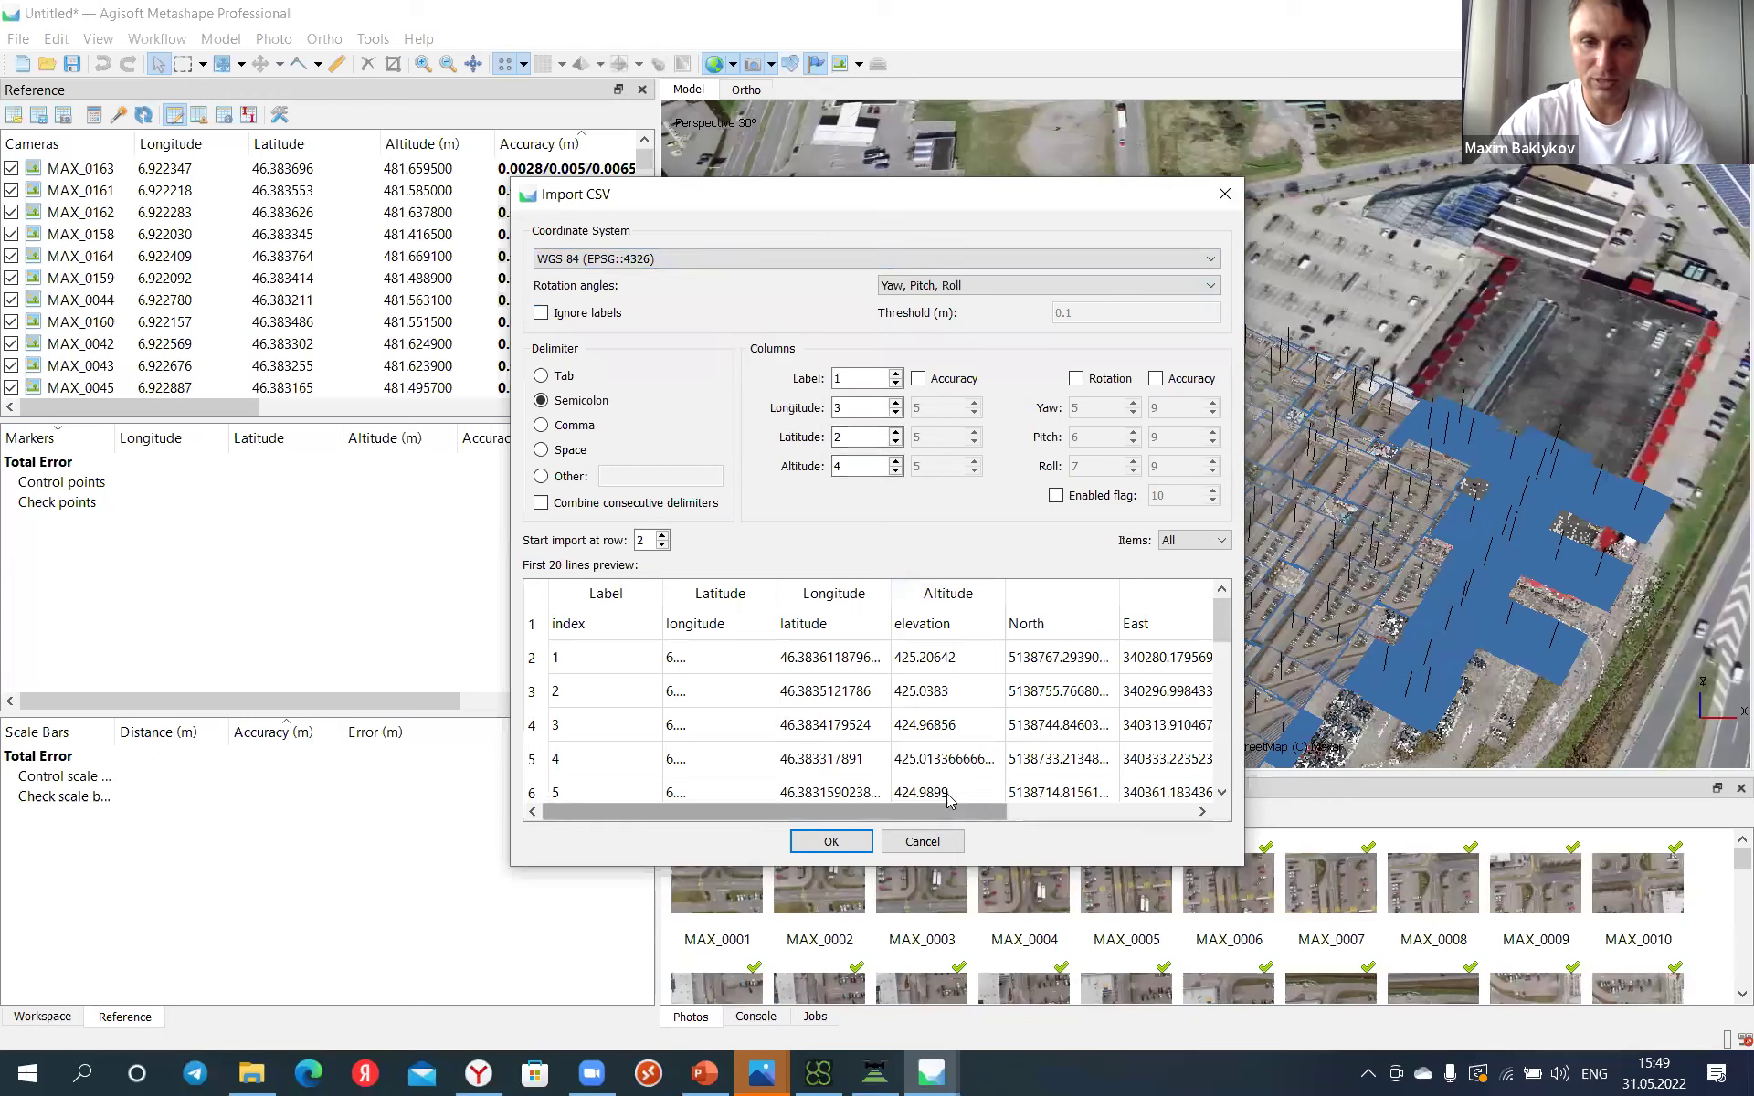
{"action": "left_click_drag", "start_coordinate": [778, 591], "coordinate": [840, 590]}
{"action": "left_click", "coordinate": [895, 413]}
{"action": "left_click", "coordinate": [895, 430]}
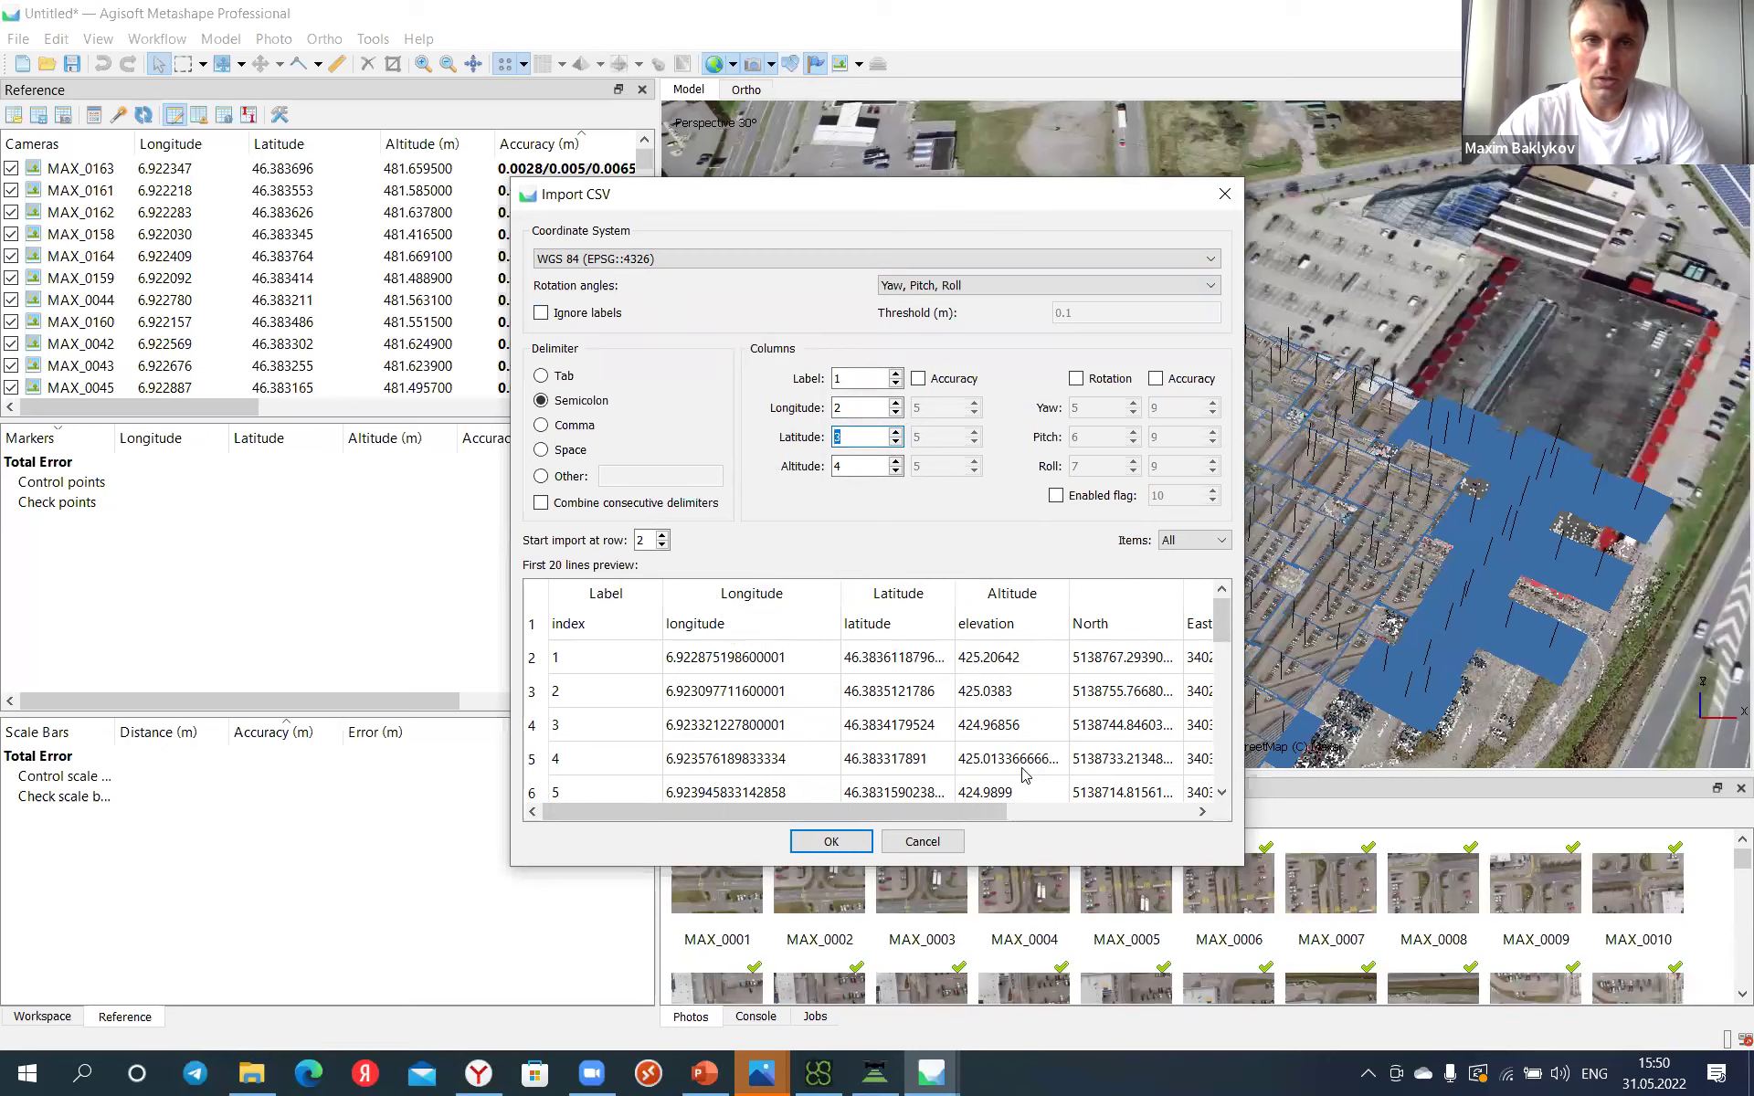
{"action": "left_click", "coordinate": [831, 841]}
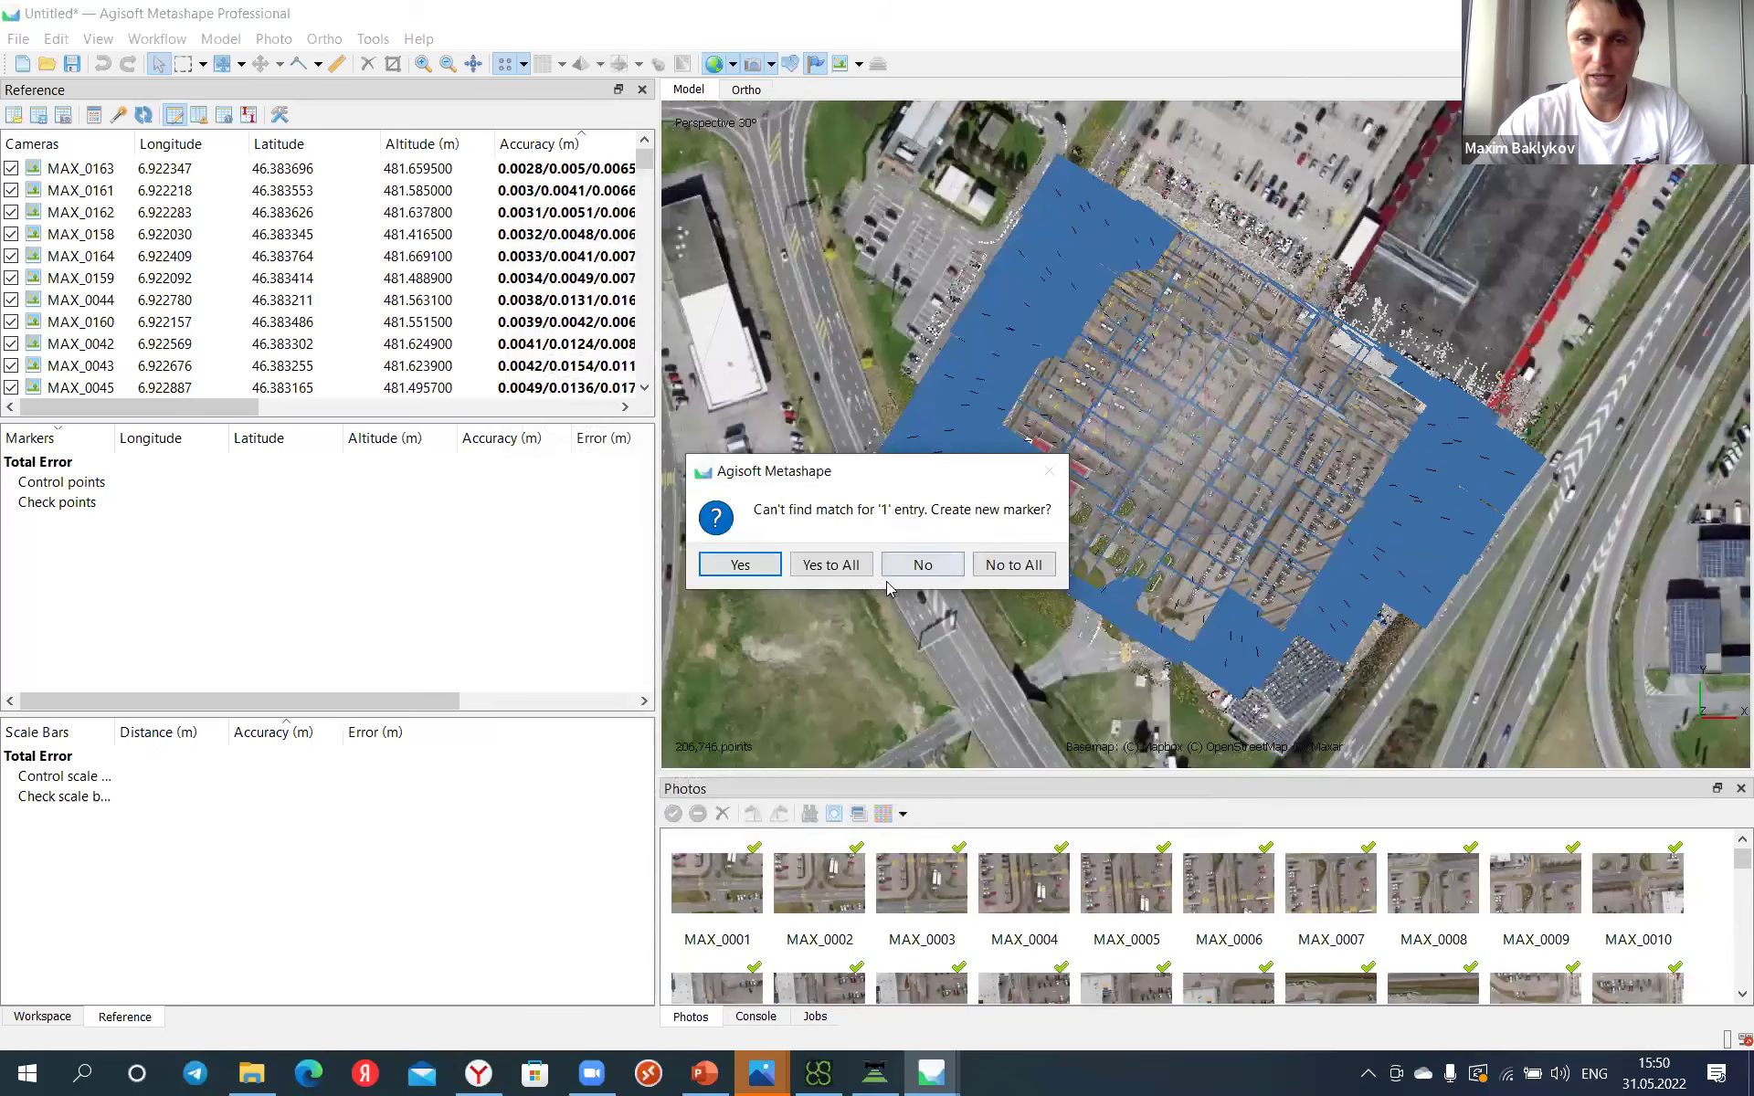
{"action": "left_click", "coordinate": [831, 564]}
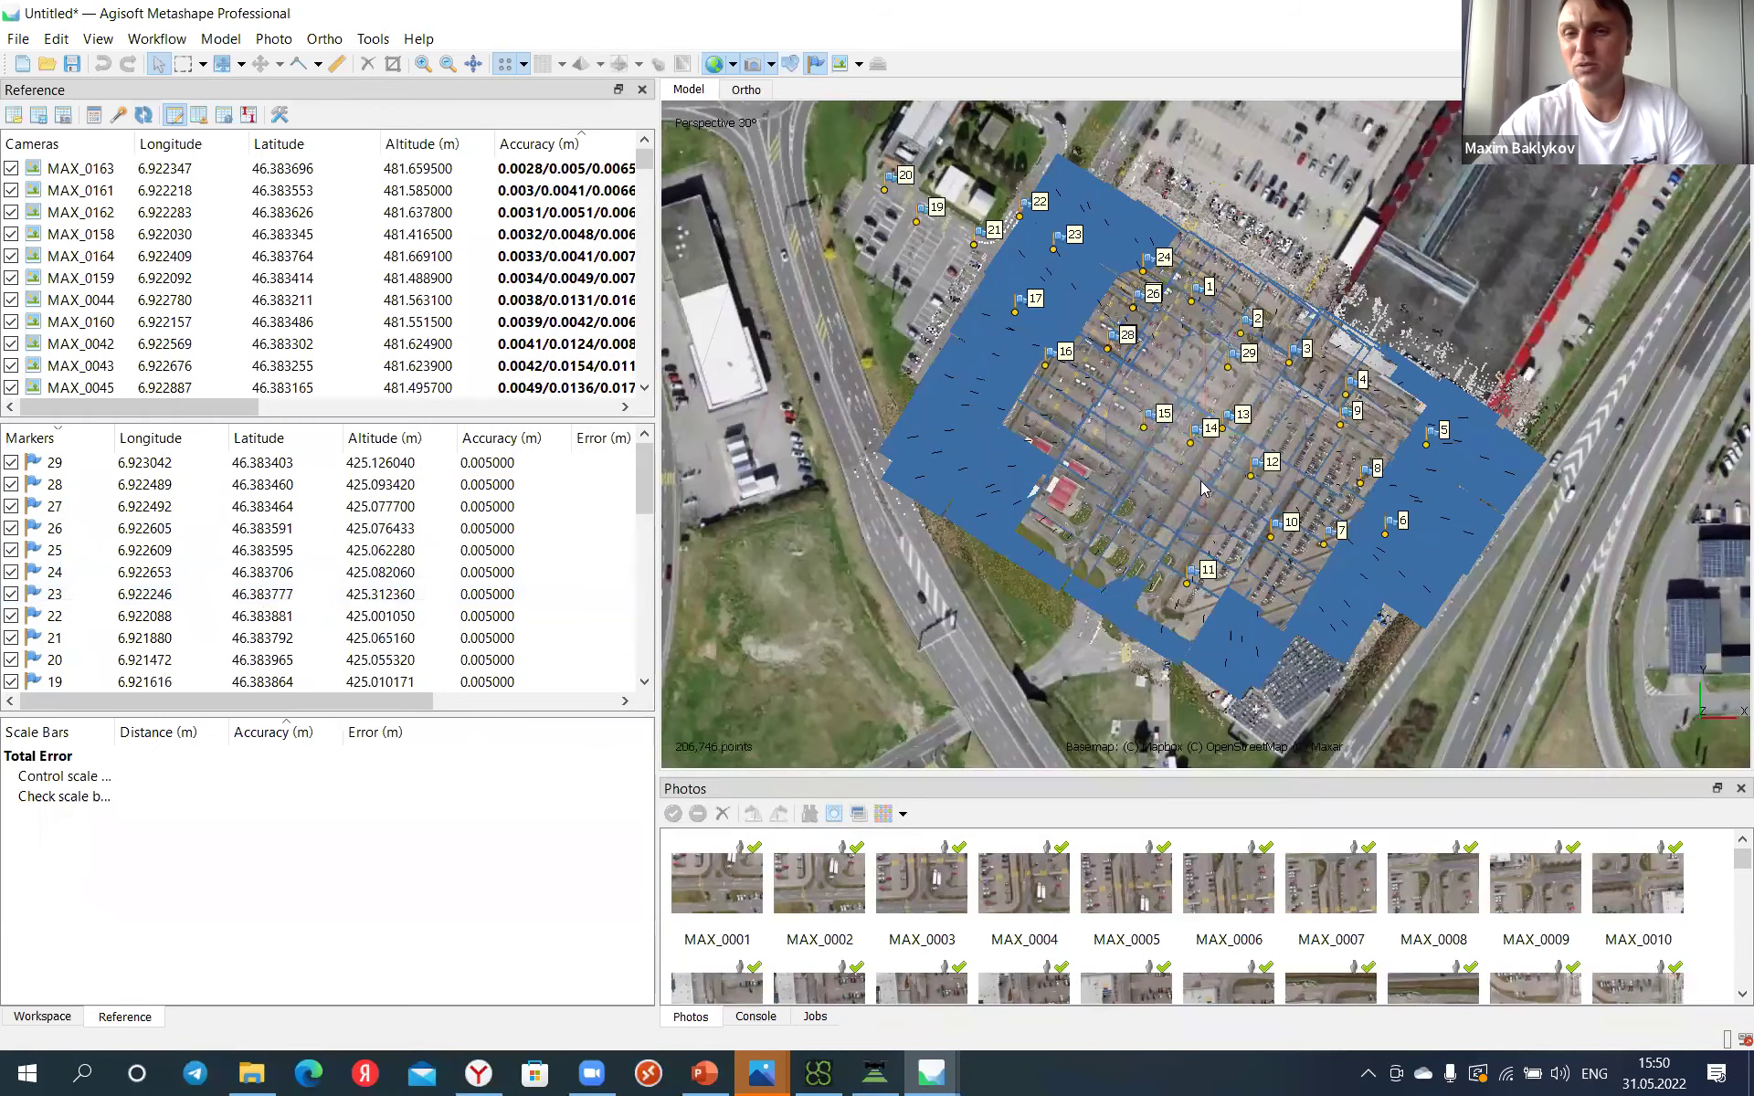
Step: Filter the photos by marker 13 and open photo MAX_0123
{"action": "scroll", "coordinate": [1179, 508], "scroll_direction": "up", "scroll_amount": 3}
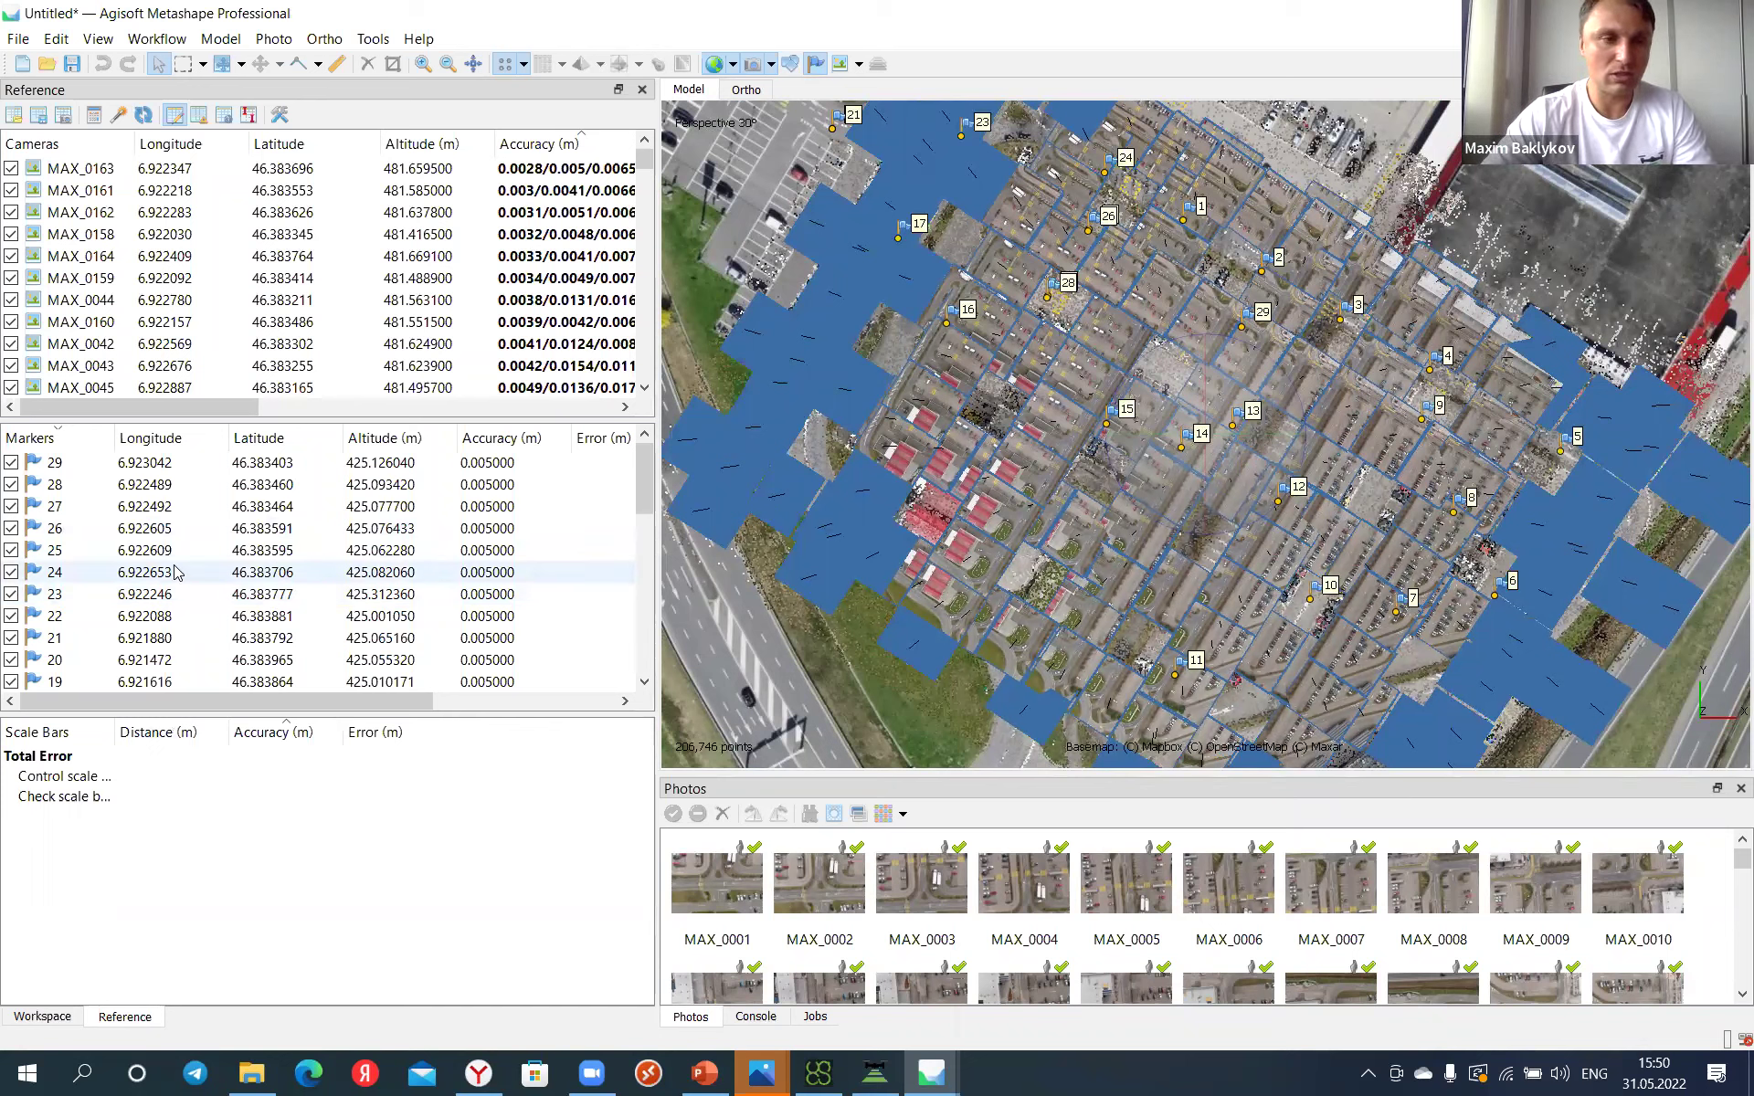
{"action": "scroll", "coordinate": [98, 621], "scroll_direction": "down", "scroll_amount": 2}
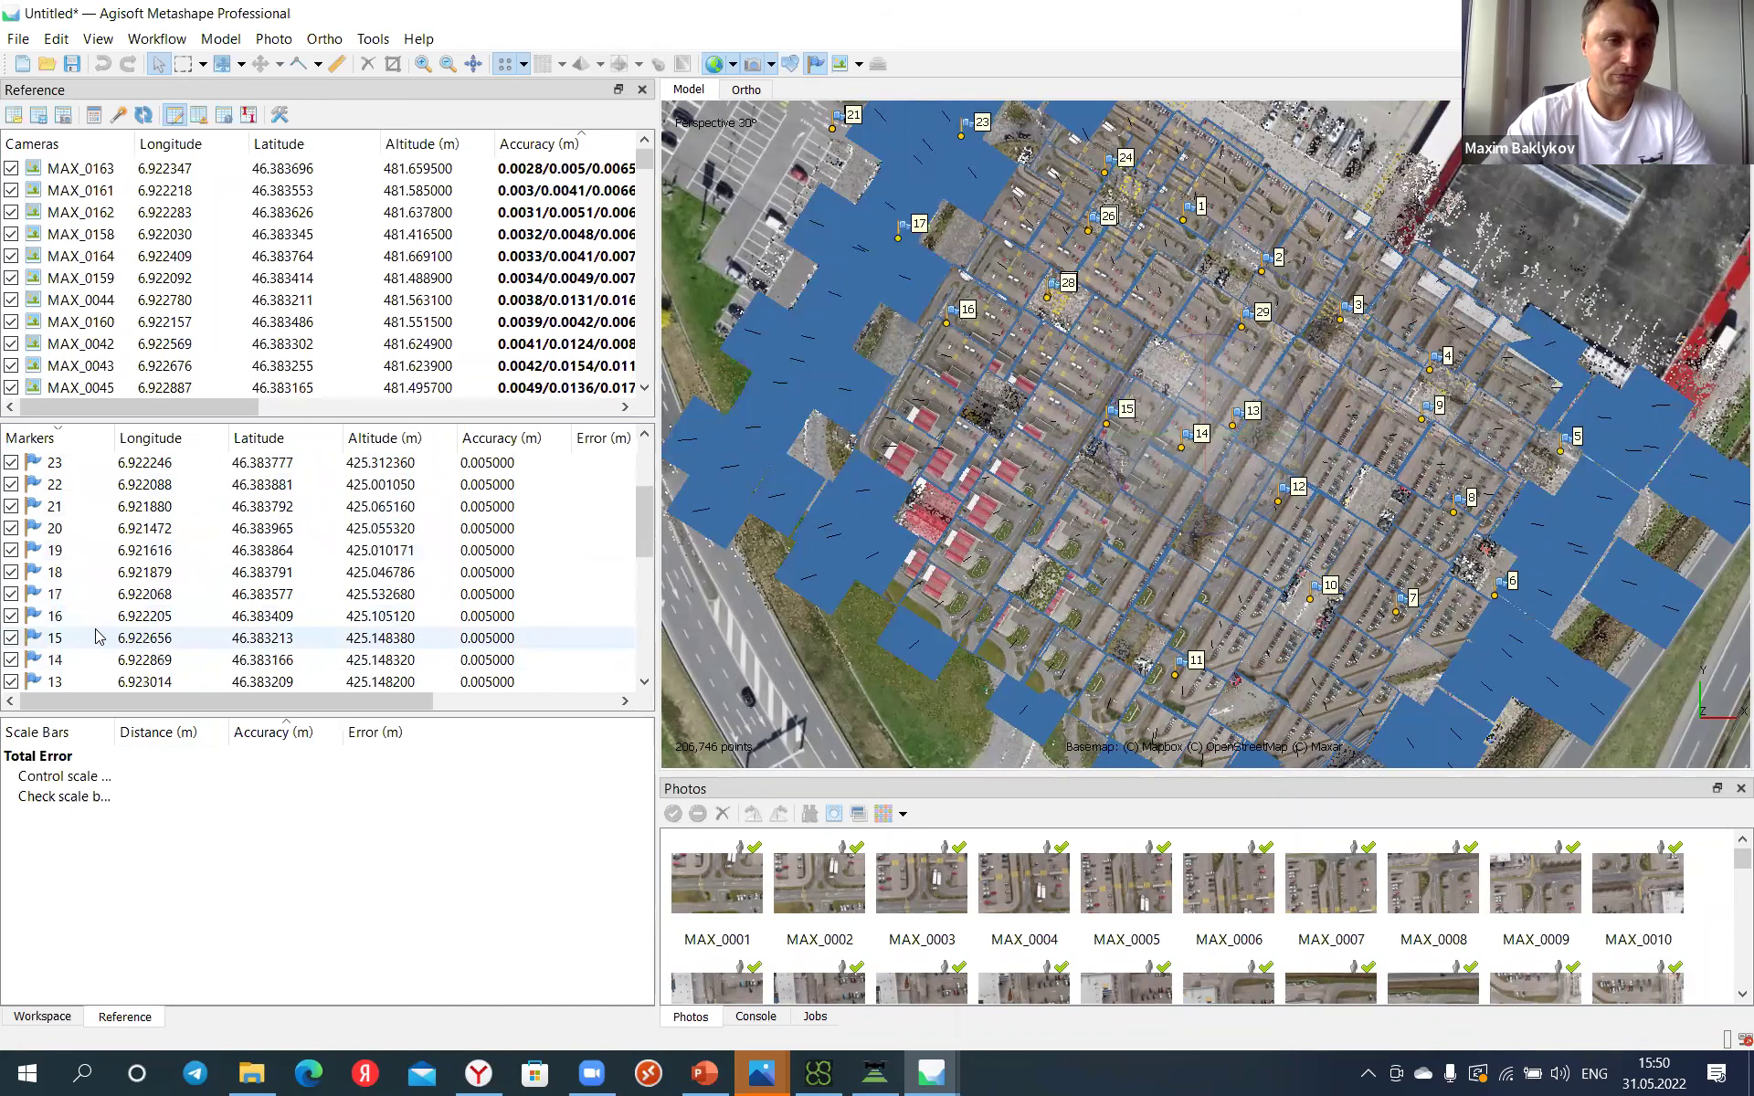
{"action": "left_click", "coordinate": [92, 683]}
{"action": "right_click", "coordinate": [91, 687]}
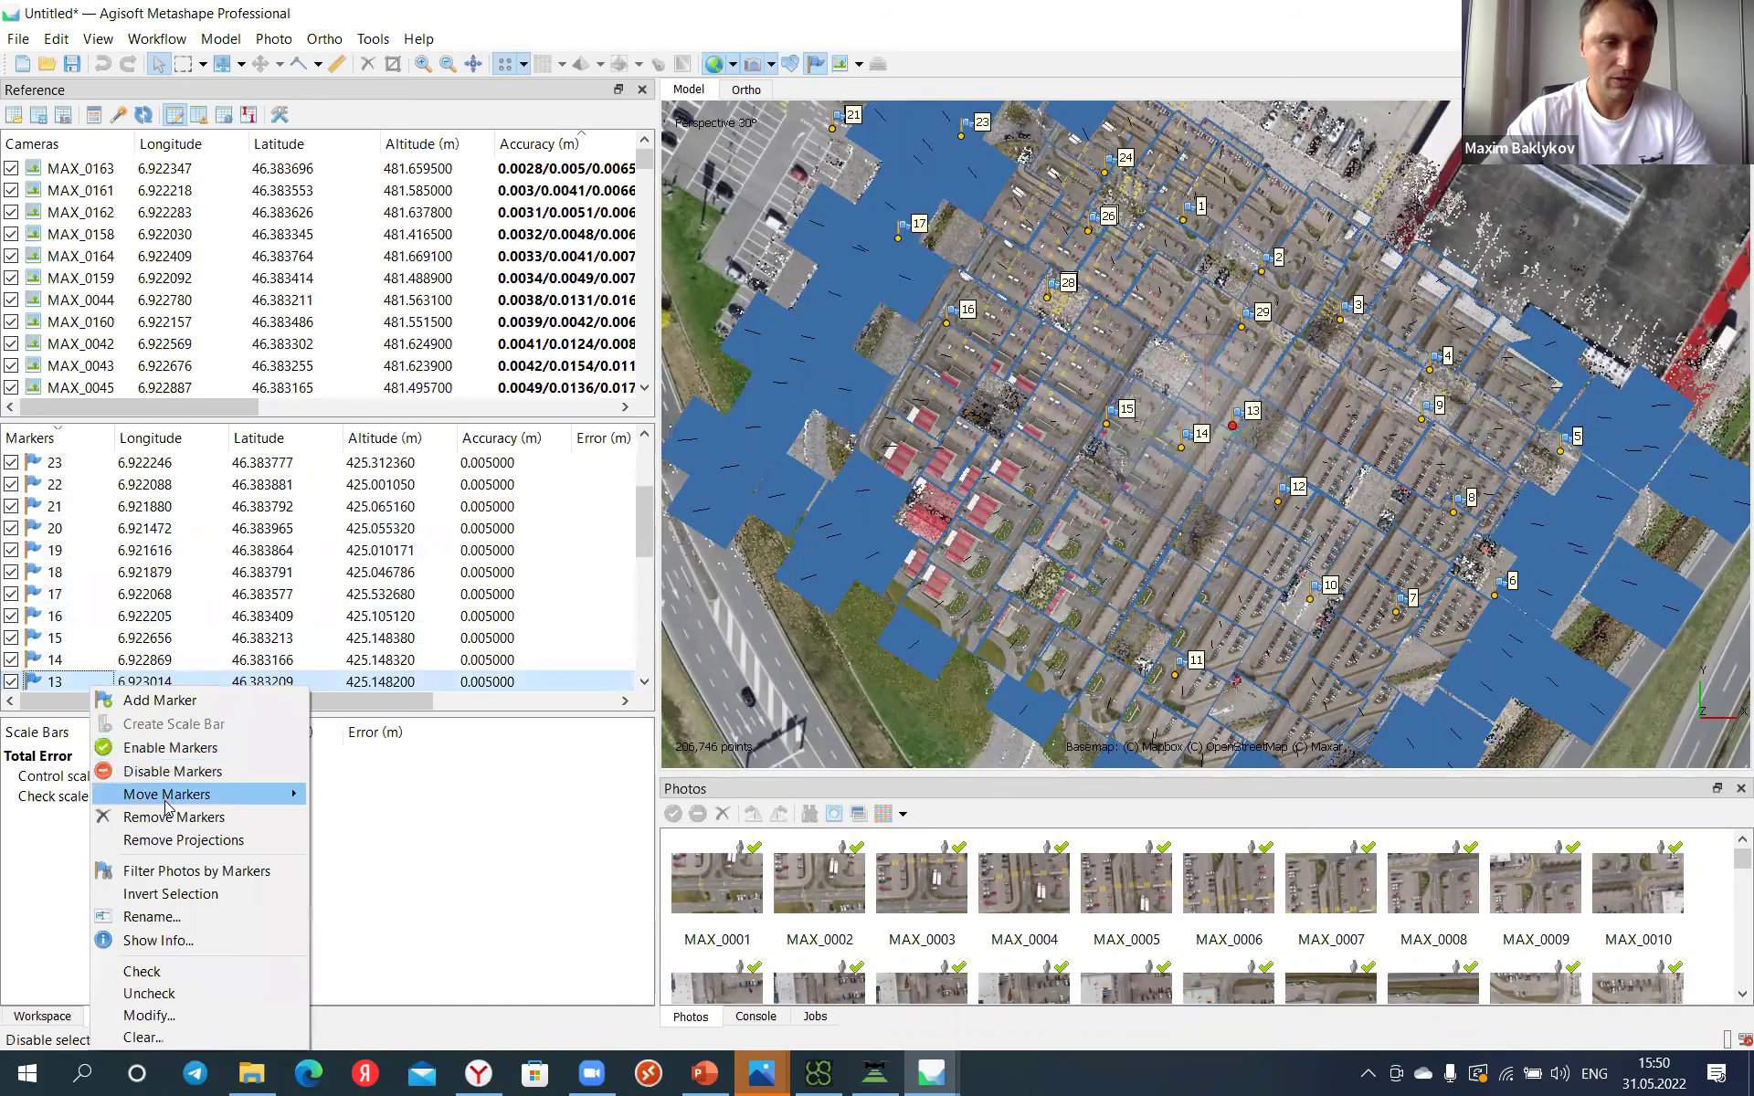
{"action": "left_click", "coordinate": [178, 871]}
{"action": "double_click", "coordinate": [921, 881]}
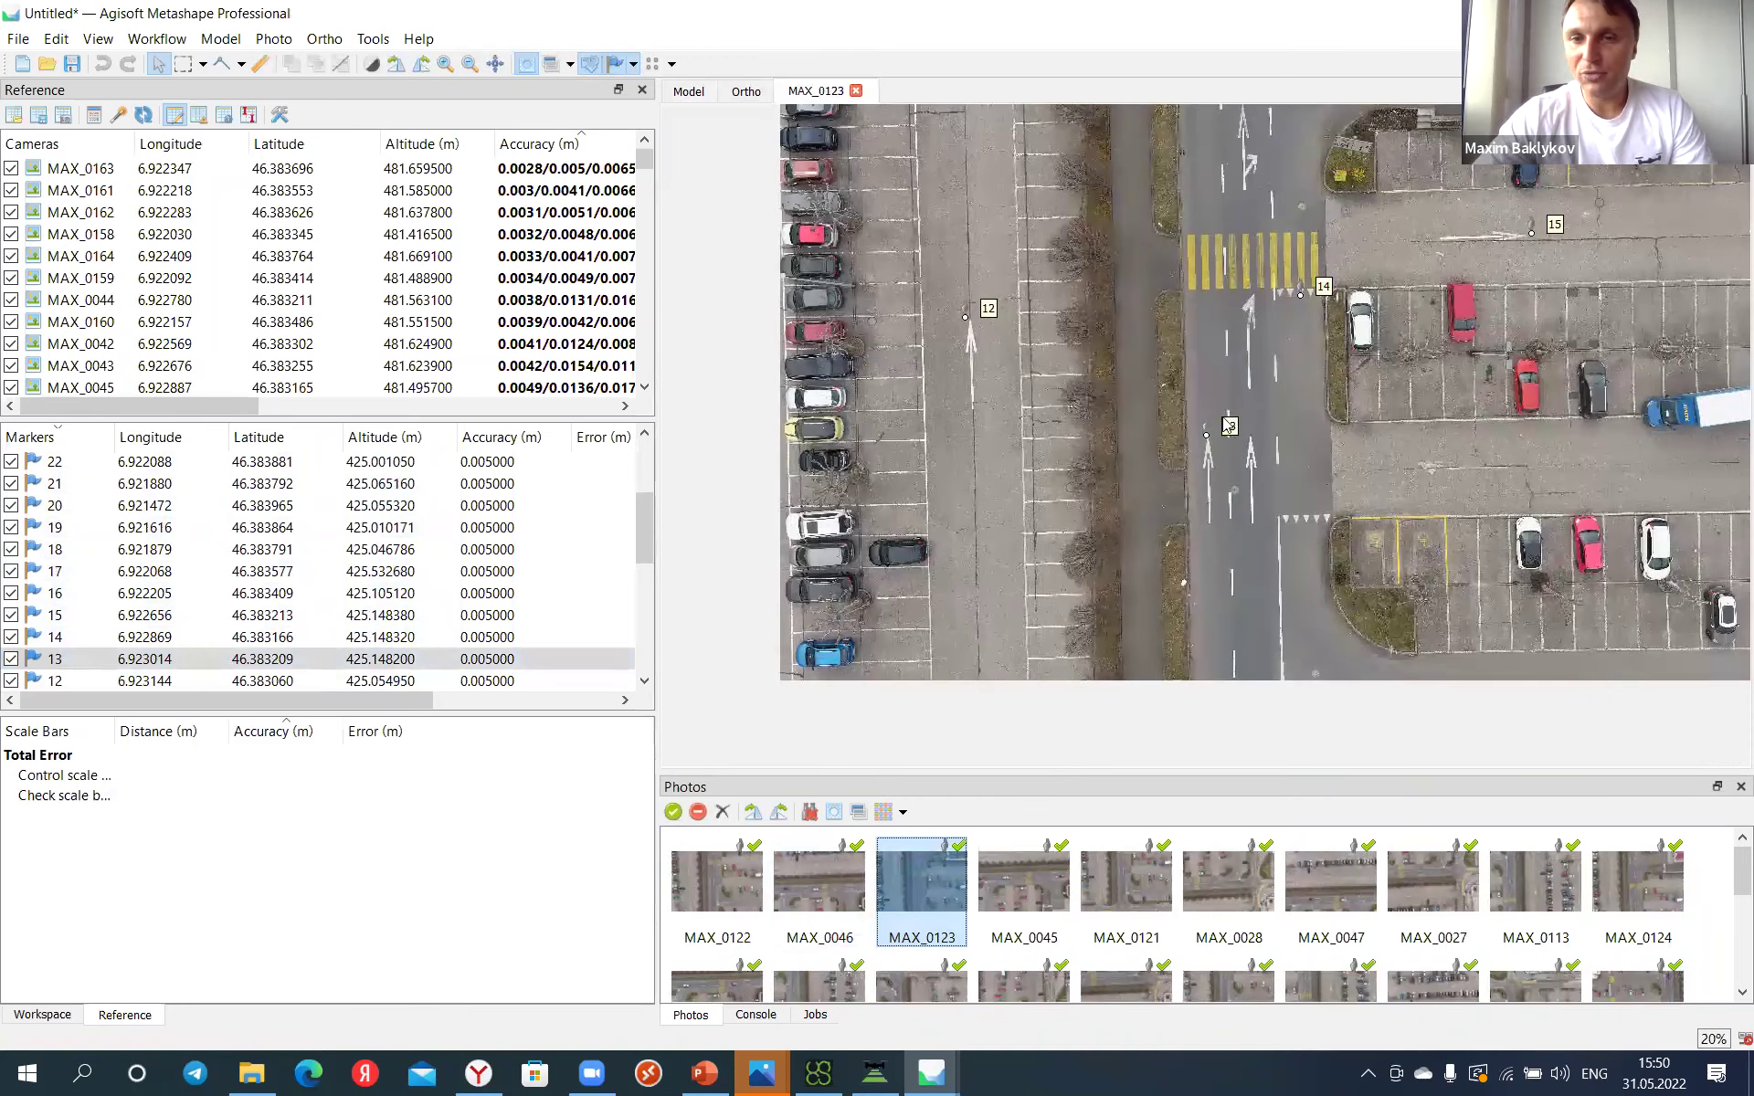
Step: Place marker 13 precisely on the tip of the white road arrow in photos MAX_0123 and MAX_0045
{"action": "scroll", "coordinate": [1228, 426], "scroll_direction": "up", "scroll_amount": 10}
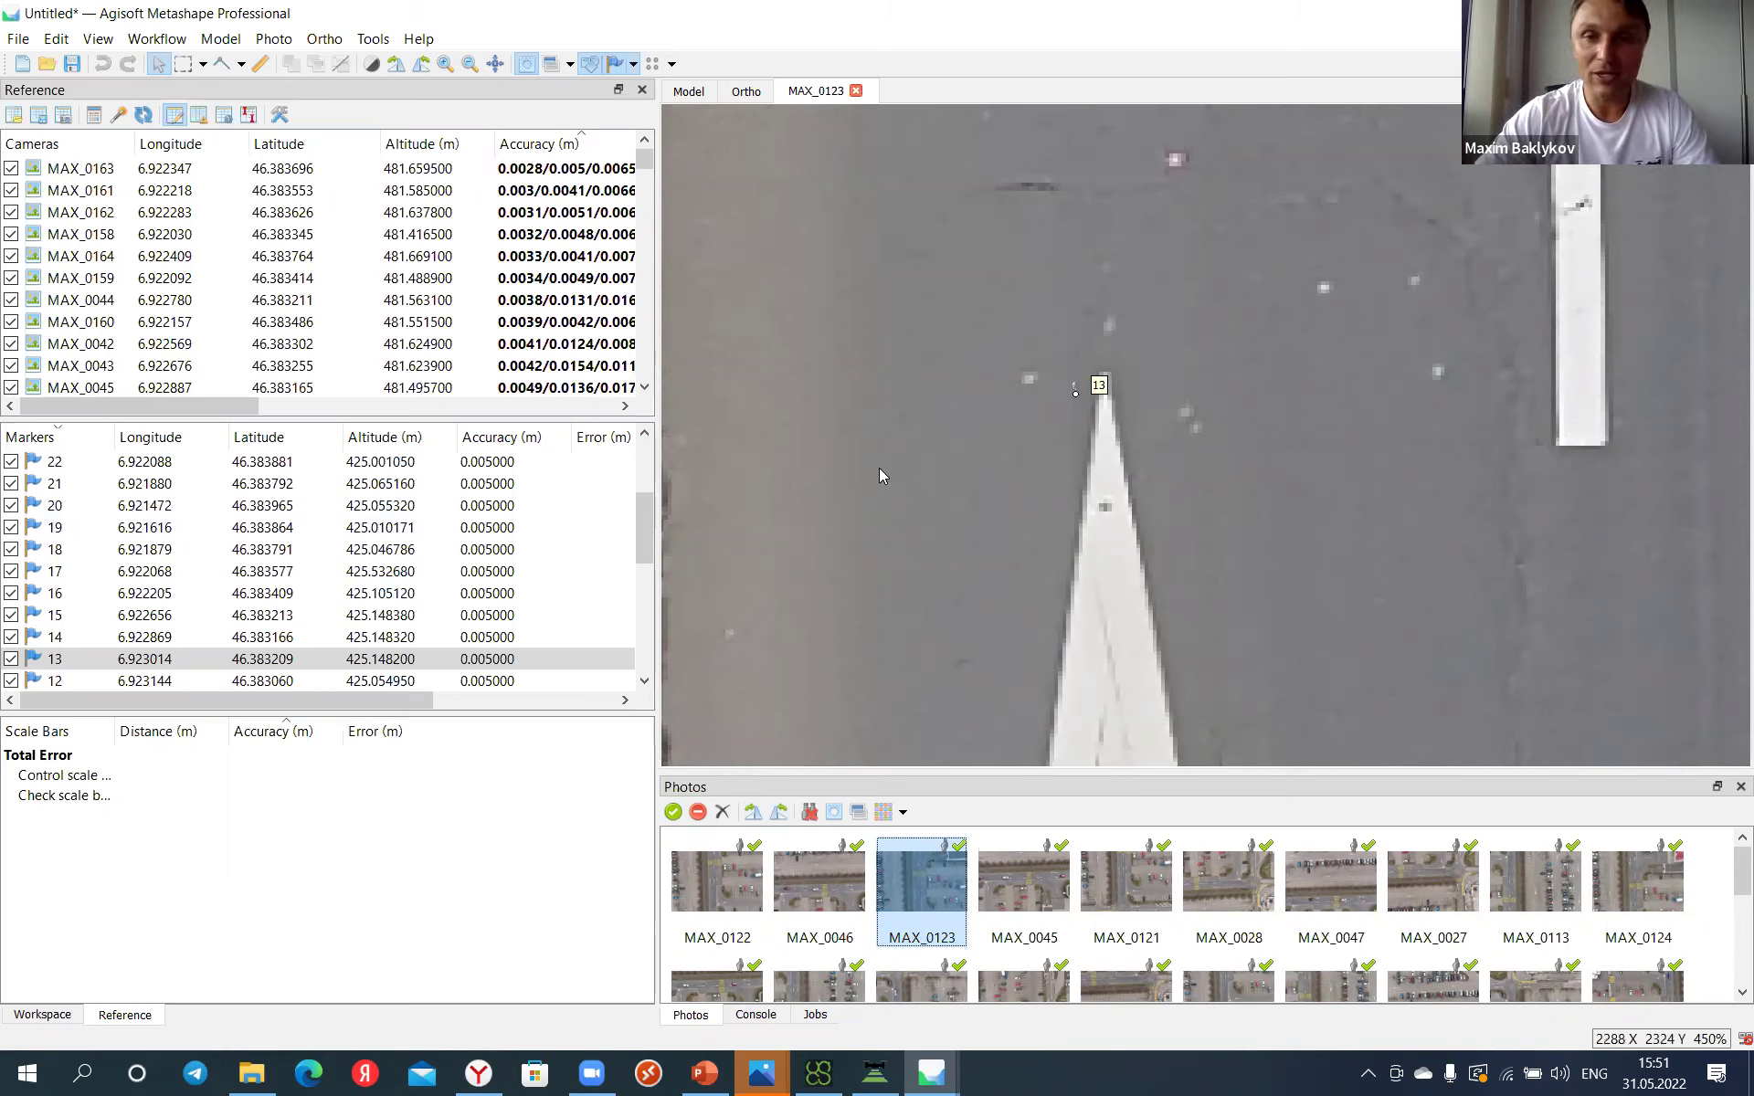
{"action": "left_click_drag", "start_coordinate": [1074, 392], "coordinate": [1103, 370]}
{"action": "key", "text": "Page_Down"}
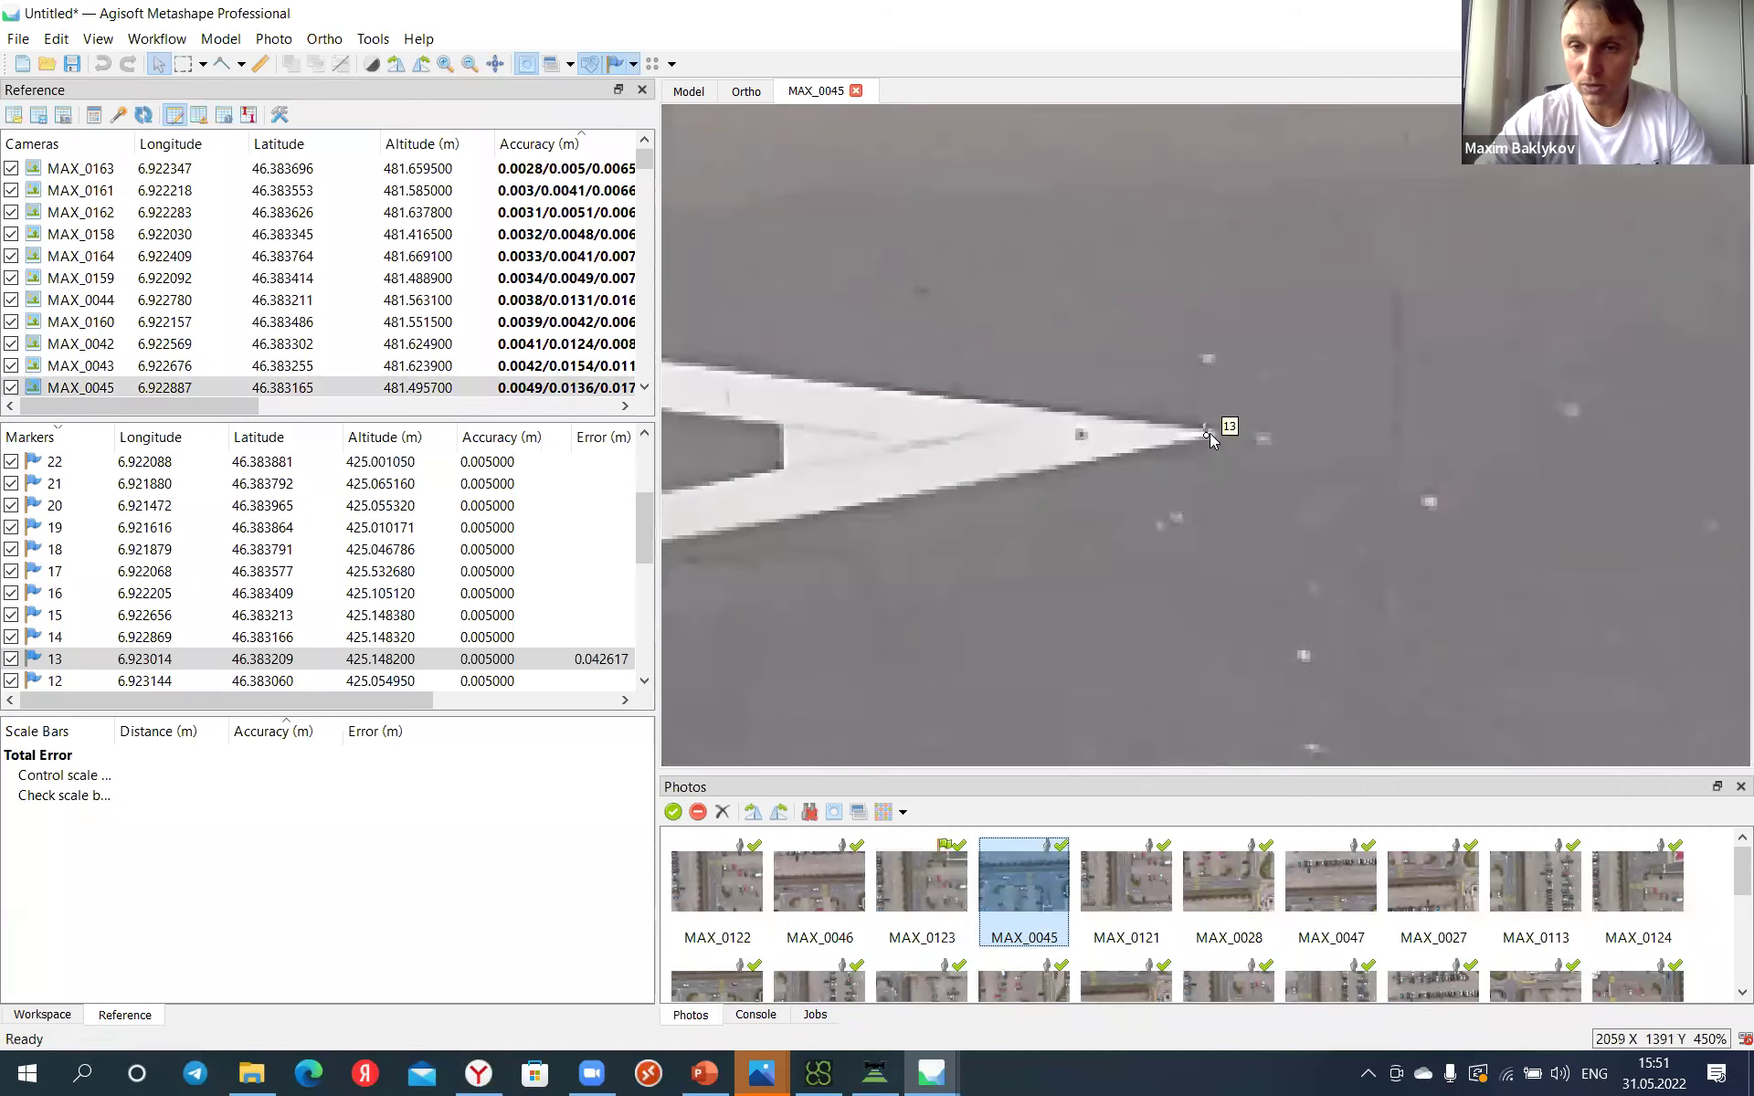
{"action": "left_click", "coordinate": [1206, 435]}
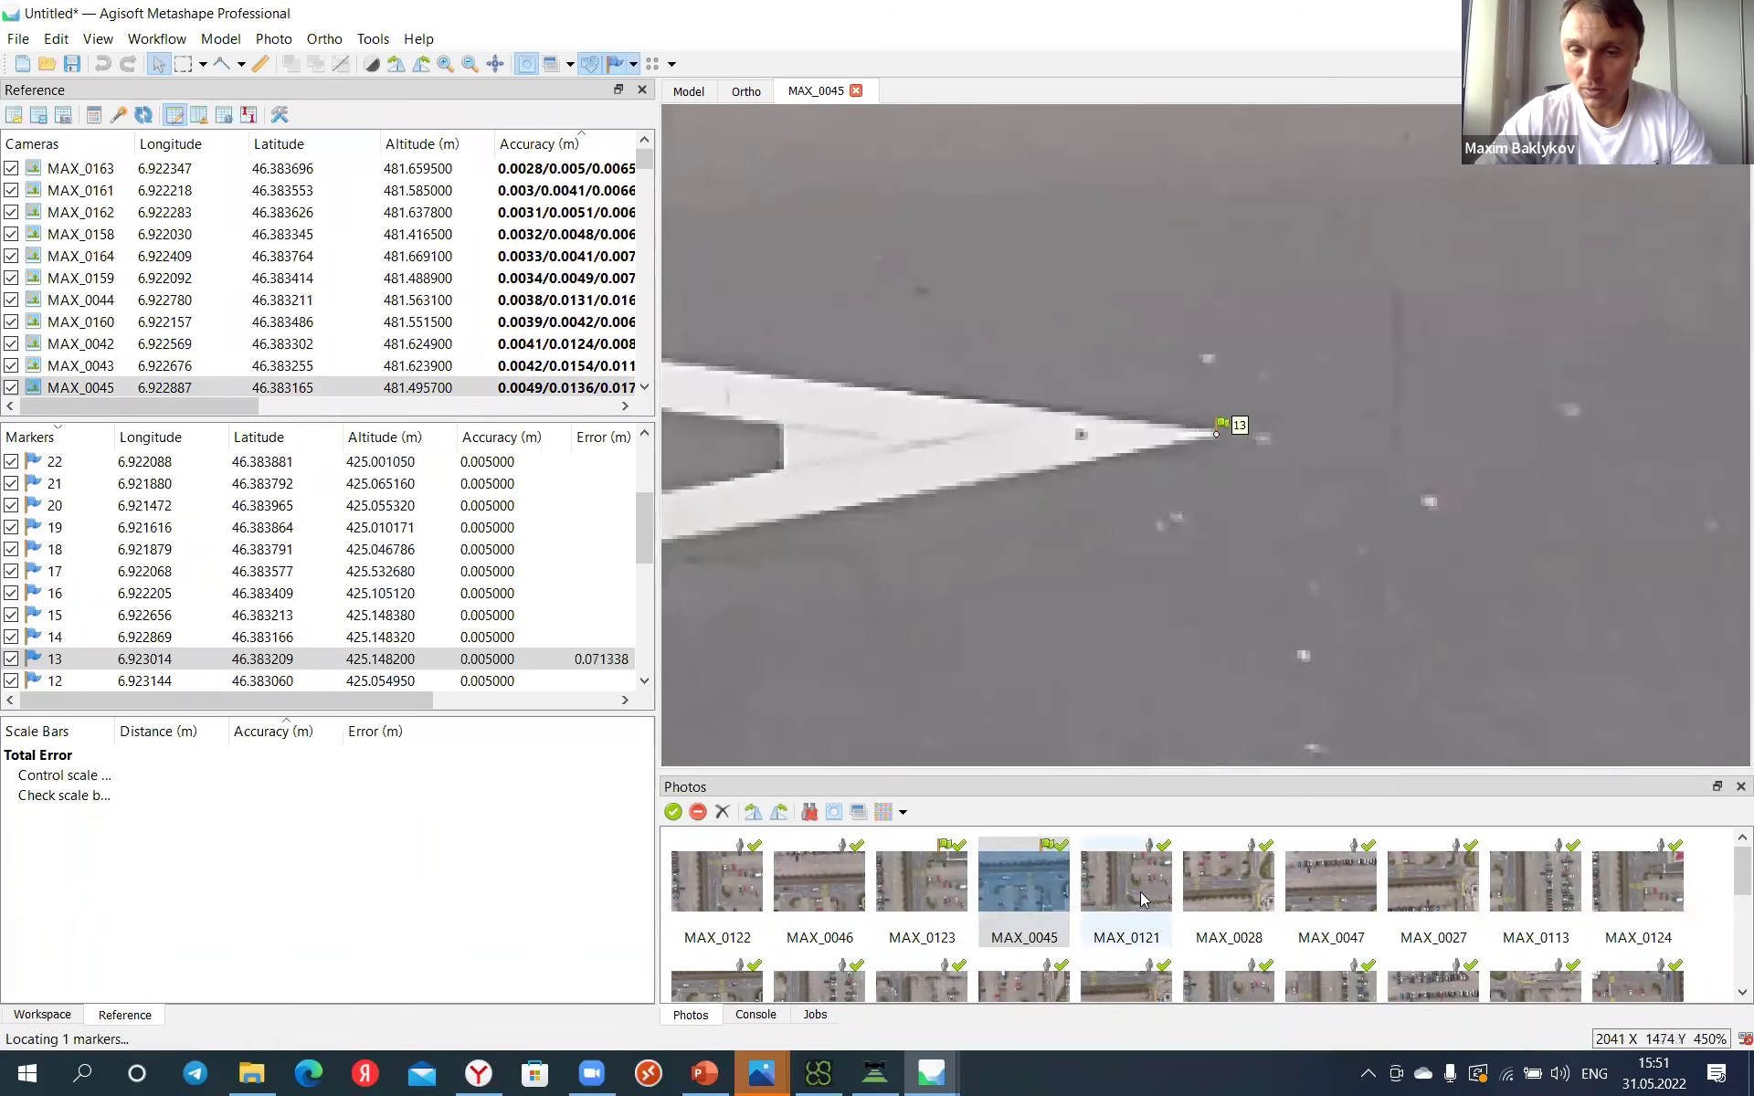
Step: Refine marker 13 on the road arrow's tip in photos MAX_0121, MAX_0028 and MAX_0047
{"action": "double_click", "coordinate": [1142, 891]}
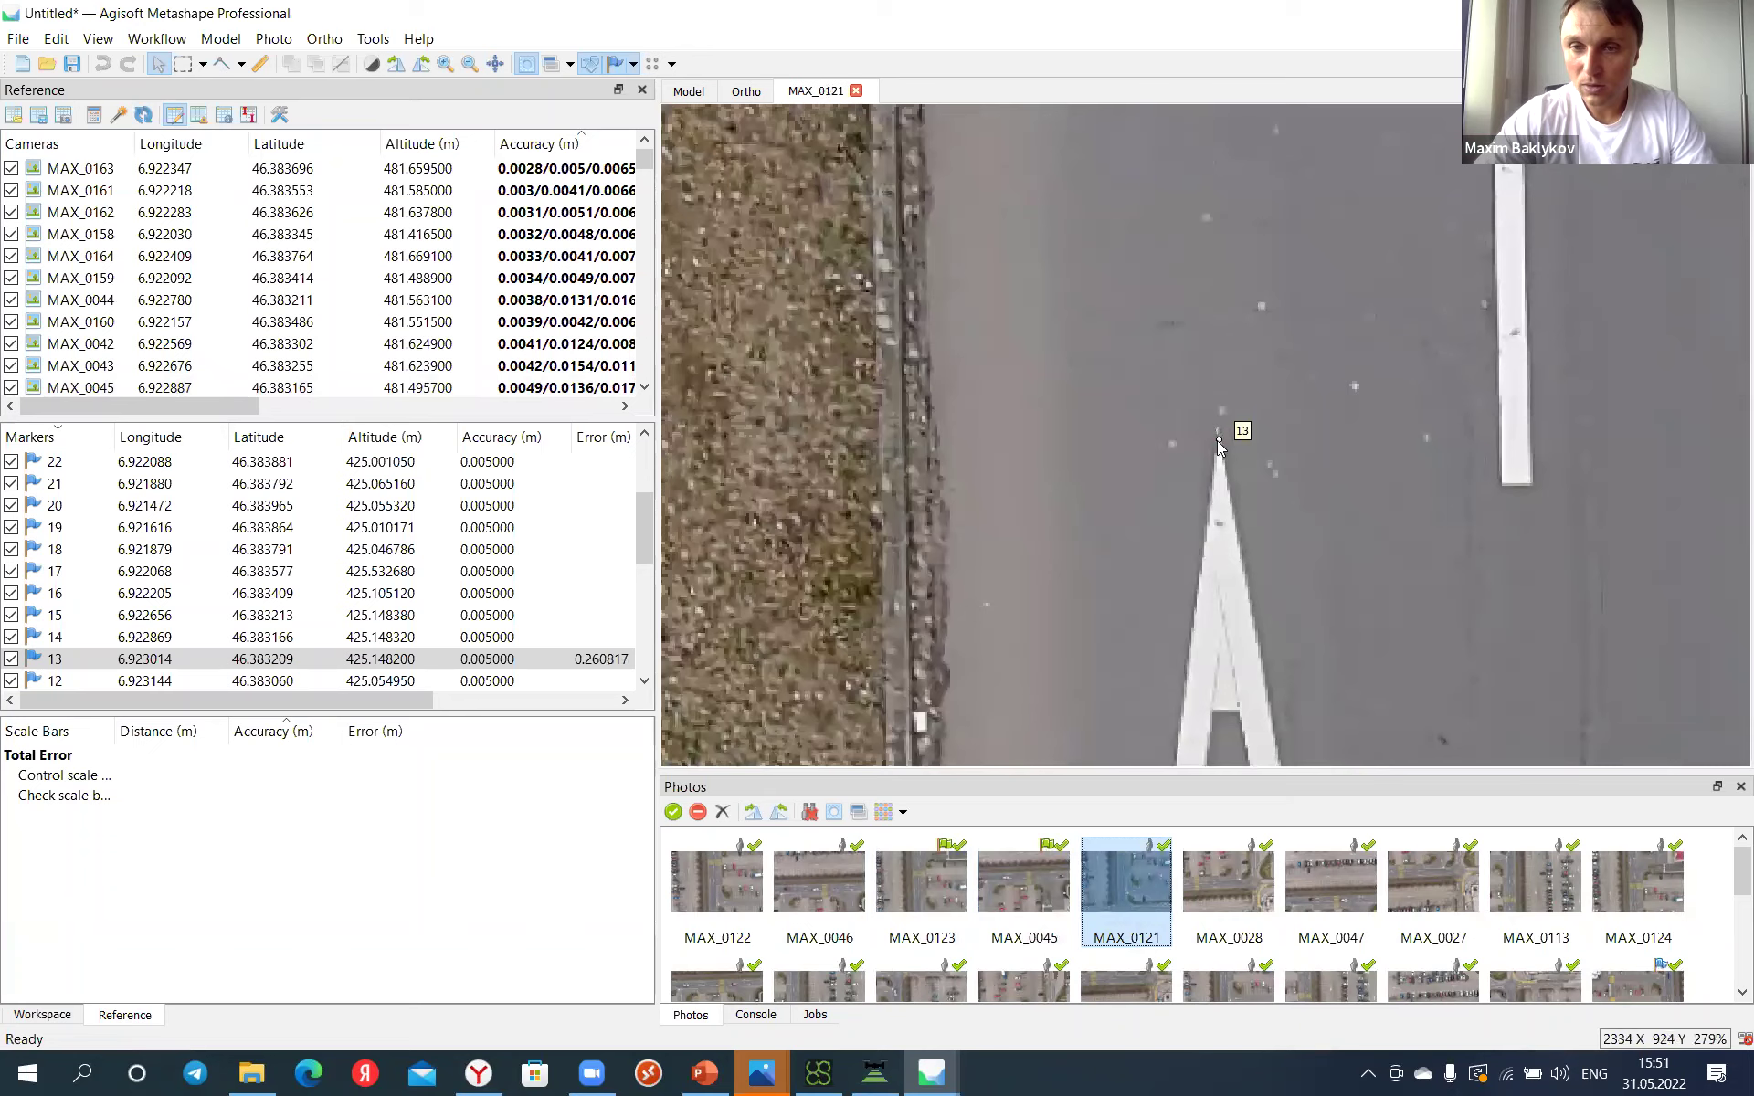
{"action": "scroll", "coordinate": [1228, 446], "scroll_direction": "up", "scroll_amount": 2}
{"action": "left_click", "coordinate": [1221, 439]}
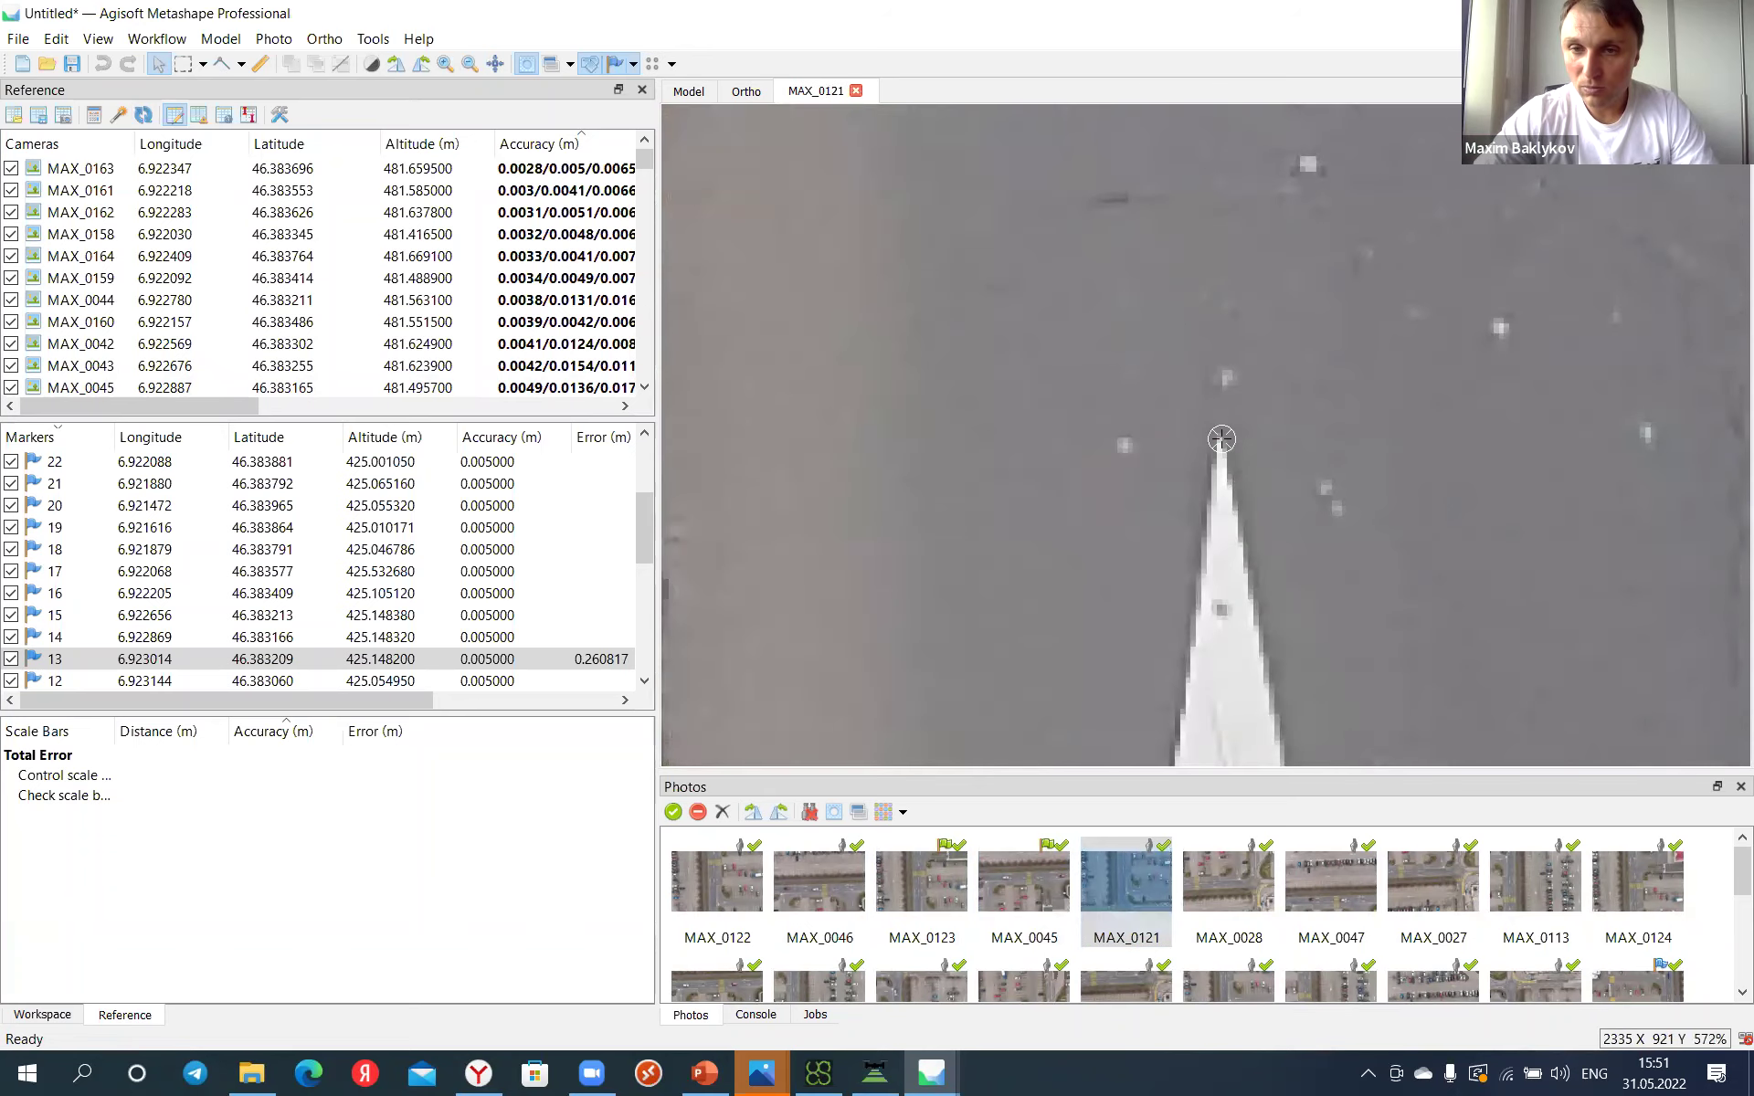
{"action": "double_click", "coordinate": [1220, 880]}
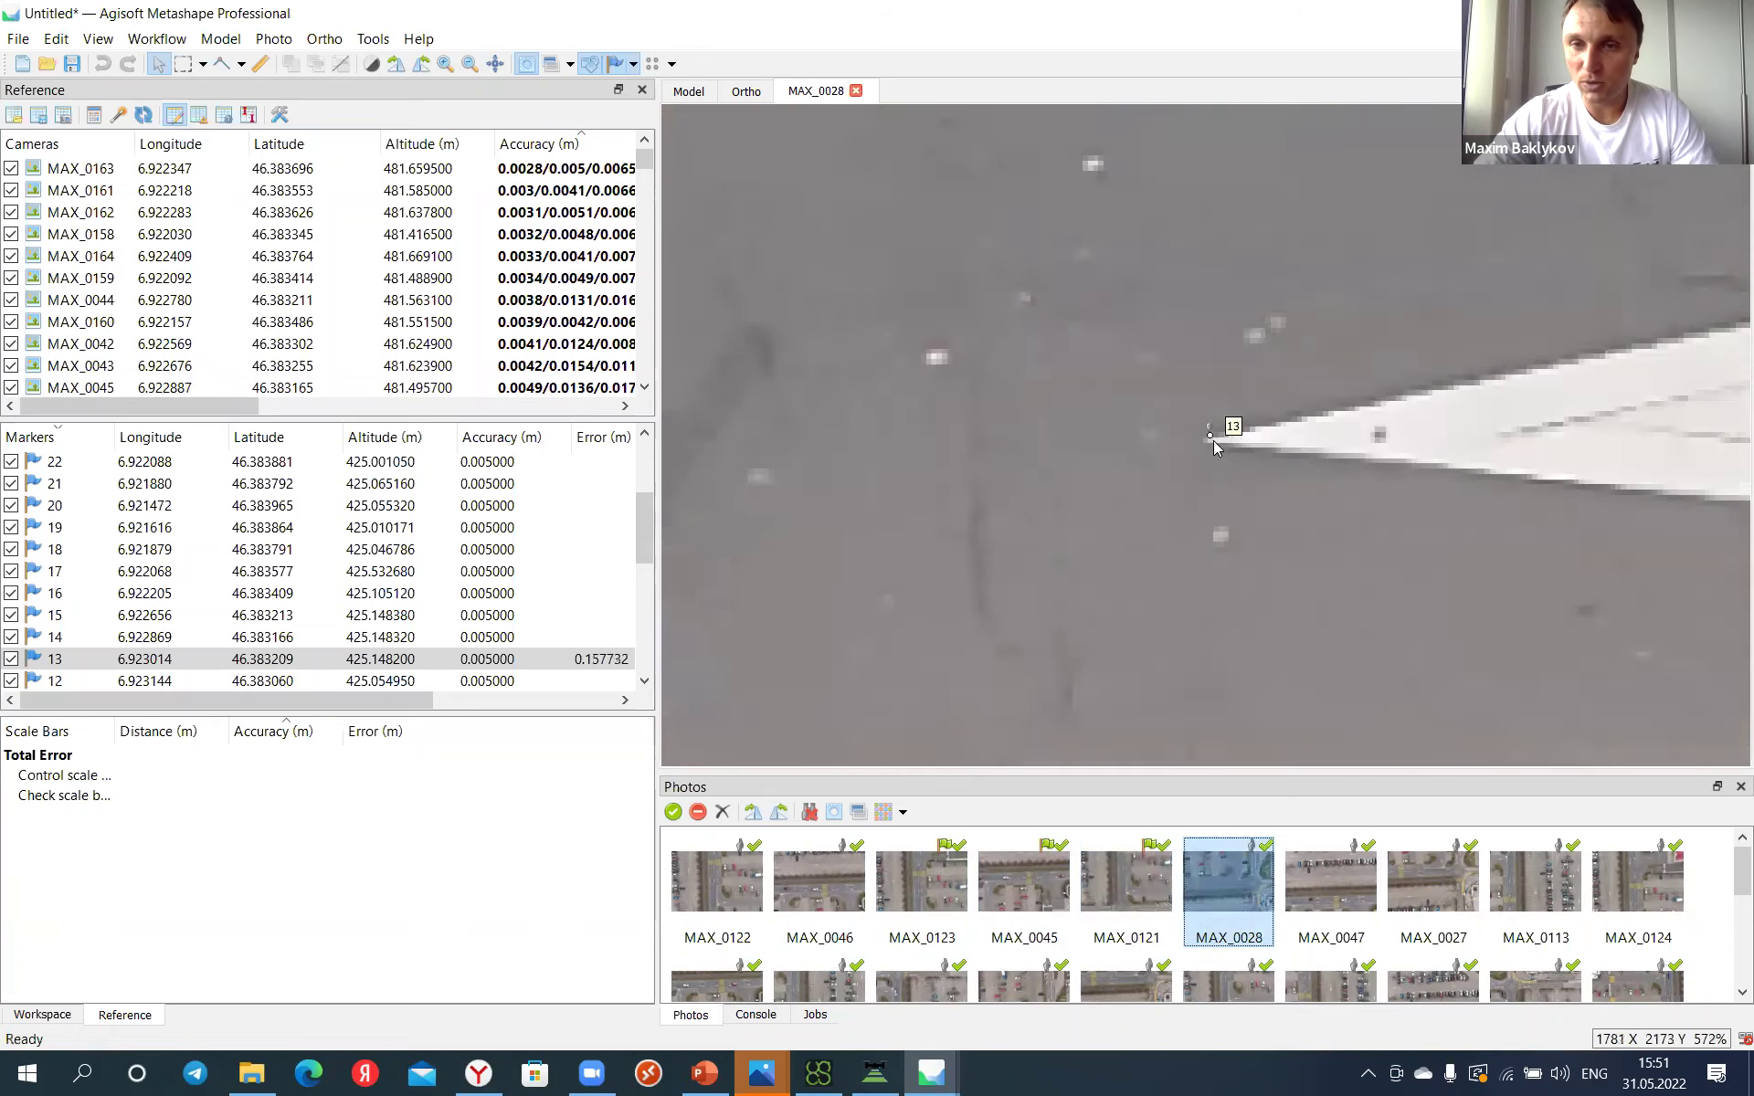
{"action": "left_click", "coordinate": [1210, 436]}
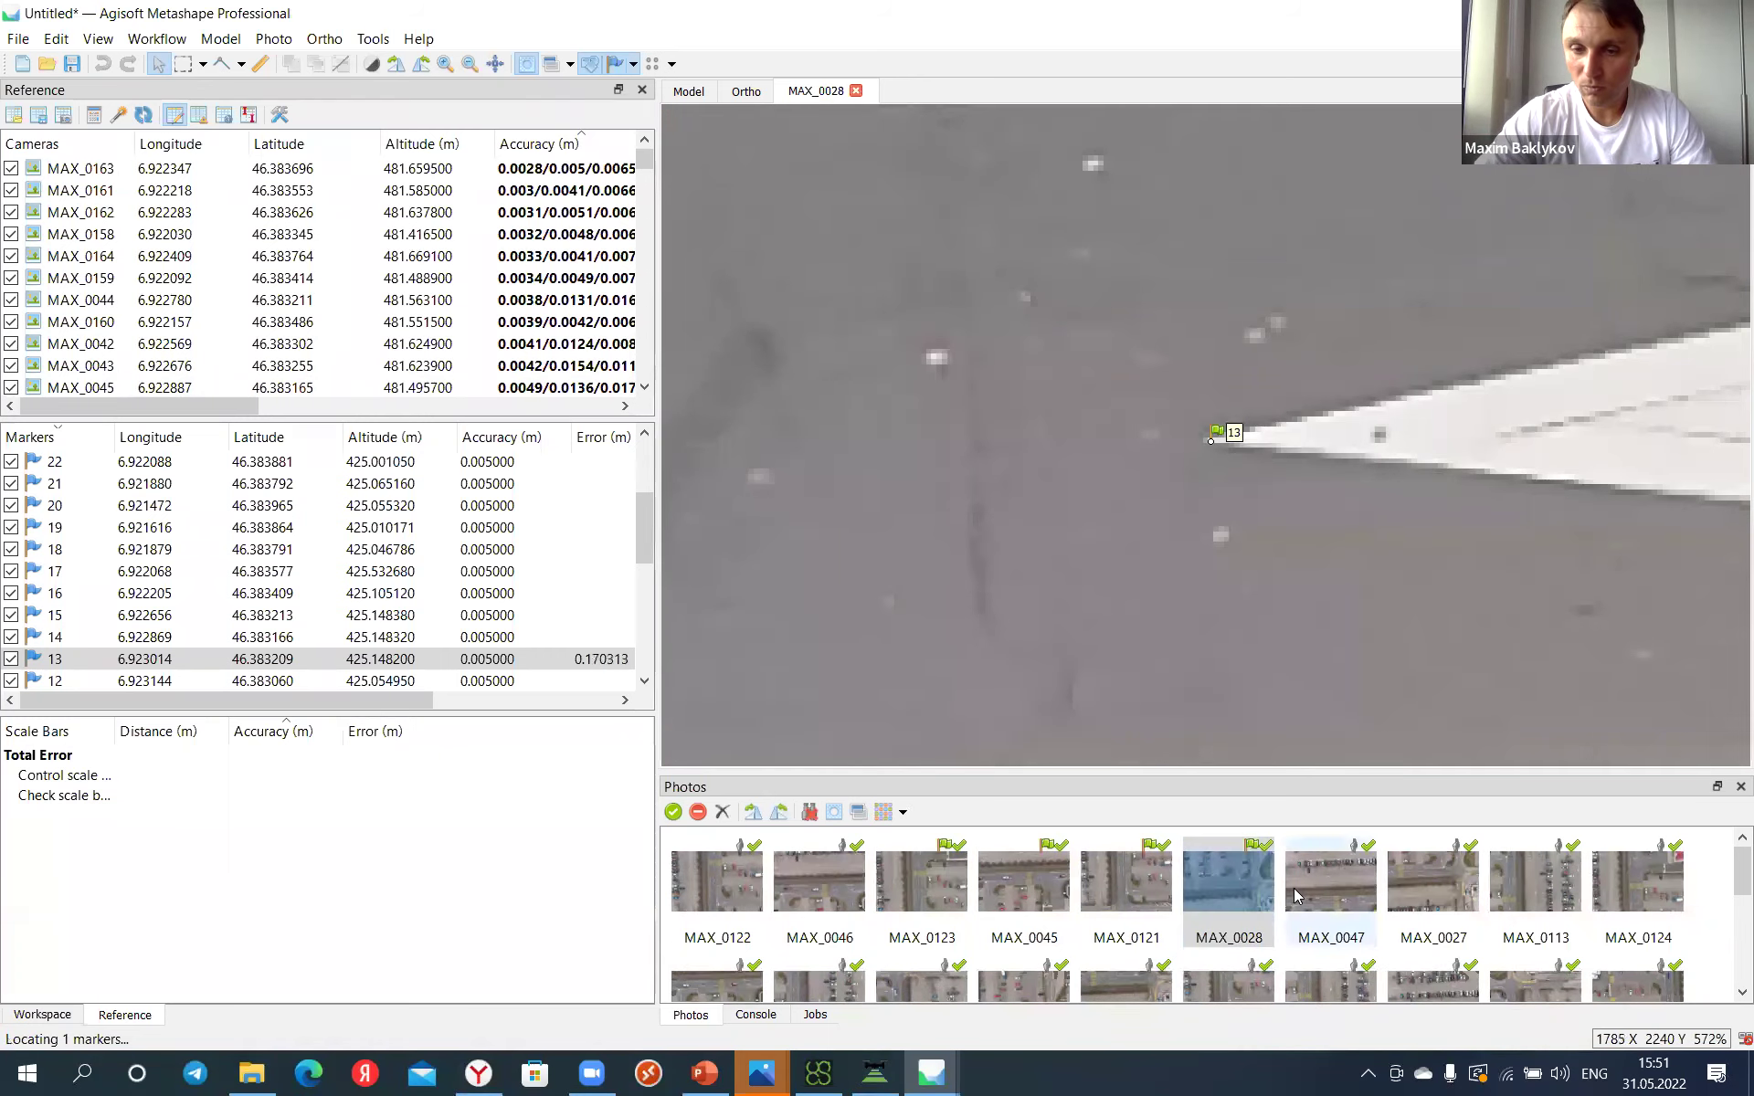
{"action": "double_click", "coordinate": [1293, 888]}
{"action": "left_click", "coordinate": [1215, 462]}
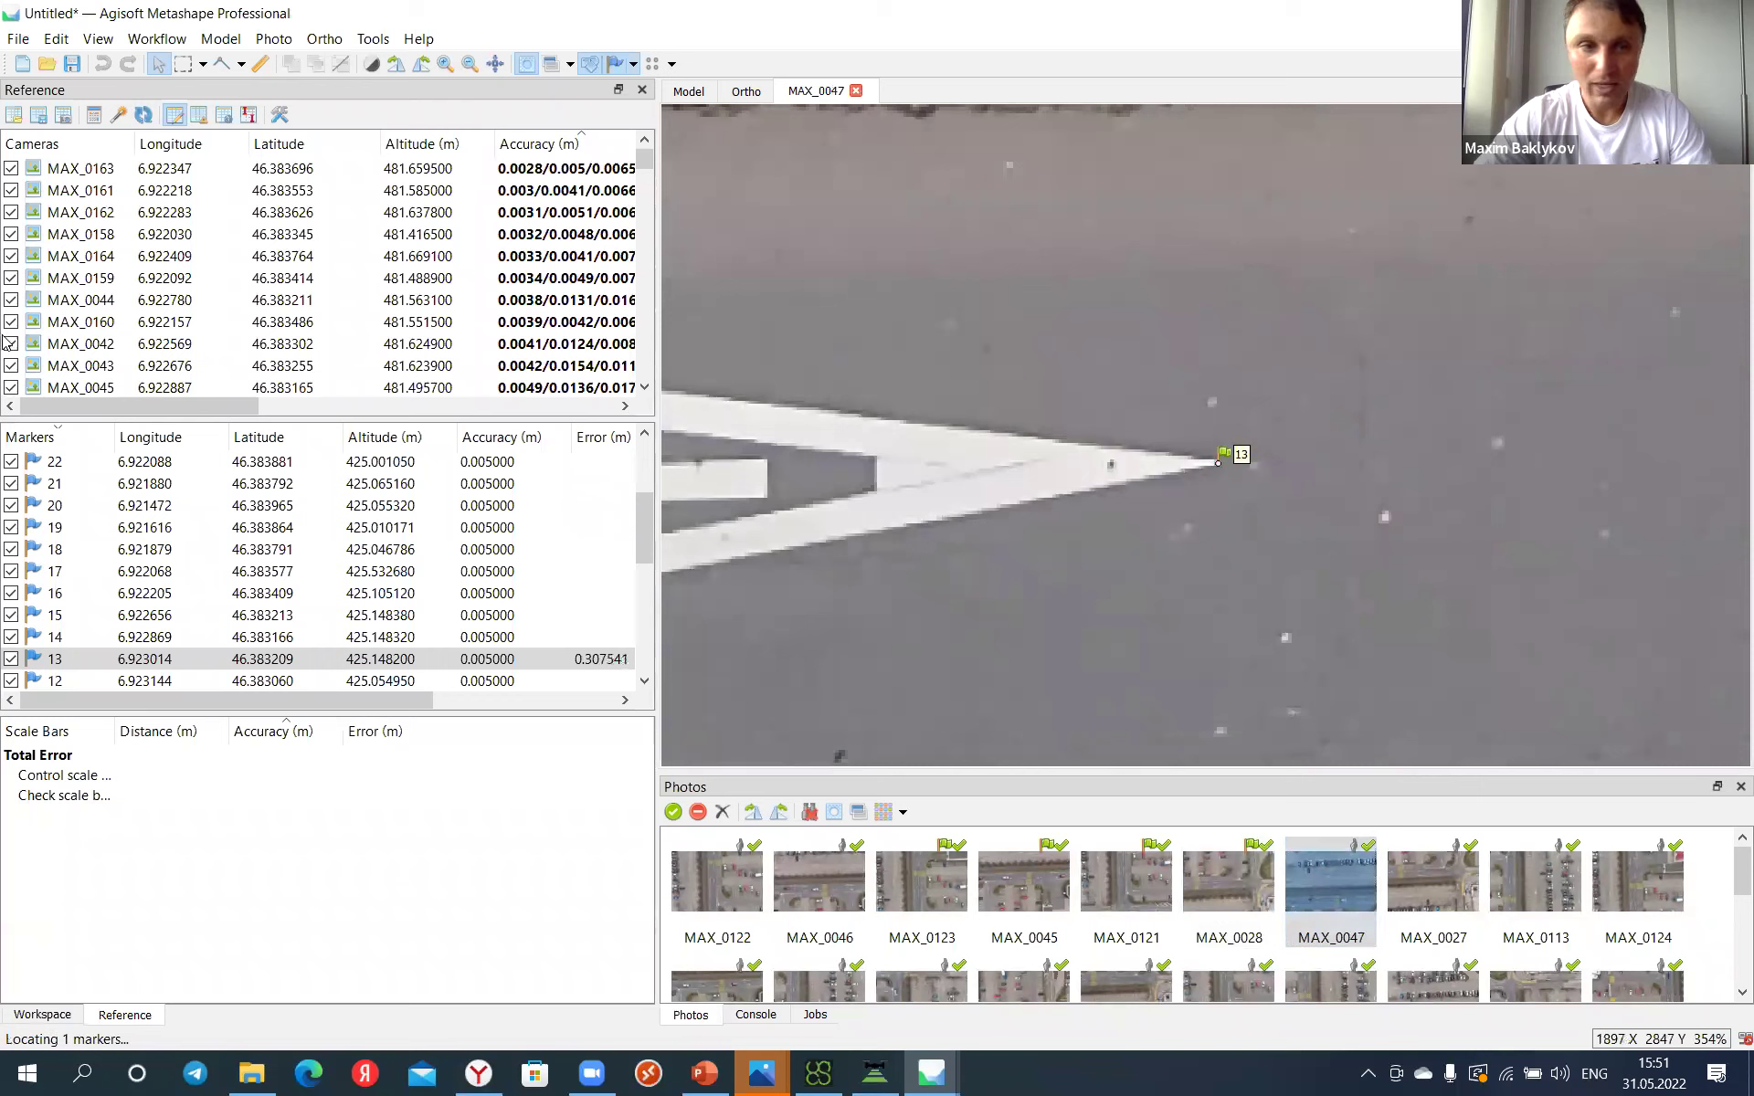
Step: Display the reference errors and uncheck marker 13 so it serves as a check point
{"action": "left_click", "coordinate": [198, 115]}
{"action": "left_click", "coordinate": [321, 658]}
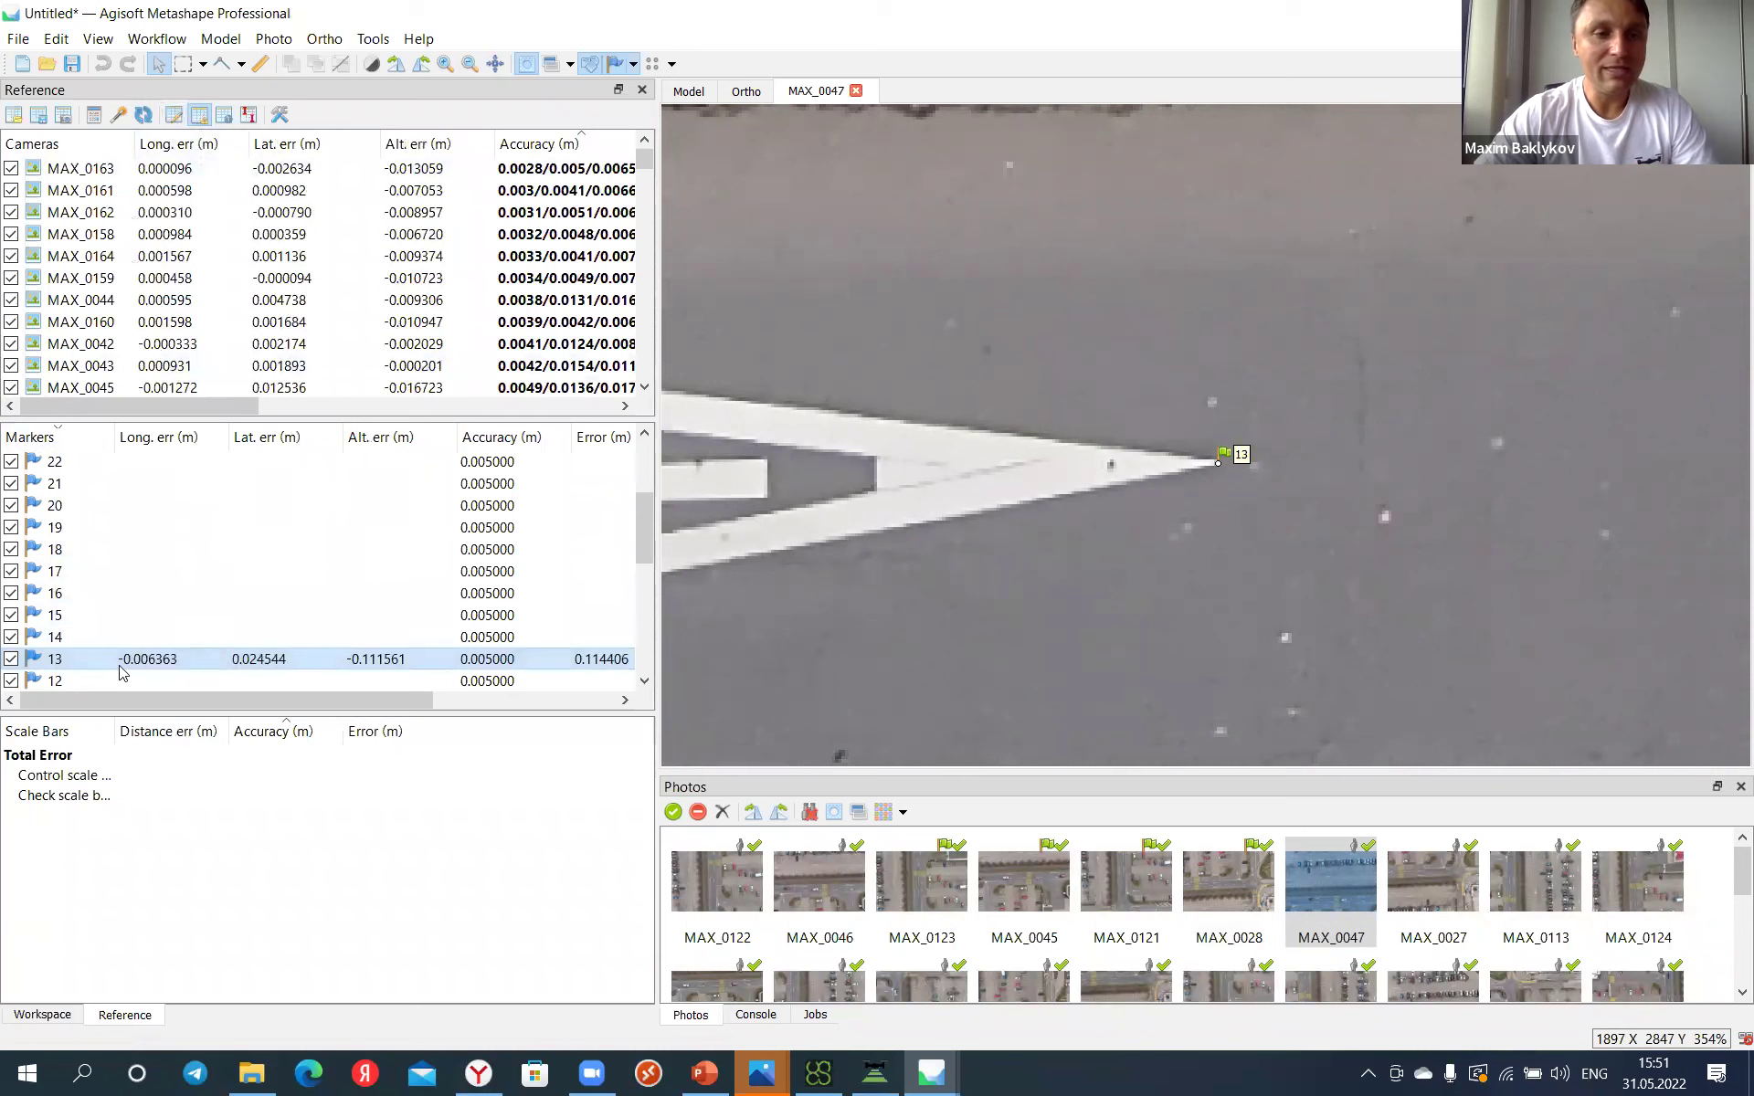
{"action": "left_click", "coordinate": [12, 658]}
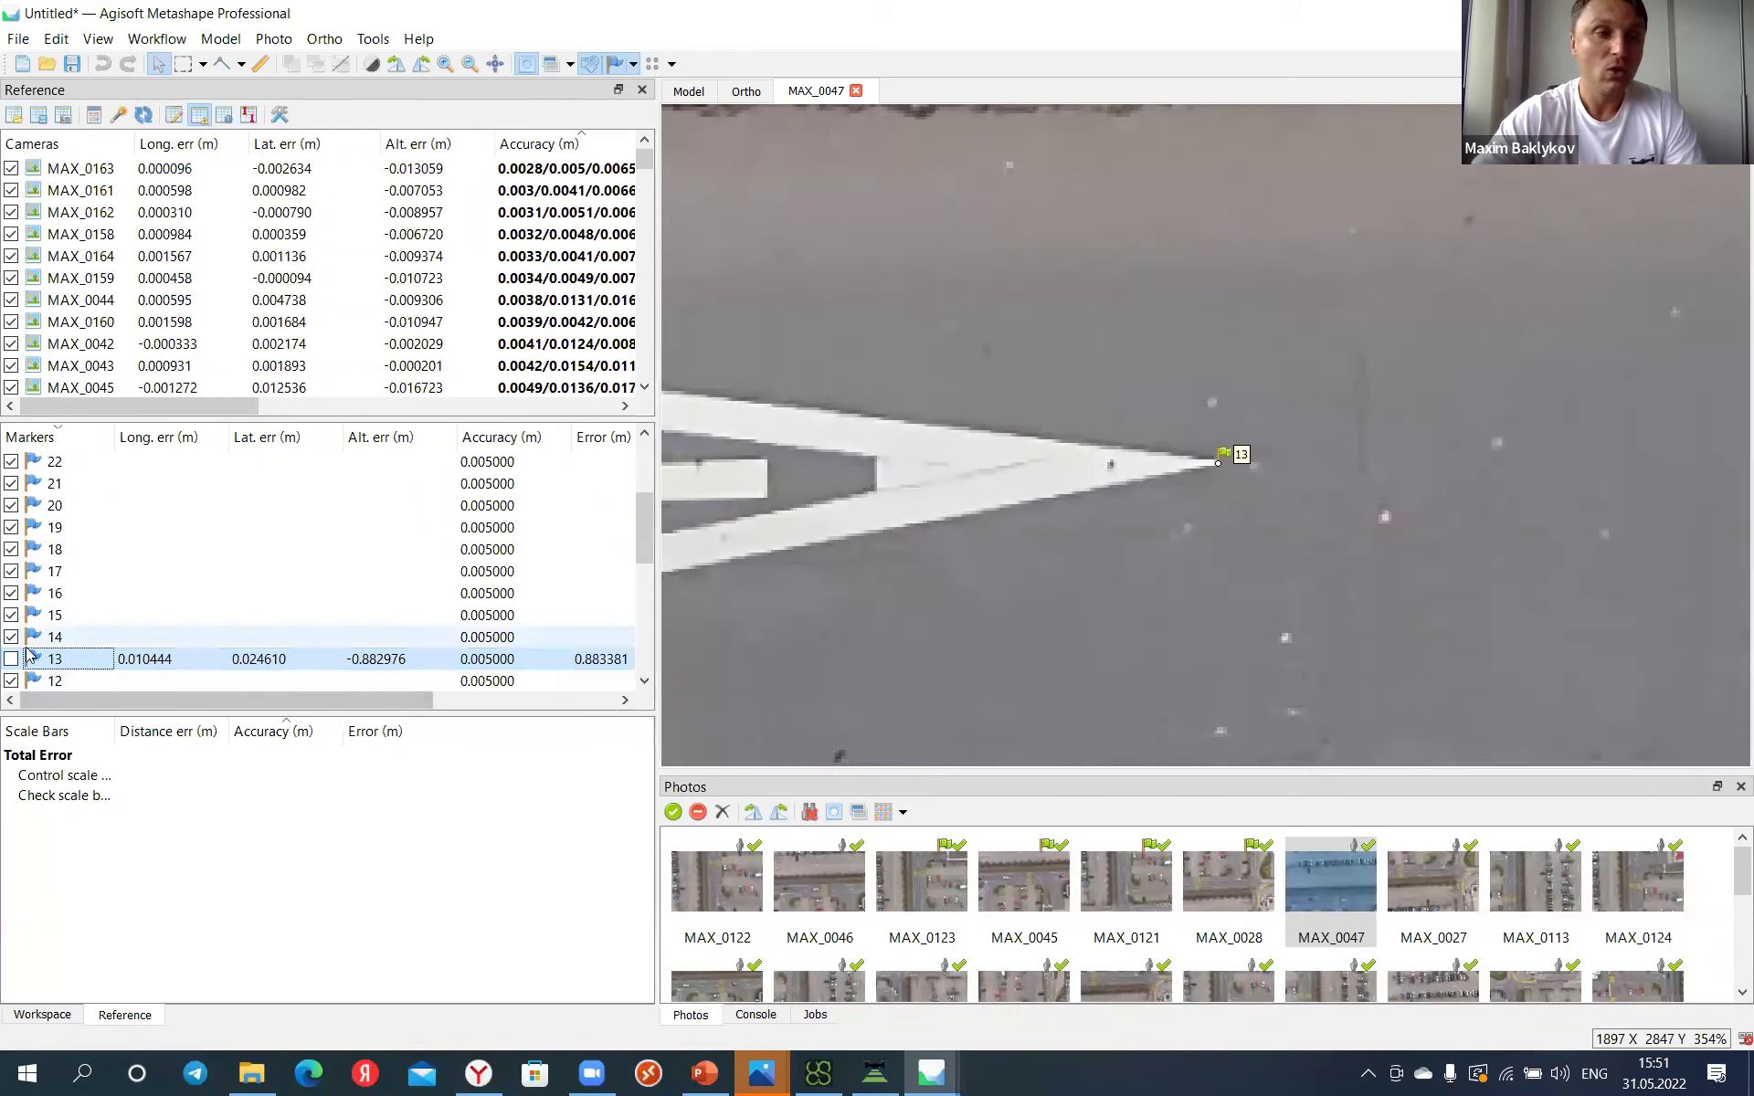
Step: Uncheck markers 14 through 29 together so they serve as check points
{"action": "left_click", "coordinate": [64, 637]}
{"action": "scroll", "coordinate": [84, 597], "scroll_direction": "up", "scroll_amount": 3}
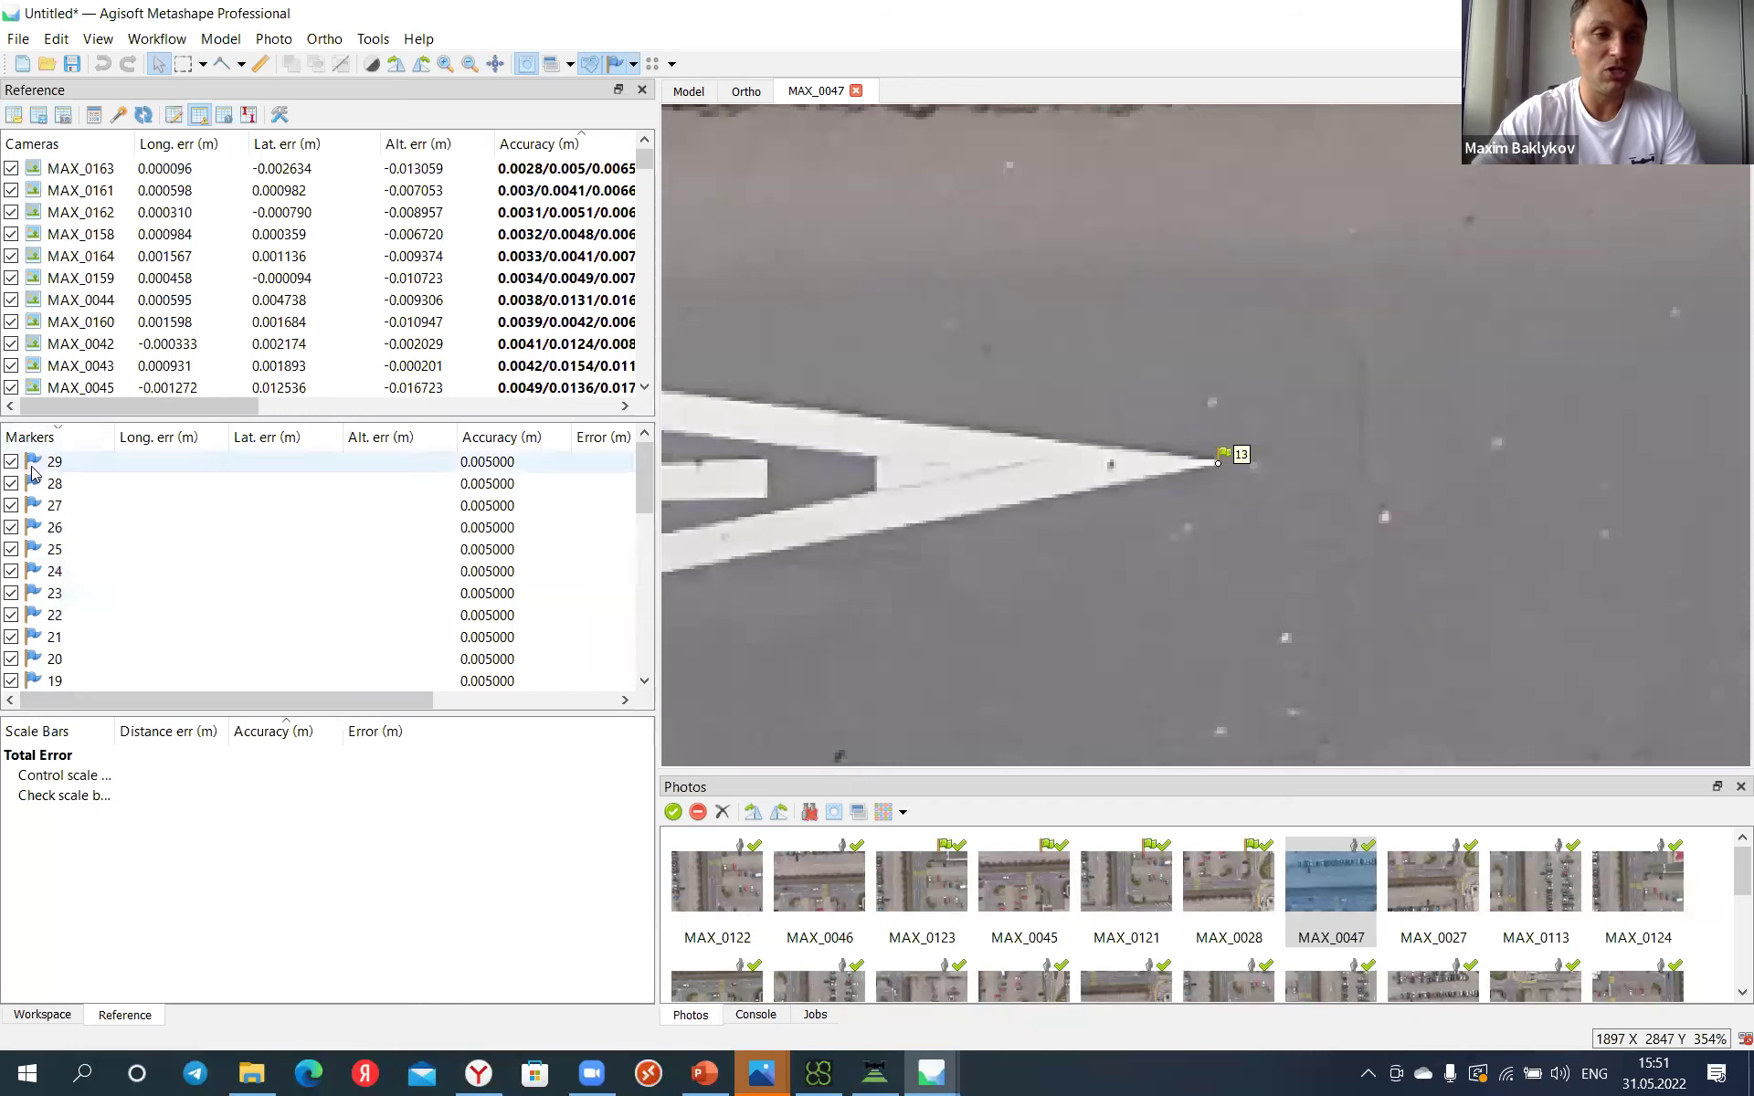
{"action": "left_click", "coordinate": [32, 464], "text": "shift"}
{"action": "right_click", "coordinate": [32, 464]}
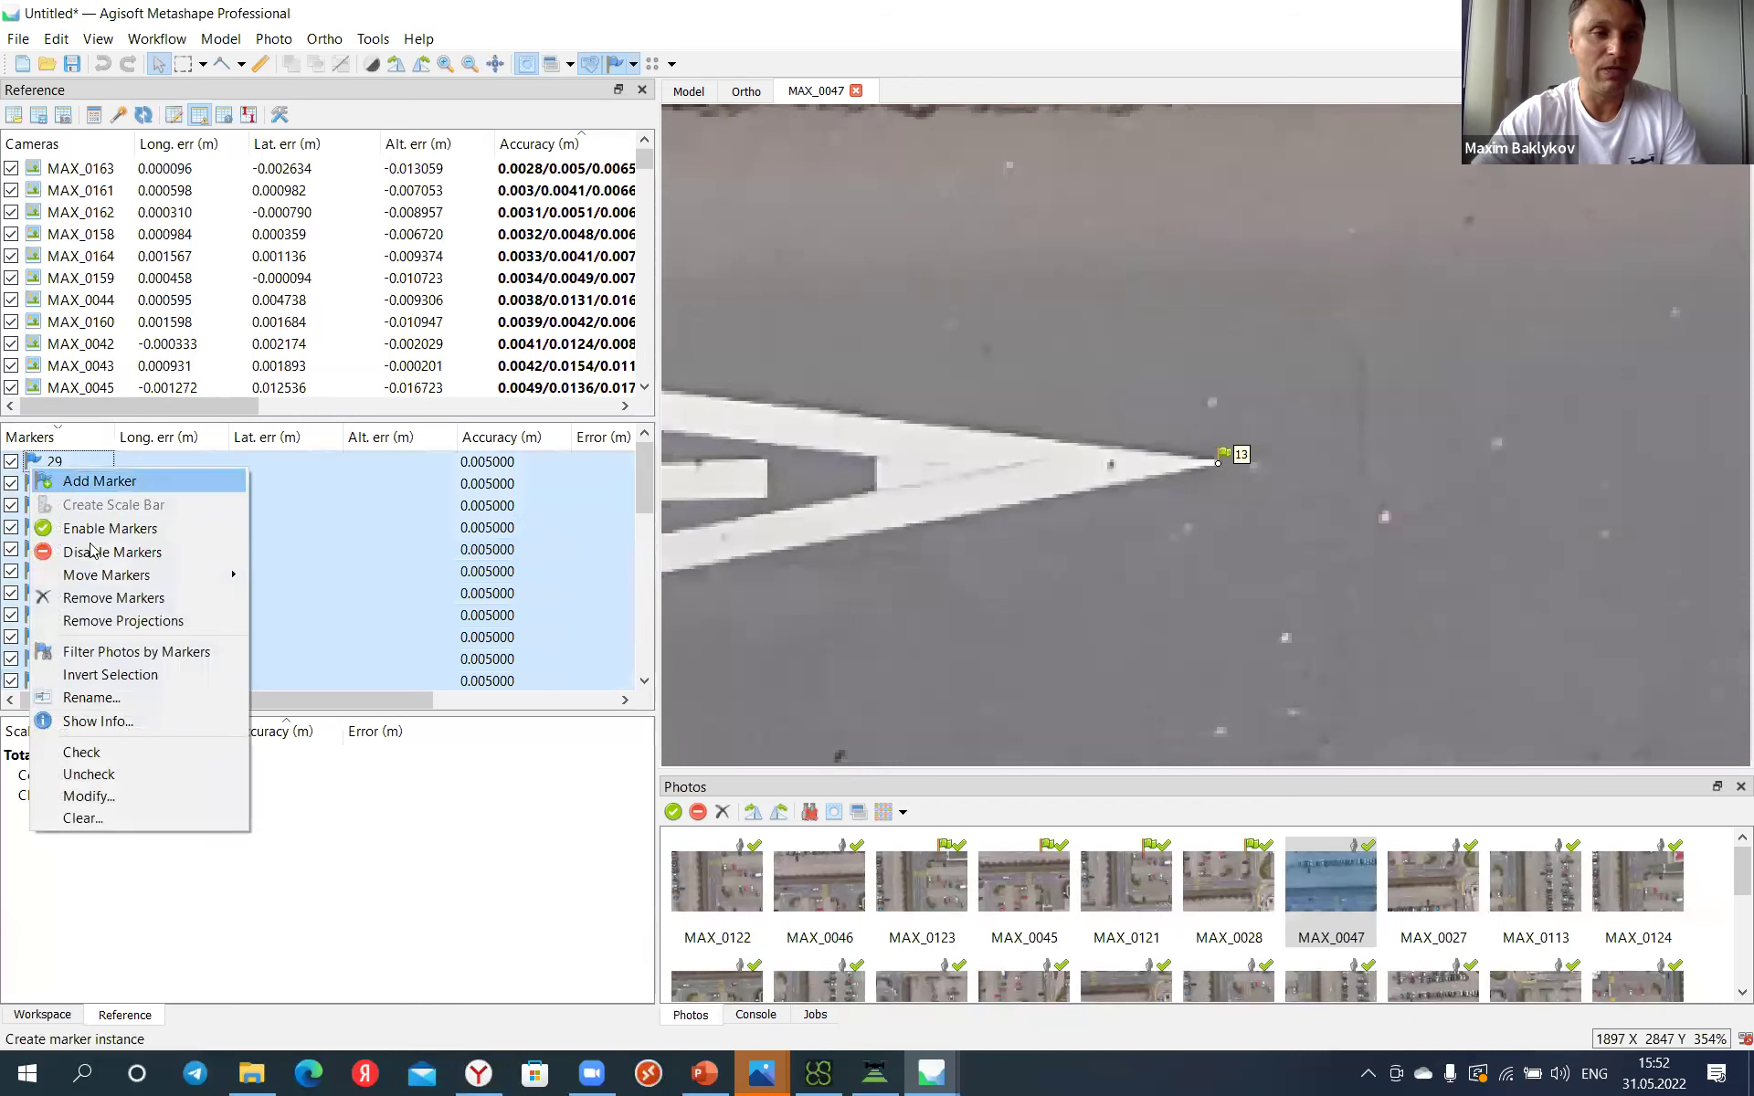
{"action": "left_click", "coordinate": [143, 776]}
Step: Uncheck markers 1 through 12 together so they serve as check points
{"action": "scroll", "coordinate": [252, 539], "scroll_direction": "down", "scroll_amount": 5}
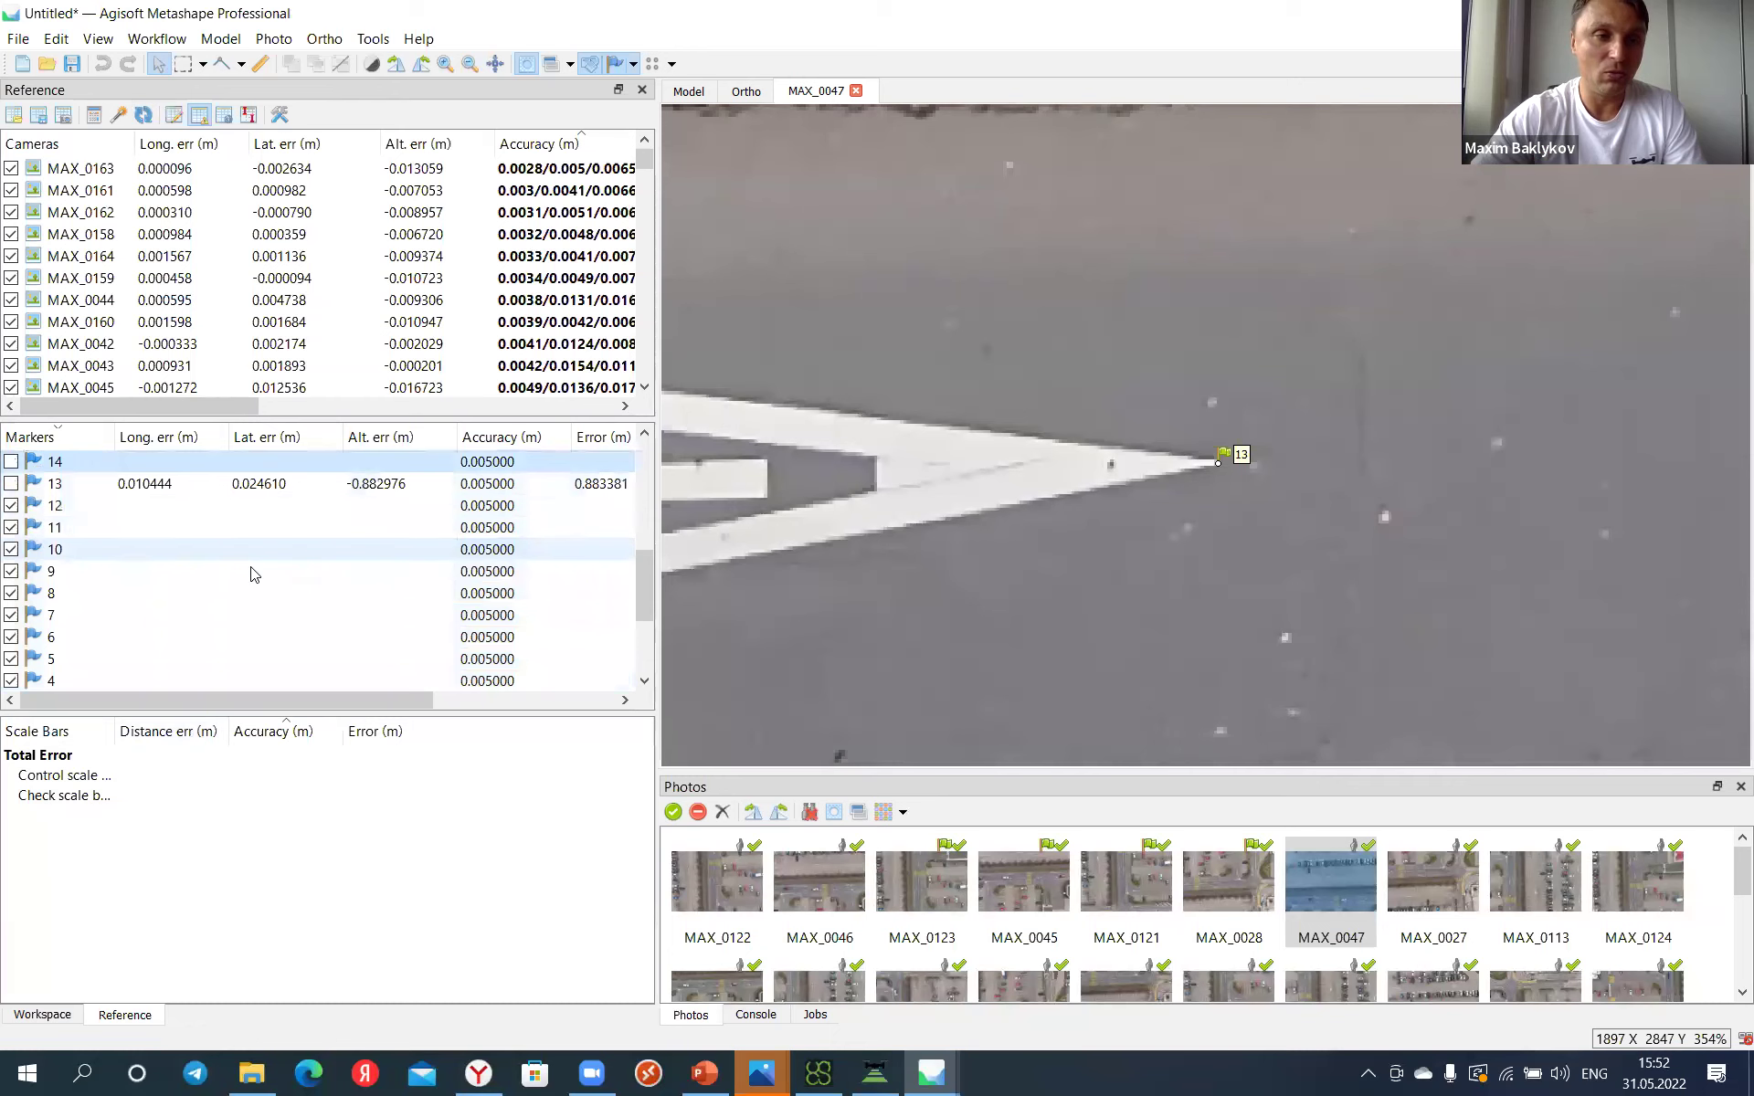
{"action": "left_click", "coordinate": [82, 507]}
{"action": "scroll", "coordinate": [64, 584], "scroll_direction": "down", "scroll_amount": 3}
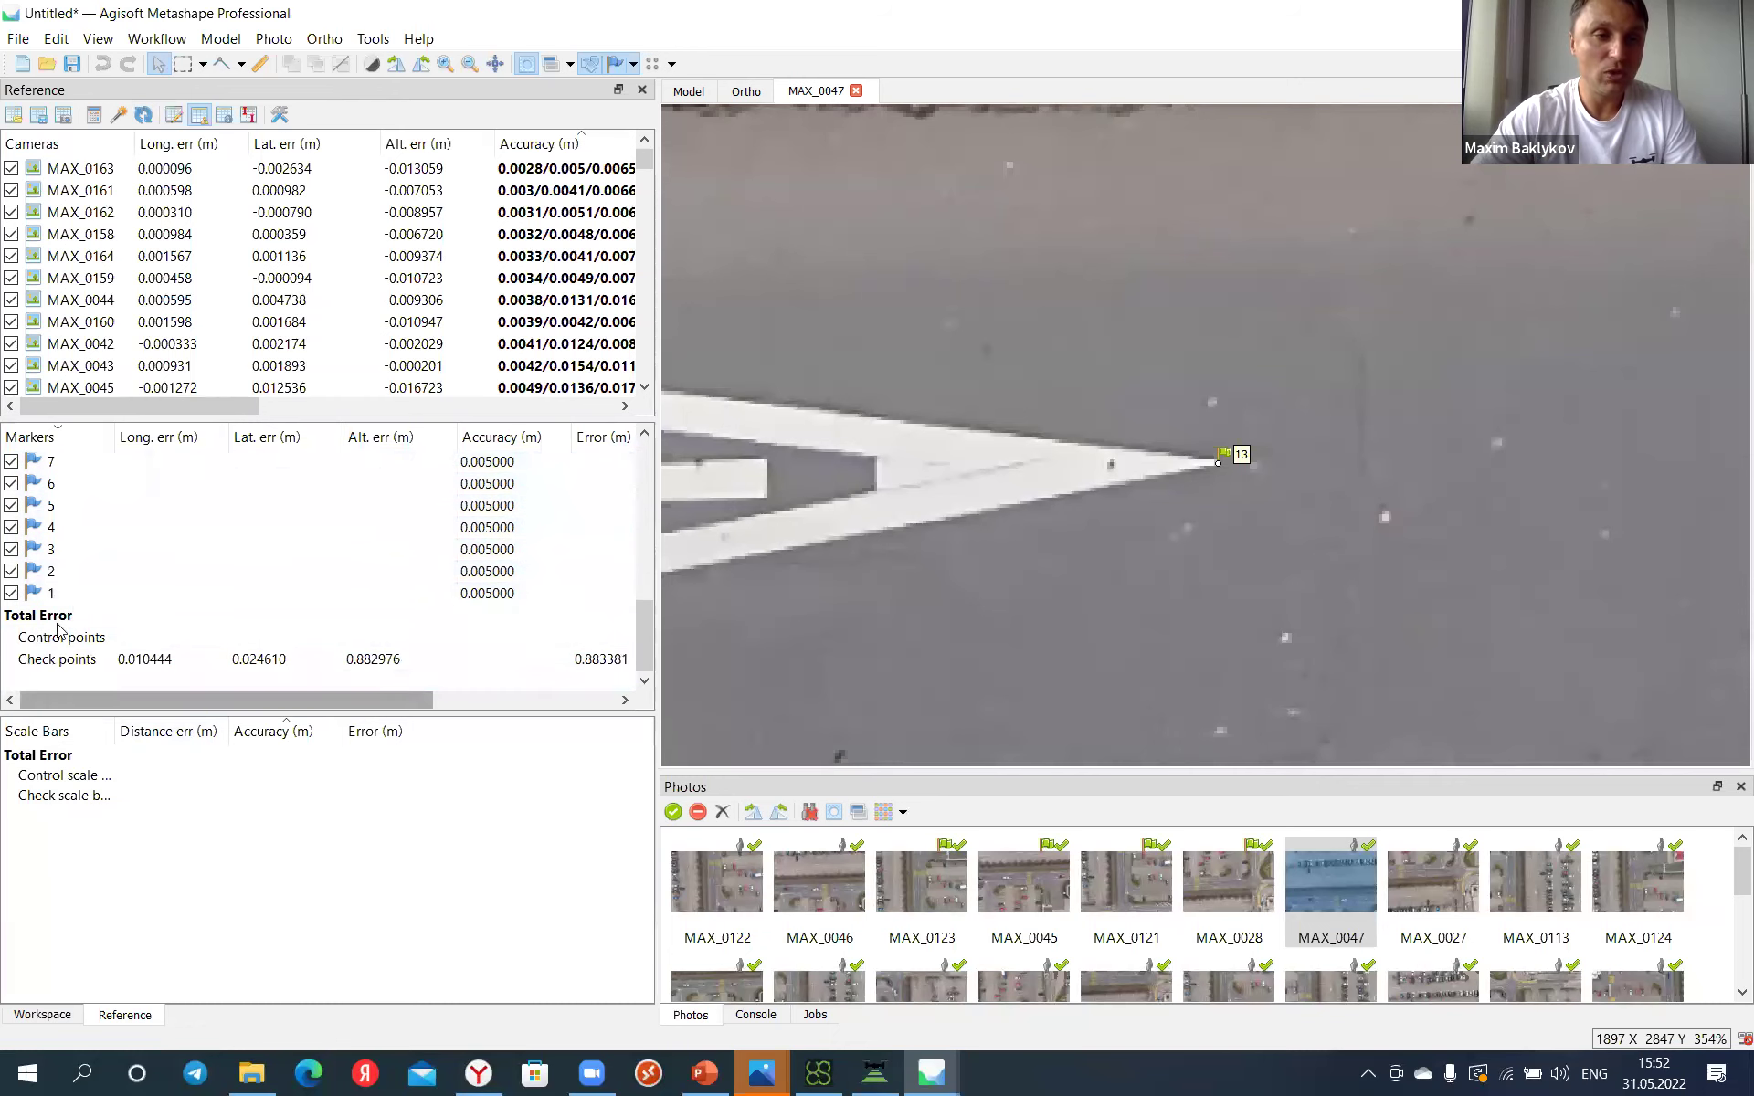
{"action": "left_click", "coordinate": [60, 598], "text": "shift"}
{"action": "right_click", "coordinate": [60, 598]}
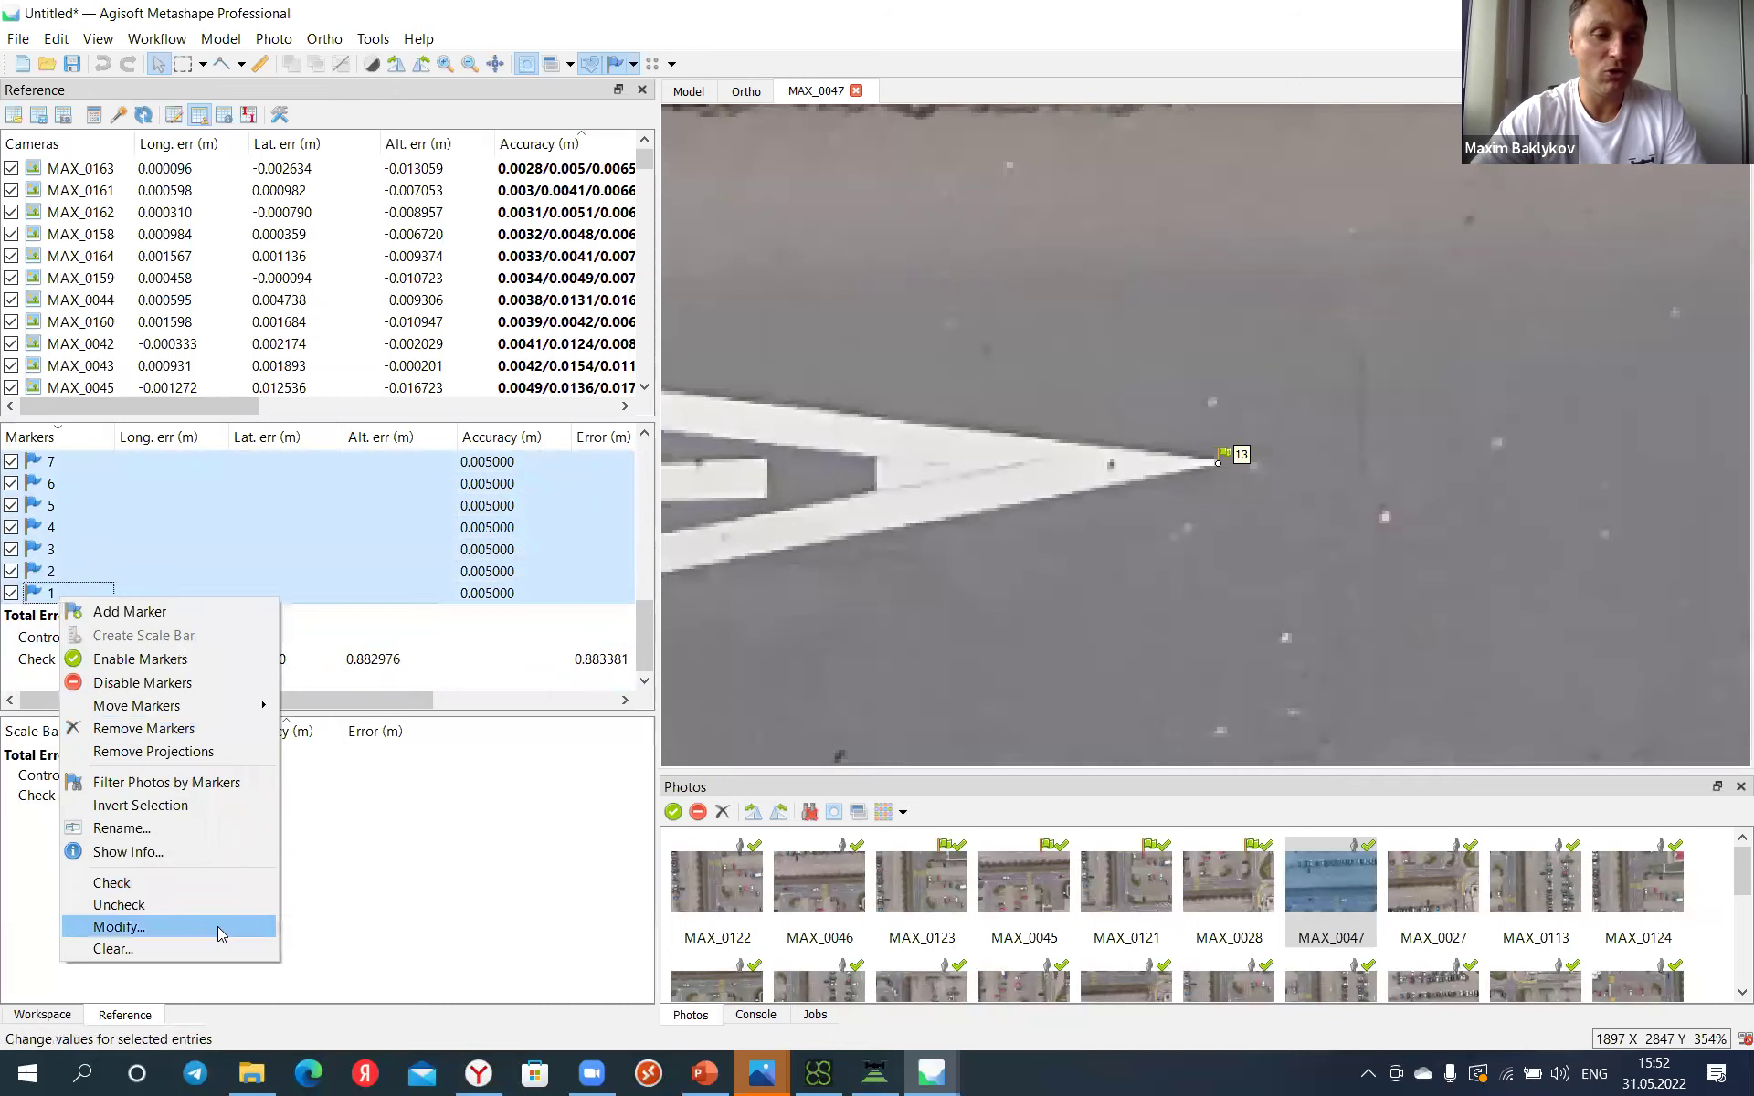
{"action": "left_click", "coordinate": [243, 579]}
Step: Check marker 13 as a control point and set its accuracy to 50/0.01 m
{"action": "scroll", "coordinate": [182, 576], "scroll_direction": "up", "scroll_amount": 4}
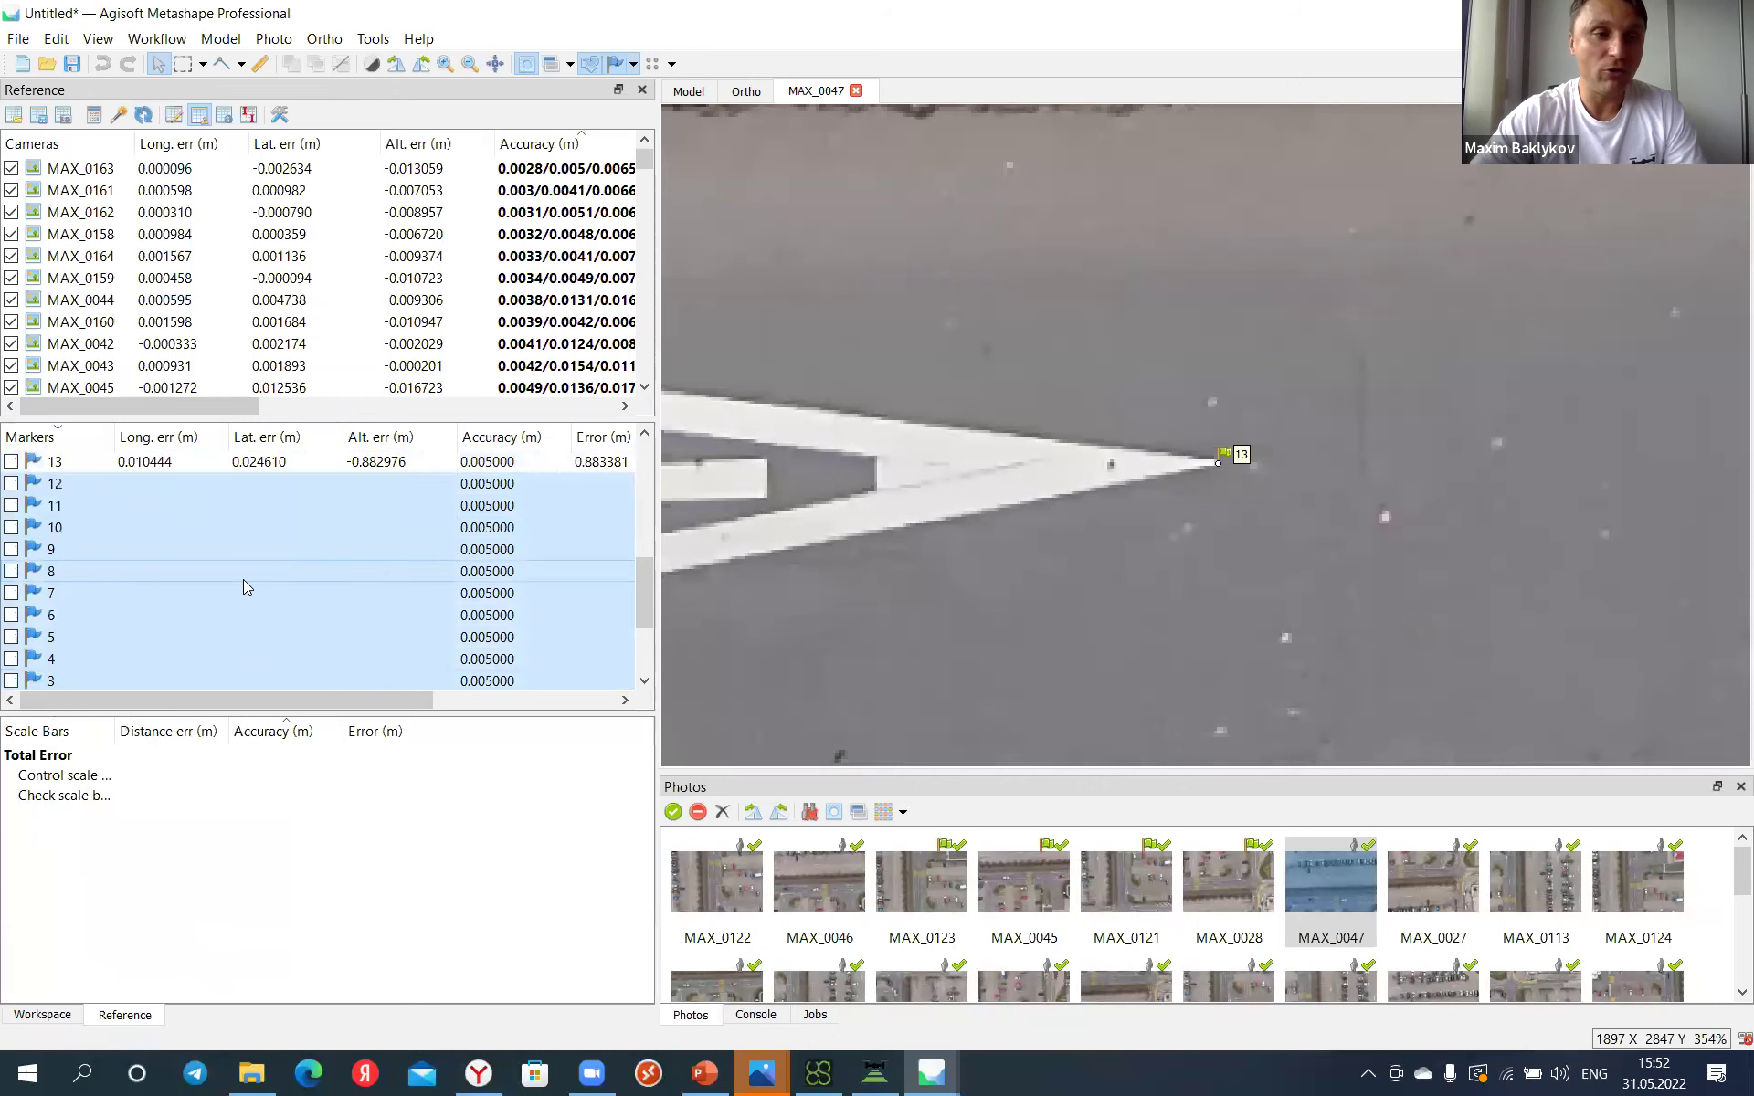
{"action": "left_click", "coordinate": [11, 593]}
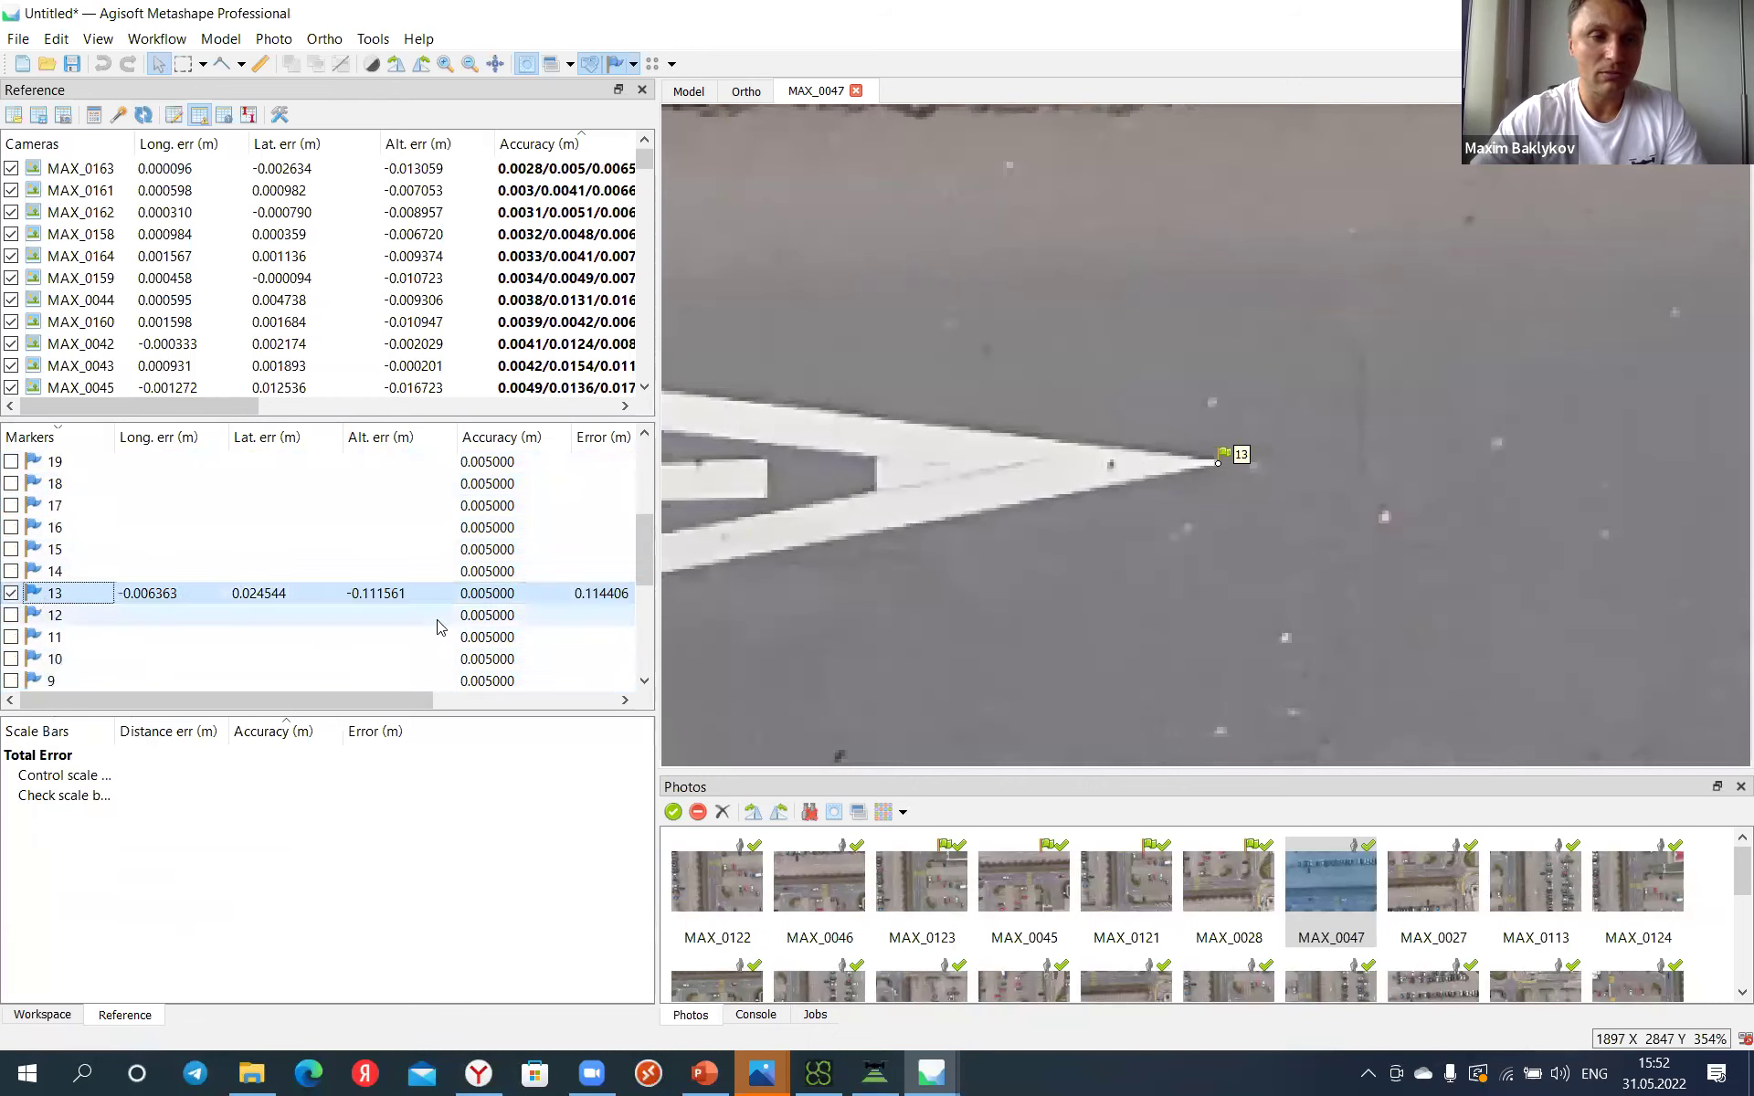
{"action": "right_click", "coordinate": [477, 598]}
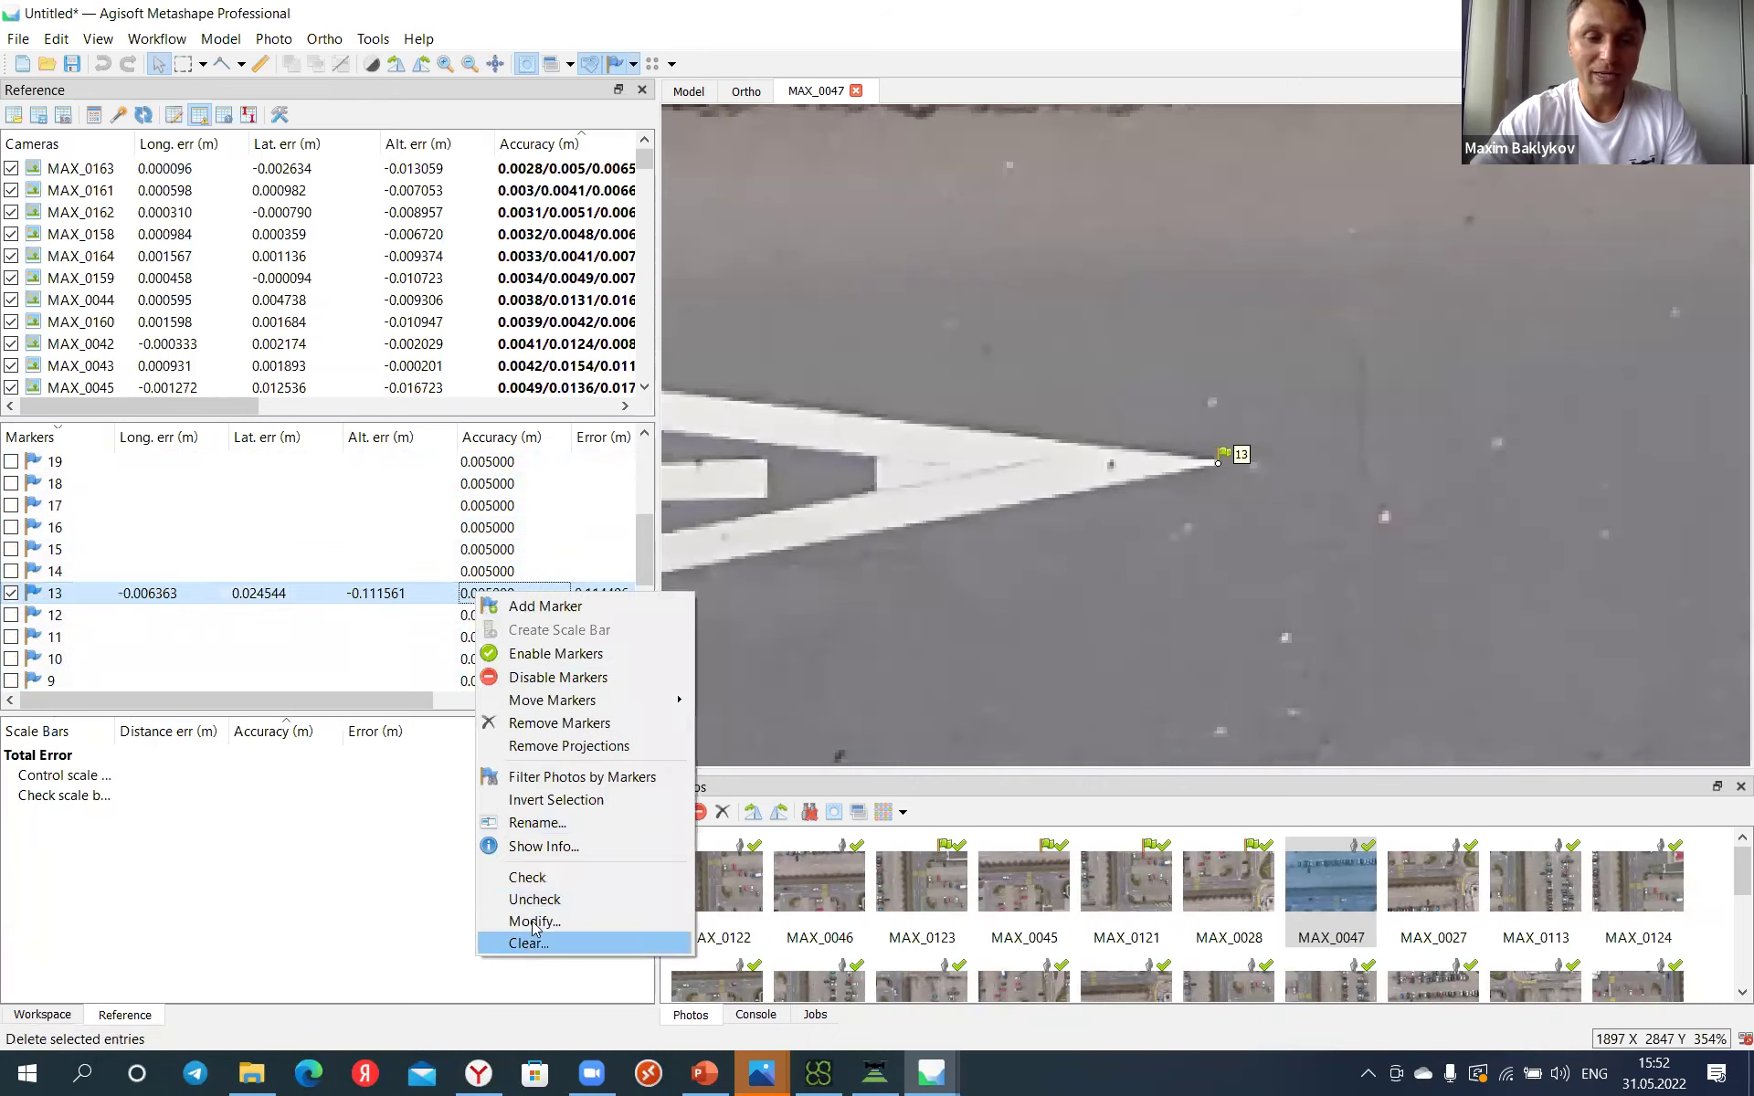
{"action": "left_click", "coordinate": [536, 924]}
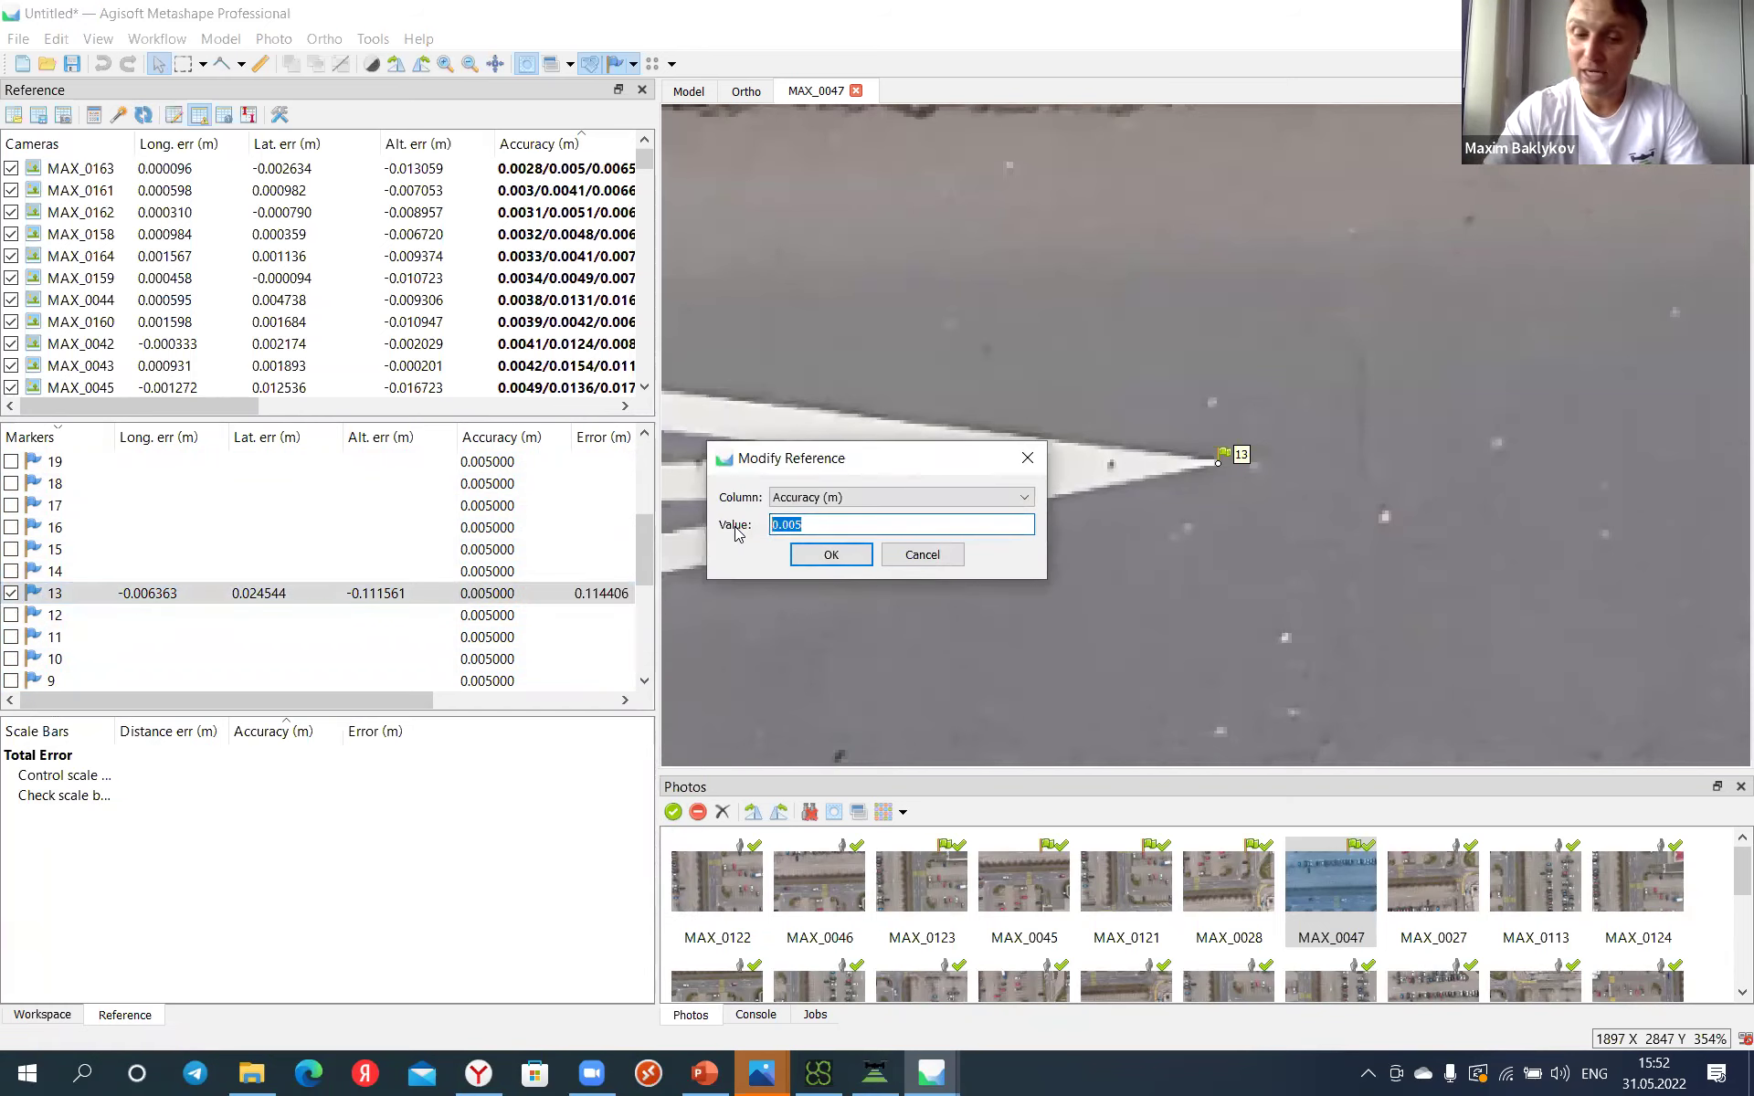
{"action": "type", "text": "50/"}
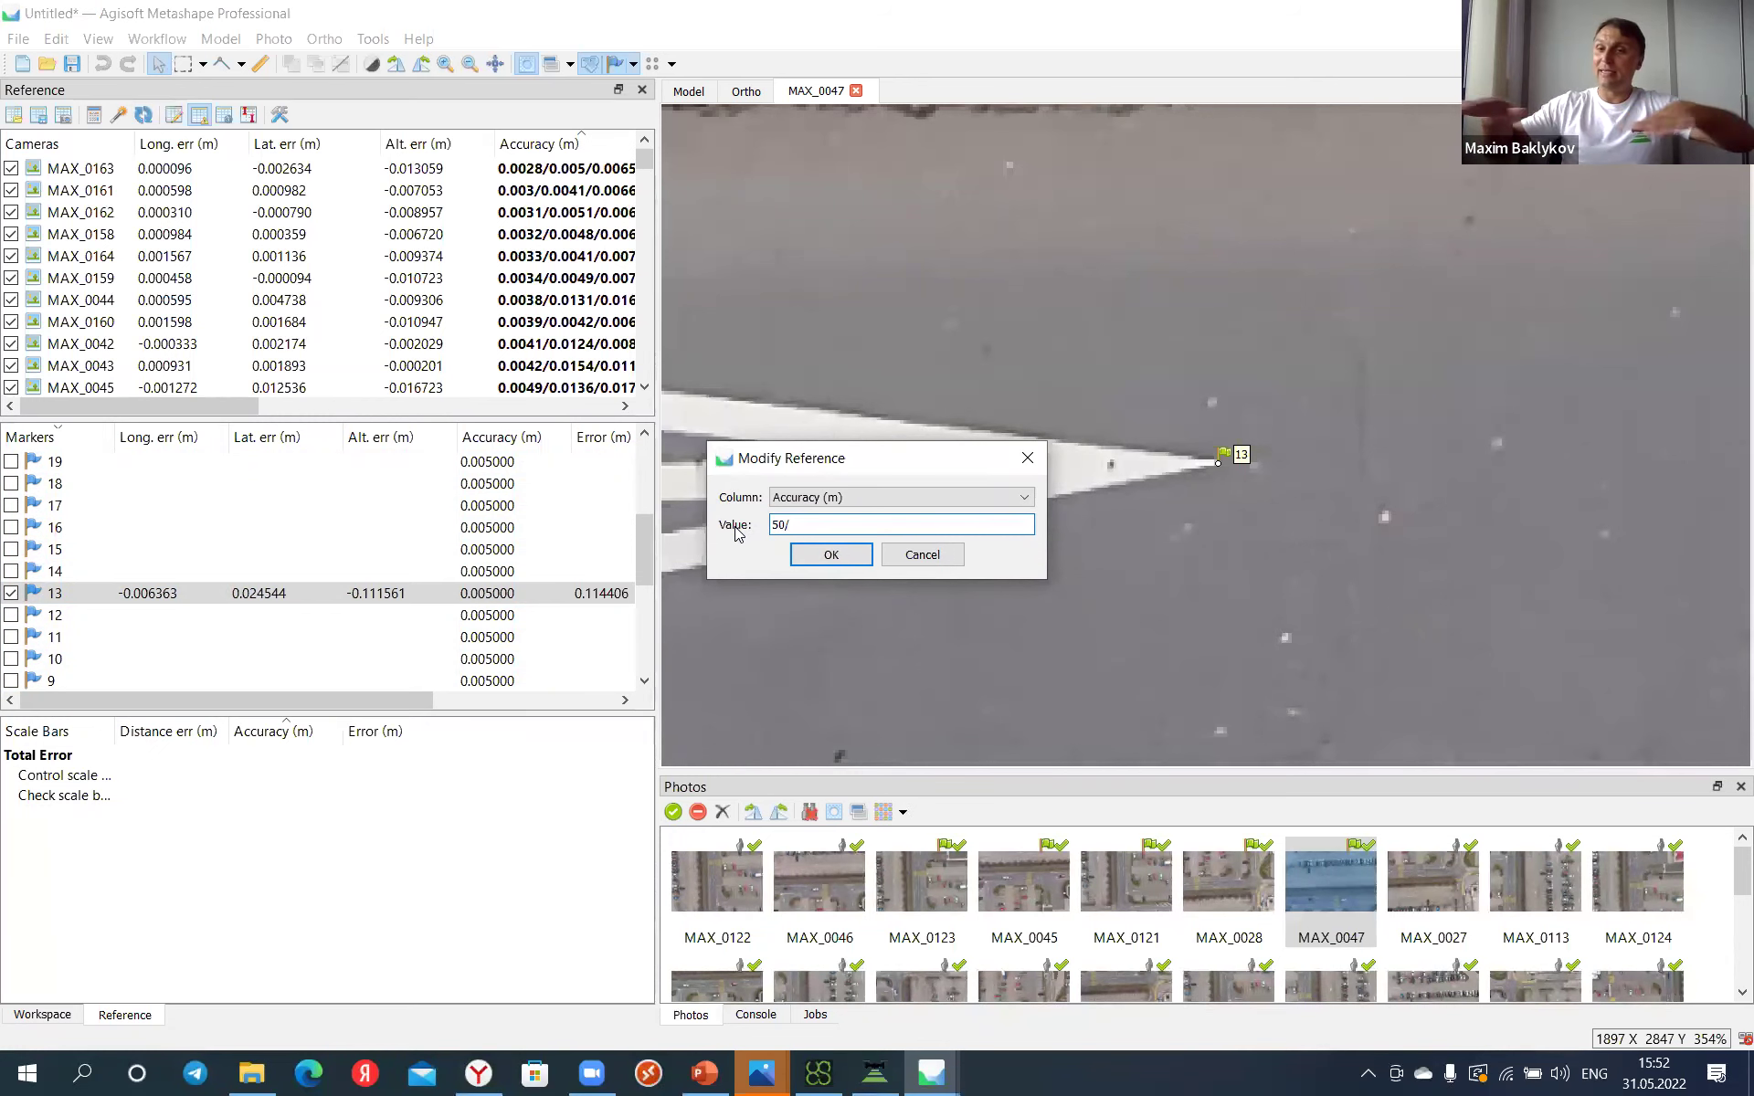
{"action": "type", "text": "0.01"}
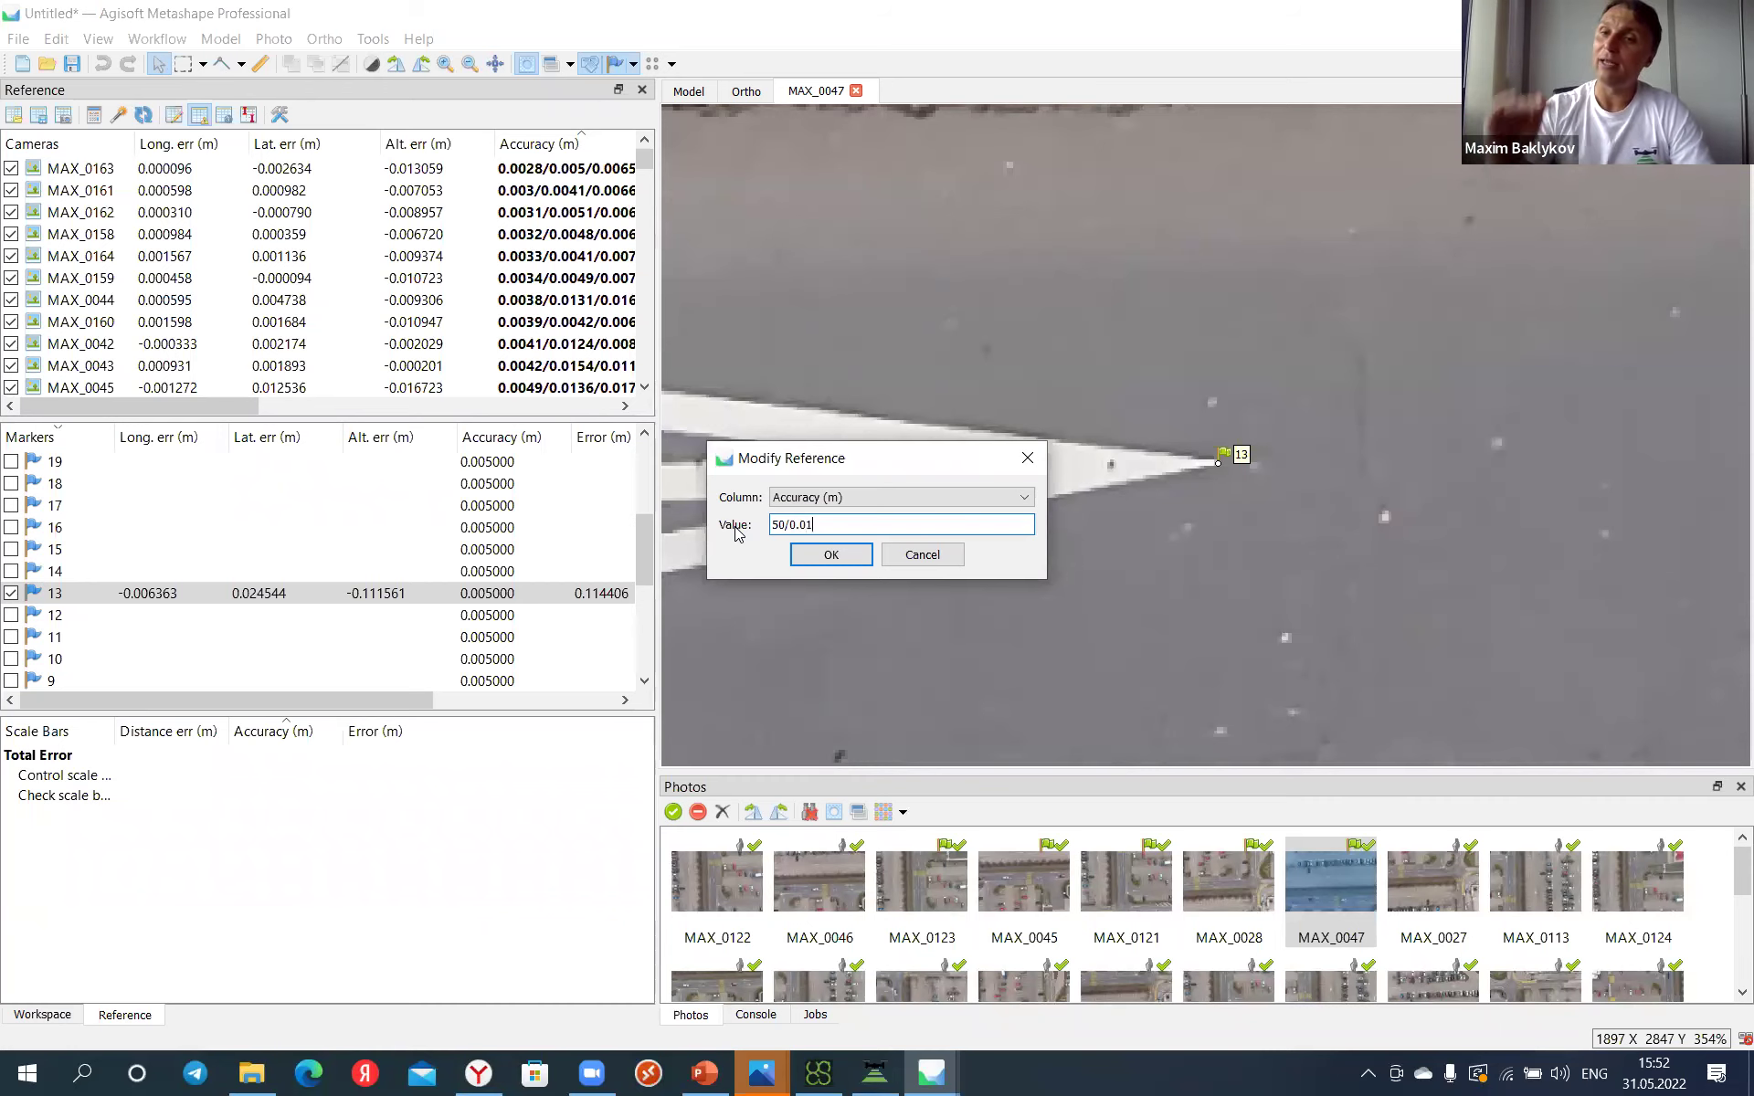
{"action": "left_click", "coordinate": [829, 555]}
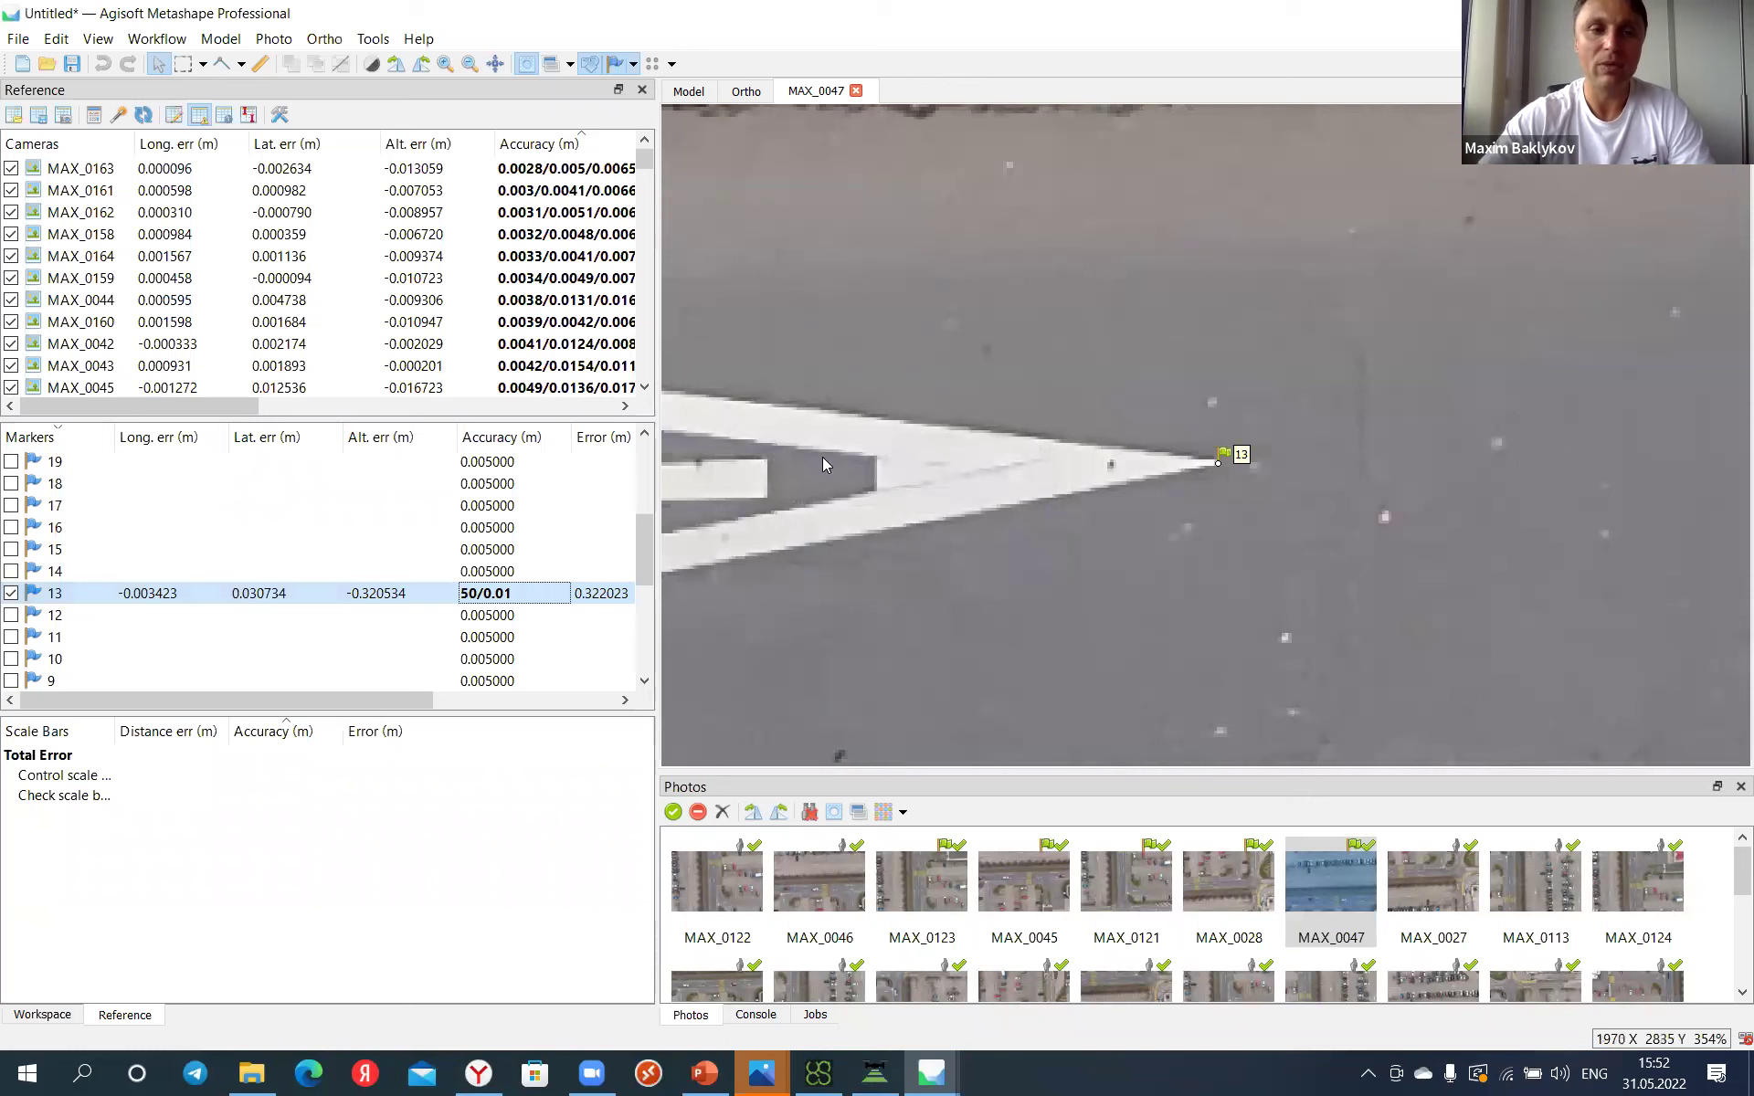
Step: Examine the adjusted focal length f in the XT705 camera calibration, leaving the calibration unchanged
{"action": "left_click", "coordinate": [373, 38]}
{"action": "left_click", "coordinate": [446, 226]}
{"action": "left_click", "coordinate": [785, 308]}
{"action": "left_click", "coordinate": [830, 397]}
{"action": "double_click", "coordinate": [831, 399]}
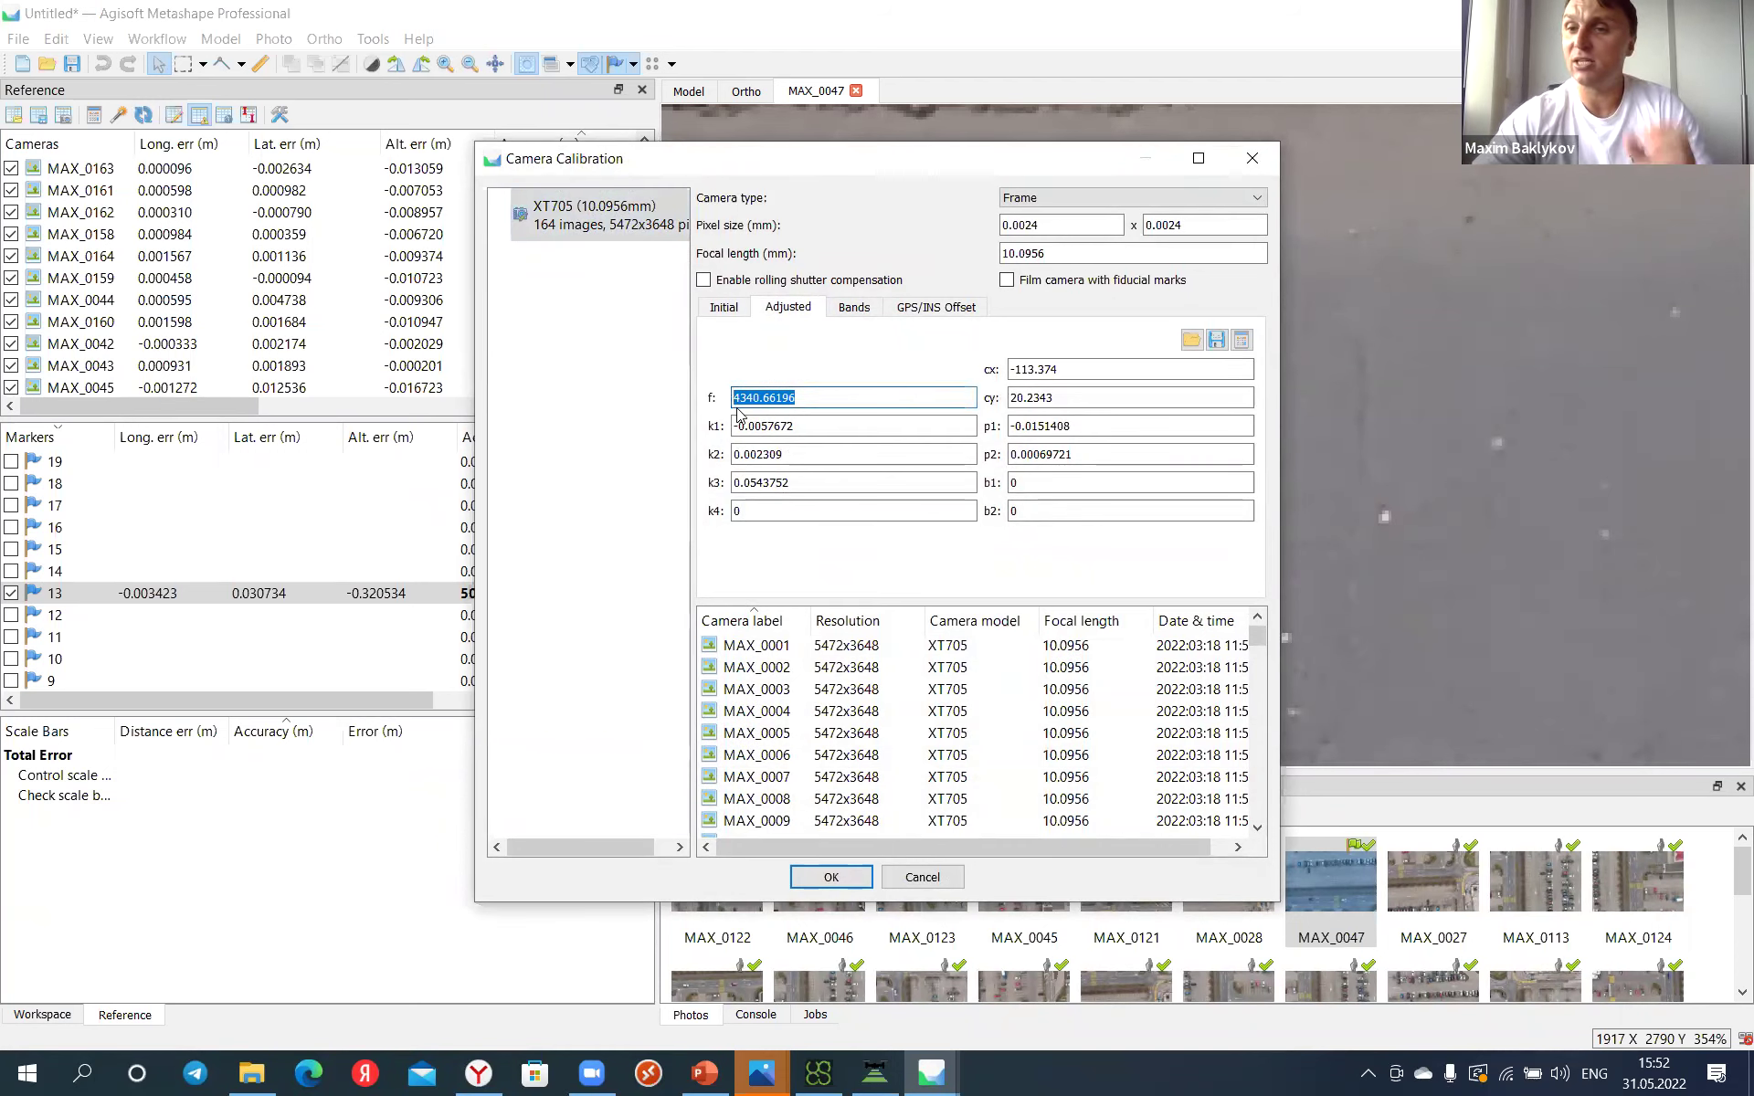
{"action": "left_click", "coordinate": [1253, 160]}
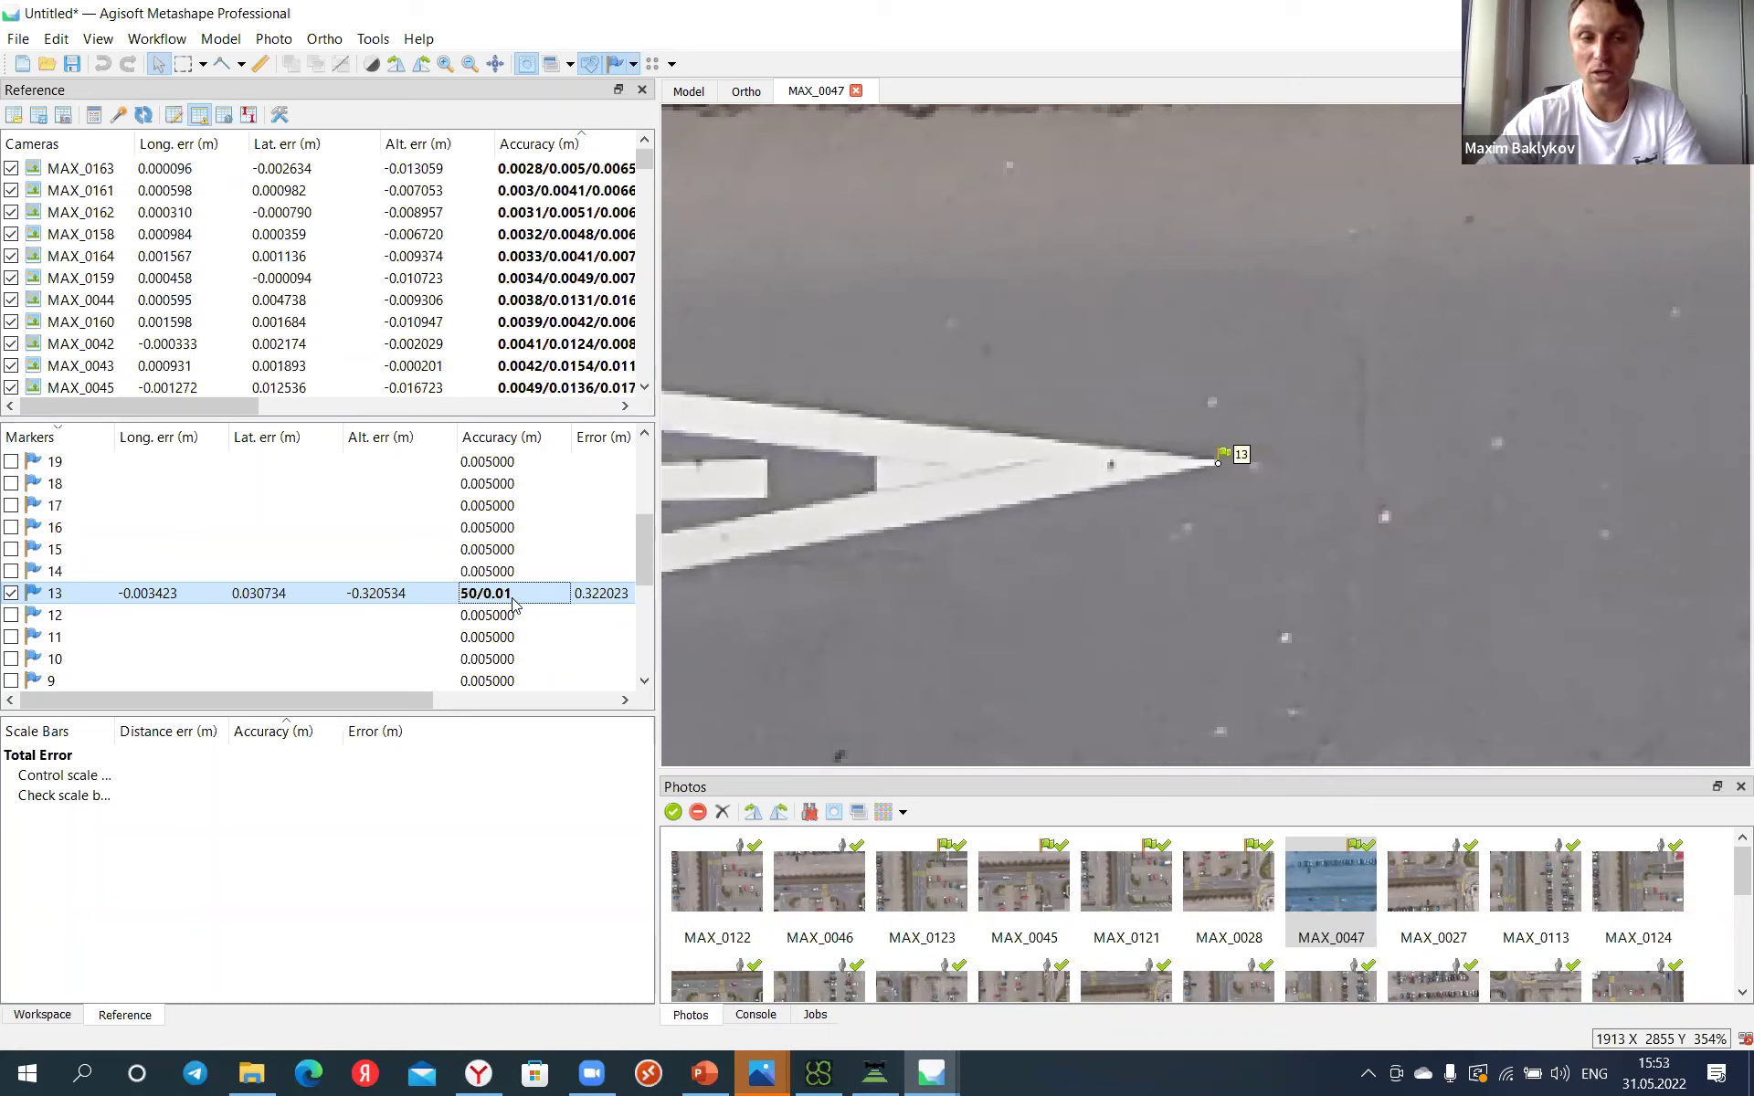
Step: Optimize the camera alignment fitting f, k1–k3, cx, cy, p1, p2 and additional corrections, and return marker 13 to a check point
{"action": "left_click", "coordinate": [118, 114]}
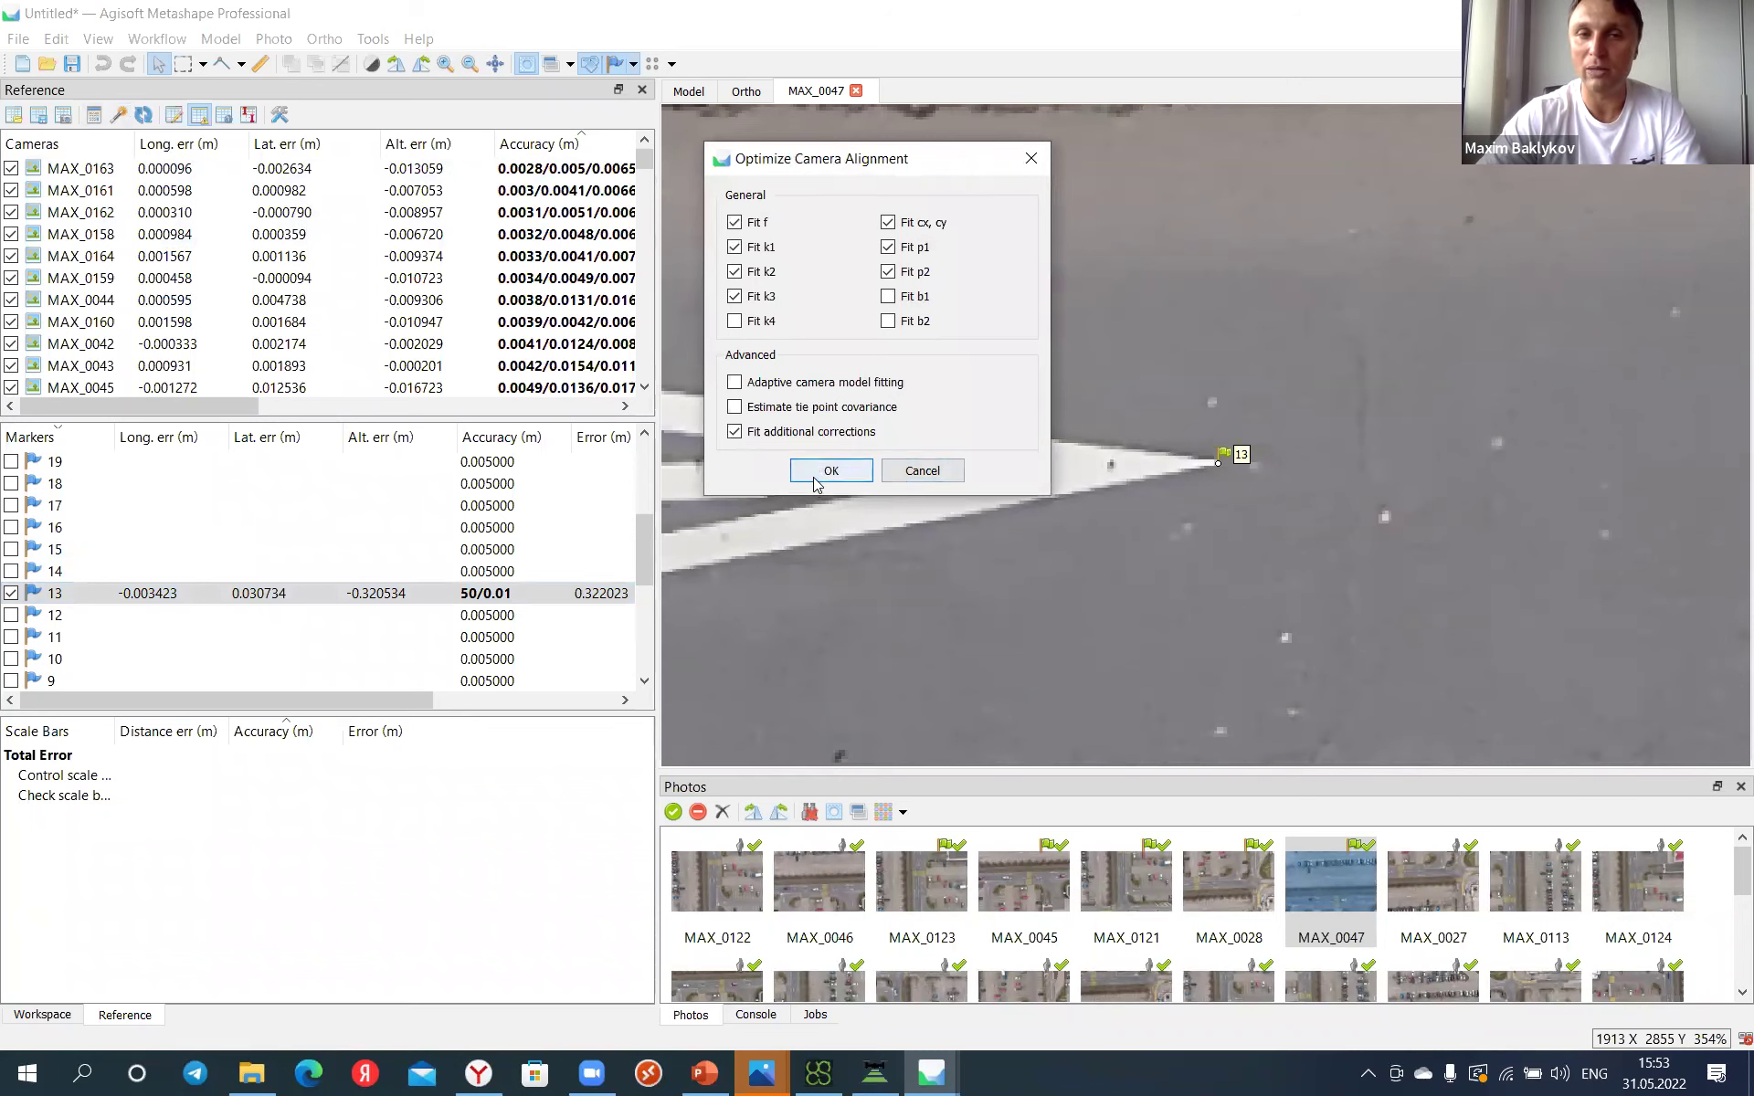
{"action": "left_click", "coordinate": [812, 481]}
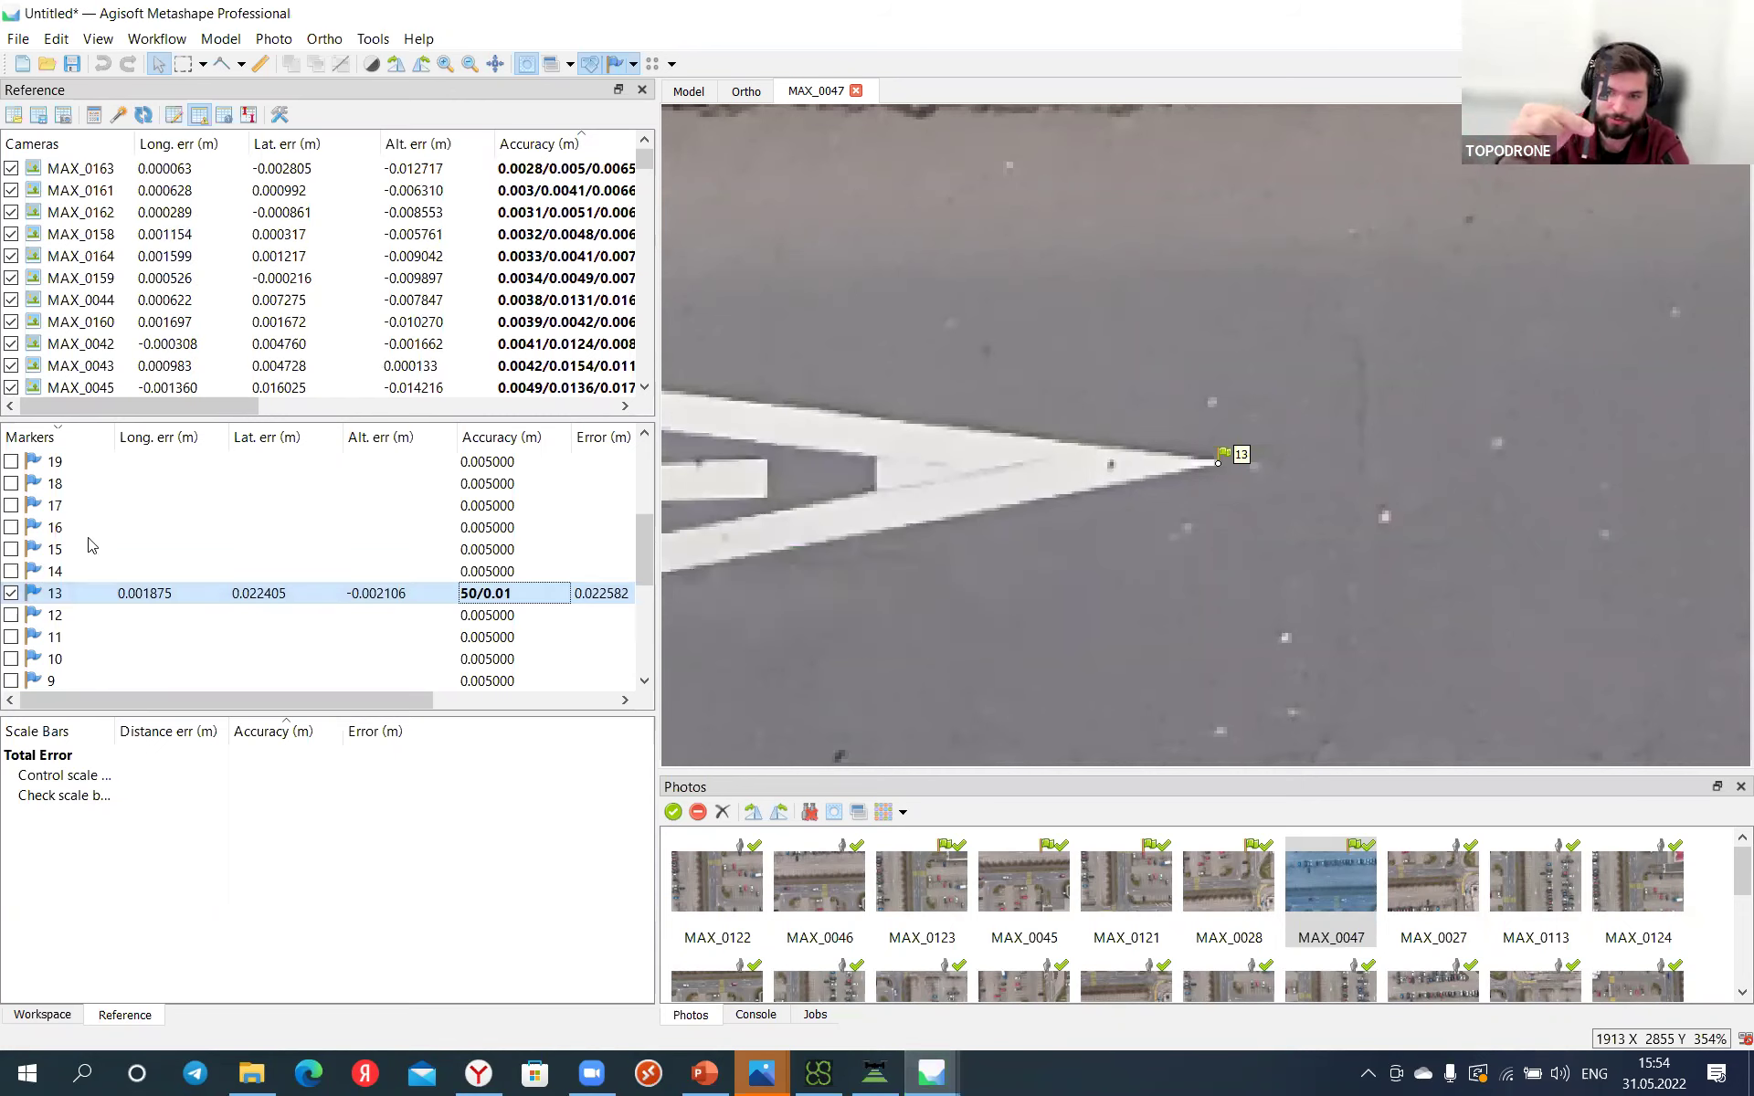
{"action": "left_click", "coordinate": [13, 594]}
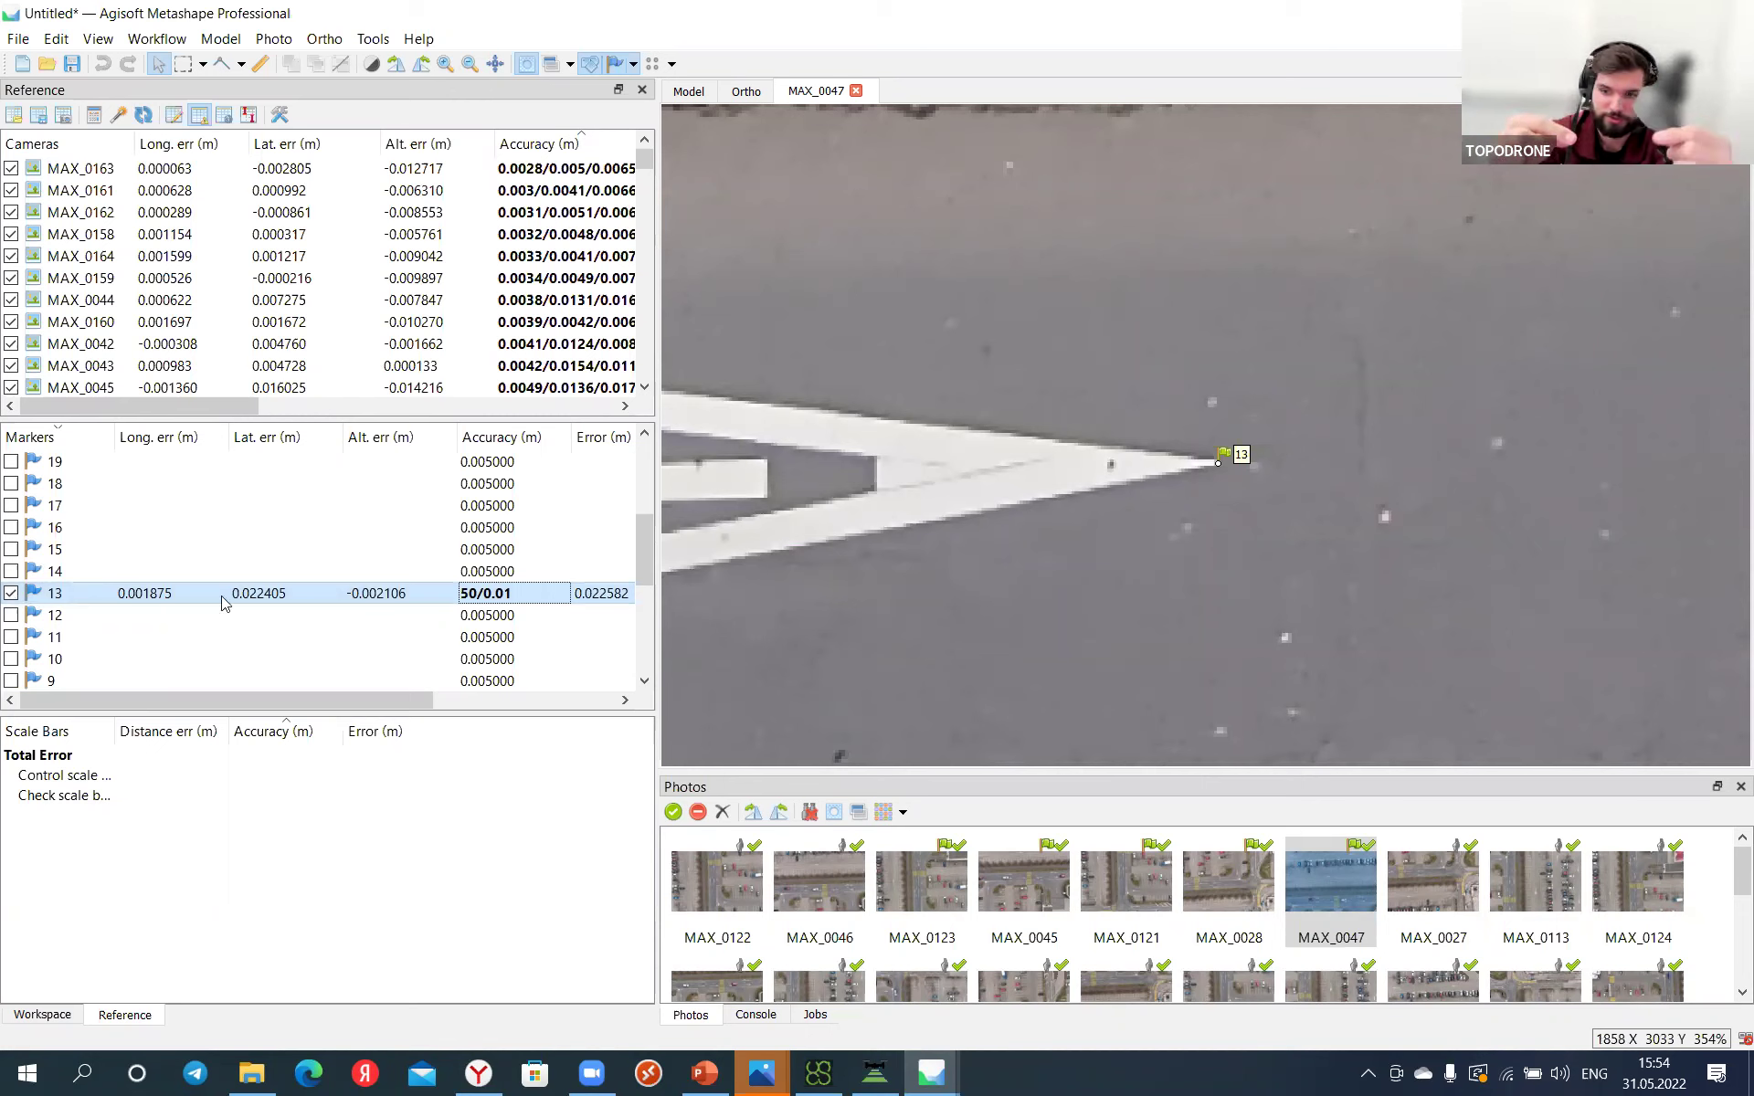
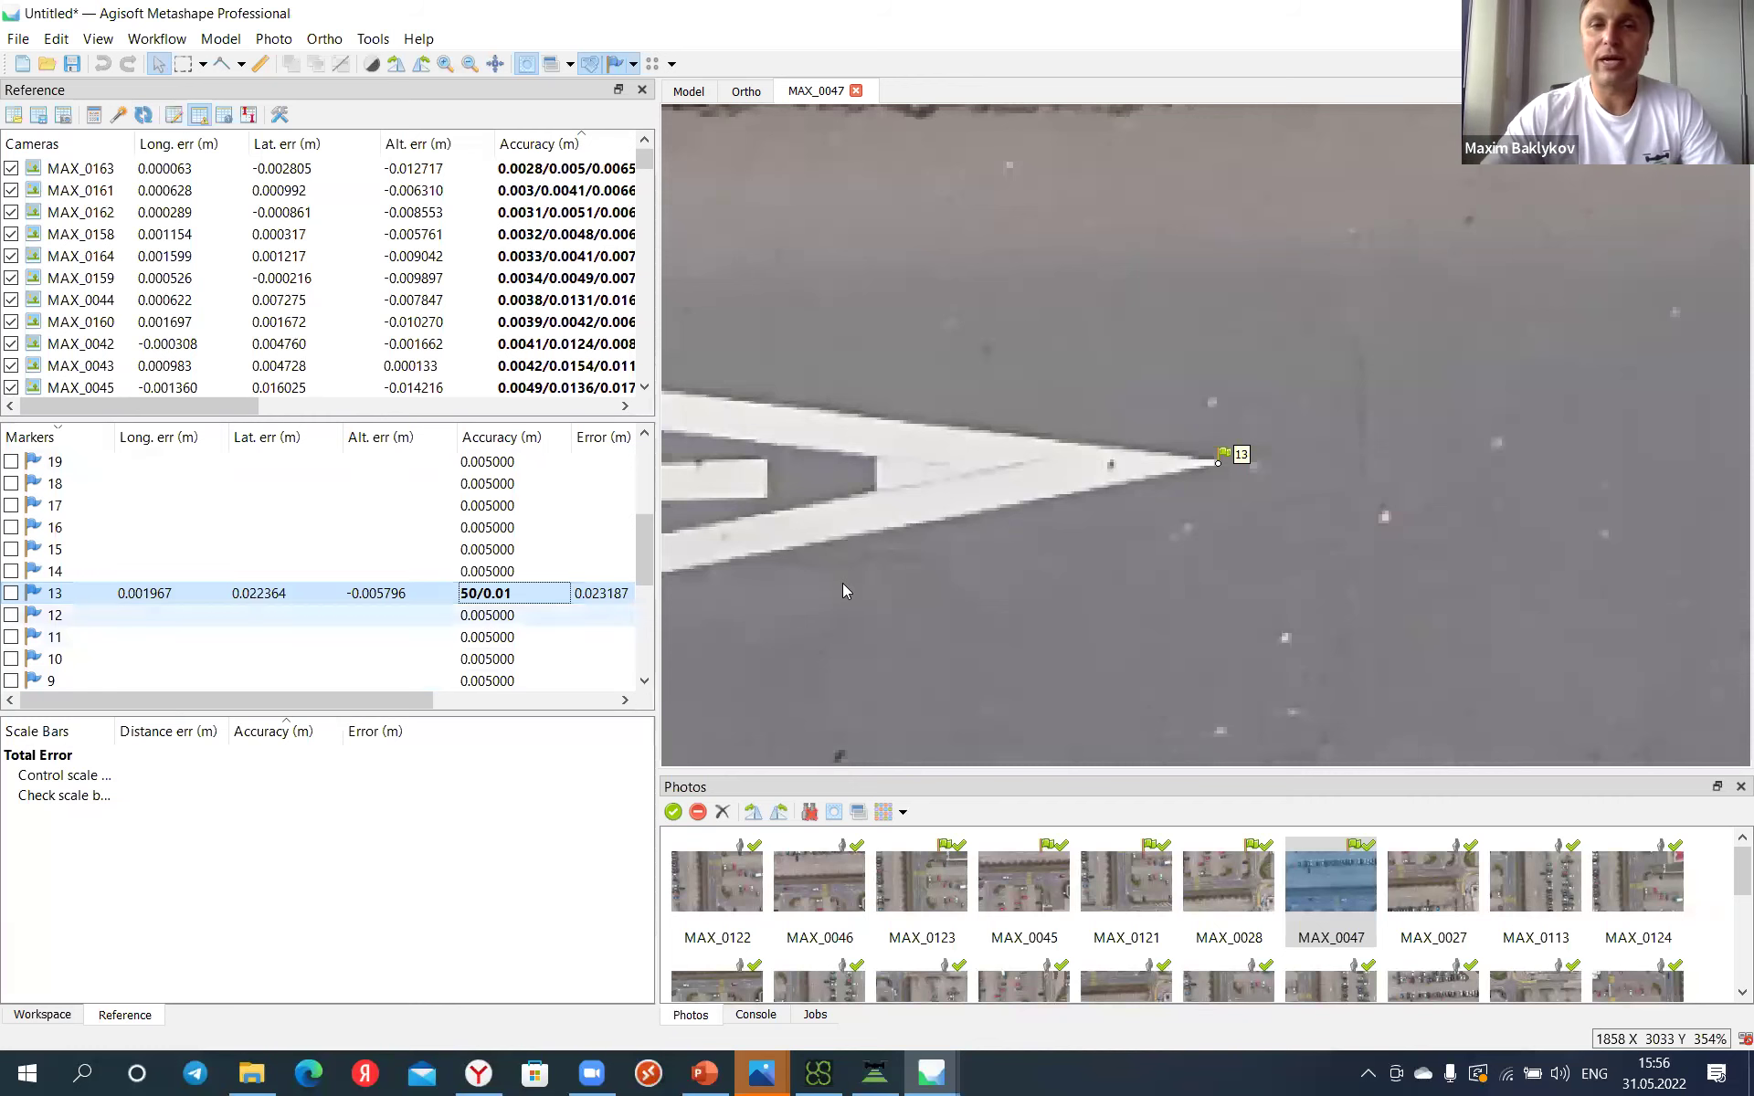
Step: Compare the newly optimized focal length f in the adjusted camera calibration values
{"action": "scroll", "coordinate": [1062, 579], "scroll_direction": "down", "scroll_amount": 2}
{"action": "scroll", "coordinate": [1063, 562], "scroll_direction": "down", "scroll_amount": 4}
{"action": "scroll", "coordinate": [1050, 577], "scroll_direction": "up", "scroll_amount": 4}
{"action": "left_click", "coordinate": [373, 38]}
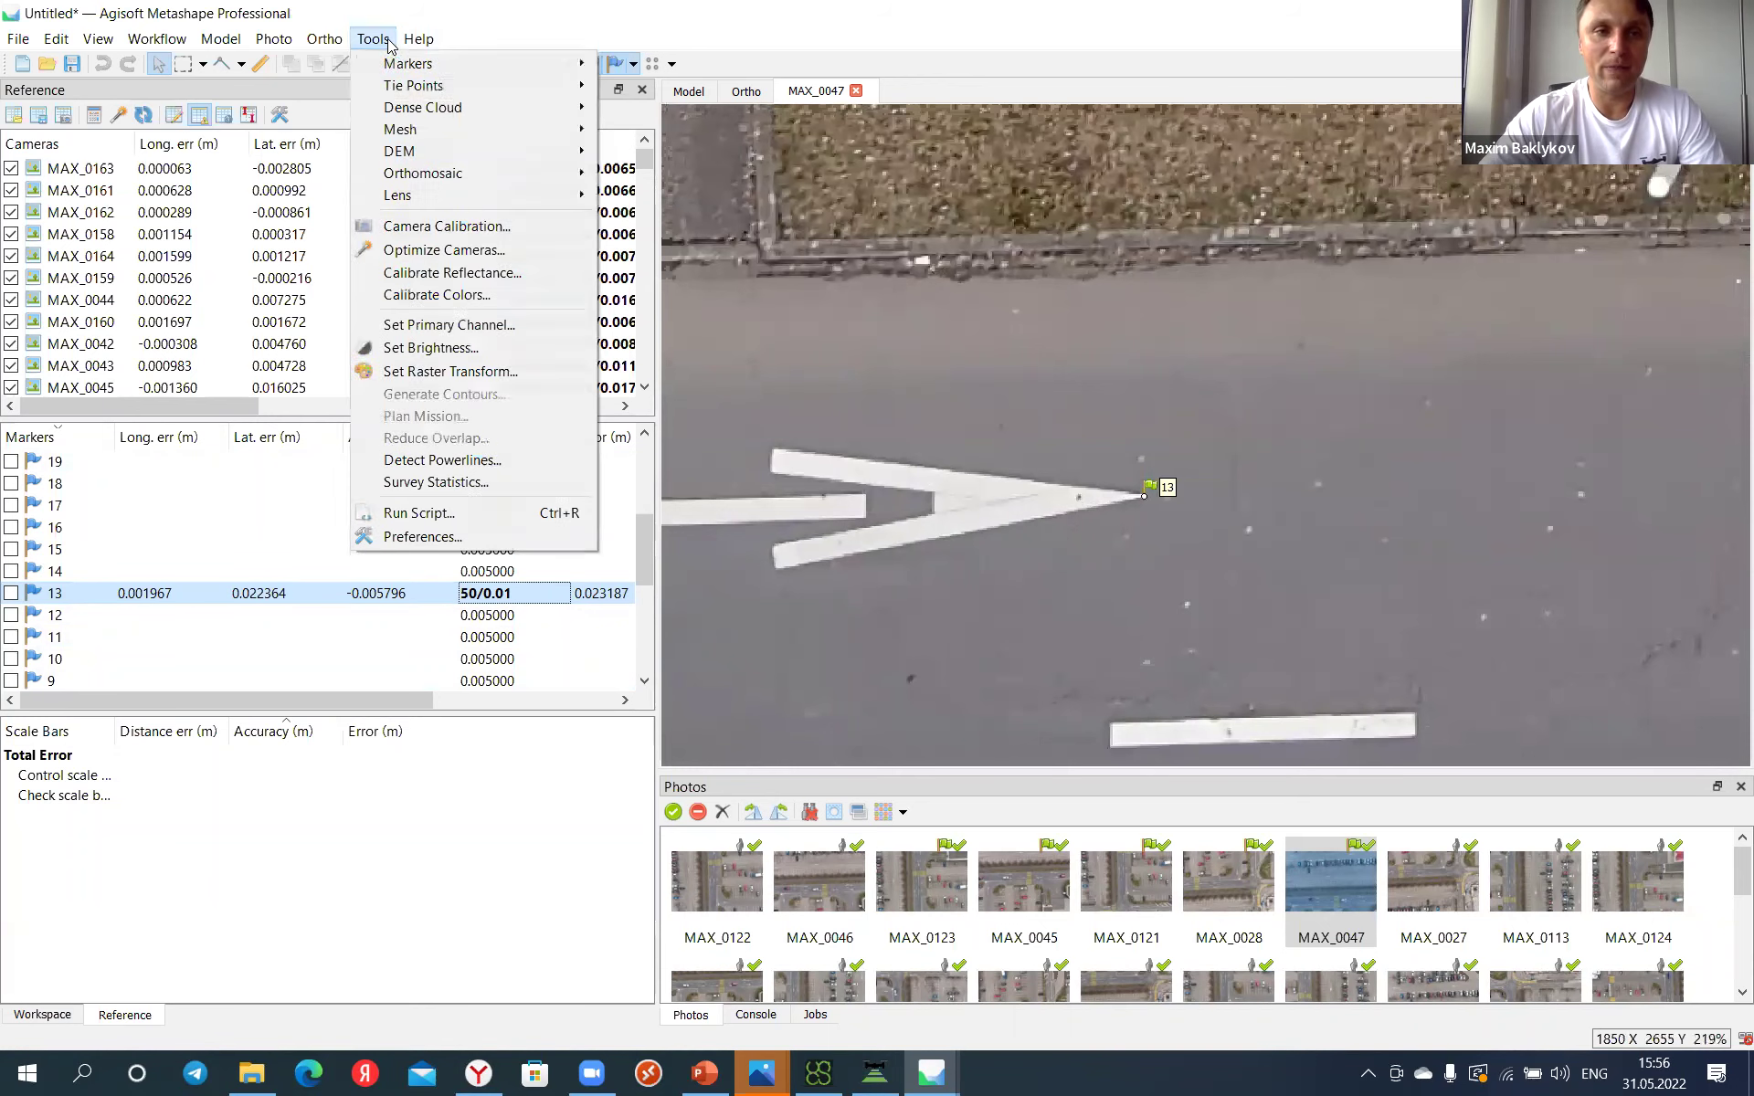
{"action": "left_click", "coordinate": [466, 228]}
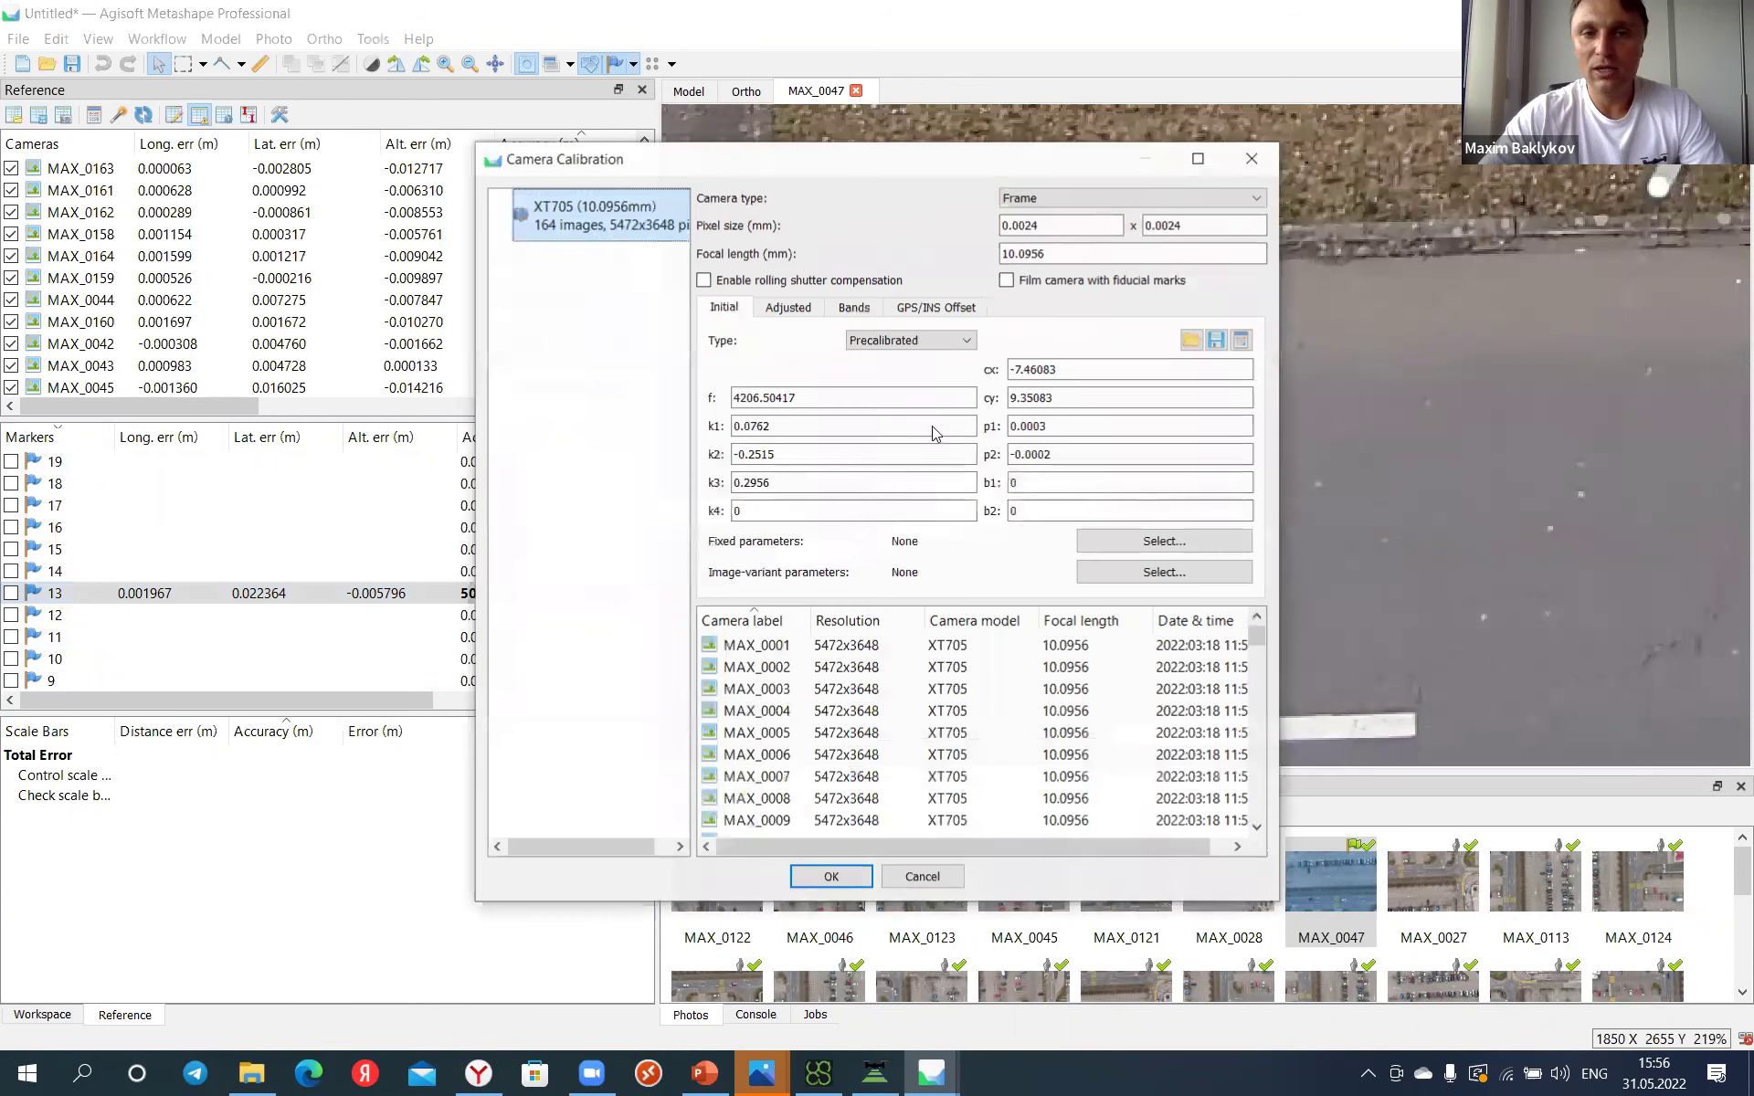
{"action": "left_click", "coordinate": [801, 309]}
{"action": "double_click", "coordinate": [806, 396]}
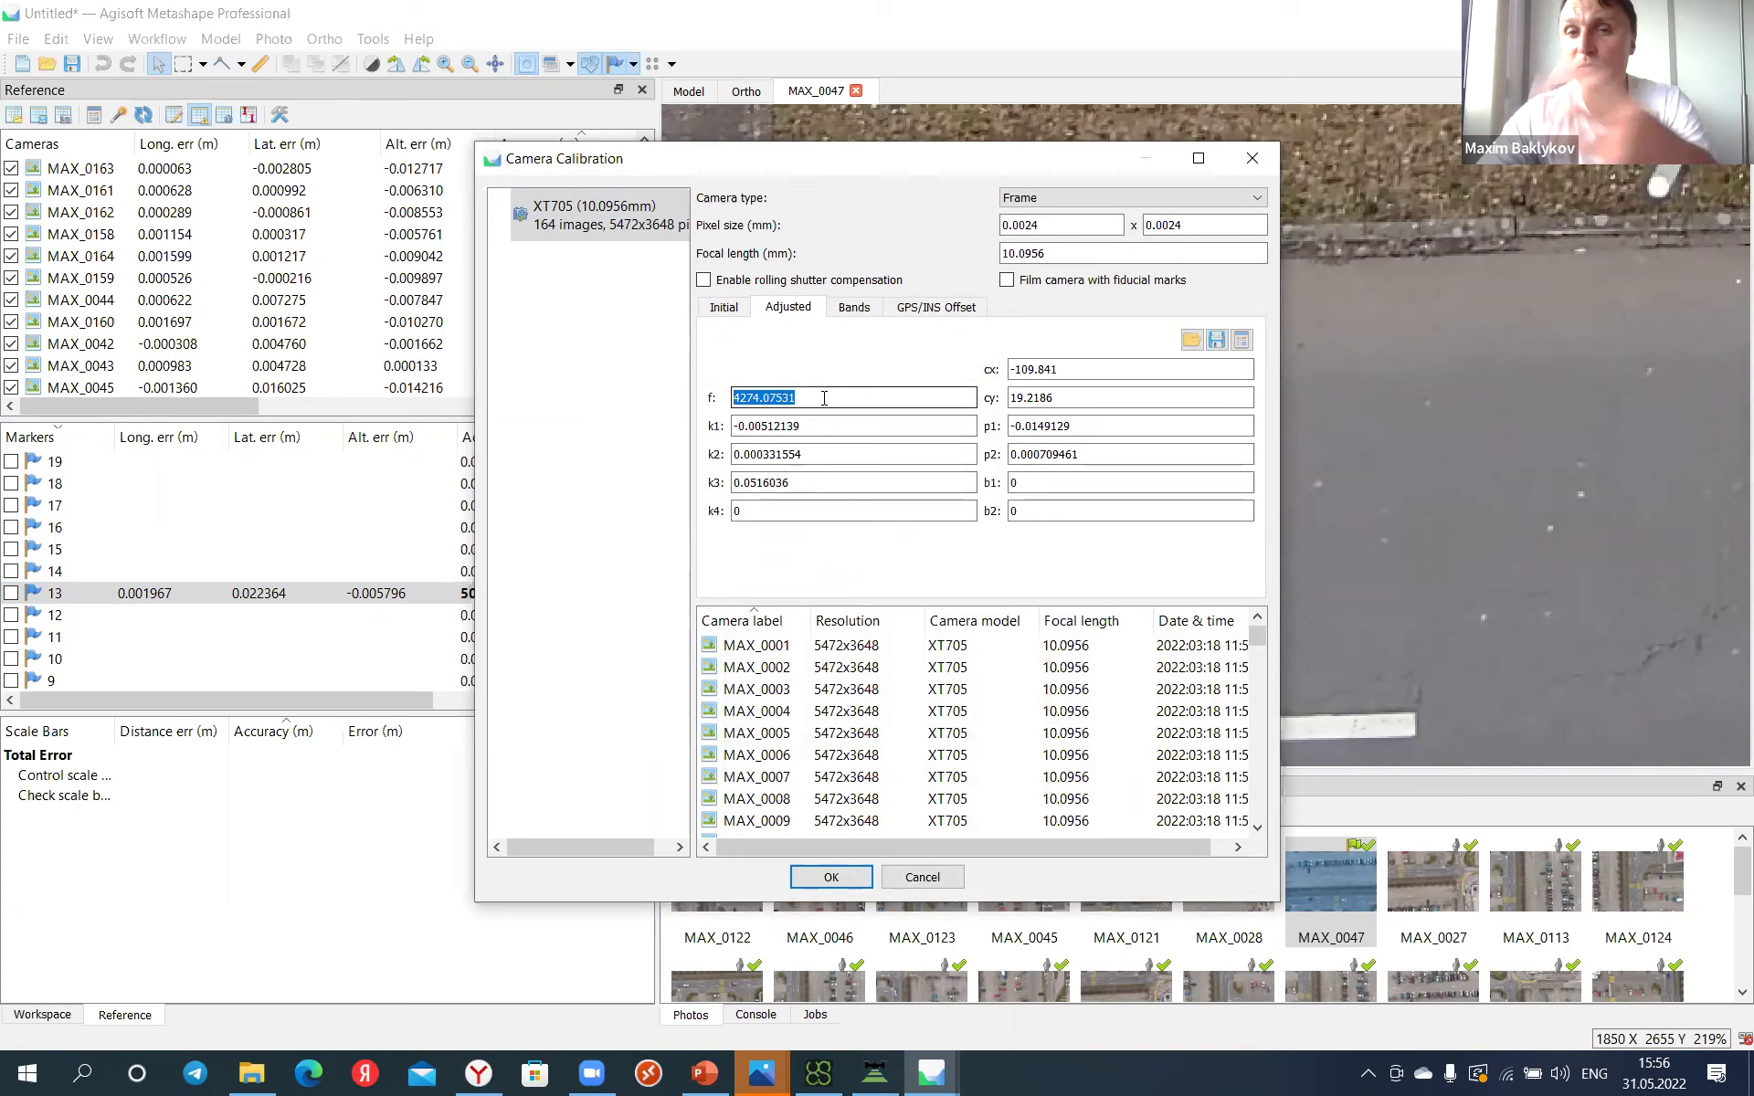
{"action": "left_click", "coordinate": [1252, 158]}
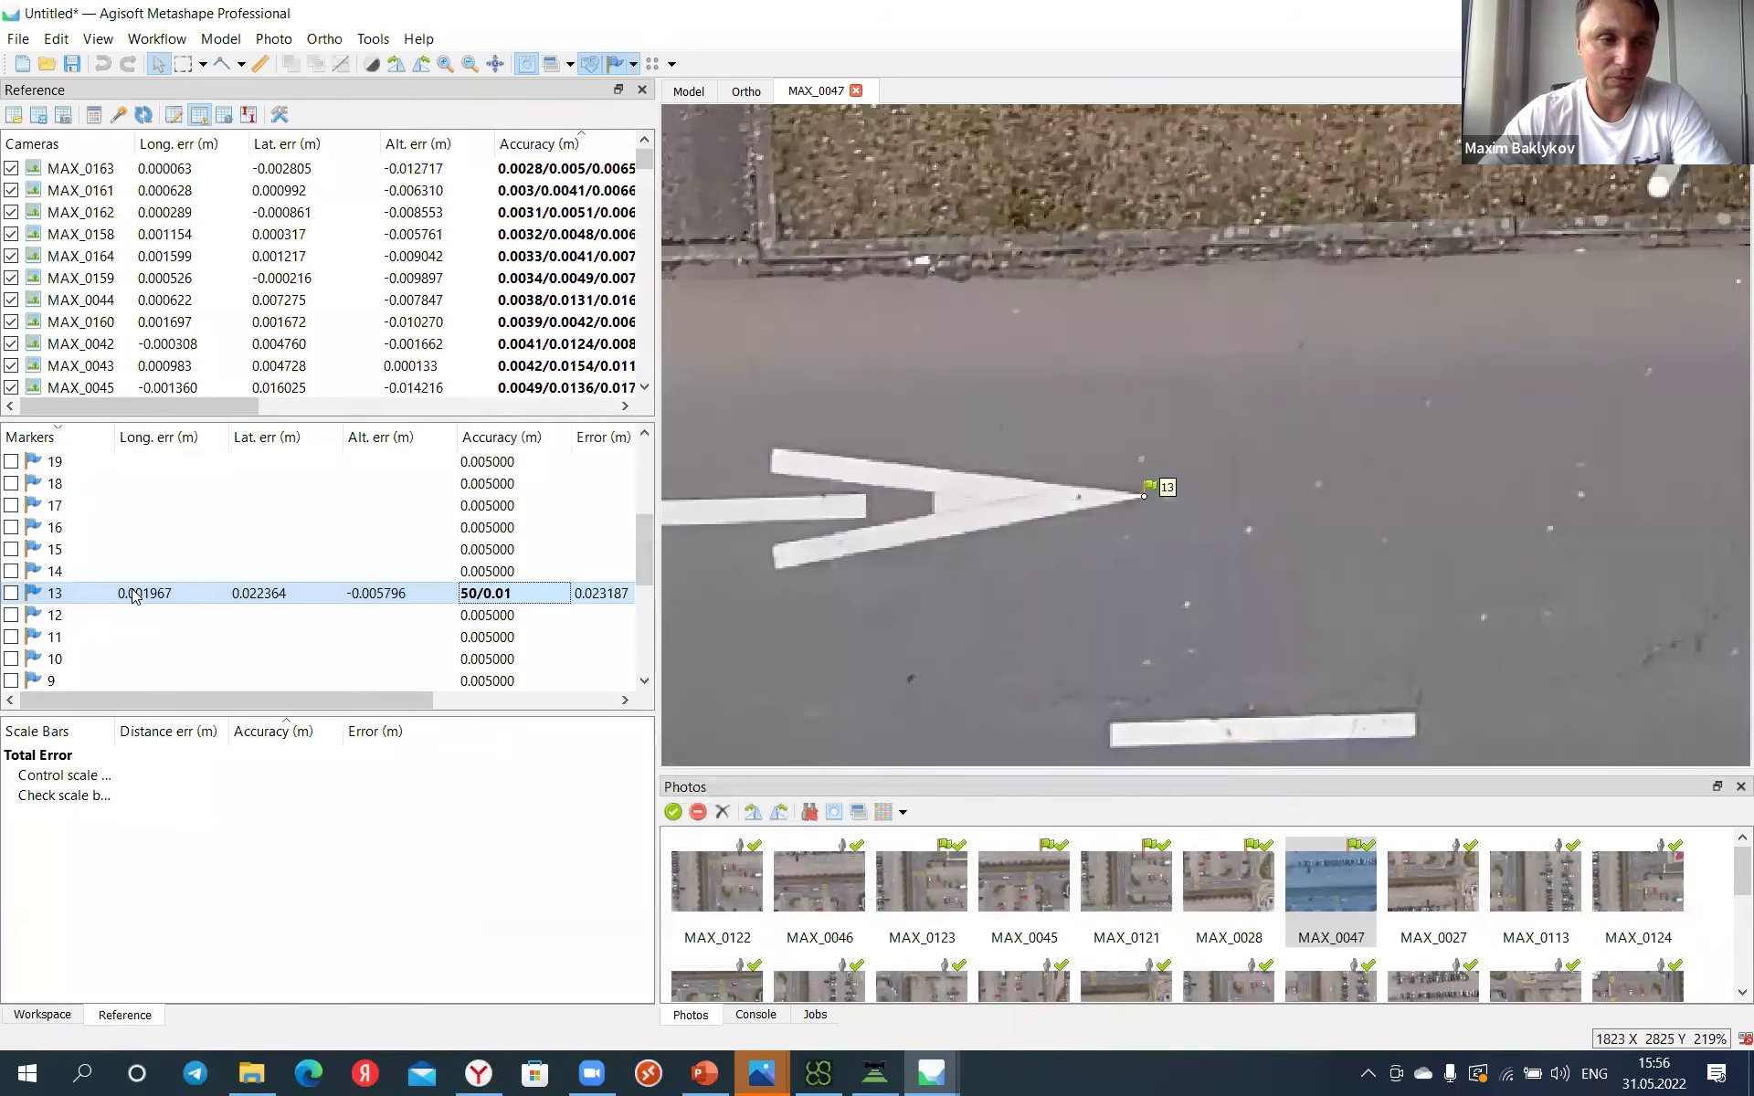
Step: Show the 3D model at an oblique angle and check all markers 1 through 29 together
{"action": "scroll", "coordinate": [144, 577], "scroll_direction": "up", "scroll_amount": 2}
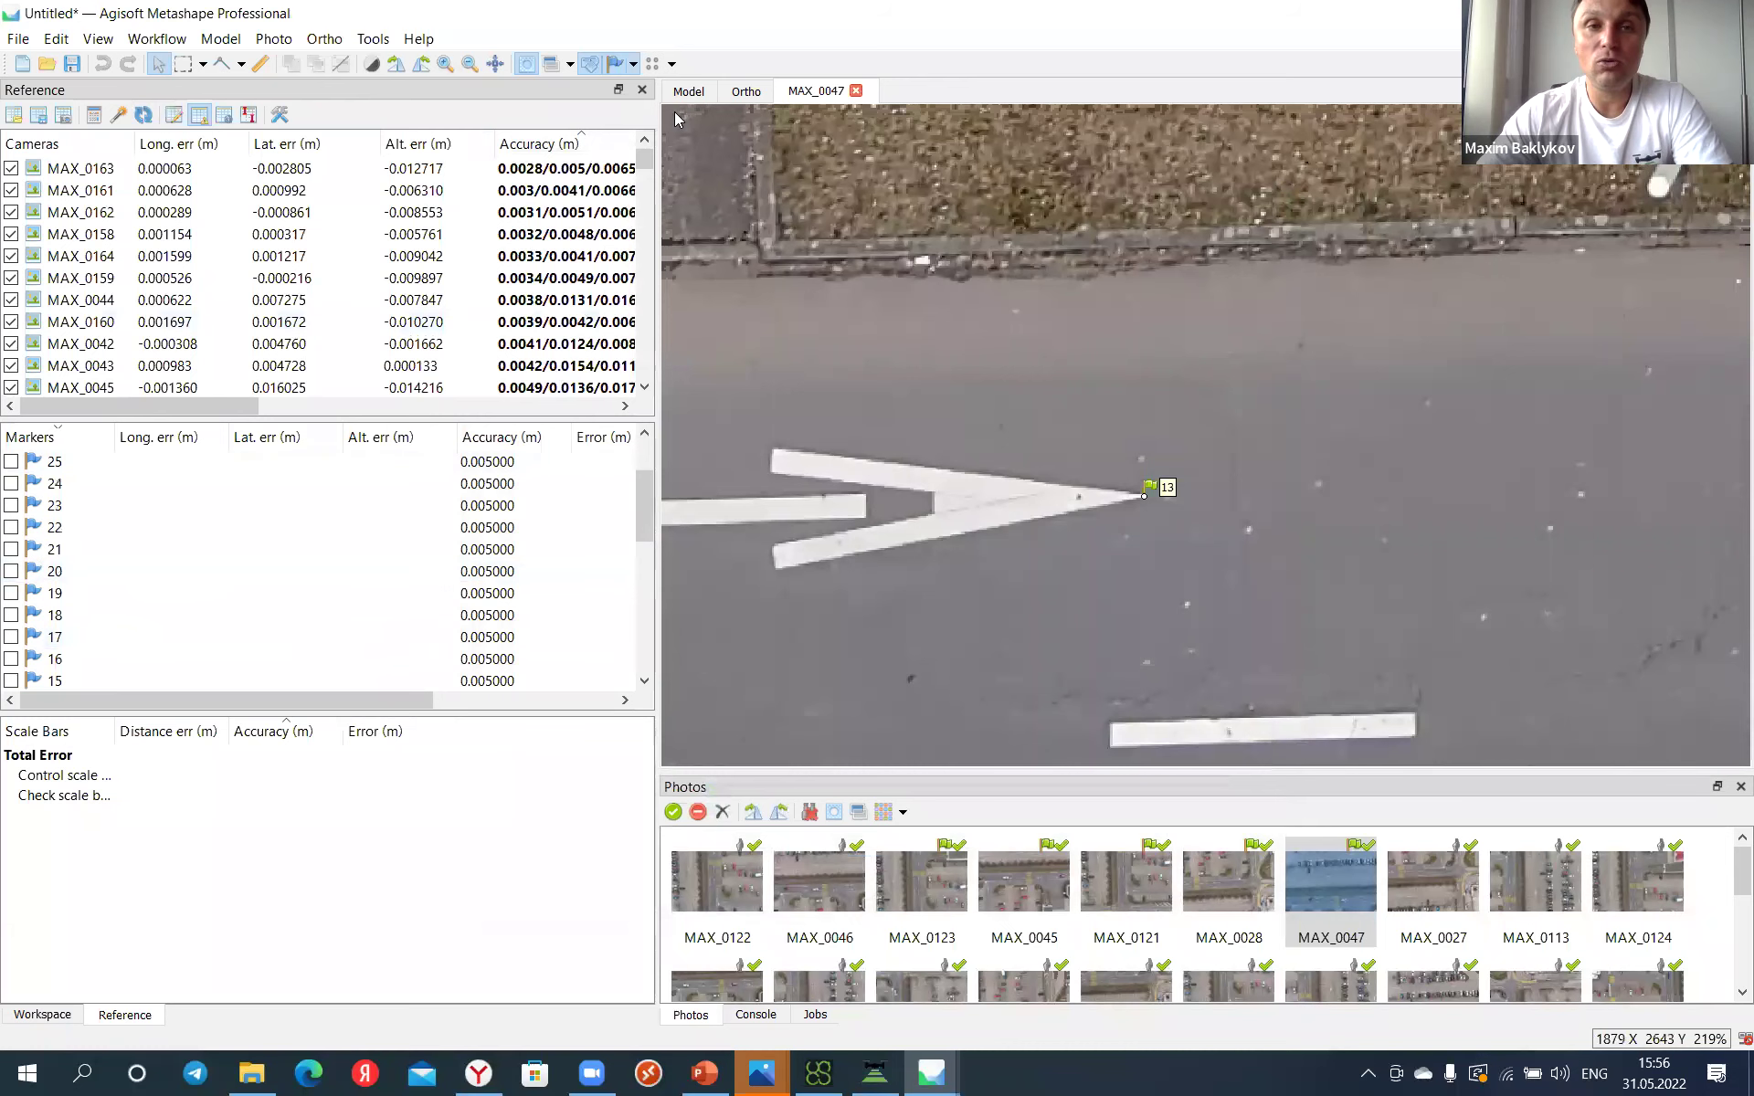
{"action": "key", "text": "ctrl+Tab"}
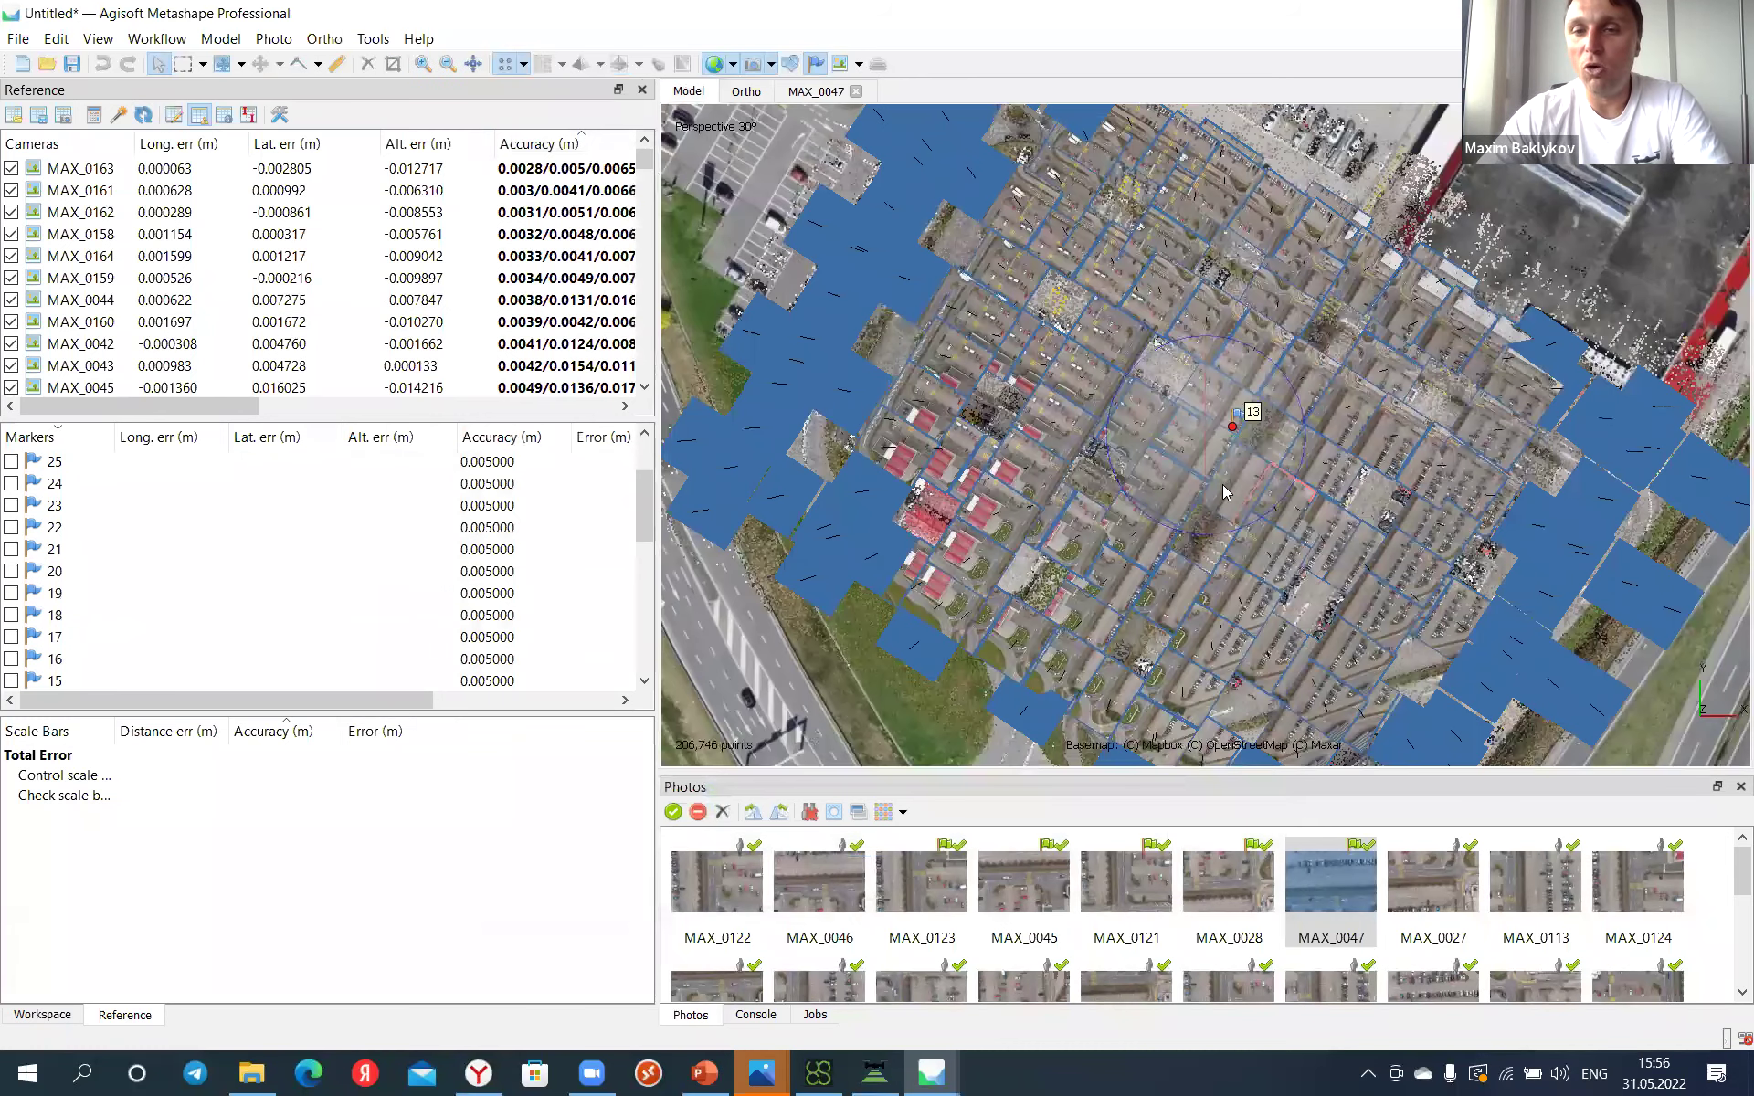
{"action": "left_click_drag", "start_coordinate": [1206, 494], "coordinate": [1193, 451]}
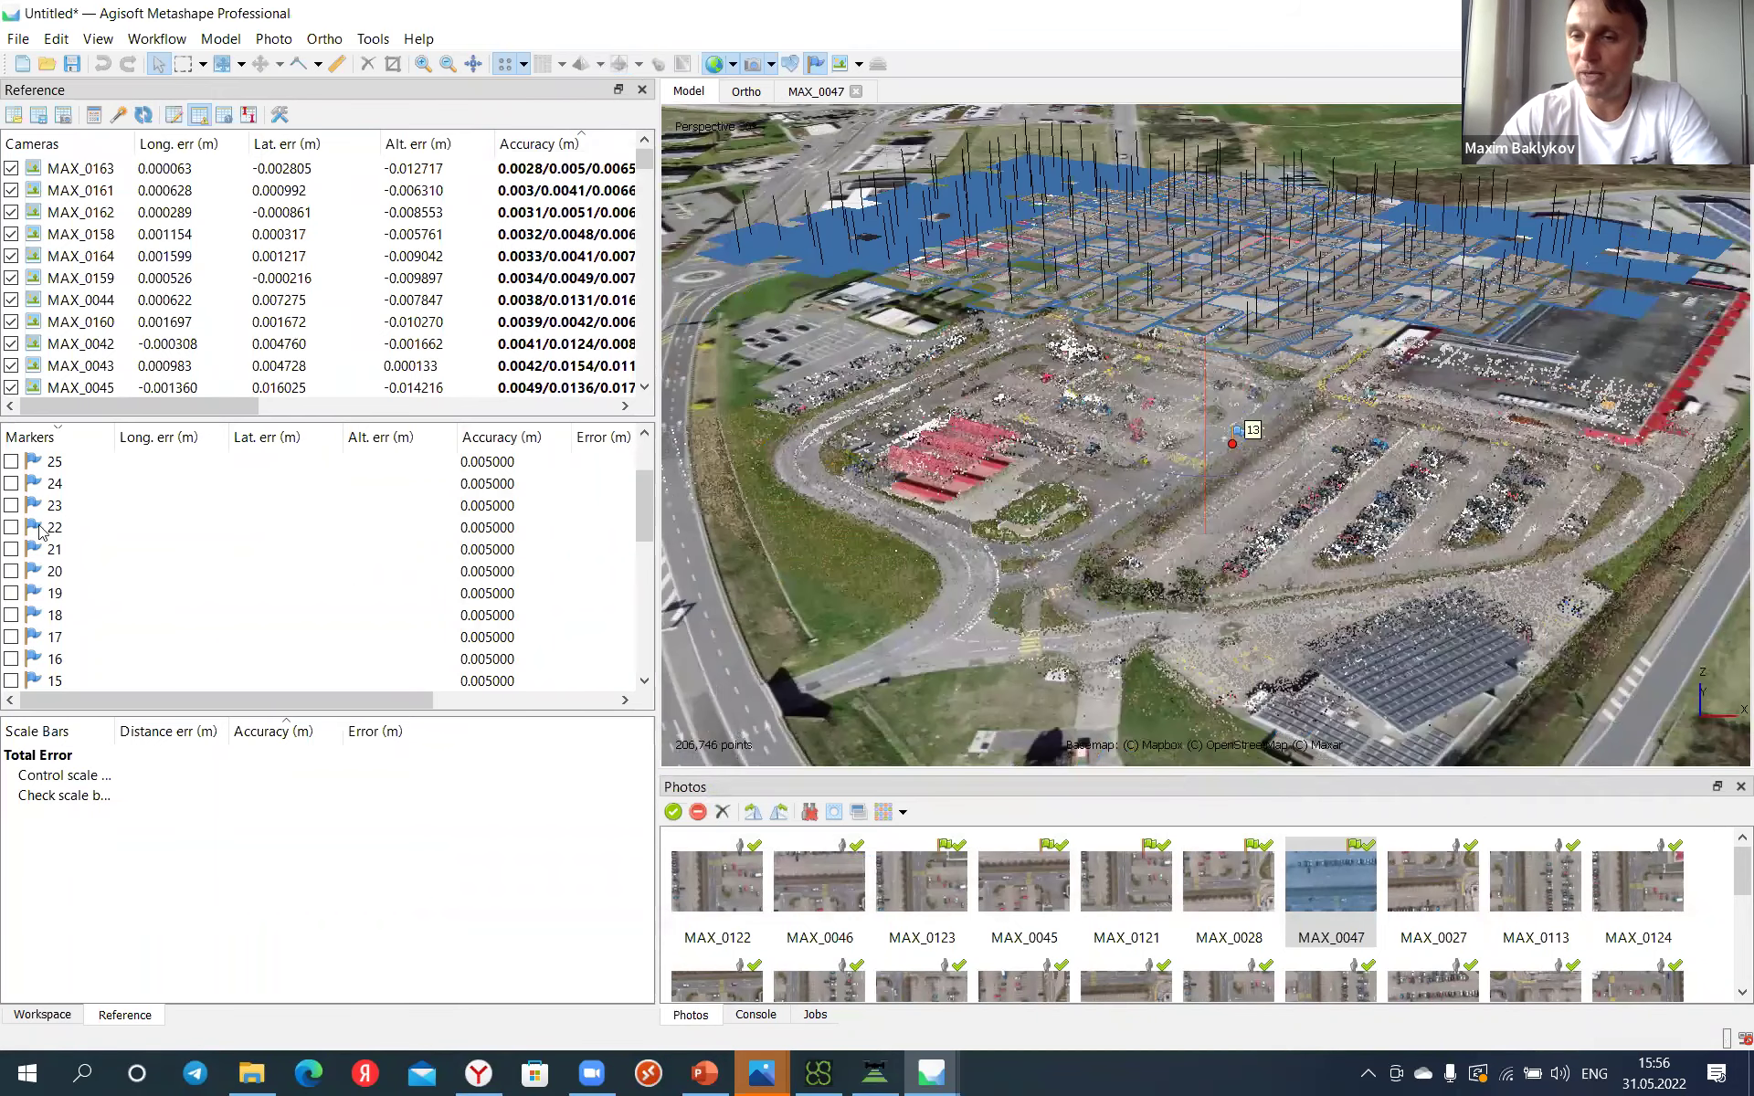
{"action": "scroll", "coordinate": [167, 500], "scroll_direction": "up", "scroll_amount": 2}
{"action": "scroll", "coordinate": [167, 500], "scroll_direction": "down", "scroll_amount": 7}
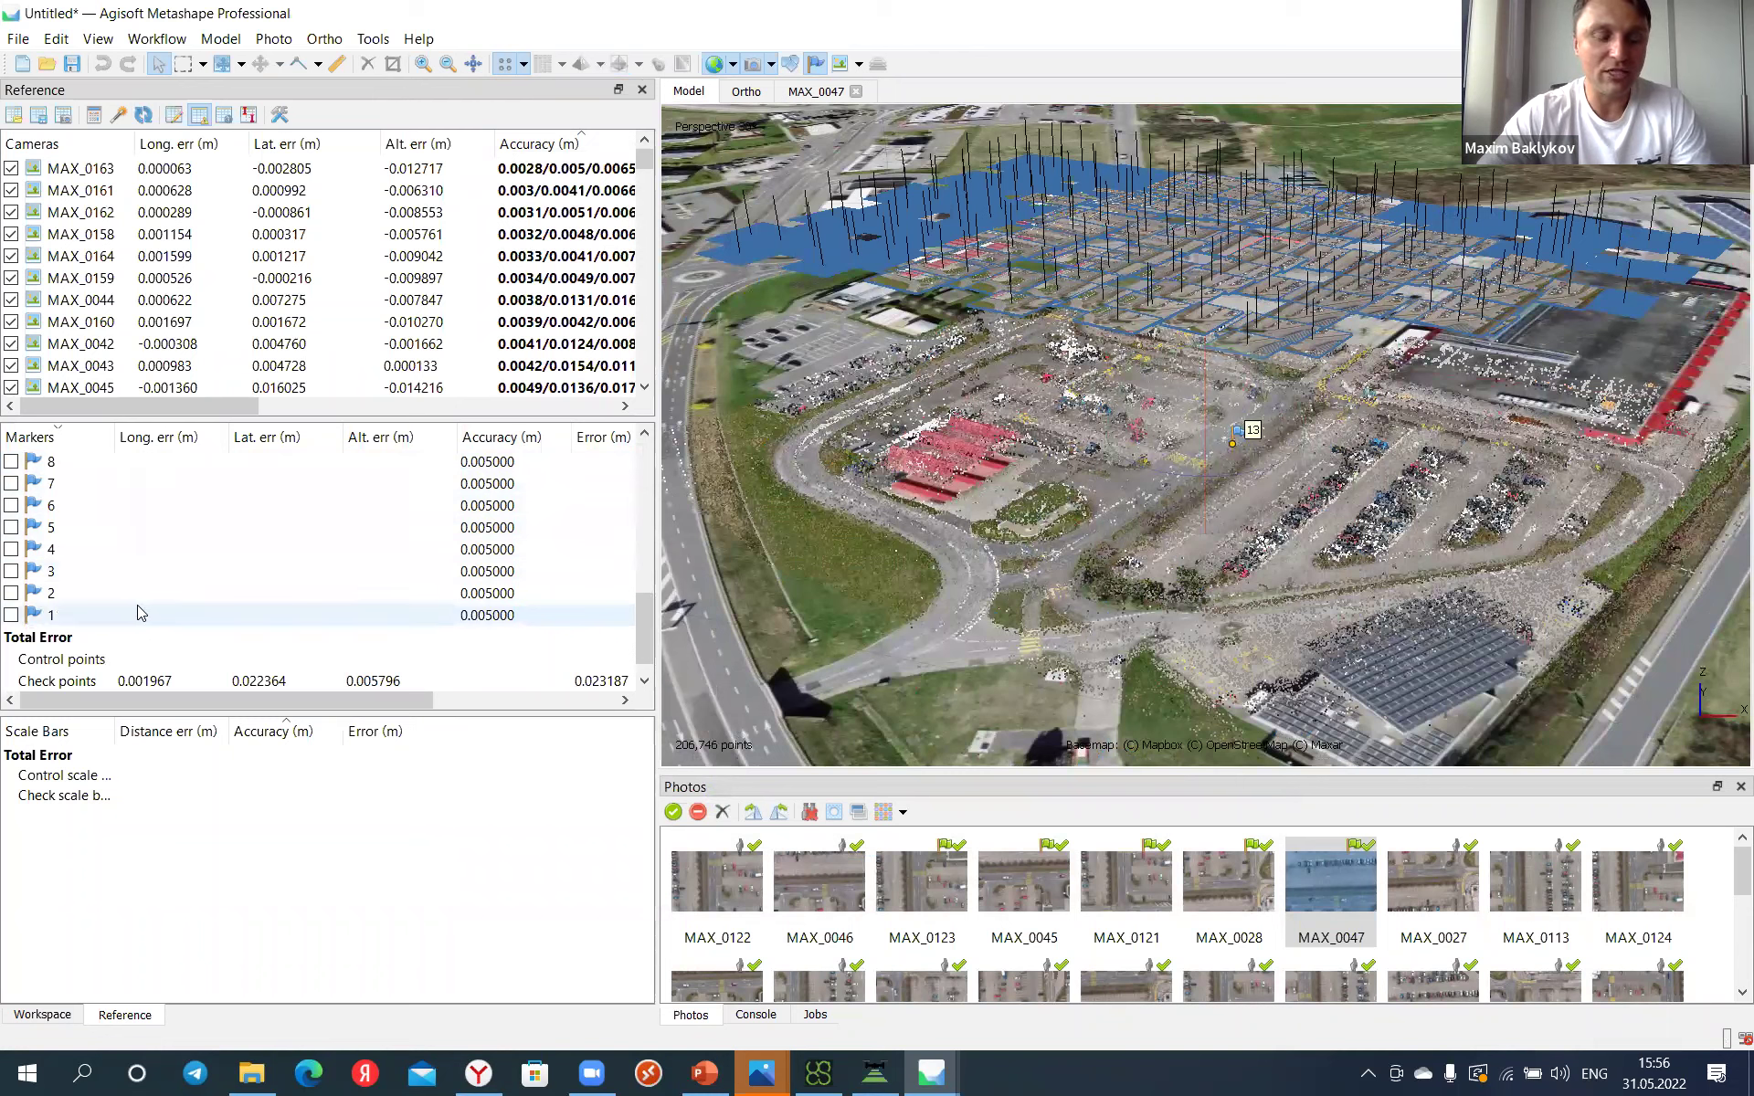
{"action": "left_click", "coordinate": [141, 612], "text": "shift"}
{"action": "right_click", "coordinate": [142, 613]}
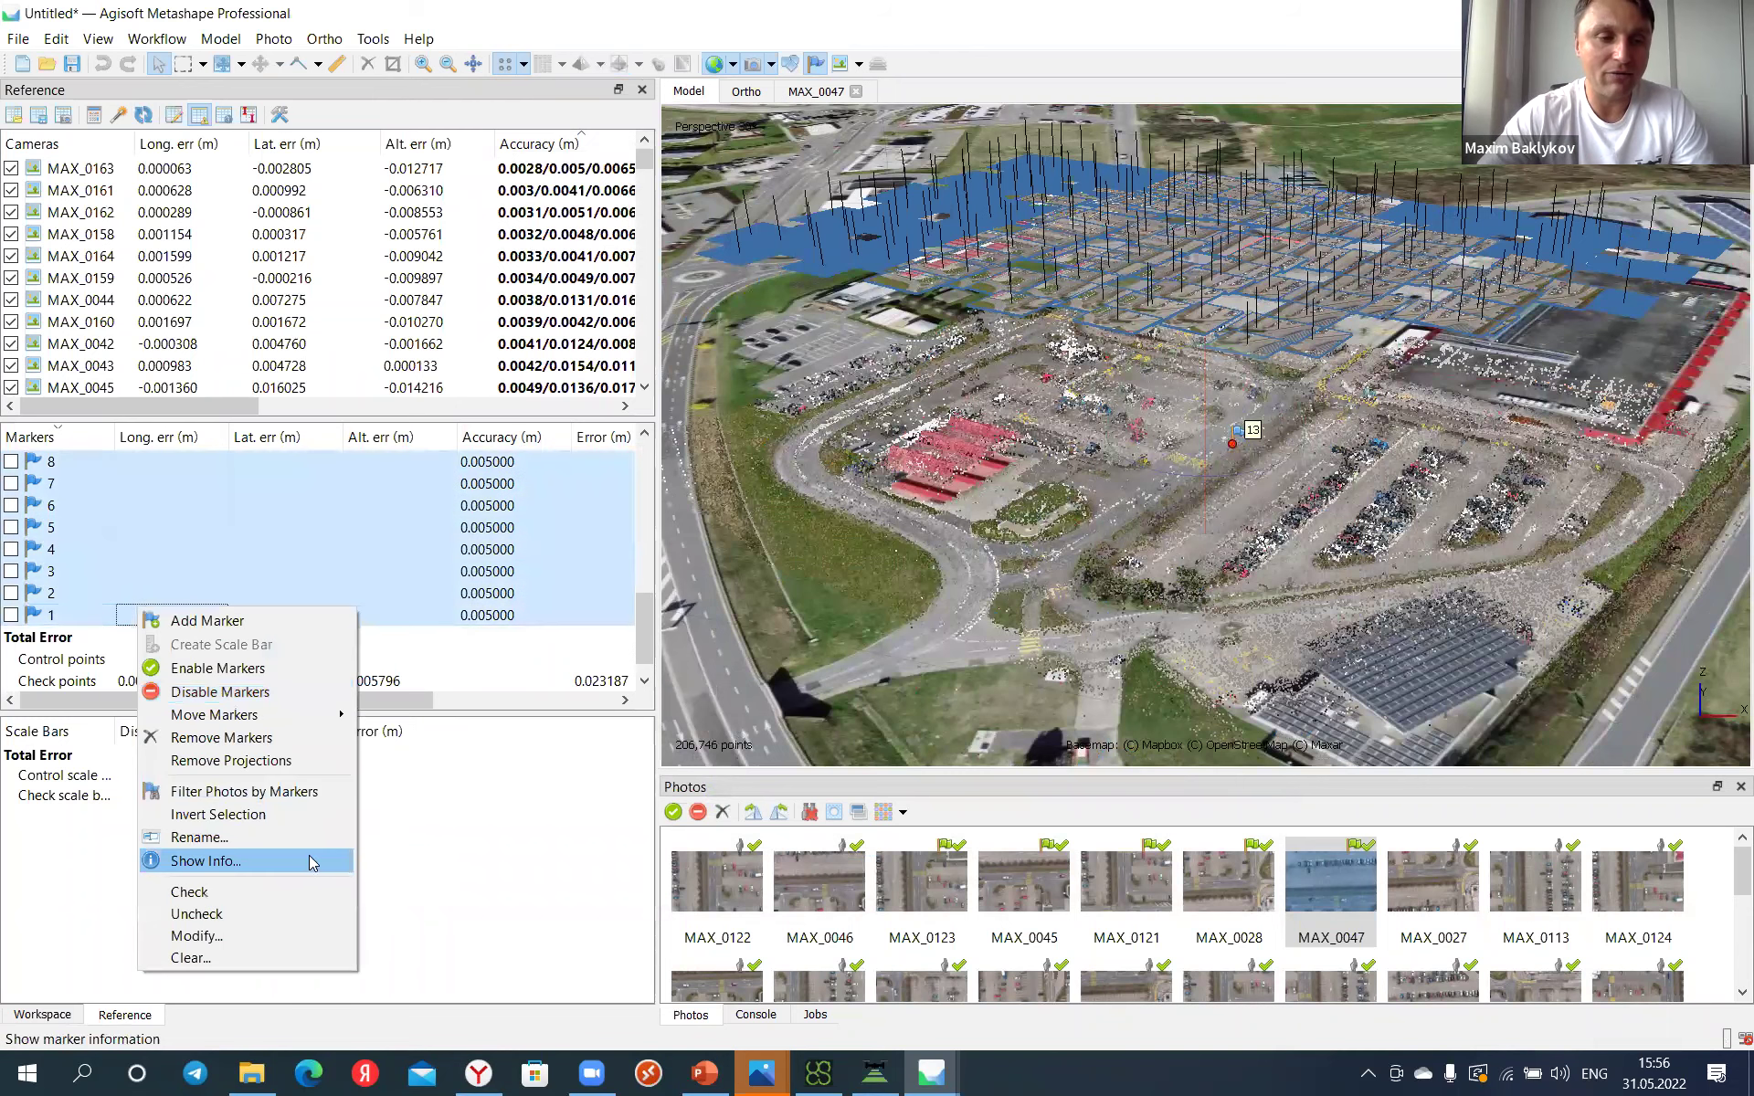
{"action": "left_click", "coordinate": [249, 900]}
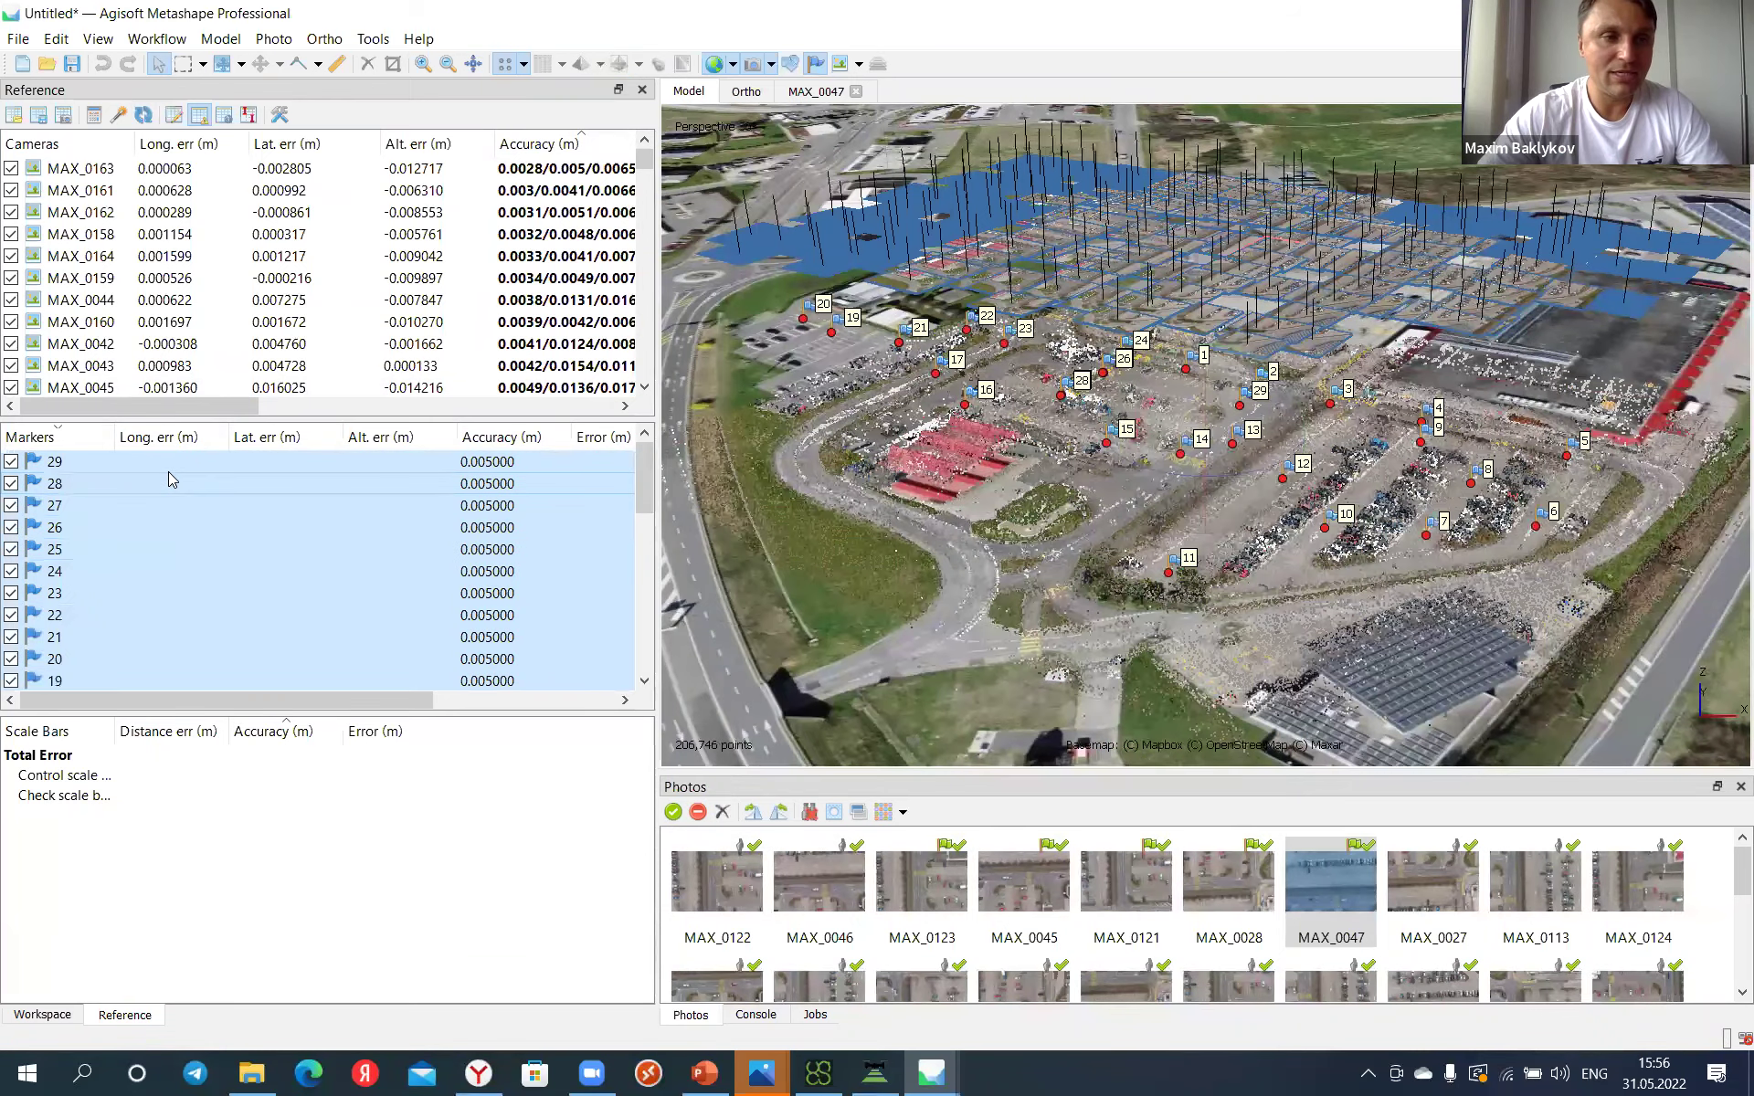
Step: Filter the photos by marker 29 and examine its projected position on the road marking in MAX_0029
{"action": "left_click", "coordinate": [168, 471]}
{"action": "right_click", "coordinate": [168, 472]}
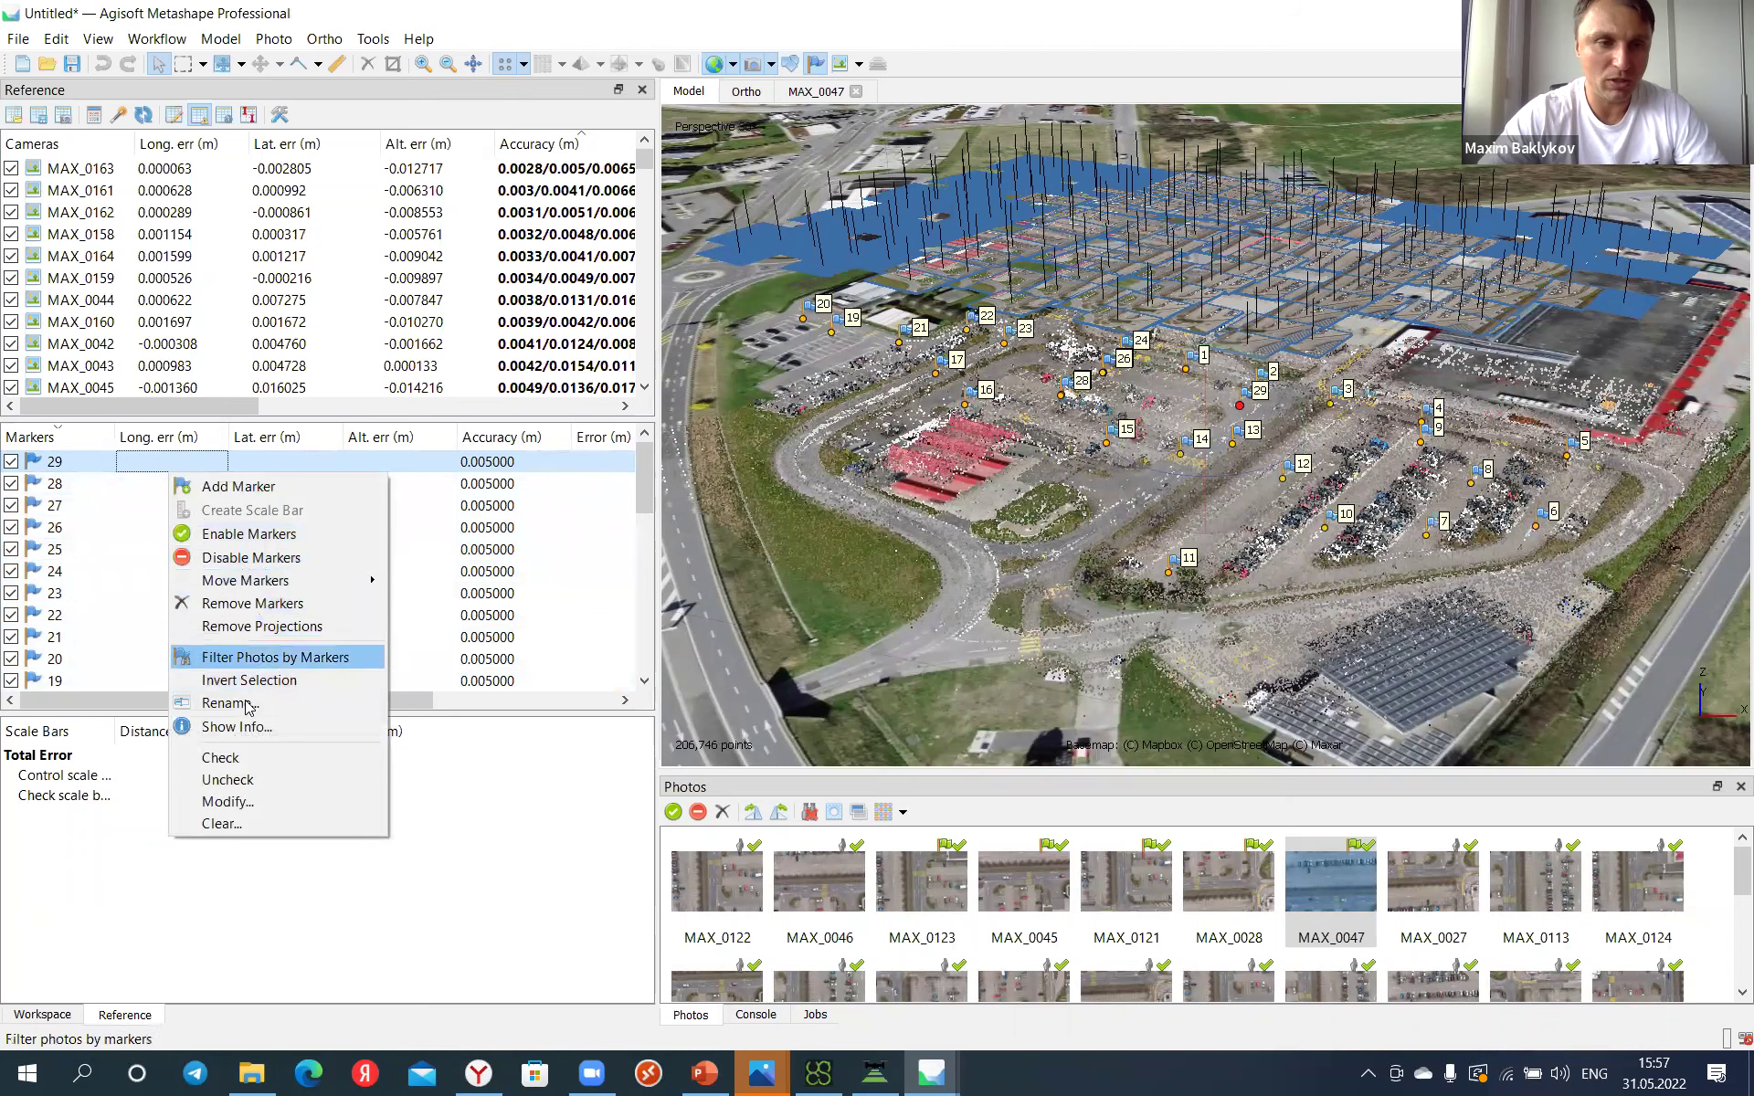
{"action": "left_click", "coordinate": [268, 665]}
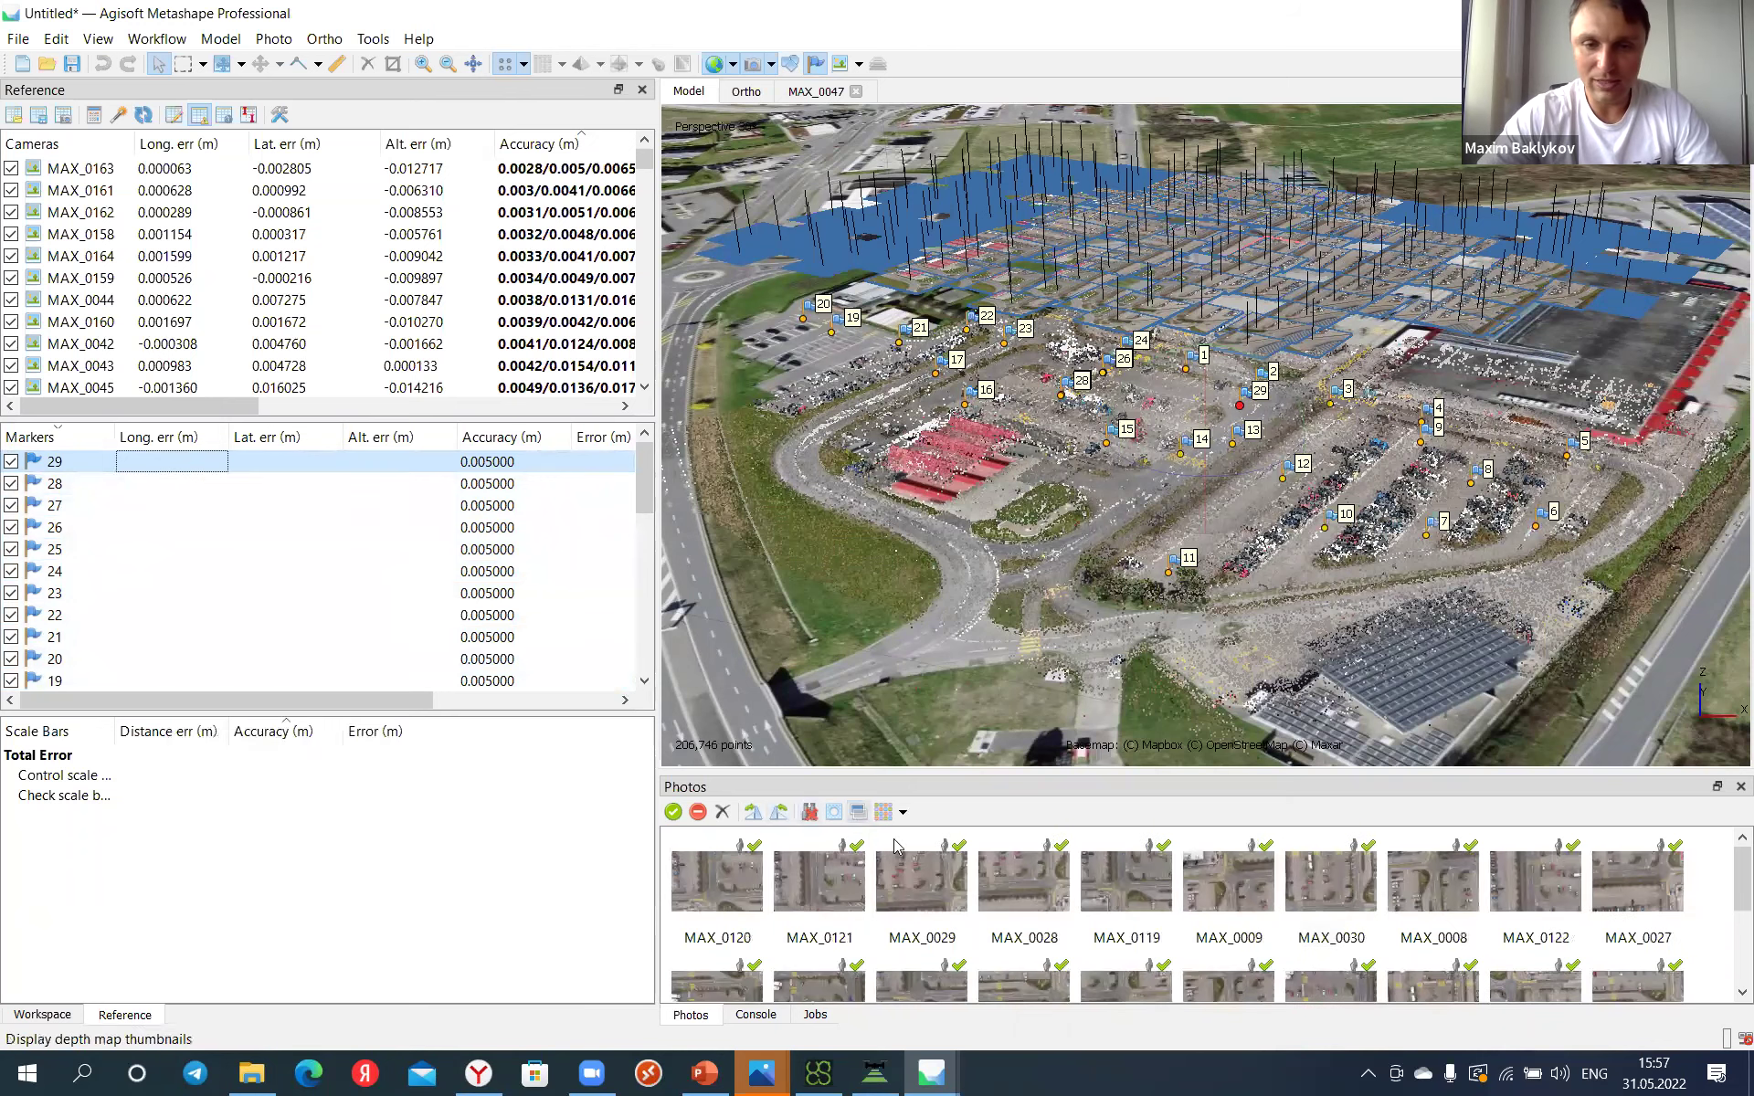
{"action": "double_click", "coordinate": [922, 881]}
{"action": "scroll", "coordinate": [1184, 435], "scroll_direction": "up", "scroll_amount": 5}
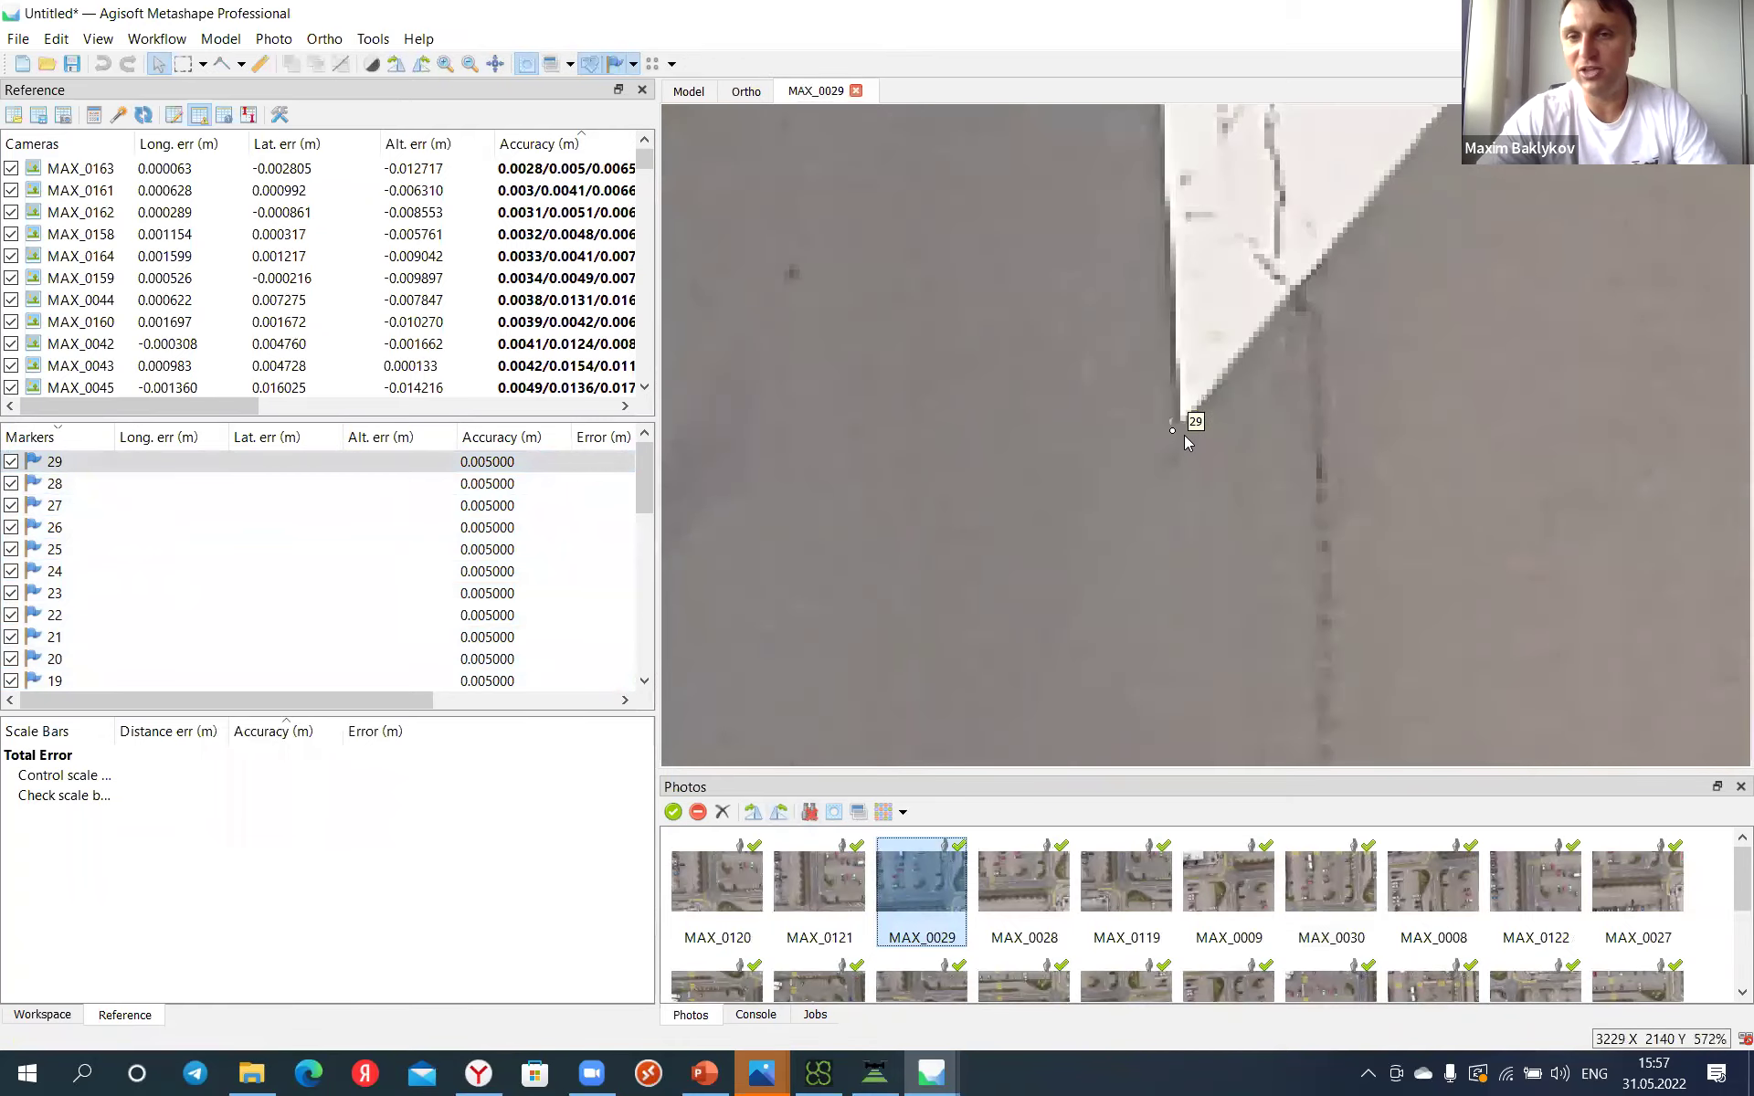
{"action": "scroll", "coordinate": [1178, 430], "scroll_direction": "down", "scroll_amount": 1}
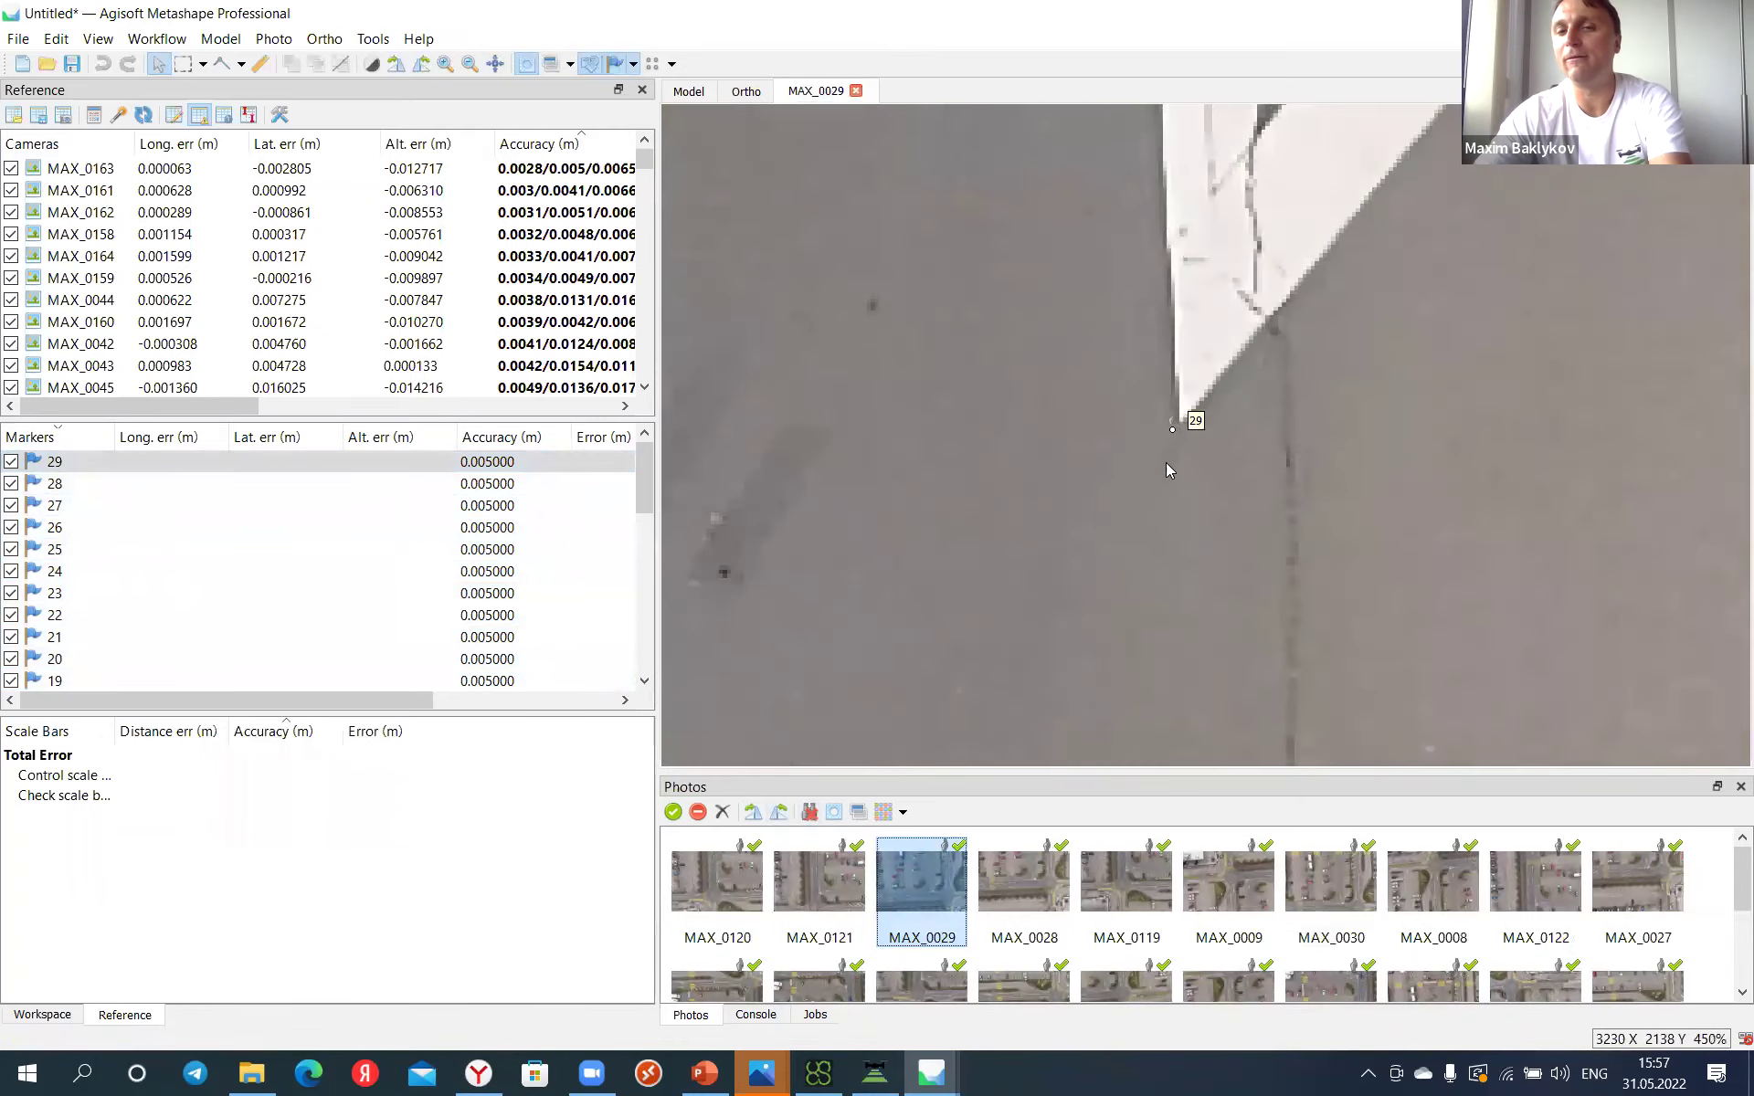
{"action": "scroll", "coordinate": [1180, 426], "scroll_direction": "down", "scroll_amount": 1}
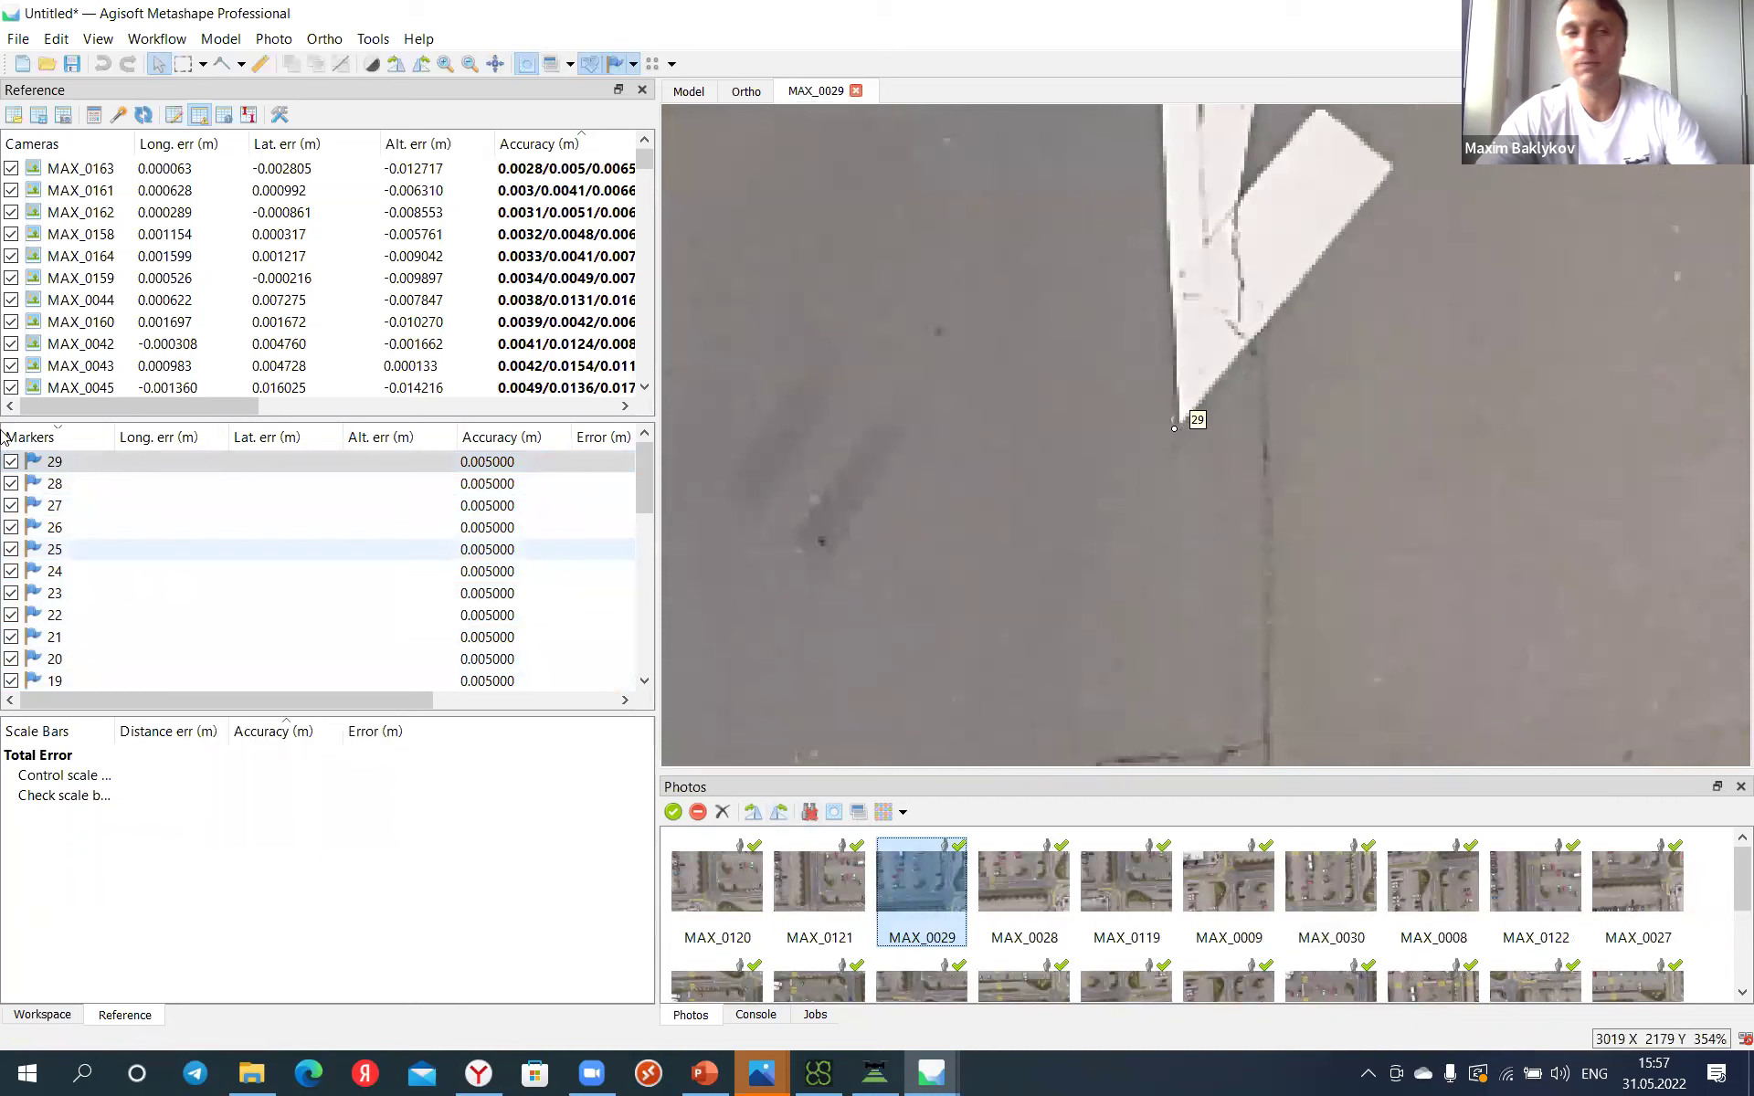
Step: Return to the 3D model, filter the photos by marker 23 and open MAX_0001
{"action": "left_click", "coordinate": [689, 92]}
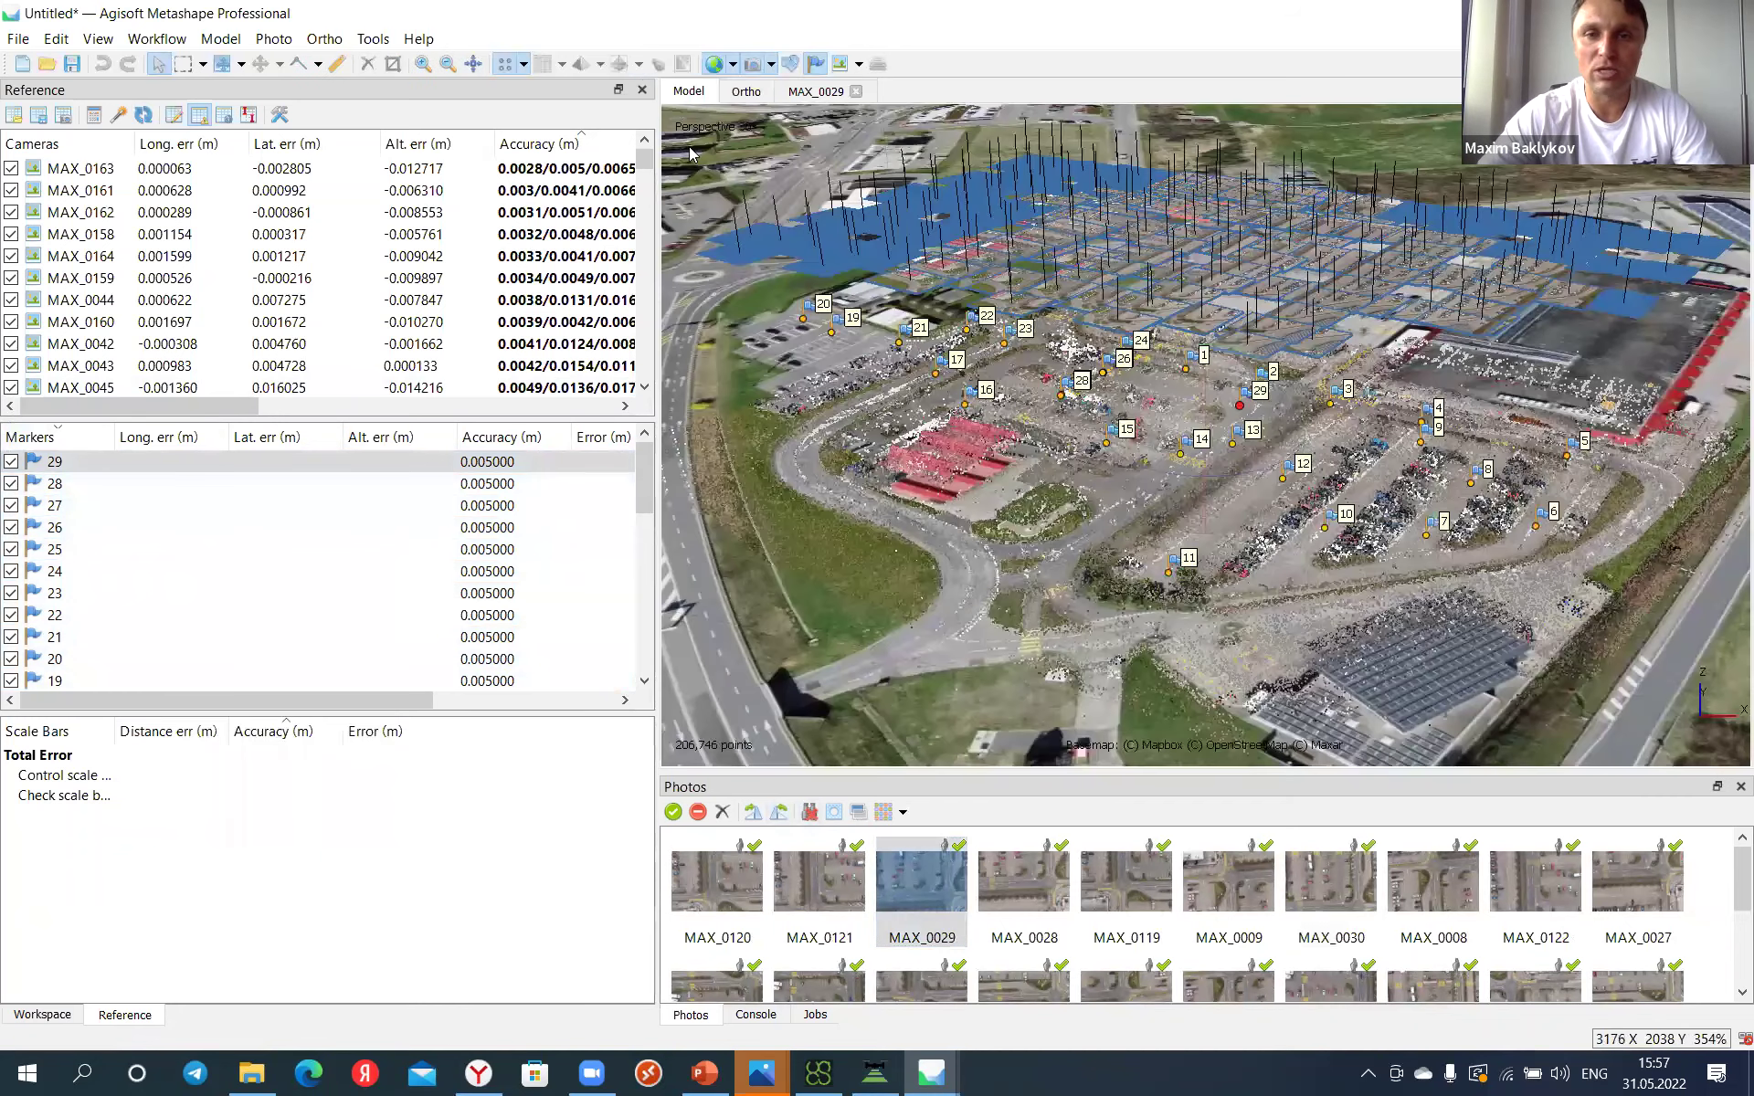
{"action": "left_click_drag", "start_coordinate": [941, 437], "coordinate": [1014, 322]}
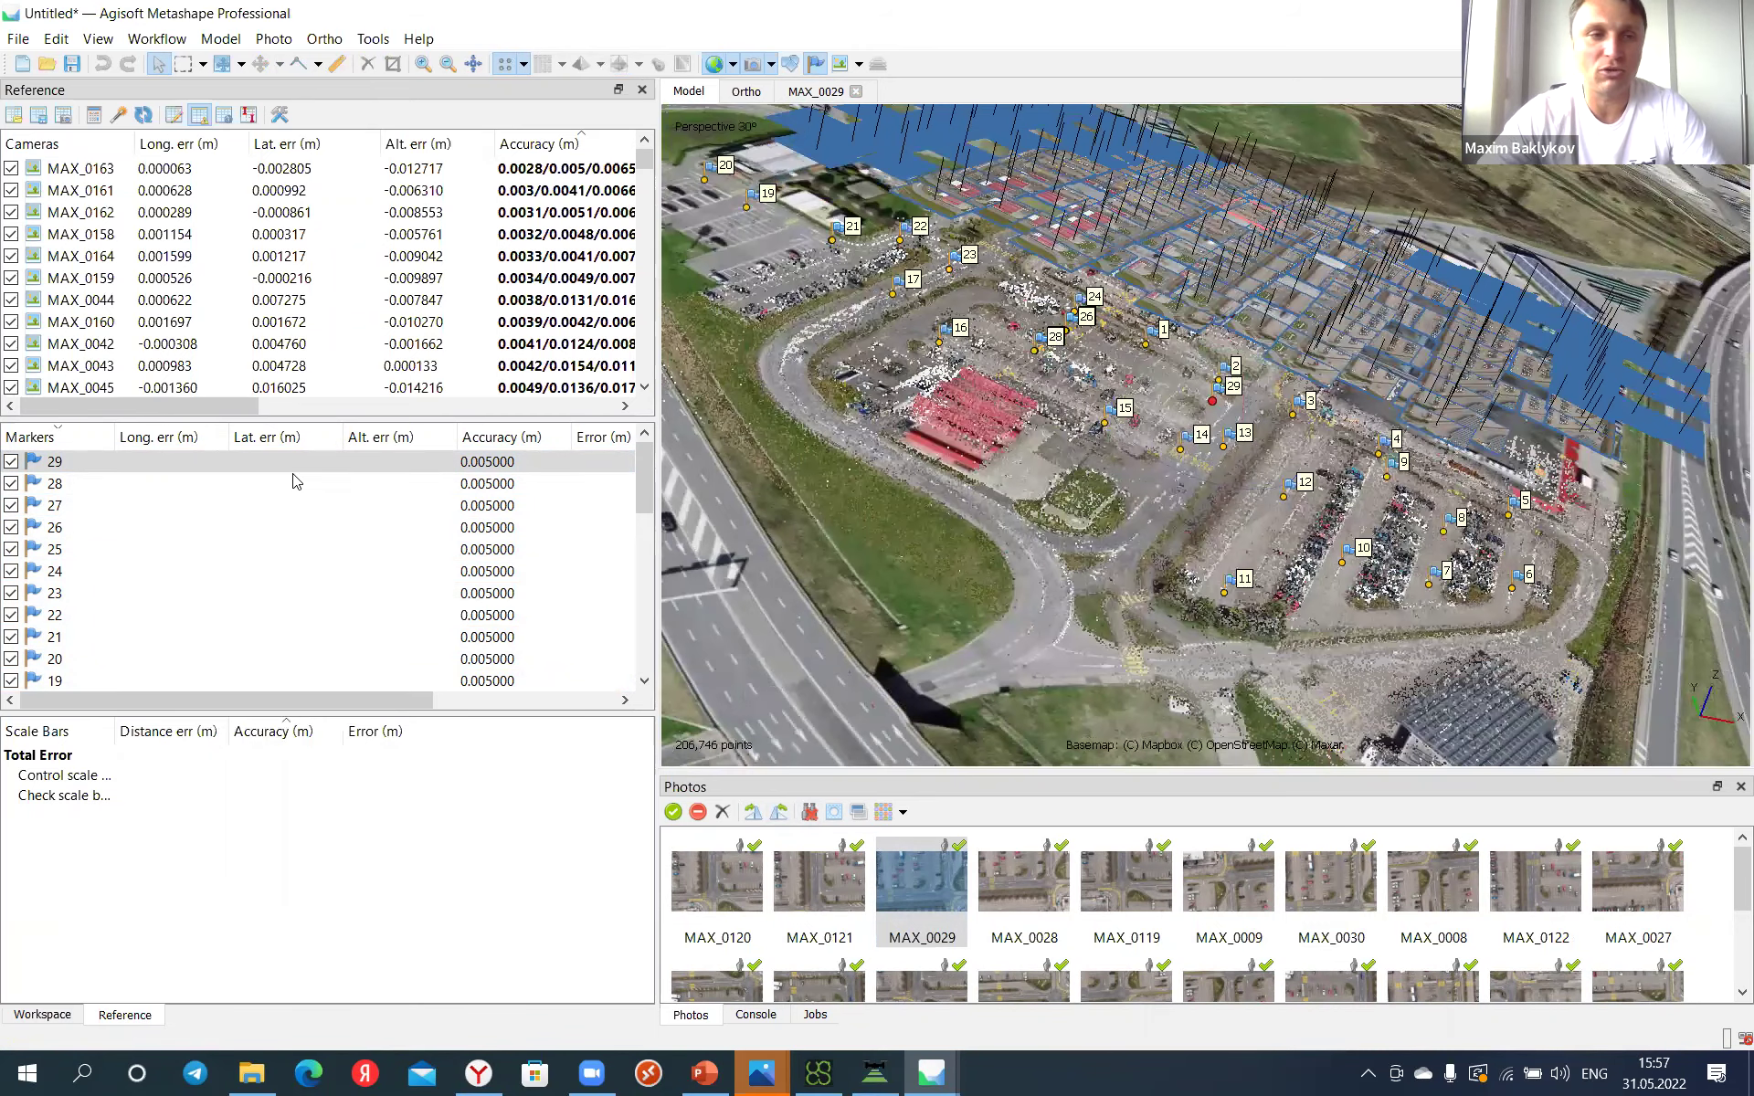
{"action": "left_click", "coordinate": [103, 596]}
{"action": "right_click", "coordinate": [103, 598]}
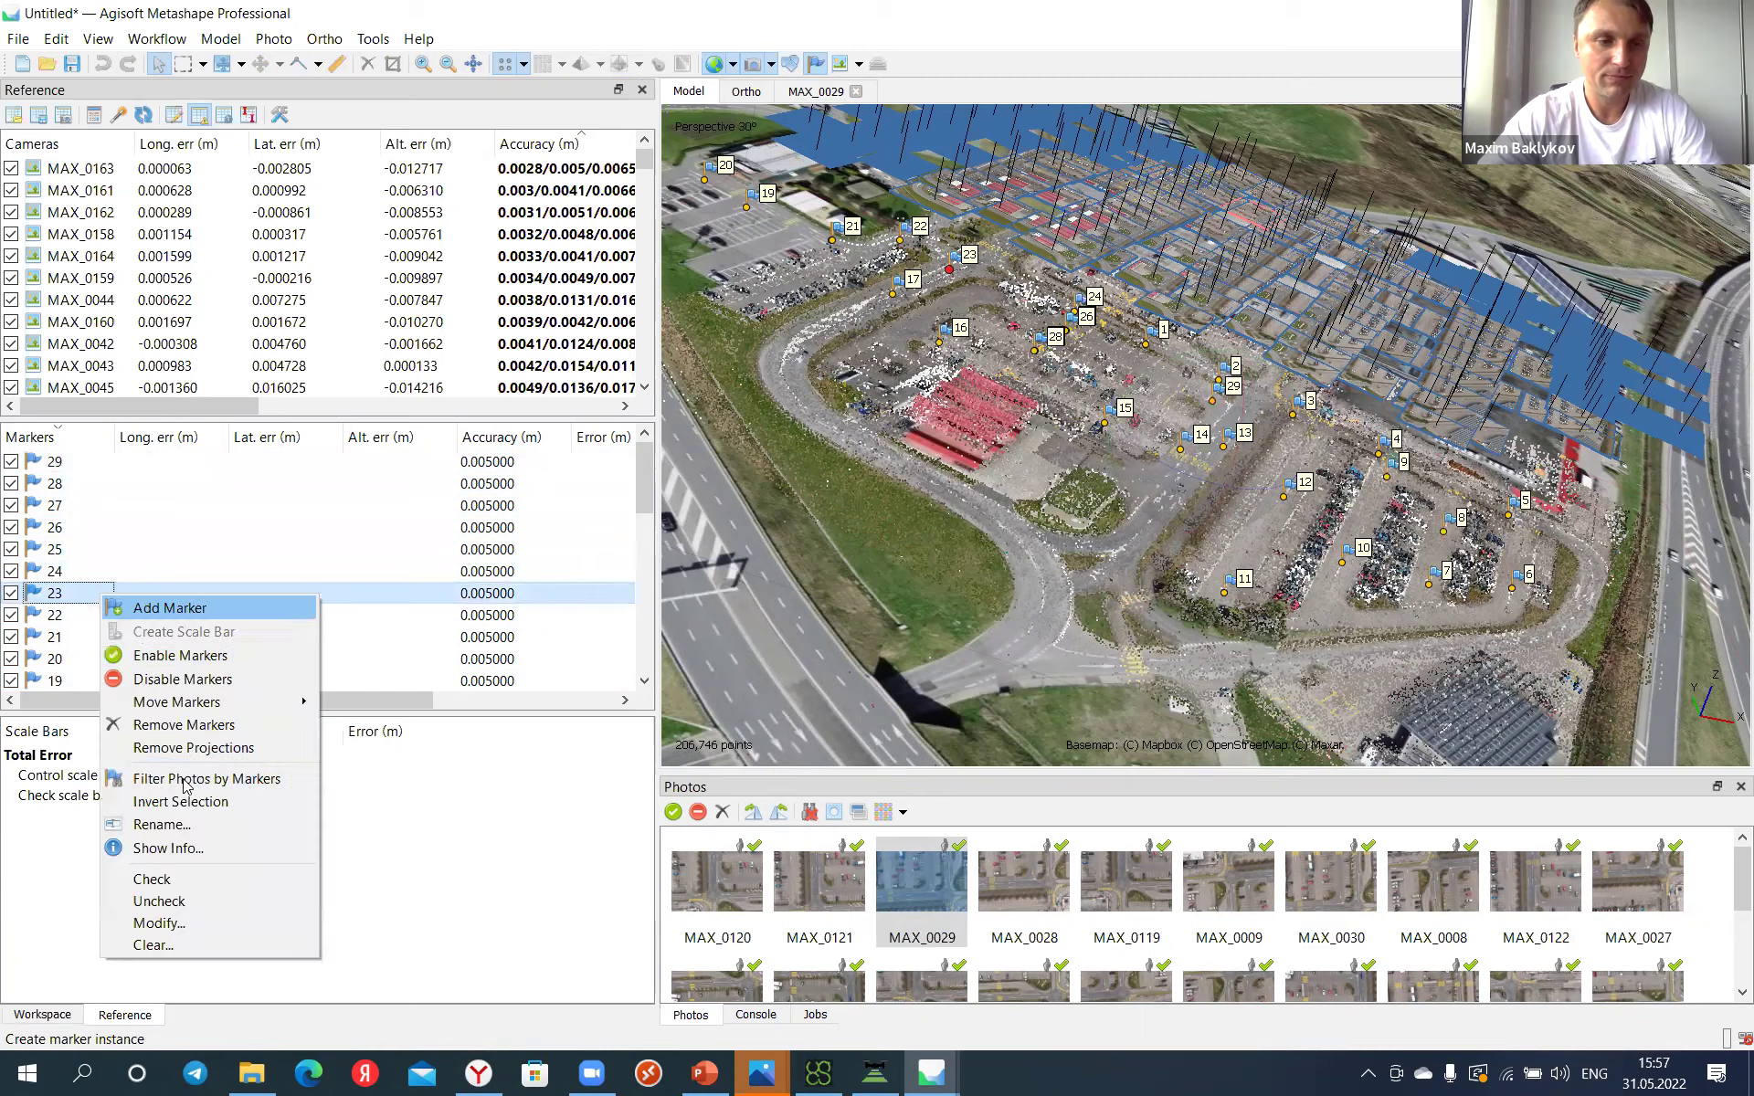
{"action": "left_click", "coordinate": [187, 784]}
{"action": "left_click", "coordinate": [1042, 895]}
{"action": "double_click", "coordinate": [1041, 895]}
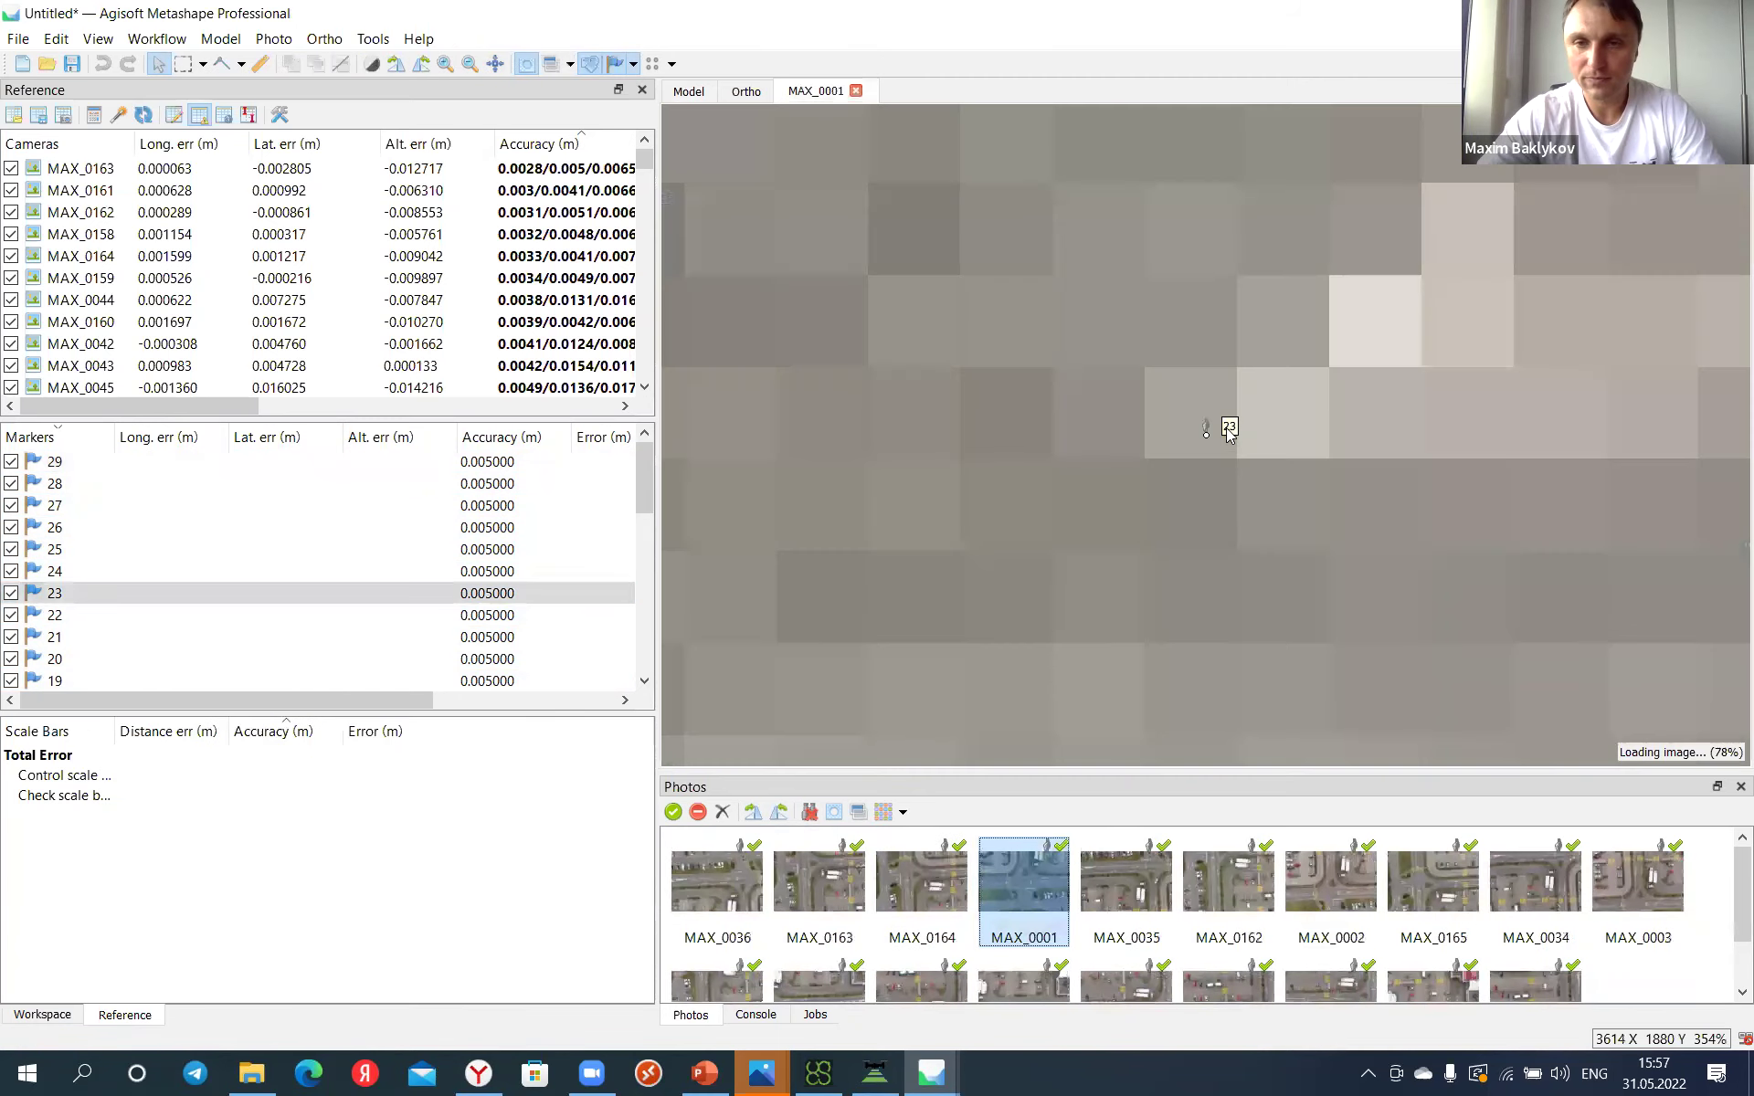
Step: Place marker 23 on the tip of the painted road arrow in MAX_0001 and MAX_0035
{"action": "scroll", "coordinate": [1200, 450], "scroll_direction": "down", "scroll_amount": 8}
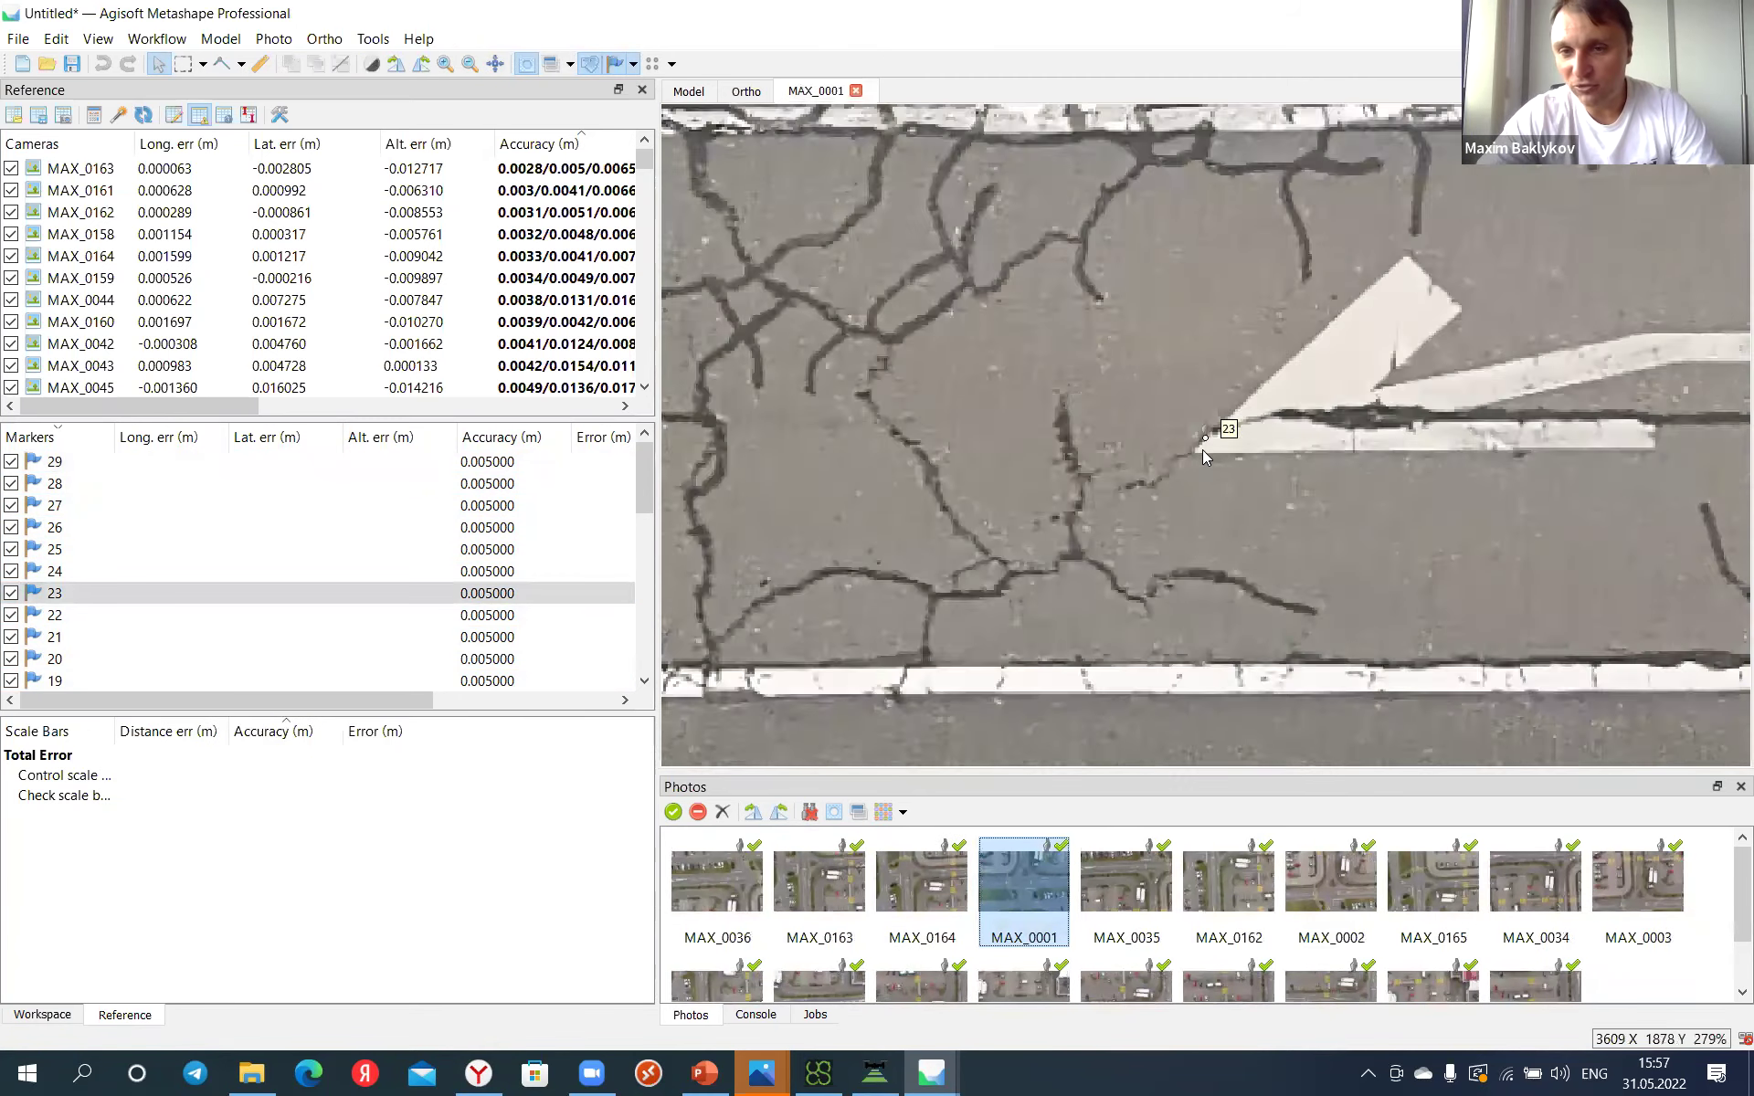
{"action": "scroll", "coordinate": [1205, 458], "scroll_direction": "down", "scroll_amount": 7}
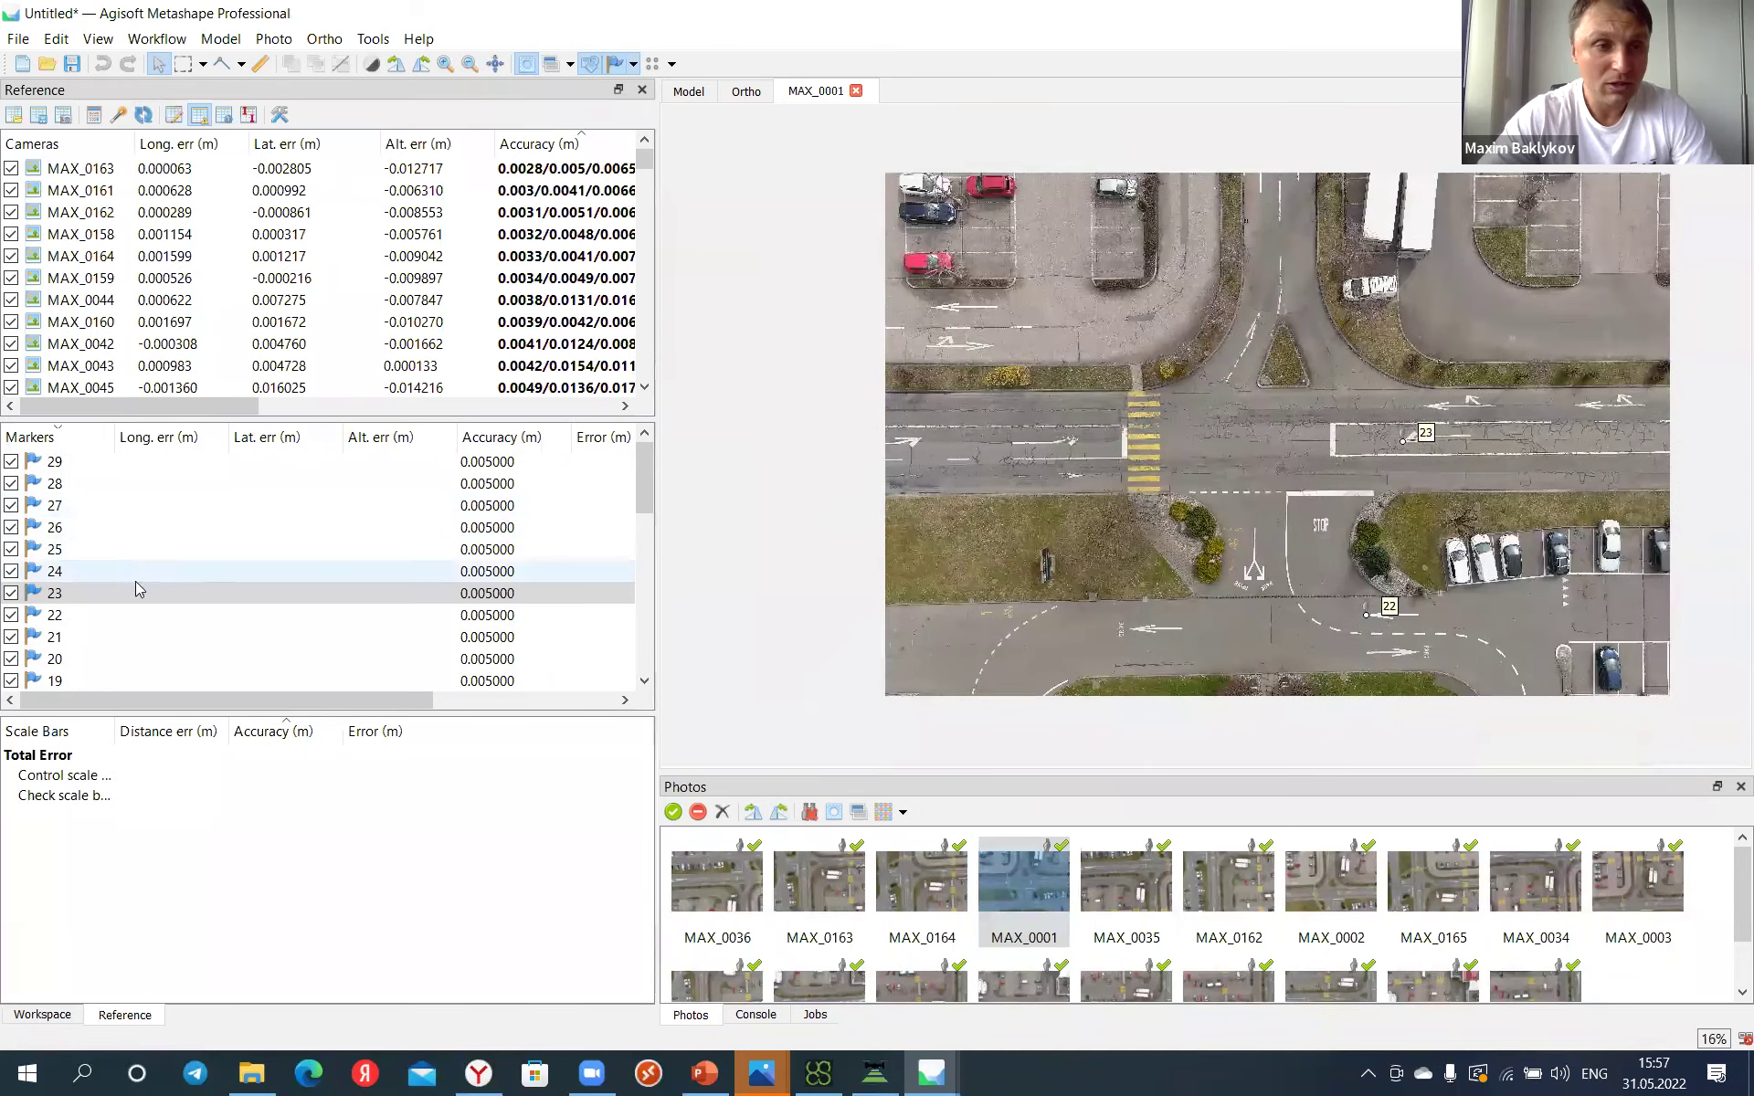
{"action": "scroll", "coordinate": [1339, 455], "scroll_direction": "up", "scroll_amount": 5}
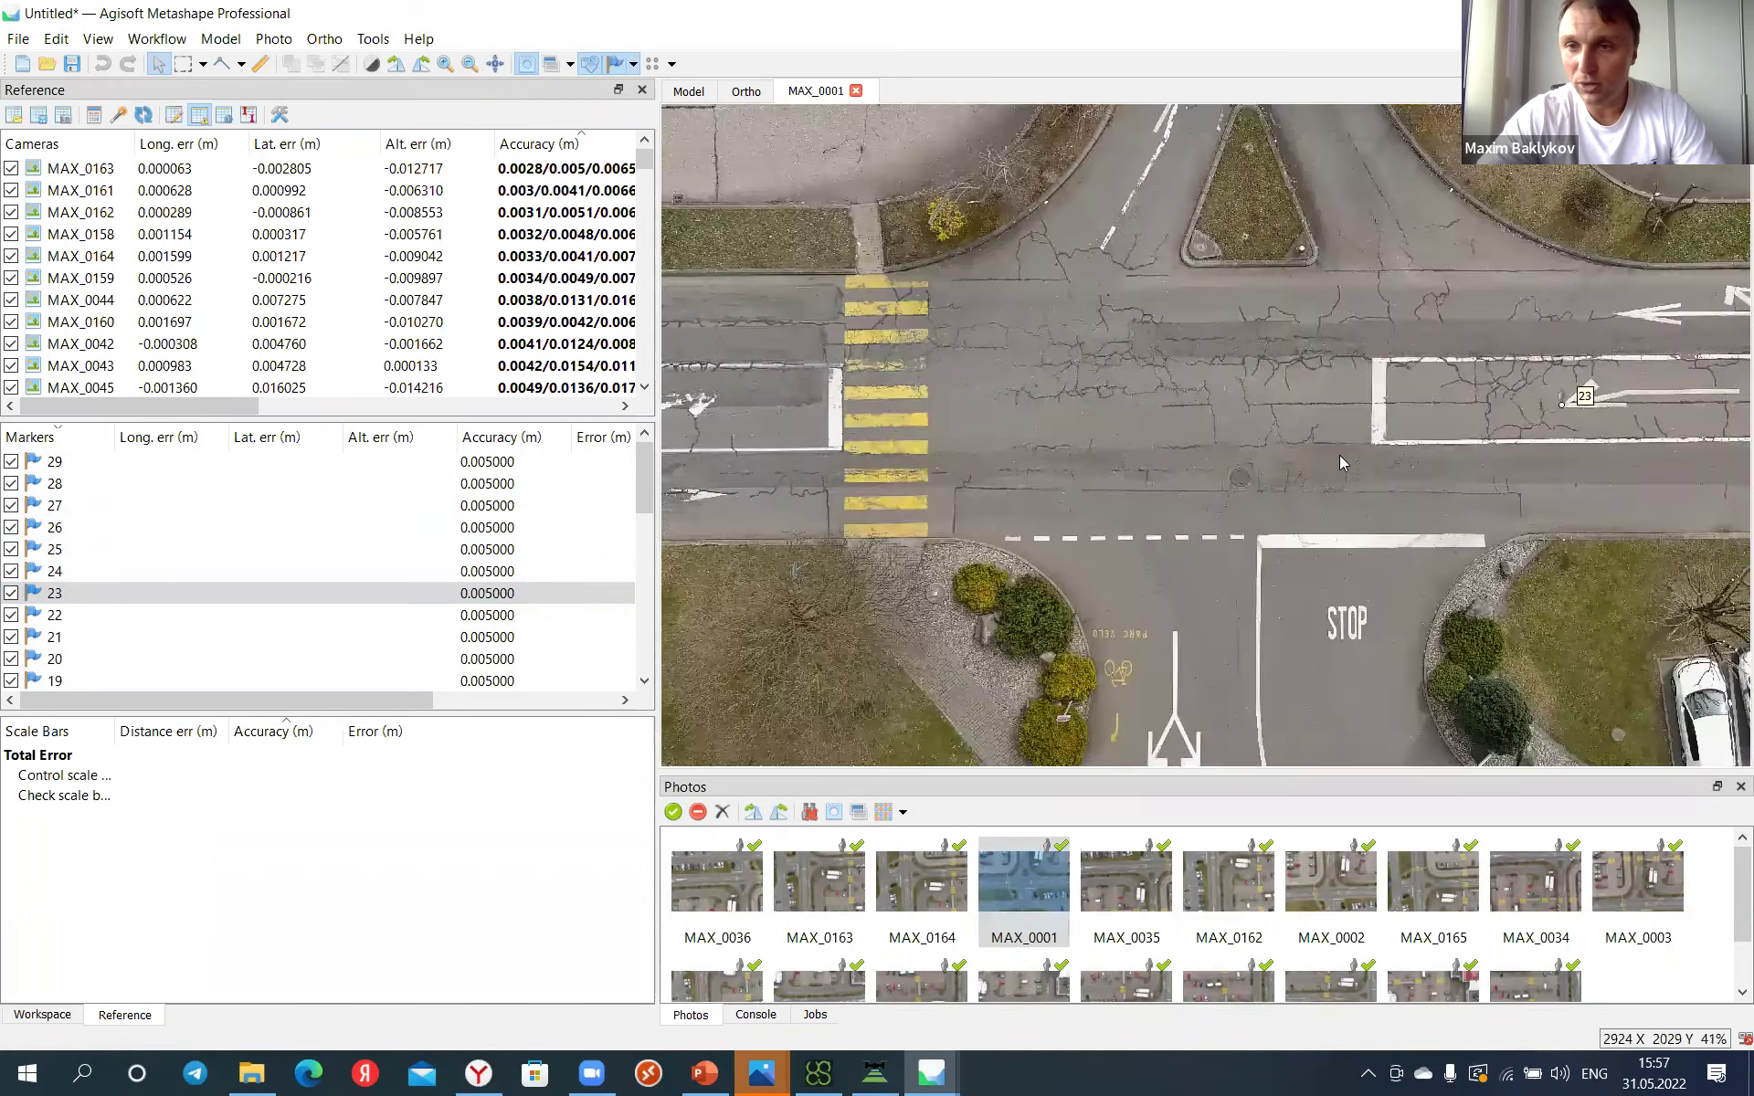
{"action": "scroll", "coordinate": [1350, 390], "scroll_direction": "up", "scroll_amount": 6}
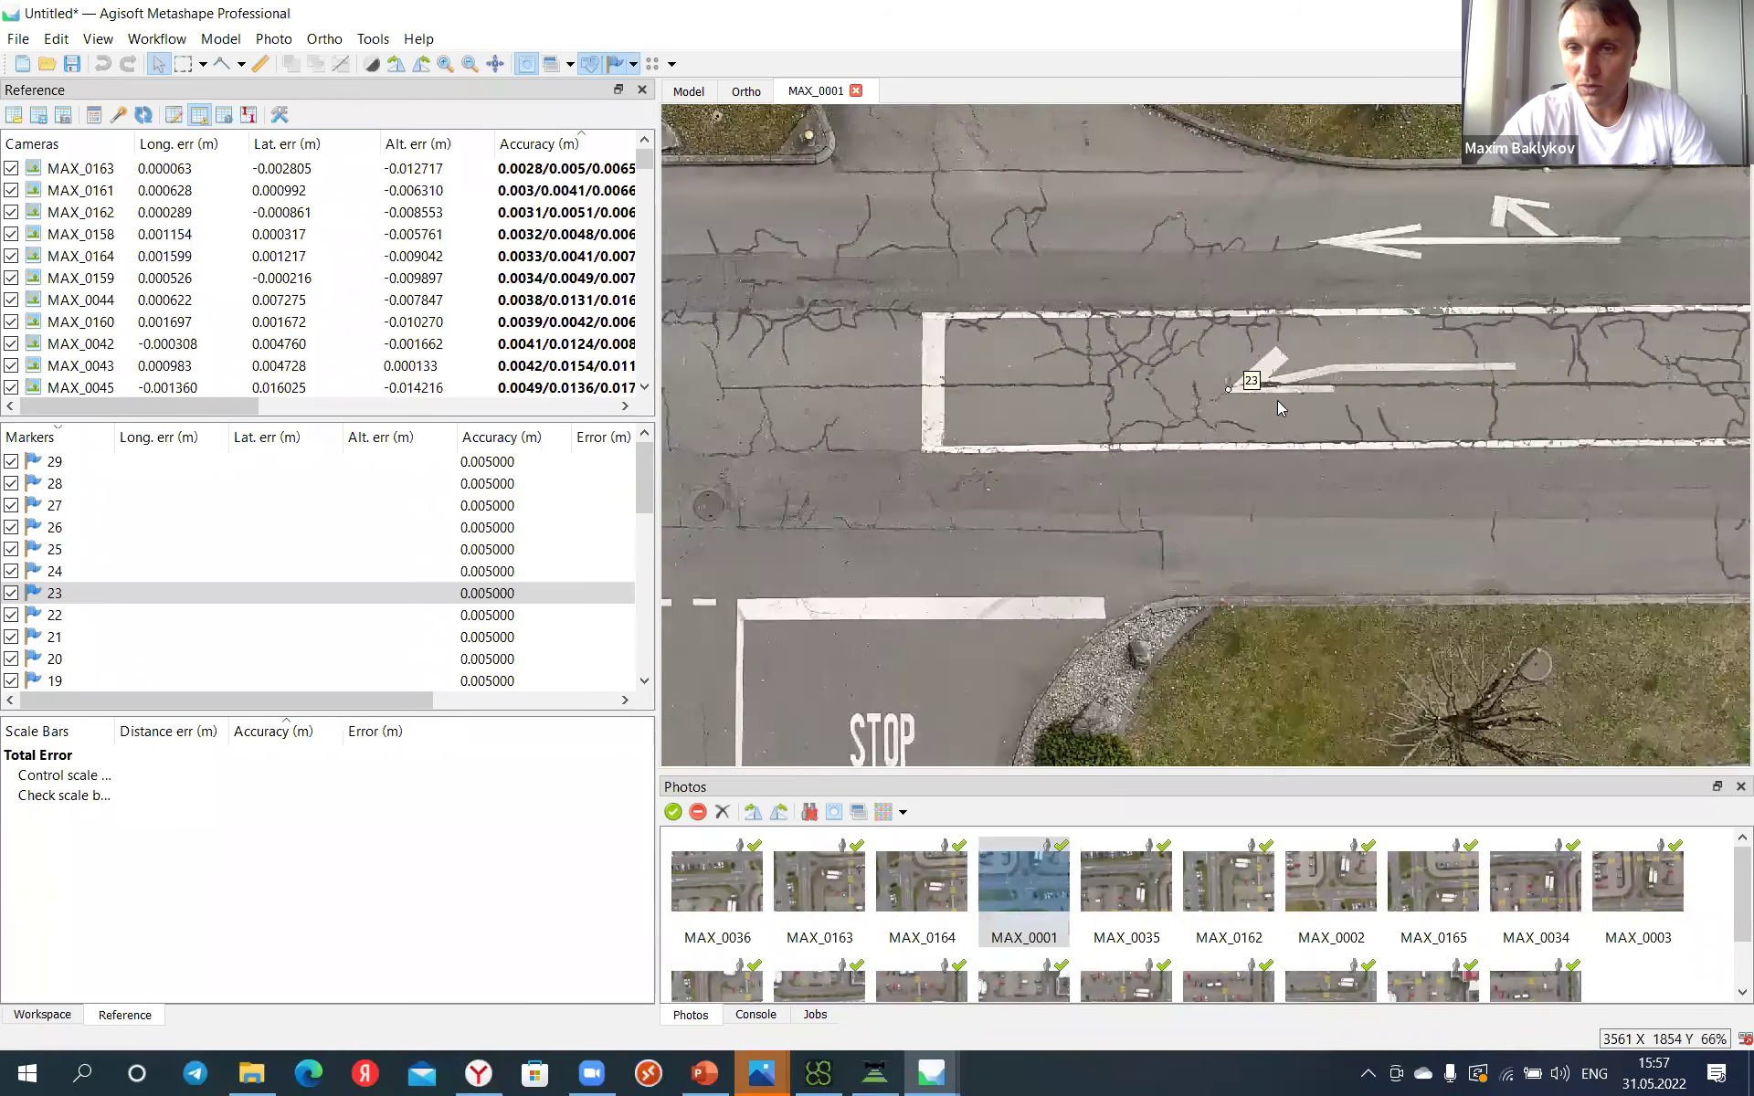
{"action": "scroll", "coordinate": [1165, 446], "scroll_direction": "up", "scroll_amount": 1}
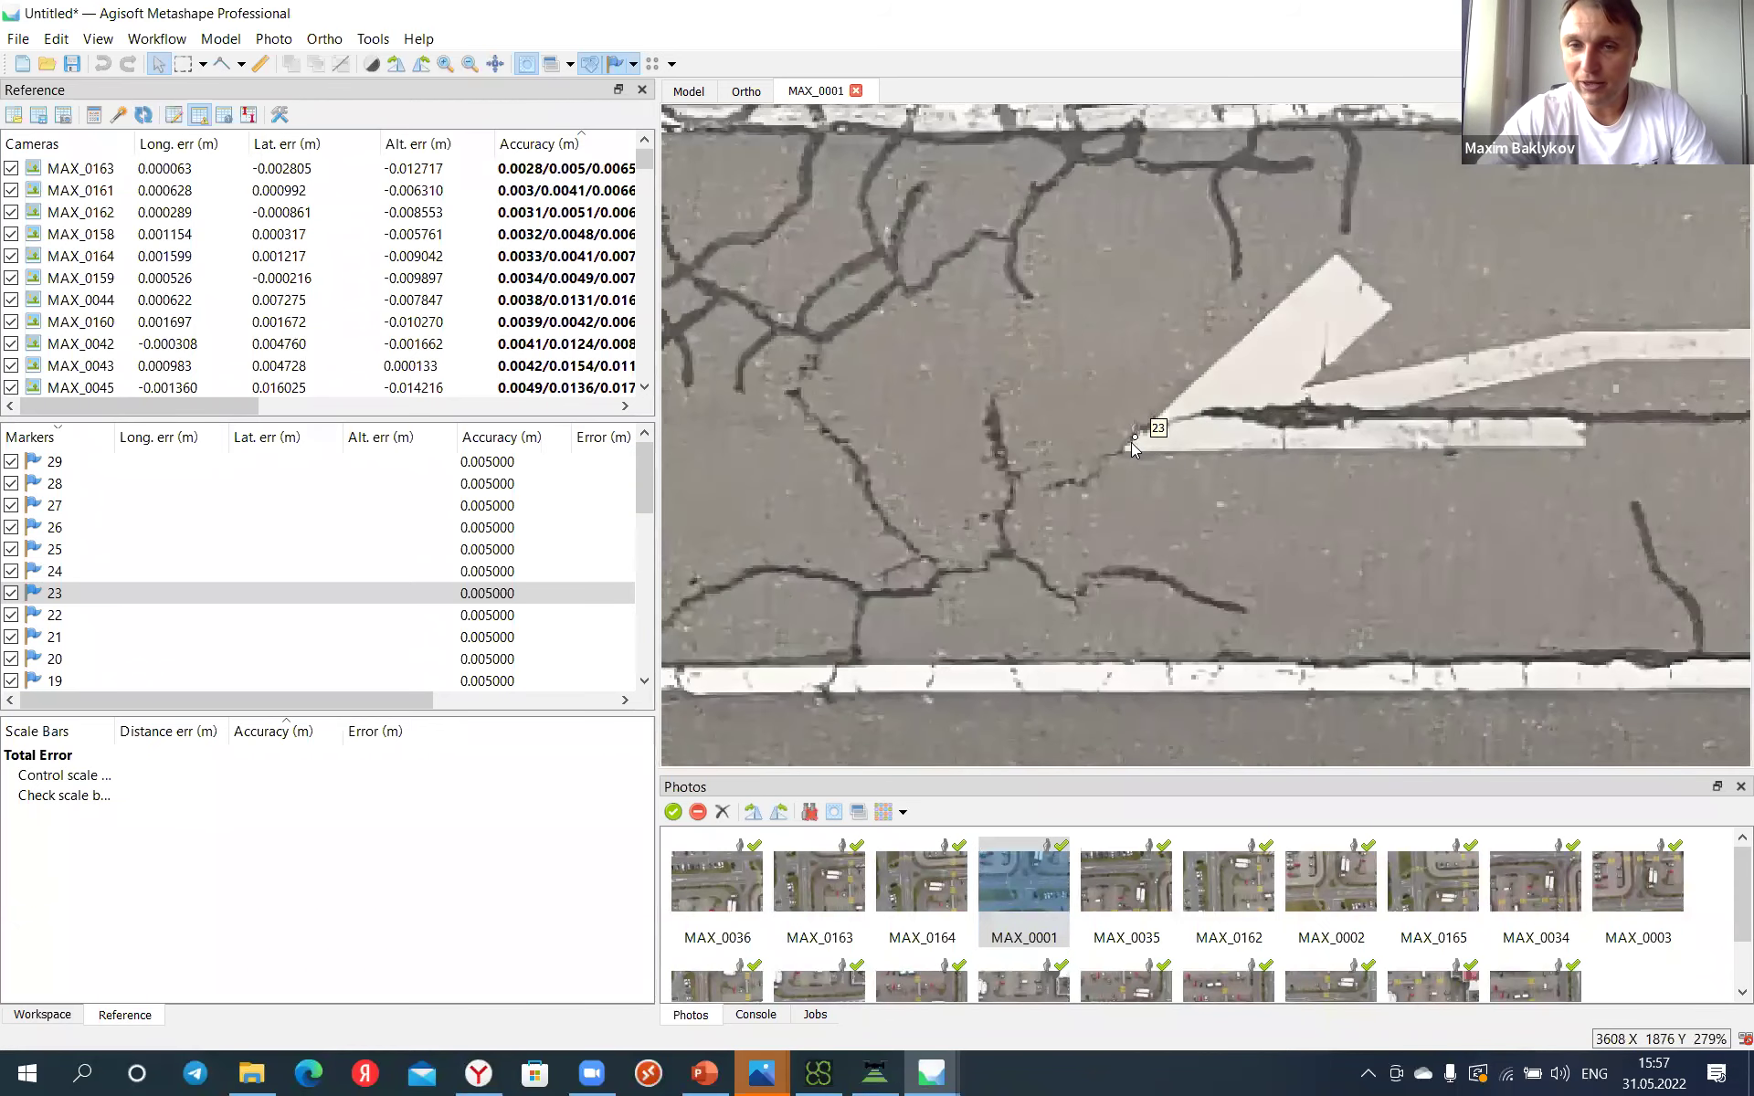
{"action": "left_click_drag", "start_coordinate": [1137, 442], "coordinate": [1122, 447]}
{"action": "double_click", "coordinate": [1113, 877]}
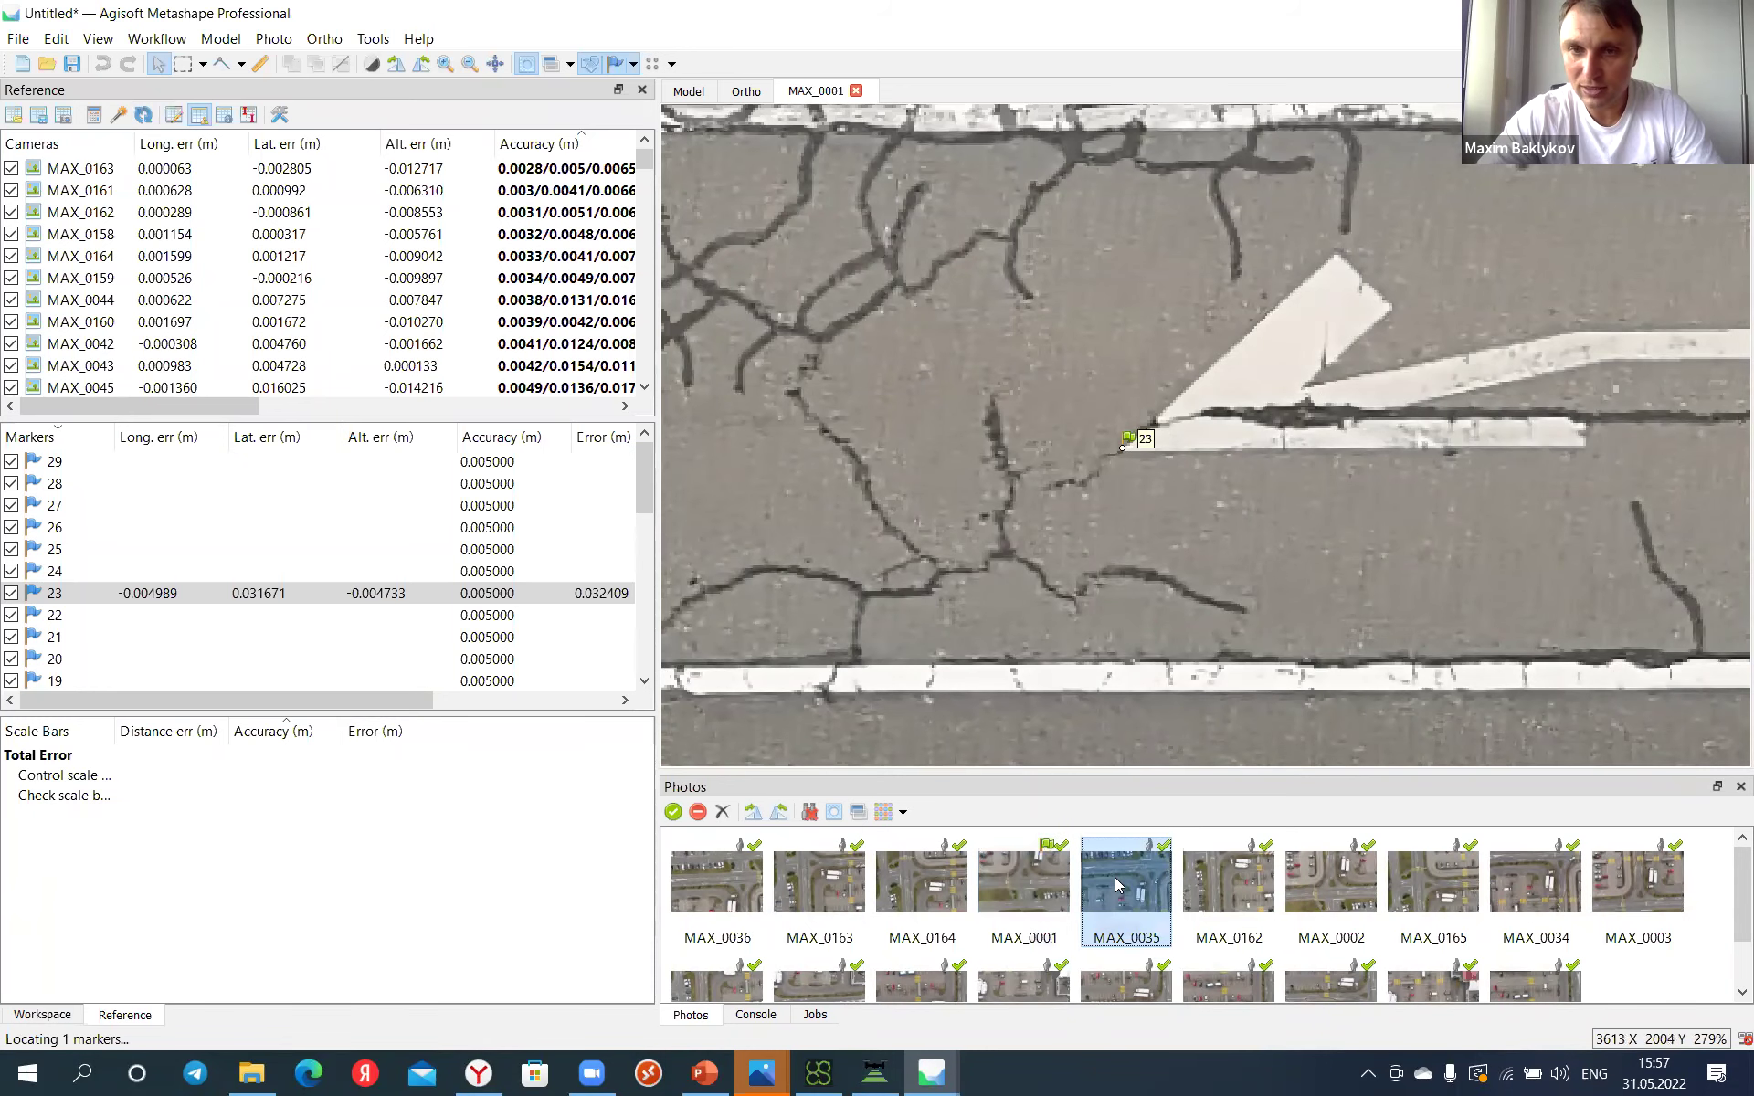
{"action": "left_click_drag", "start_coordinate": [1218, 427], "coordinate": [1215, 425]}
Step: Inspect marker 23's projection in MAX_0162 and turn marker 23 into a check point by unchecking it
{"action": "left_click", "coordinate": [1216, 879]}
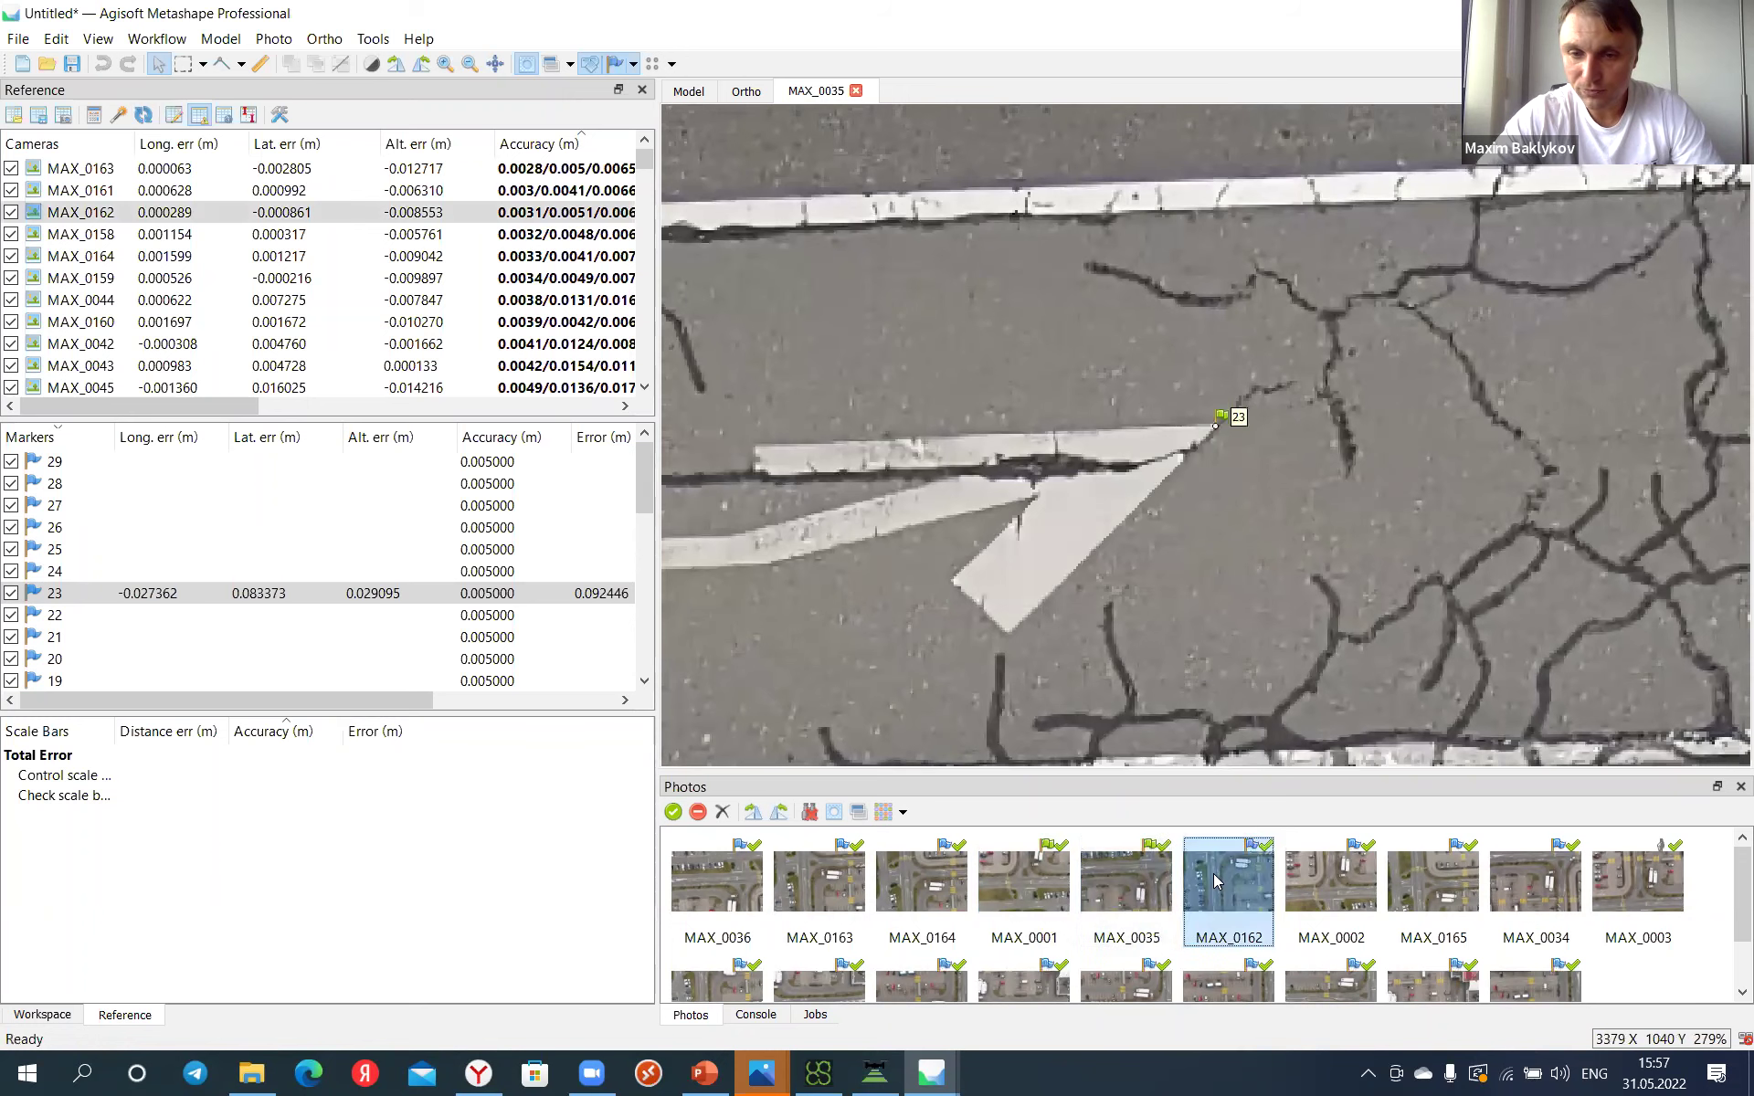
{"action": "double_click", "coordinate": [1217, 880]}
{"action": "left_click", "coordinate": [91, 594]}
{"action": "left_click", "coordinate": [12, 593]}
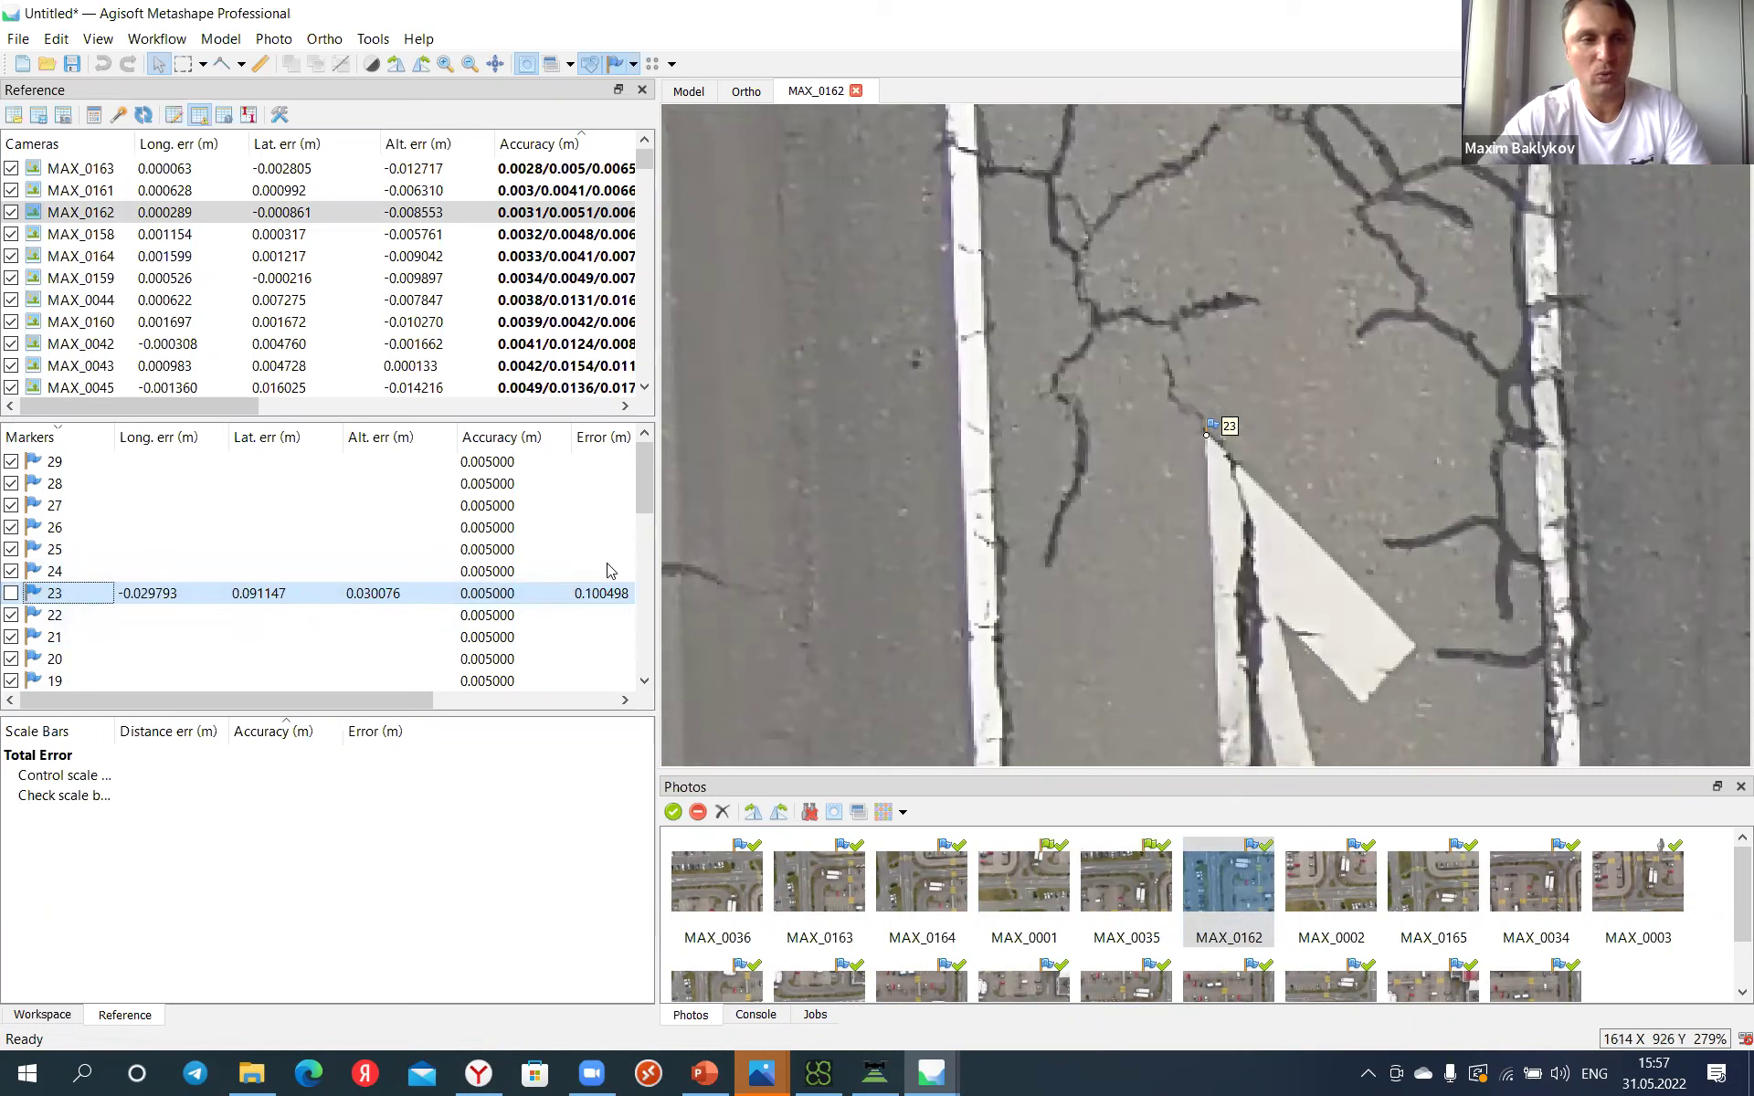
Step: Locate marker 22 beside marker 23 in MAX_0162, filter the photos by marker 22 and open MAX_0163
{"action": "scroll", "coordinate": [1032, 439], "scroll_direction": "down", "scroll_amount": 8}
{"action": "scroll", "coordinate": [1087, 421], "scroll_direction": "down", "scroll_amount": 5}
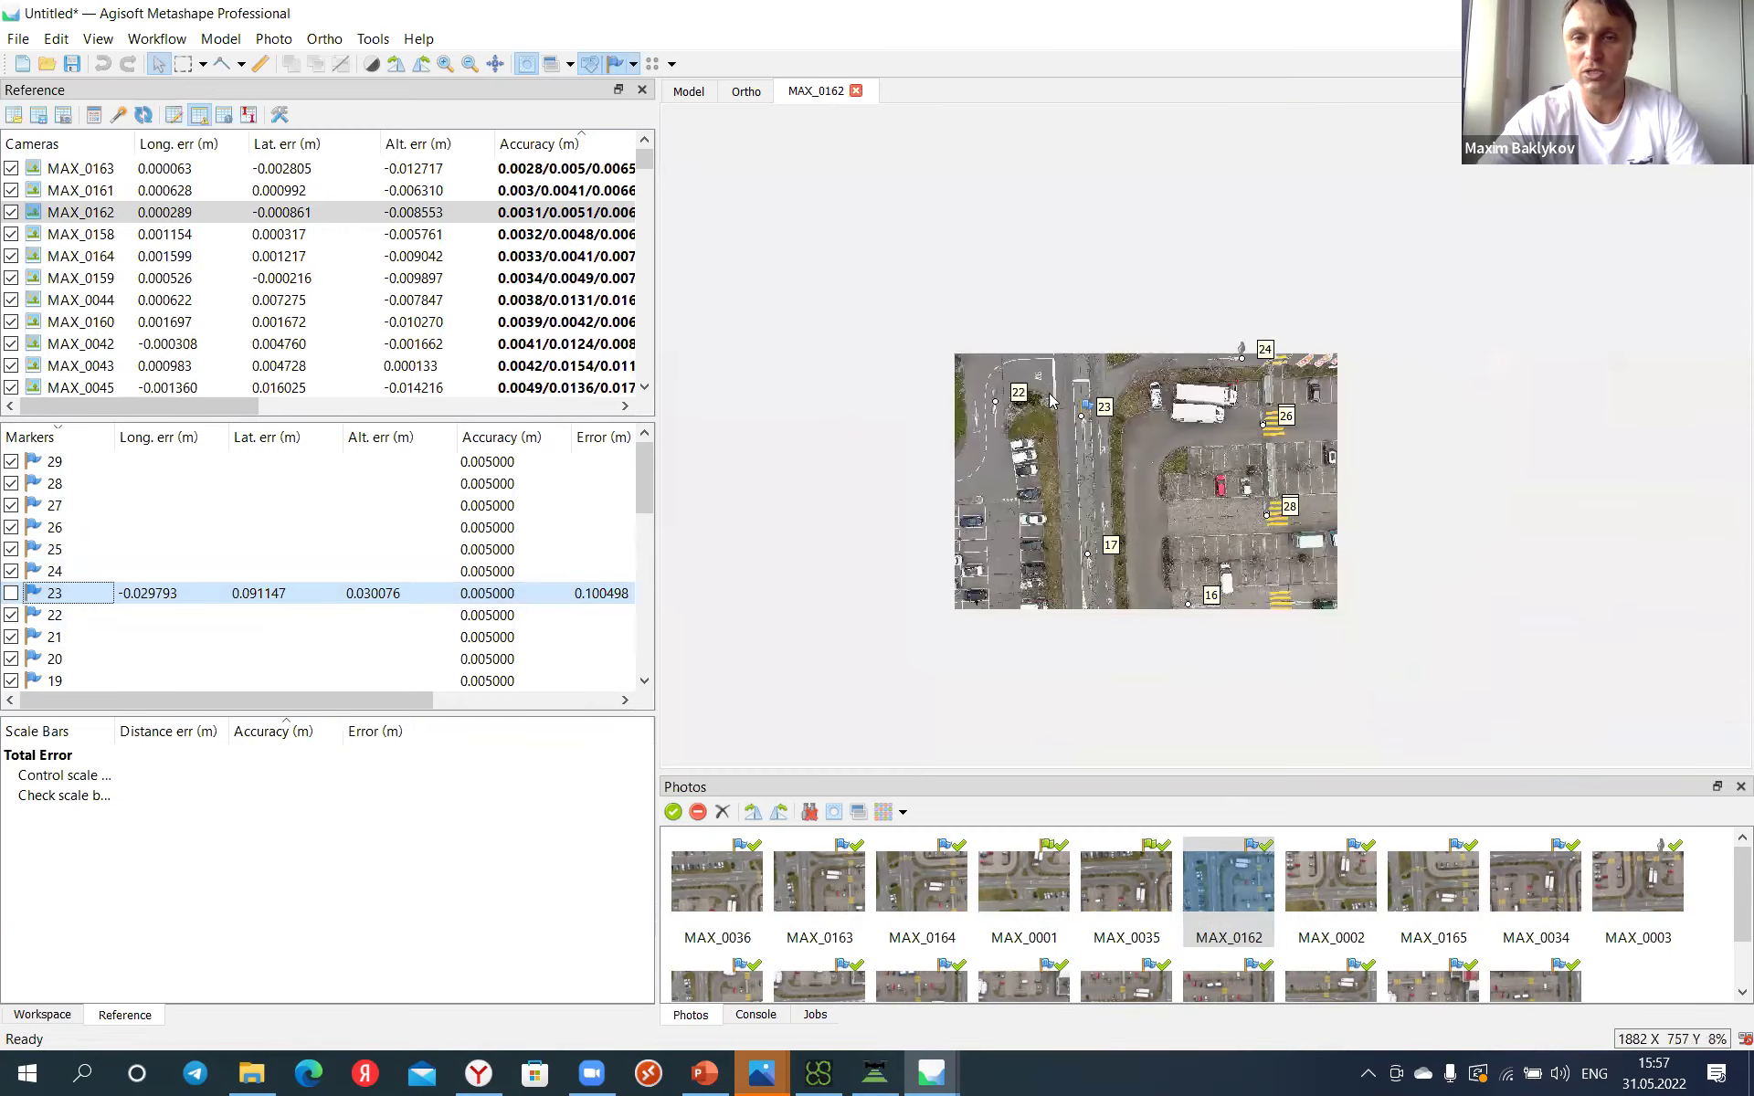
{"action": "scroll", "coordinate": [991, 394], "scroll_direction": "up", "scroll_amount": 2}
{"action": "scroll", "coordinate": [991, 394], "scroll_direction": "up", "scroll_amount": 6}
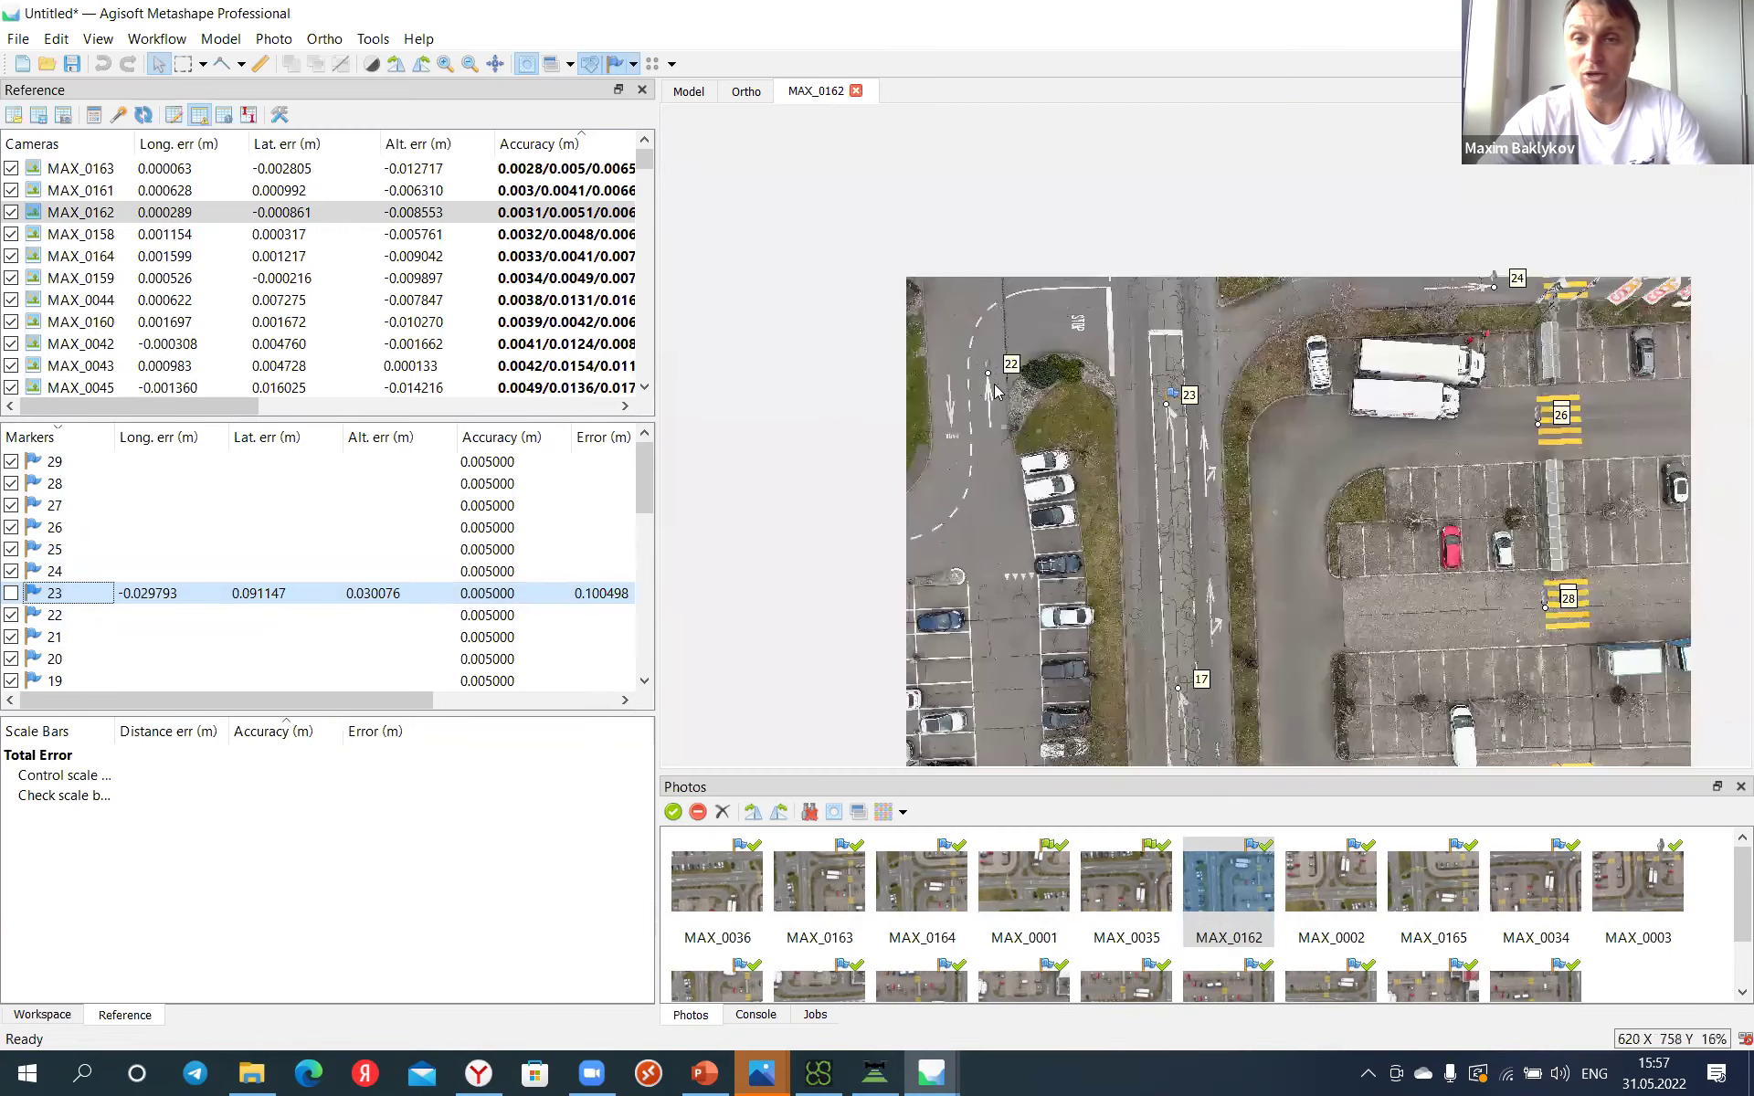
{"action": "left_click", "coordinate": [51, 615]}
{"action": "right_click", "coordinate": [49, 616]}
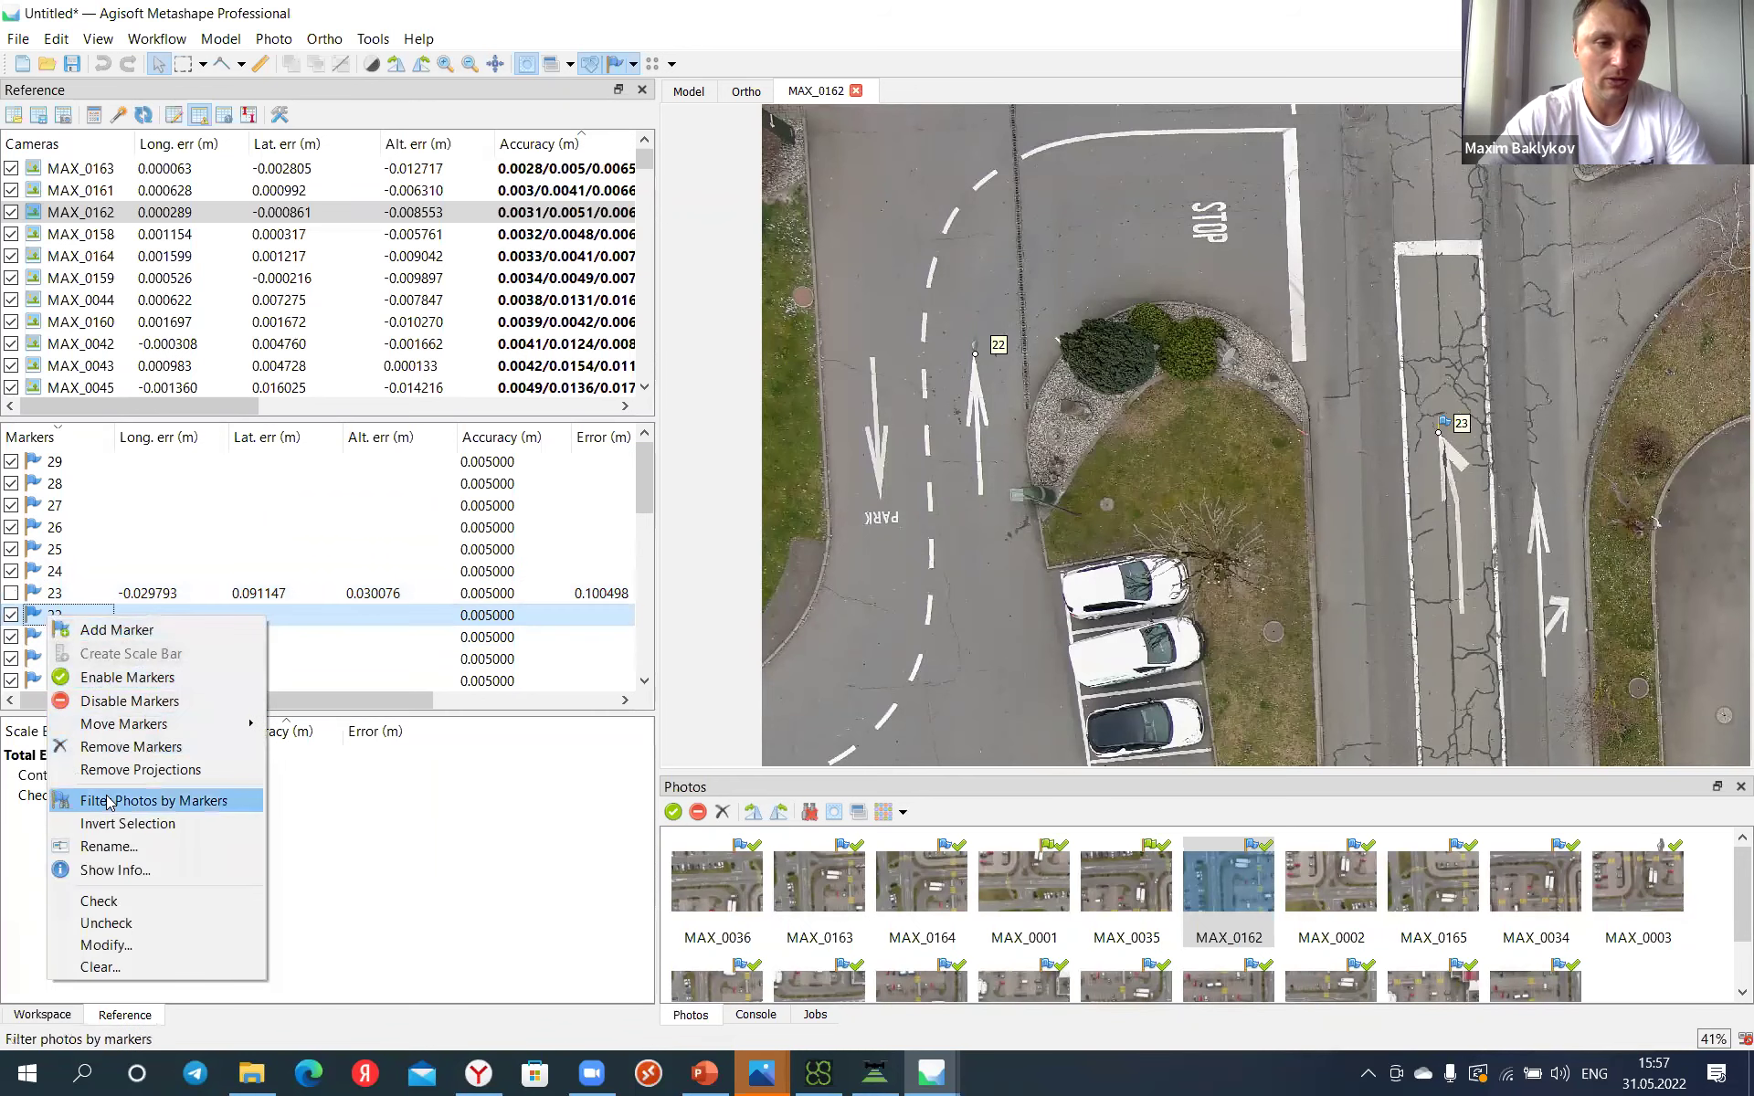
{"action": "left_click", "coordinate": [154, 800]}
{"action": "double_click", "coordinate": [1024, 881]}
Step: Place marker 22 on the tip of the painted arrow in MAX_0163 and MAX_0165
{"action": "scroll", "coordinate": [1192, 489], "scroll_direction": "up", "scroll_amount": 14}
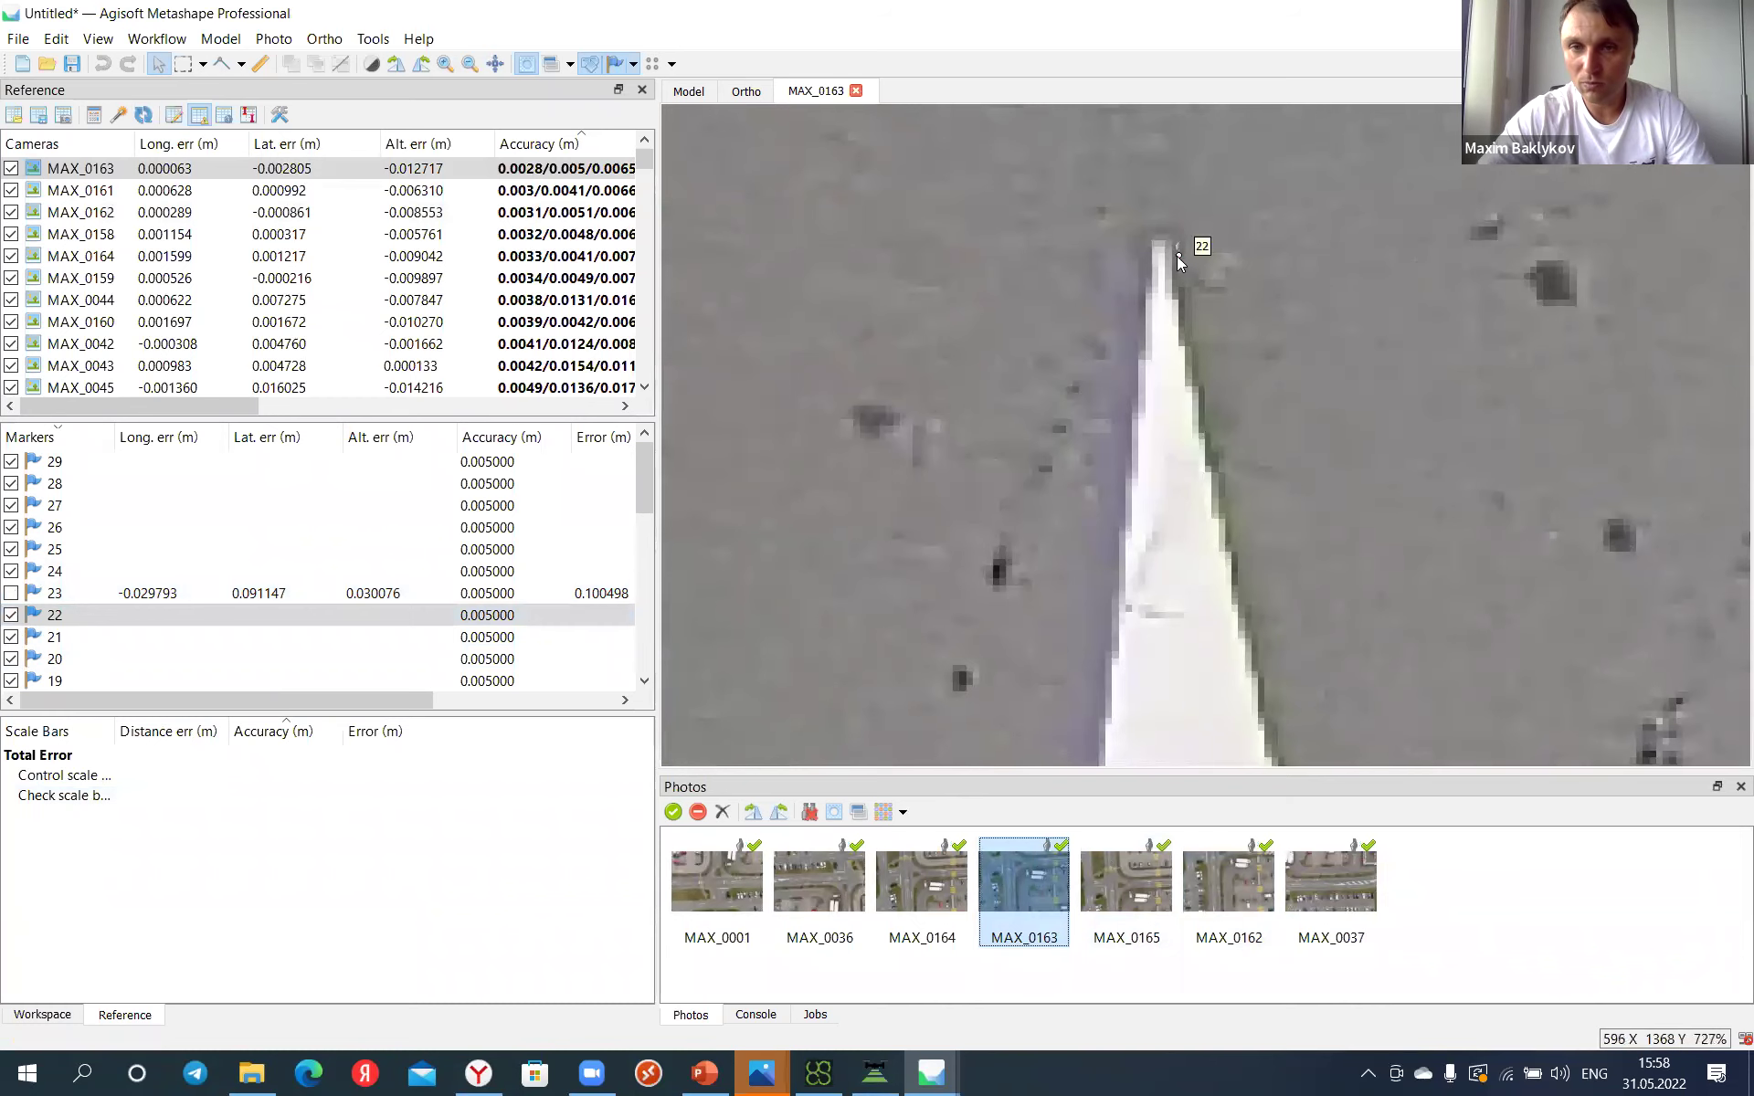
{"action": "left_click_drag", "start_coordinate": [1177, 255], "coordinate": [1156, 240]}
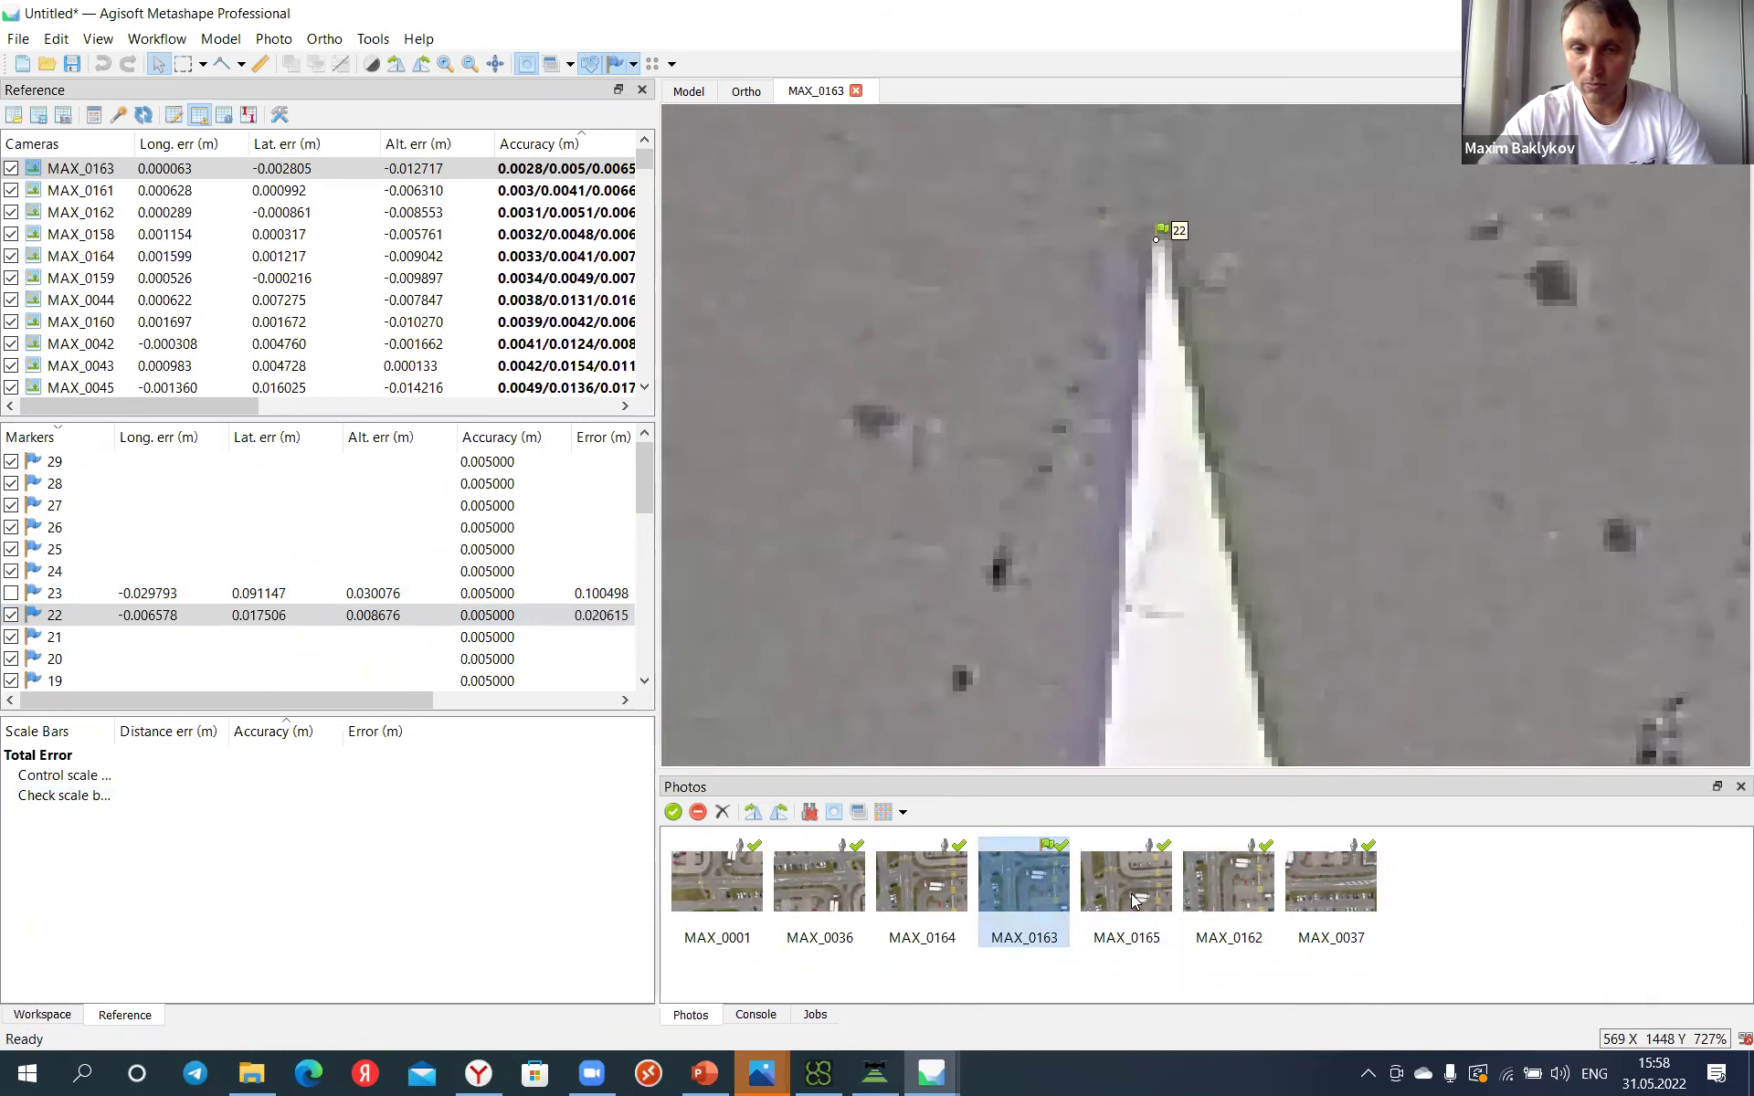
{"action": "double_click", "coordinate": [1129, 881]}
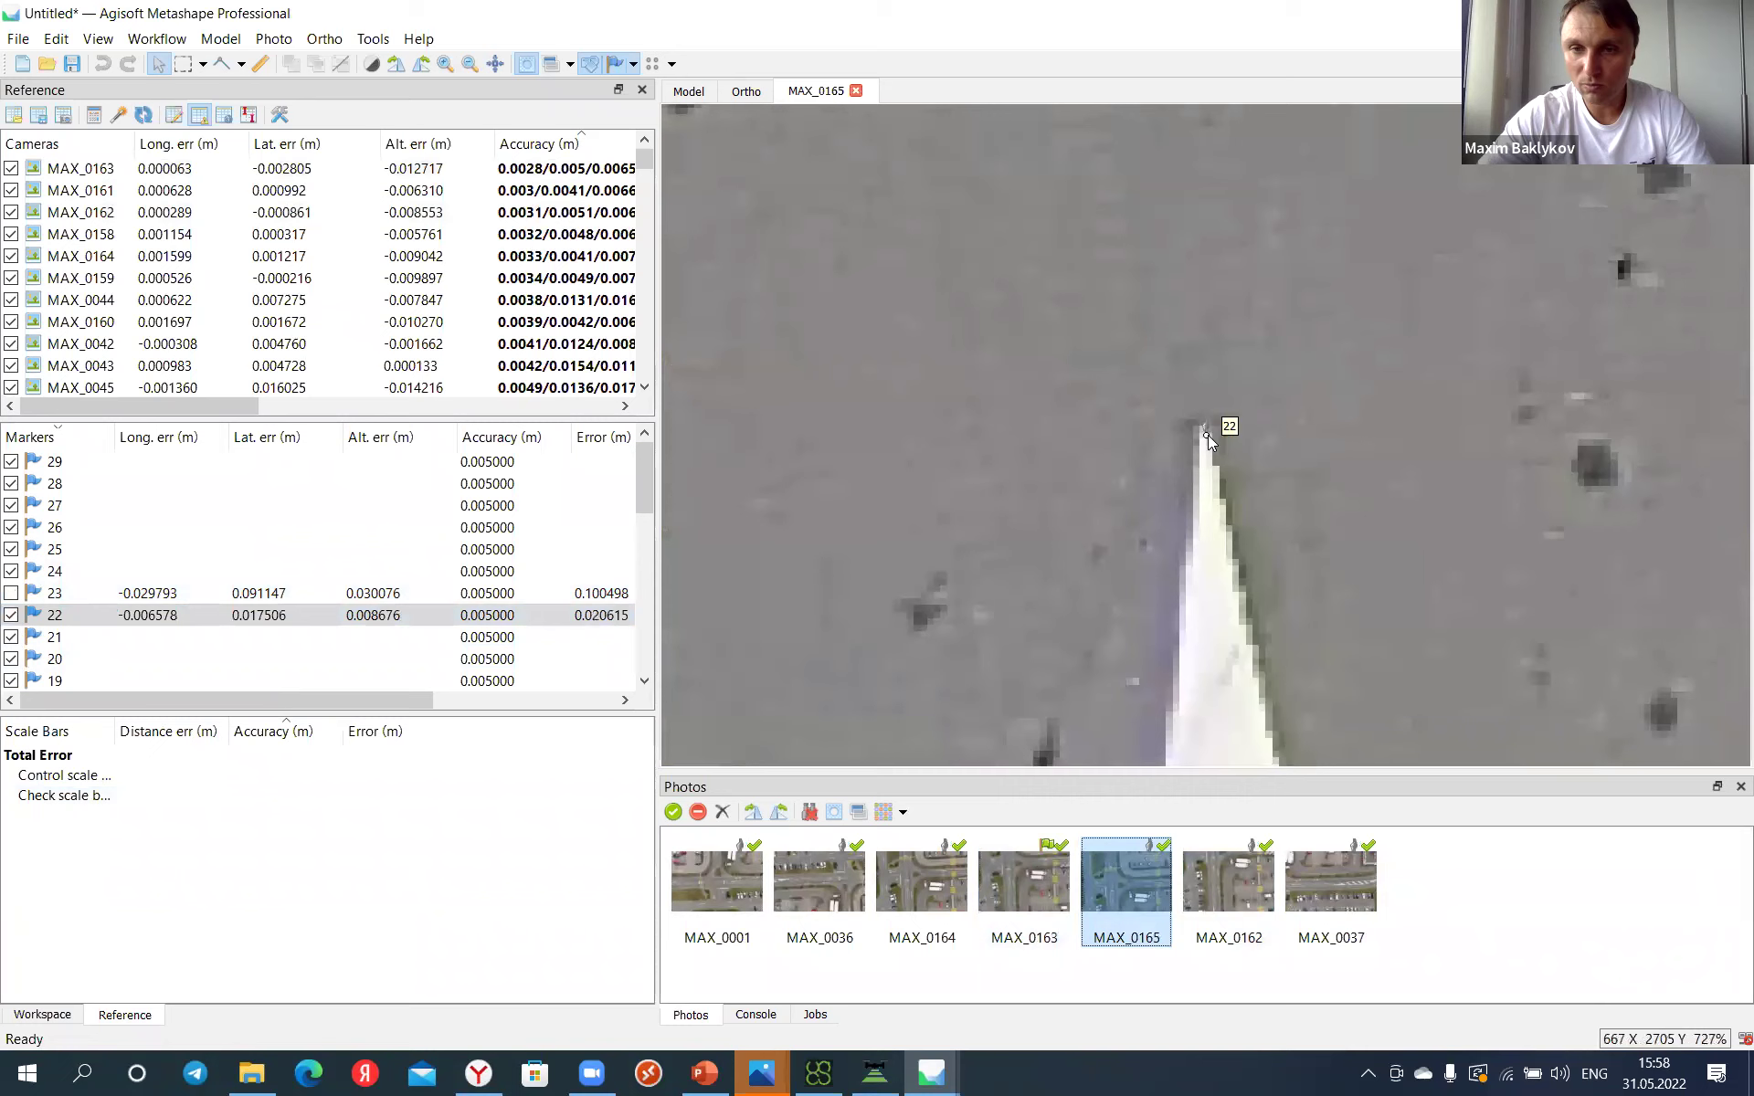
{"action": "left_click_drag", "start_coordinate": [1208, 434], "coordinate": [1204, 429]}
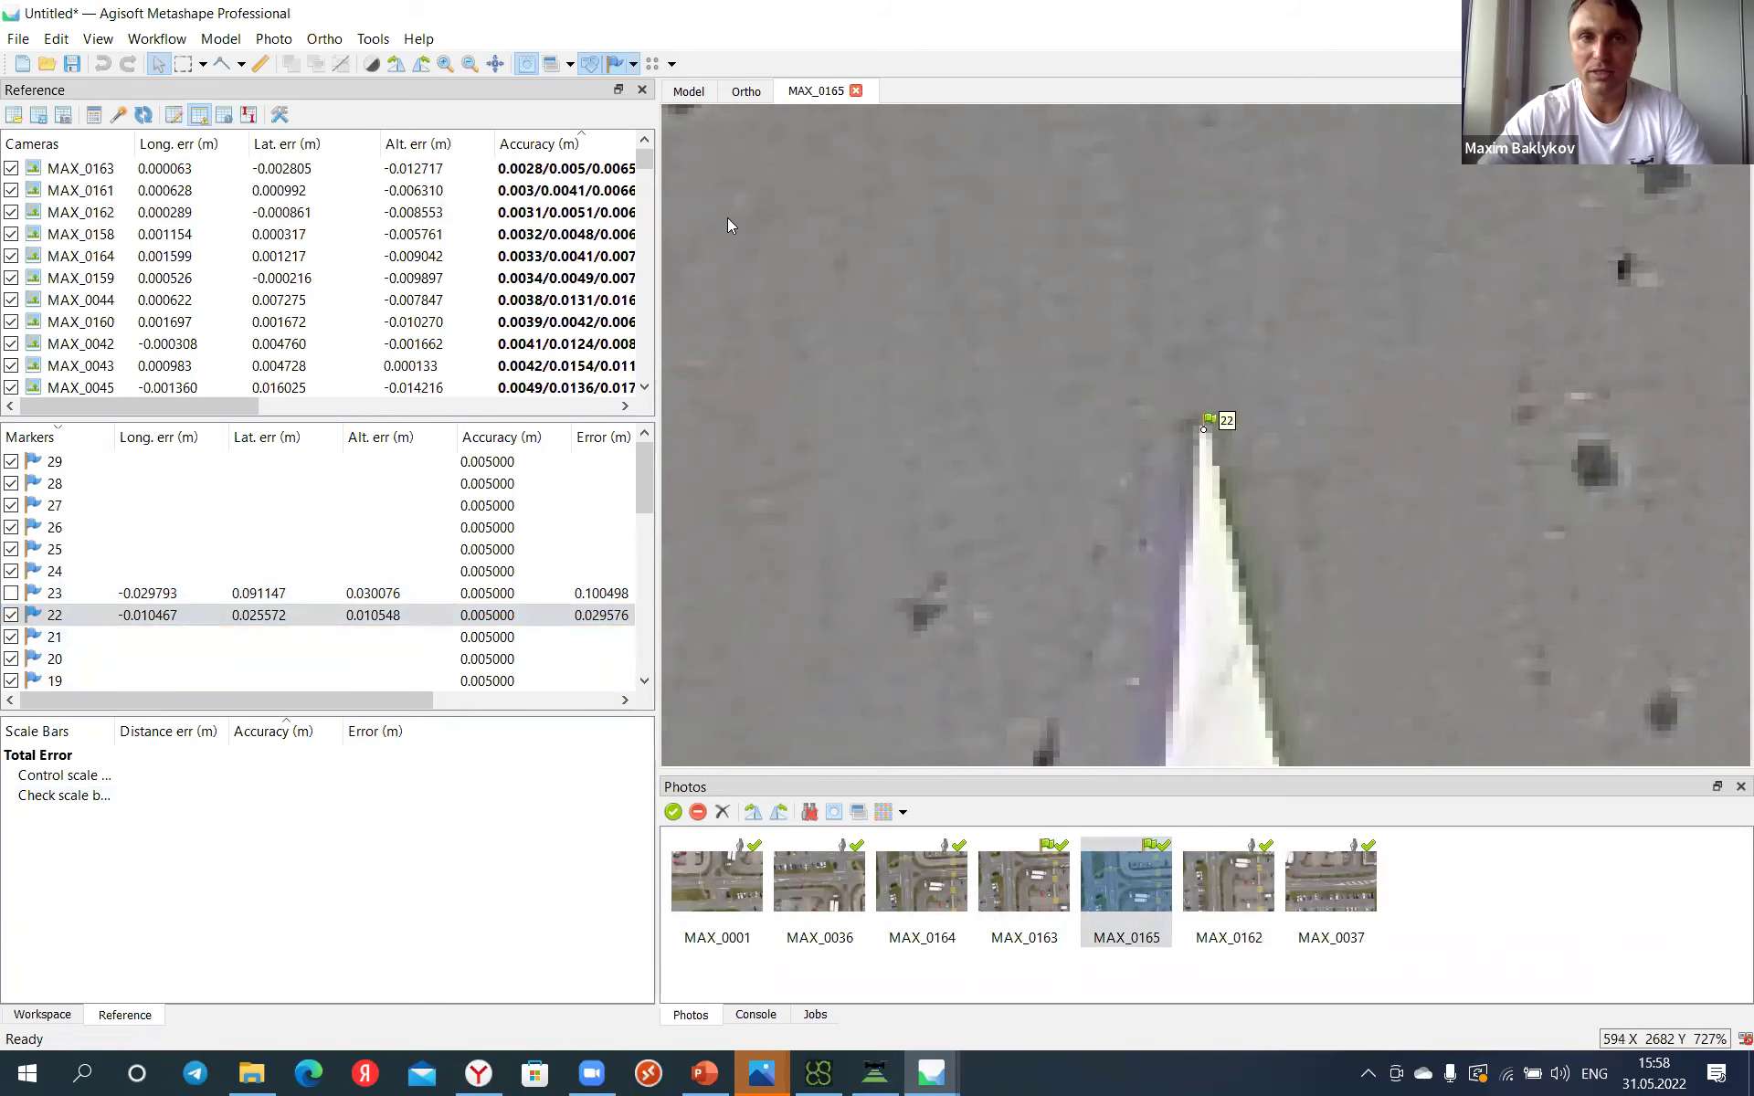
Step: View the markers' layout on the 3D model and review the marker errors and the control and check point totals
{"action": "left_click", "coordinate": [689, 91]}
{"action": "left_click_drag", "start_coordinate": [971, 377], "coordinate": [1060, 438]}
{"action": "scroll", "coordinate": [166, 555], "scroll_direction": "down", "scroll_amount": 2}
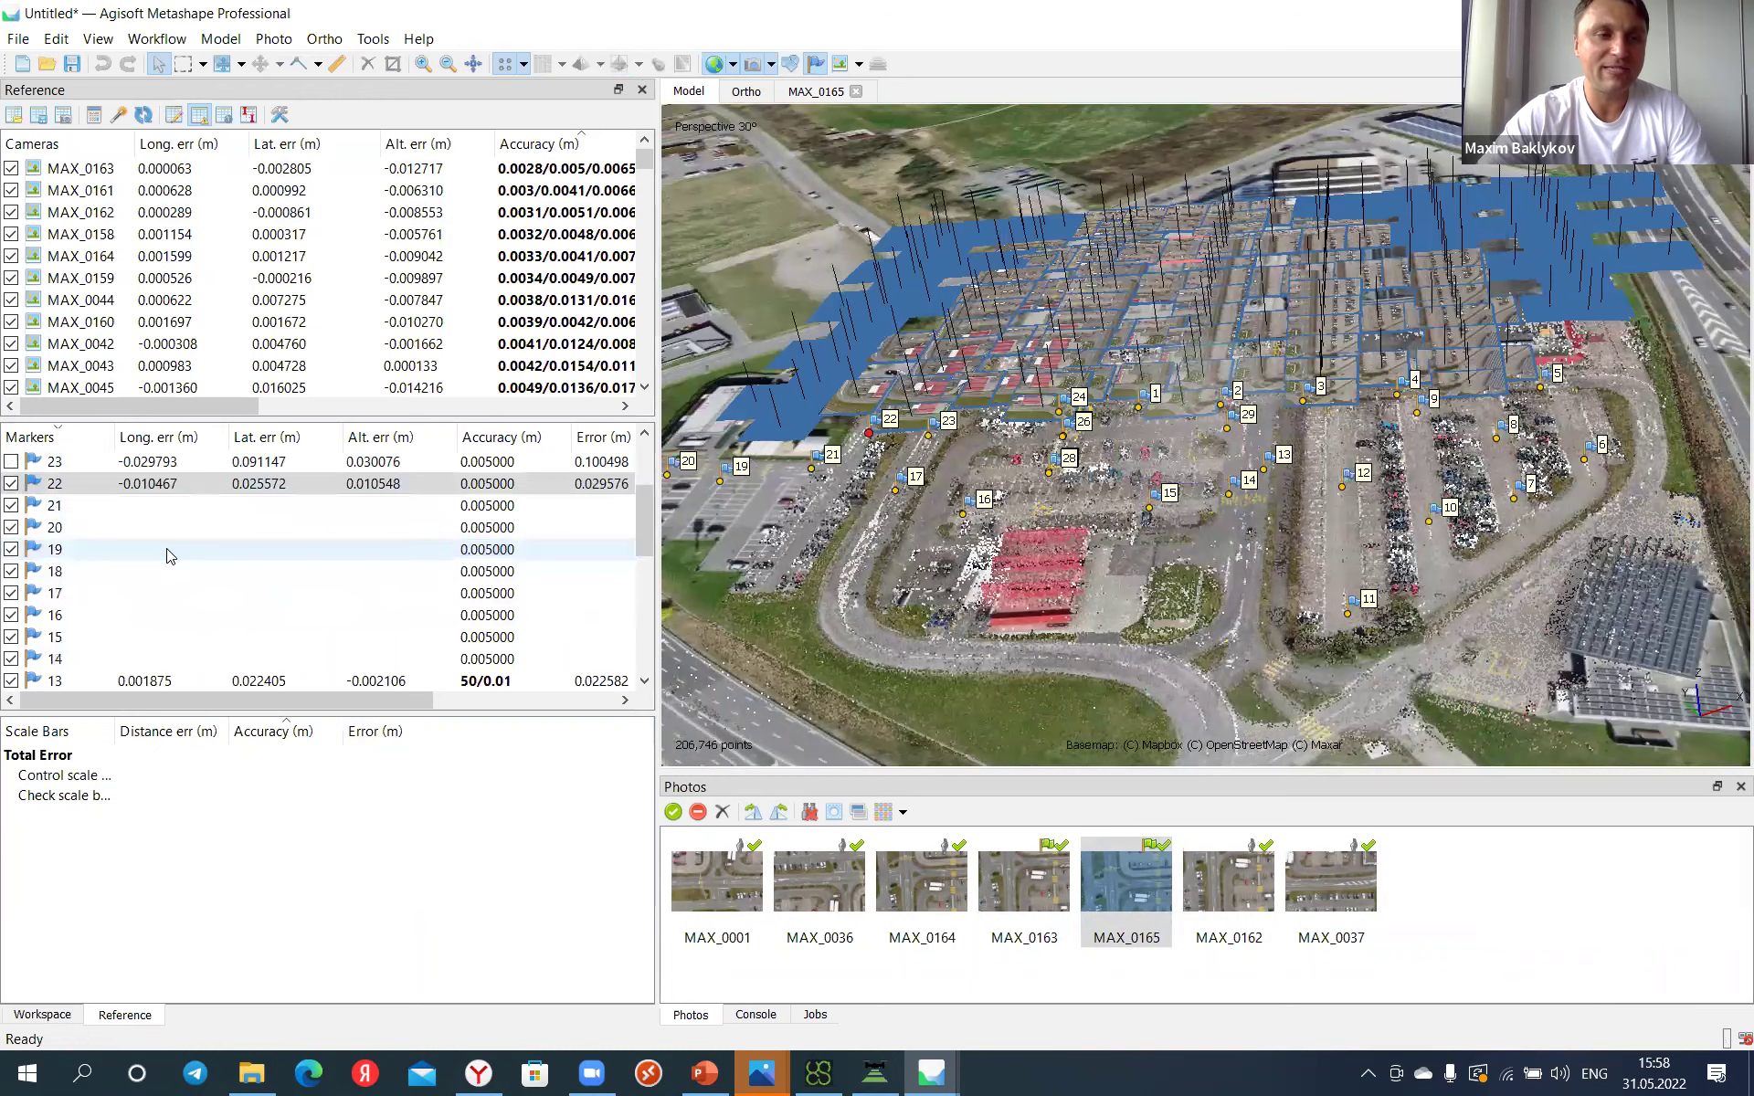
{"action": "scroll", "coordinate": [172, 559], "scroll_direction": "up", "scroll_amount": 2}
{"action": "scroll", "coordinate": [176, 566], "scroll_direction": "down", "scroll_amount": 8}
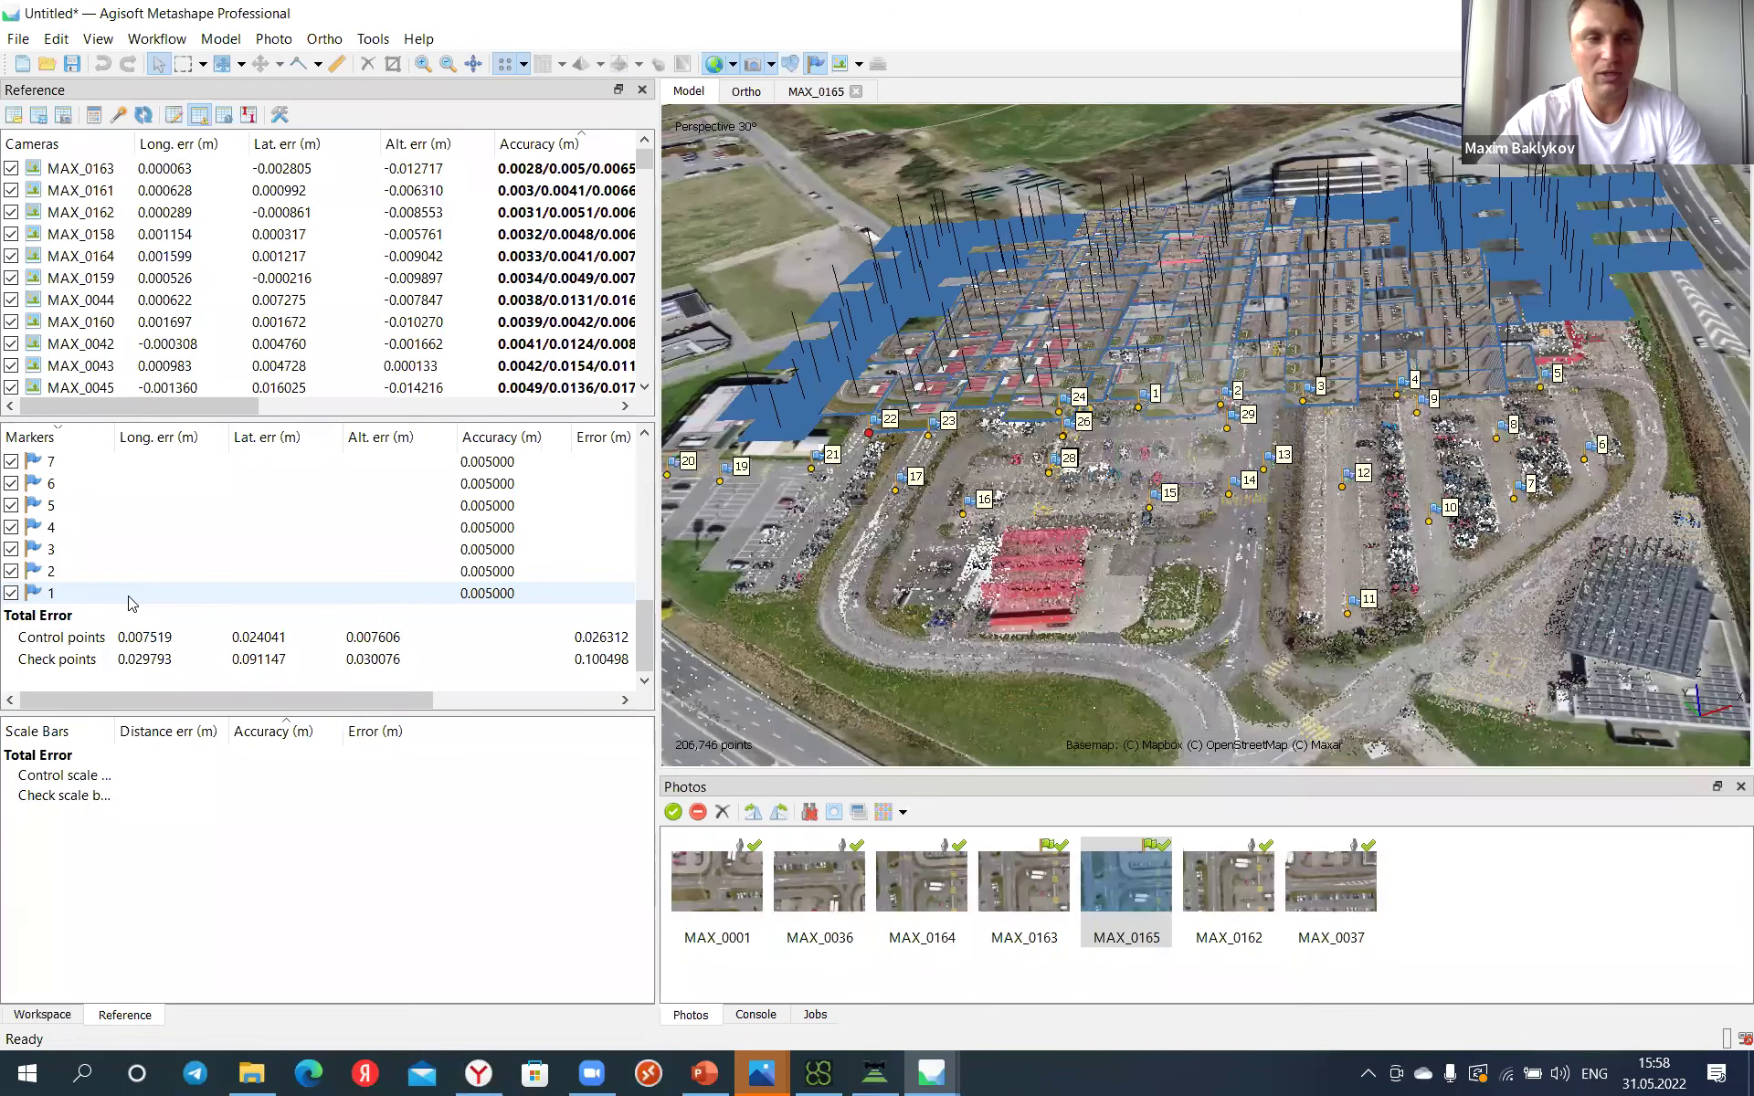
{"action": "scroll", "coordinate": [127, 553], "scroll_direction": "up", "scroll_amount": 2}
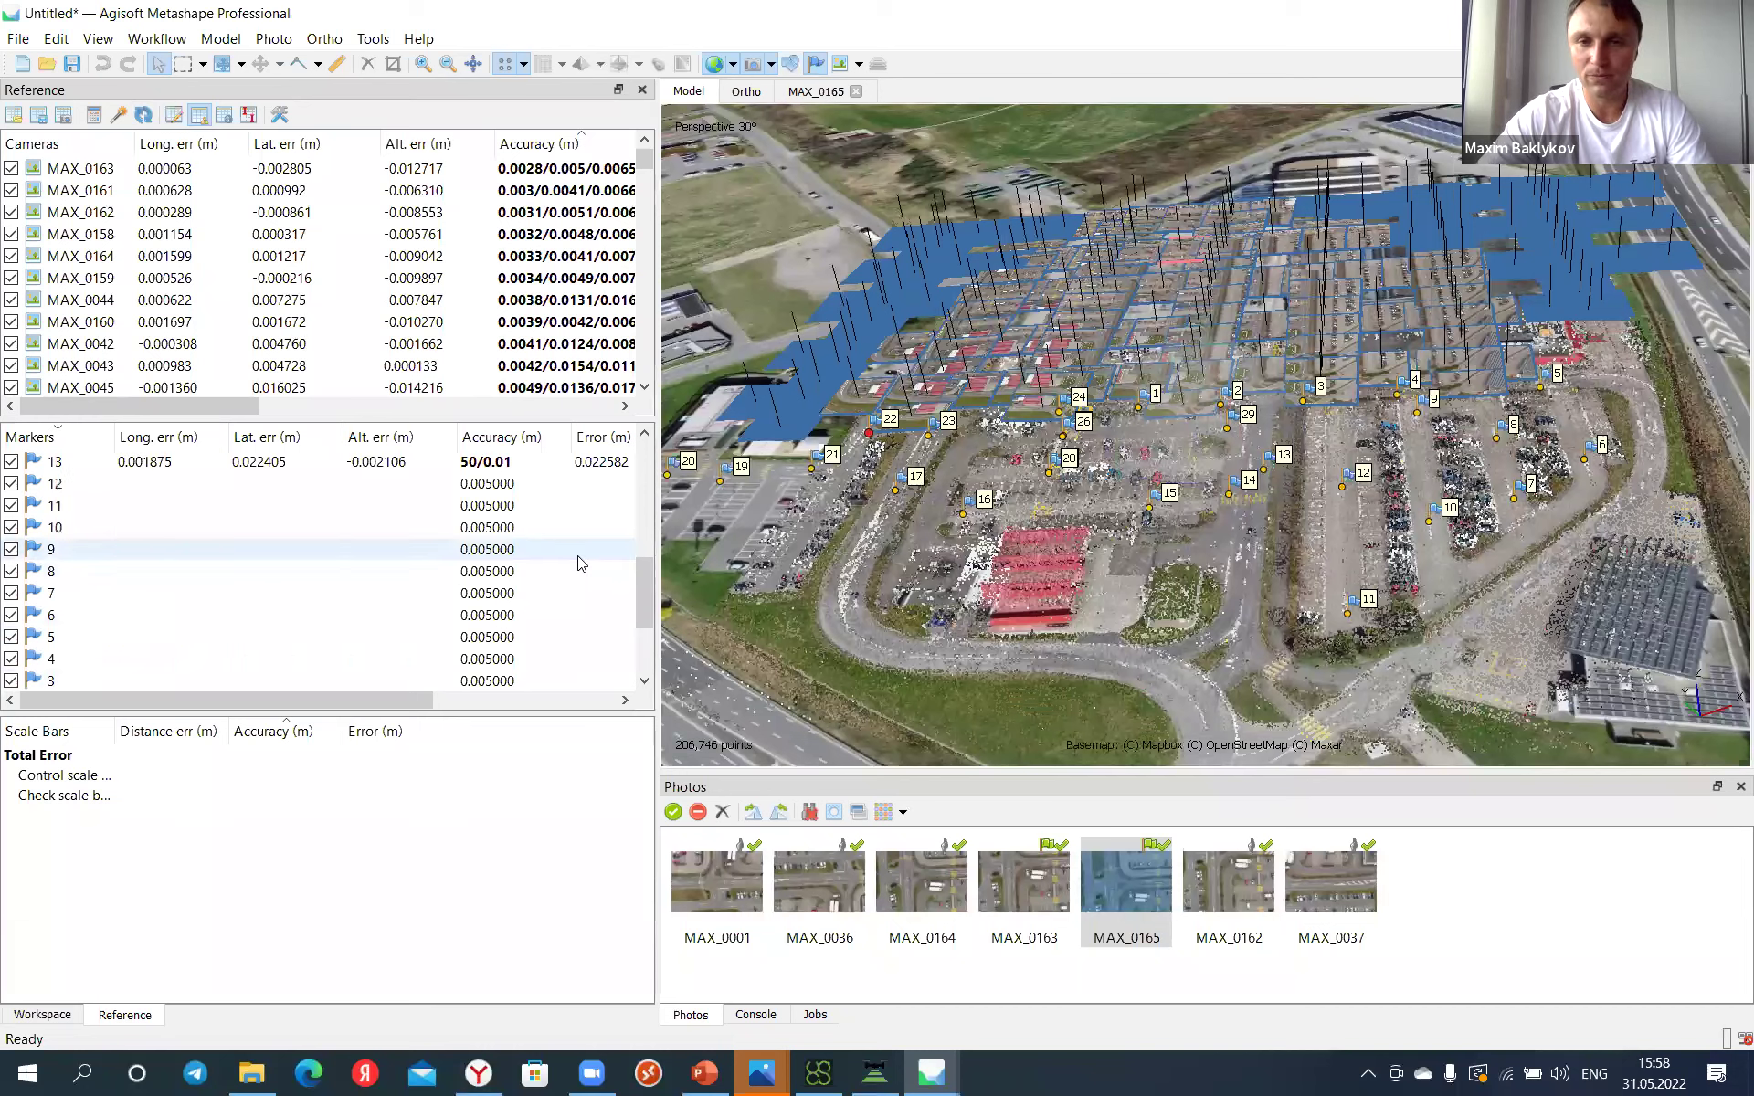
{"action": "scroll", "coordinate": [256, 644], "scroll_direction": "down", "scroll_amount": 2}
{"action": "scroll", "coordinate": [118, 581], "scroll_direction": "up", "scroll_amount": 5}
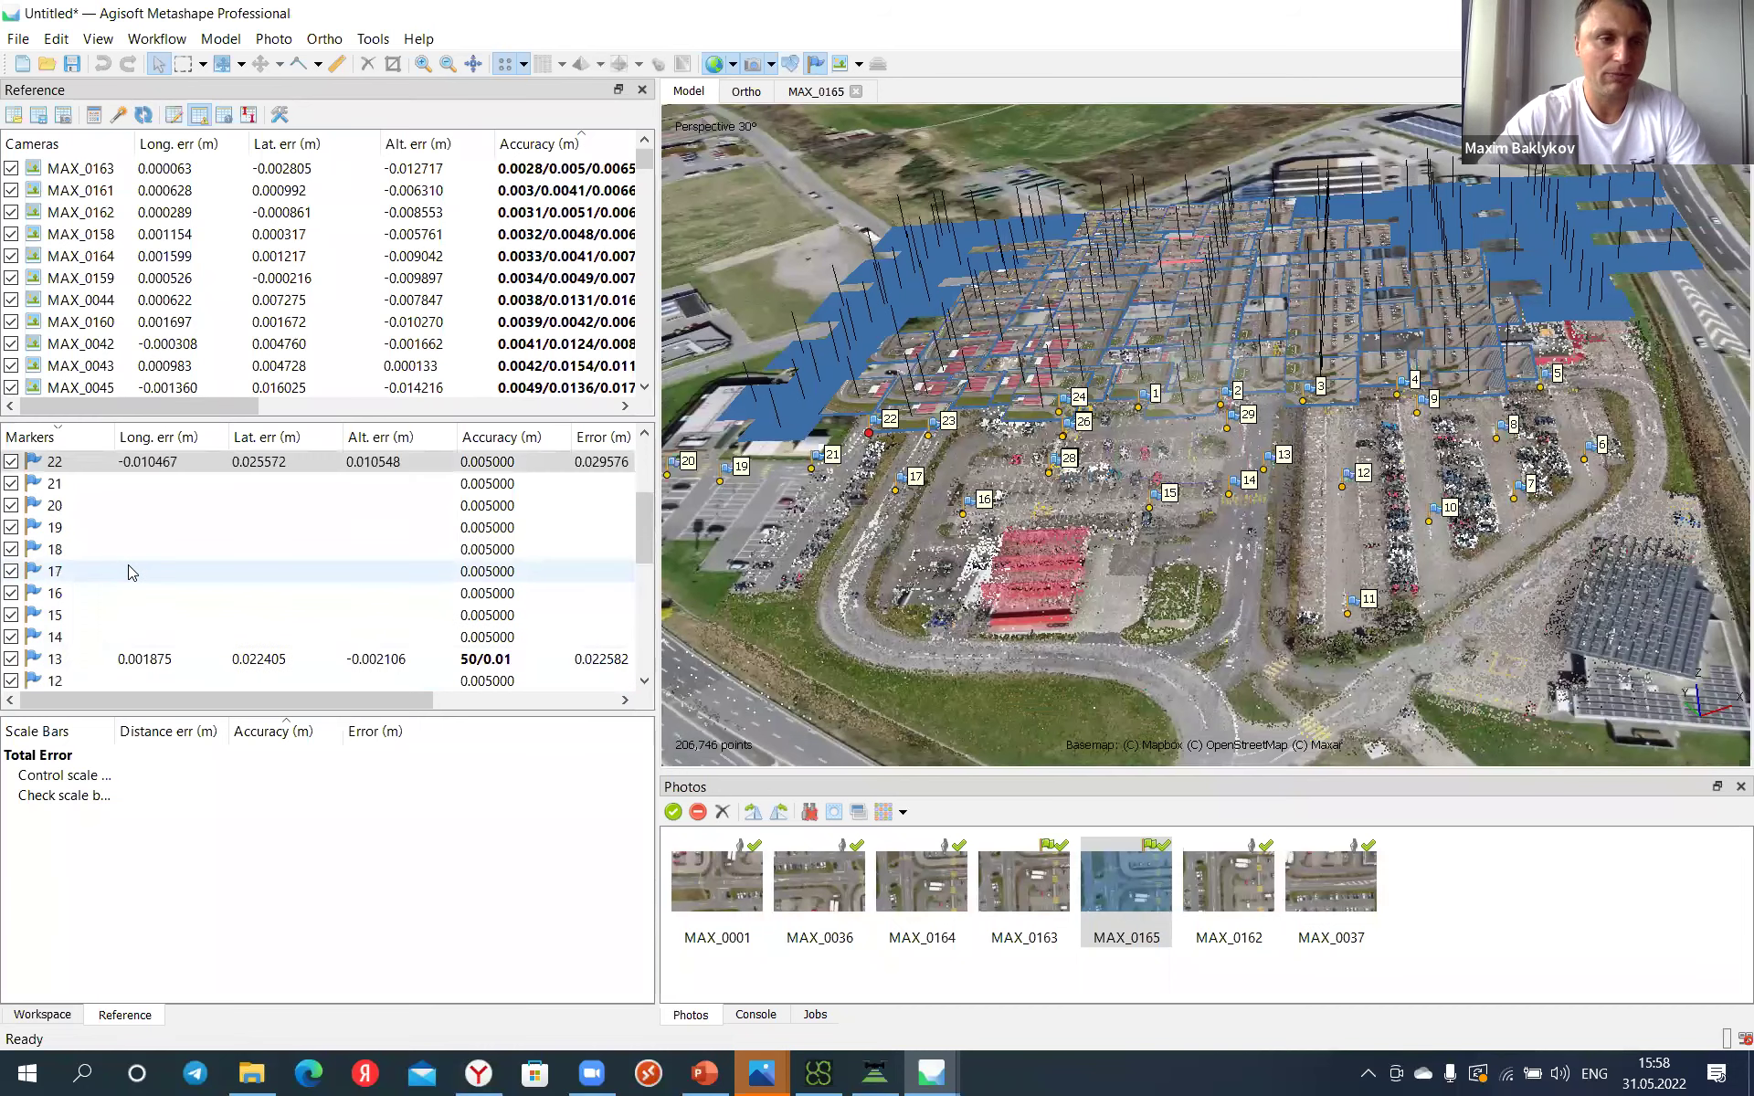
Step: Filter the photos by marker 16 and examine its projected position at the painted arrow in MAX_0160
{"action": "left_click", "coordinate": [141, 604]}
{"action": "right_click", "coordinate": [141, 599]}
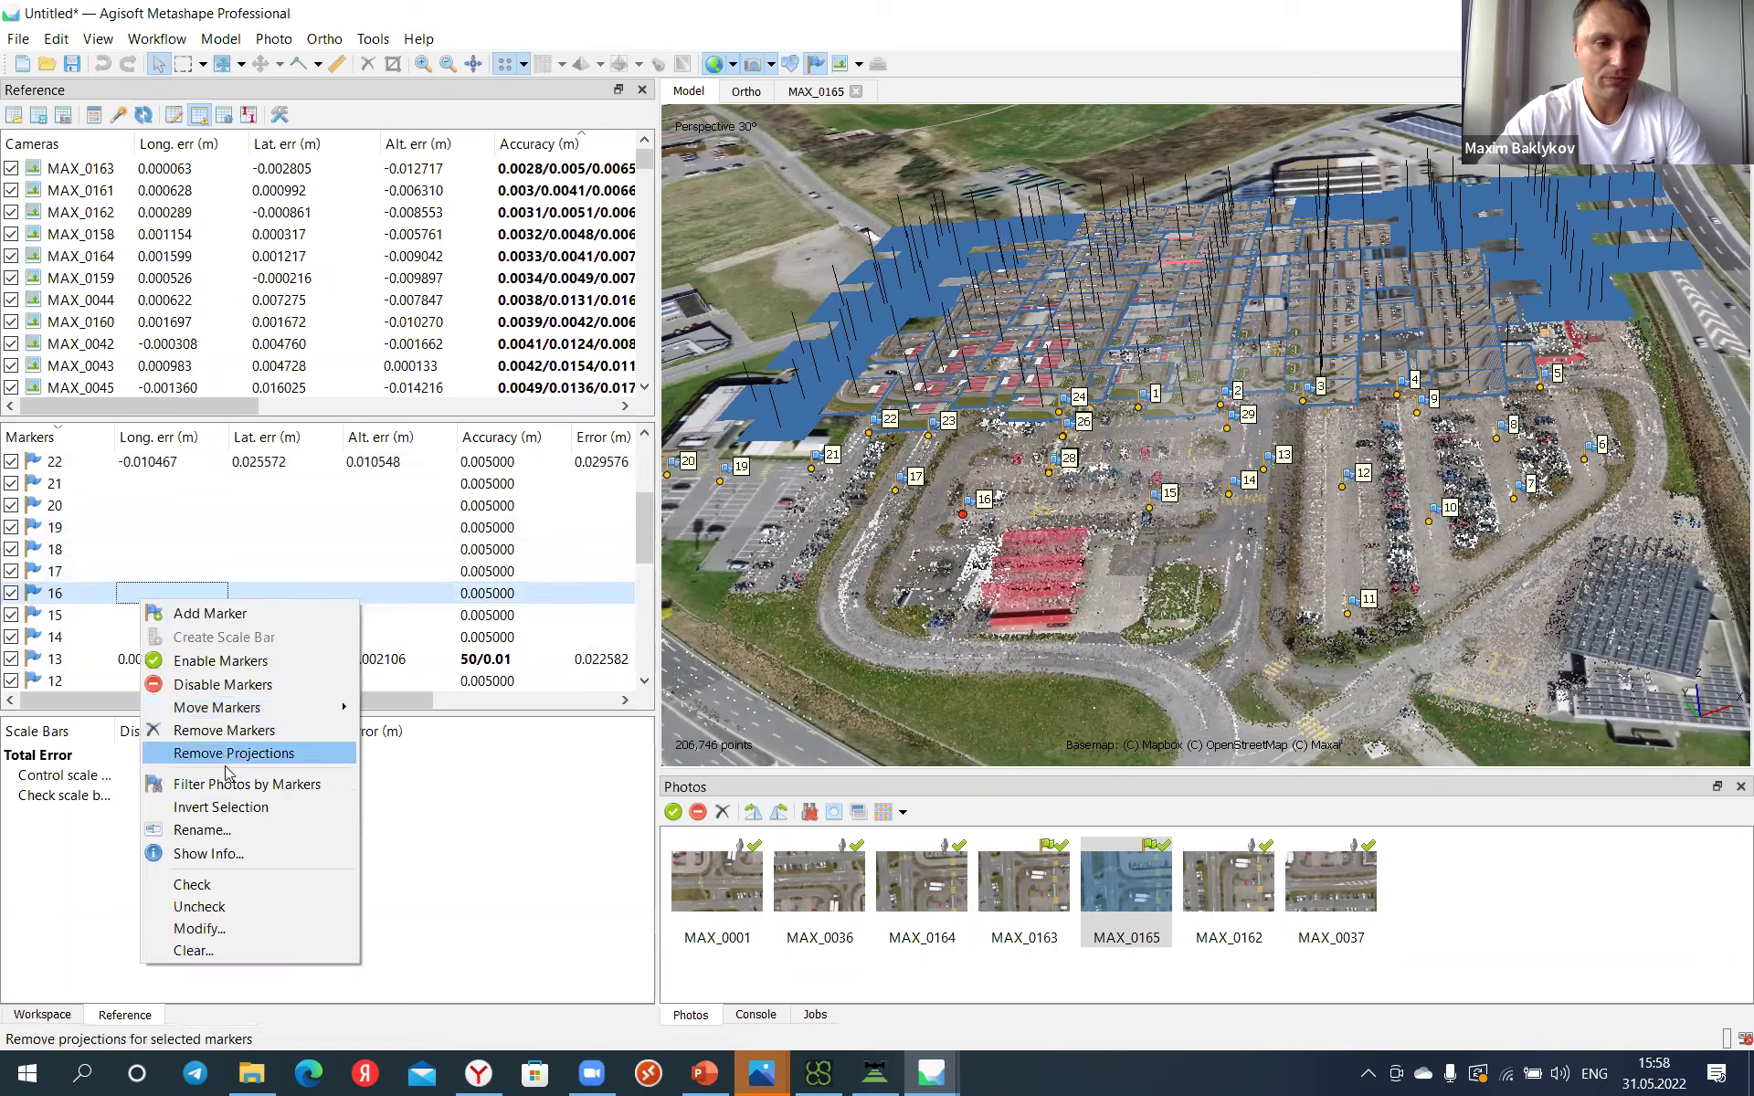
{"action": "left_click", "coordinate": [228, 783]}
{"action": "double_click", "coordinate": [921, 899]}
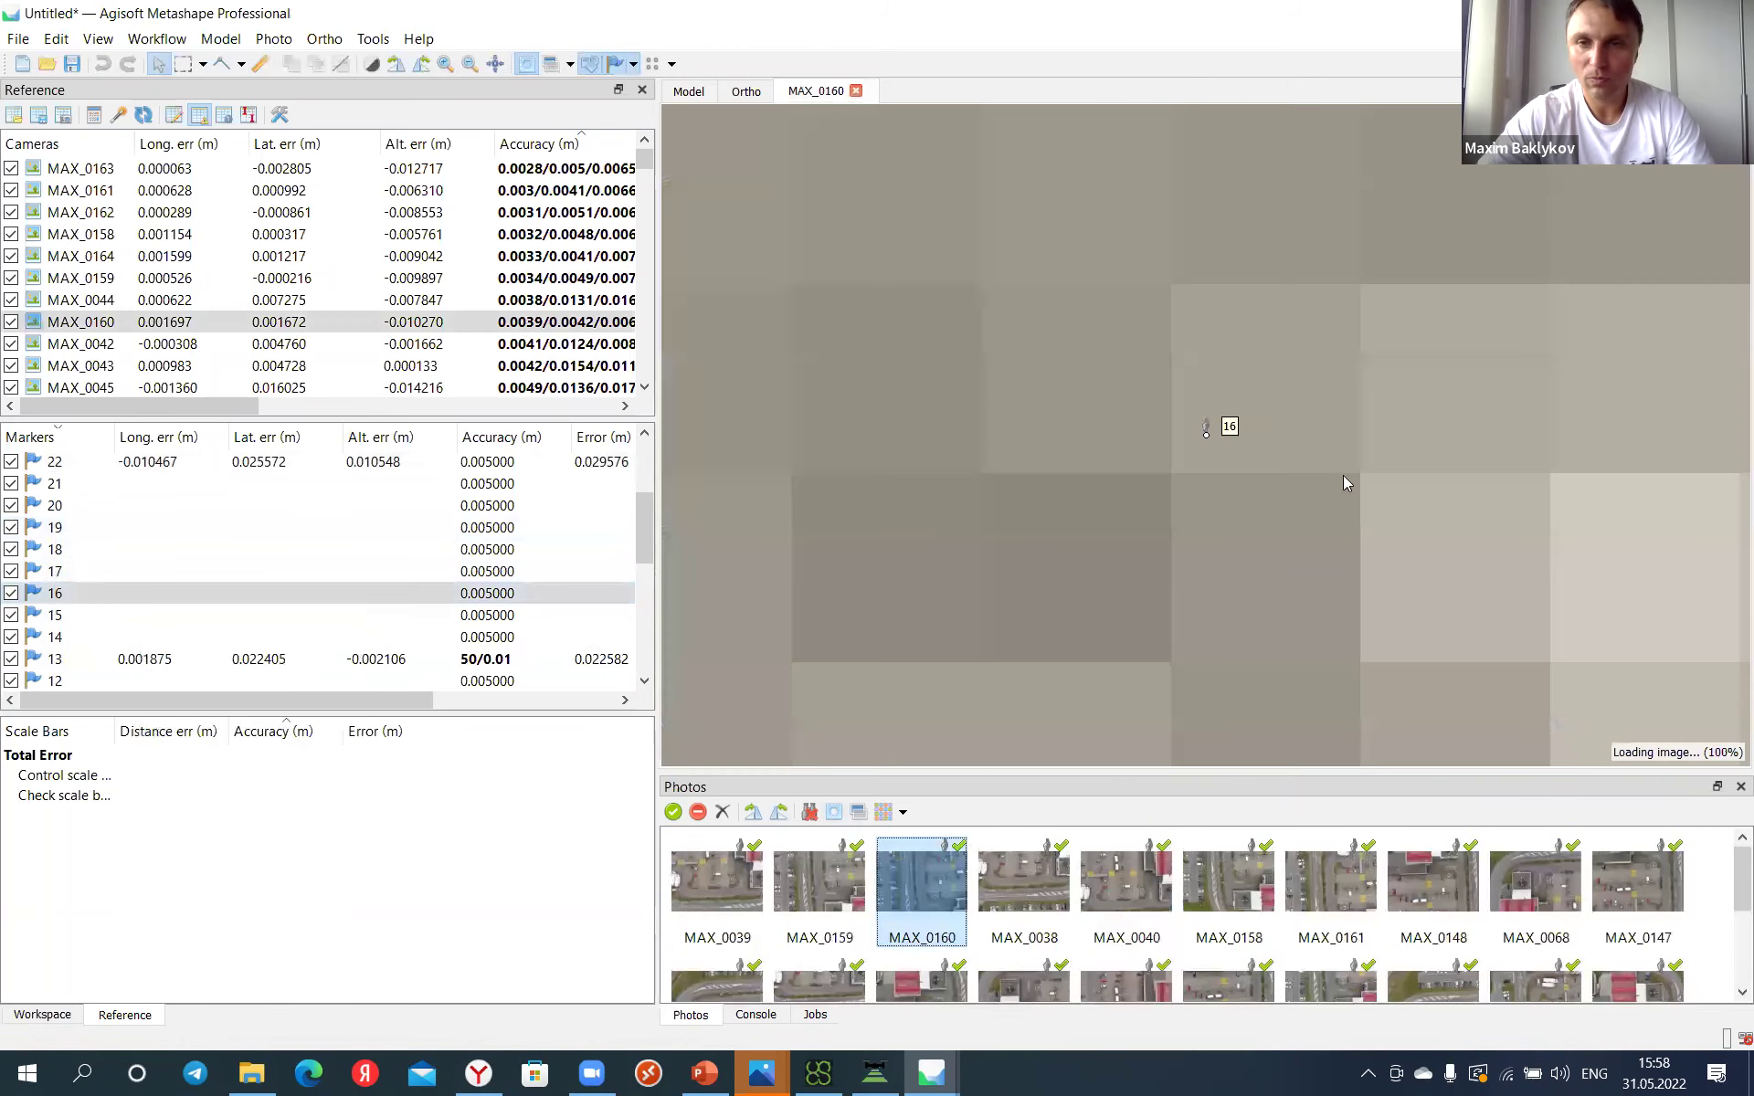
{"action": "scroll", "coordinate": [1213, 464], "scroll_direction": "down", "scroll_amount": 5}
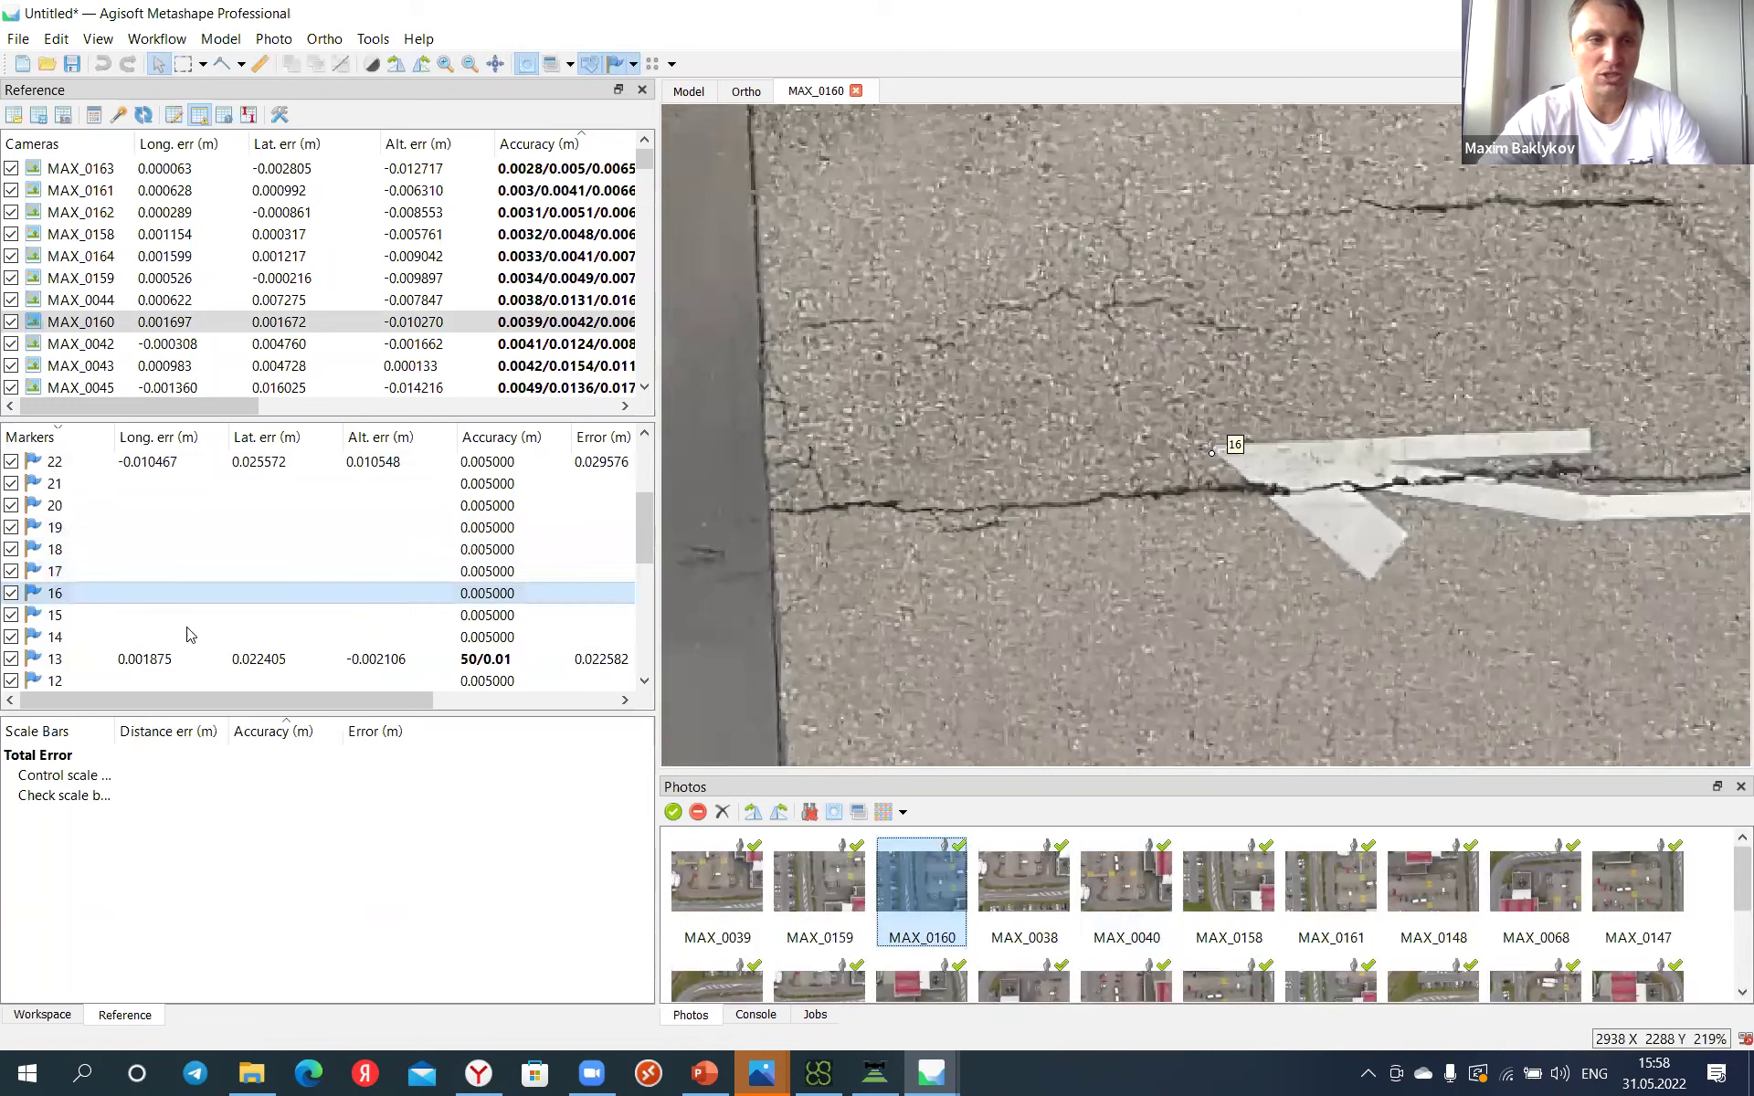
Step: Filter the photos by marker 15 and open MAX_0136
{"action": "left_click", "coordinate": [113, 615]}
{"action": "right_click", "coordinate": [112, 617]}
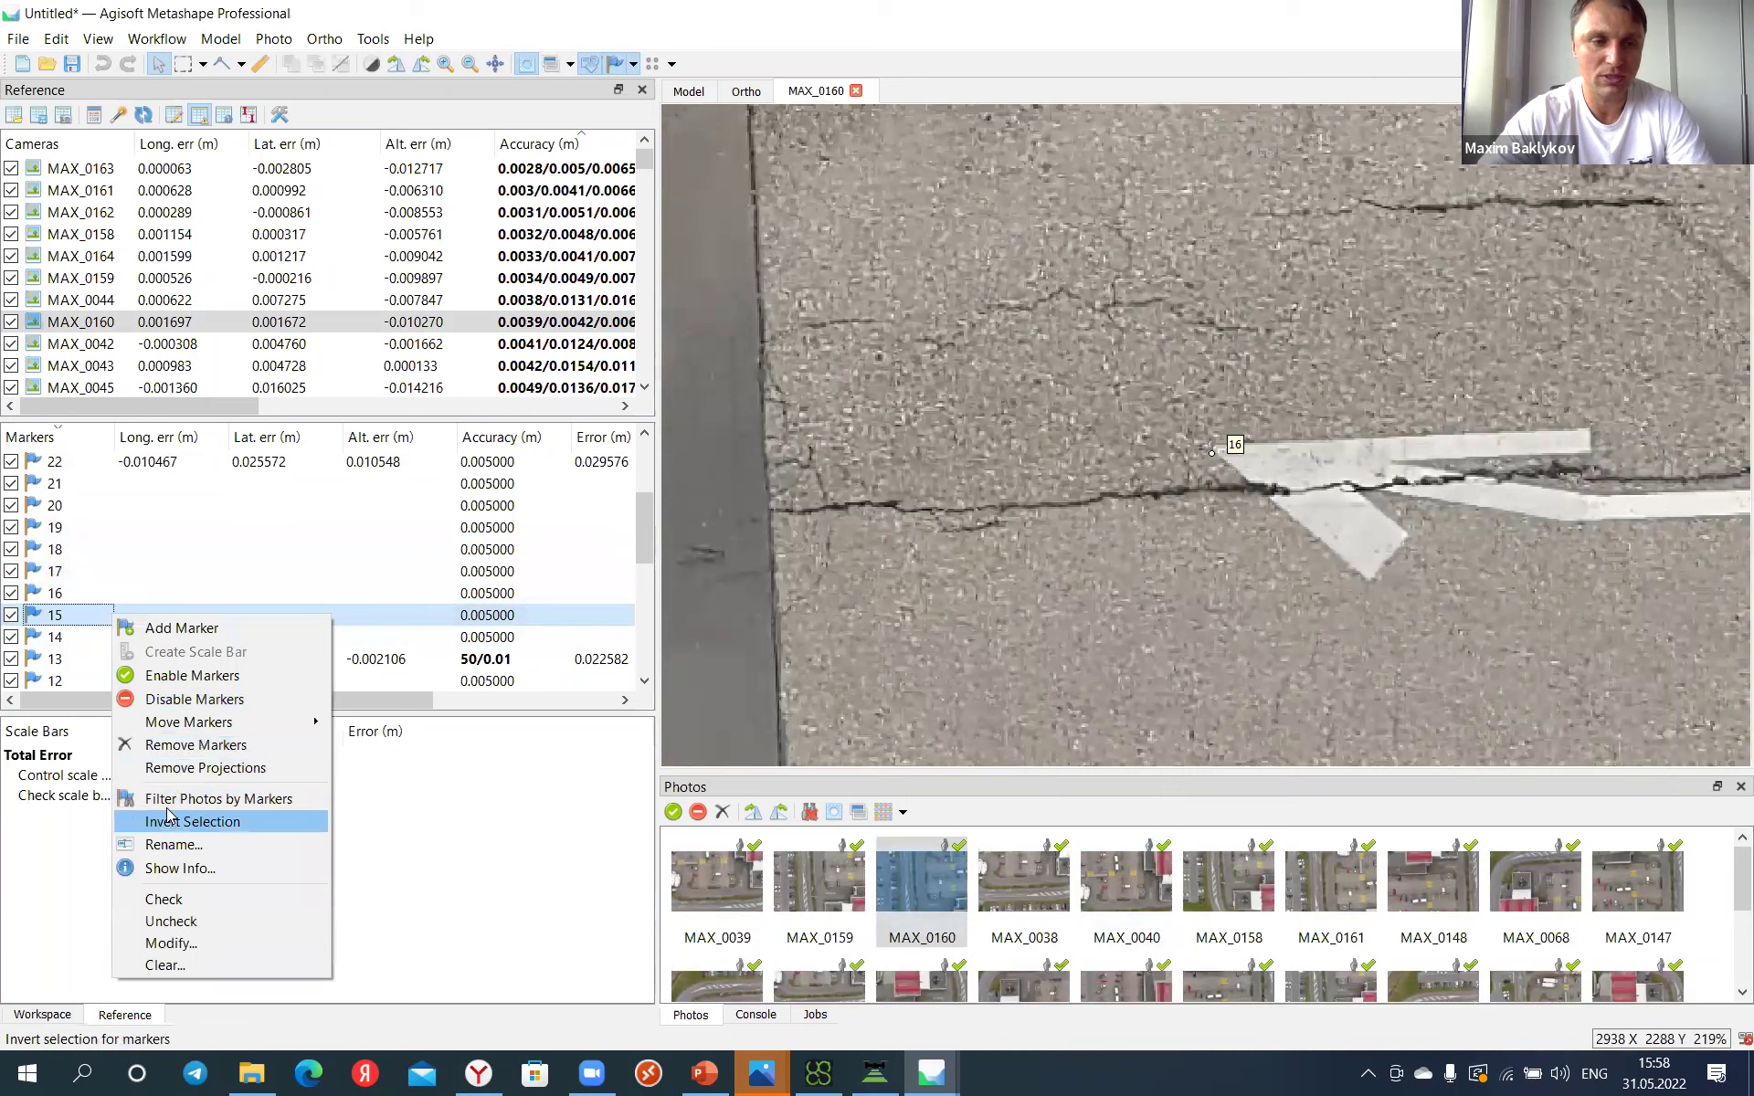
{"action": "left_click", "coordinate": [210, 795]}
{"action": "double_click", "coordinate": [1014, 877]}
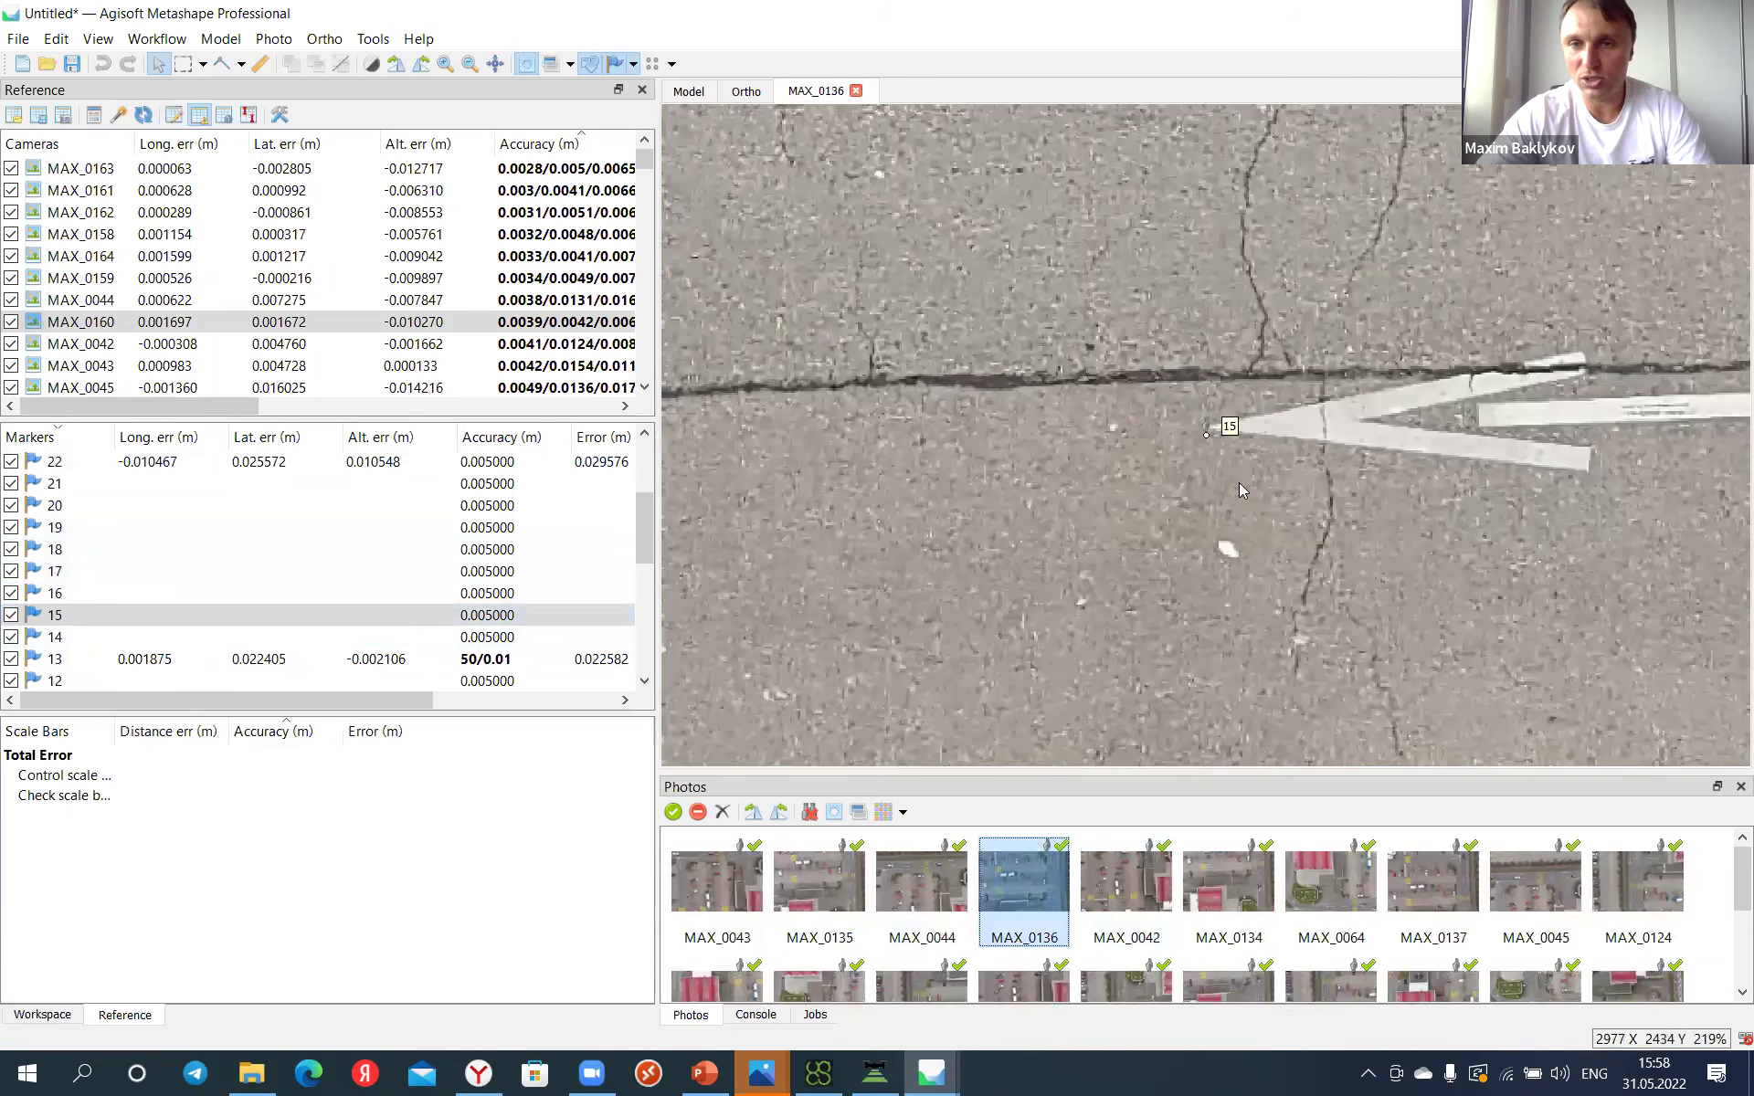
Step: Place marker 15 on the tip of the painted arrow in MAX_0136 and MAX_0042
{"action": "scroll", "coordinate": [1224, 484], "scroll_direction": "up", "scroll_amount": 3}
{"action": "left_click", "coordinate": [1222, 453]}
{"action": "double_click", "coordinate": [1126, 879]}
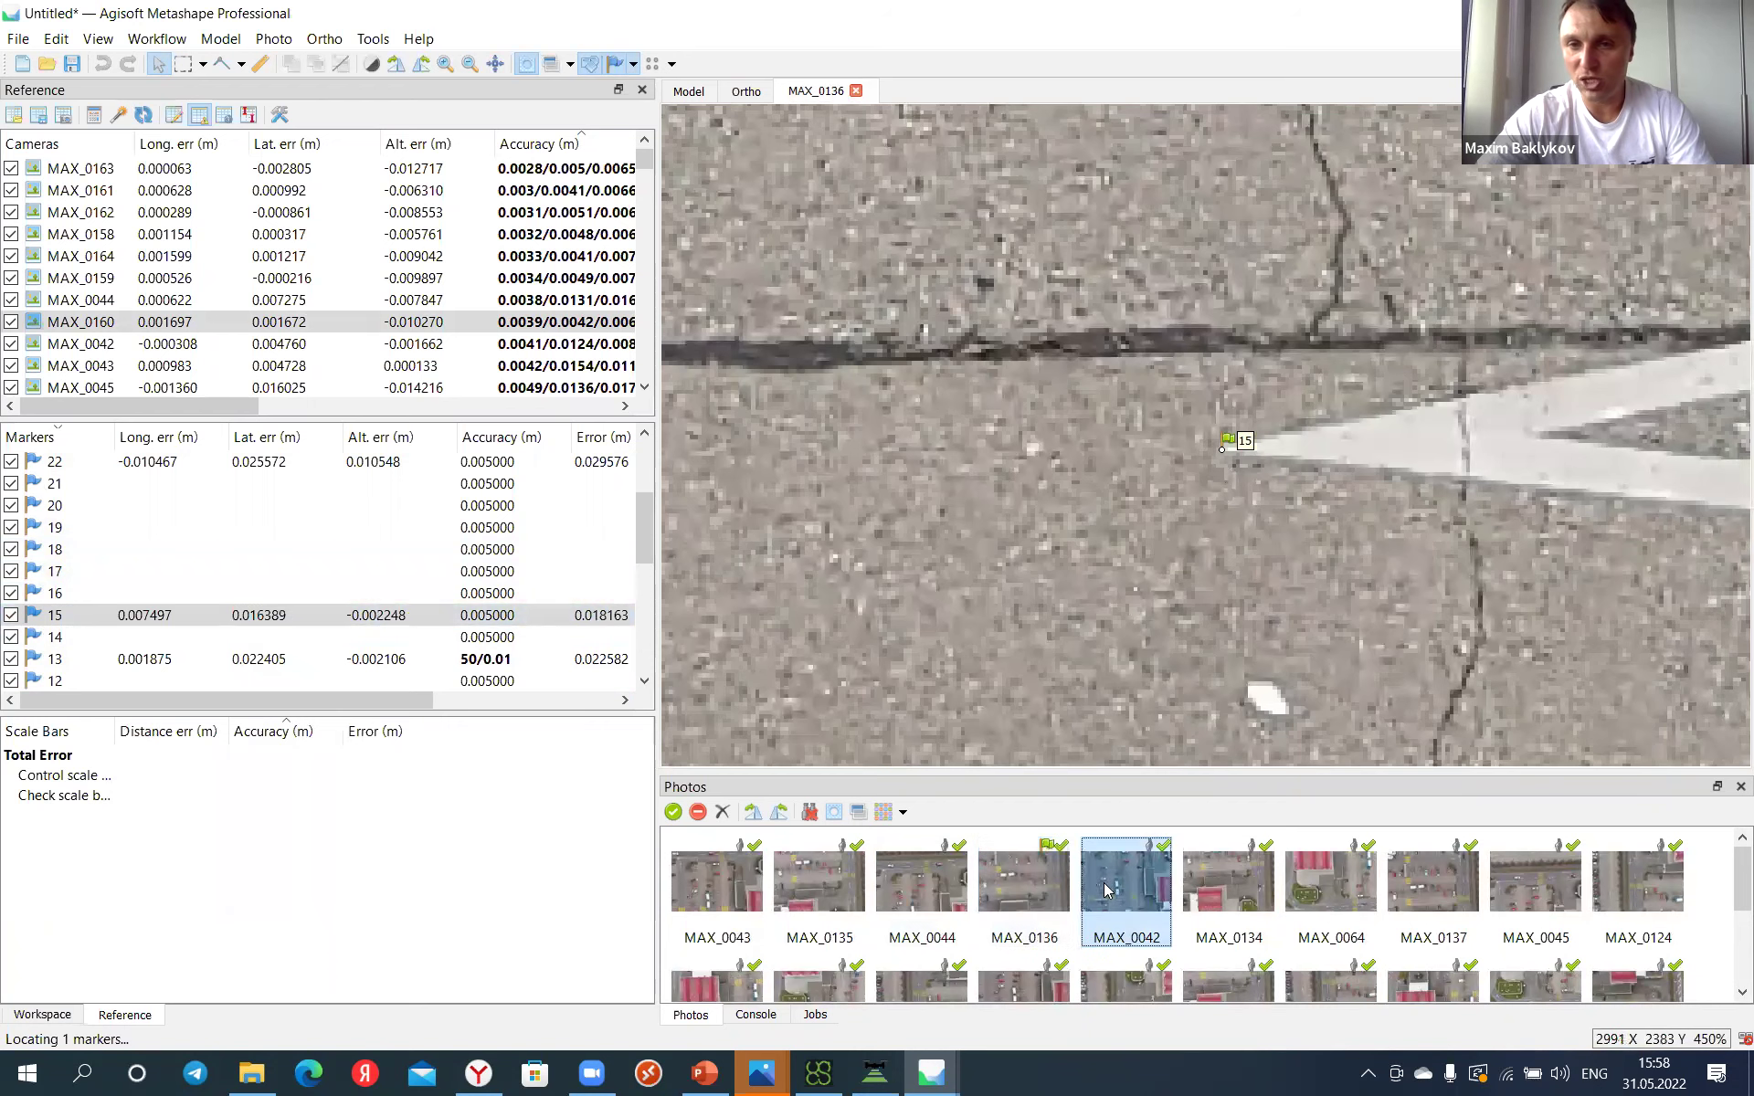
{"action": "left_click", "coordinate": [1170, 477]}
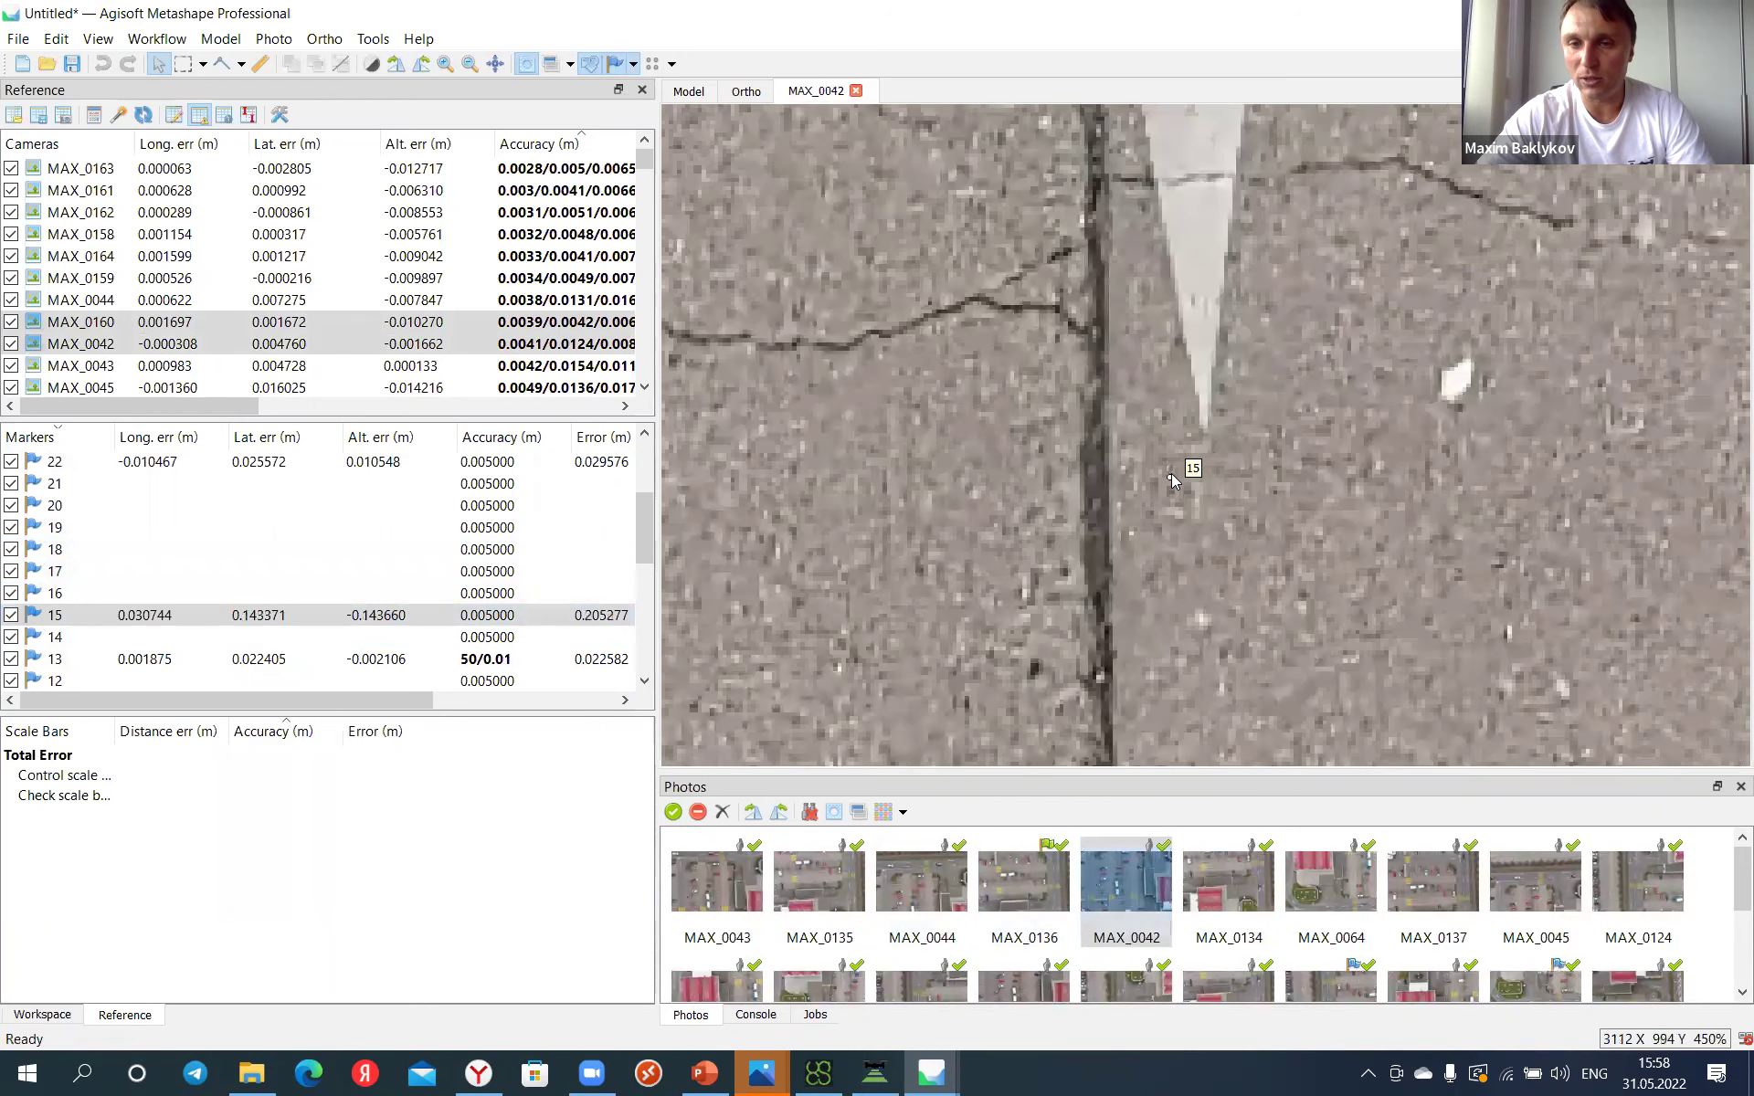
{"action": "left_click_drag", "start_coordinate": [1173, 479], "coordinate": [1210, 429]}
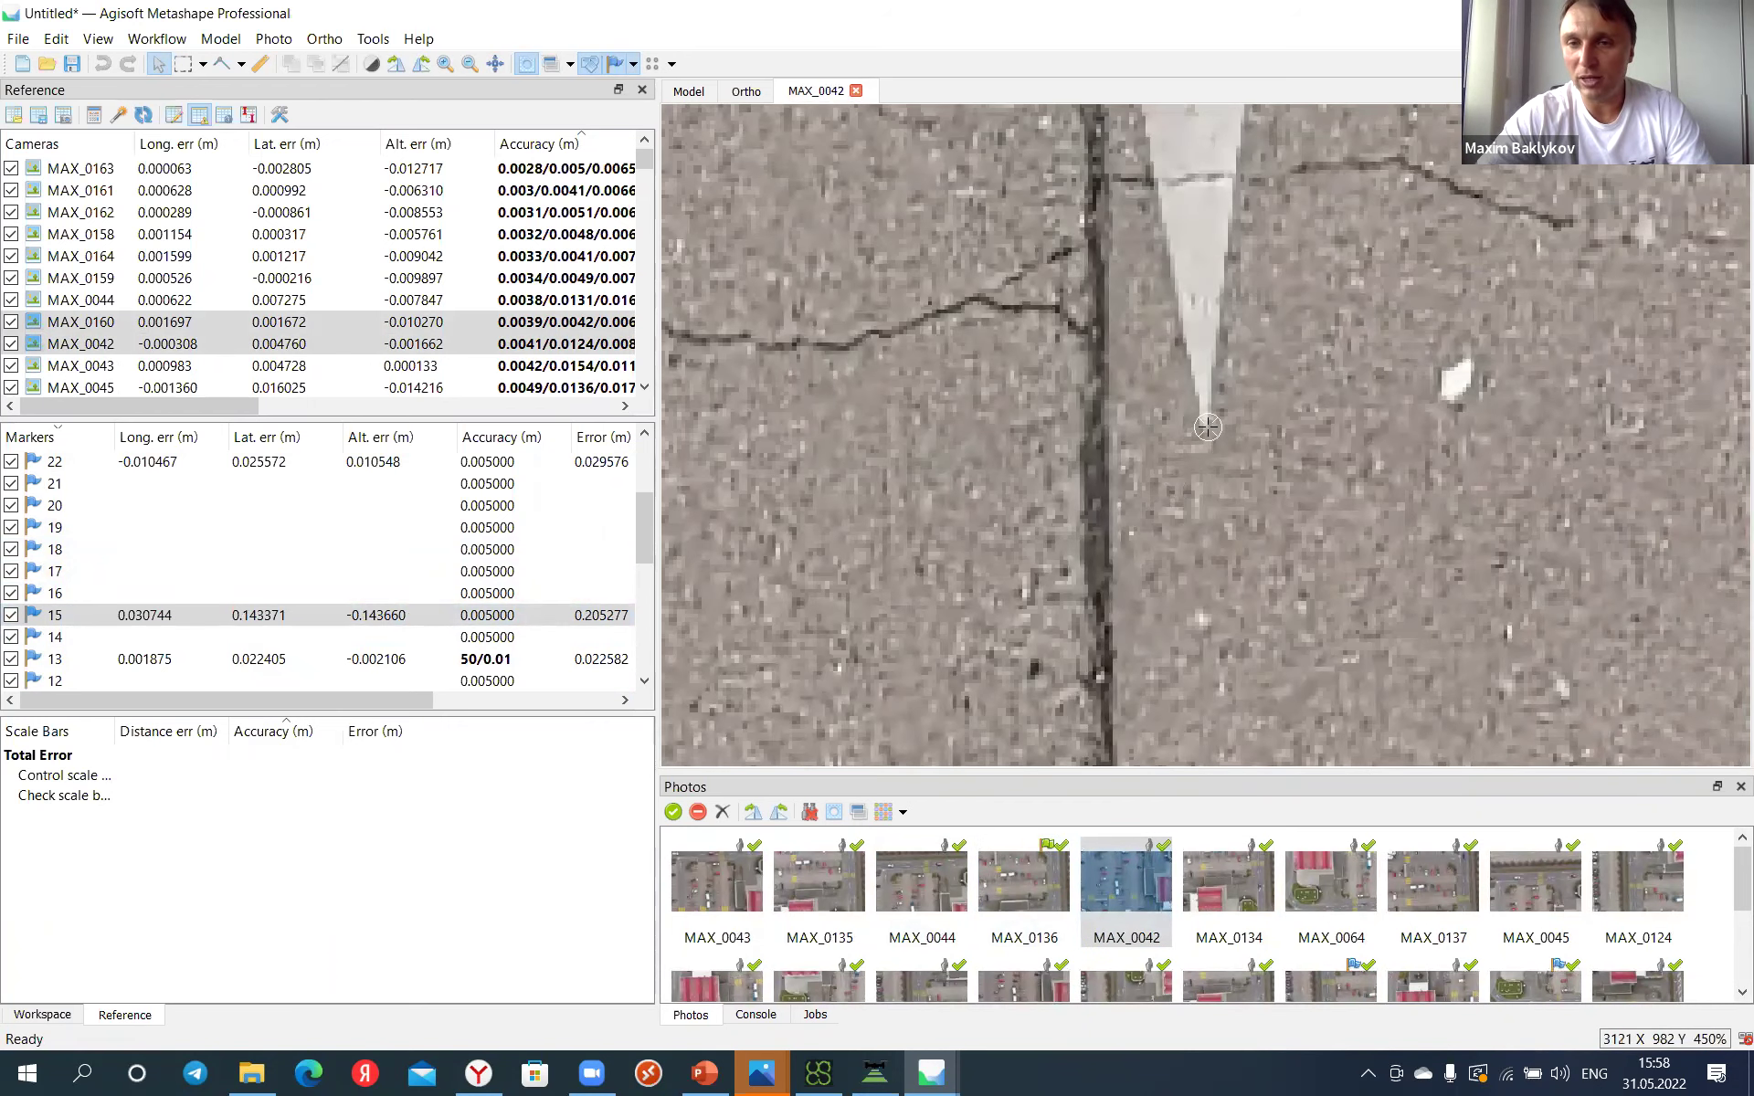
Step: Place marker 15 on the tip of the painted arrow in MAX_0134 and MAX_0064
{"action": "double_click", "coordinate": [1206, 876]}
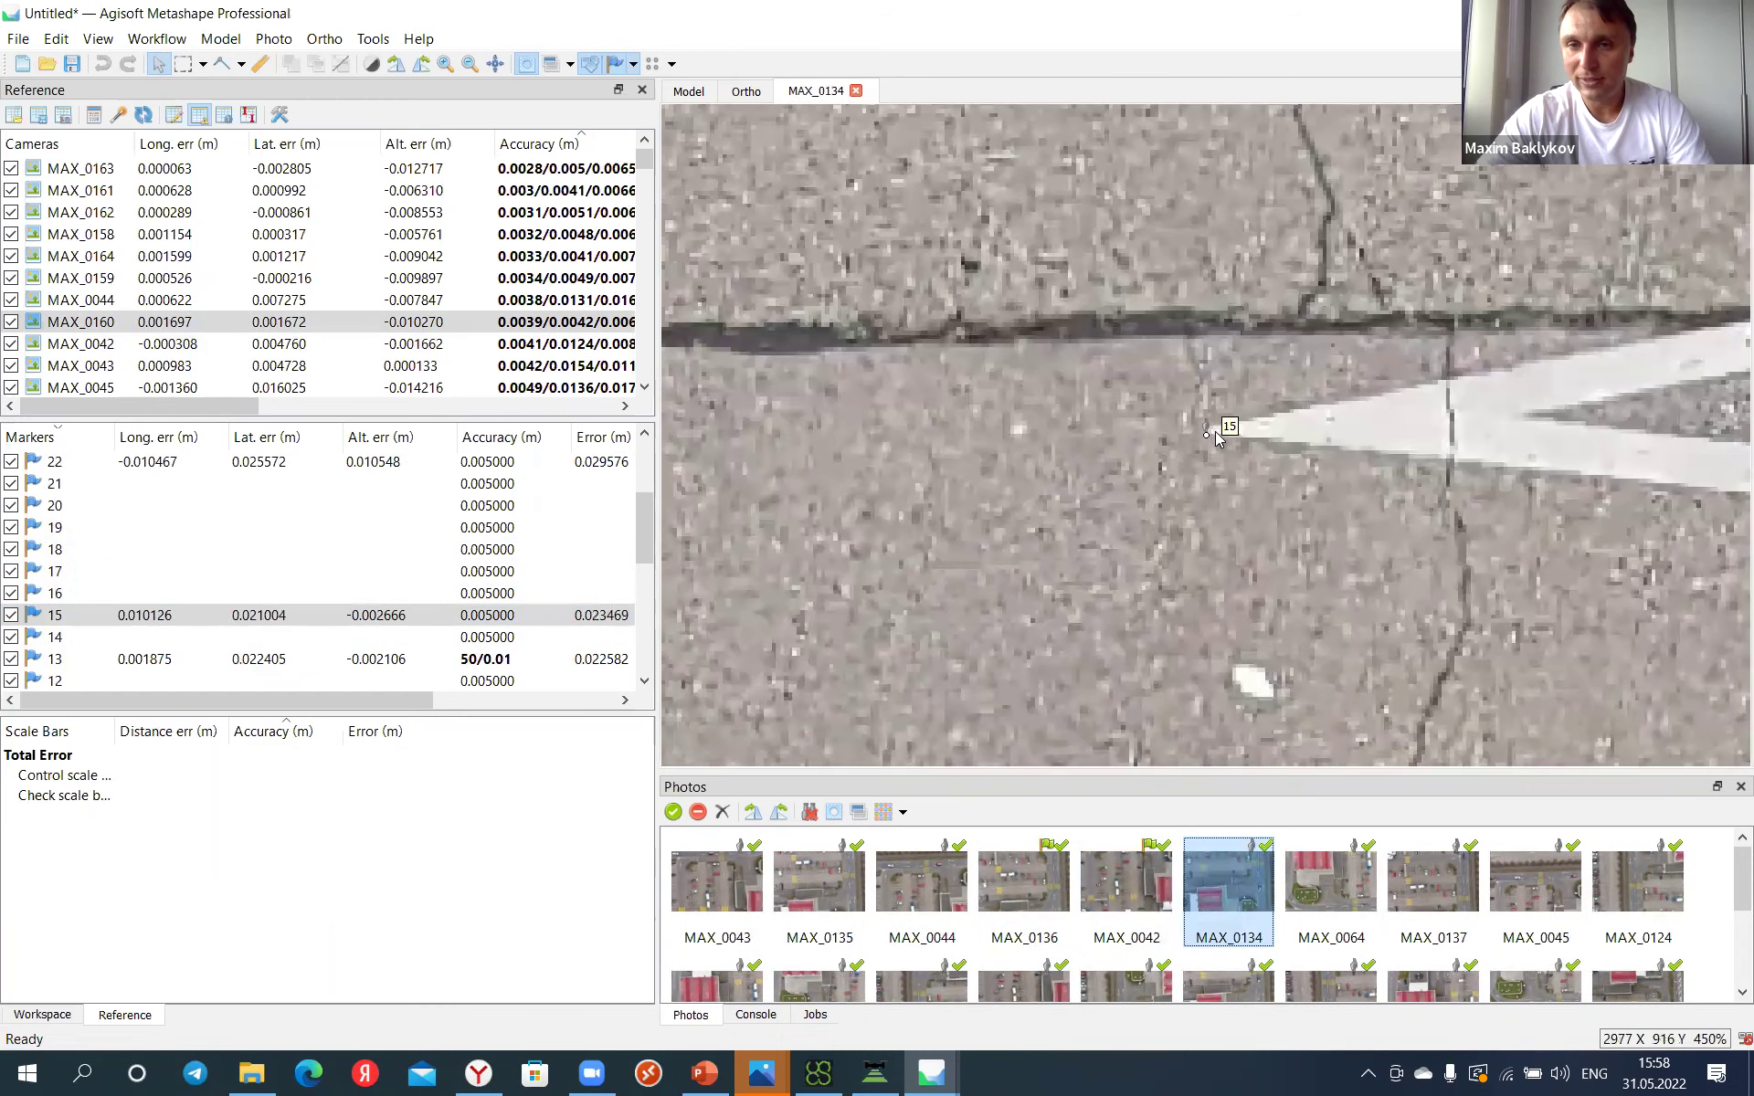
{"action": "left_click", "coordinate": [1205, 432]}
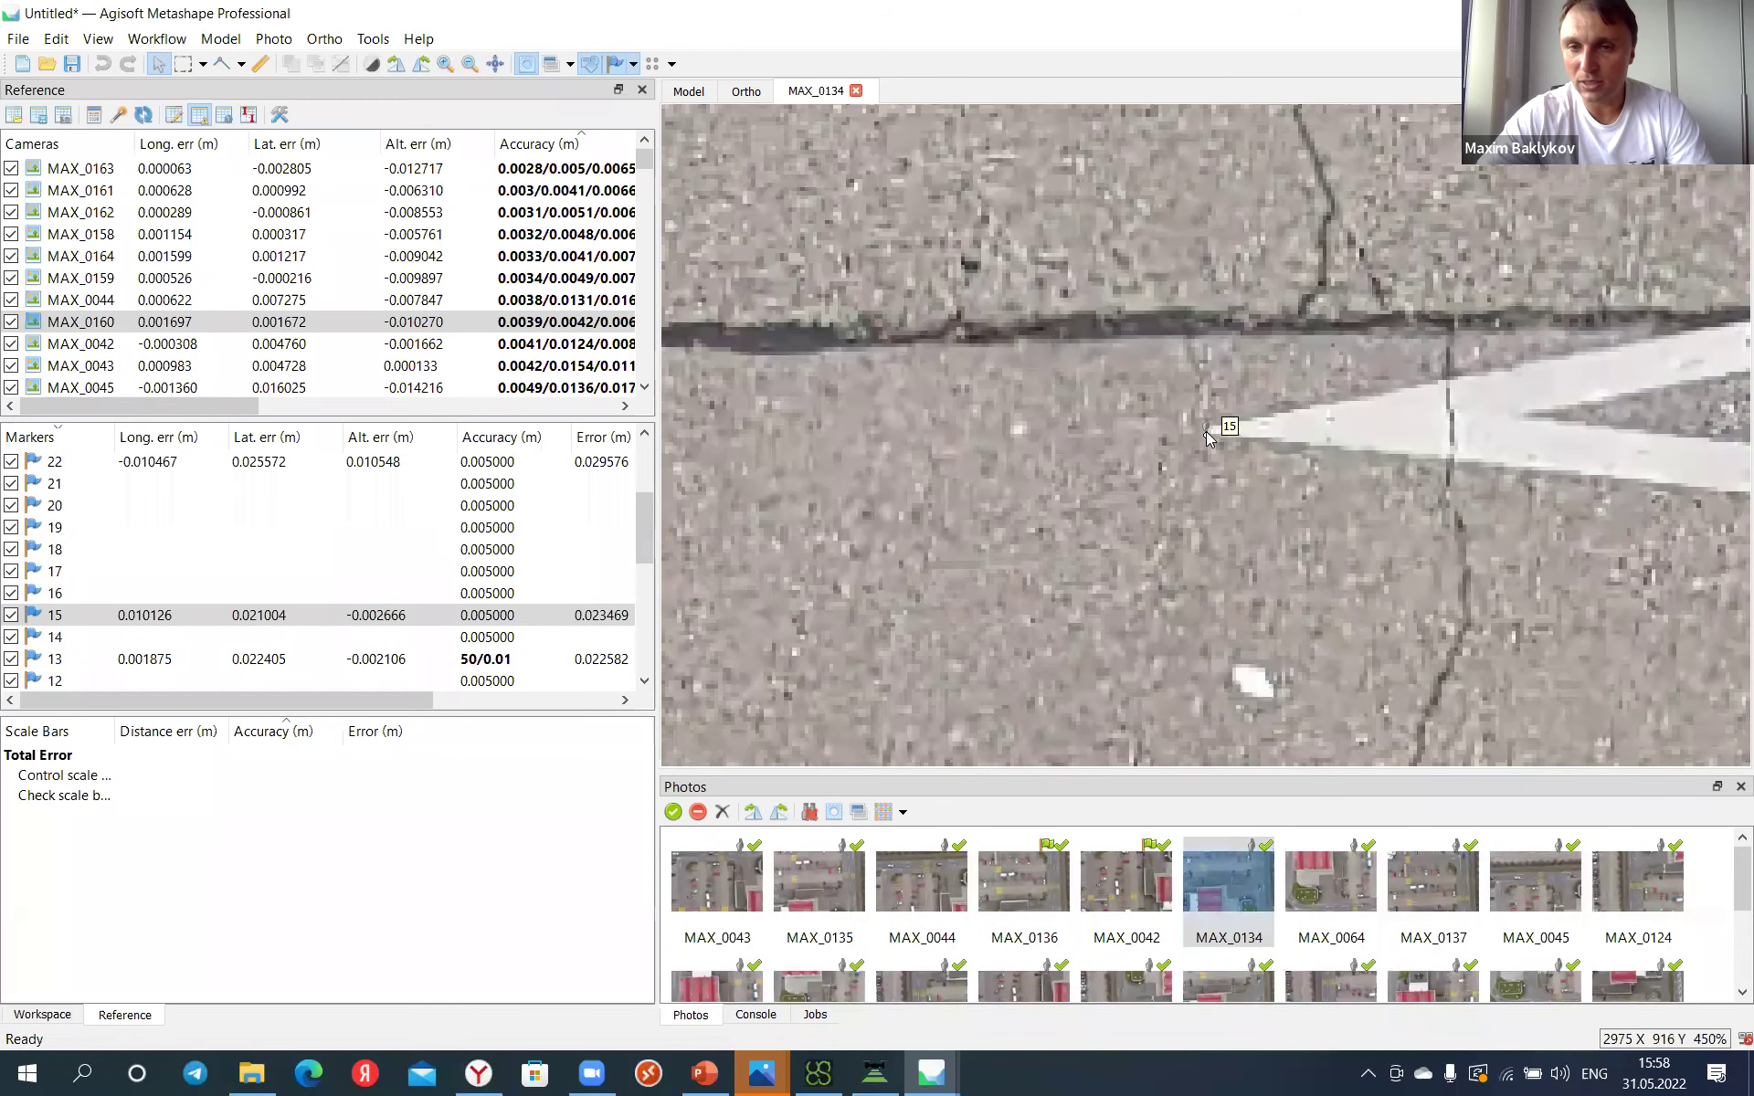
{"action": "left_click", "coordinate": [1206, 427]}
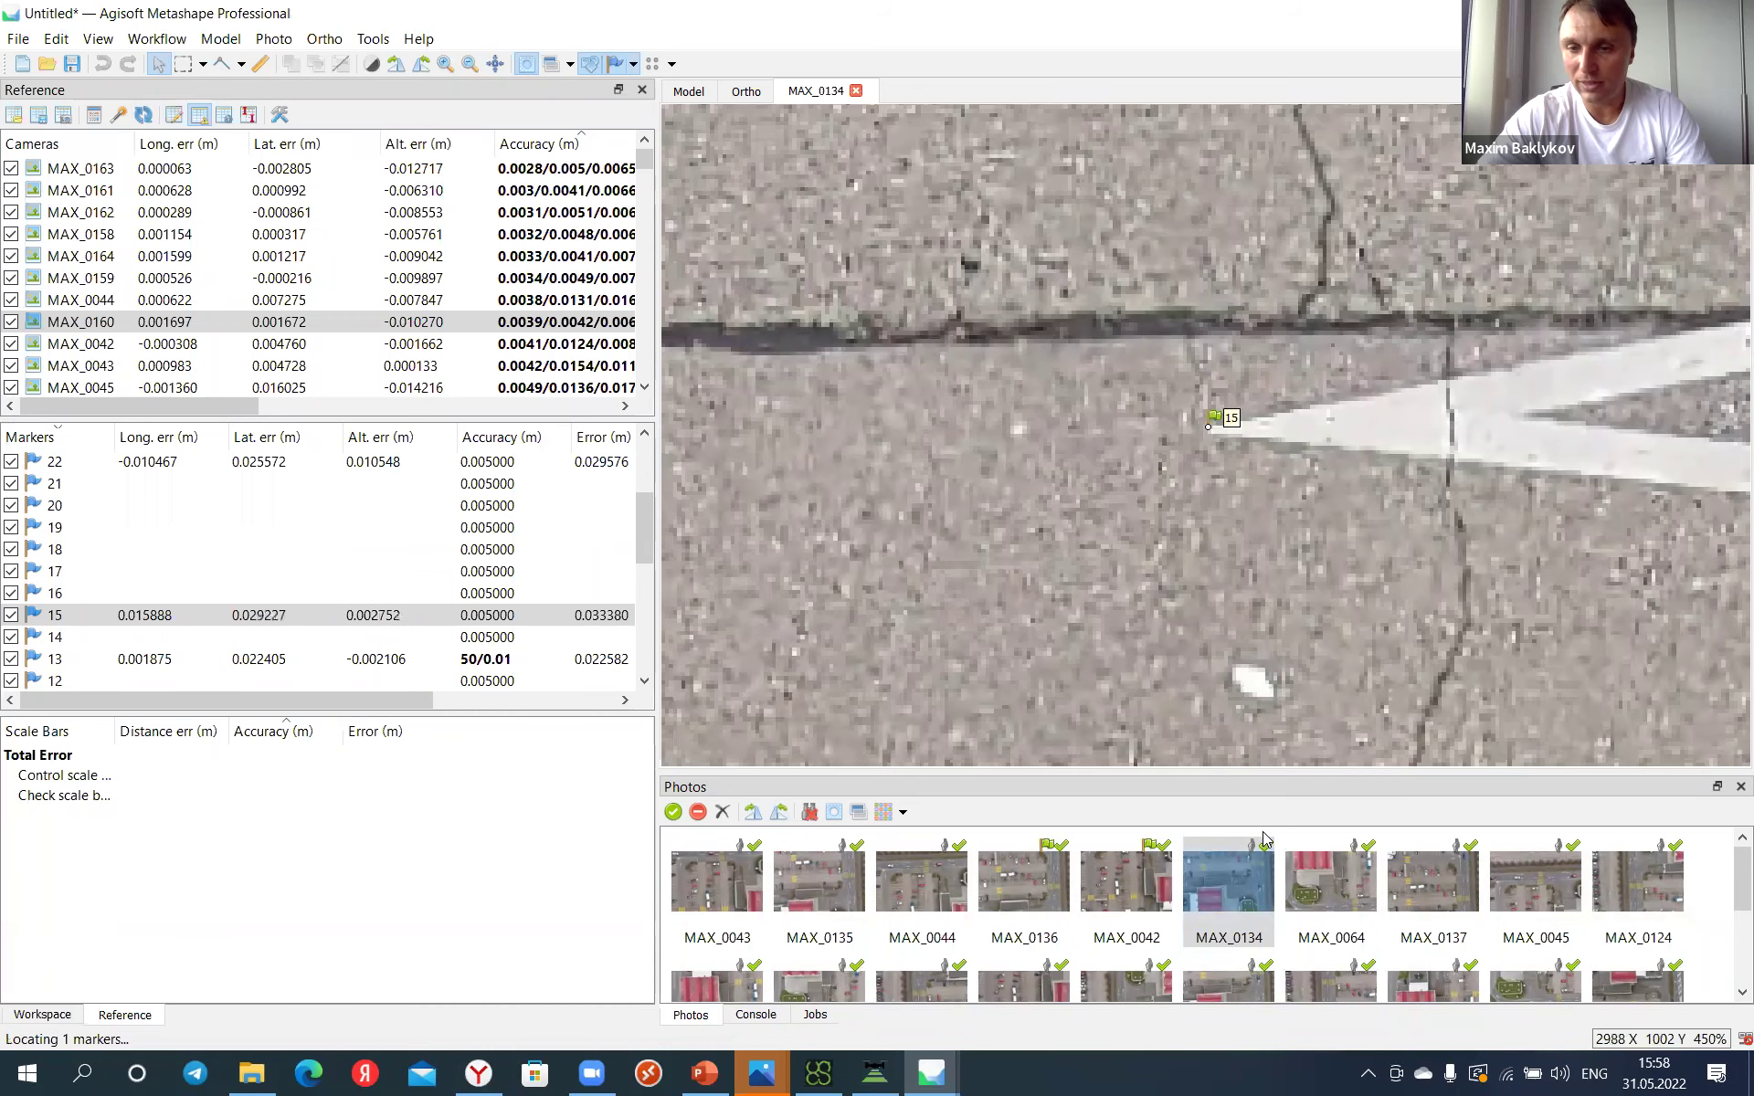
{"action": "double_click", "coordinate": [1299, 878]}
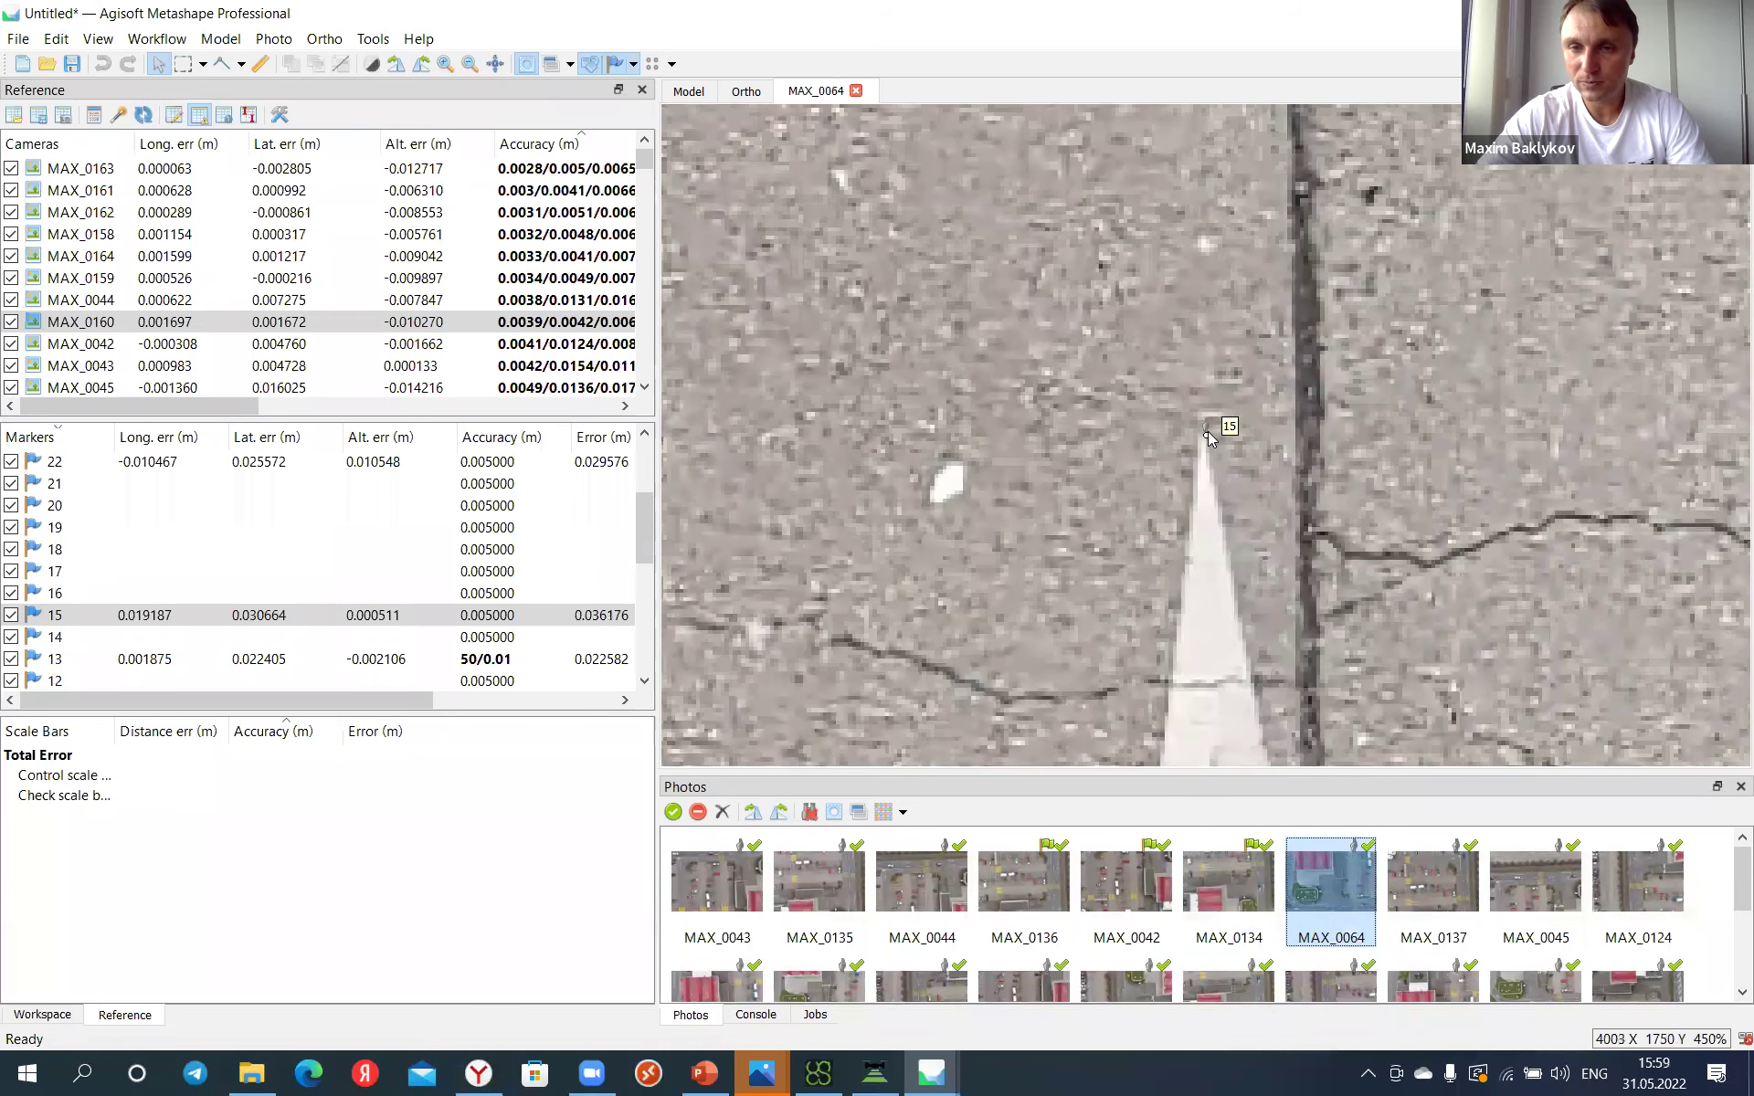
{"action": "left_click", "coordinate": [1204, 435]}
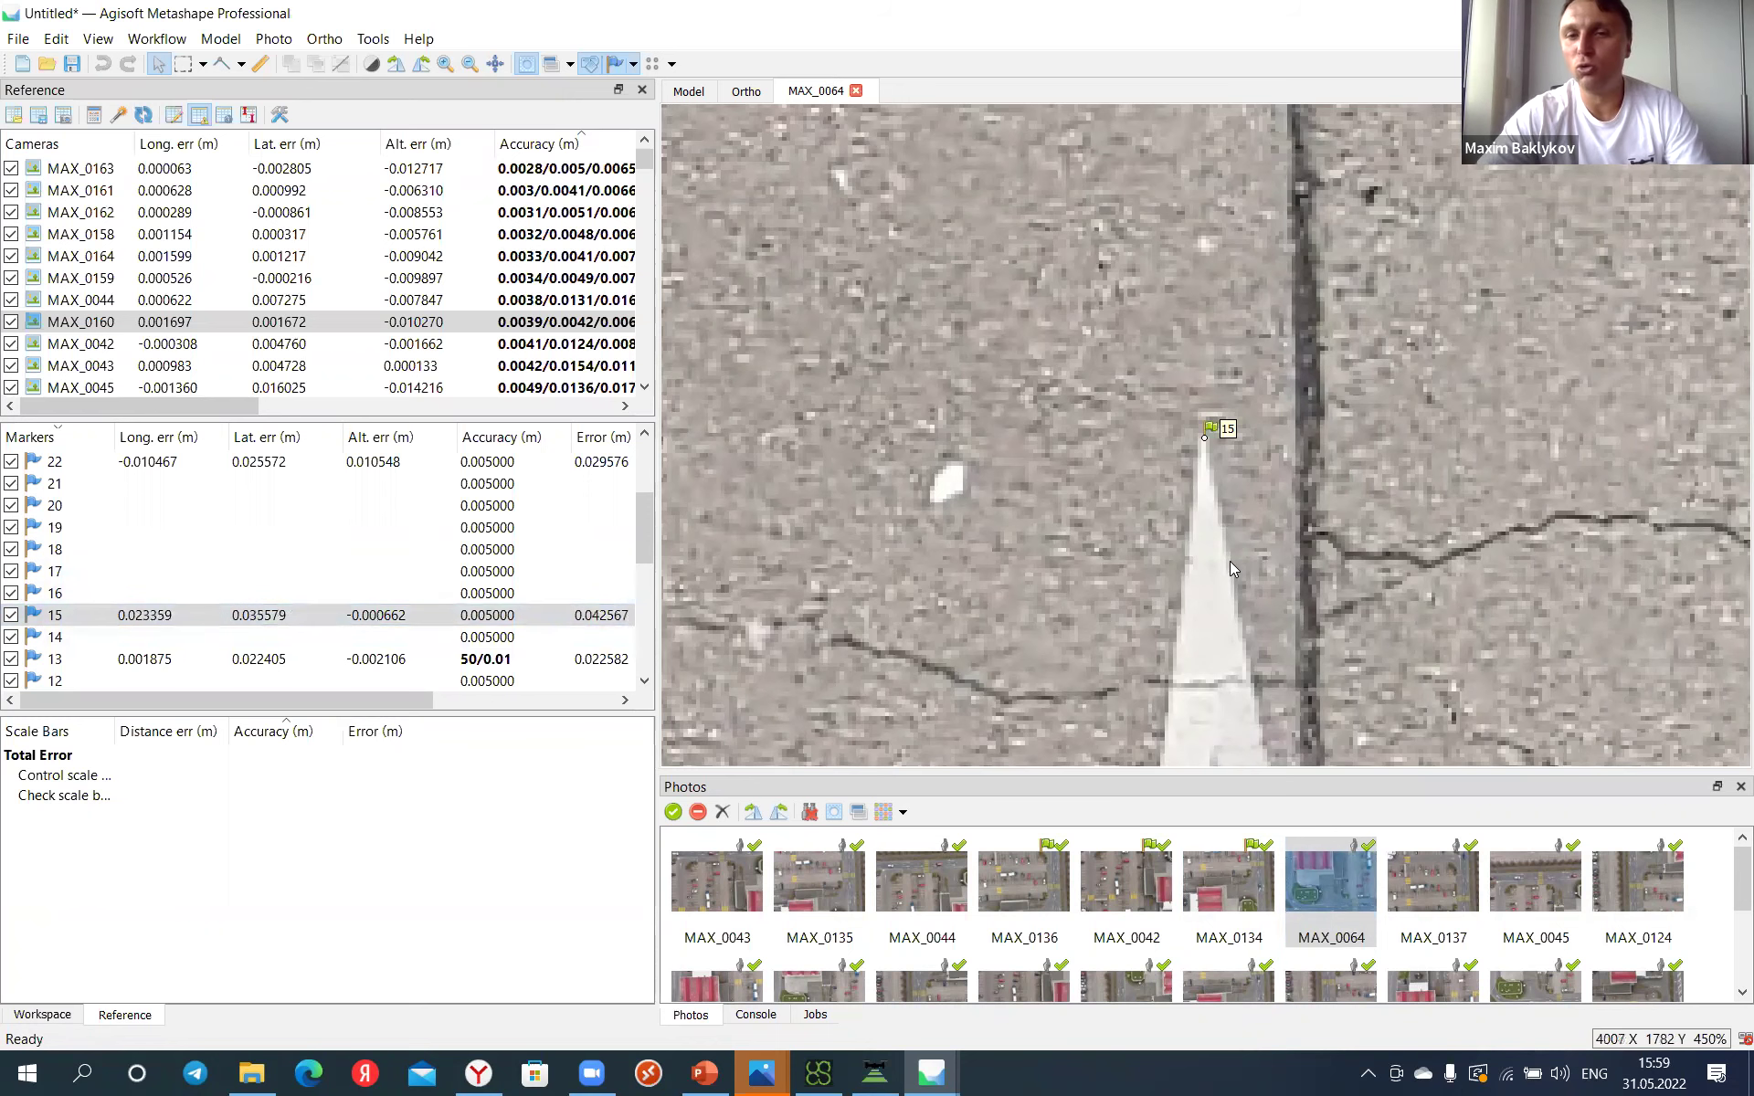
{"action": "scroll", "coordinate": [1230, 564], "scroll_direction": "down", "scroll_amount": 2}
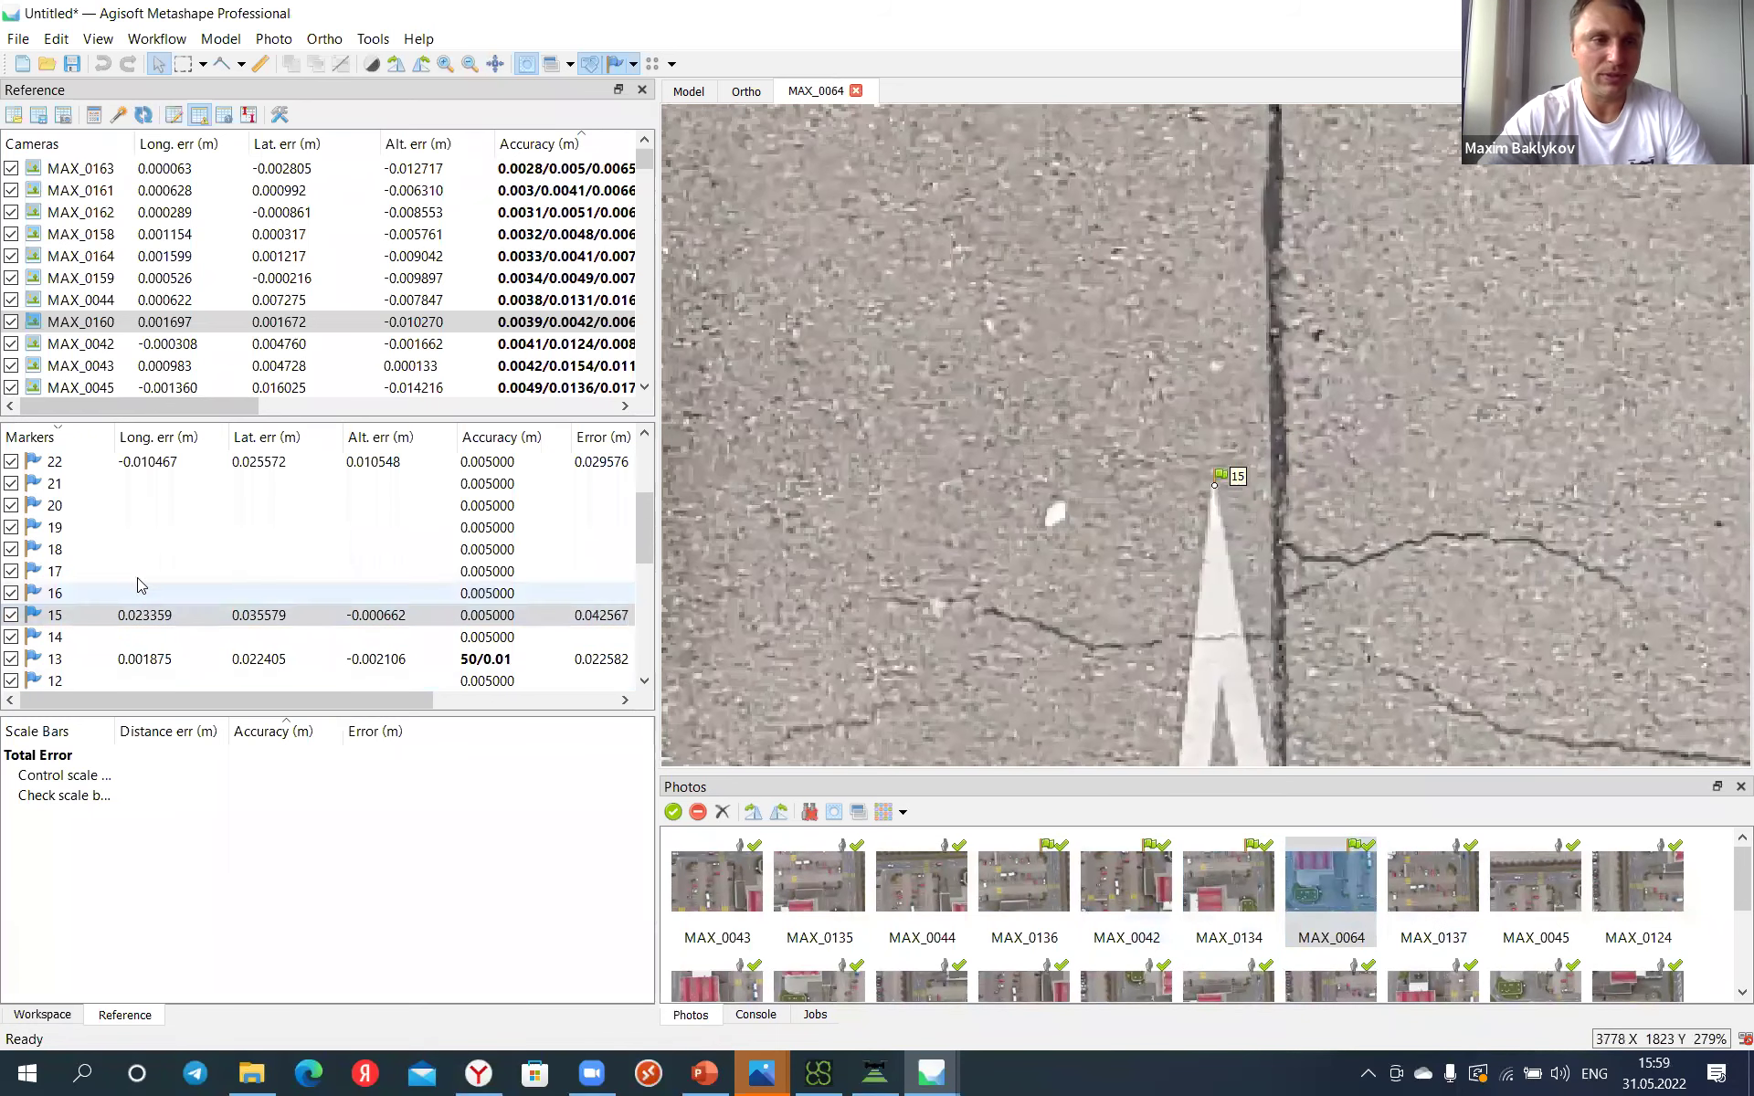
Step: Filter the photos by marker 18 and by marker 20 to check their image coverage
{"action": "right_click", "coordinate": [119, 549]}
{"action": "left_click", "coordinate": [279, 731]}
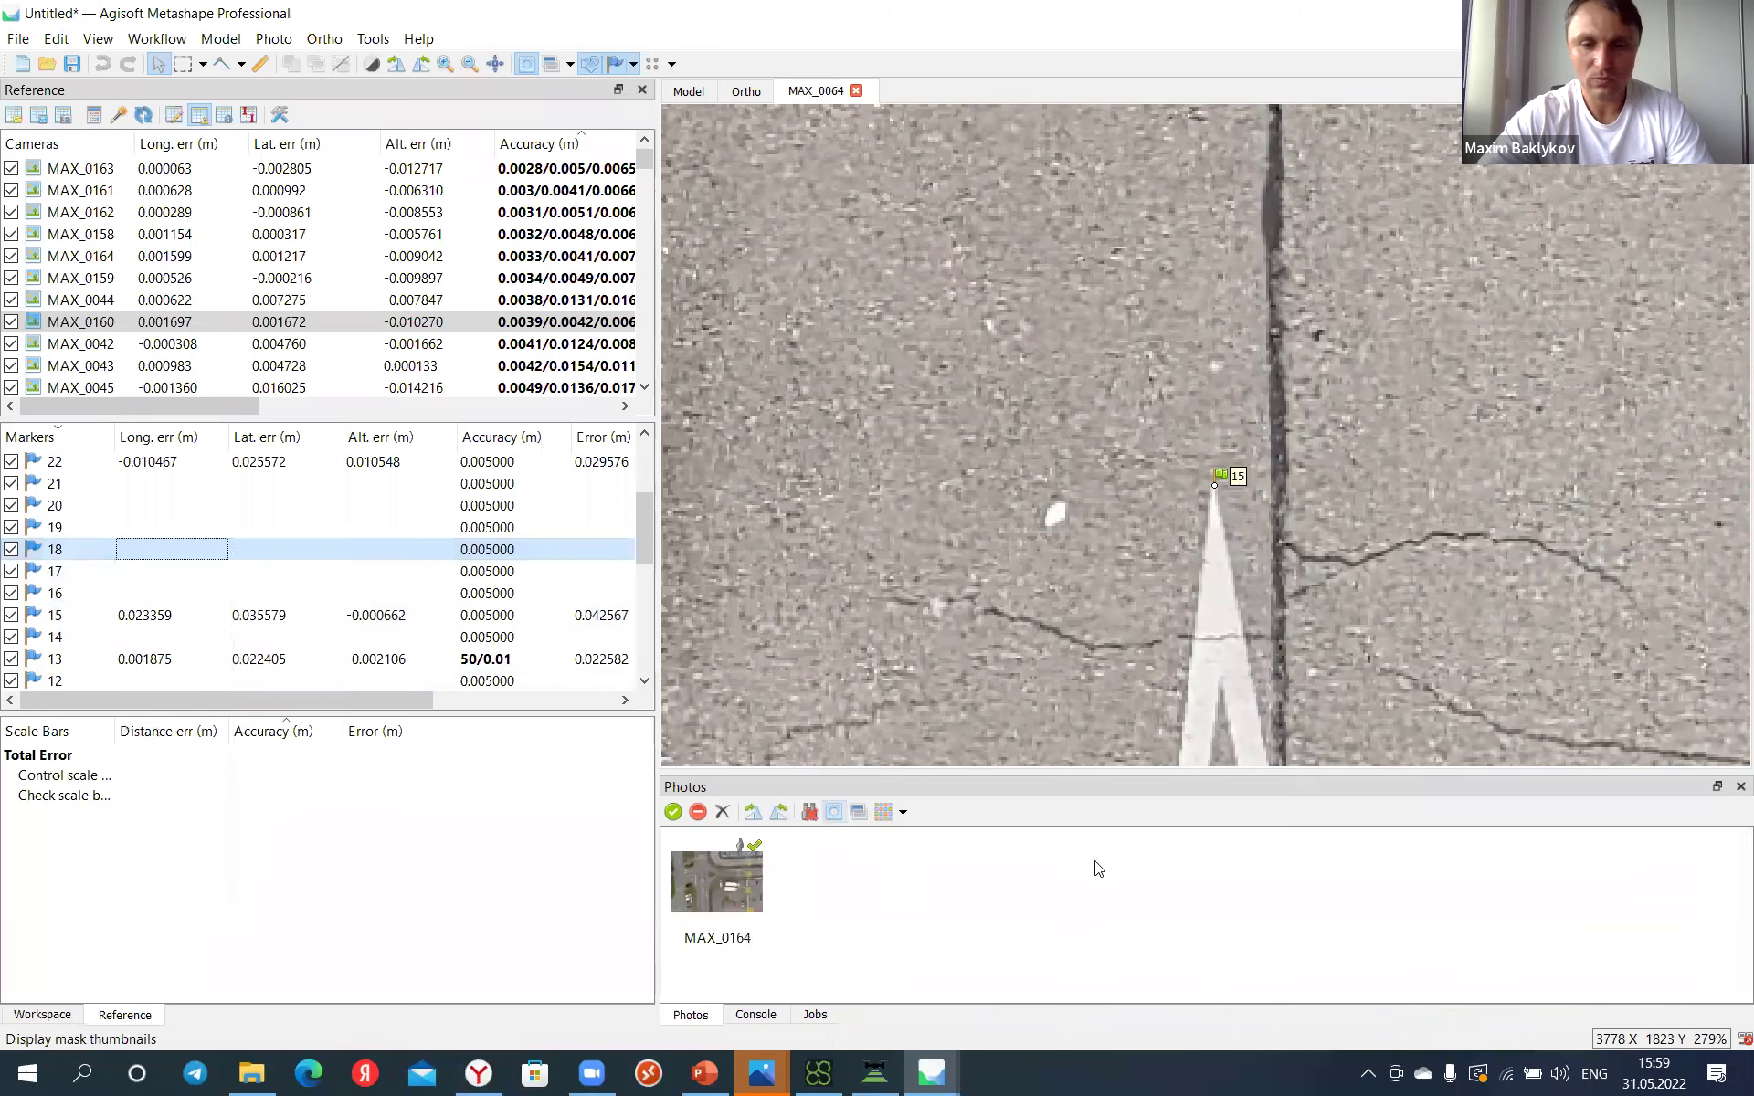
{"action": "right_click", "coordinate": [122, 505]}
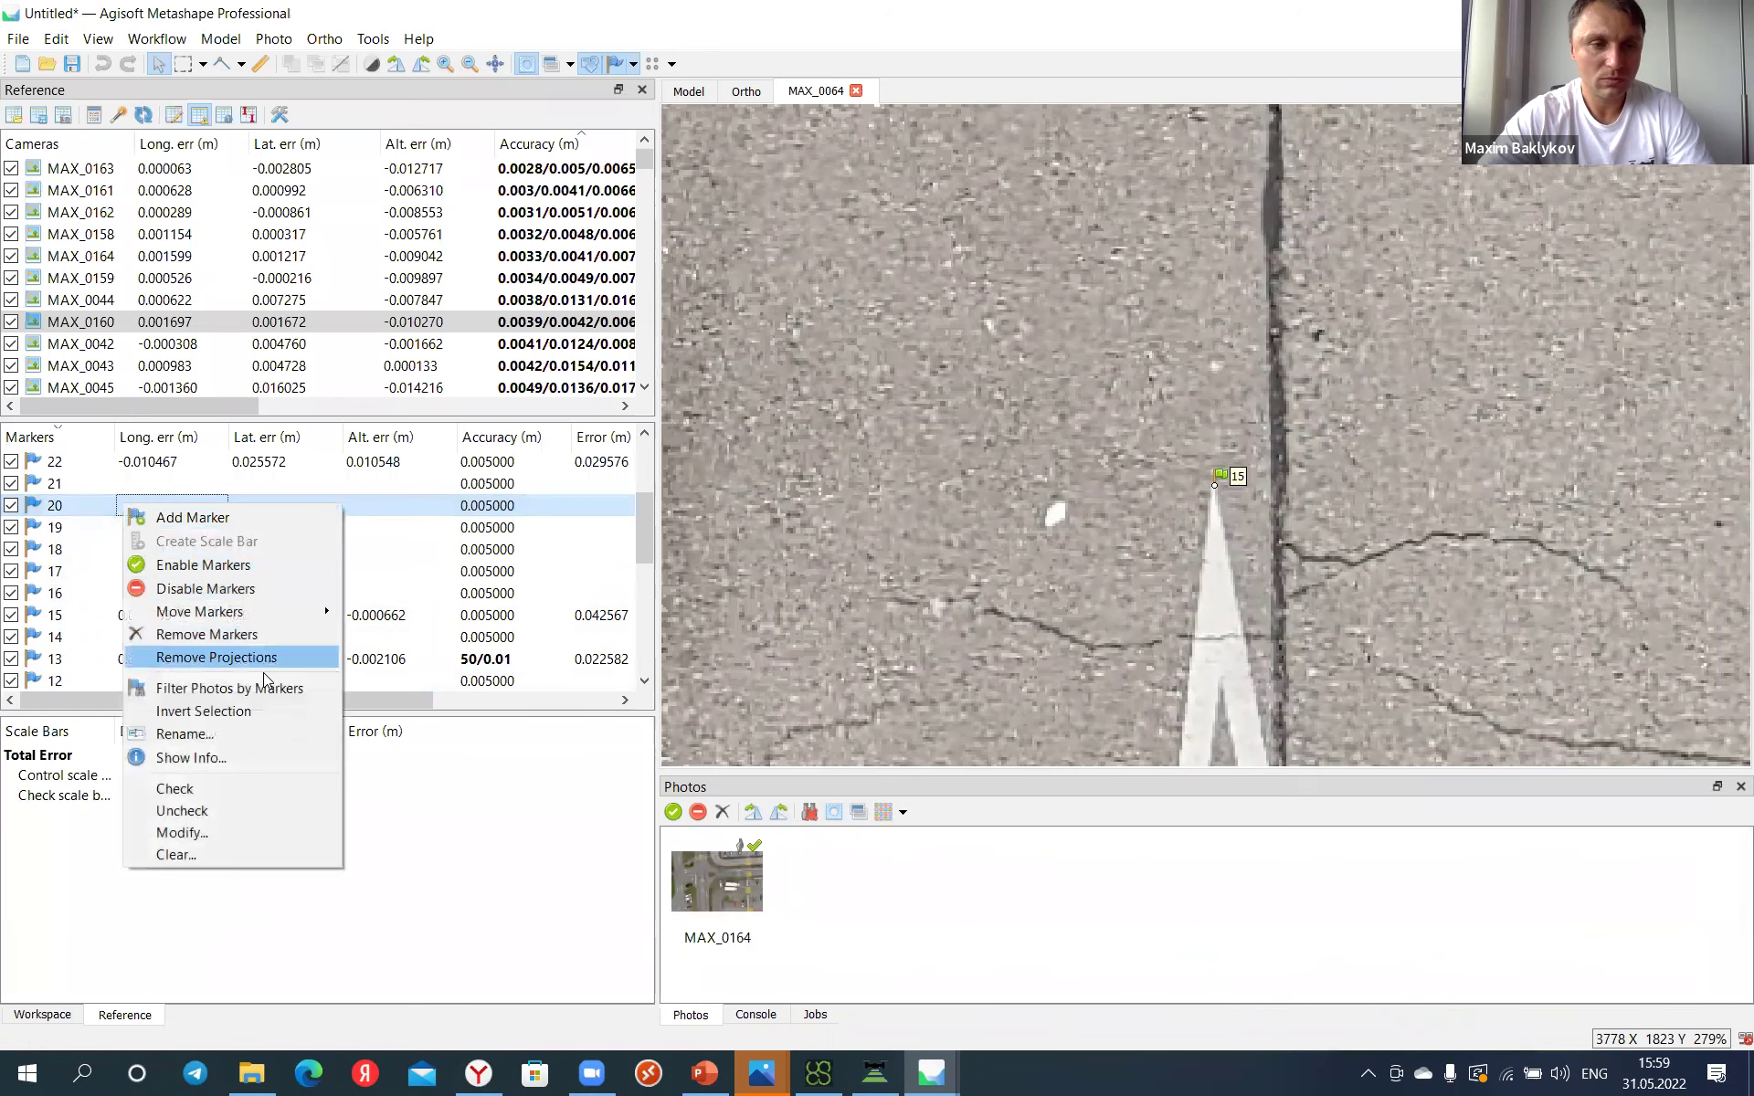
{"action": "left_click", "coordinate": [265, 688]}
Step: Filter the photos by marker 5 and open MAX_0093
{"action": "scroll", "coordinate": [258, 637], "scroll_direction": "down", "scroll_amount": 4}
{"action": "left_click", "coordinate": [167, 577]}
{"action": "right_click", "coordinate": [167, 580]}
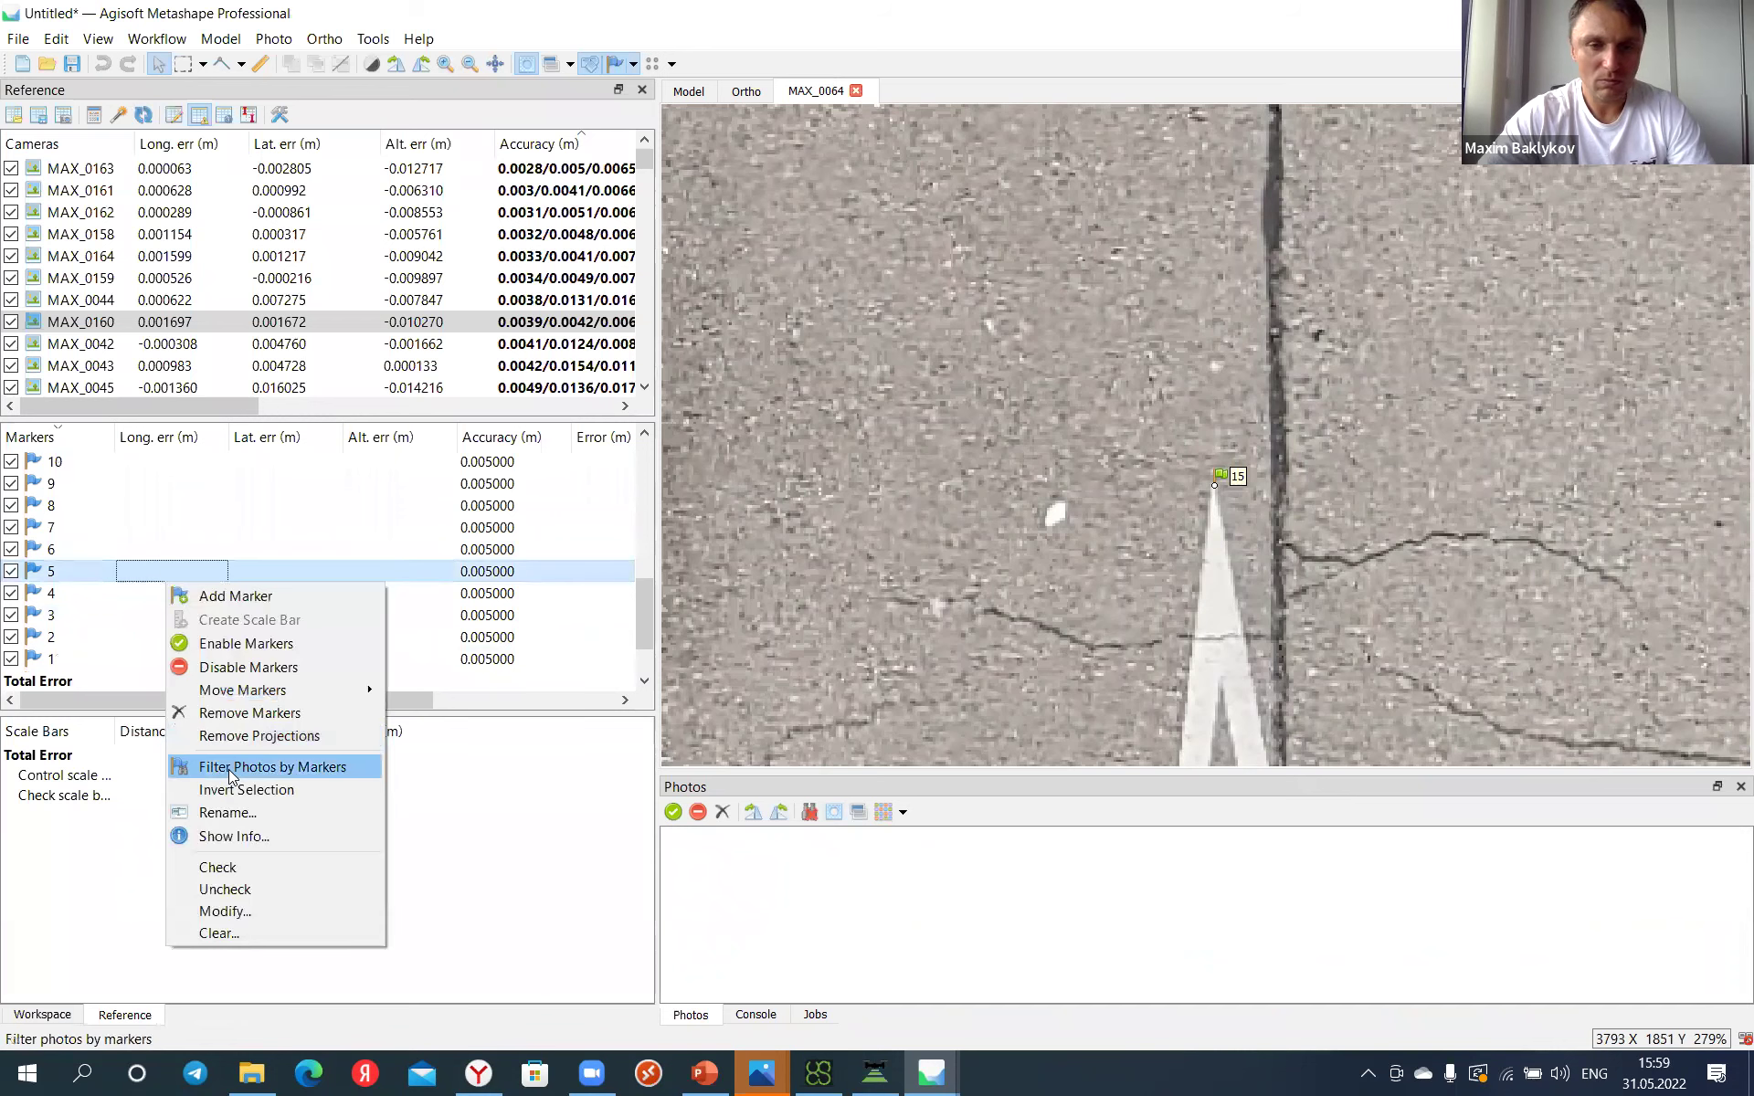
{"action": "left_click", "coordinate": [230, 768]}
{"action": "double_click", "coordinate": [1023, 879]}
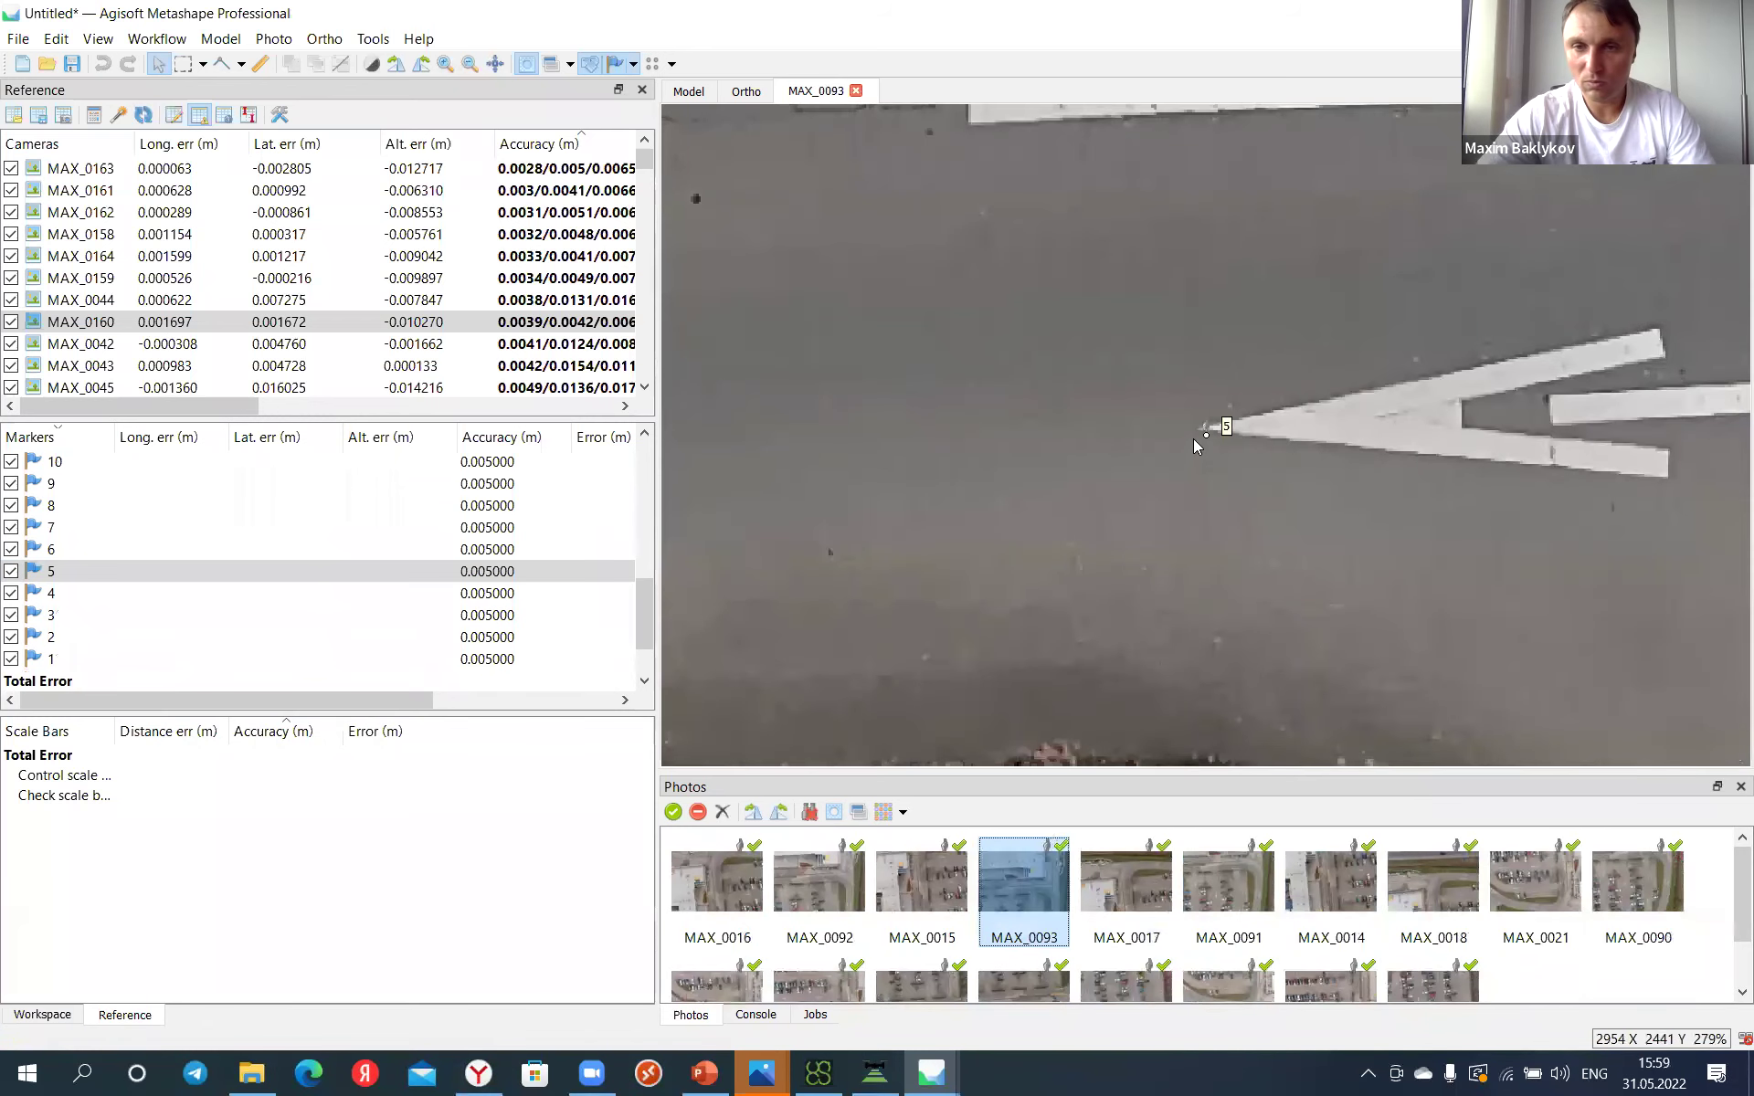
Step: Place marker 5 on the tip of the painted arrow in MAX_0093, MAX_0017 and MAX_0091
{"action": "scroll", "coordinate": [1193, 439], "scroll_direction": "up", "scroll_amount": 3}
{"action": "left_click_drag", "start_coordinate": [1218, 430], "coordinate": [1208, 414]}
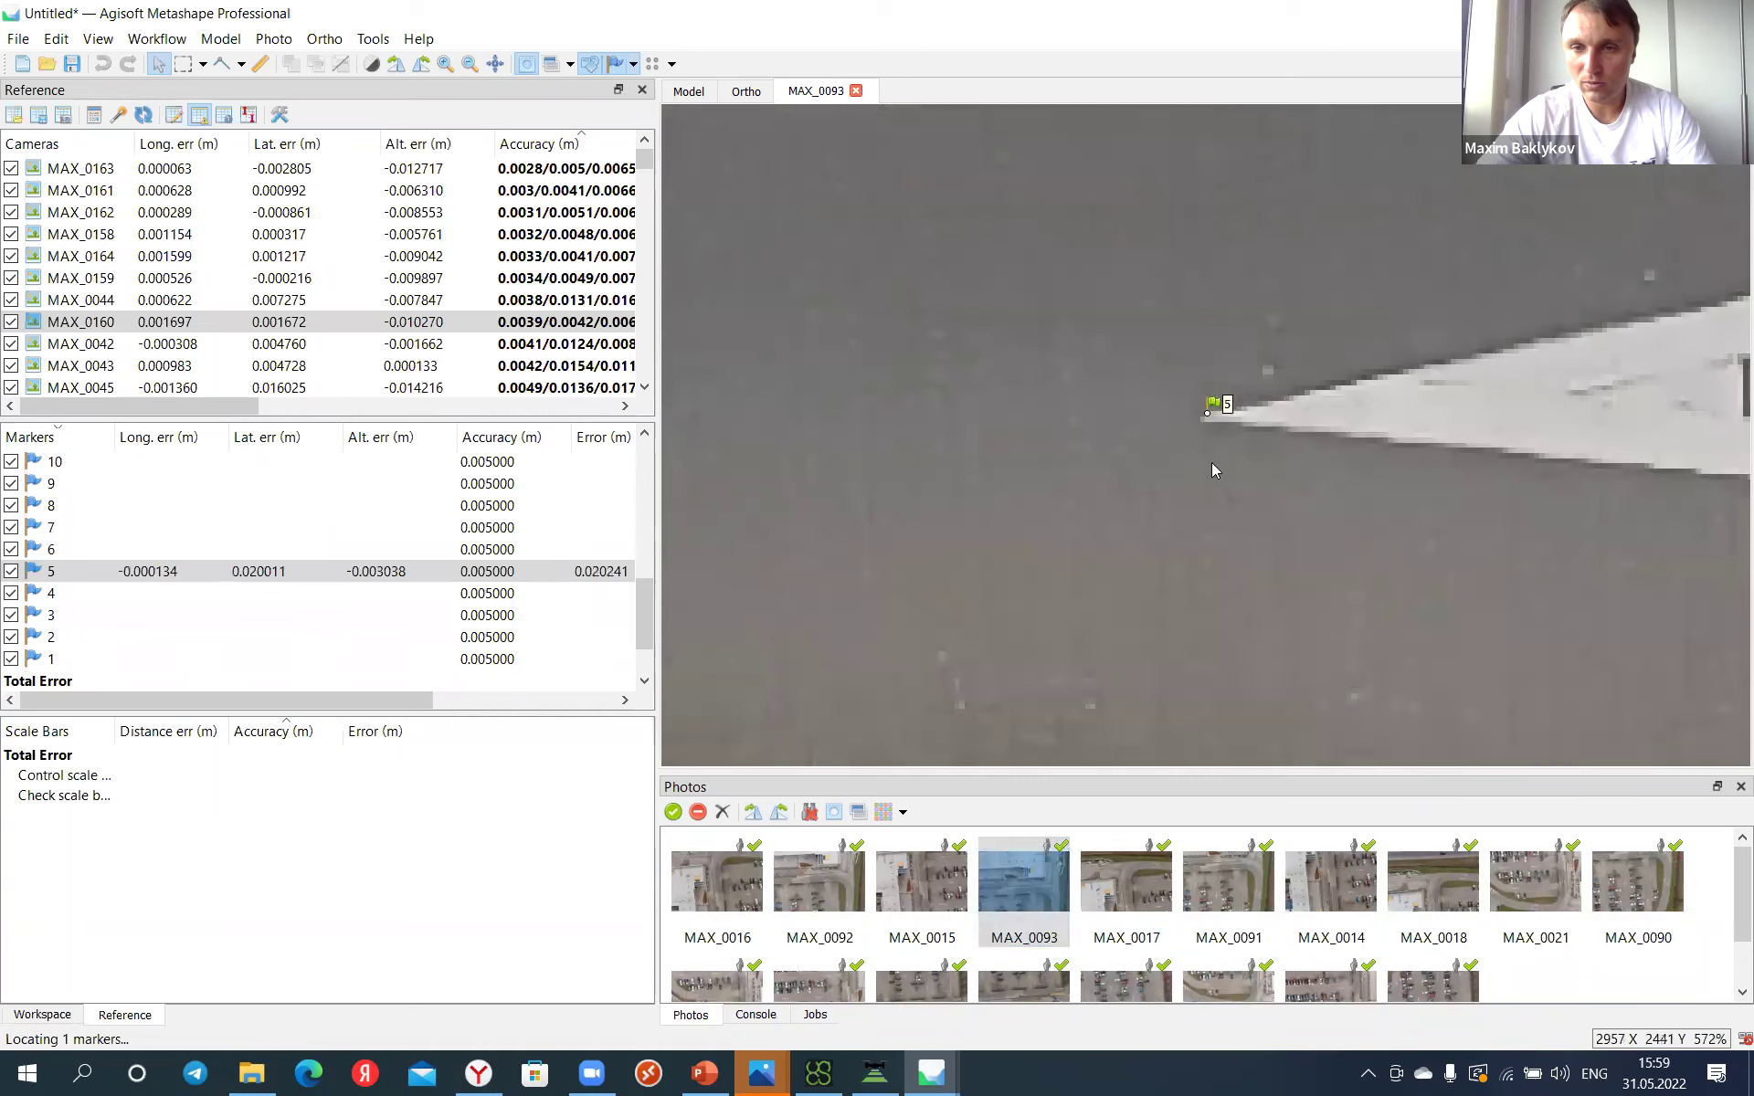
{"action": "key", "text": "Page_Down"}
{"action": "left_click", "coordinate": [1209, 453]}
{"action": "left_click_drag", "start_coordinate": [1204, 454], "coordinate": [1214, 460]}
{"action": "key", "text": "Page_Down"}
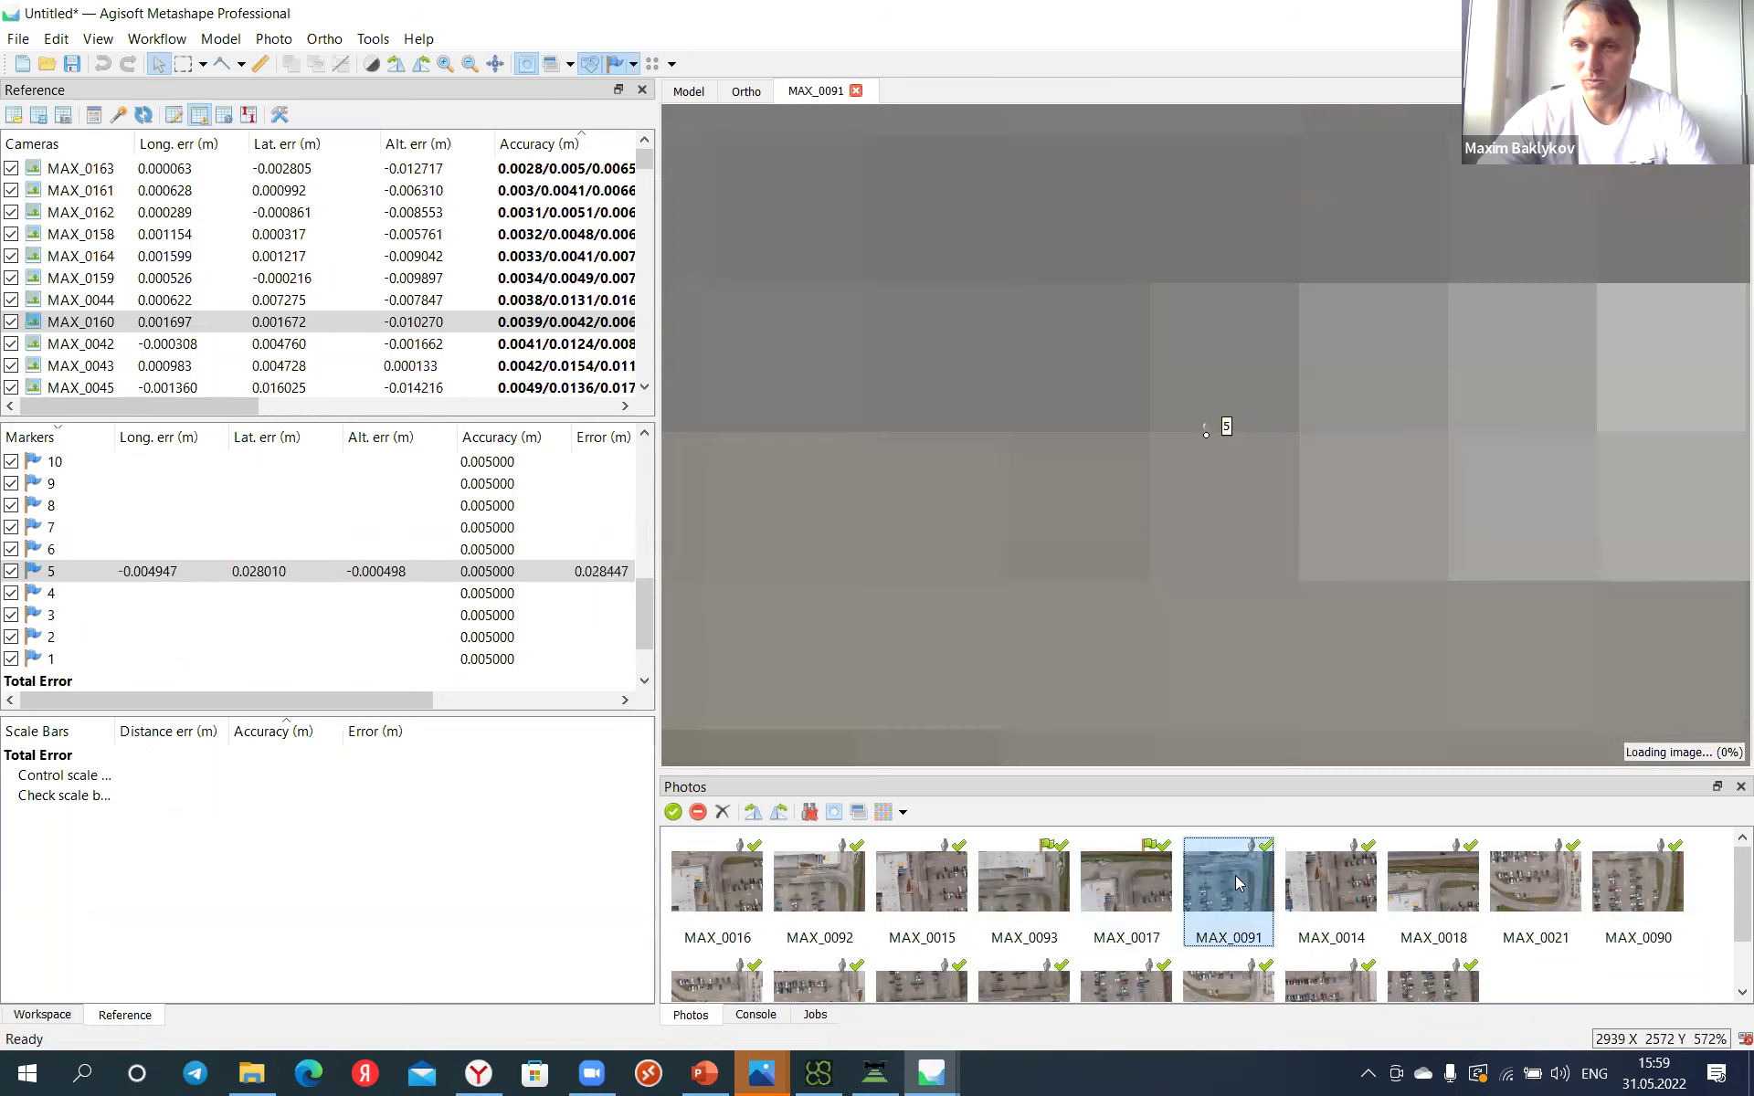
{"action": "left_click_drag", "start_coordinate": [1206, 437], "coordinate": [1209, 438]}
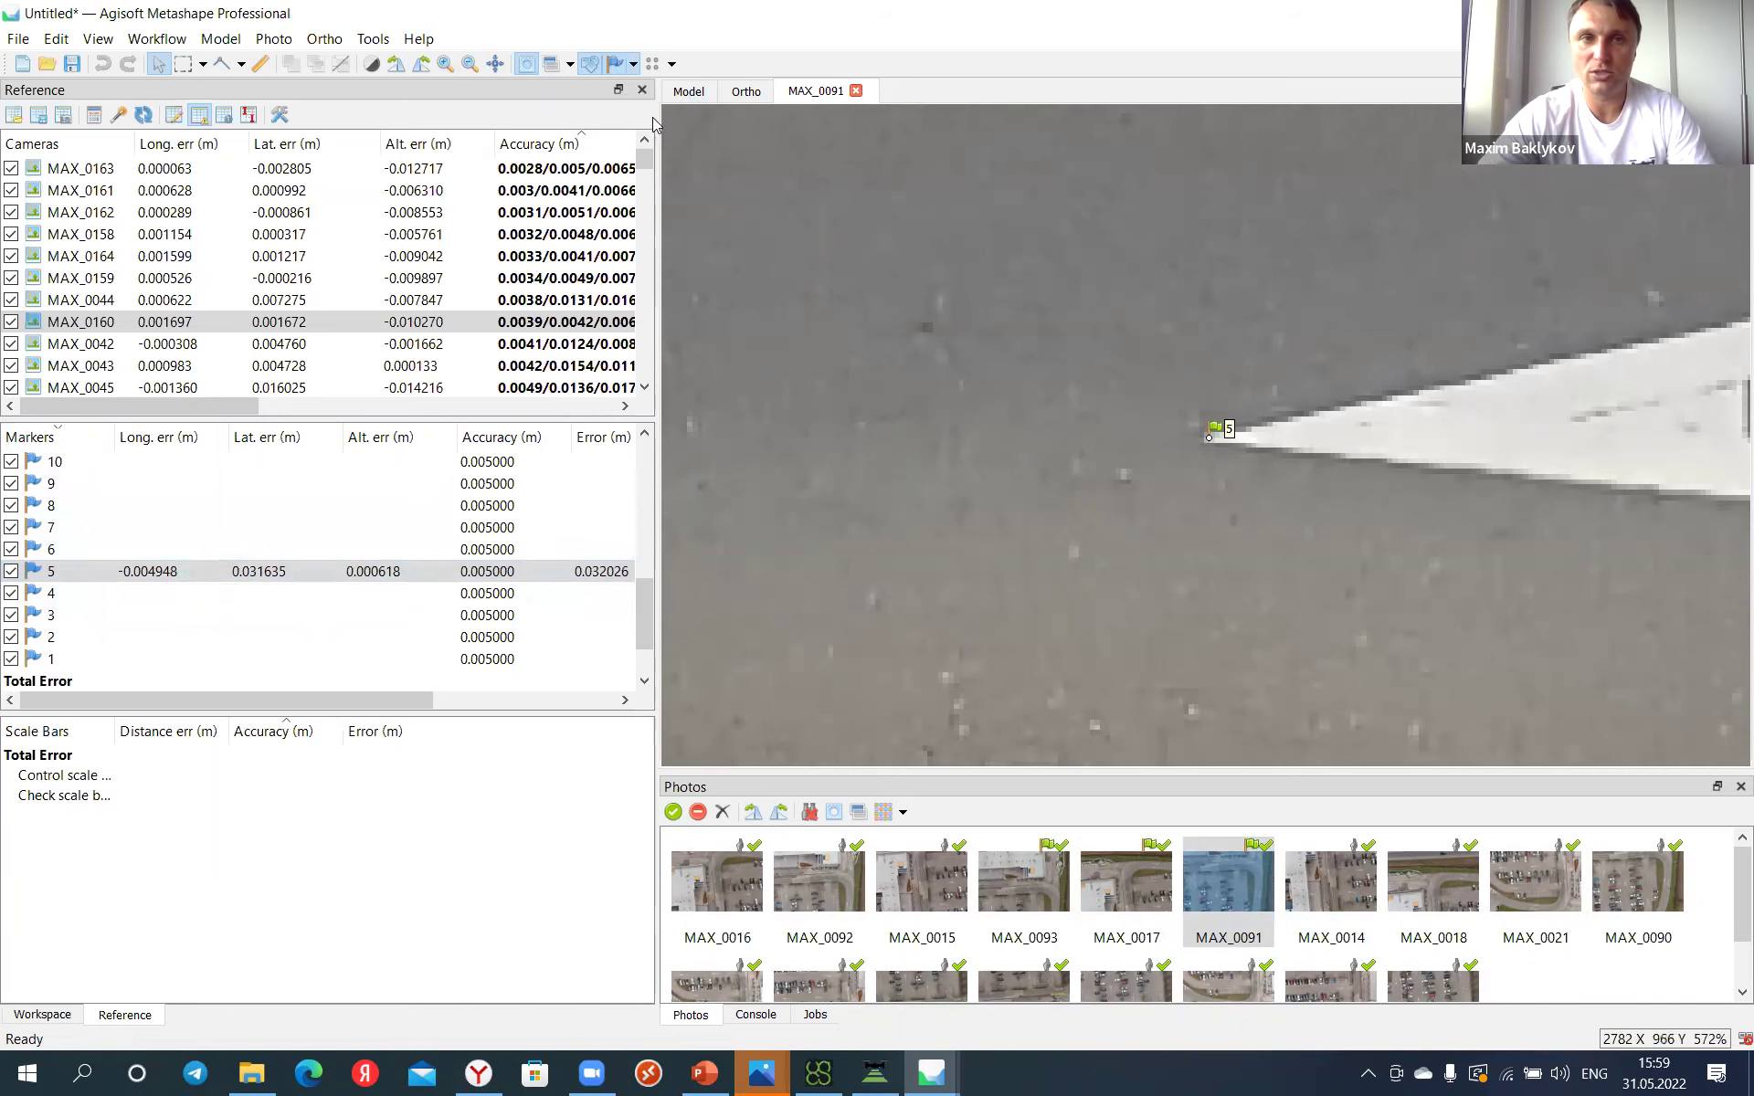
Step: Return to the 3D model and examine how the markers are distributed over the parking lot
{"action": "left_click", "coordinate": [688, 91]}
{"action": "left_click_drag", "start_coordinate": [1058, 457], "coordinate": [1220, 470]}
{"action": "scroll", "coordinate": [1219, 470], "scroll_direction": "up", "scroll_amount": 10}
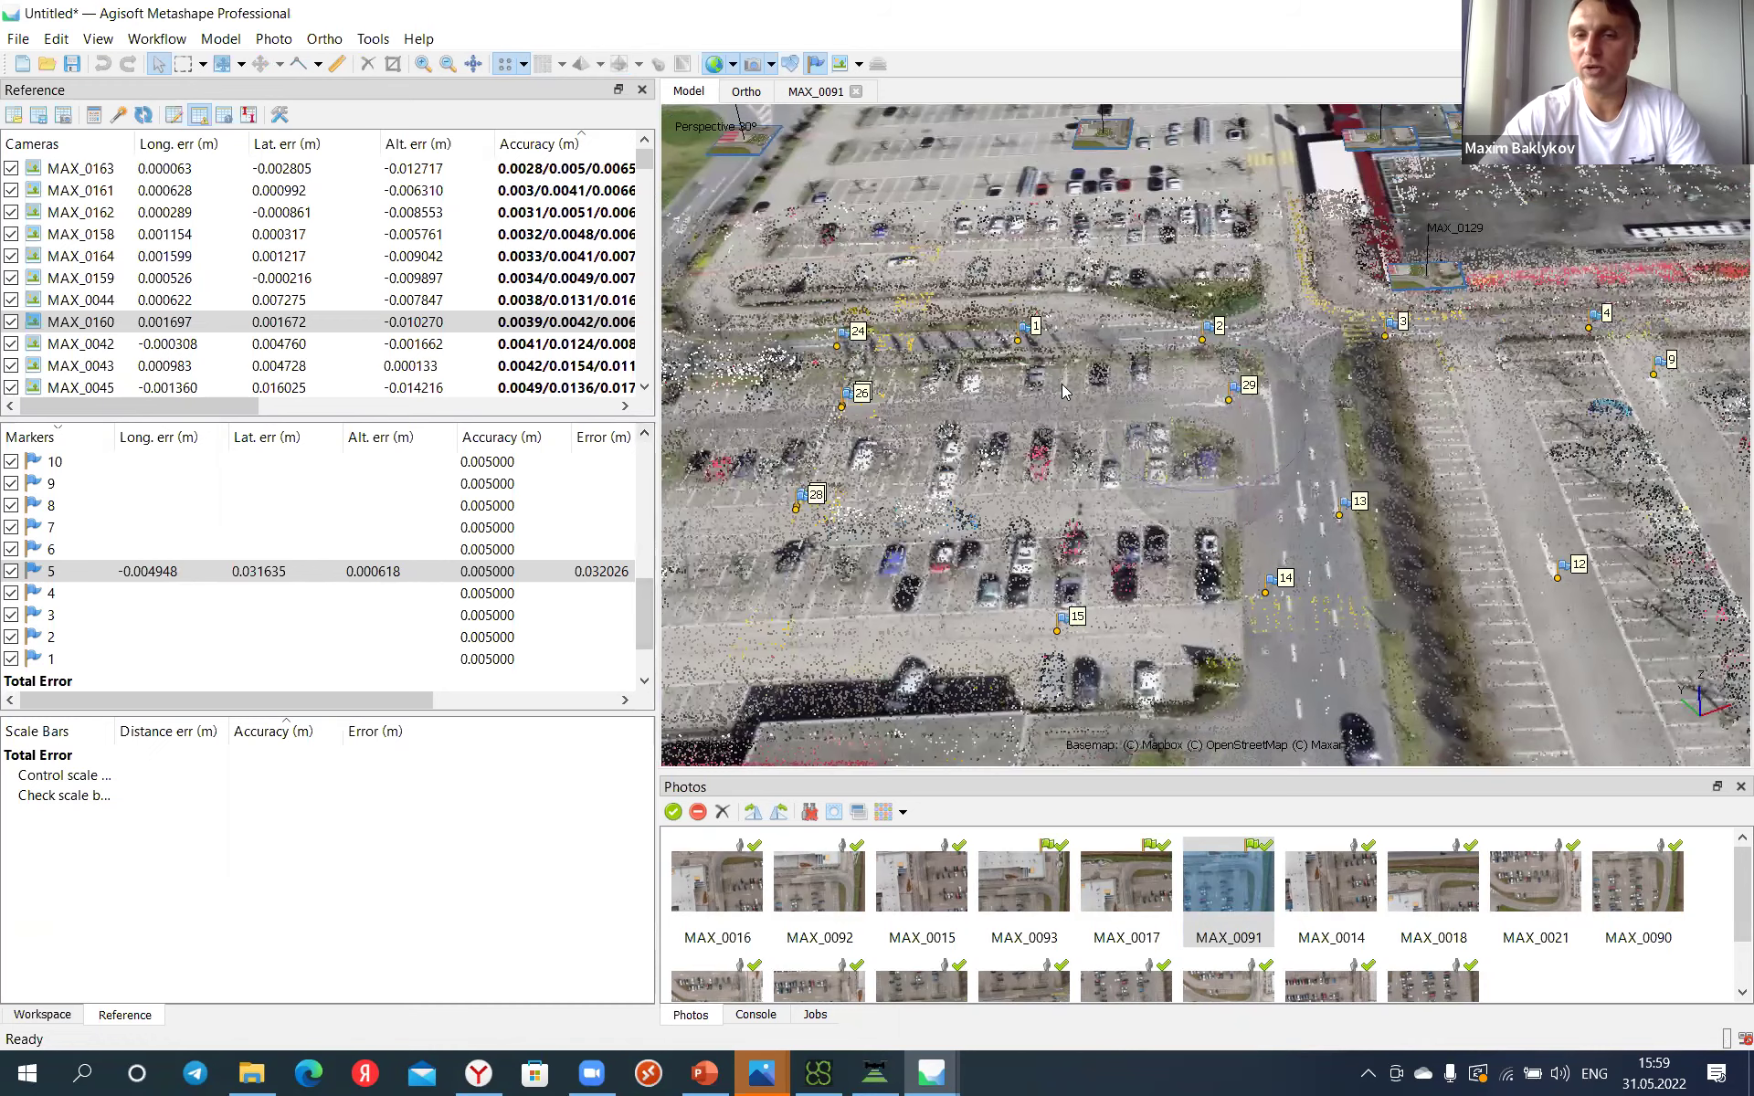
{"action": "left_click_drag", "start_coordinate": [1248, 433], "coordinate": [1238, 379]}
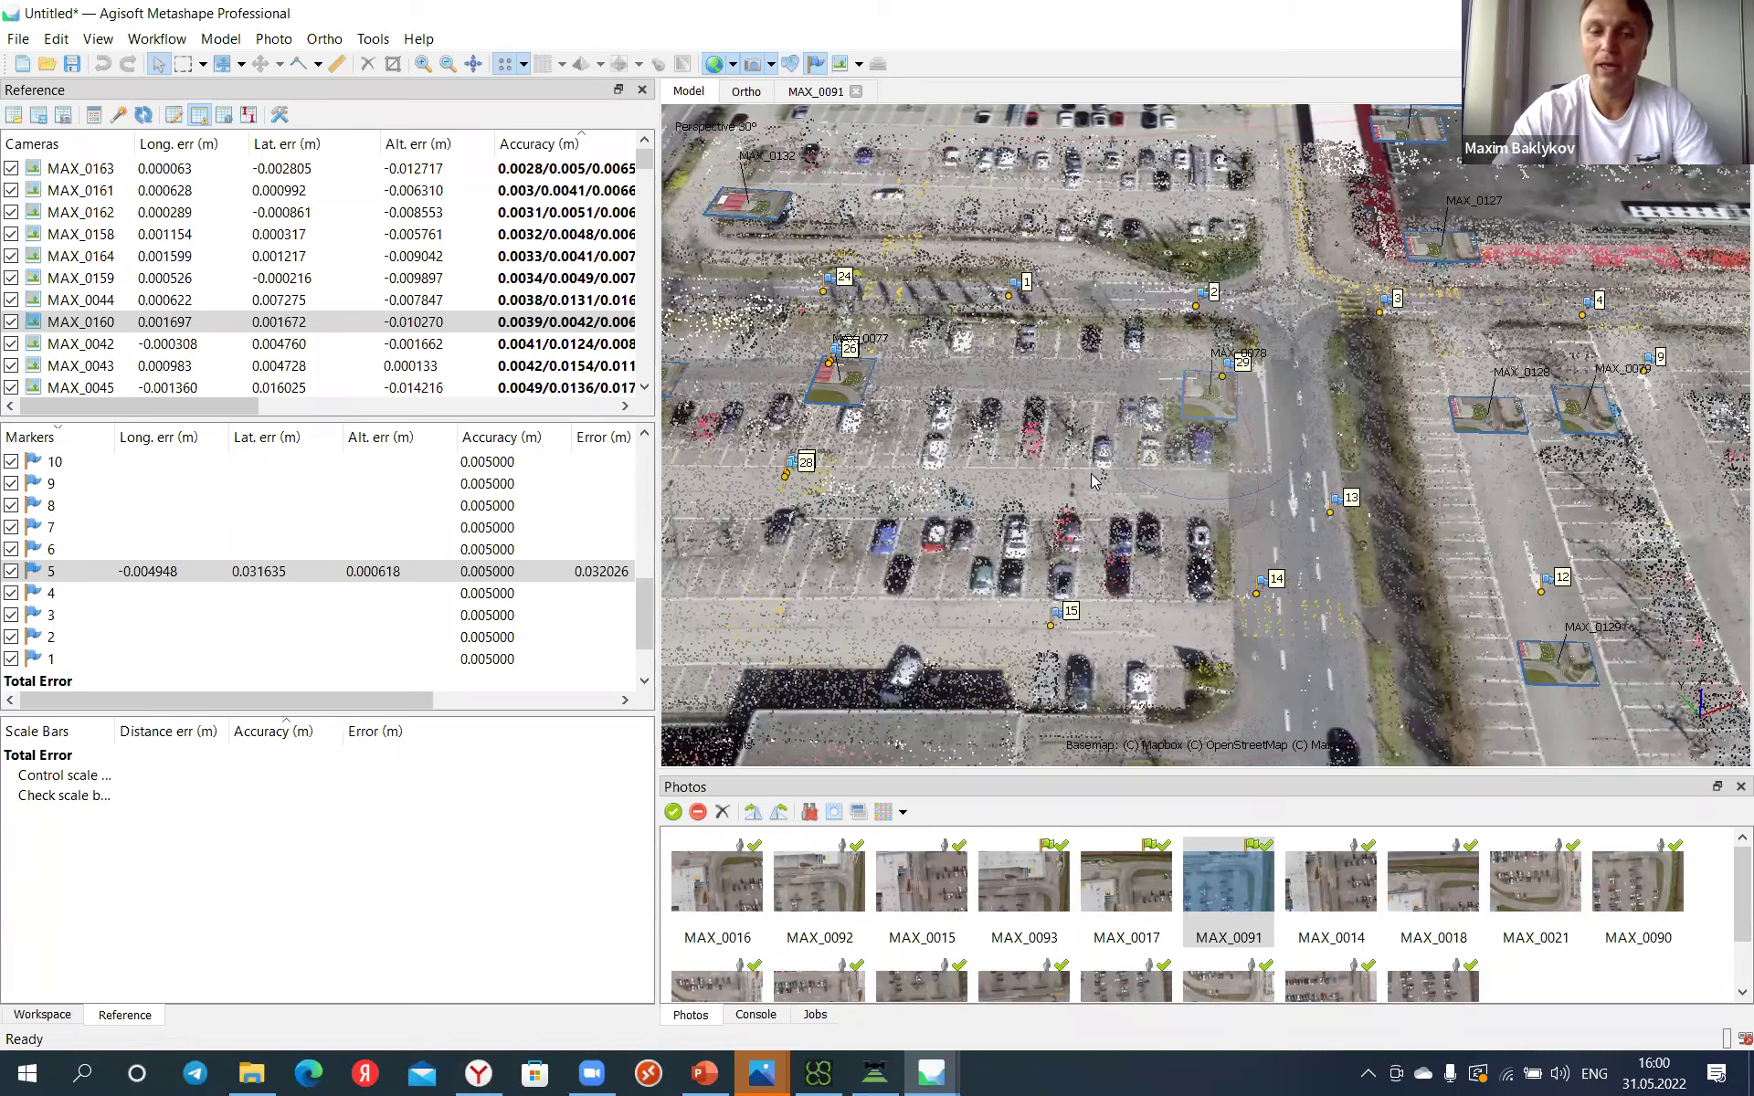
Step: Switch to the PPK Post Processing application, view the RTK Post Processing page, and return to the PPK settings and flight map
{"action": "left_click", "coordinate": [864, 1074]}
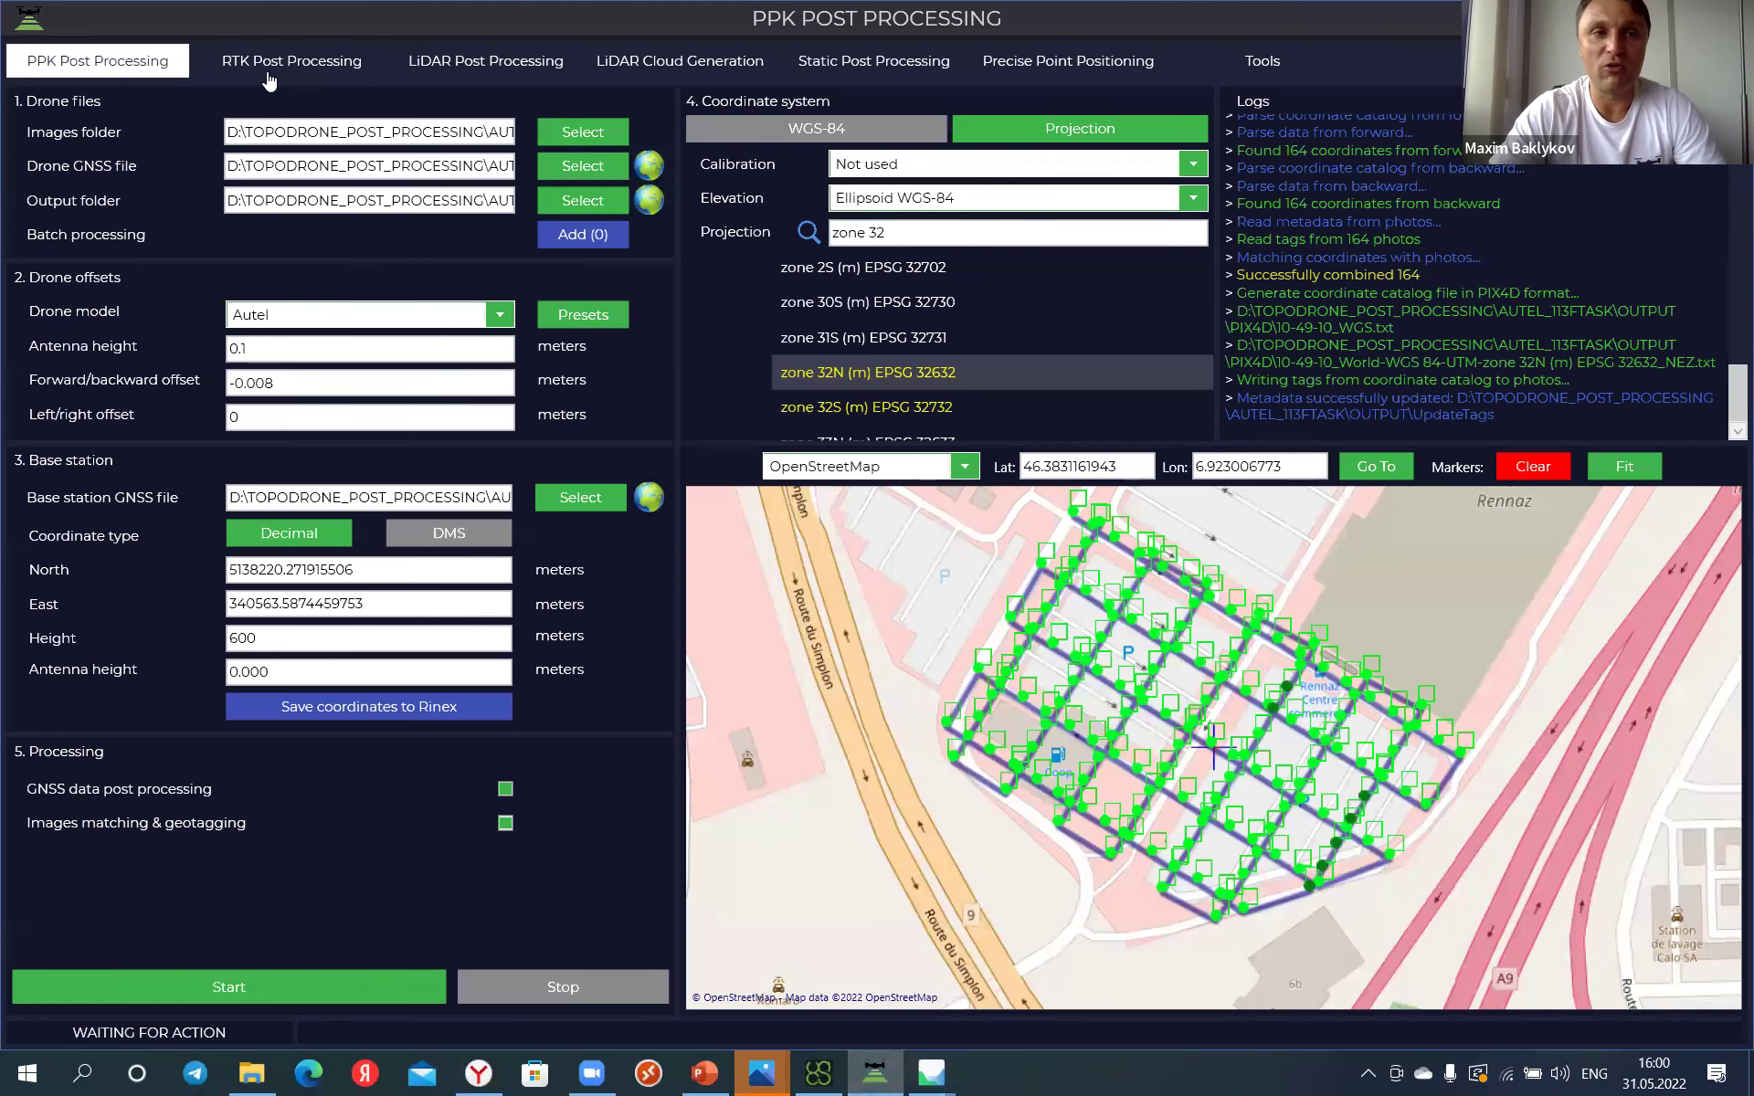
{"action": "left_click", "coordinate": [303, 62]}
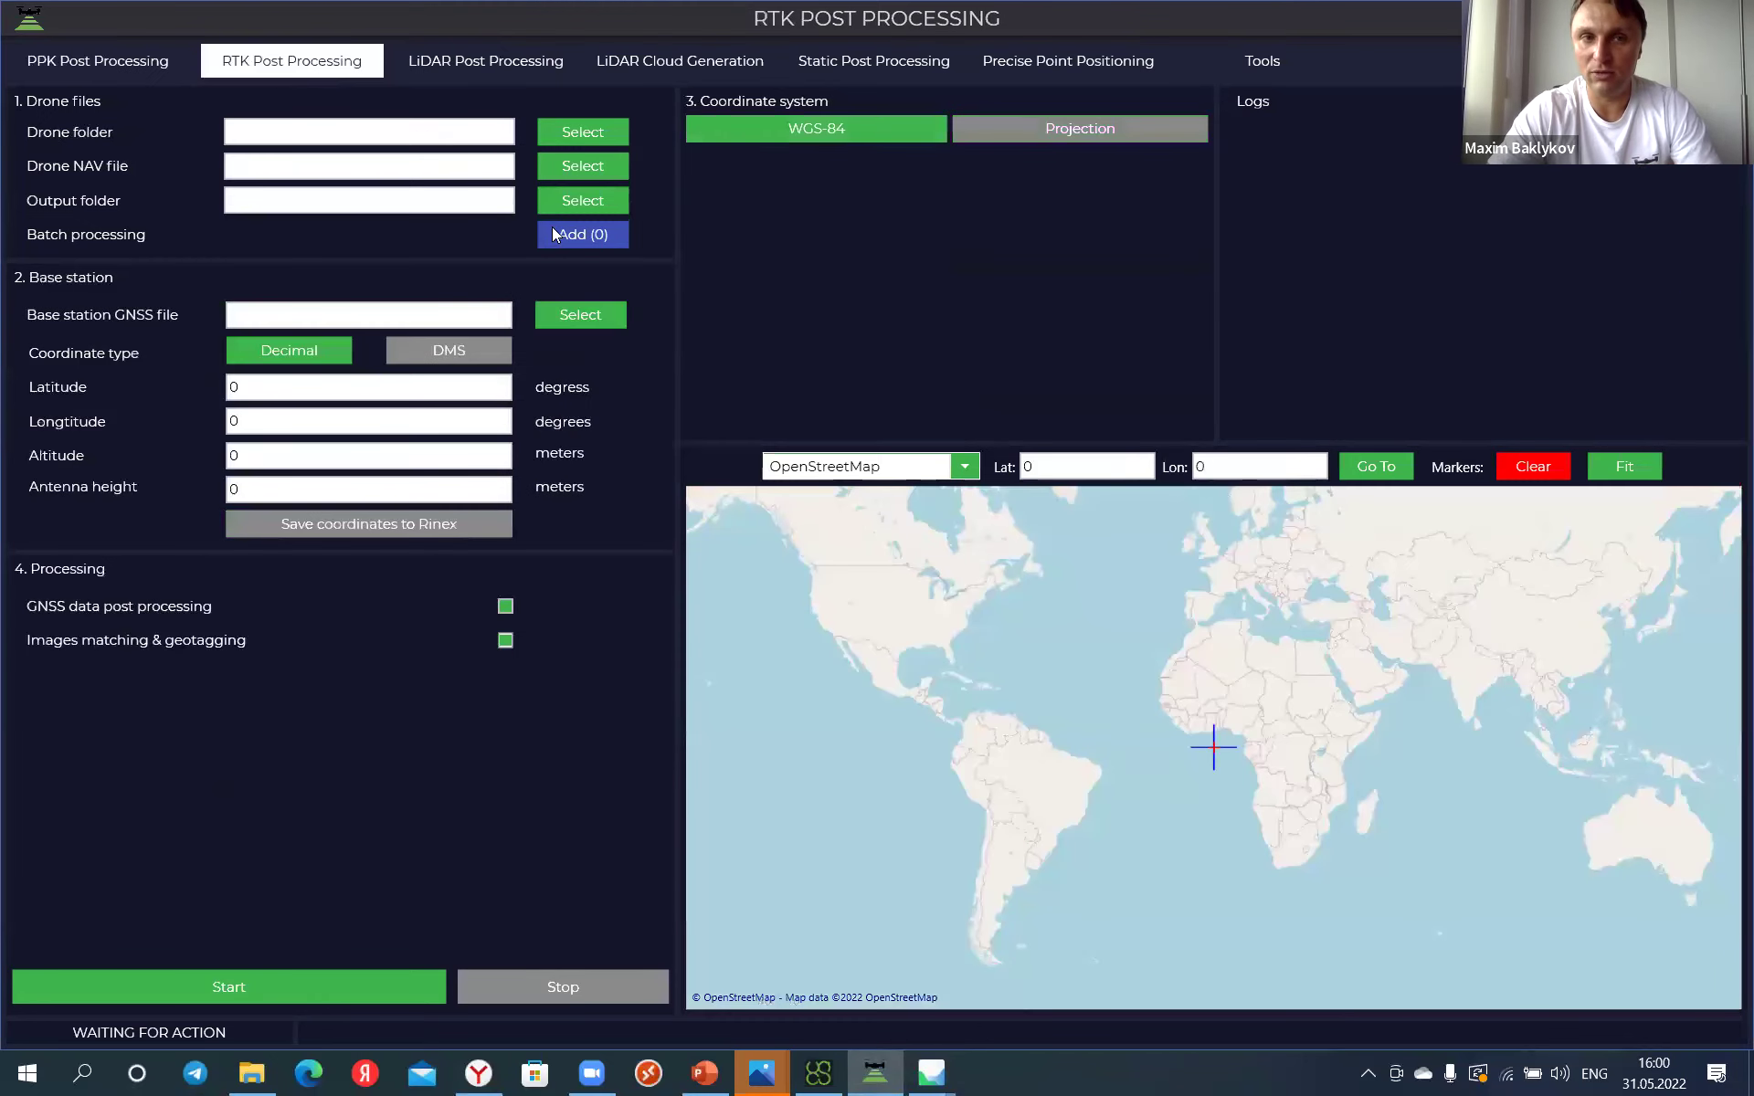
{"action": "left_click", "coordinate": [102, 60]}
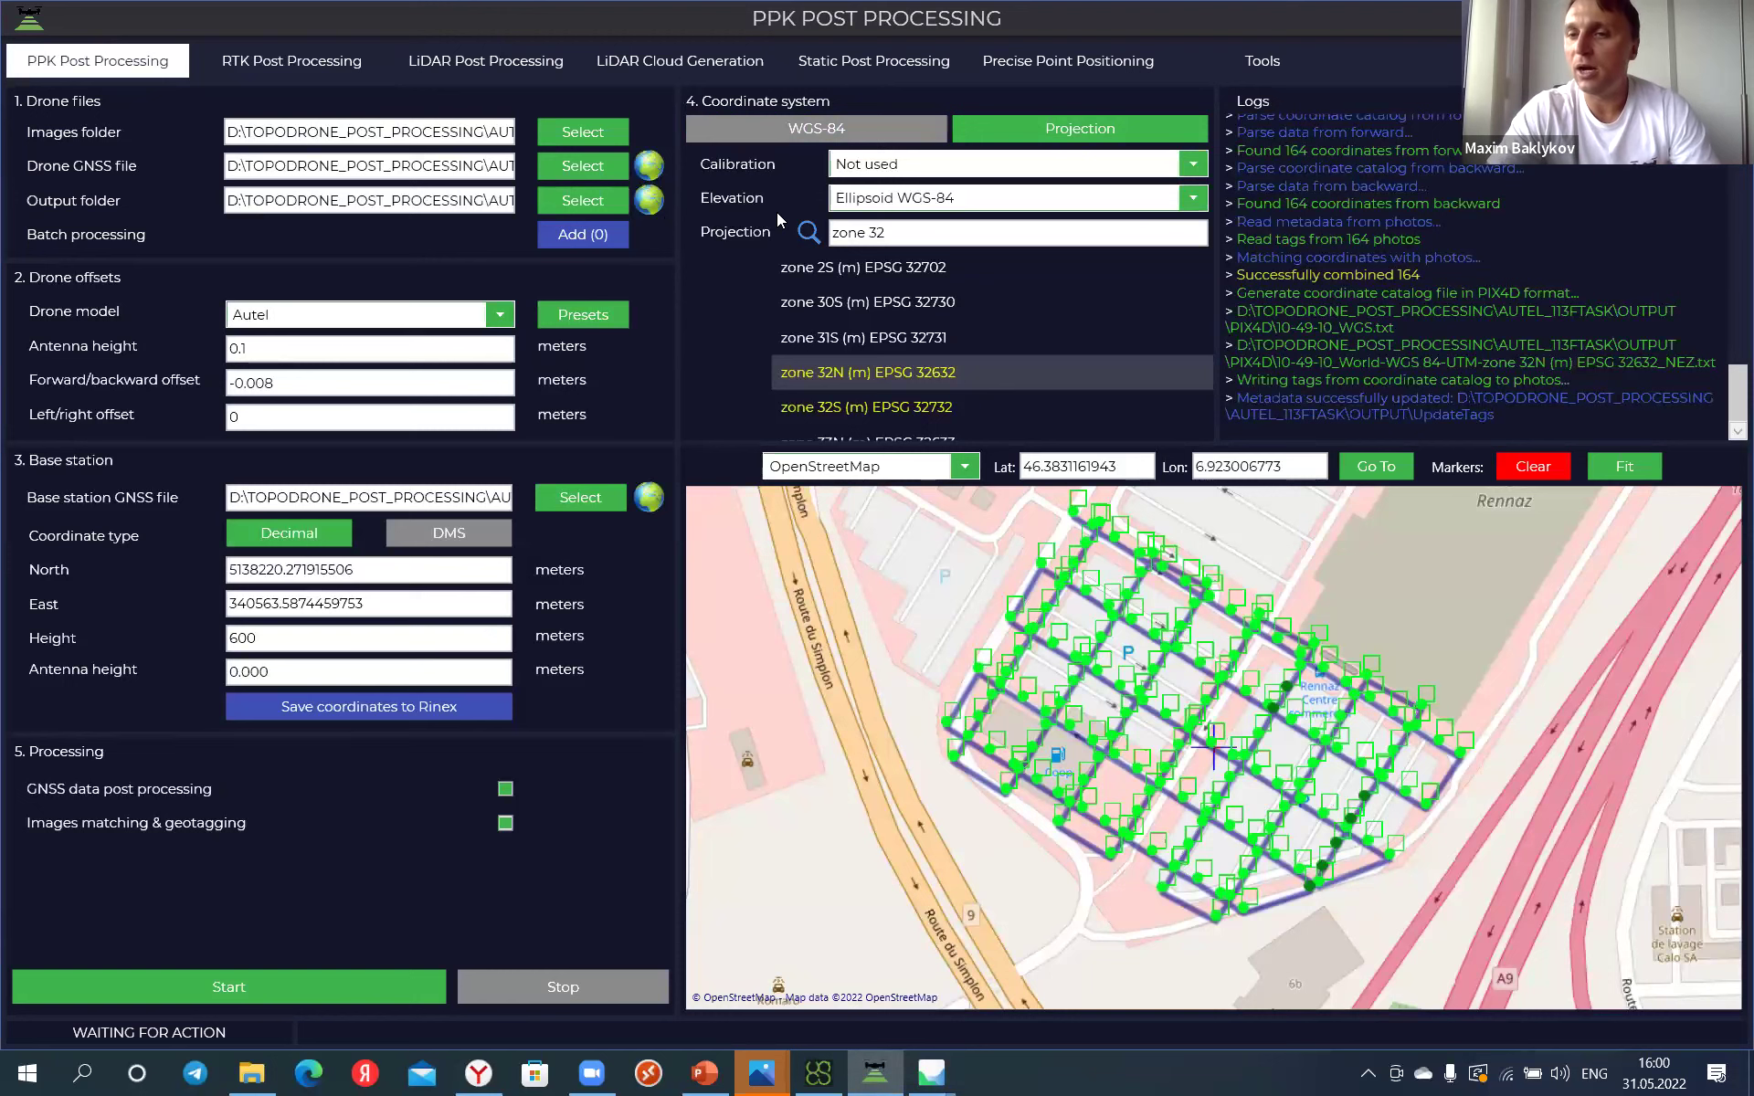
{"action": "mouse_move", "coordinate": [1141, 680]}
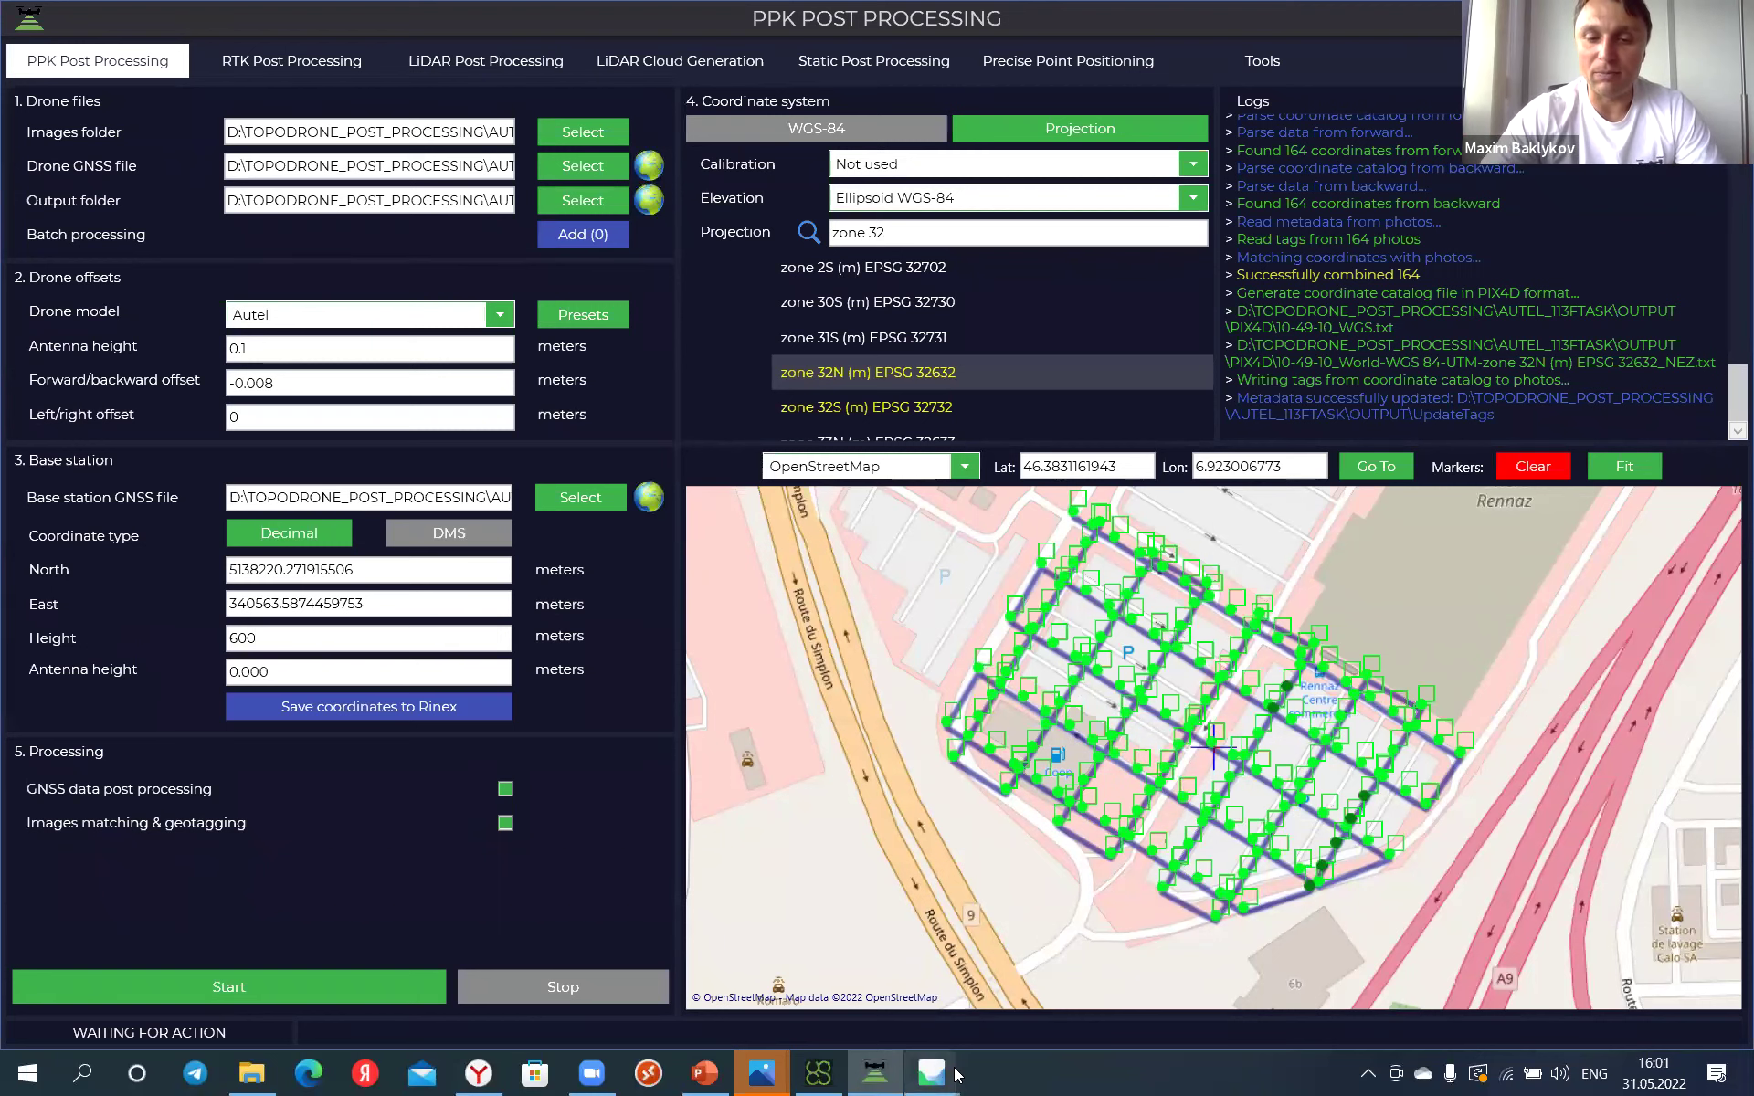
Step: Switch back to the Agisoft Metashape project that shows the parking lot model and look over the Workflow and Model commands
{"action": "mouse_move", "coordinate": [953, 1074]}
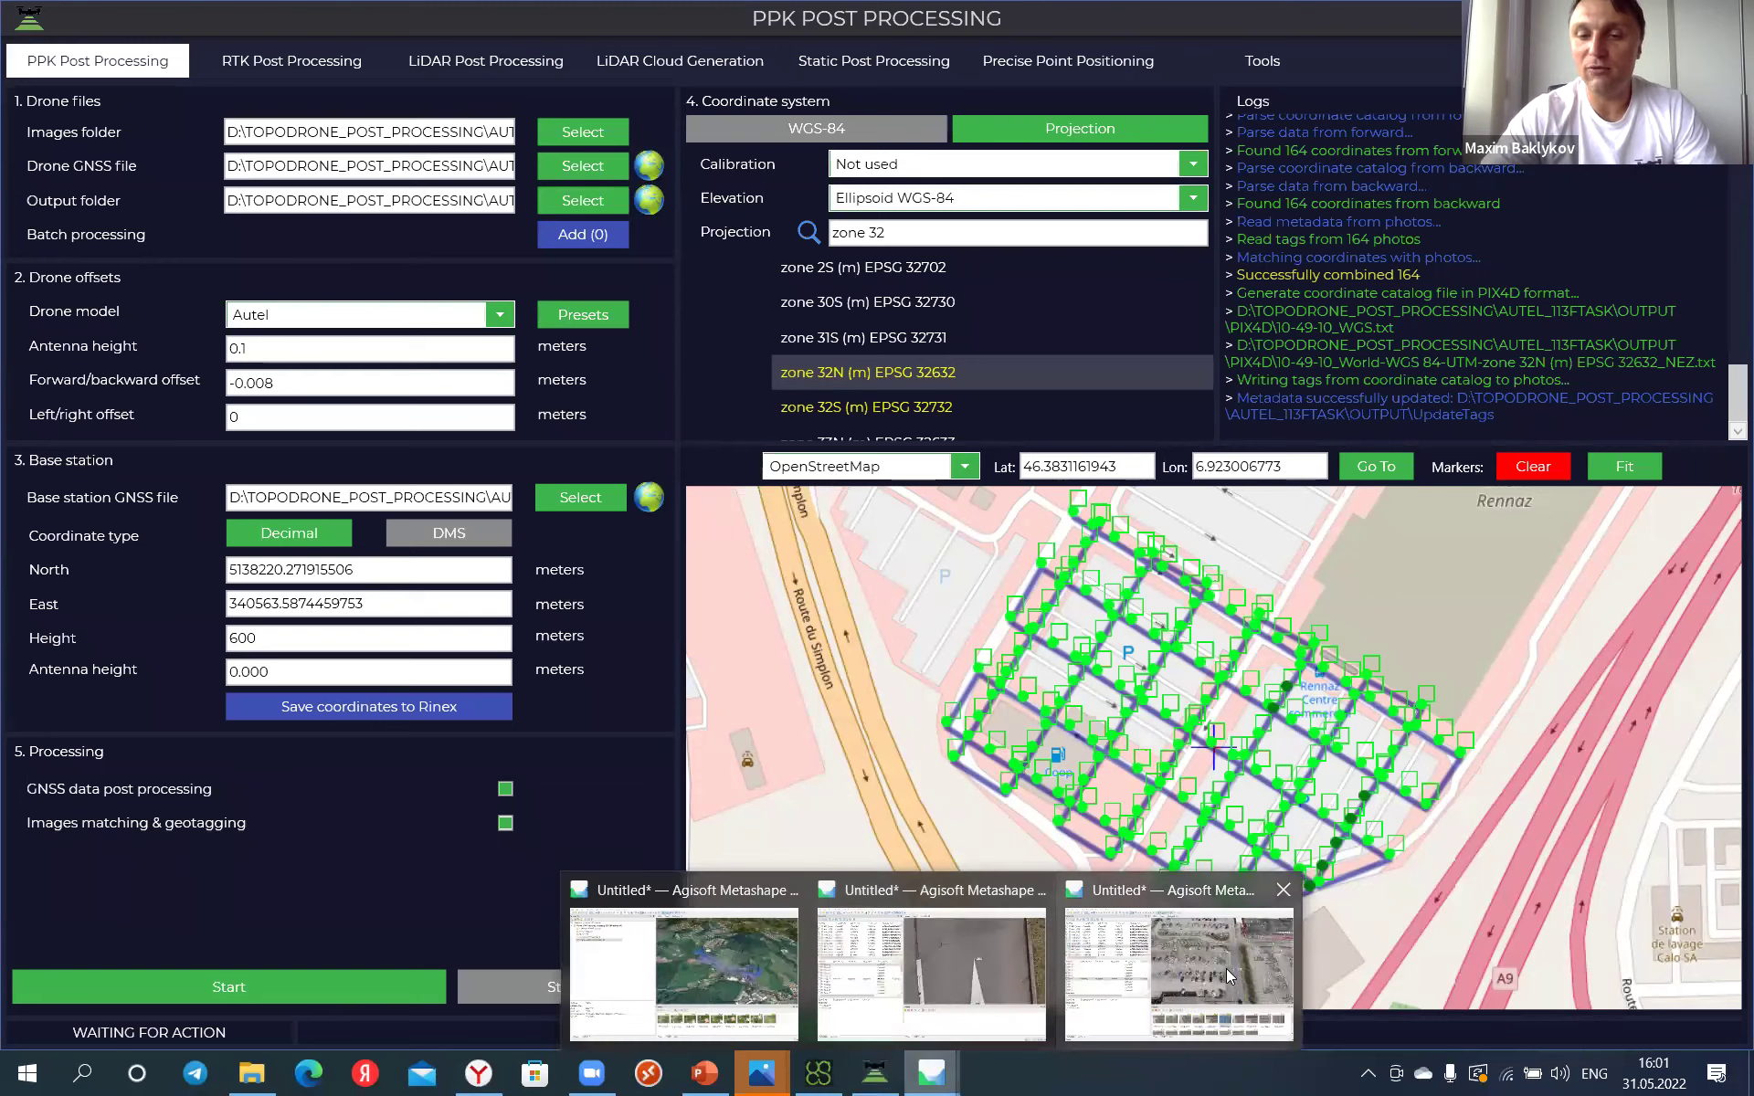
{"action": "left_click", "coordinate": [1225, 968]}
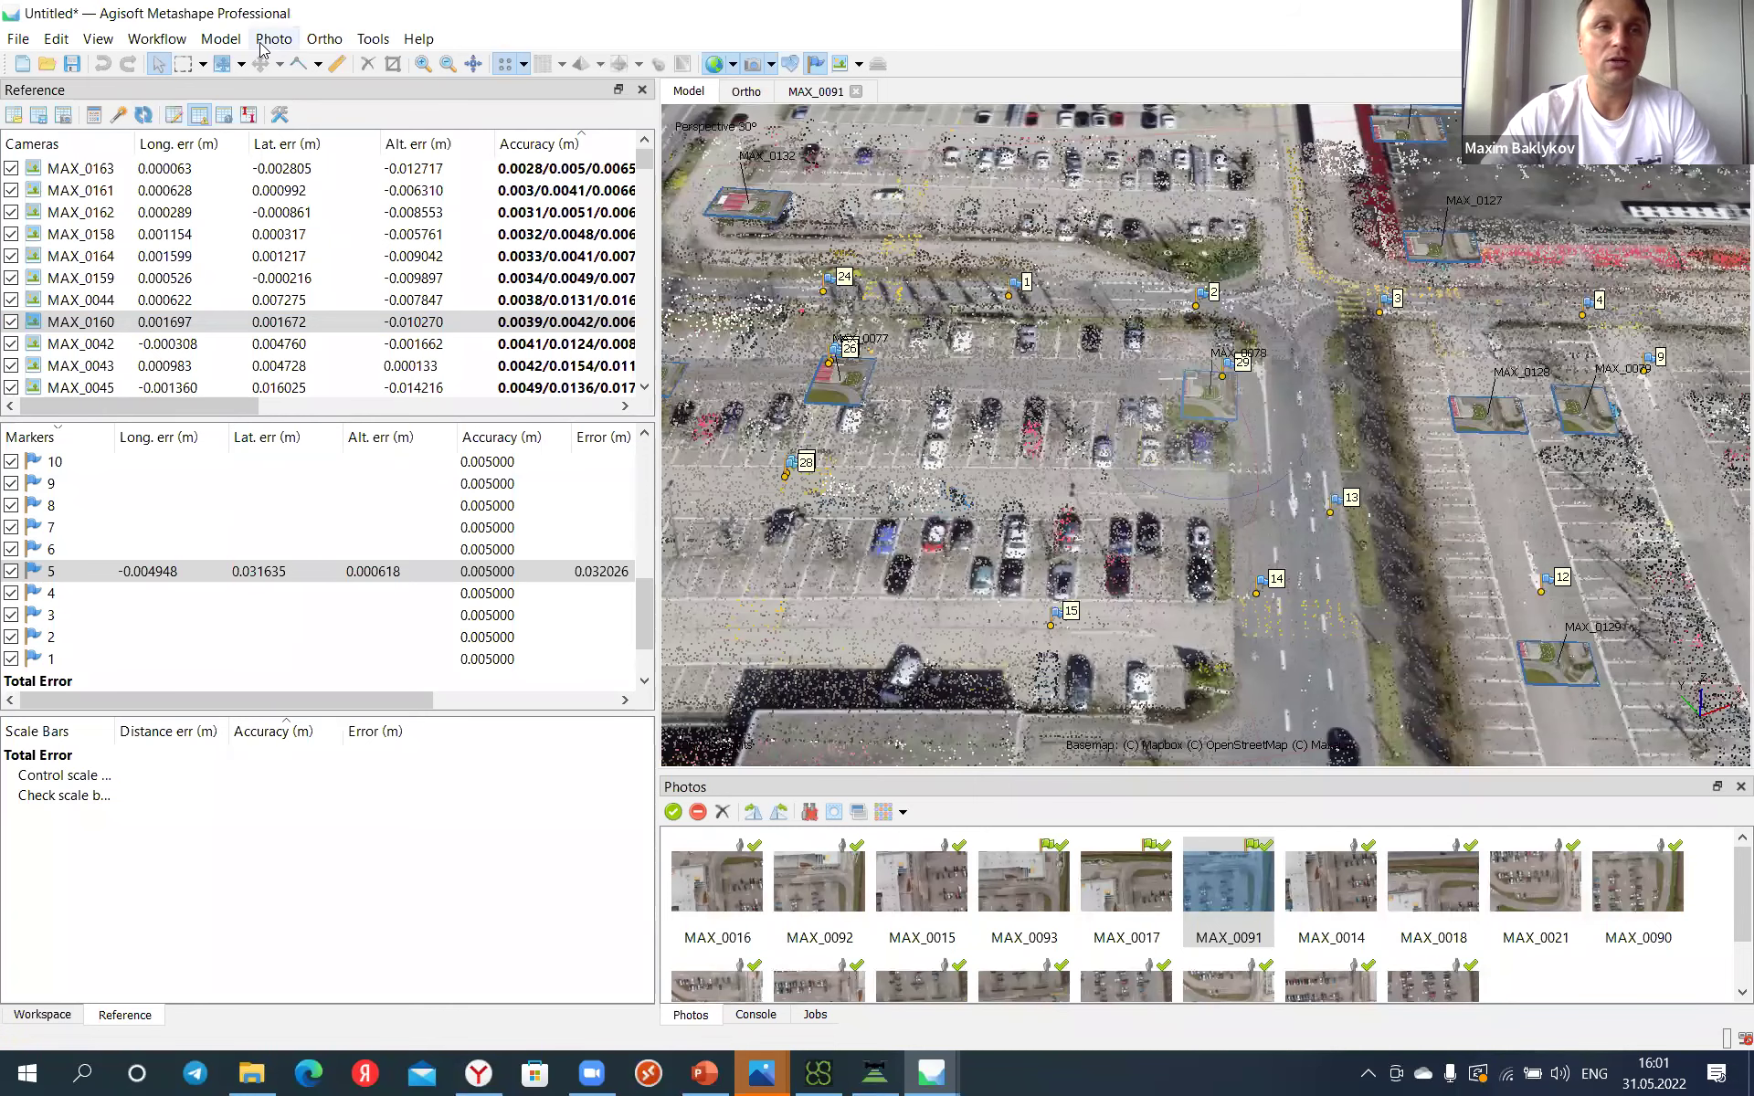
{"action": "left_click", "coordinate": [152, 39]}
{"action": "mouse_move", "coordinate": [220, 38]}
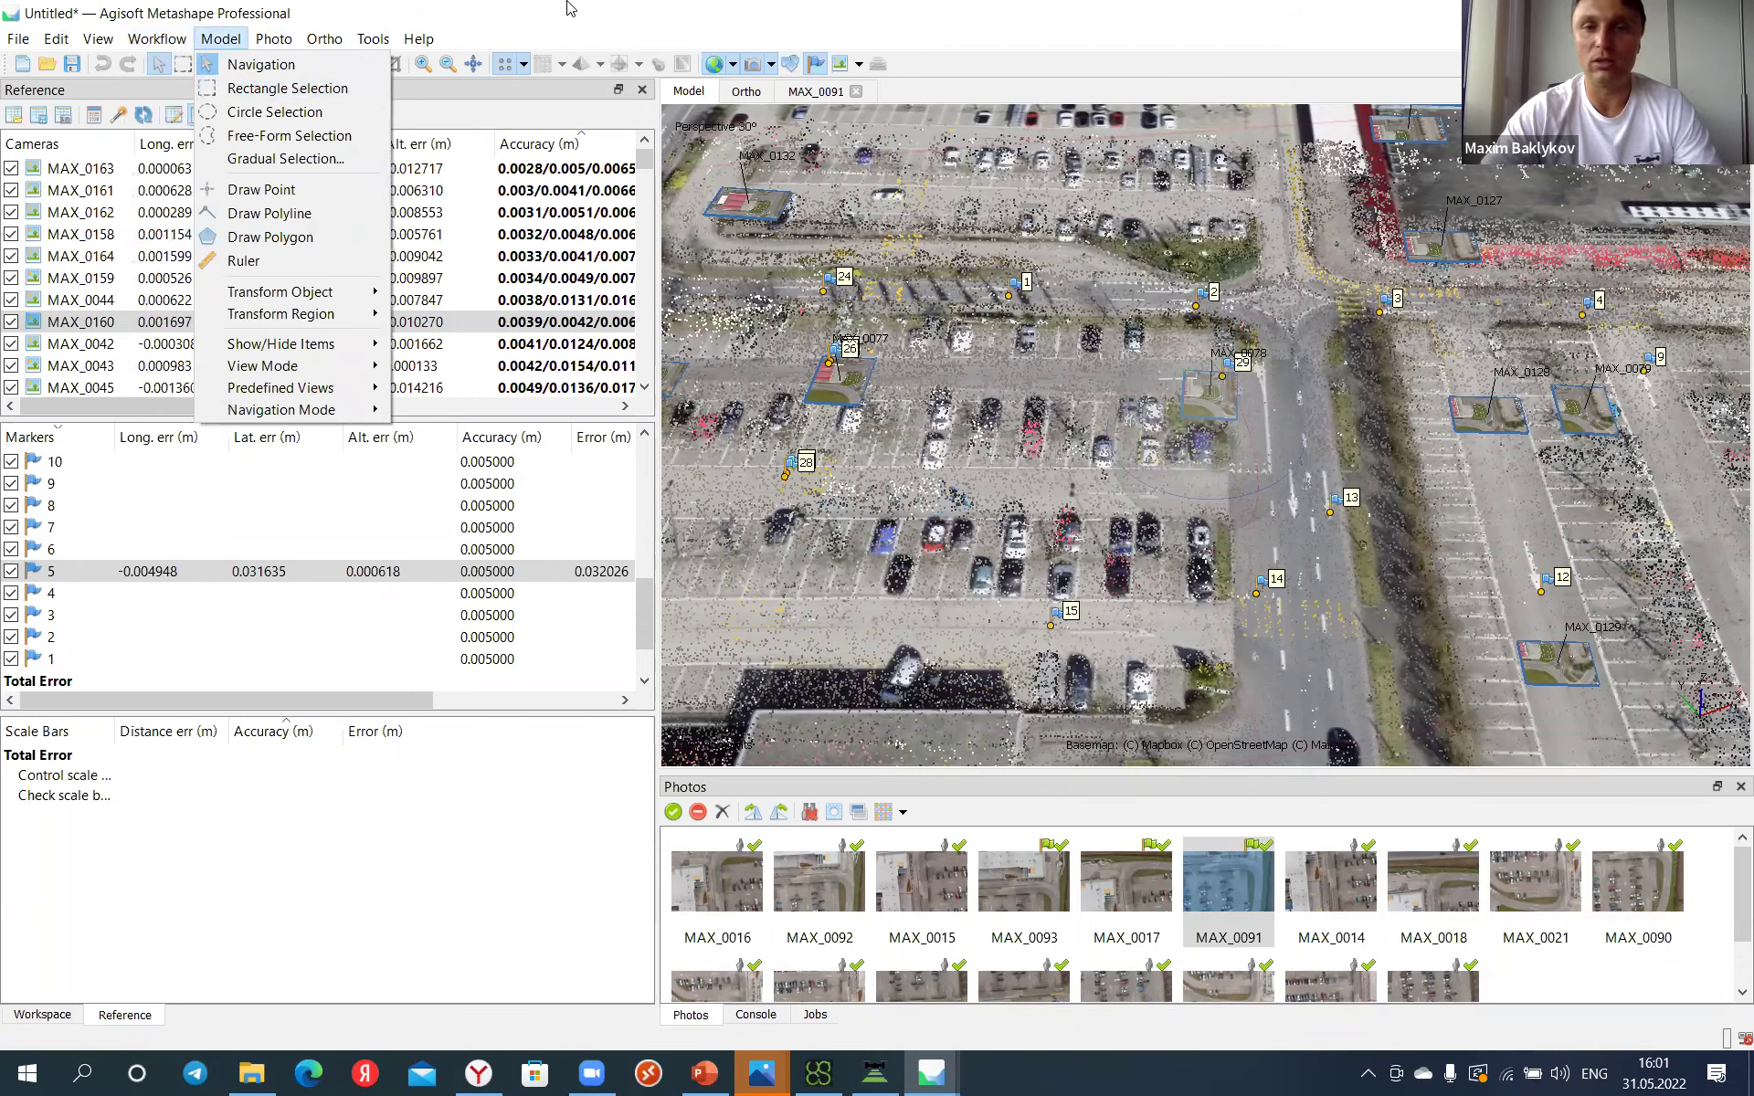
Step: Launch LiDAR360 and switch to its window
{"action": "left_click", "coordinate": [84, 1074]}
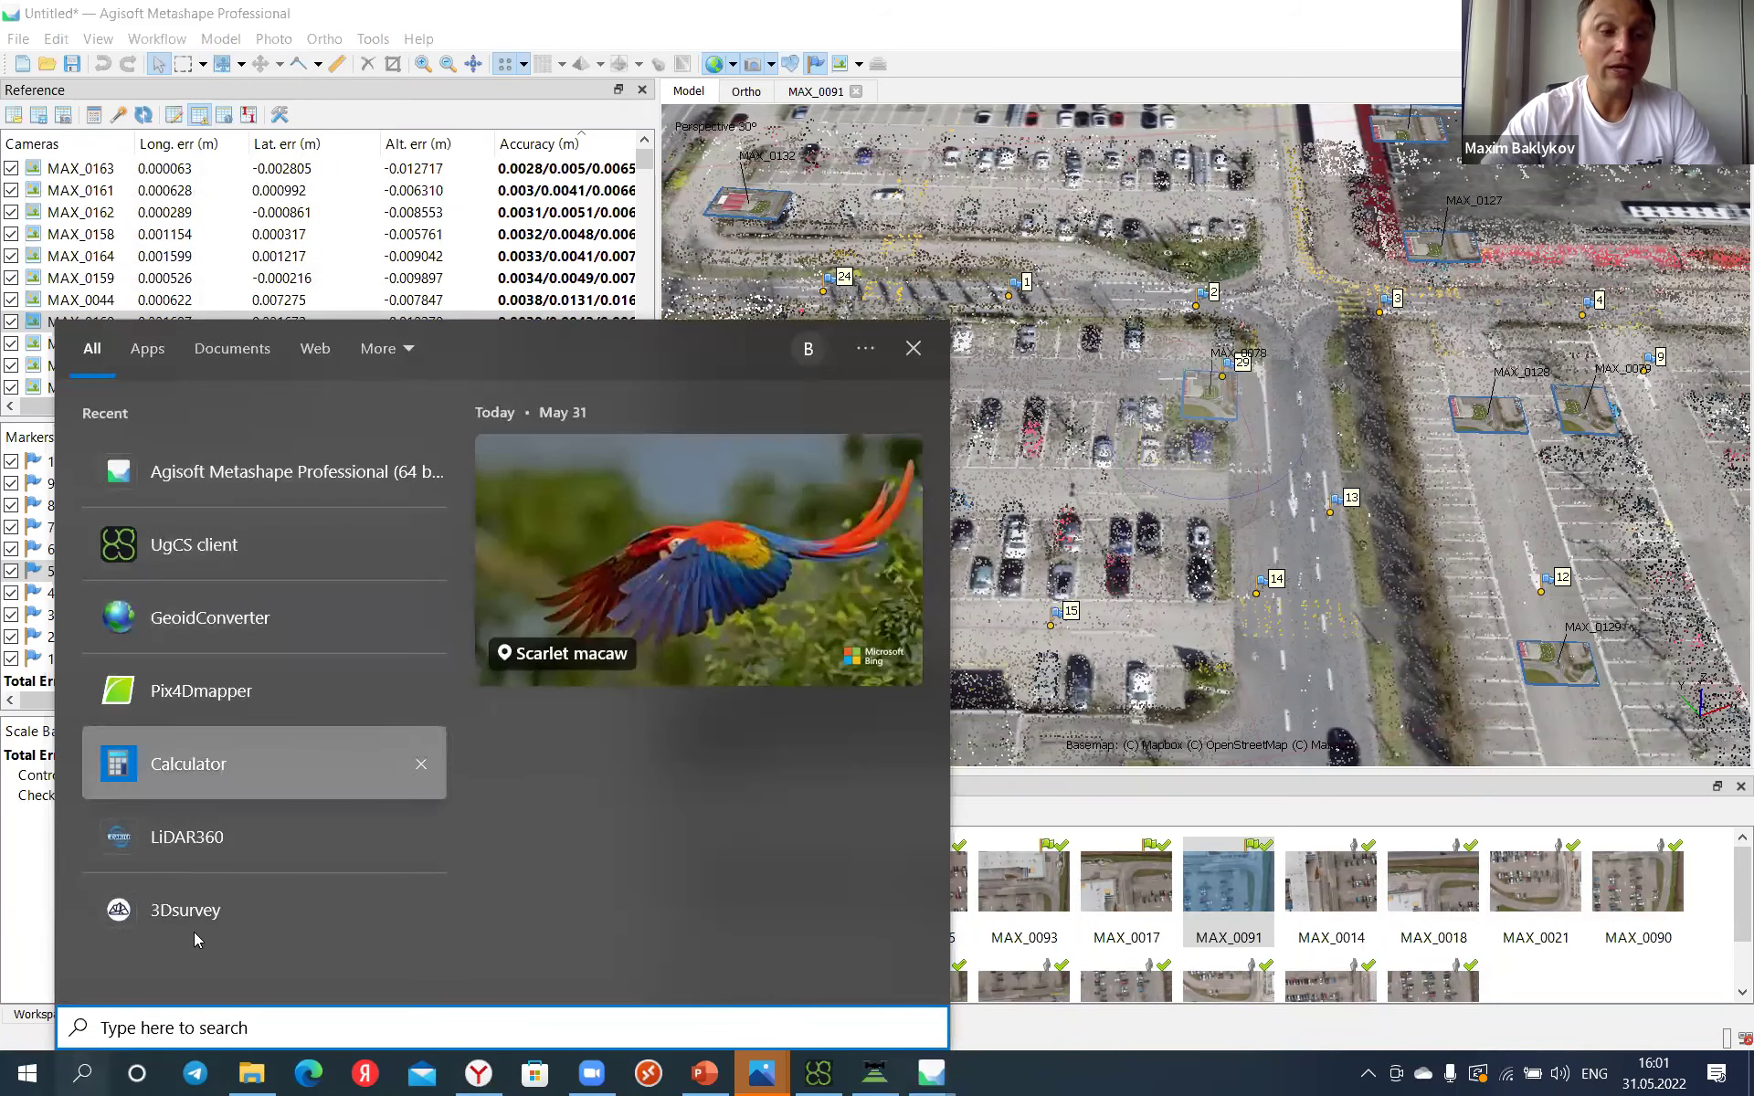
{"action": "left_click", "coordinate": [199, 844]}
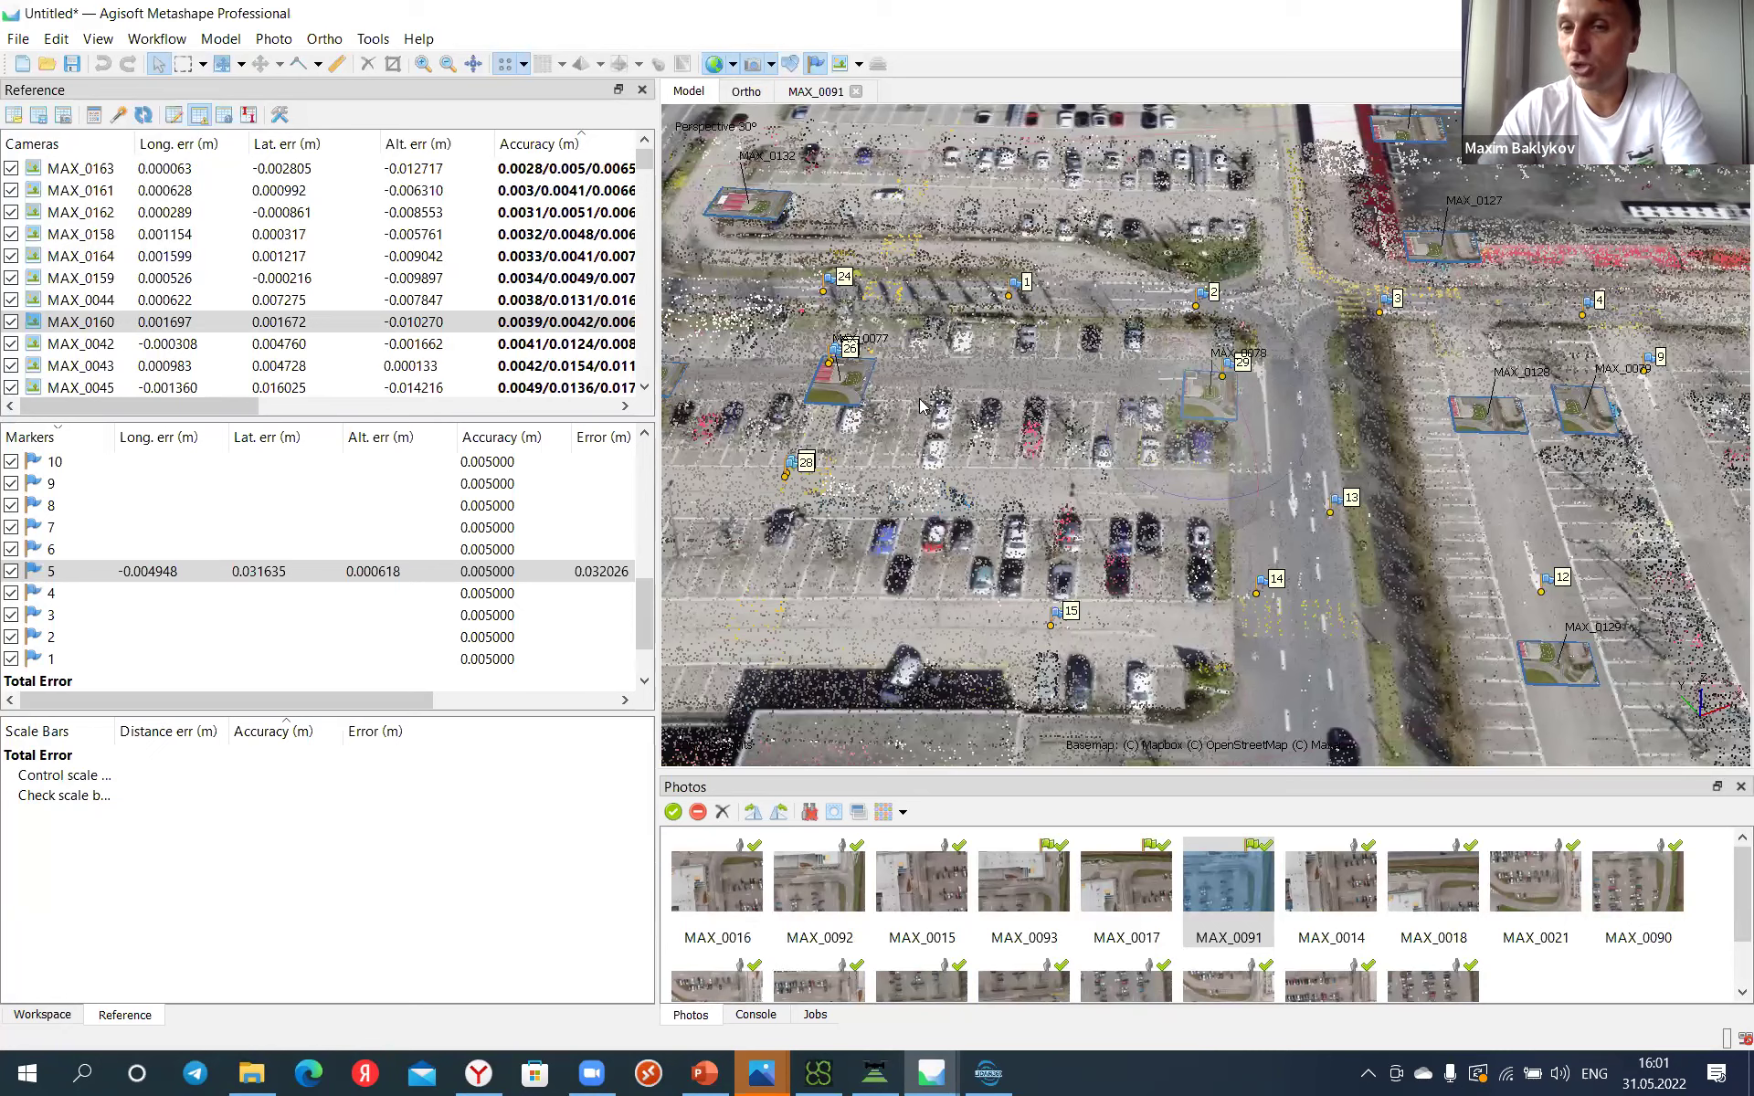
{"action": "left_click", "coordinate": [1003, 1074]}
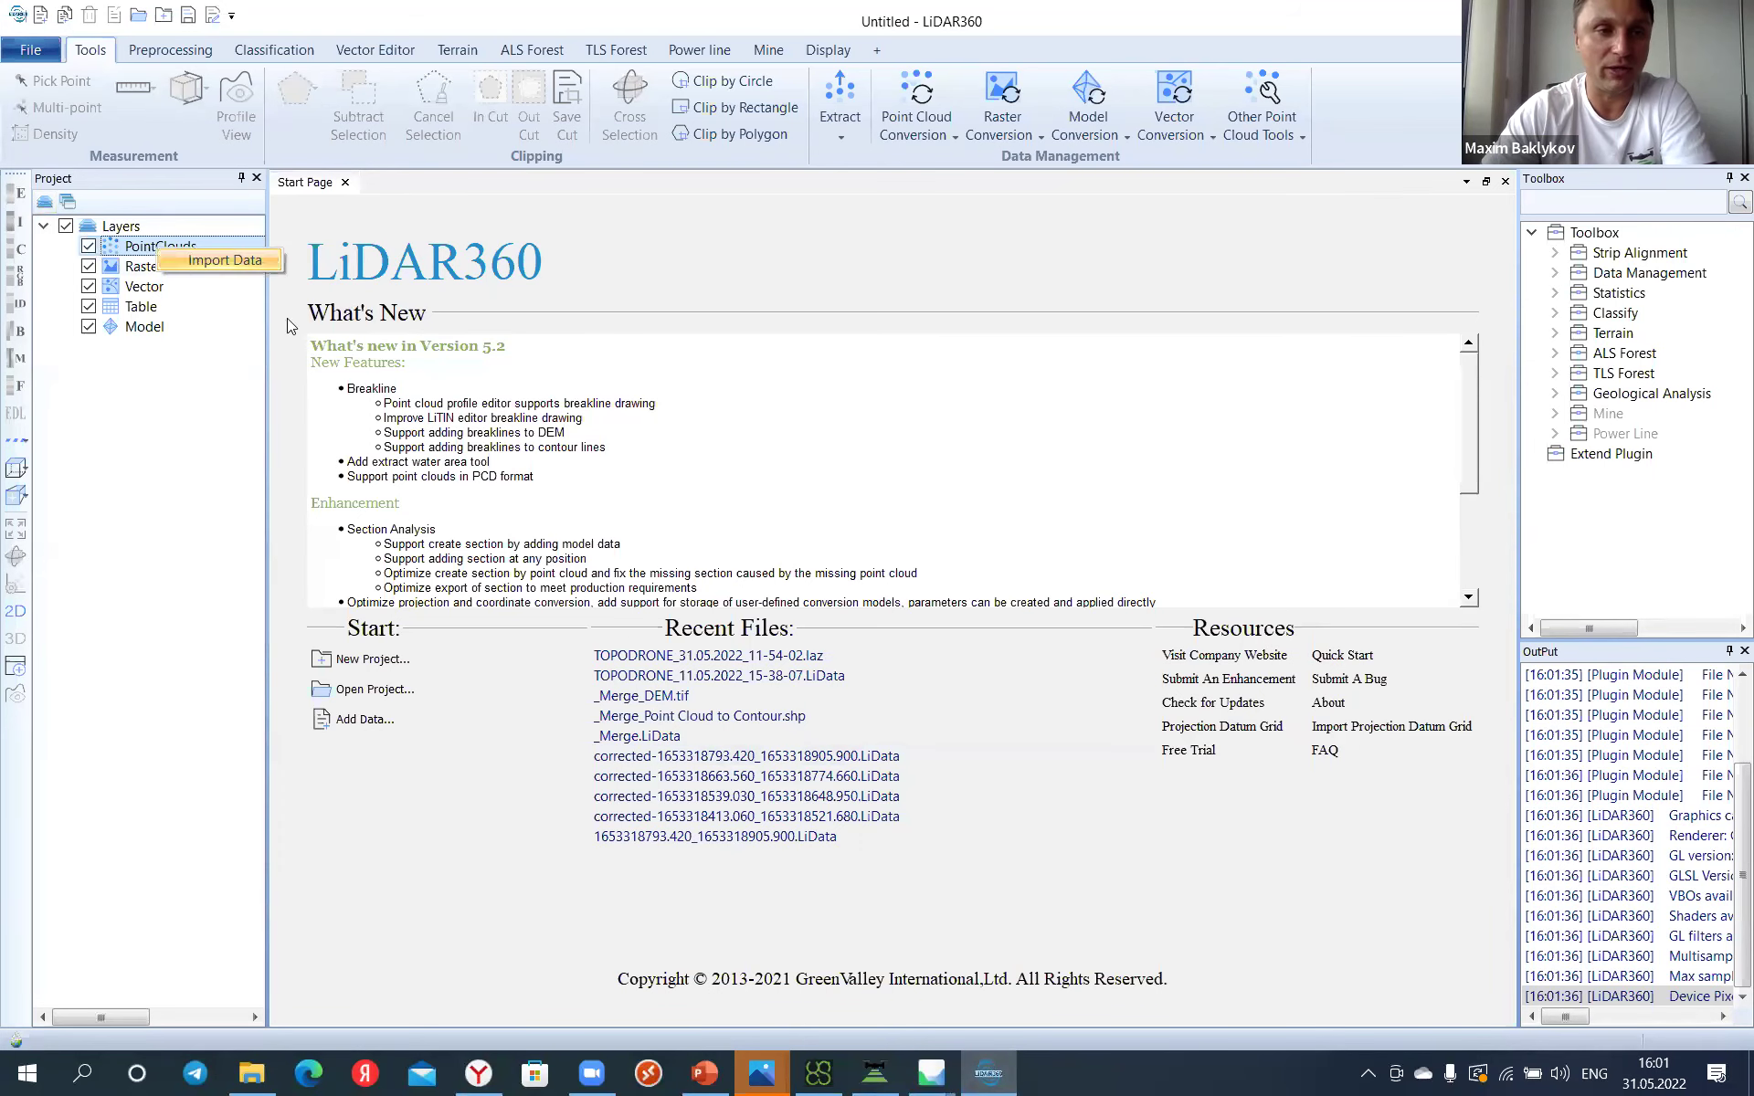
Step: Start a point cloud import and browse to the autel folder inside _PROJECT on drive D
{"action": "double_click", "coordinate": [157, 245]}
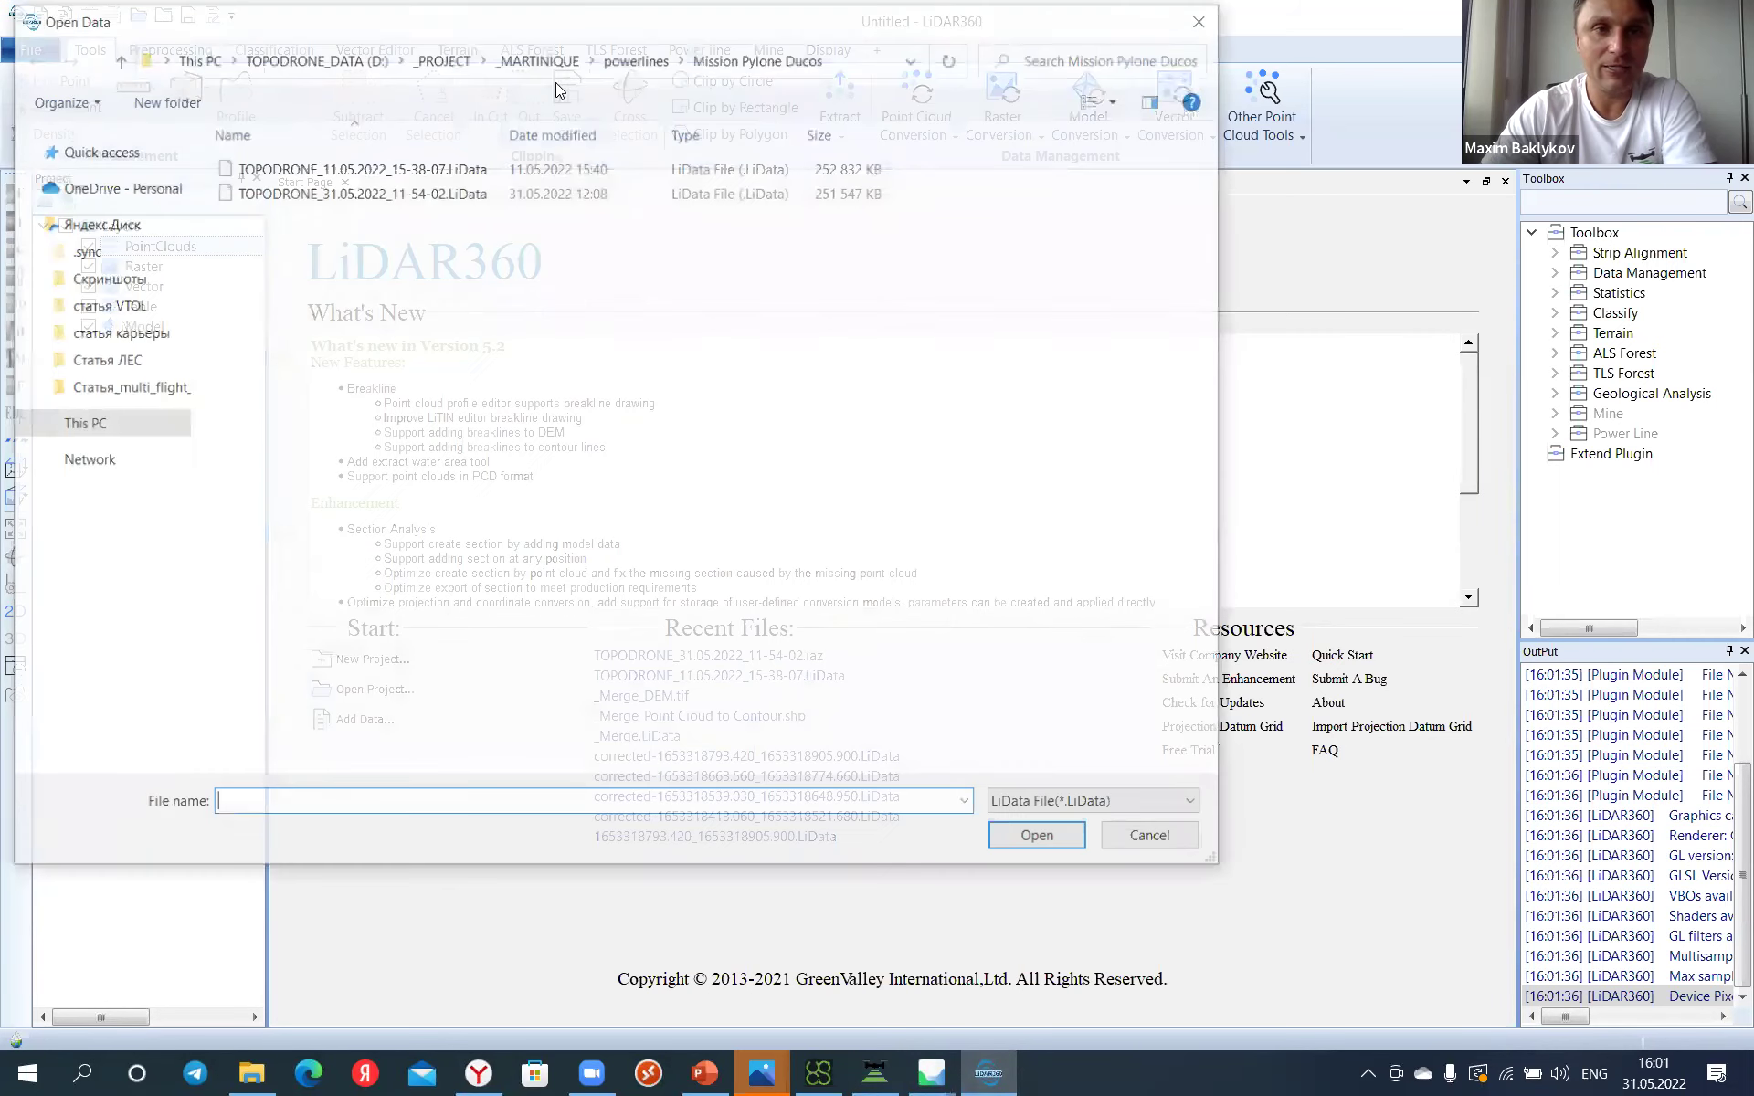
{"action": "left_click", "coordinate": [441, 59]}
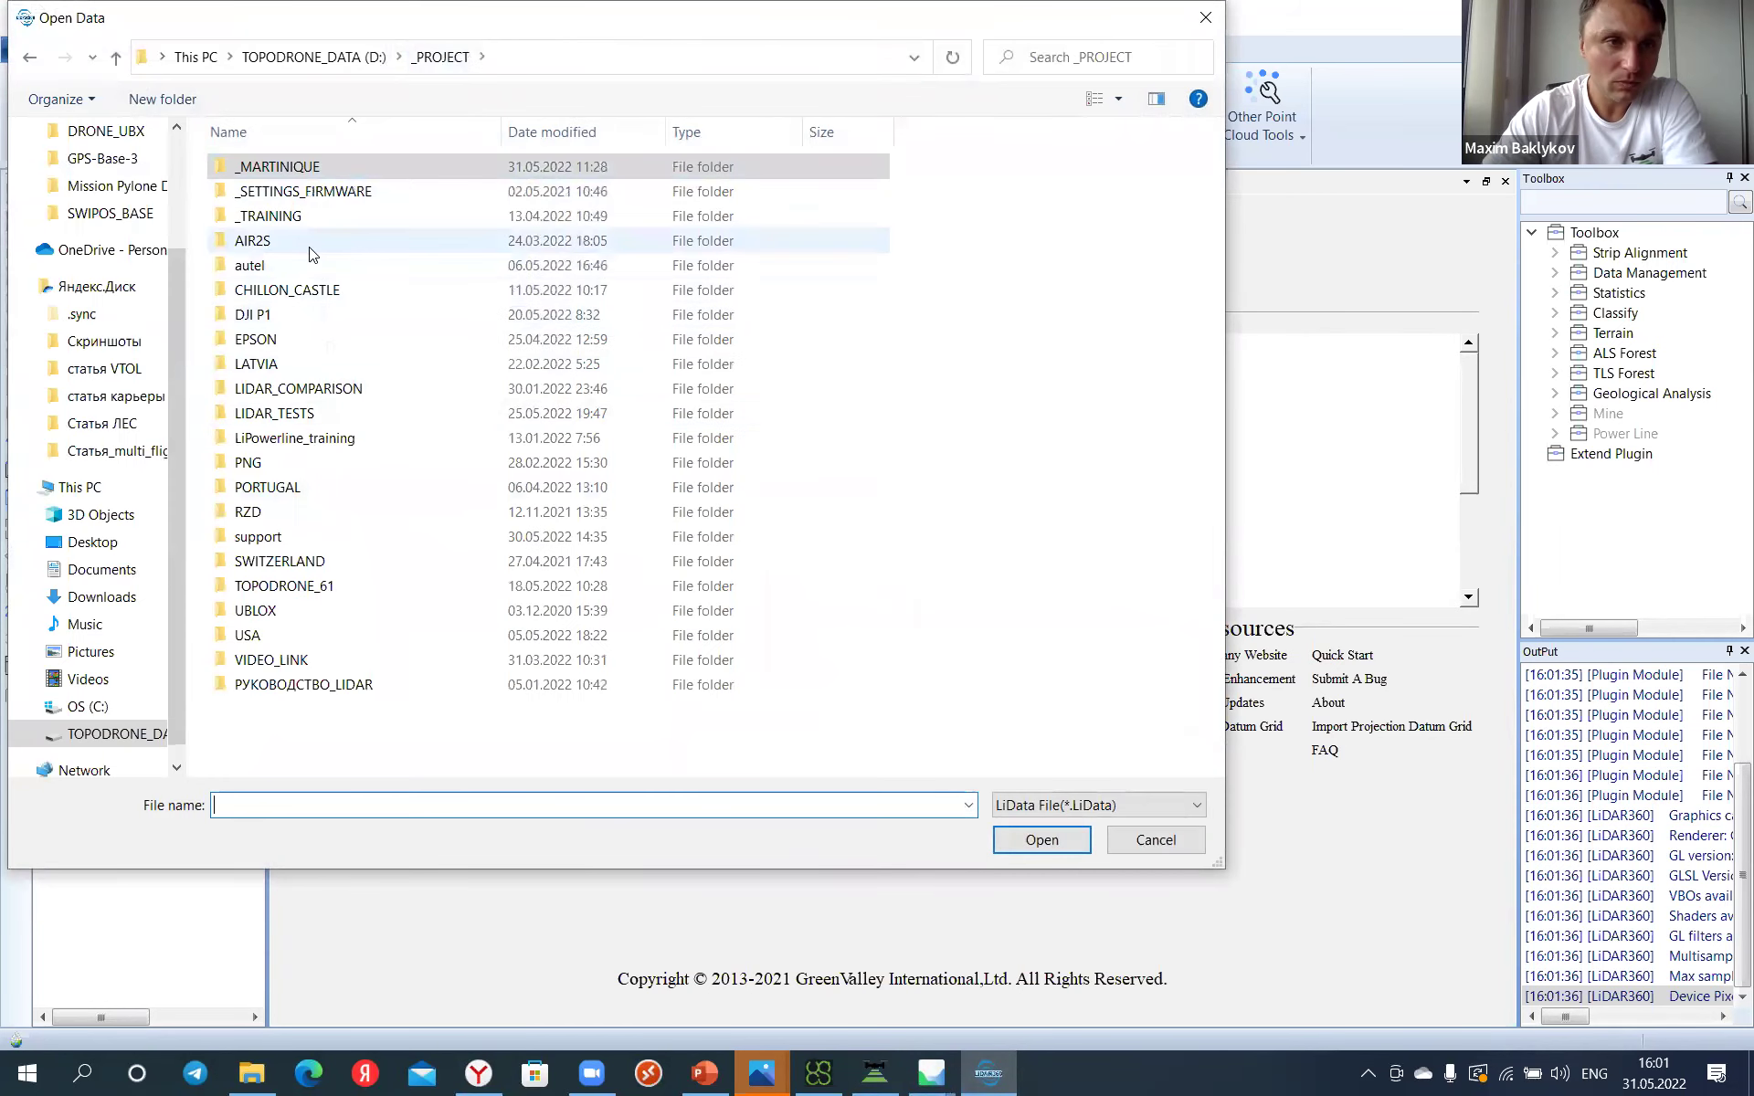
{"action": "double_click", "coordinate": [254, 265]}
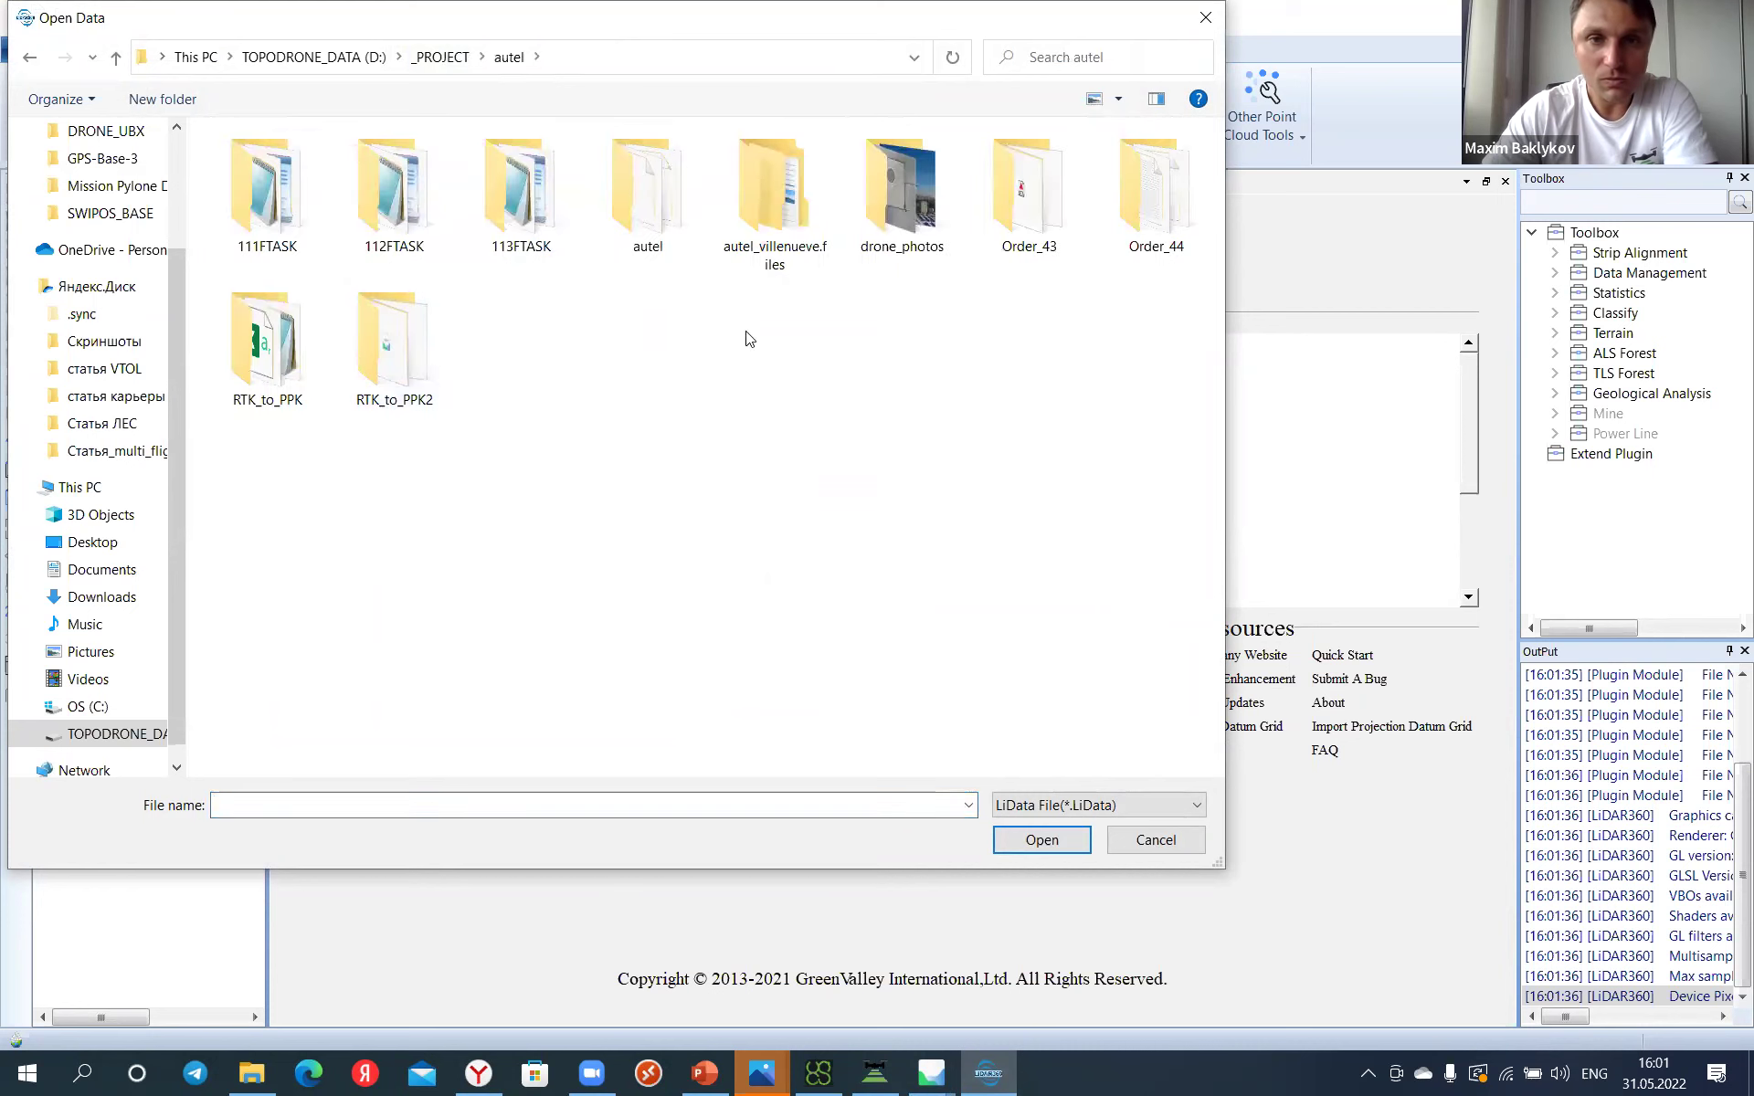
Step: Look through the 113FTASK folder with its OUTPUT and 3Dsurvey subfolders for LiData files, and return to the autel folder
{"action": "double_click", "coordinate": [522, 219]}
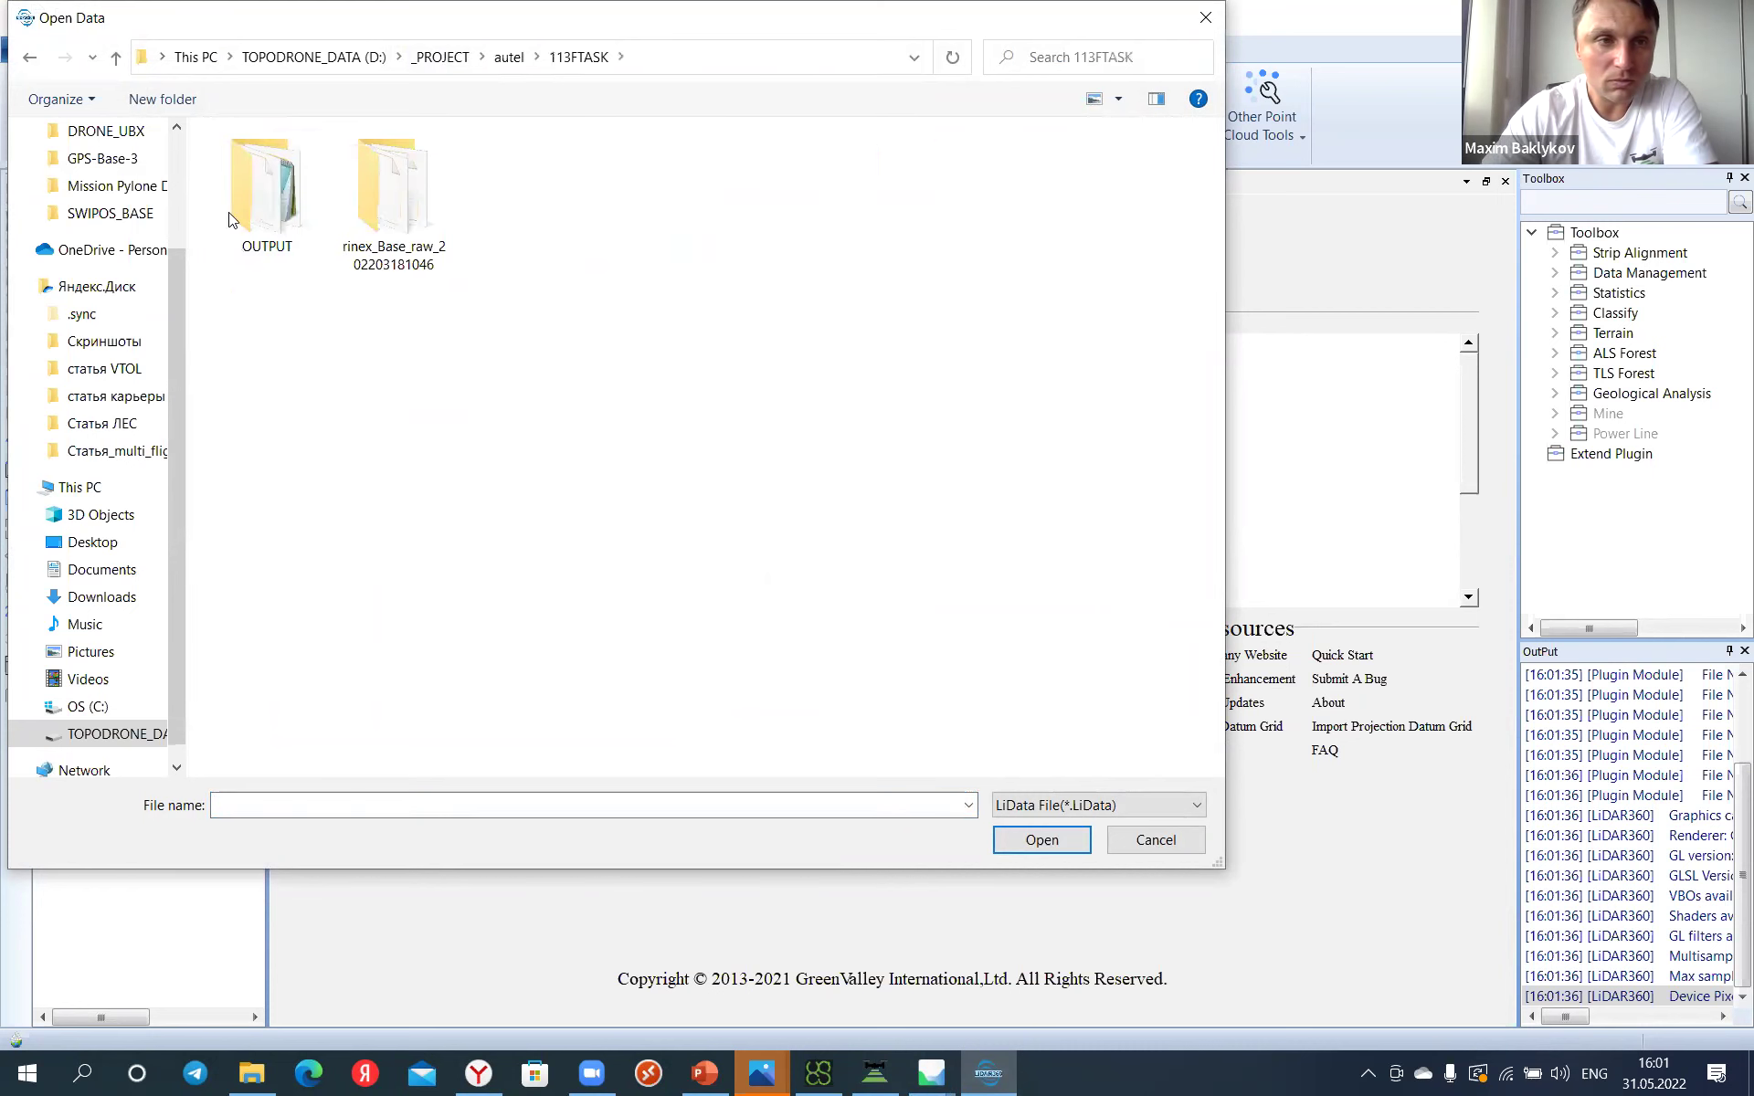
{"action": "left_click", "coordinate": [30, 58]}
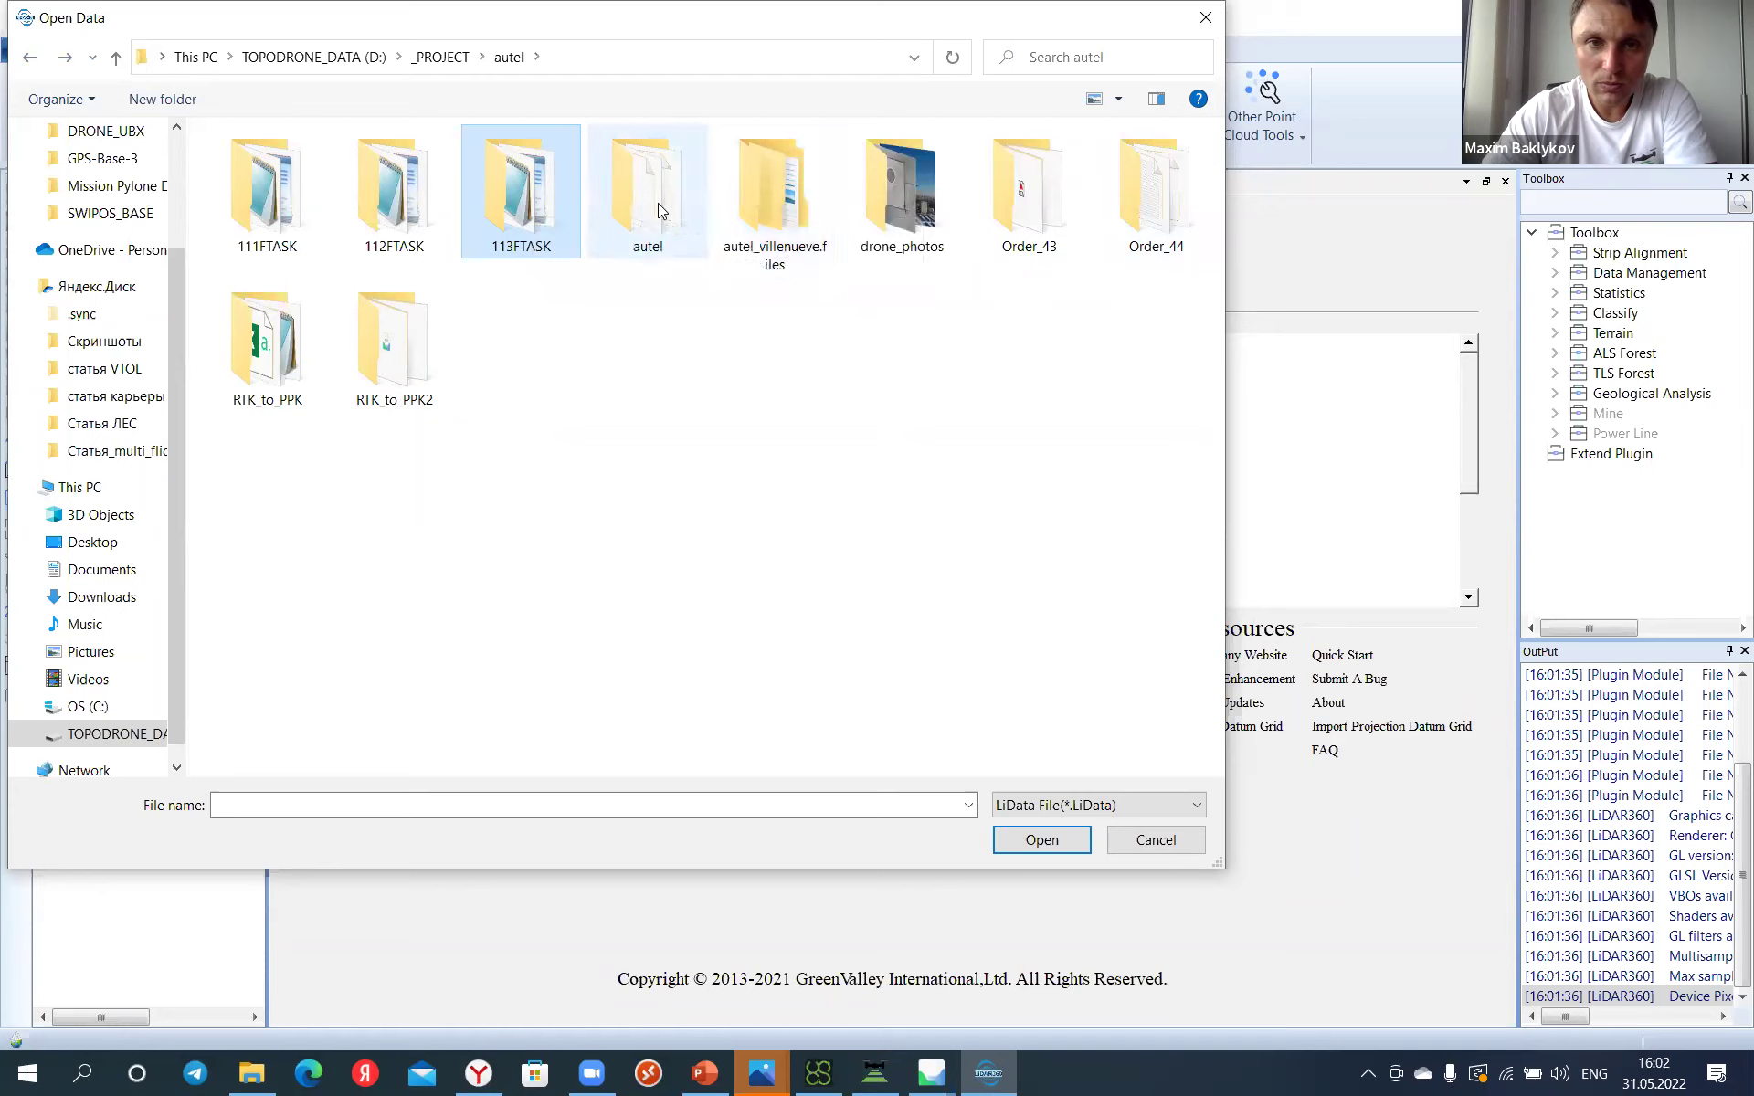
{"action": "double_click", "coordinate": [514, 202]}
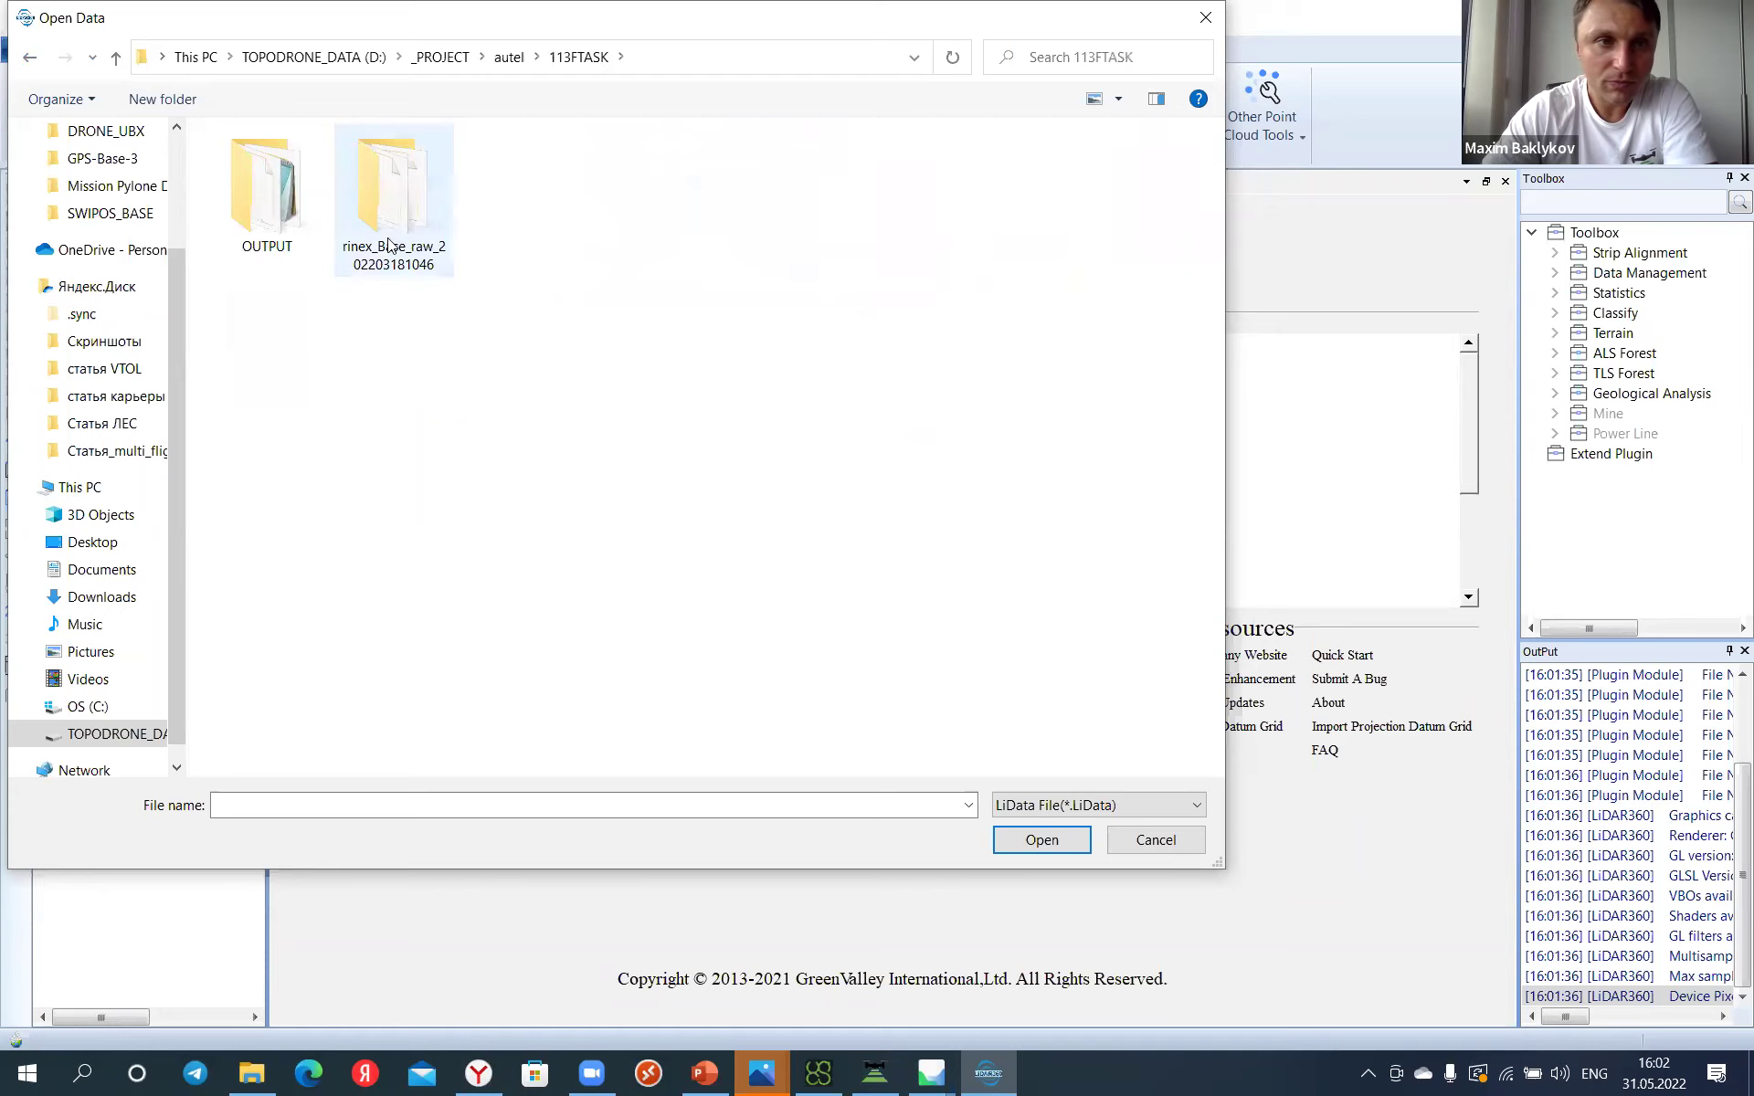
{"action": "double_click", "coordinate": [265, 194]}
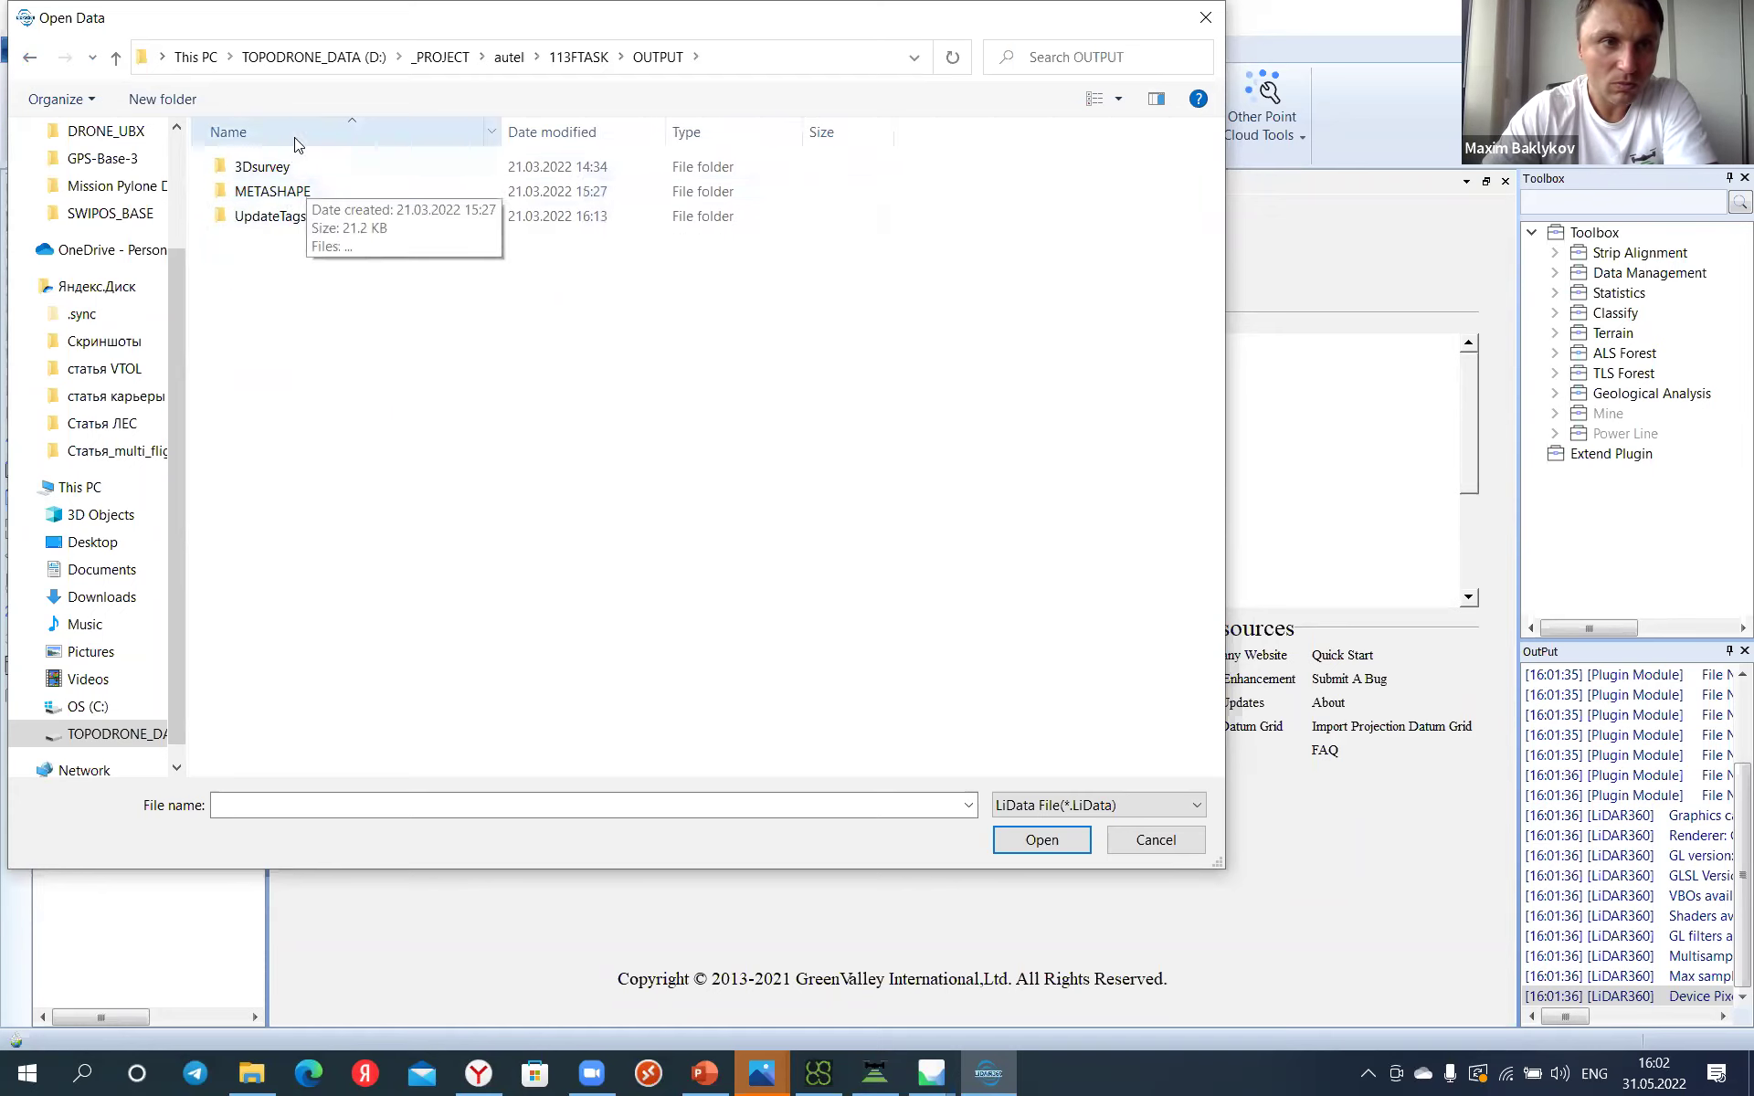
{"action": "left_click", "coordinate": [299, 168]}
{"action": "double_click", "coordinate": [298, 167]}
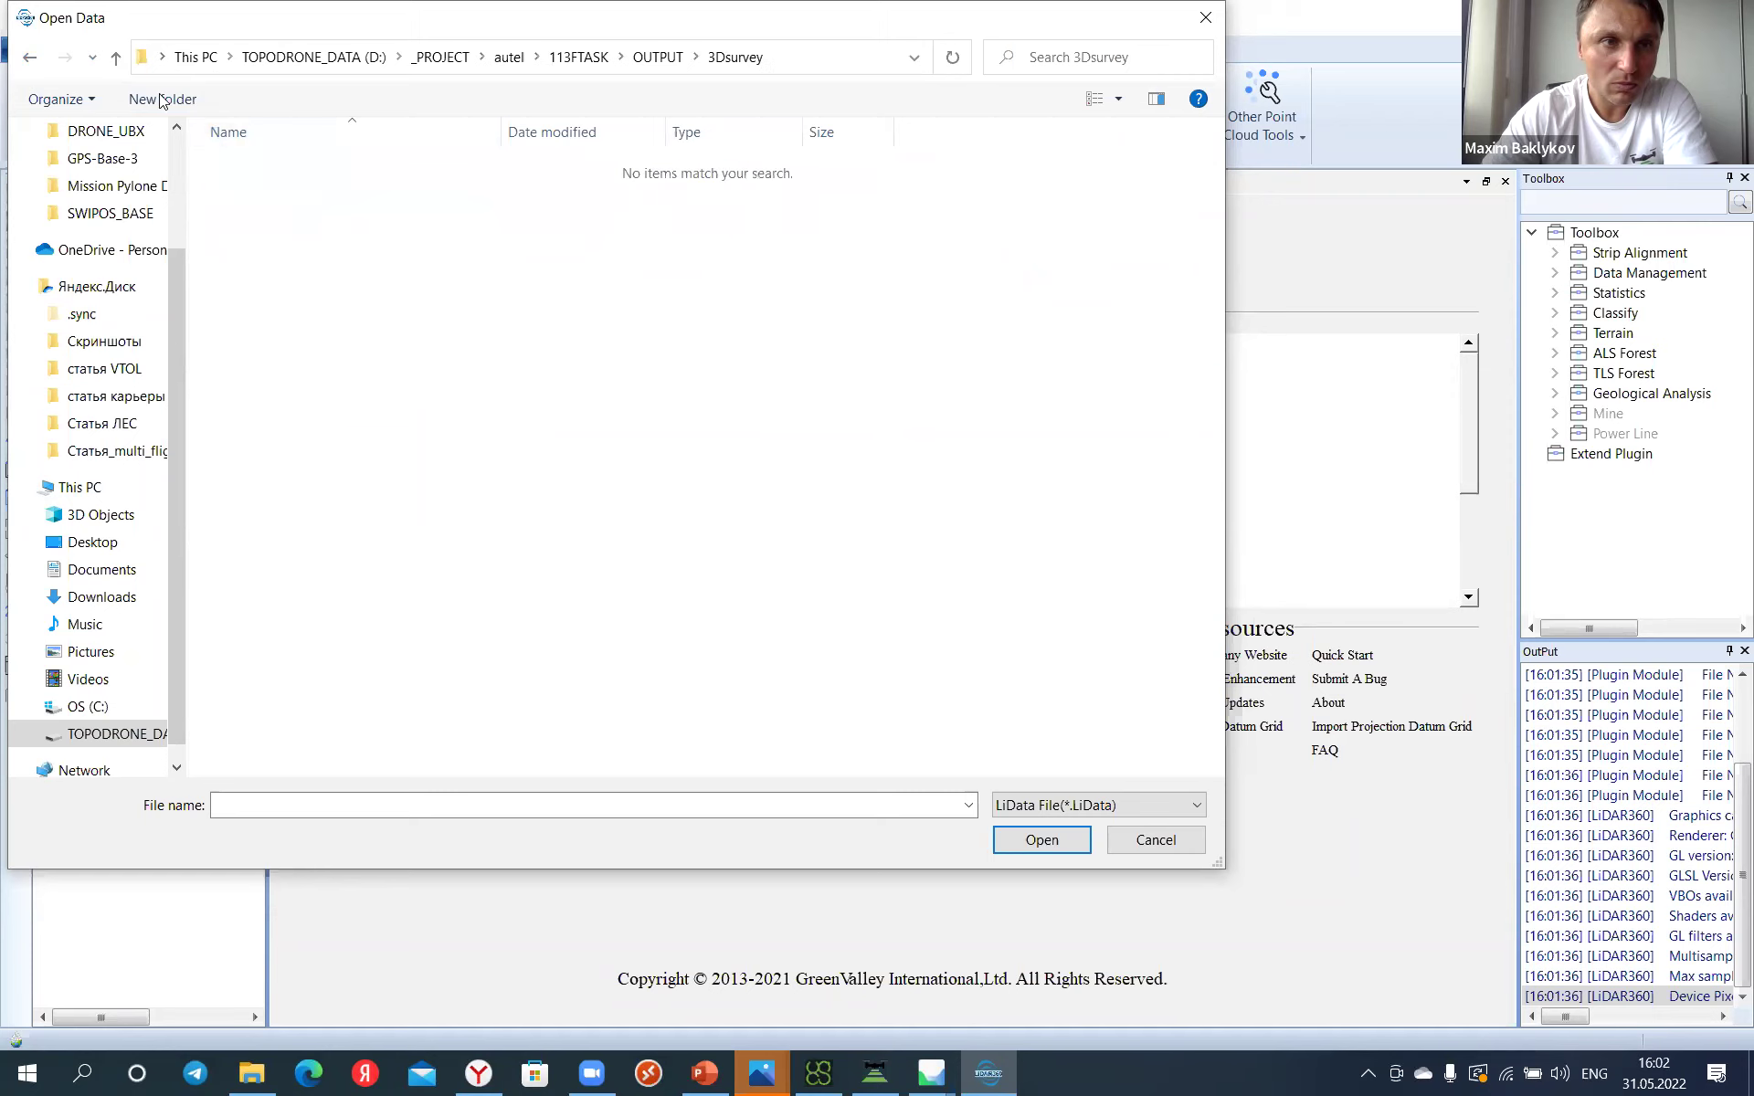
{"action": "left_click", "coordinate": [30, 59]}
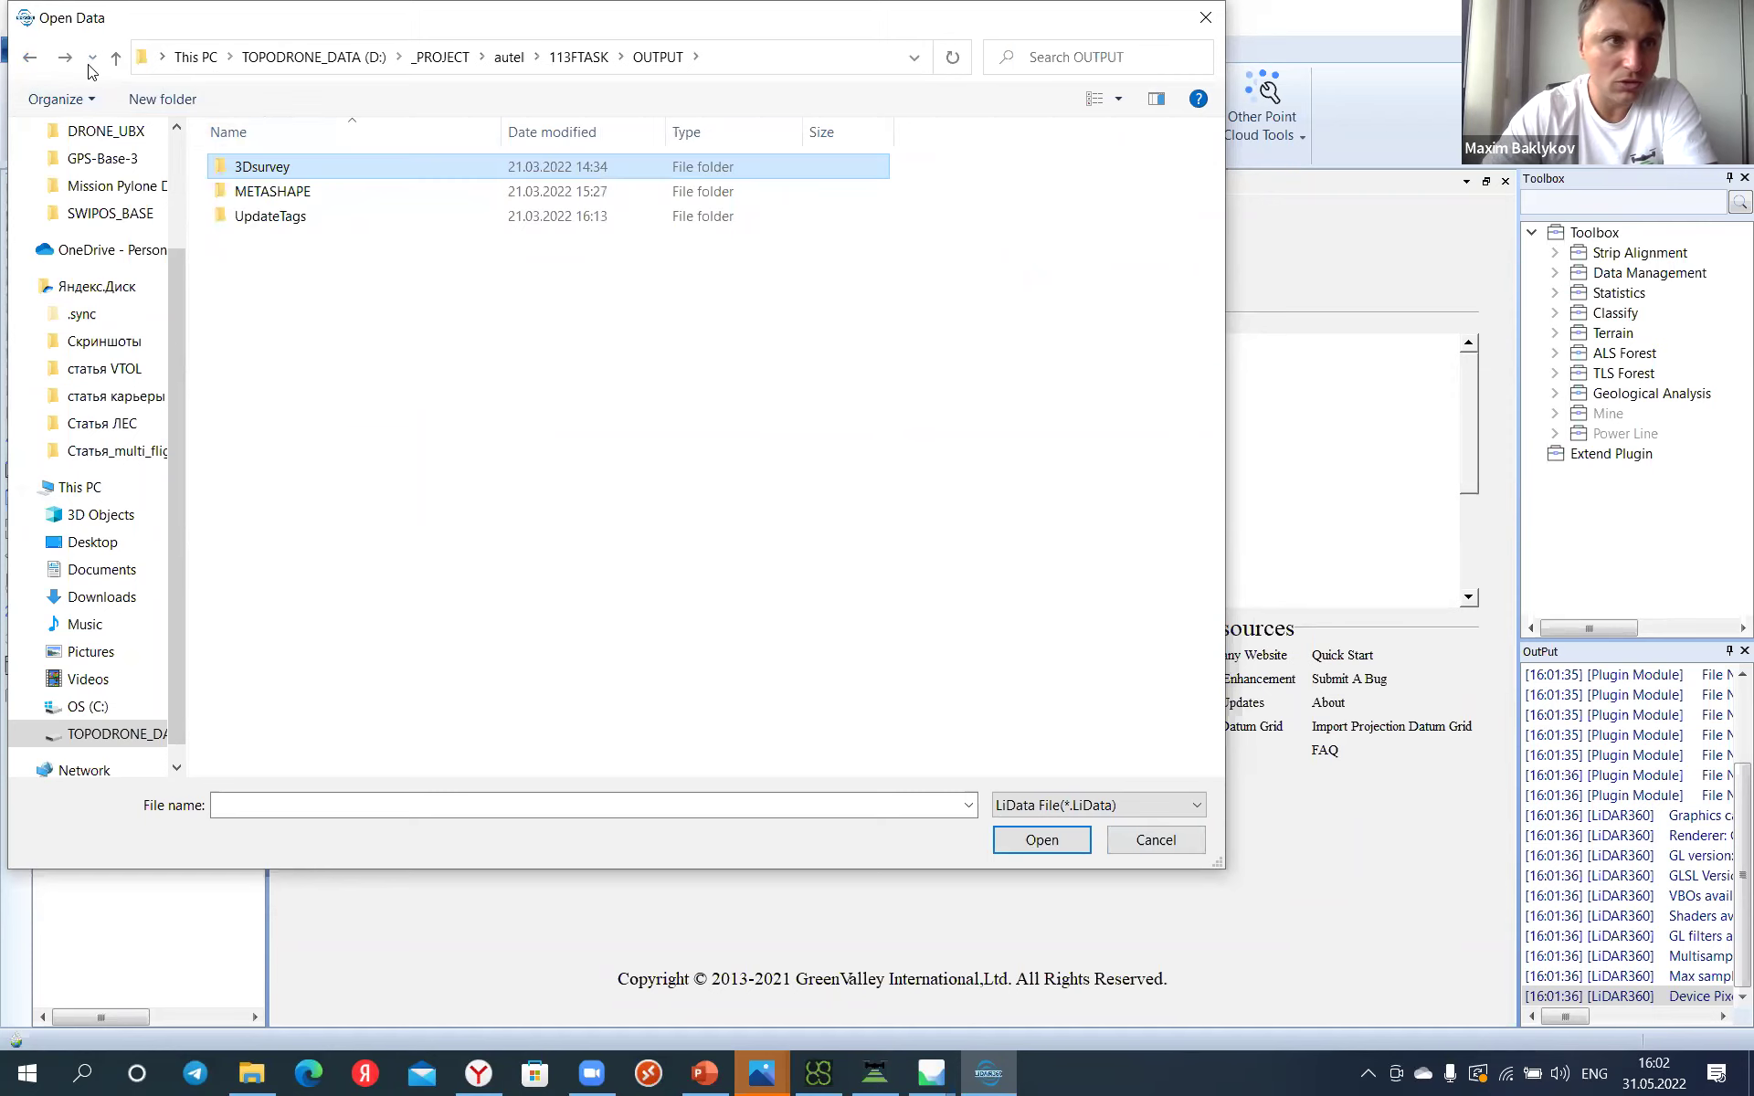
{"action": "left_click", "coordinate": [30, 59]}
{"action": "left_click", "coordinate": [30, 58]}
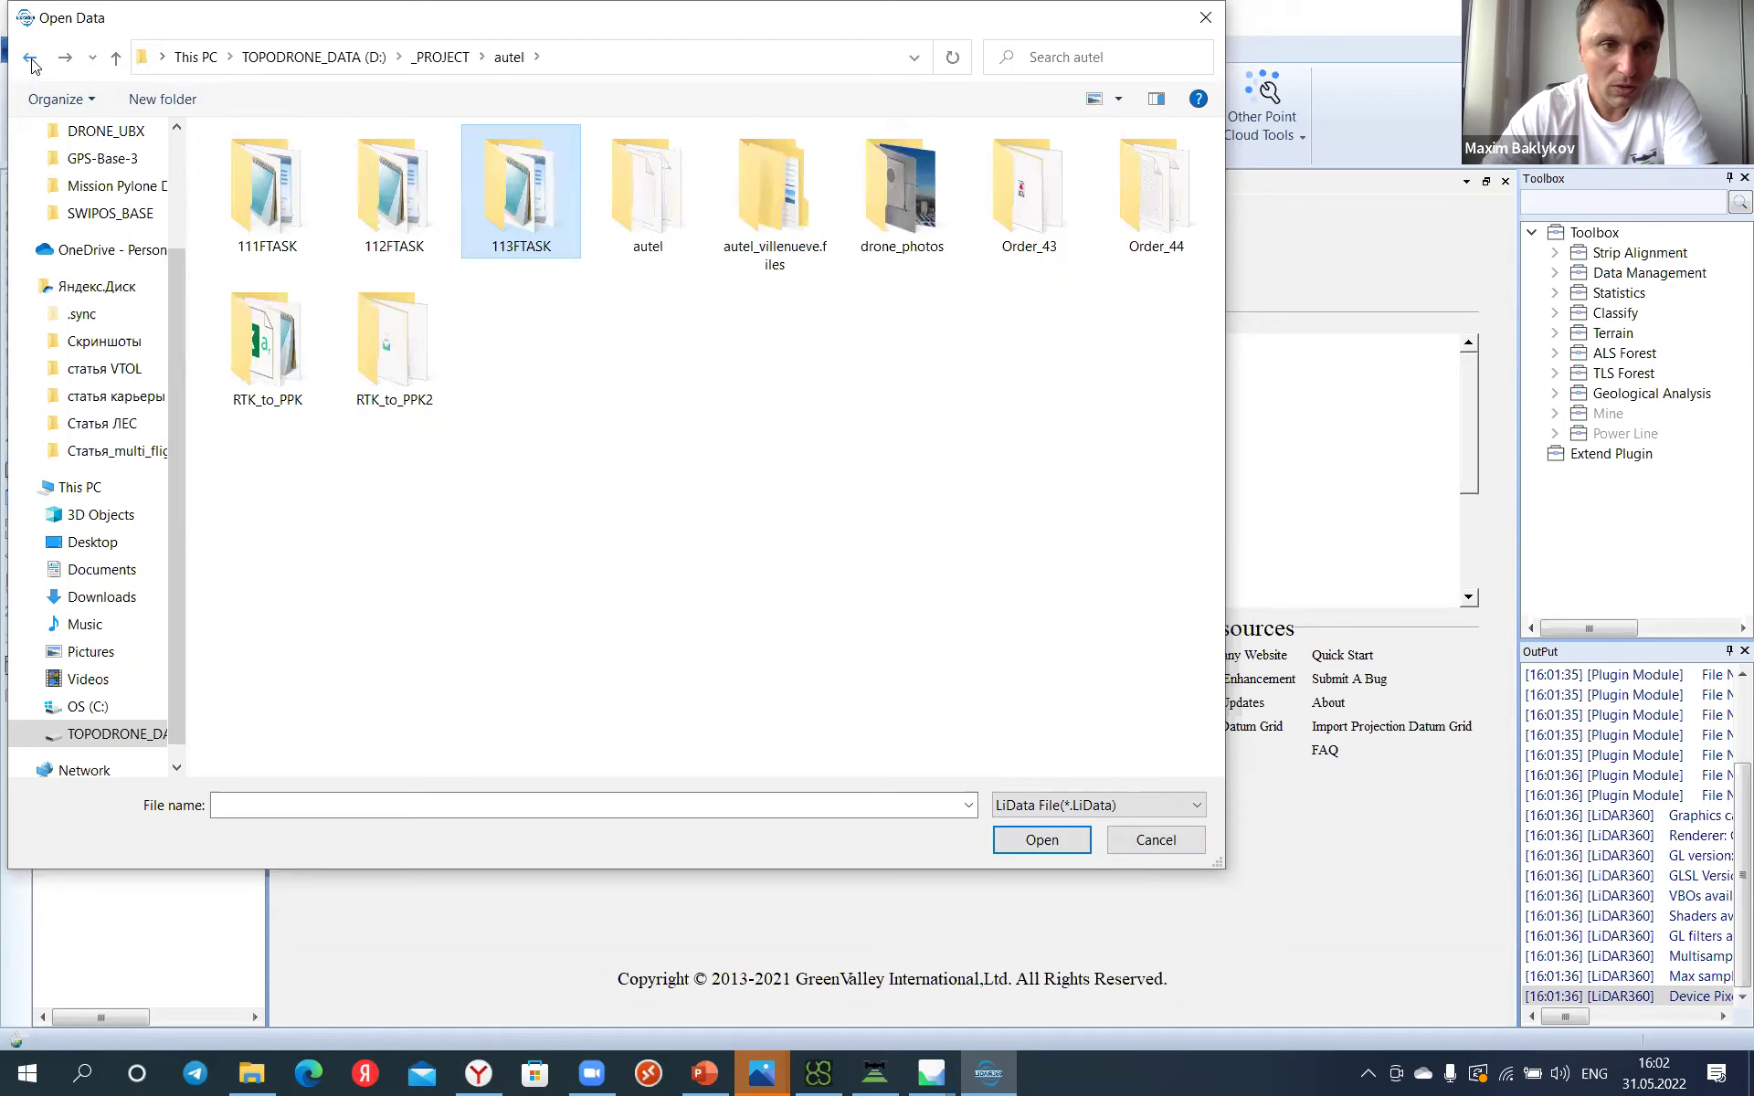
Step: Look through the RTK_to_PPK folder and its OUTPUT2 subfolder for LiData files, and return to the _PROJECT folder
{"action": "double_click", "coordinate": [288, 315]}
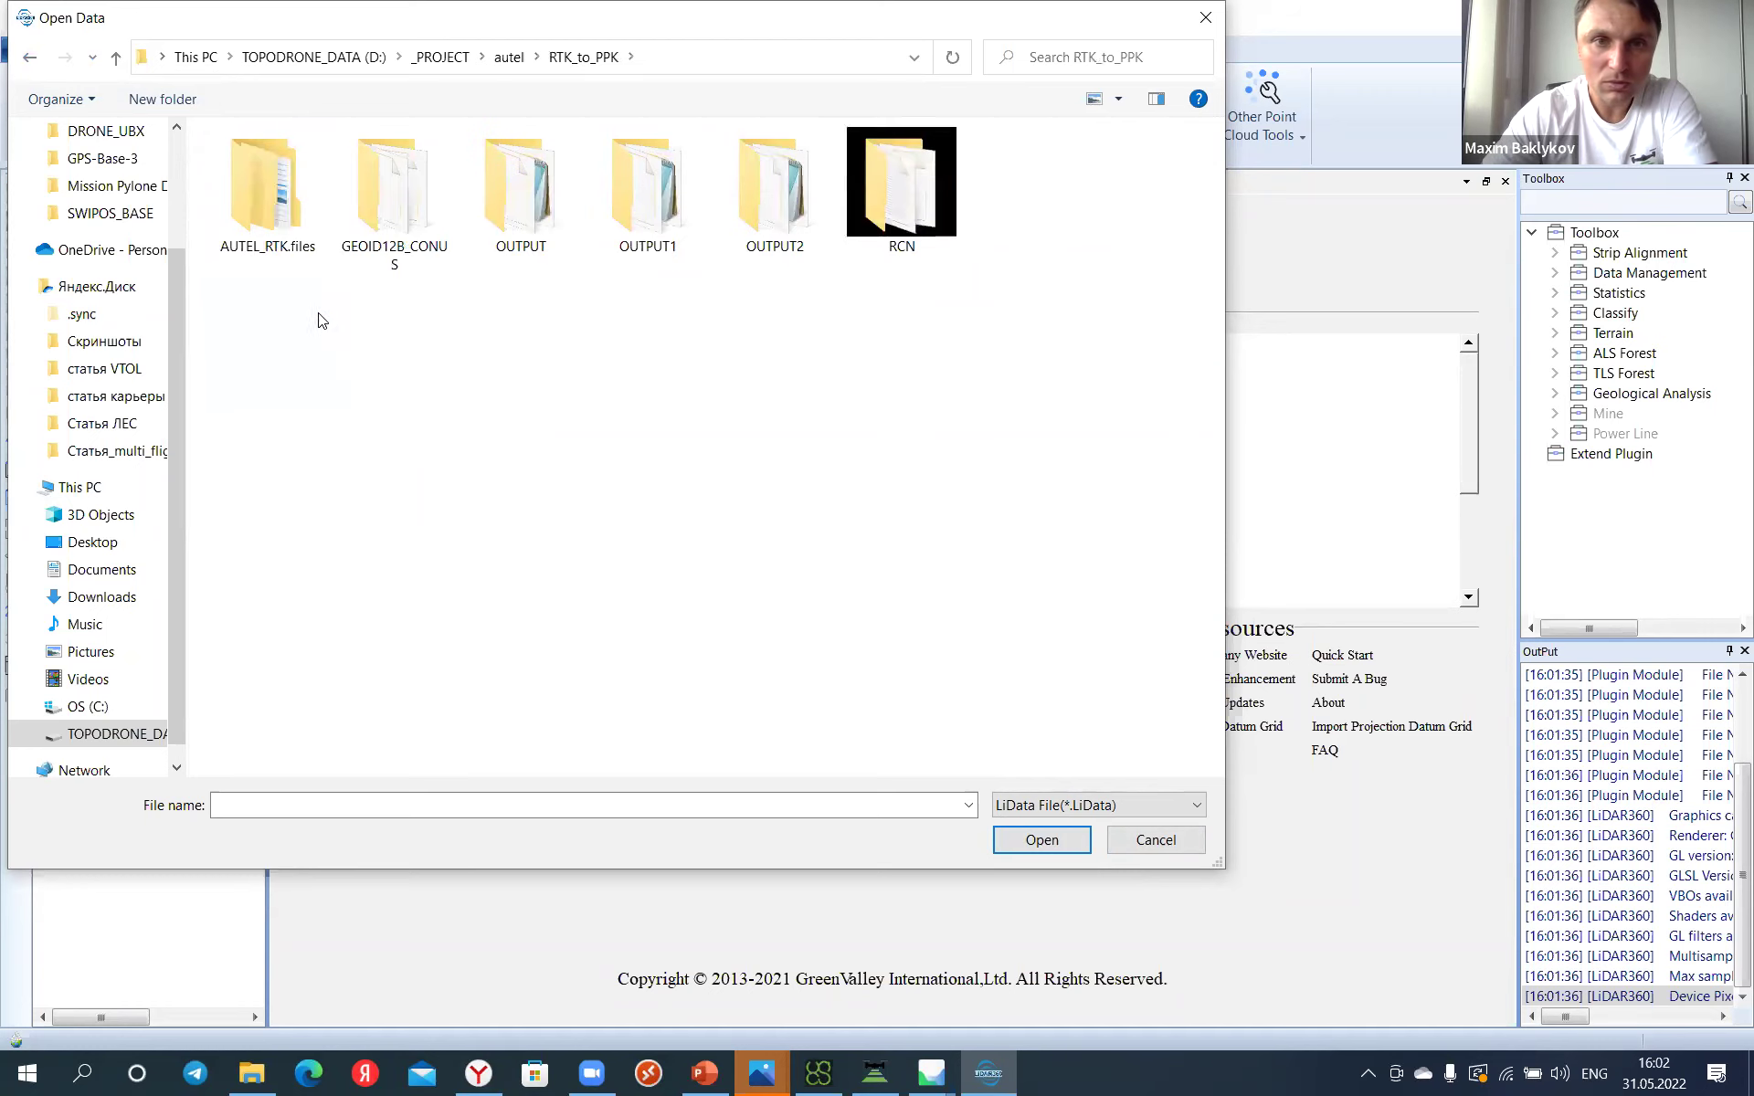
{"action": "double_click", "coordinate": [778, 198]}
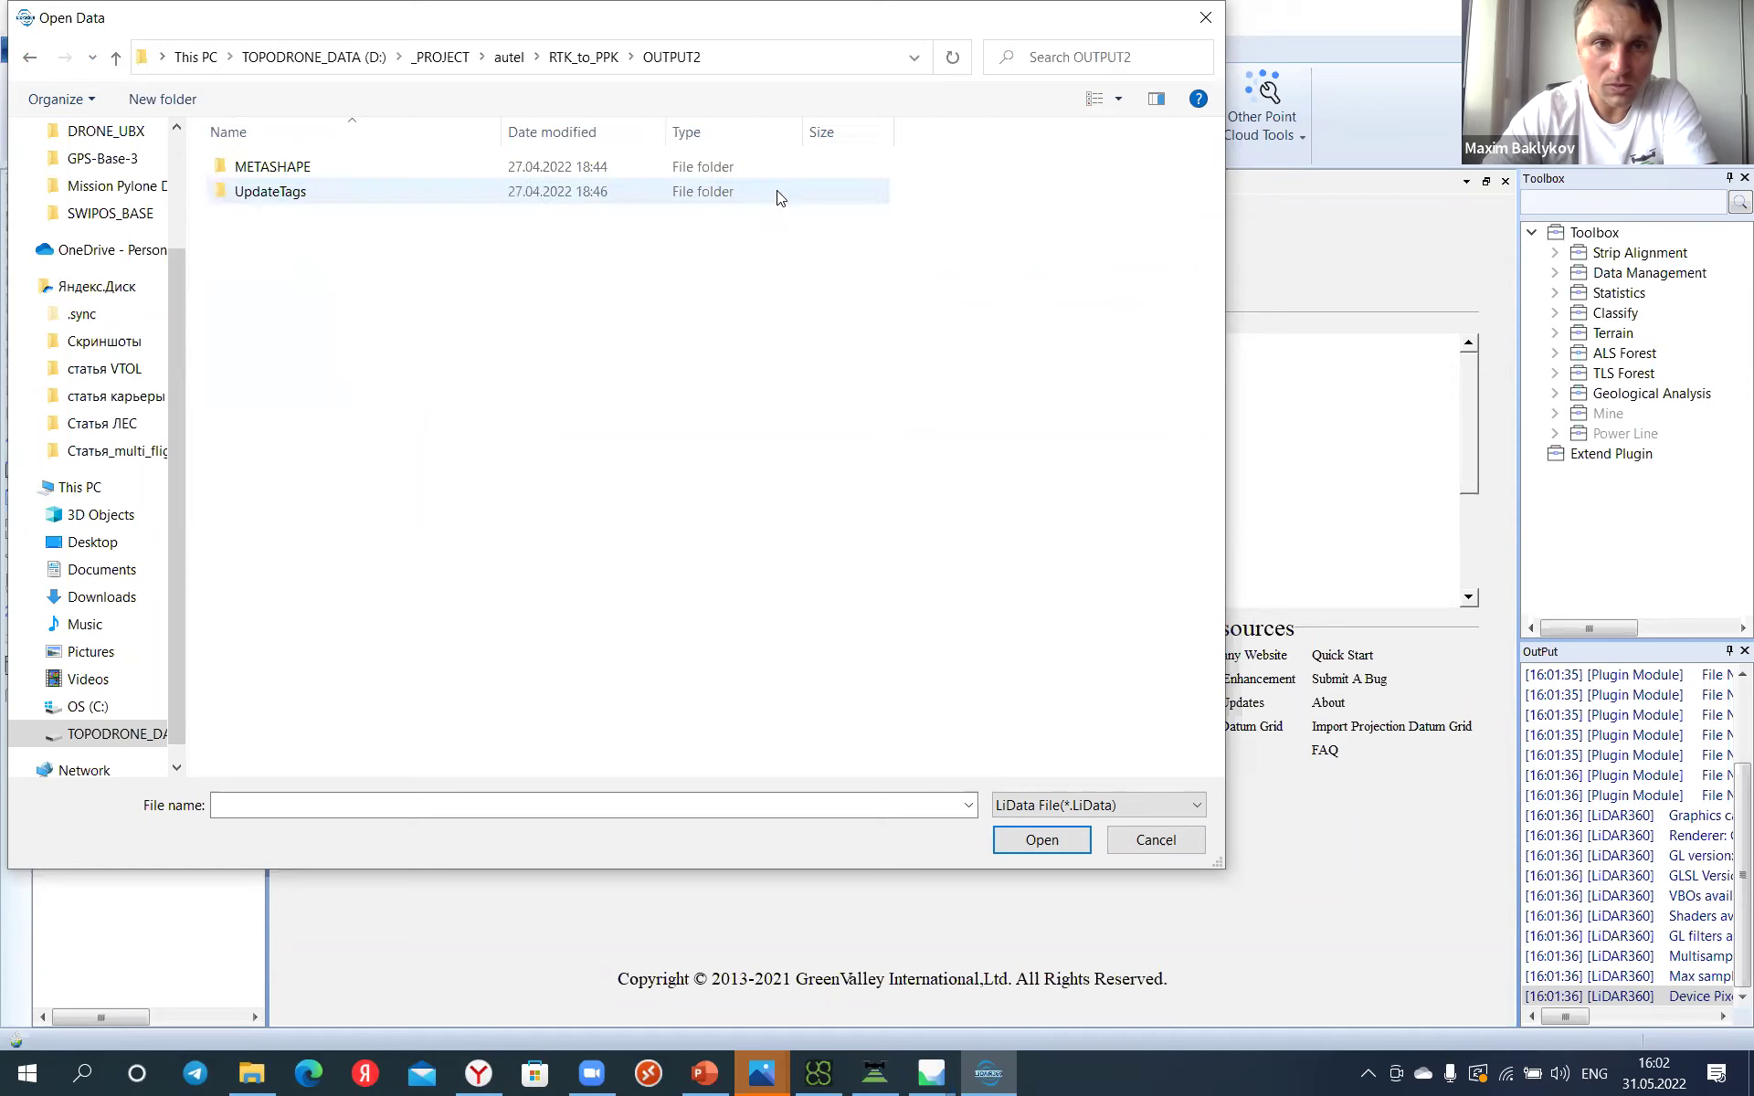
{"action": "left_click", "coordinate": [29, 59]}
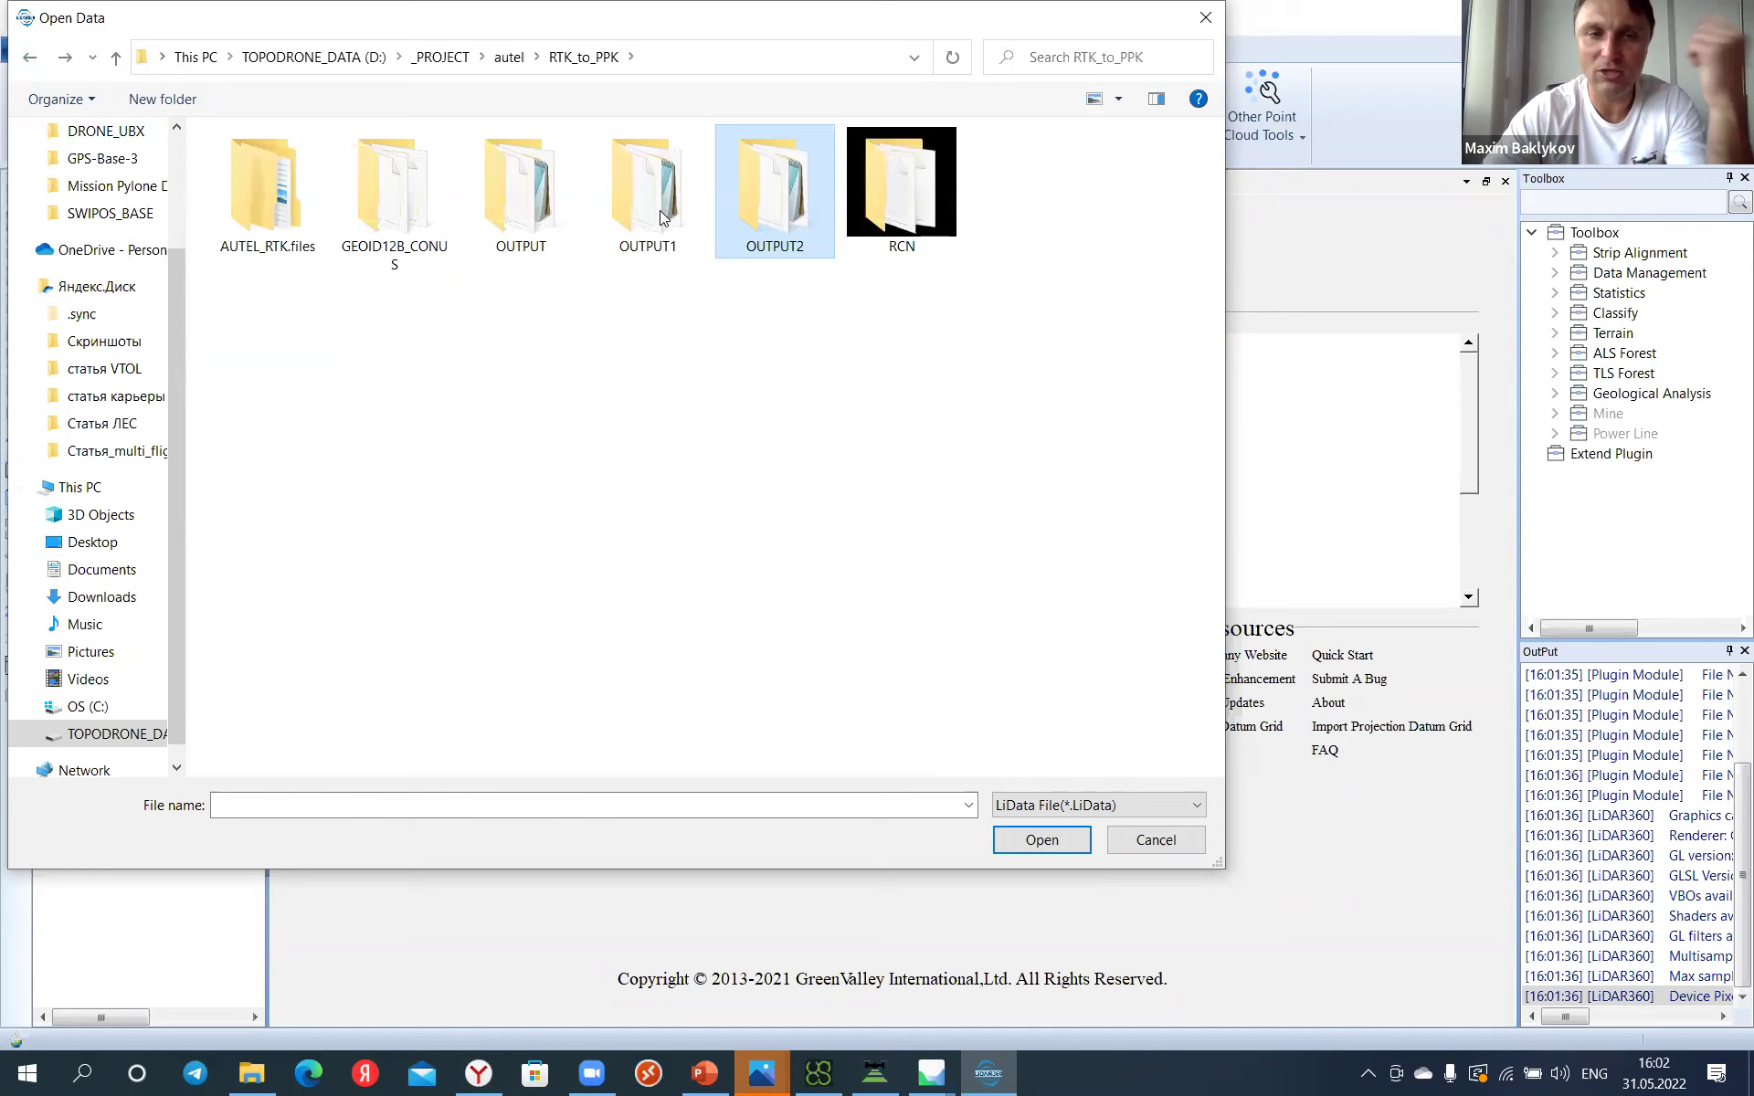
{"action": "left_click", "coordinate": [29, 62]}
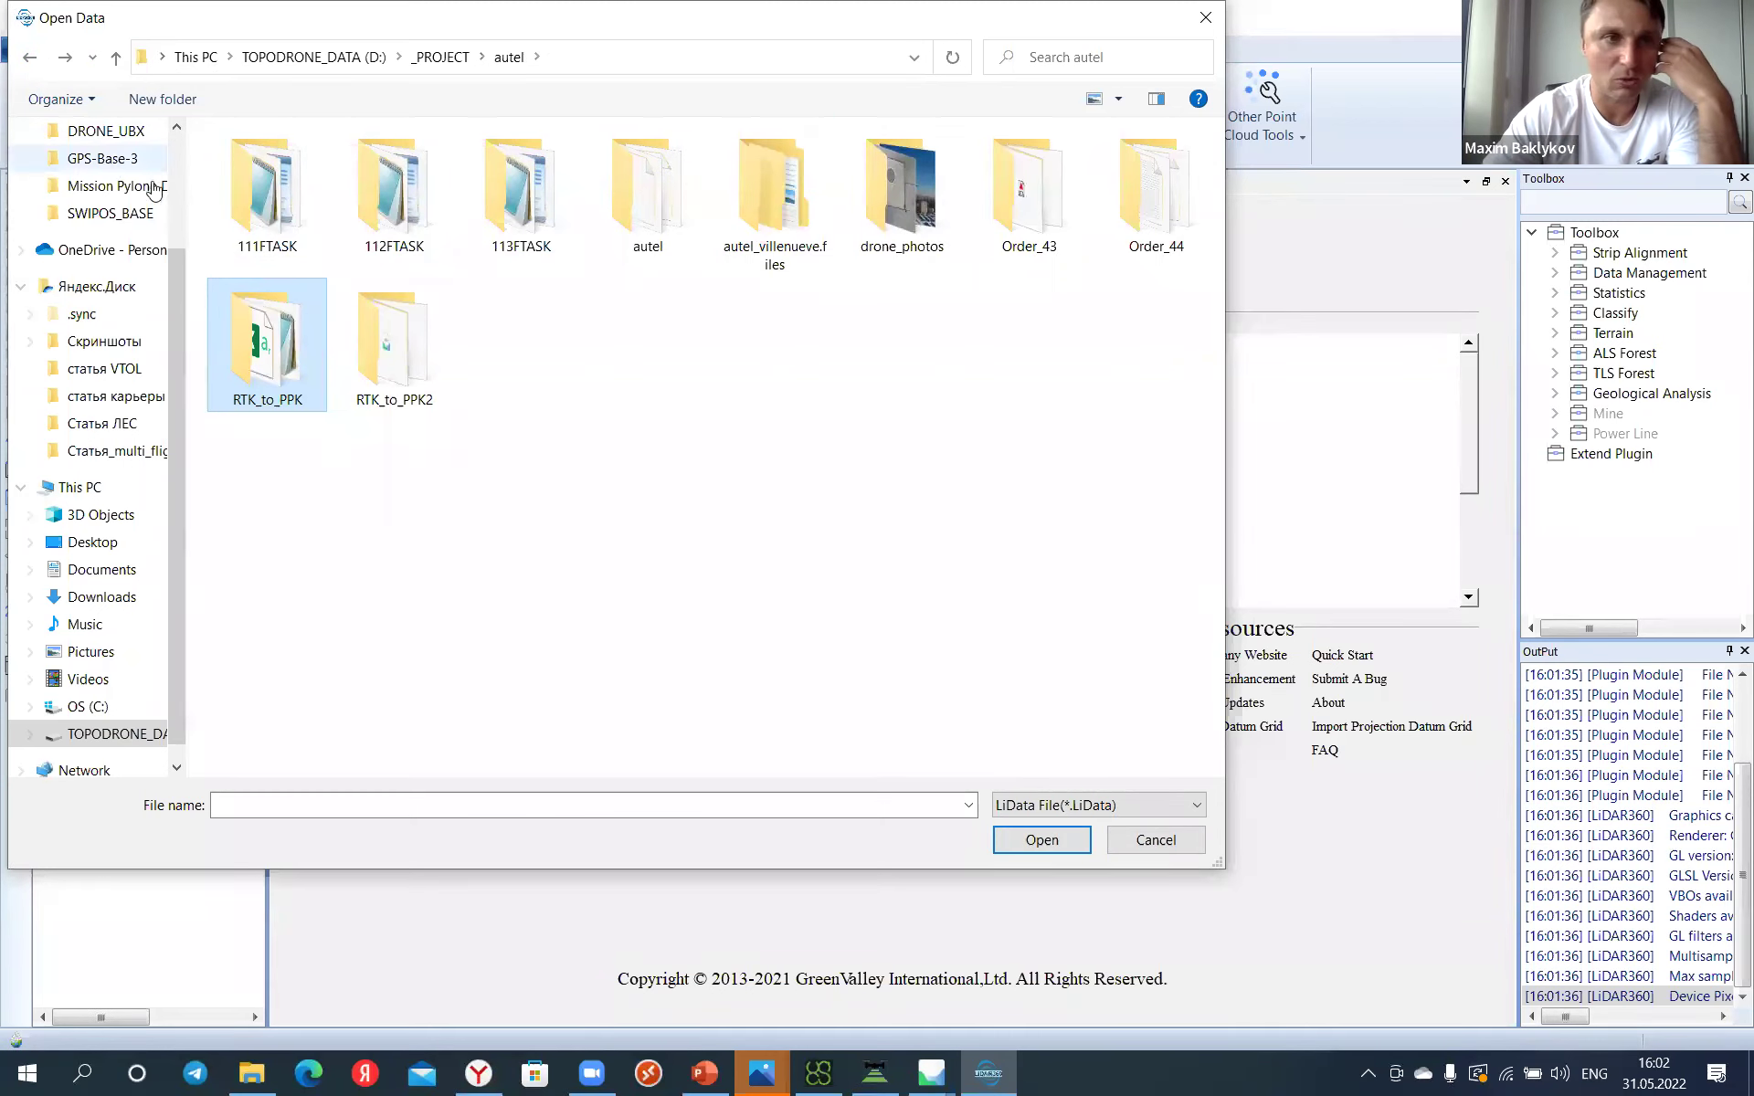
{"action": "left_click", "coordinate": [29, 59]}
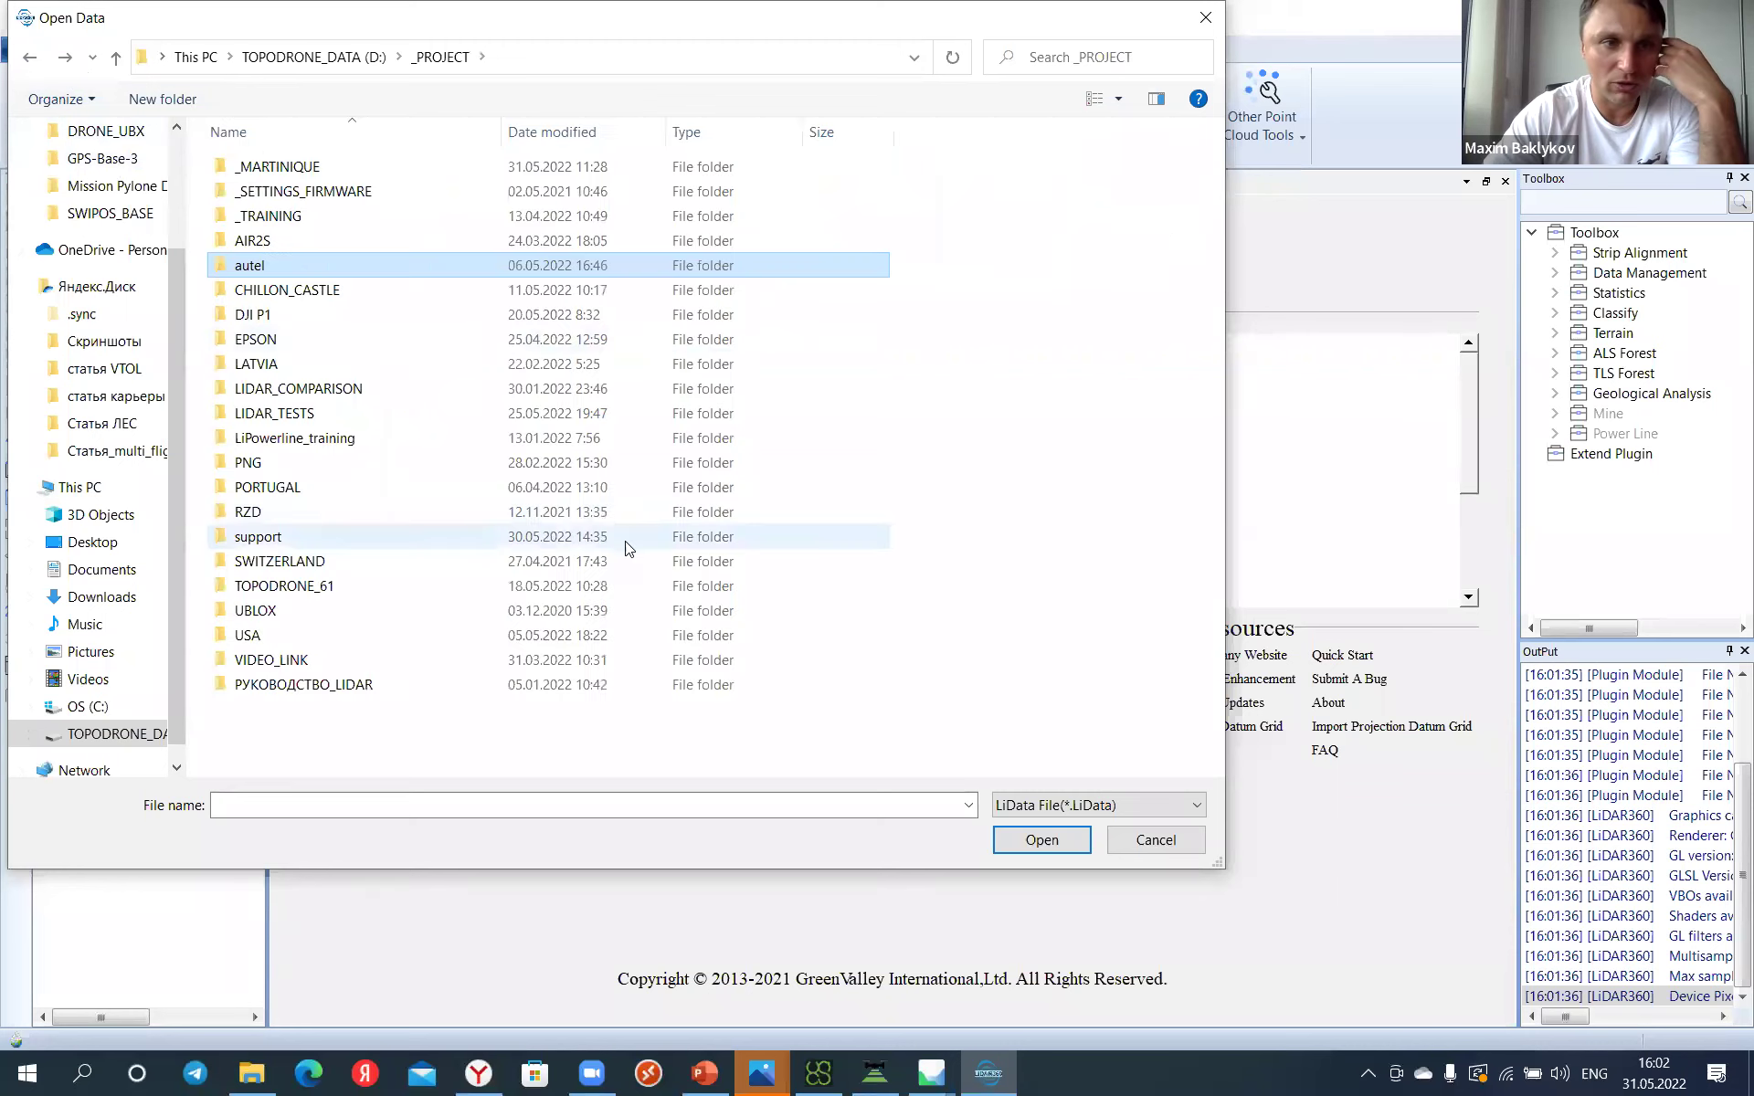
Step: Open the point cloud PointCloud_hq_autel.LiData from the autel subfolder inside the autel project folder
{"action": "double_click", "coordinate": [354, 264]}
{"action": "double_click", "coordinate": [648, 192]}
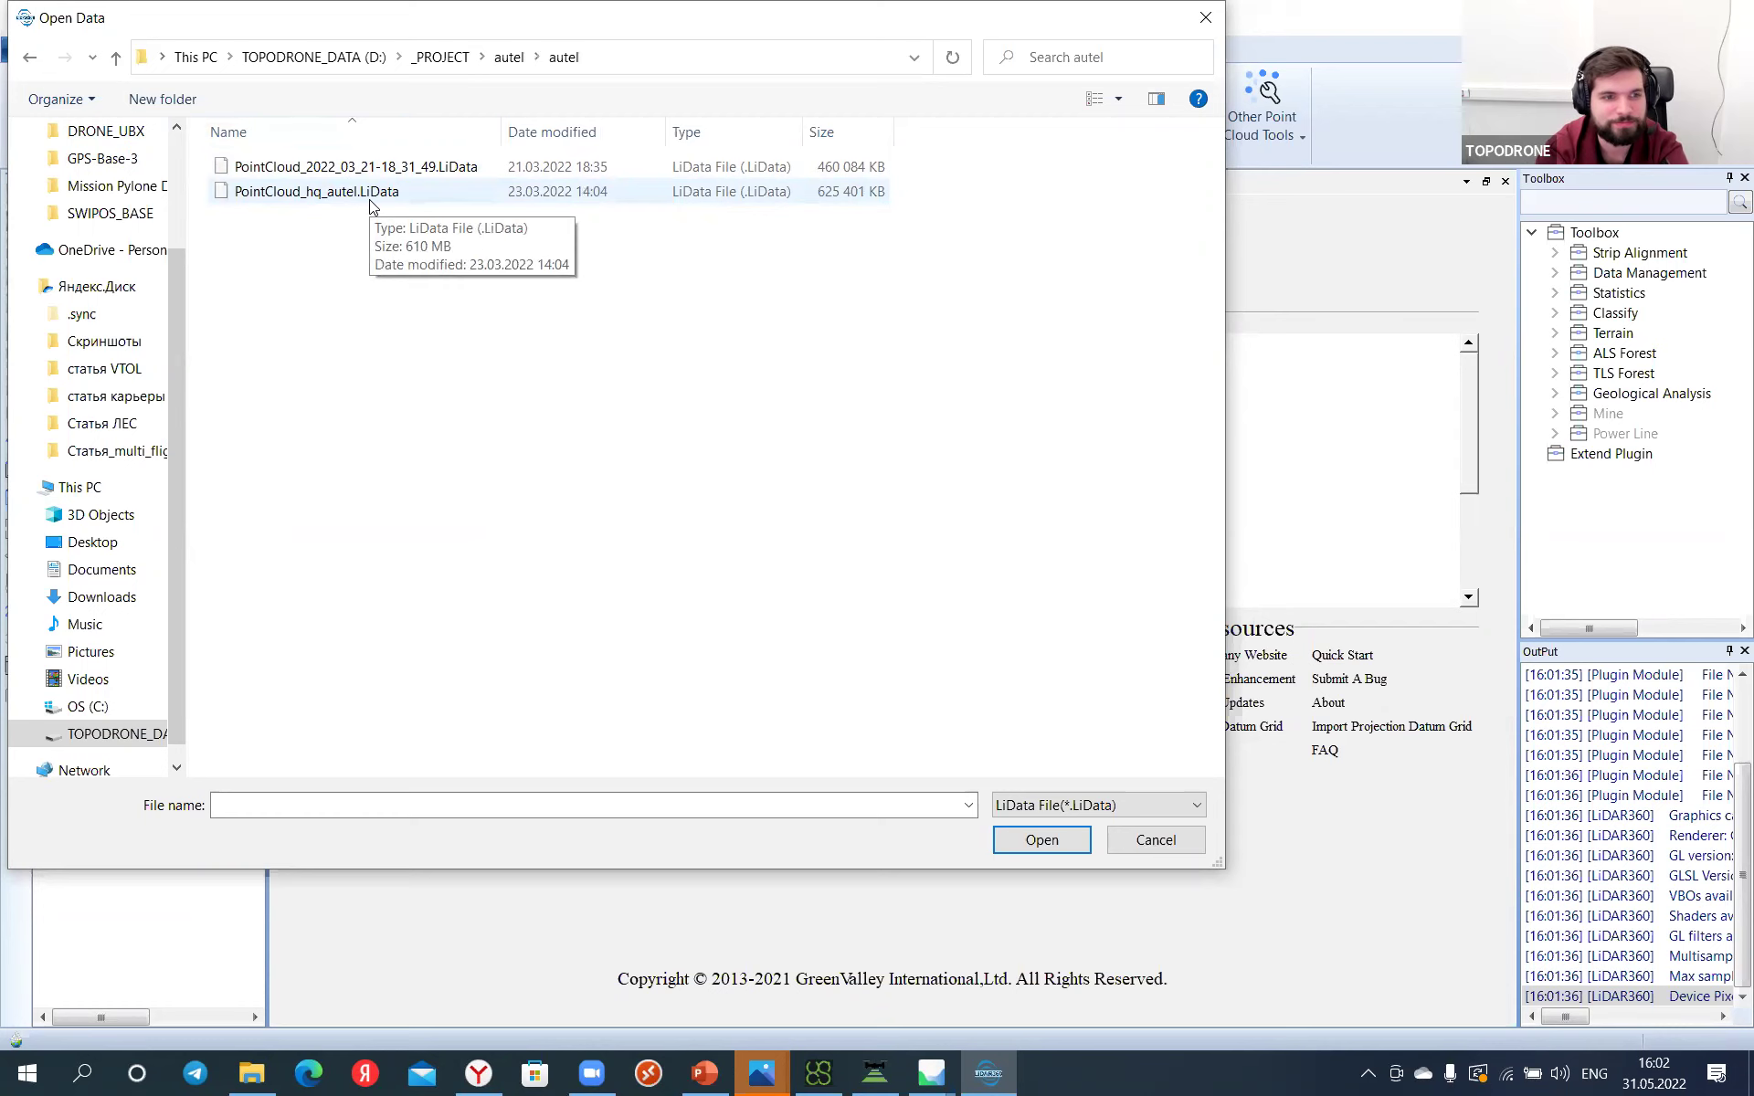
{"action": "left_click", "coordinate": [402, 167]}
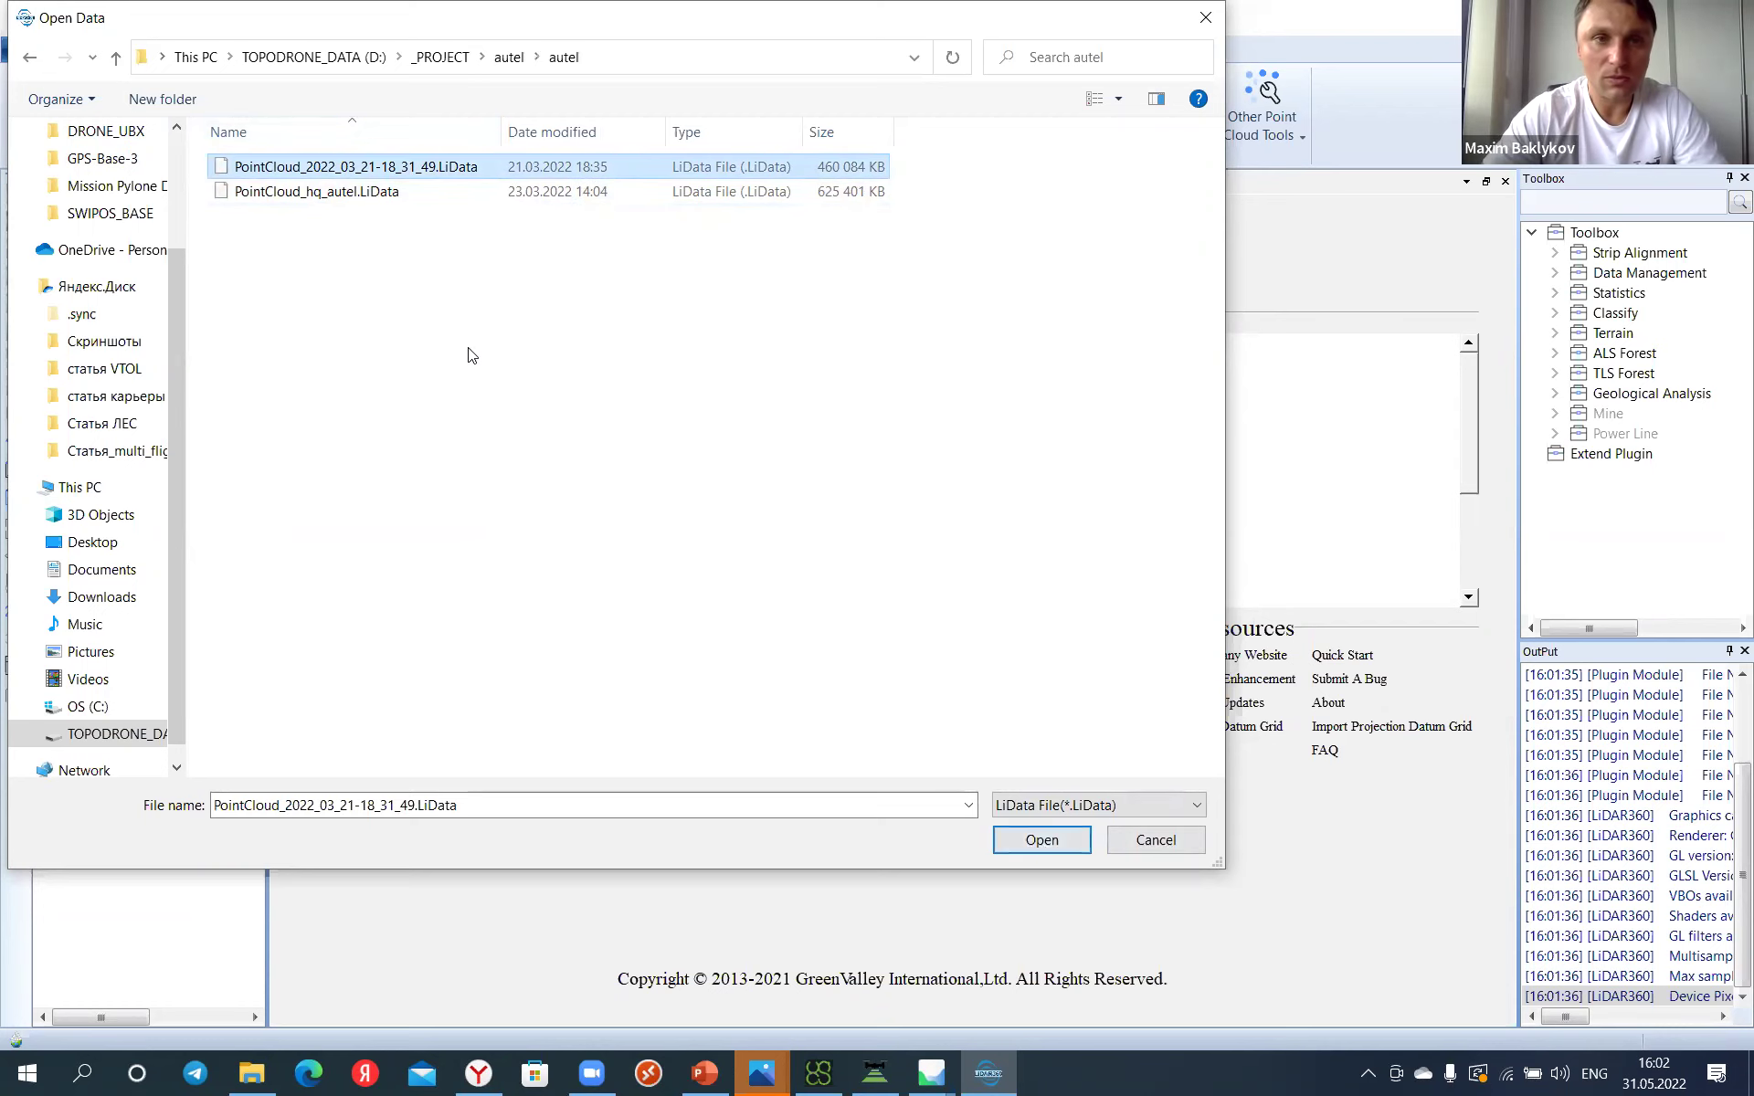
{"action": "left_click", "coordinate": [365, 192]}
{"action": "left_click", "coordinate": [1047, 837]}
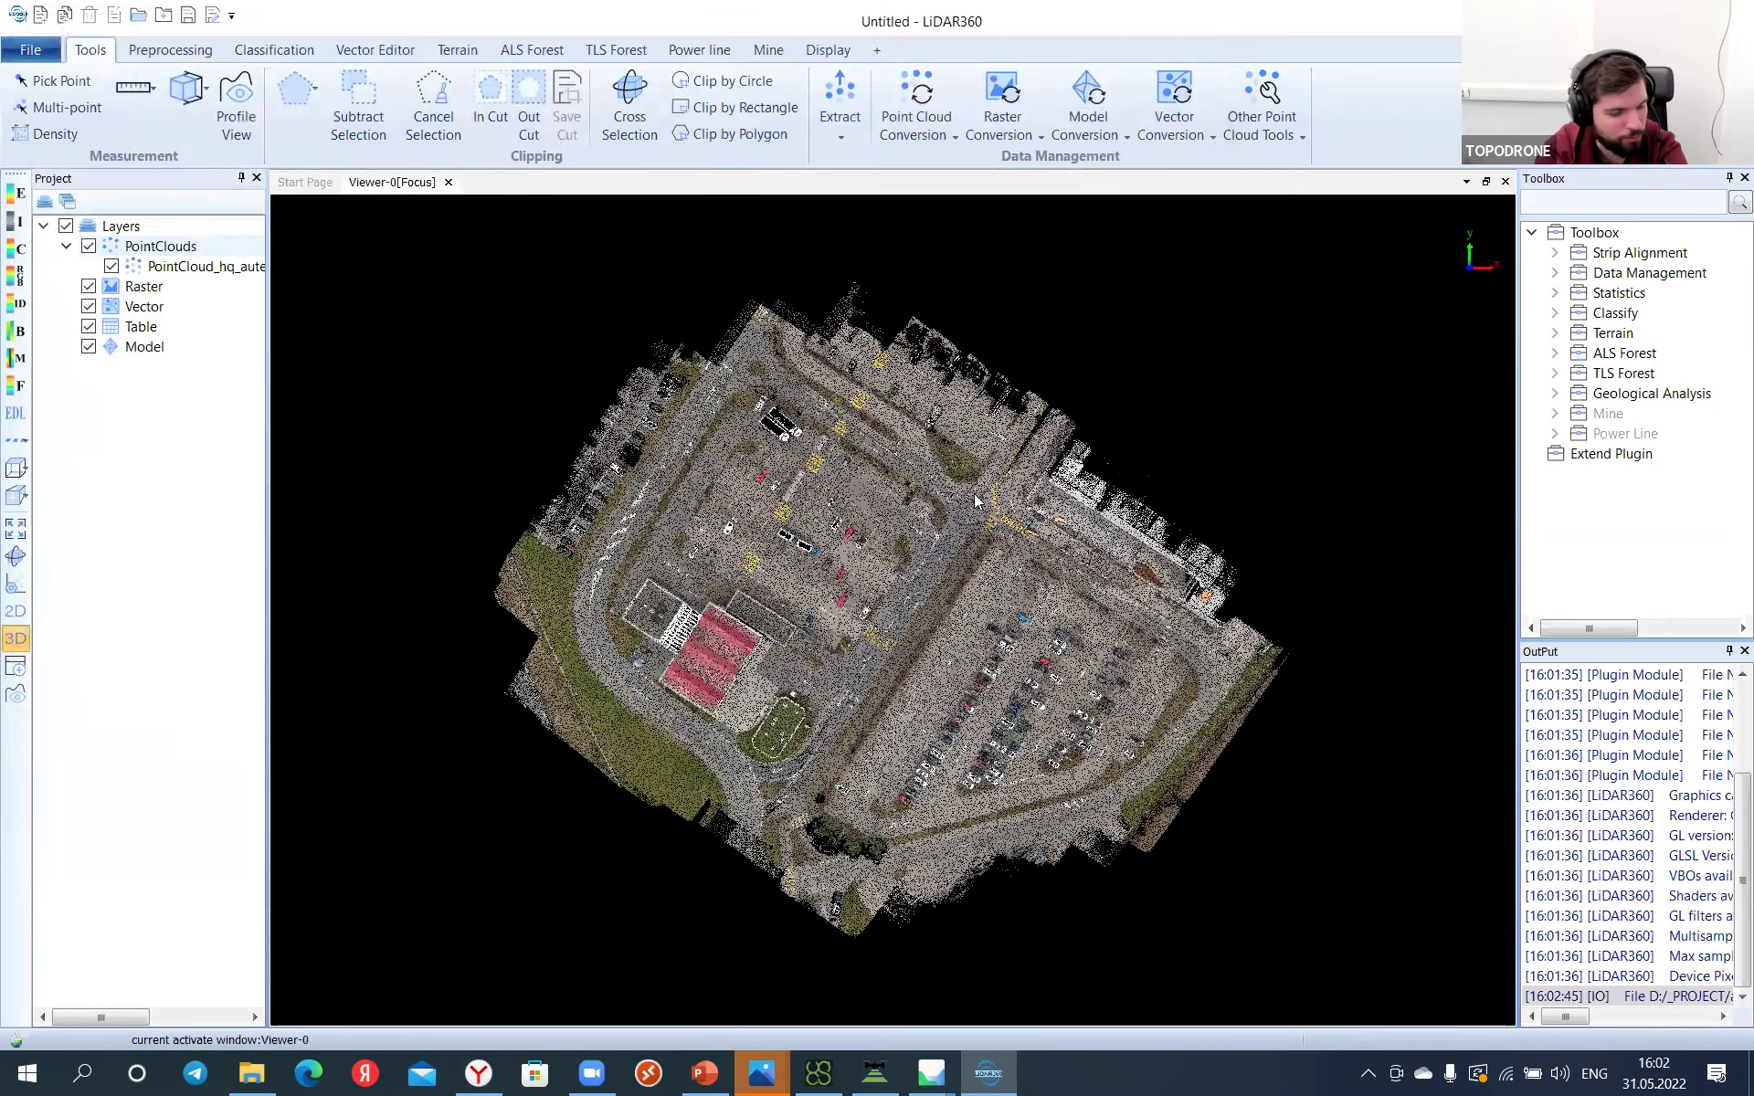
Step: Examine the road and yellow crosswalk between the two parking lots in the point cloud, from above and at an oblique angle
{"action": "scroll", "coordinate": [941, 712], "scroll_direction": "up", "scroll_amount": 3}
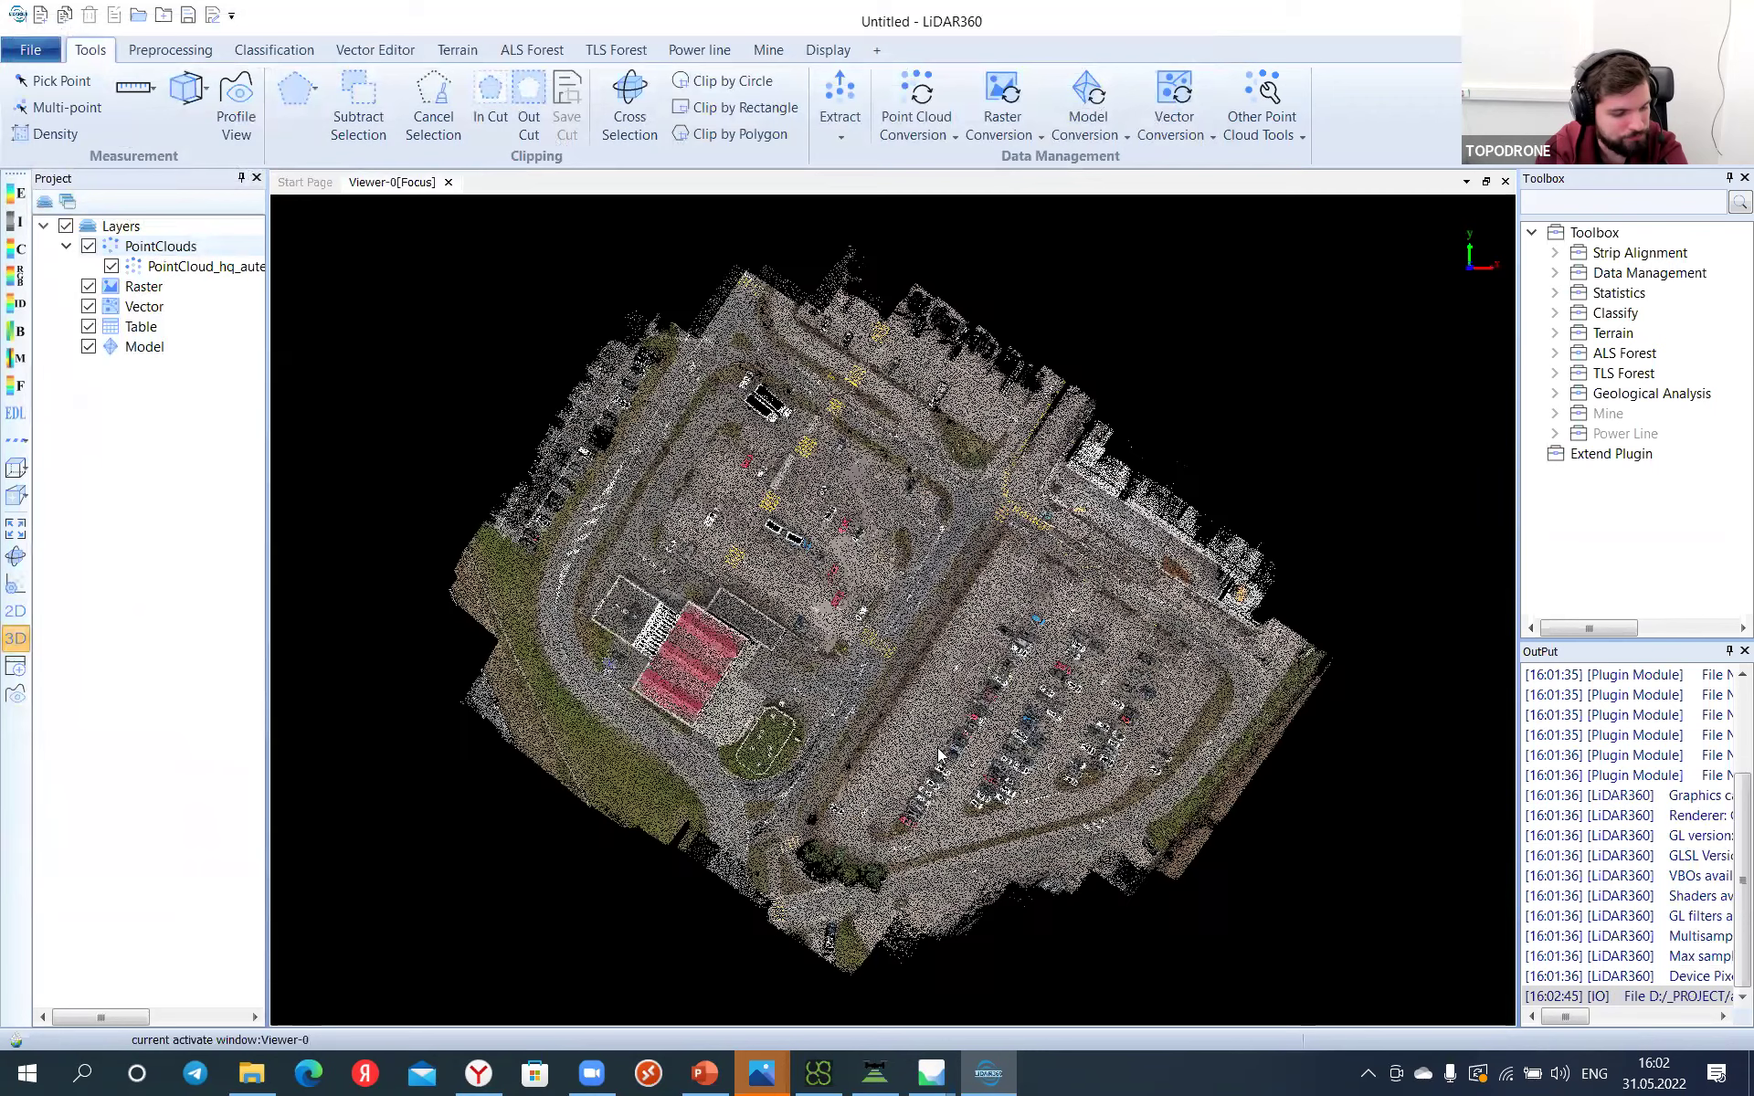
{"action": "scroll", "coordinate": [941, 772], "scroll_direction": "up", "scroll_amount": 5}
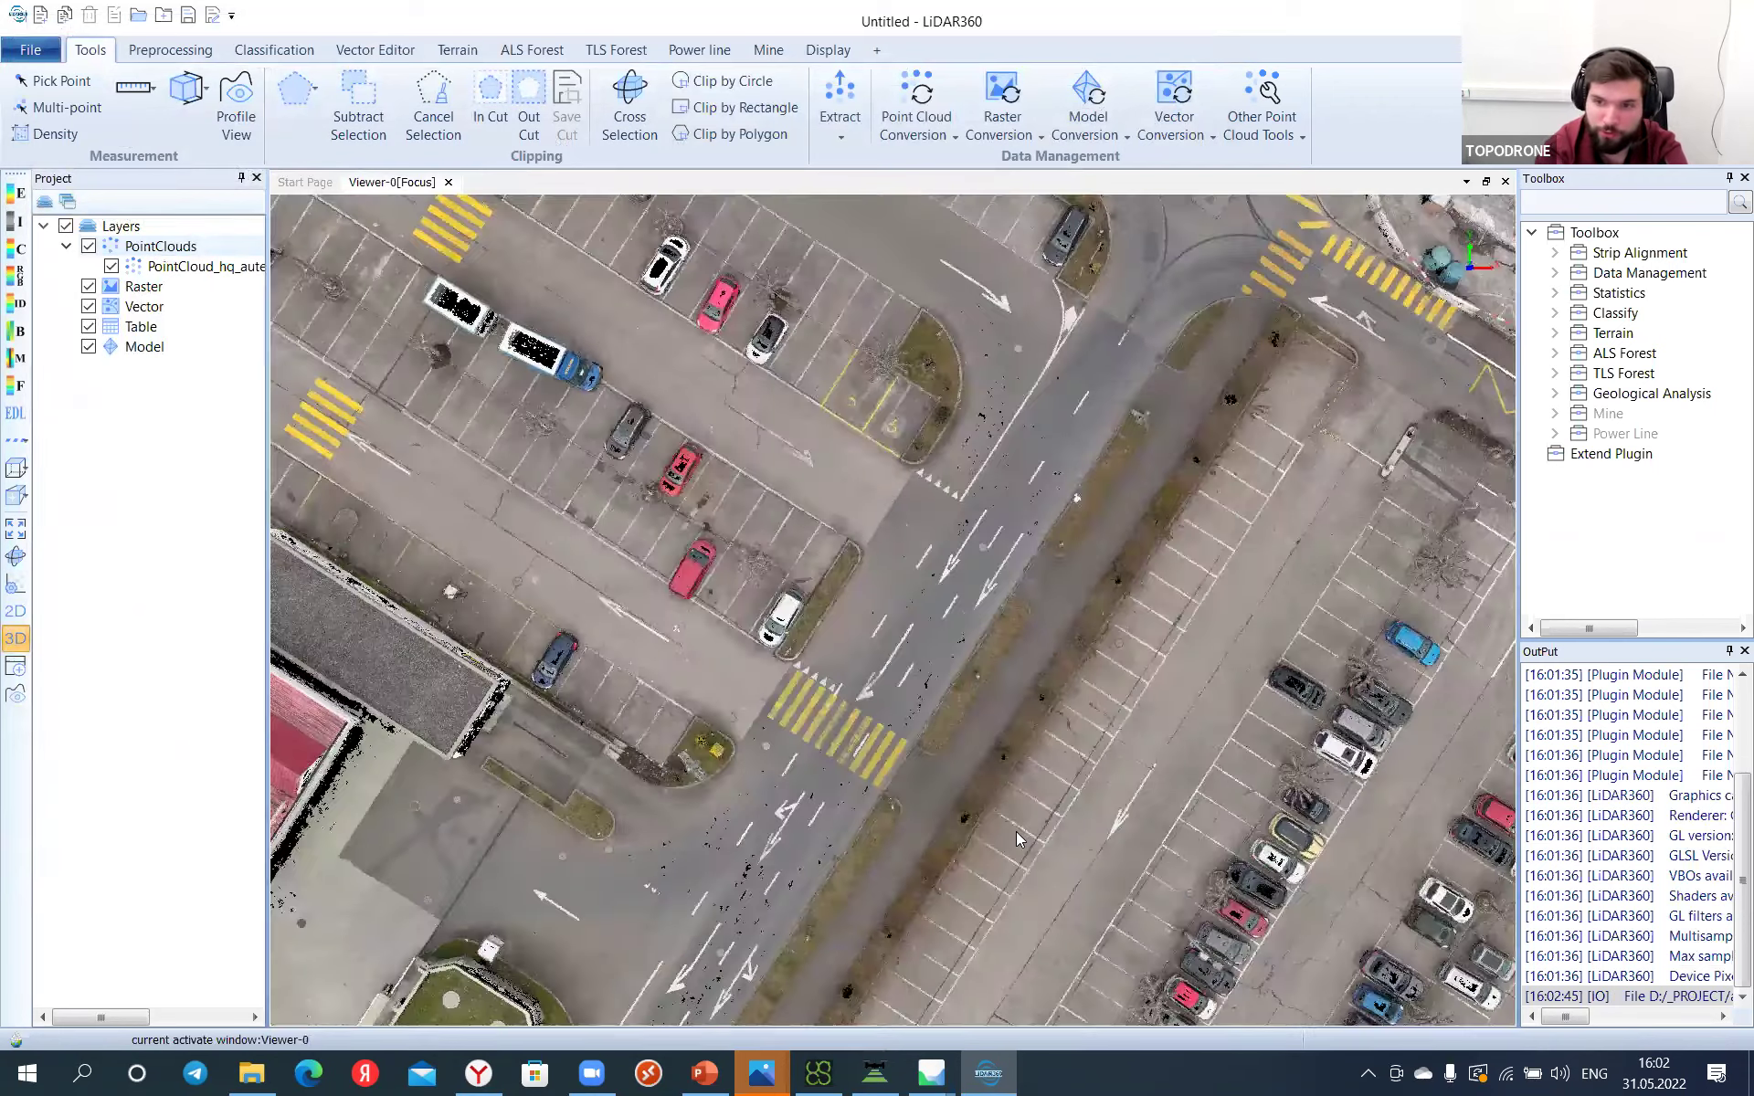
{"action": "mouse_move", "coordinate": [1016, 831]}
{"action": "left_mouse_down"}
{"action": "mouse_move", "coordinate": [1023, 618]}
{"action": "mouse_move", "coordinate": [1135, 539]}
{"action": "mouse_move", "coordinate": [1137, 515]}
{"action": "mouse_move", "coordinate": [1067, 767]}
{"action": "left_mouse_up"}
{"action": "scroll", "coordinate": [1067, 772], "scroll_direction": "up", "scroll_amount": 3}
{"action": "right_click_drag", "start_coordinate": [1010, 717], "coordinate": [973, 705]}
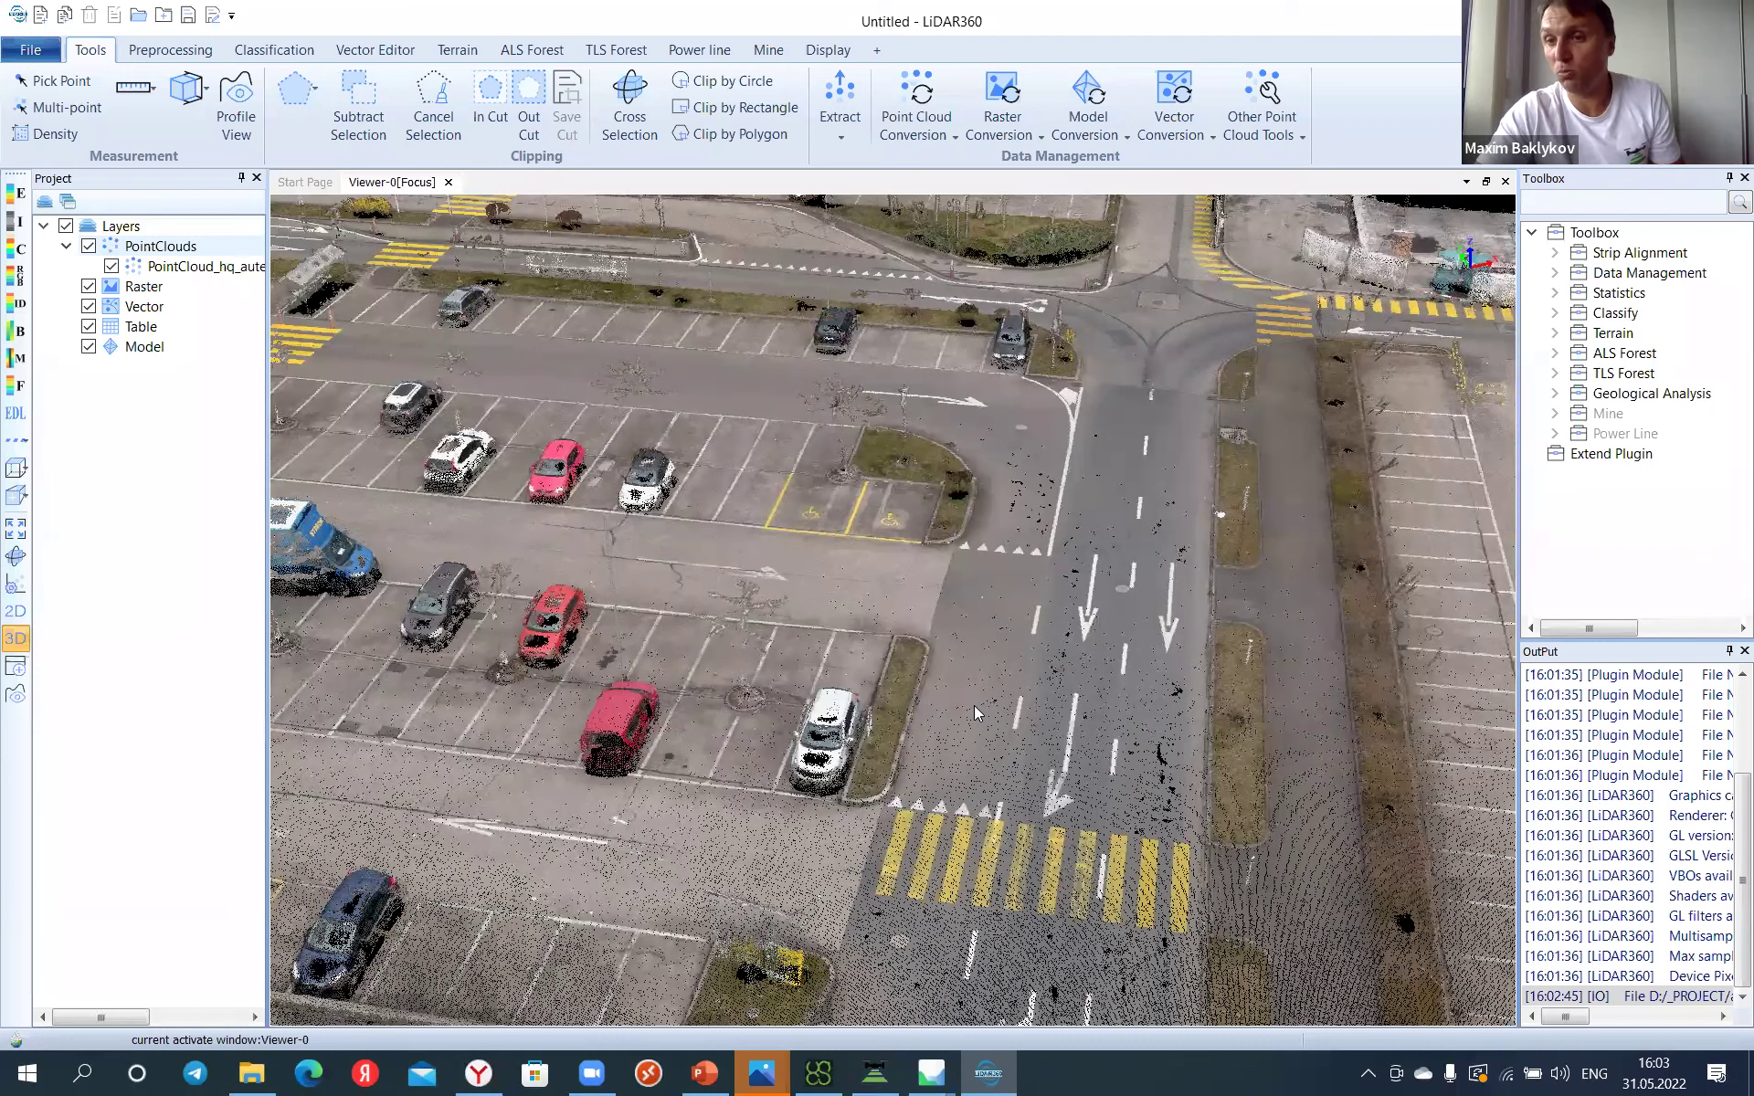
{"action": "scroll", "coordinate": [1133, 800], "scroll_direction": "down", "scroll_amount": 3}
{"action": "mouse_move", "coordinate": [1114, 733]}
{"action": "left_mouse_down"}
{"action": "mouse_move", "coordinate": [1134, 745]}
{"action": "mouse_move", "coordinate": [1098, 754]}
{"action": "left_mouse_up"}
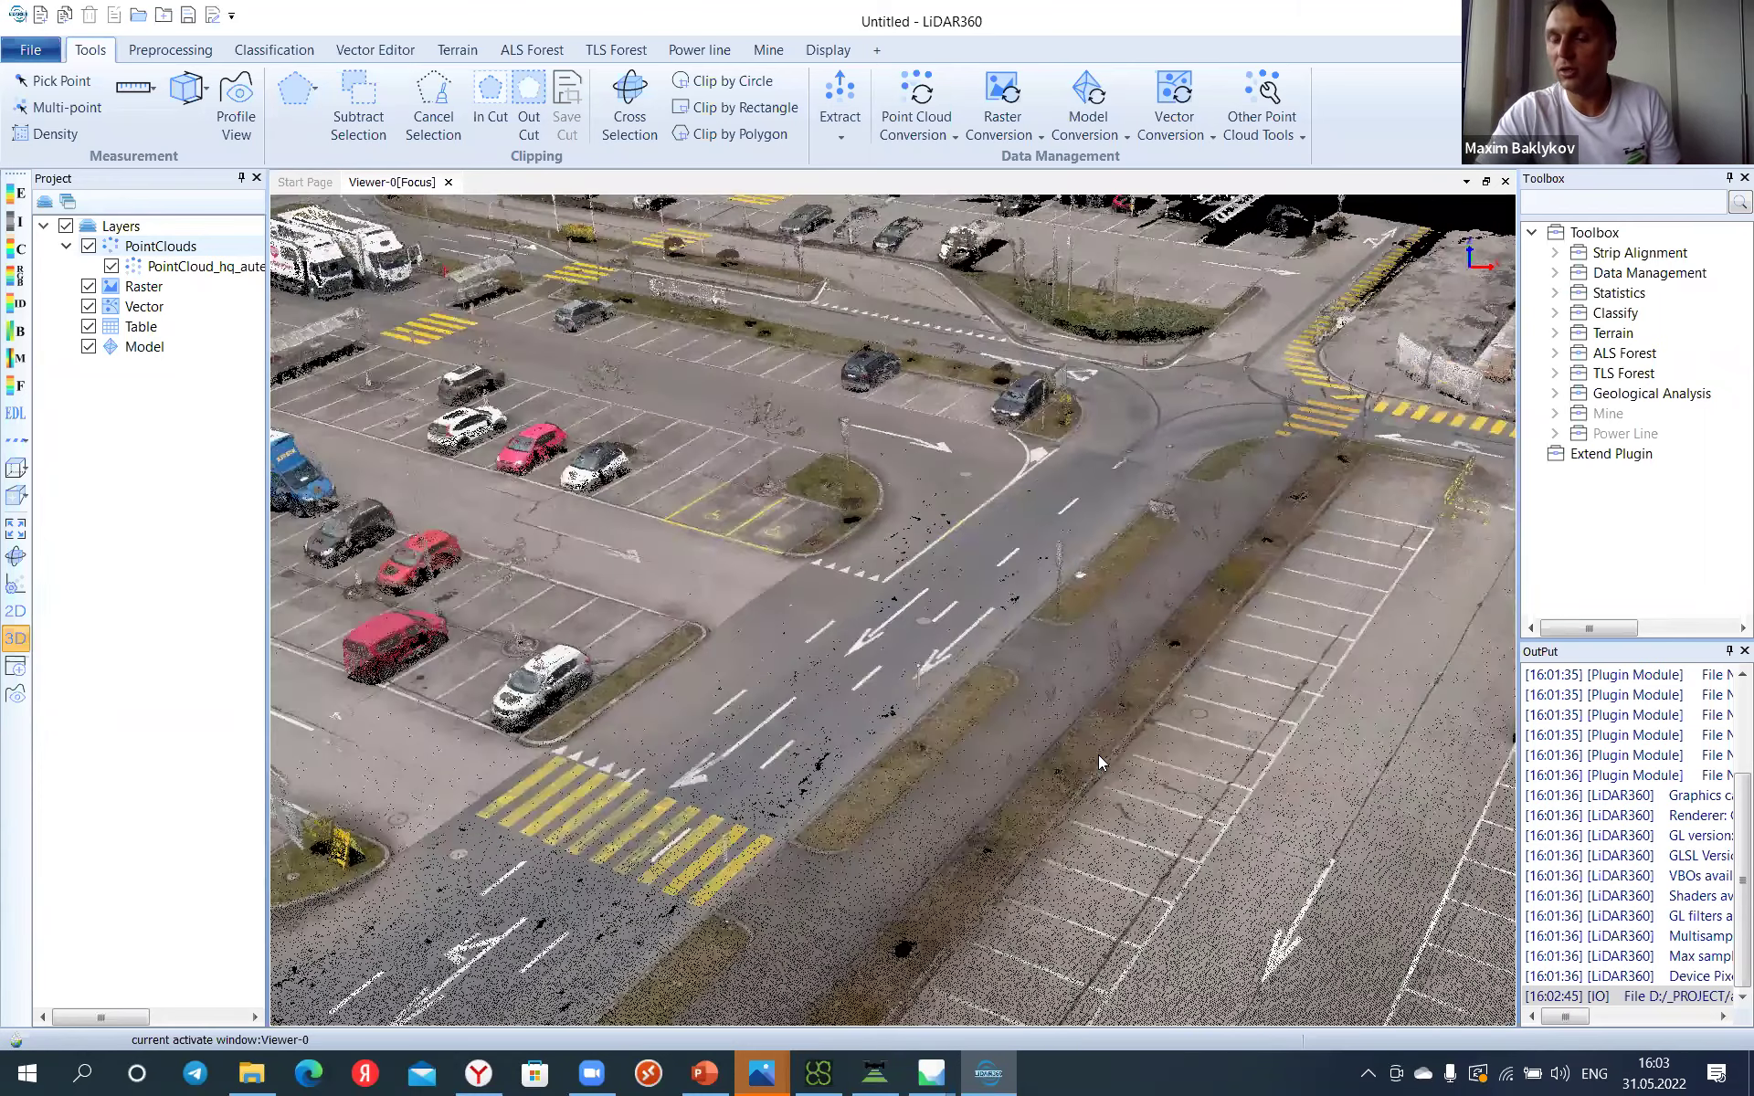
Step: Examine the parked cars, road arrows and surrounding surfaces of the point cloud from several oblique angles
{"action": "left_click_drag", "start_coordinate": [763, 652], "coordinate": [886, 701]}
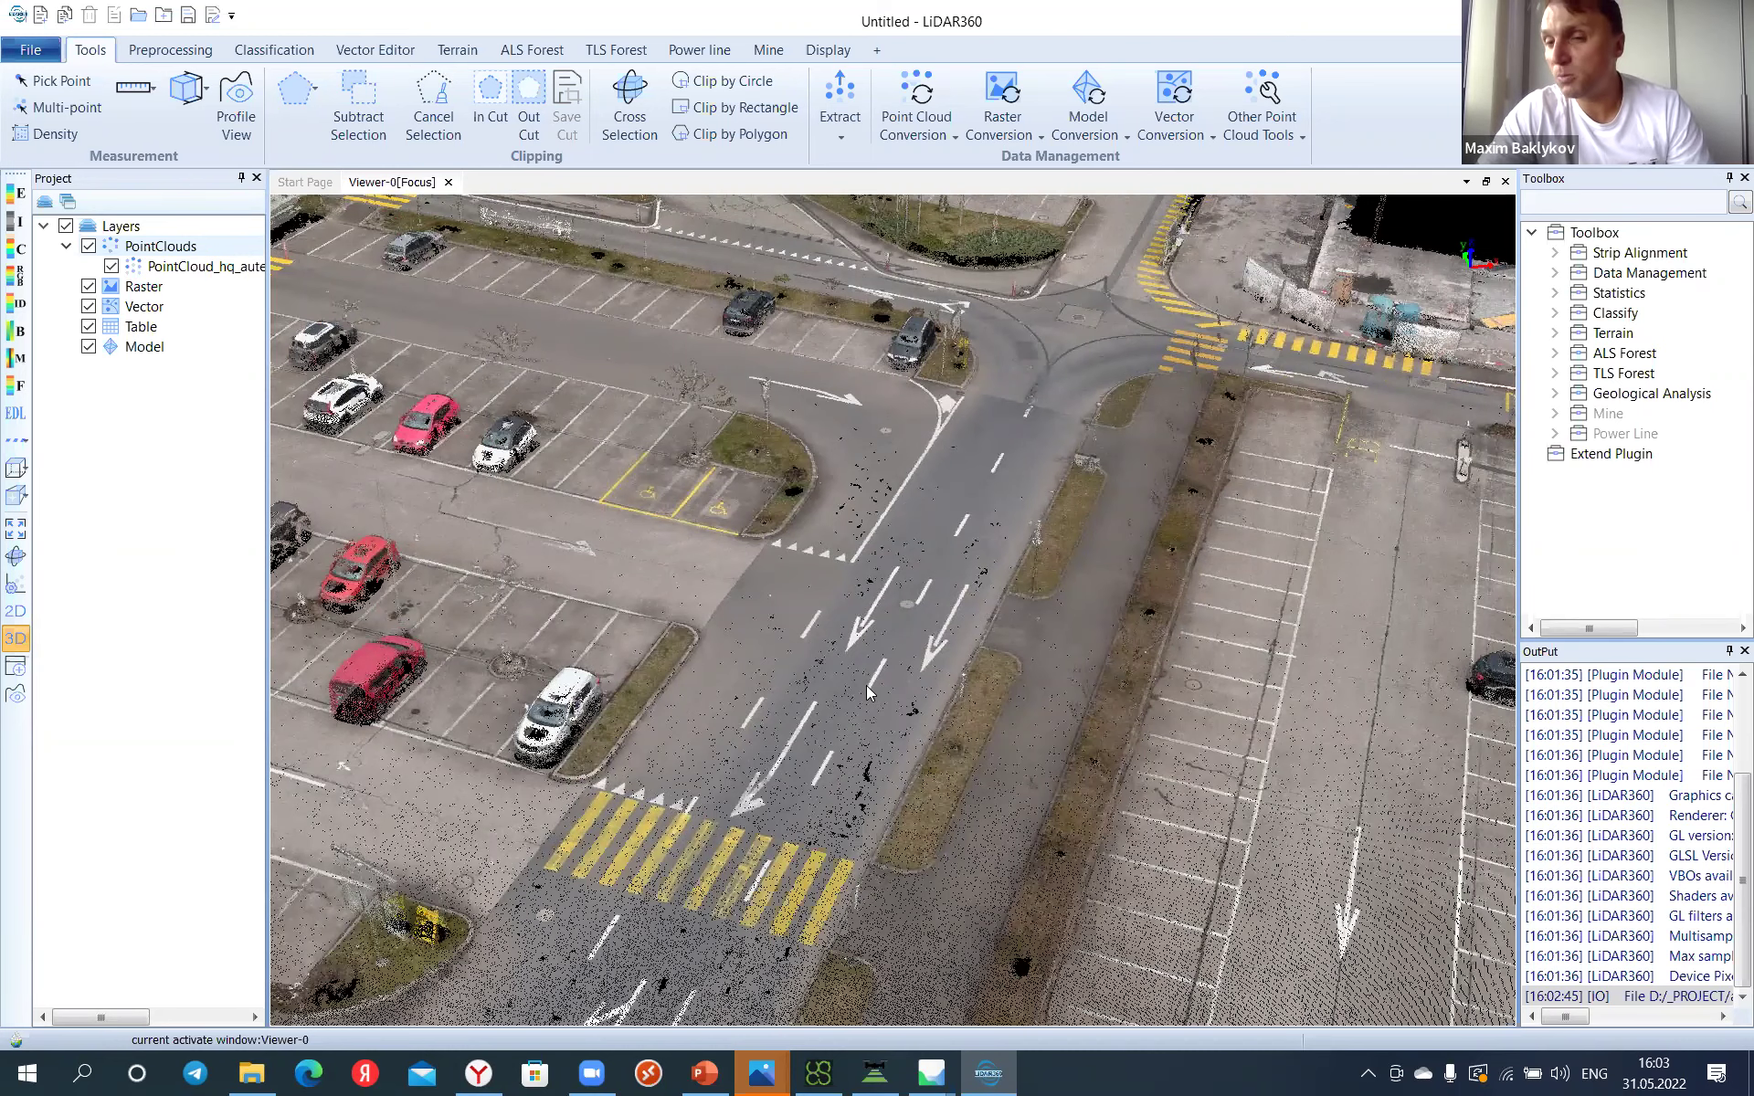
{"action": "left_click_drag", "start_coordinate": [973, 603], "coordinate": [944, 582]}
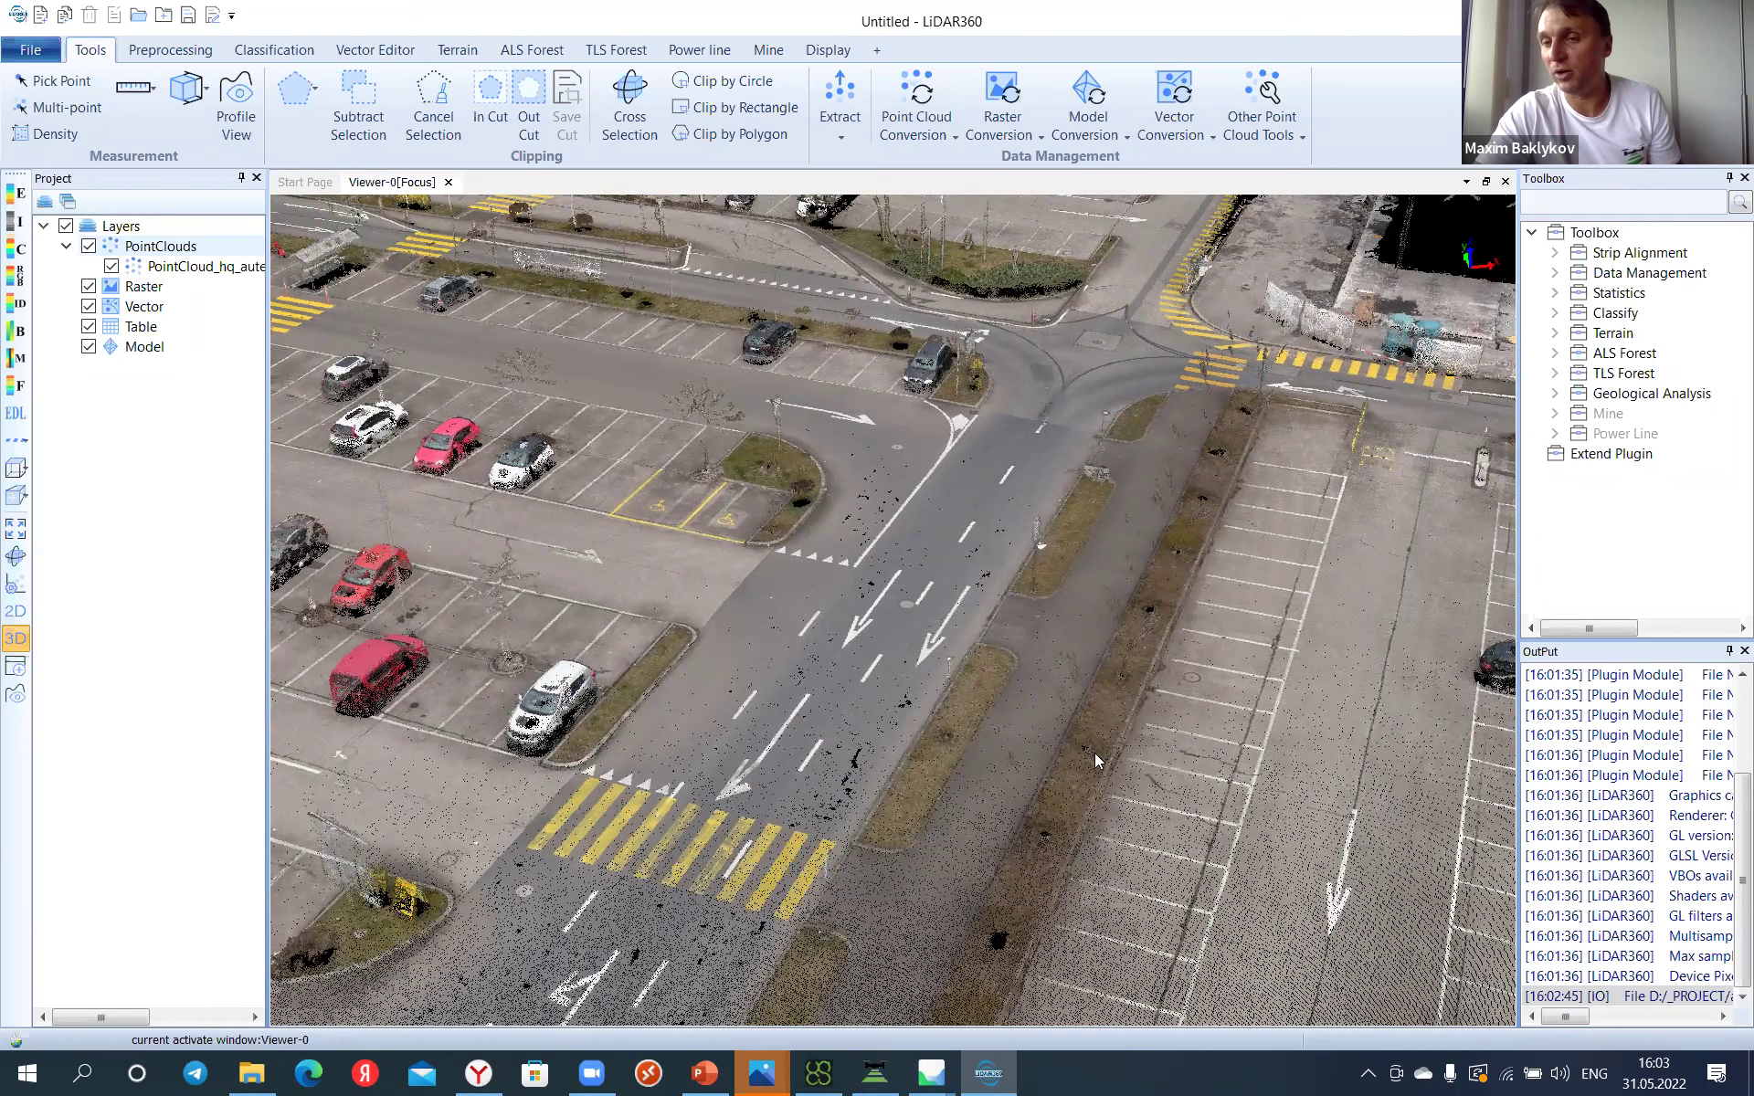
{"action": "mouse_move", "coordinate": [1092, 735]}
{"action": "left_mouse_down"}
{"action": "mouse_move", "coordinate": [1052, 674]}
{"action": "mouse_move", "coordinate": [644, 638]}
{"action": "mouse_move", "coordinate": [738, 695]}
{"action": "mouse_move", "coordinate": [804, 667]}
{"action": "mouse_move", "coordinate": [822, 683]}
{"action": "left_mouse_up"}
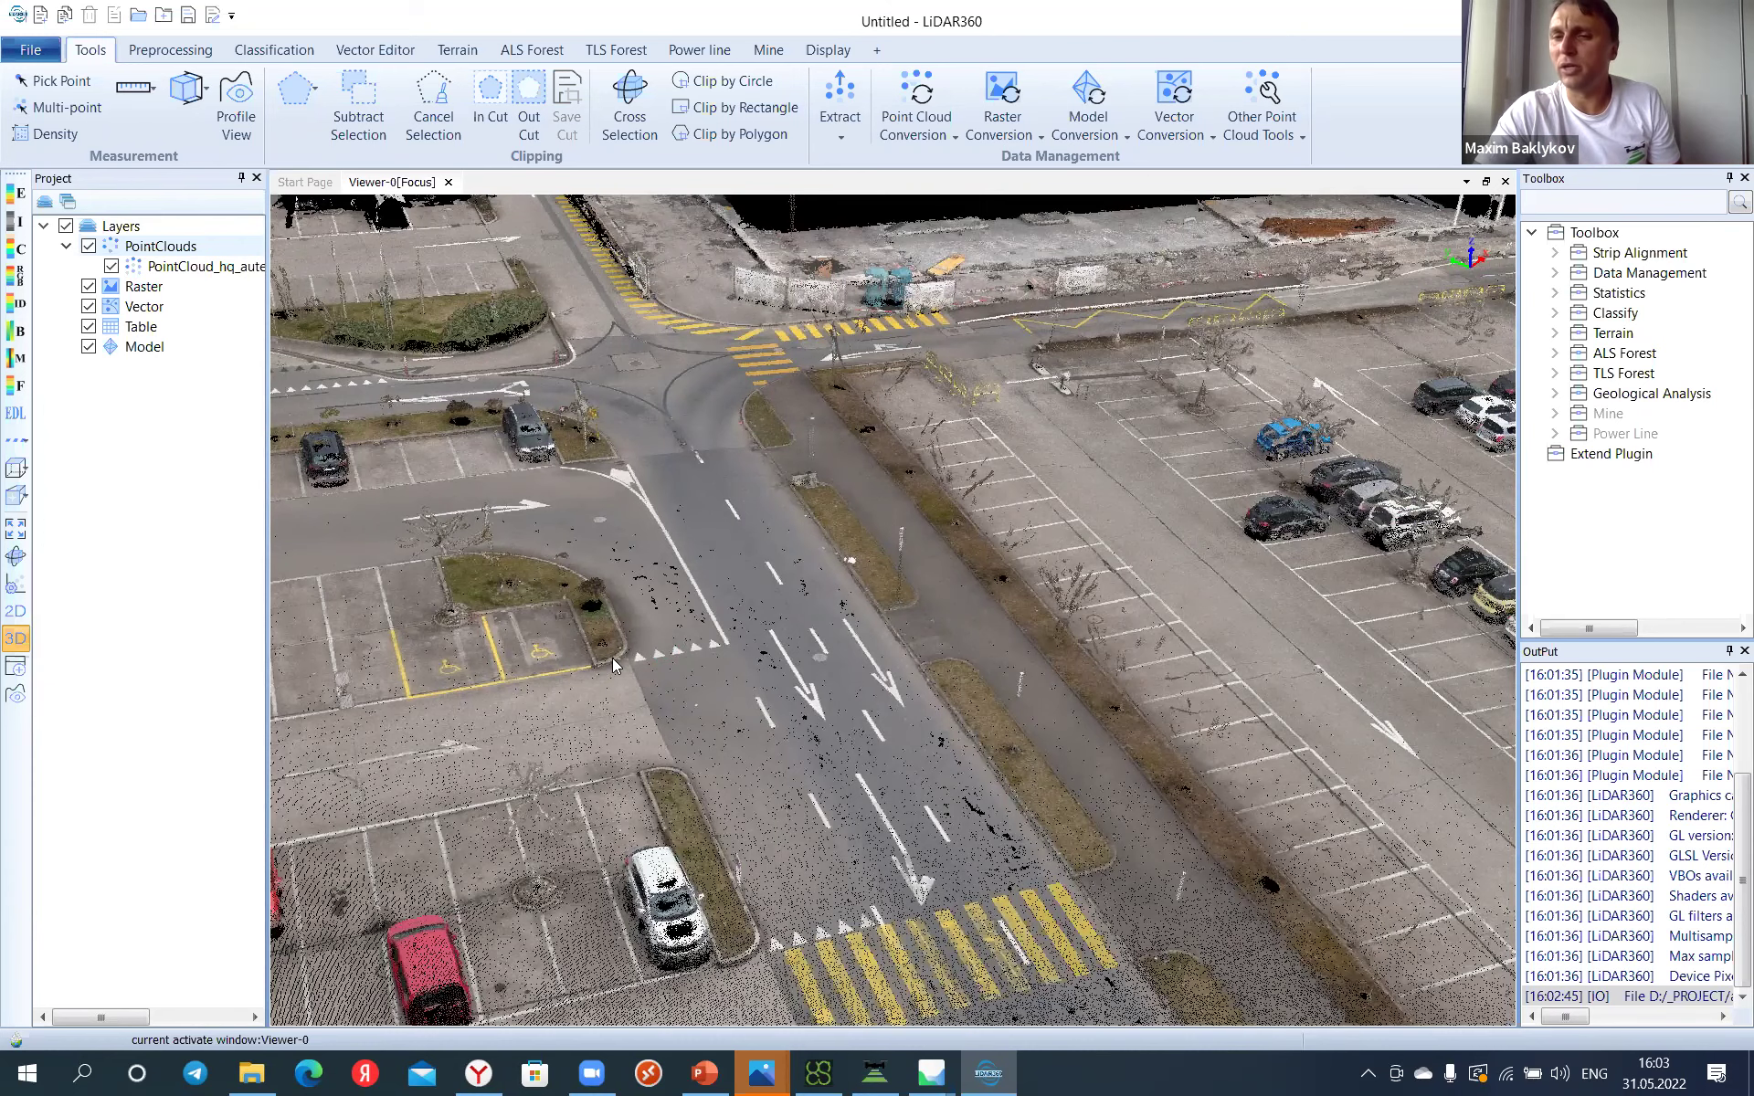
{"action": "mouse_move", "coordinate": [1123, 786]}
{"action": "left_mouse_down"}
{"action": "mouse_move", "coordinate": [1193, 735]}
{"action": "mouse_move", "coordinate": [1007, 605]}
{"action": "mouse_move", "coordinate": [1116, 544]}
{"action": "mouse_move", "coordinate": [1100, 530]}
{"action": "mouse_move", "coordinate": [1047, 574]}
{"action": "left_mouse_up"}
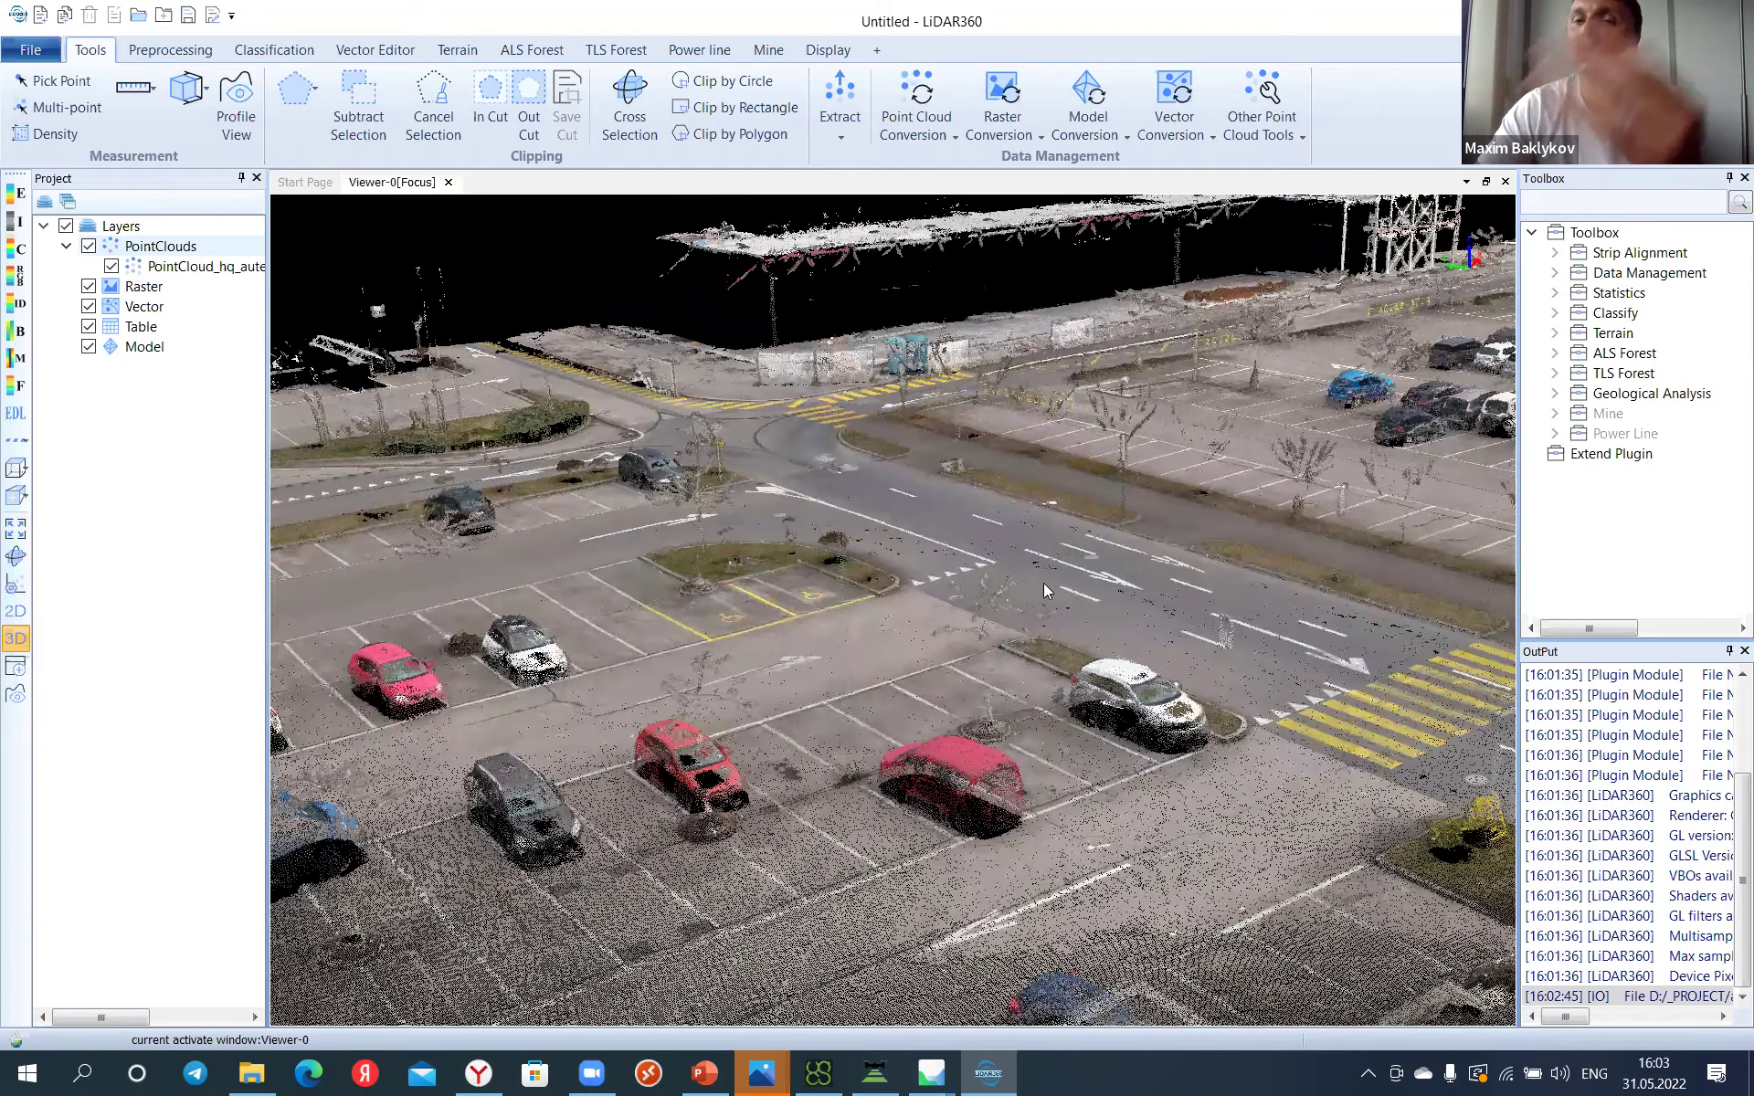
{"action": "scroll", "coordinate": [1041, 584], "scroll_direction": "up", "scroll_amount": 3}
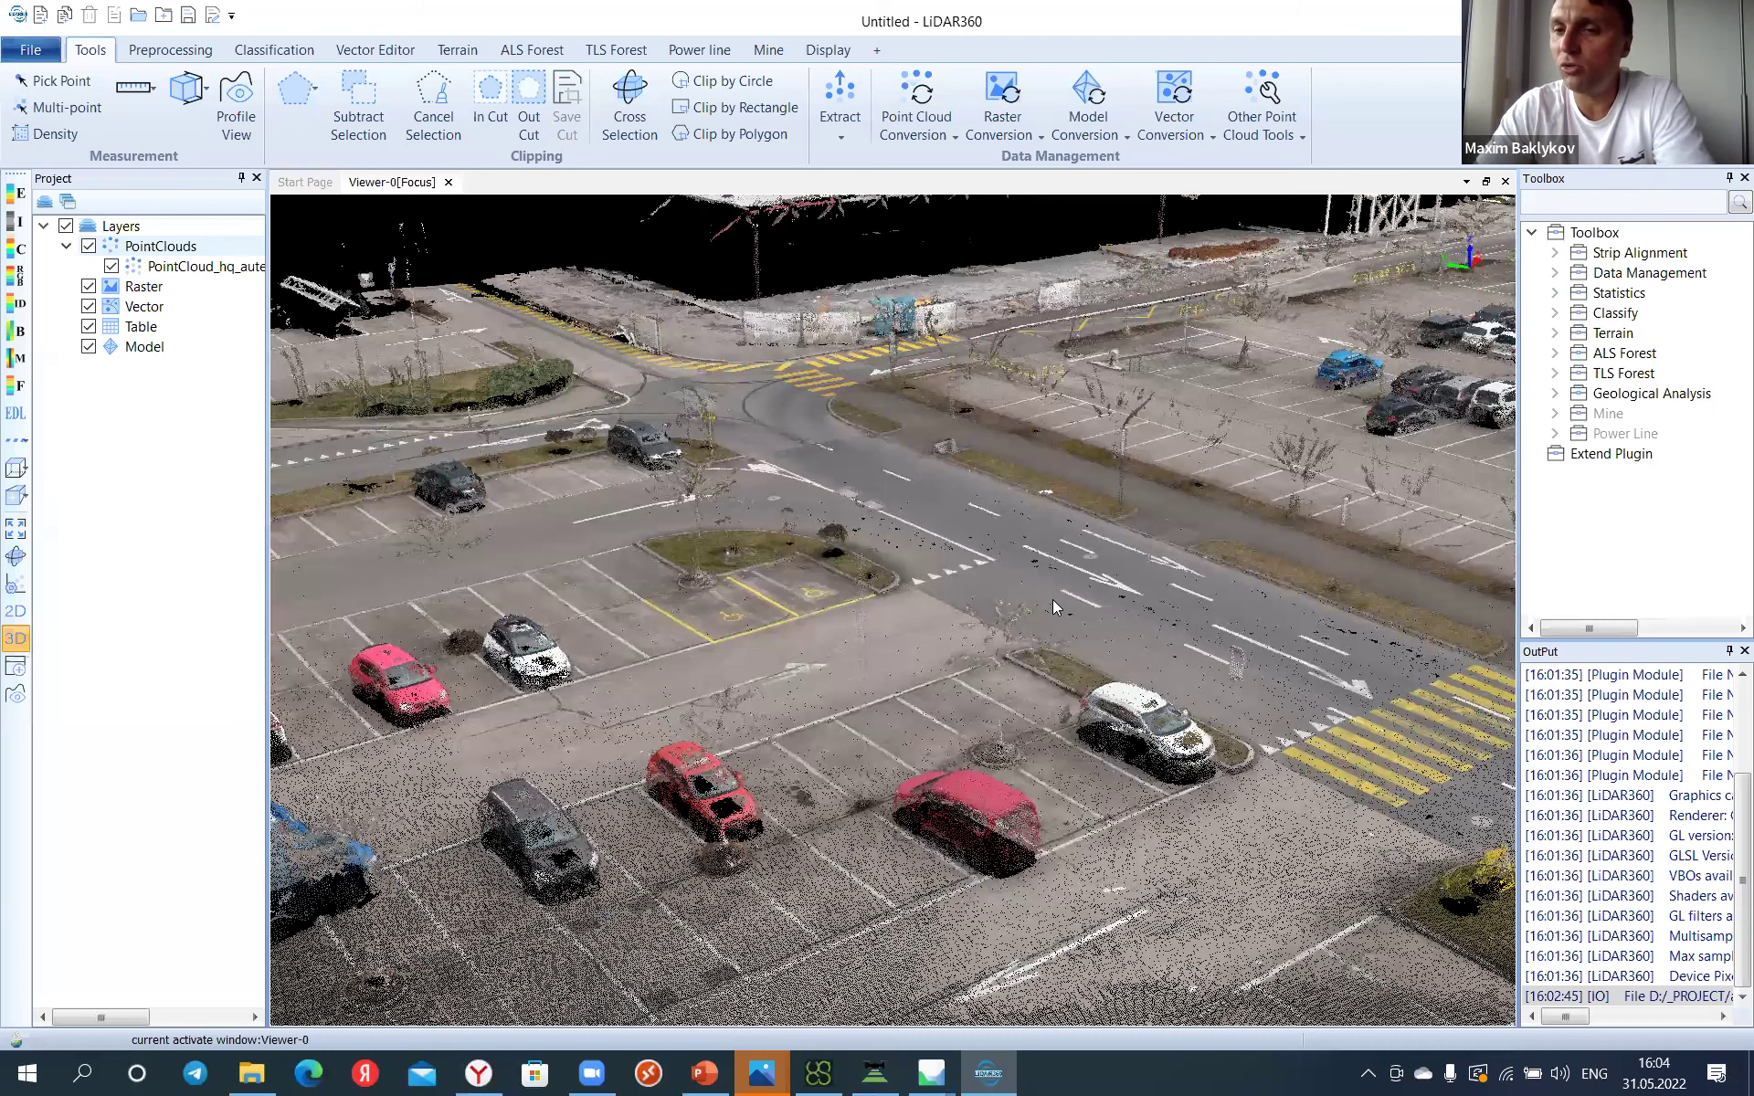
{"action": "left_click_drag", "start_coordinate": [1052, 599], "coordinate": [1046, 574]}
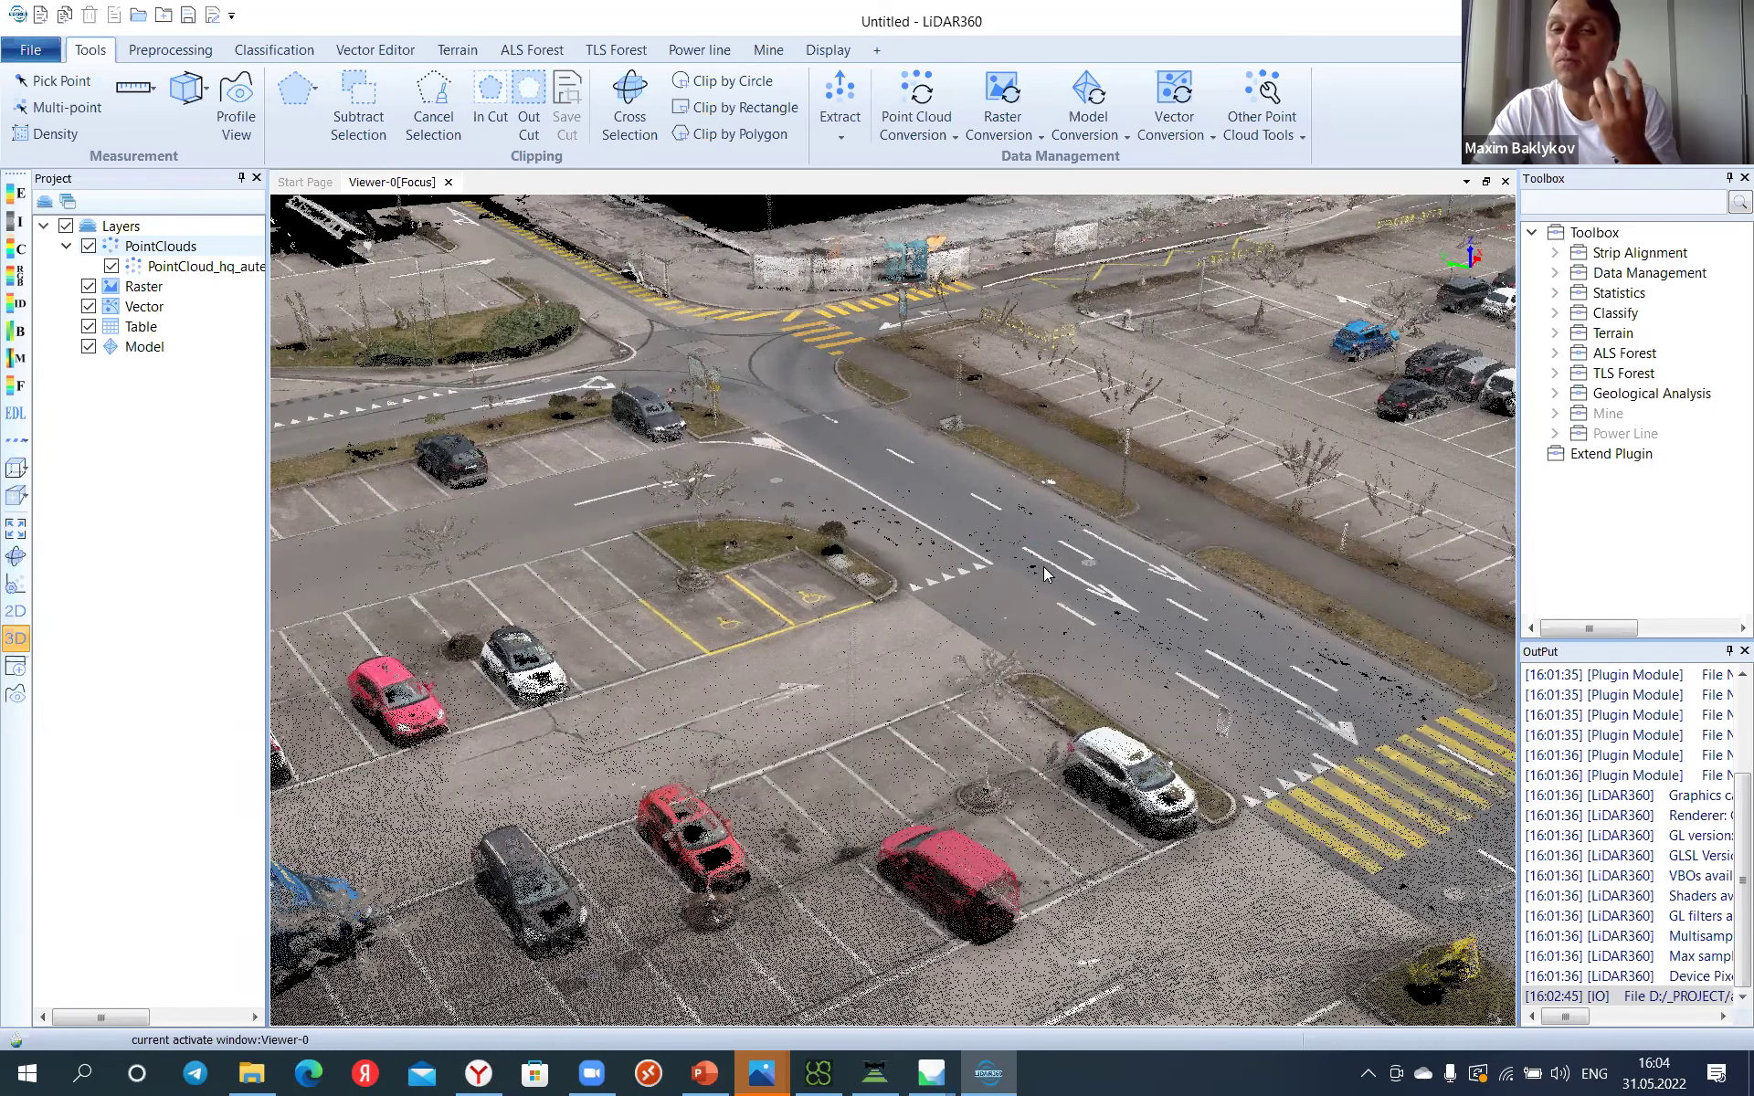
{"action": "right_click_drag", "start_coordinate": [1159, 612], "coordinate": [907, 681]}
{"action": "mouse_move", "coordinate": [907, 680]}
{"action": "left_mouse_down"}
{"action": "mouse_move", "coordinate": [992, 703]}
{"action": "mouse_move", "coordinate": [906, 640]}
{"action": "mouse_move", "coordinate": [963, 535]}
{"action": "mouse_move", "coordinate": [966, 705]}
{"action": "mouse_move", "coordinate": [854, 732]}
{"action": "left_mouse_up"}
{"action": "right_click_drag", "start_coordinate": [855, 732], "coordinate": [1152, 628]}
{"action": "mouse_move", "coordinate": [1153, 629]}
{"action": "left_mouse_down"}
{"action": "mouse_move", "coordinate": [1095, 594]}
{"action": "mouse_move", "coordinate": [1229, 513]}
{"action": "mouse_move", "coordinate": [1244, 407]}
{"action": "mouse_move", "coordinate": [1167, 542]}
{"action": "mouse_move", "coordinate": [1194, 541]}
{"action": "mouse_move", "coordinate": [1151, 562]}
{"action": "mouse_move", "coordinate": [1008, 606]}
{"action": "mouse_move", "coordinate": [1019, 510]}
{"action": "mouse_move", "coordinate": [1067, 452]}
{"action": "mouse_move", "coordinate": [926, 606]}
{"action": "mouse_move", "coordinate": [954, 618]}
{"action": "mouse_move", "coordinate": [873, 577]}
{"action": "left_mouse_up"}
Step: Import the GCP_Add_WGS 84 control points as a point cloud from the GCP folder inside AIR2S and Villnueve
{"action": "left_click", "coordinate": [192, 248]}
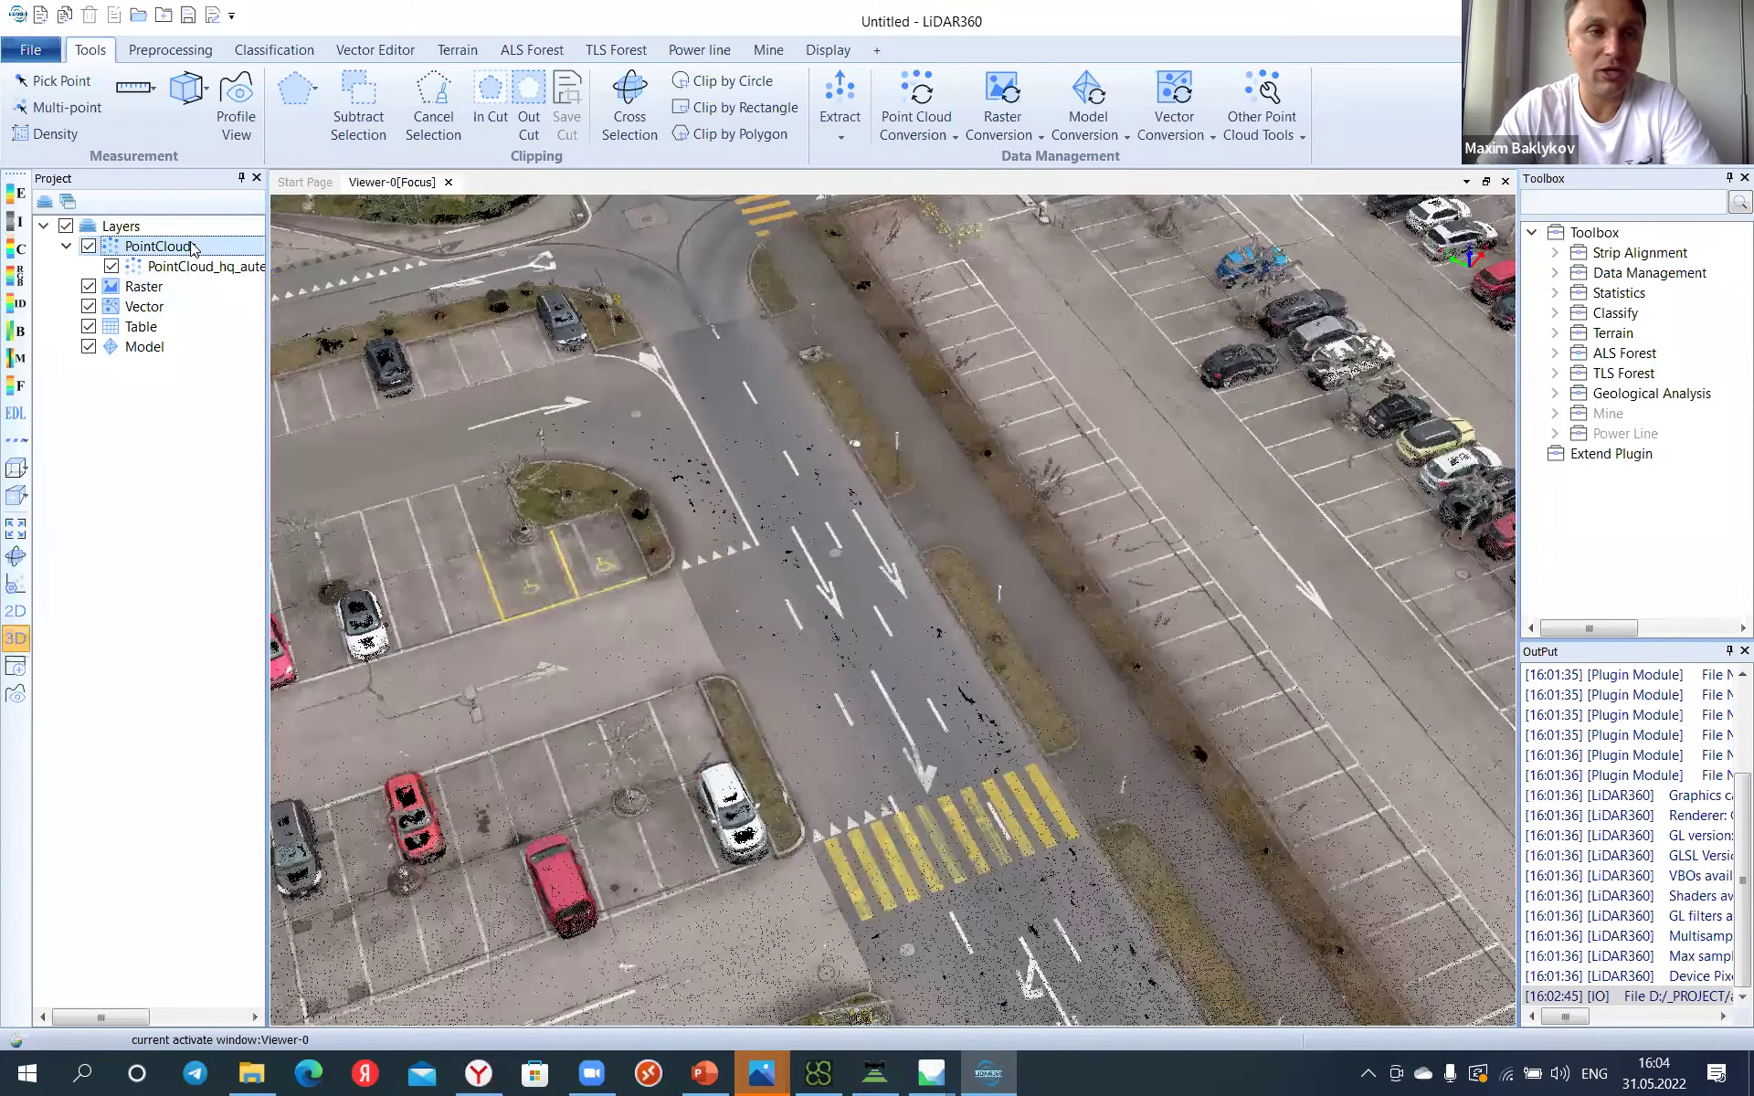
{"action": "right_click", "coordinate": [192, 248]}
{"action": "left_click", "coordinate": [239, 260]}
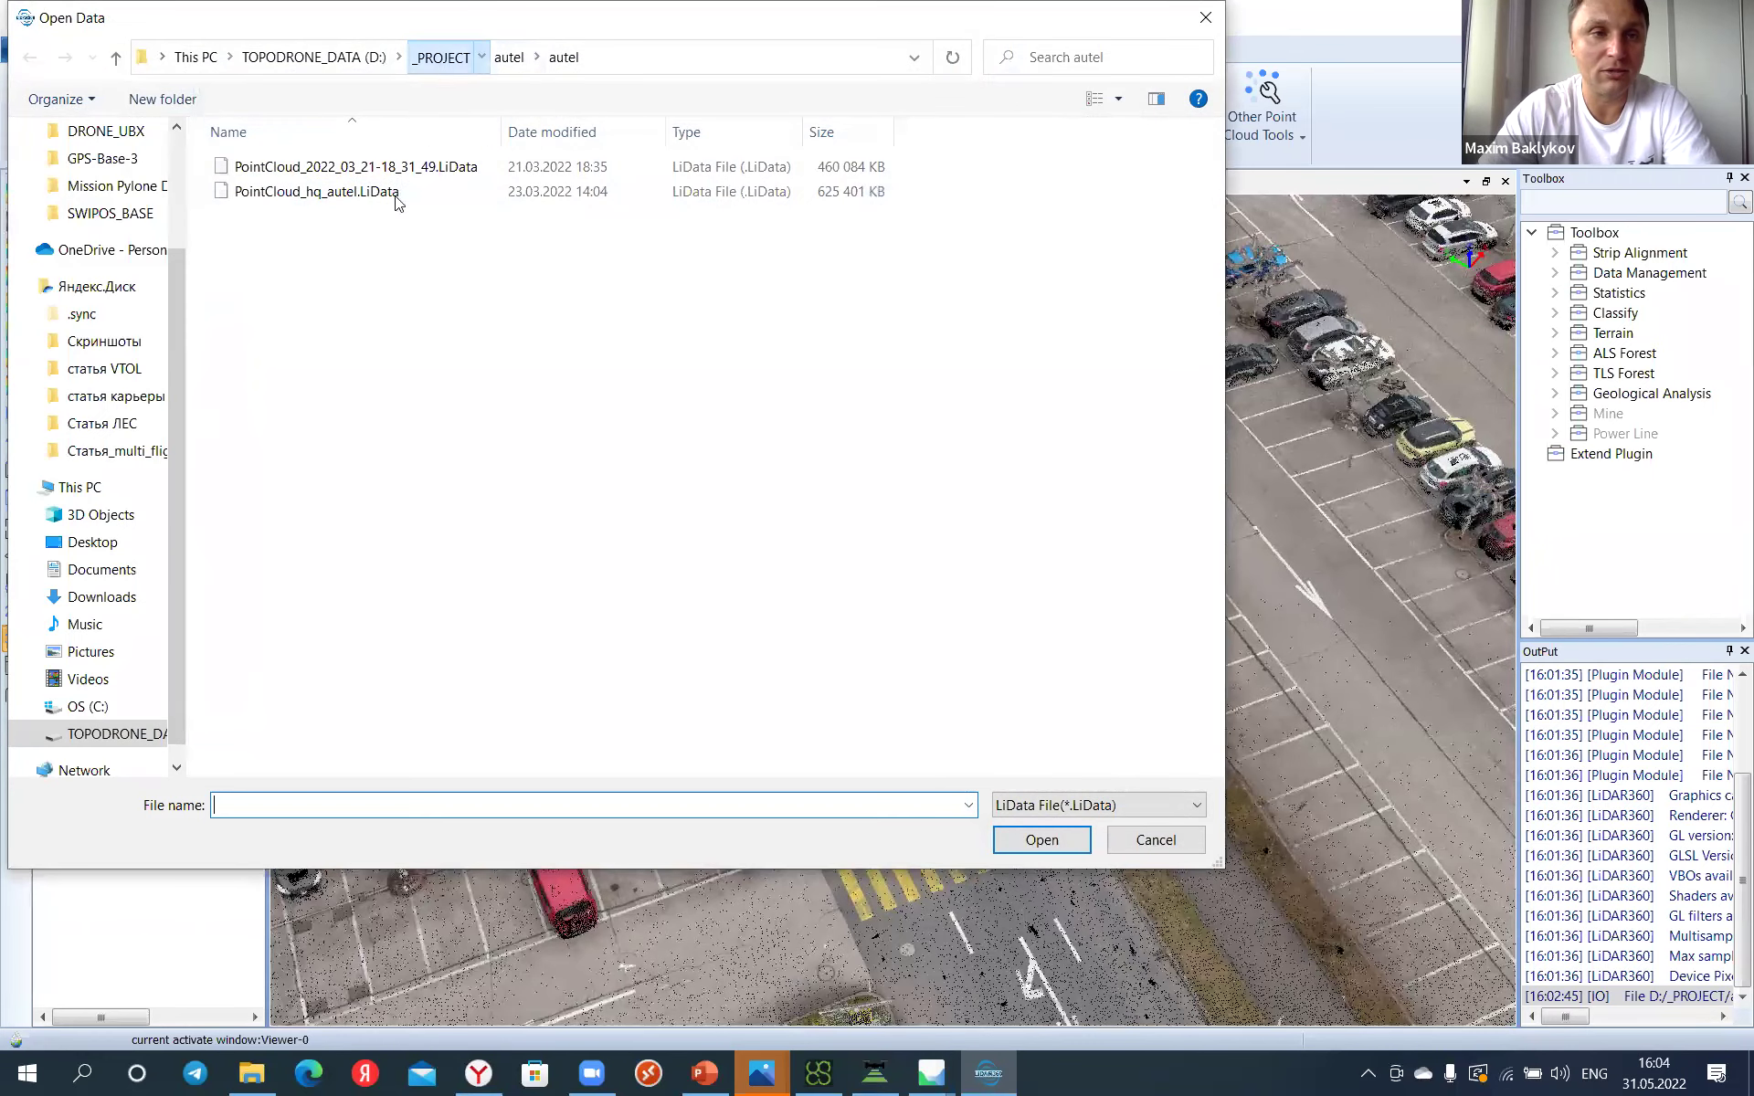
{"action": "double_click", "coordinate": [307, 245]}
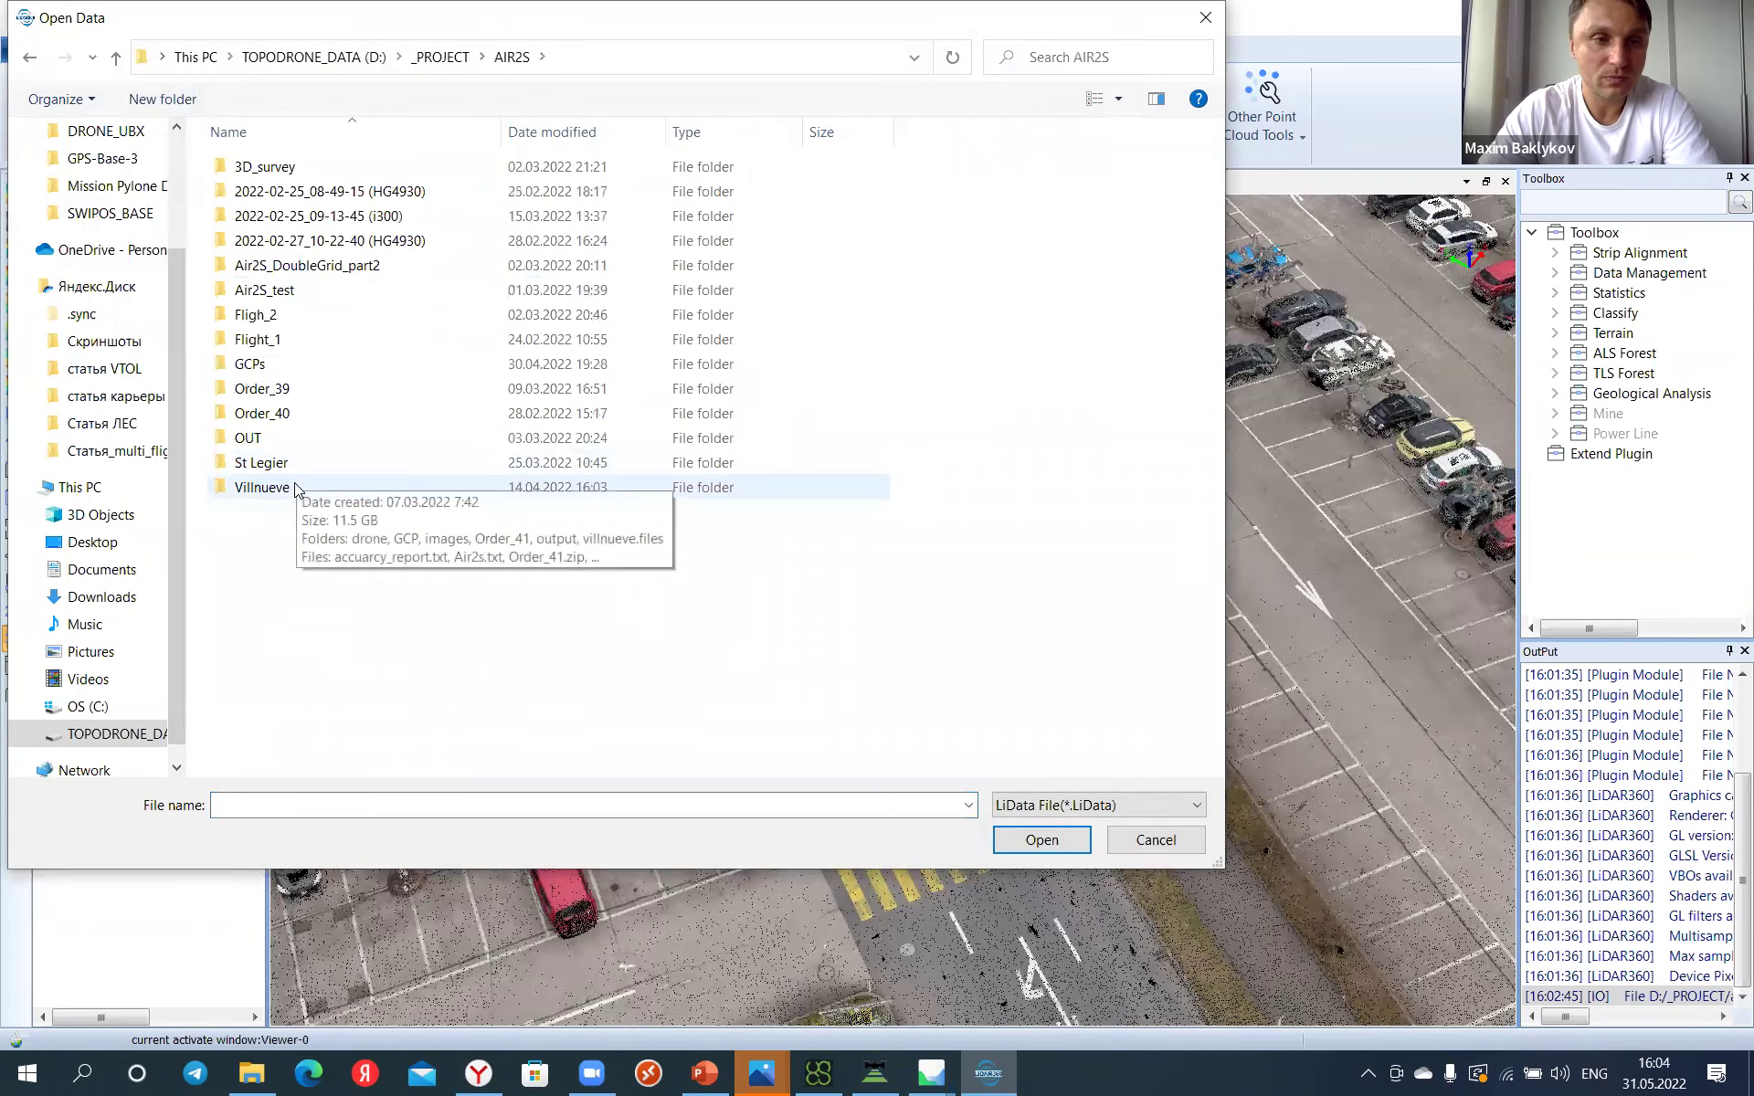
{"action": "double_click", "coordinate": [294, 487]}
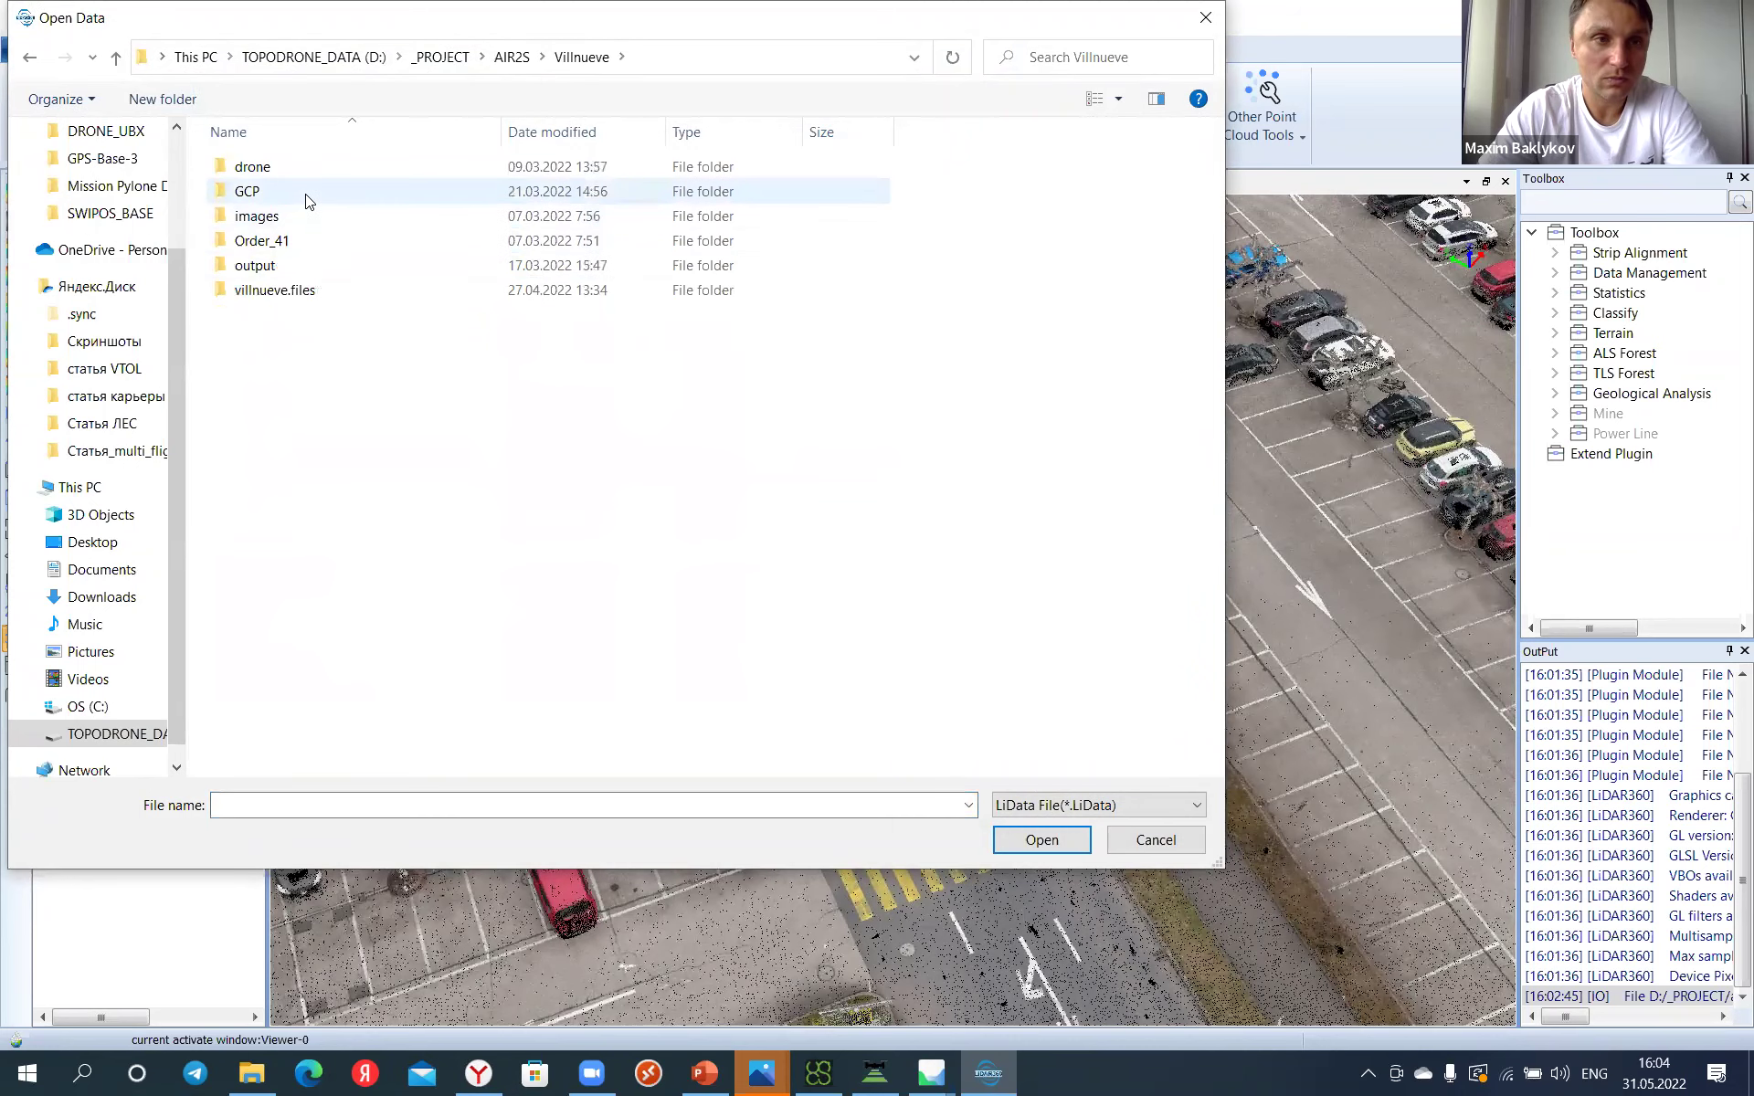
{"action": "double_click", "coordinate": [307, 195]}
{"action": "left_click", "coordinate": [347, 169]}
{"action": "left_click", "coordinate": [1041, 840]}
Step: Display the GCP_Add_WGS 84 layer by classification, keeping the orange color for class 0
{"action": "left_click", "coordinate": [219, 267]}
{"action": "right_click", "coordinate": [230, 269]}
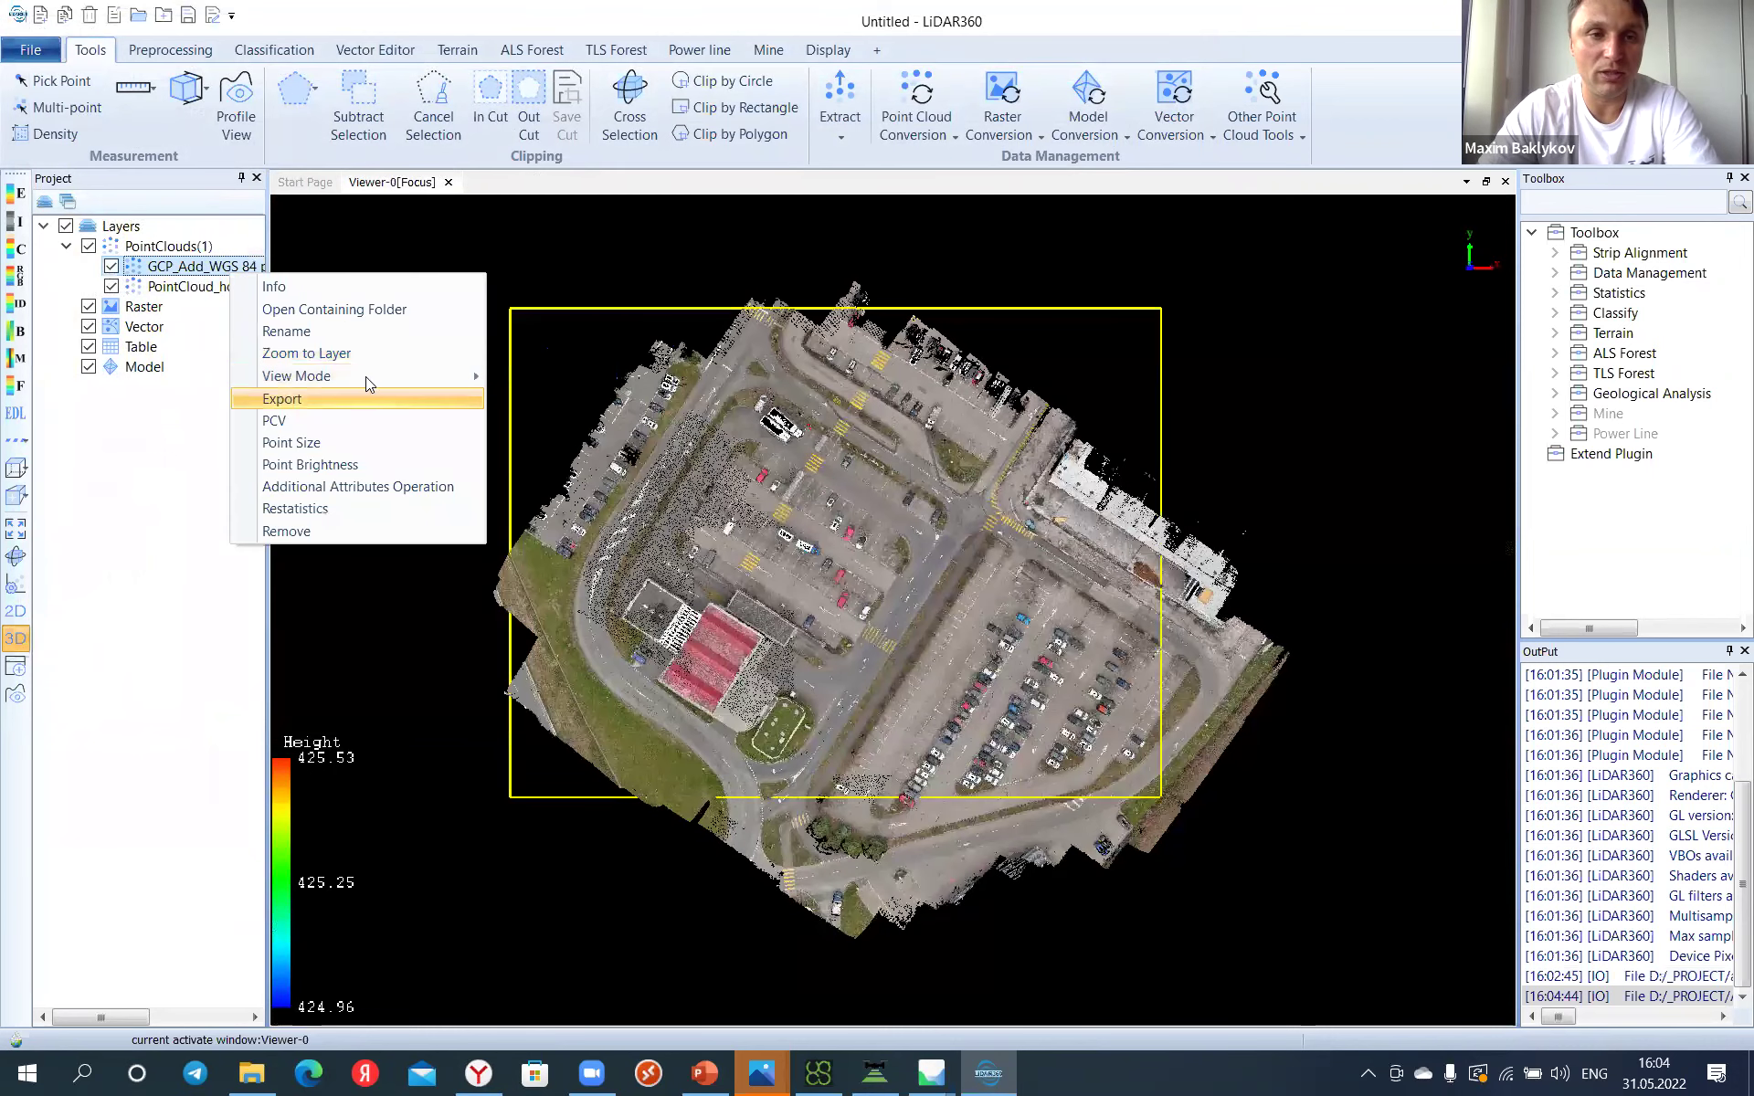
{"action": "mouse_move", "coordinate": [365, 376]}
{"action": "left_click", "coordinate": [621, 422]}
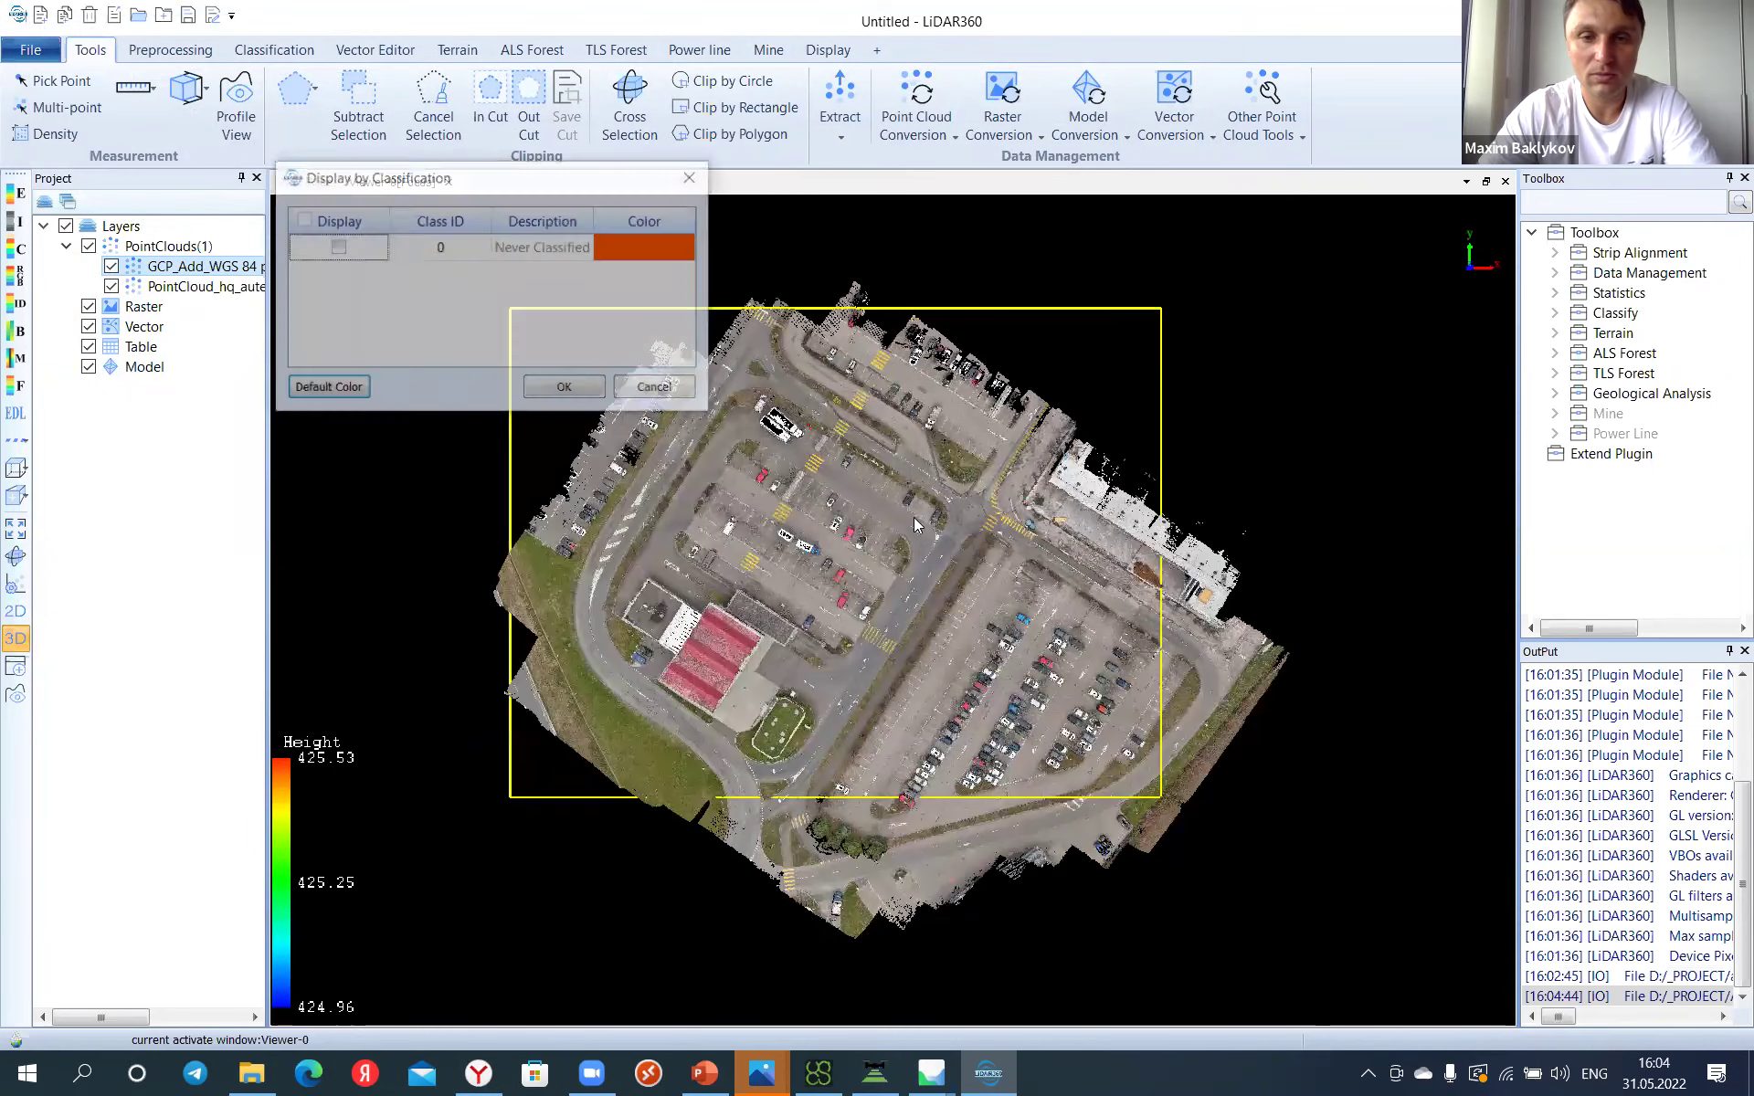
{"action": "left_click", "coordinate": [567, 387]}
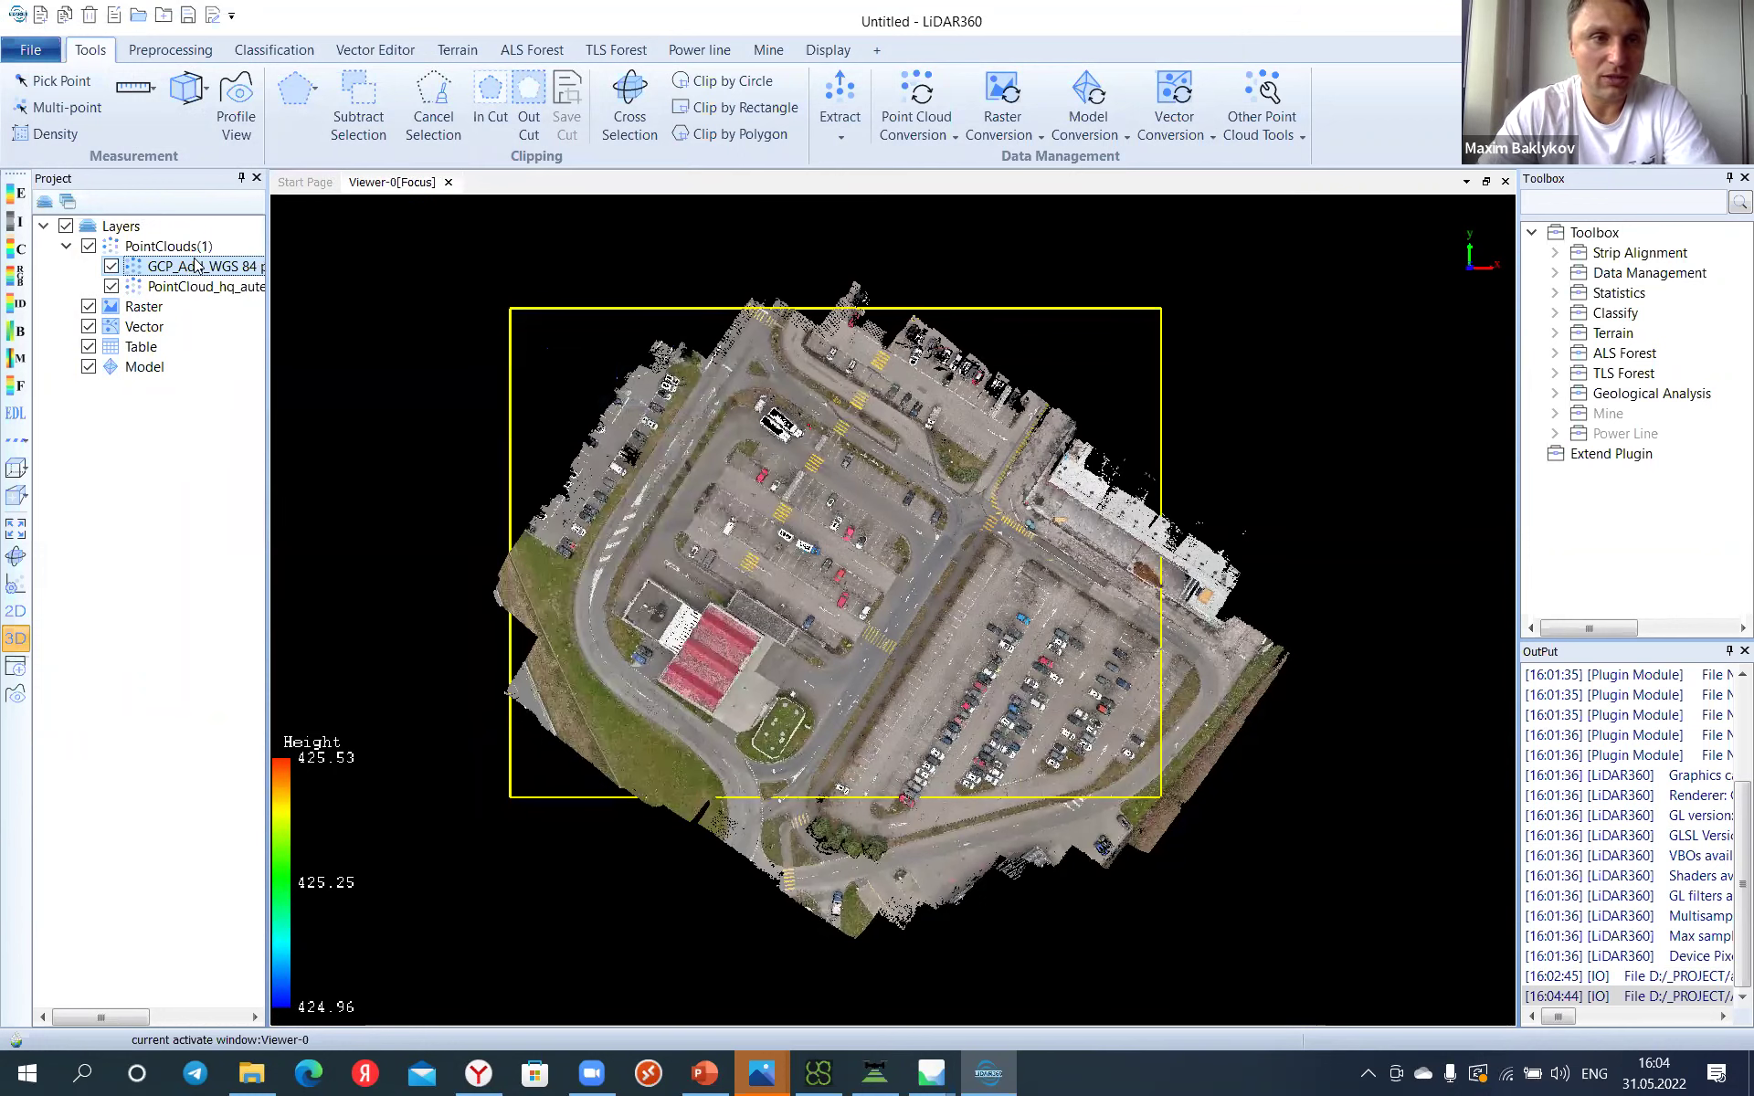
Step: Set a specified point size of 10 for the GCP_Add_WGS 84 layer
{"action": "right_click", "coordinate": [226, 270]}
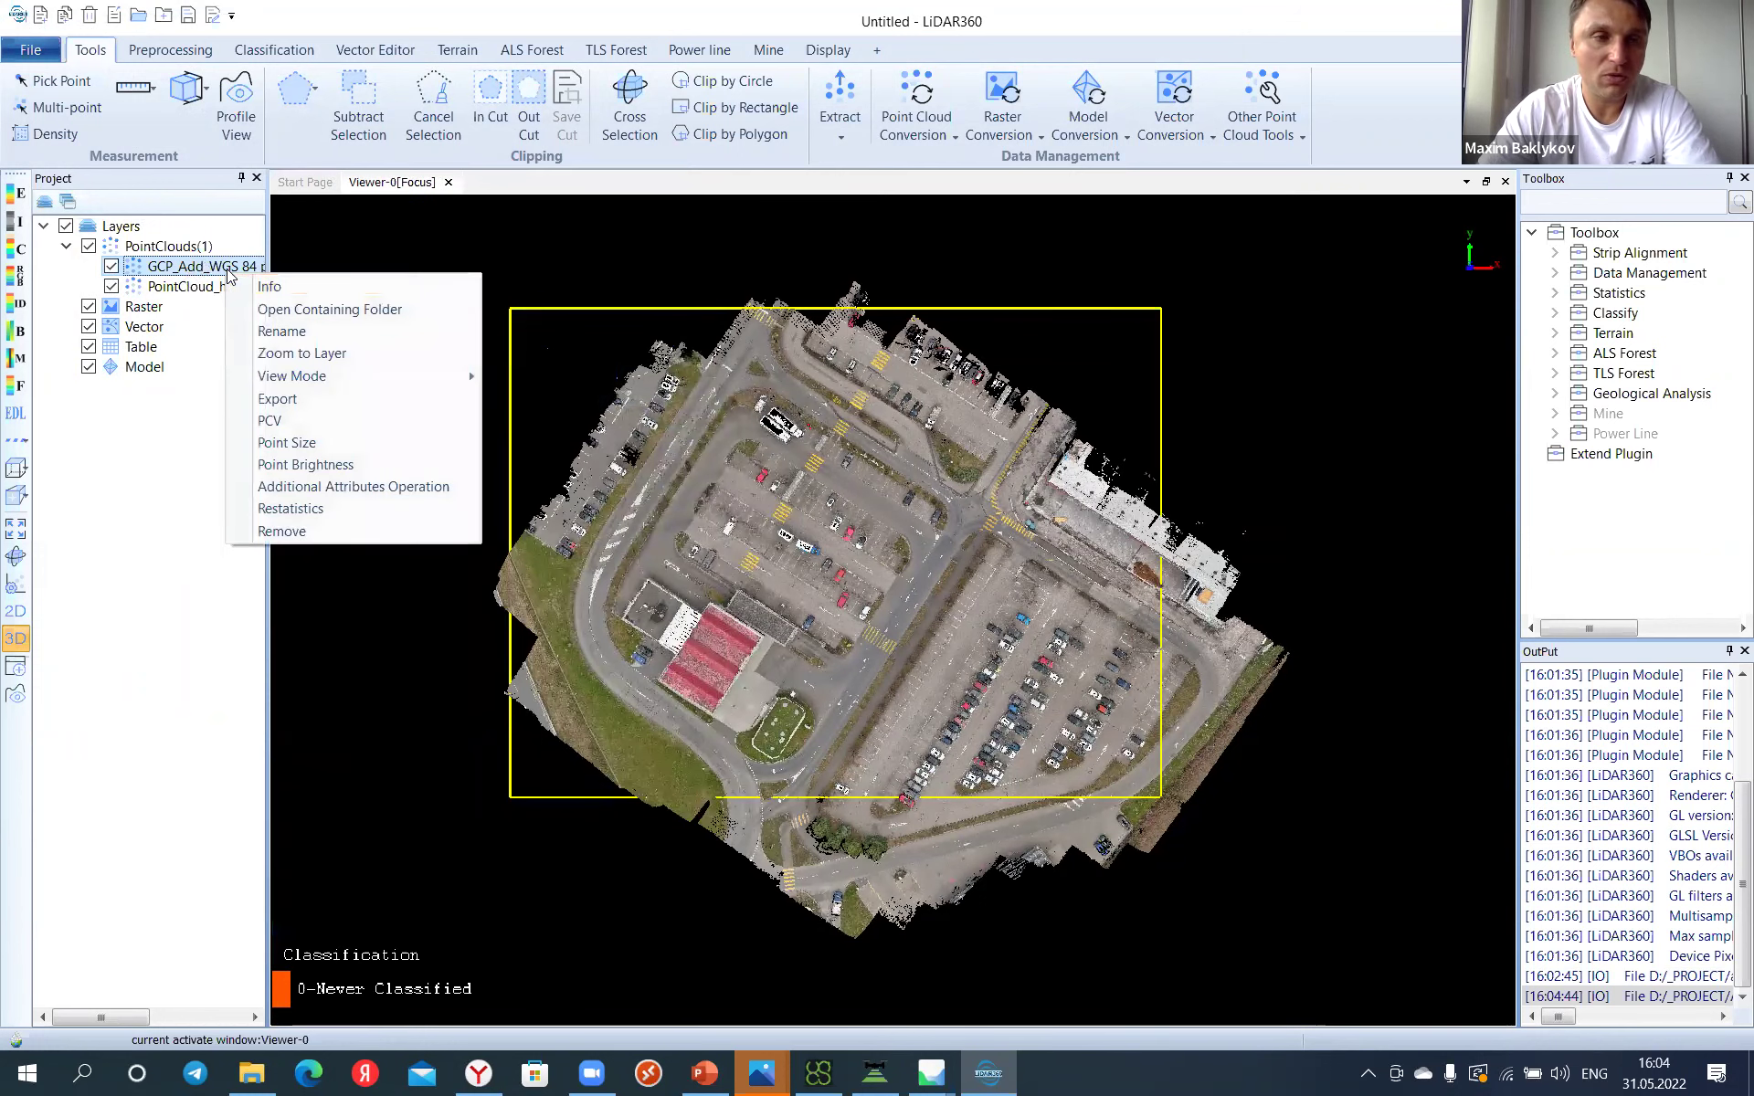
{"action": "left_click", "coordinate": [306, 443]}
{"action": "left_click", "coordinate": [282, 454]}
{"action": "left_click_drag", "start_coordinate": [203, 490], "coordinate": [262, 502]}
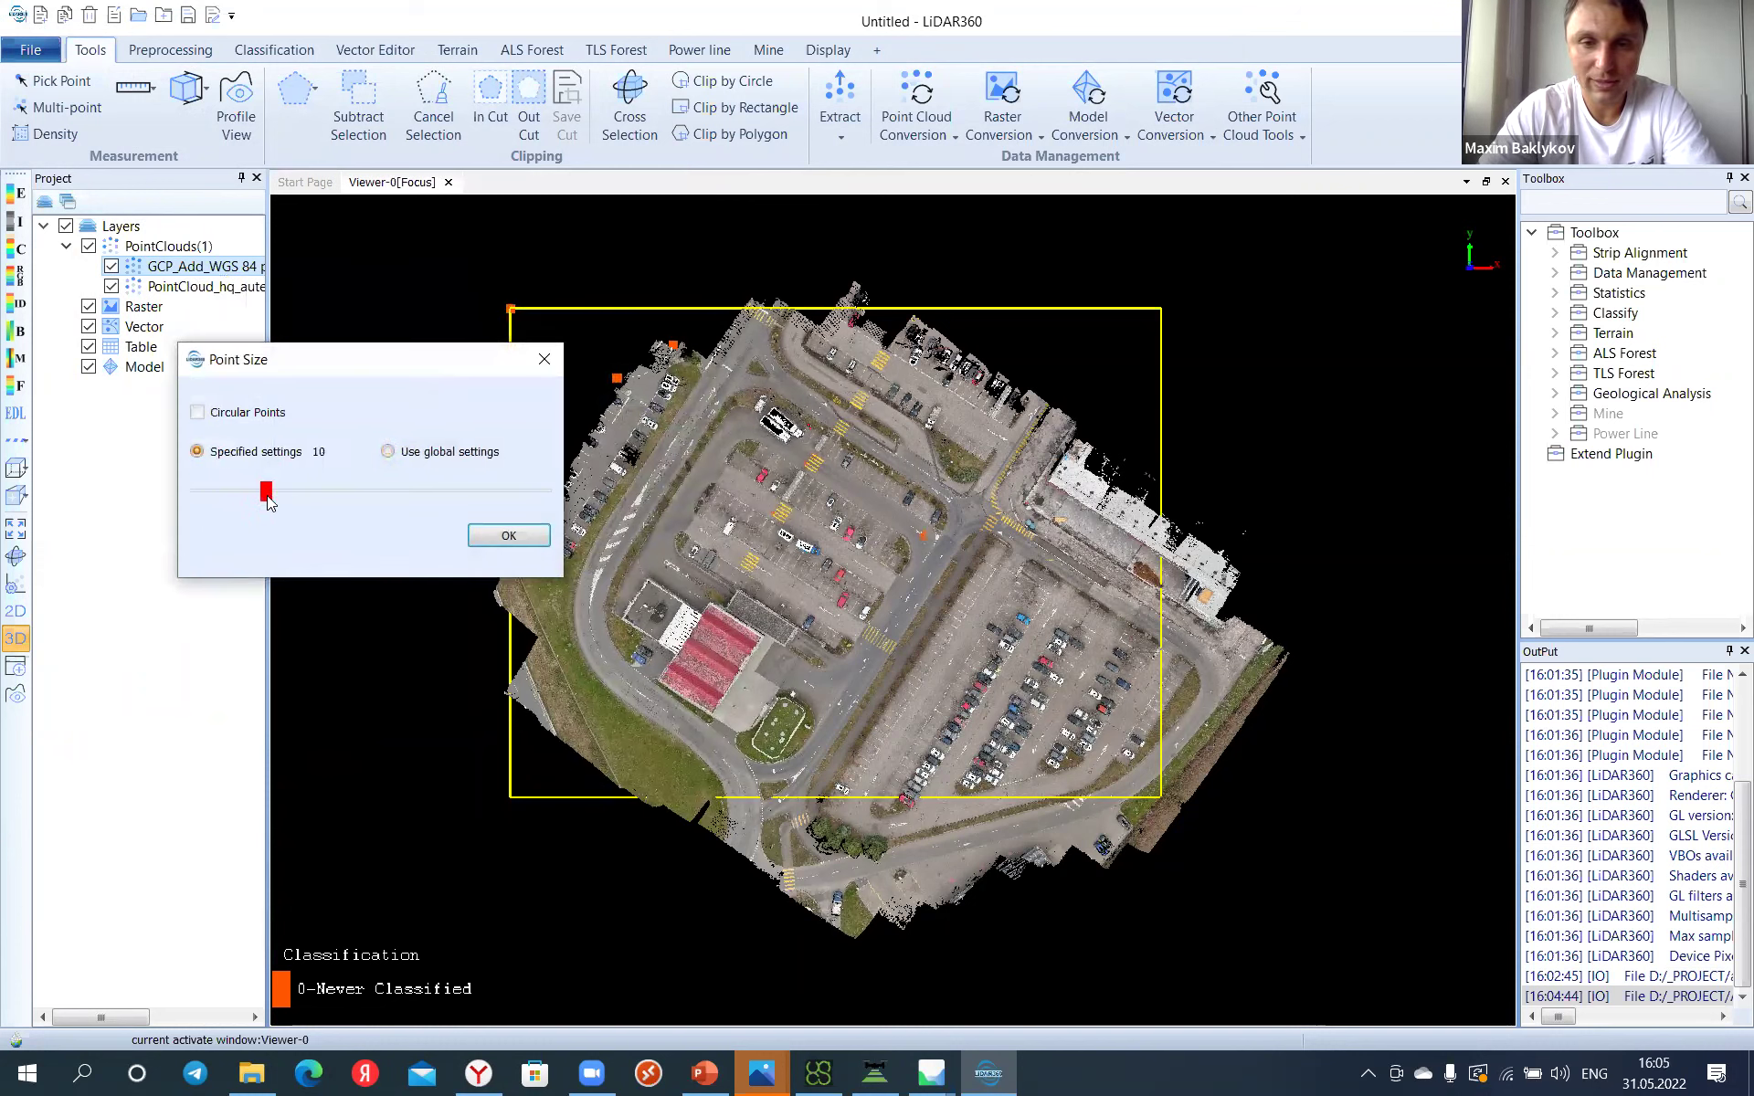
{"action": "left_click", "coordinate": [535, 539]}
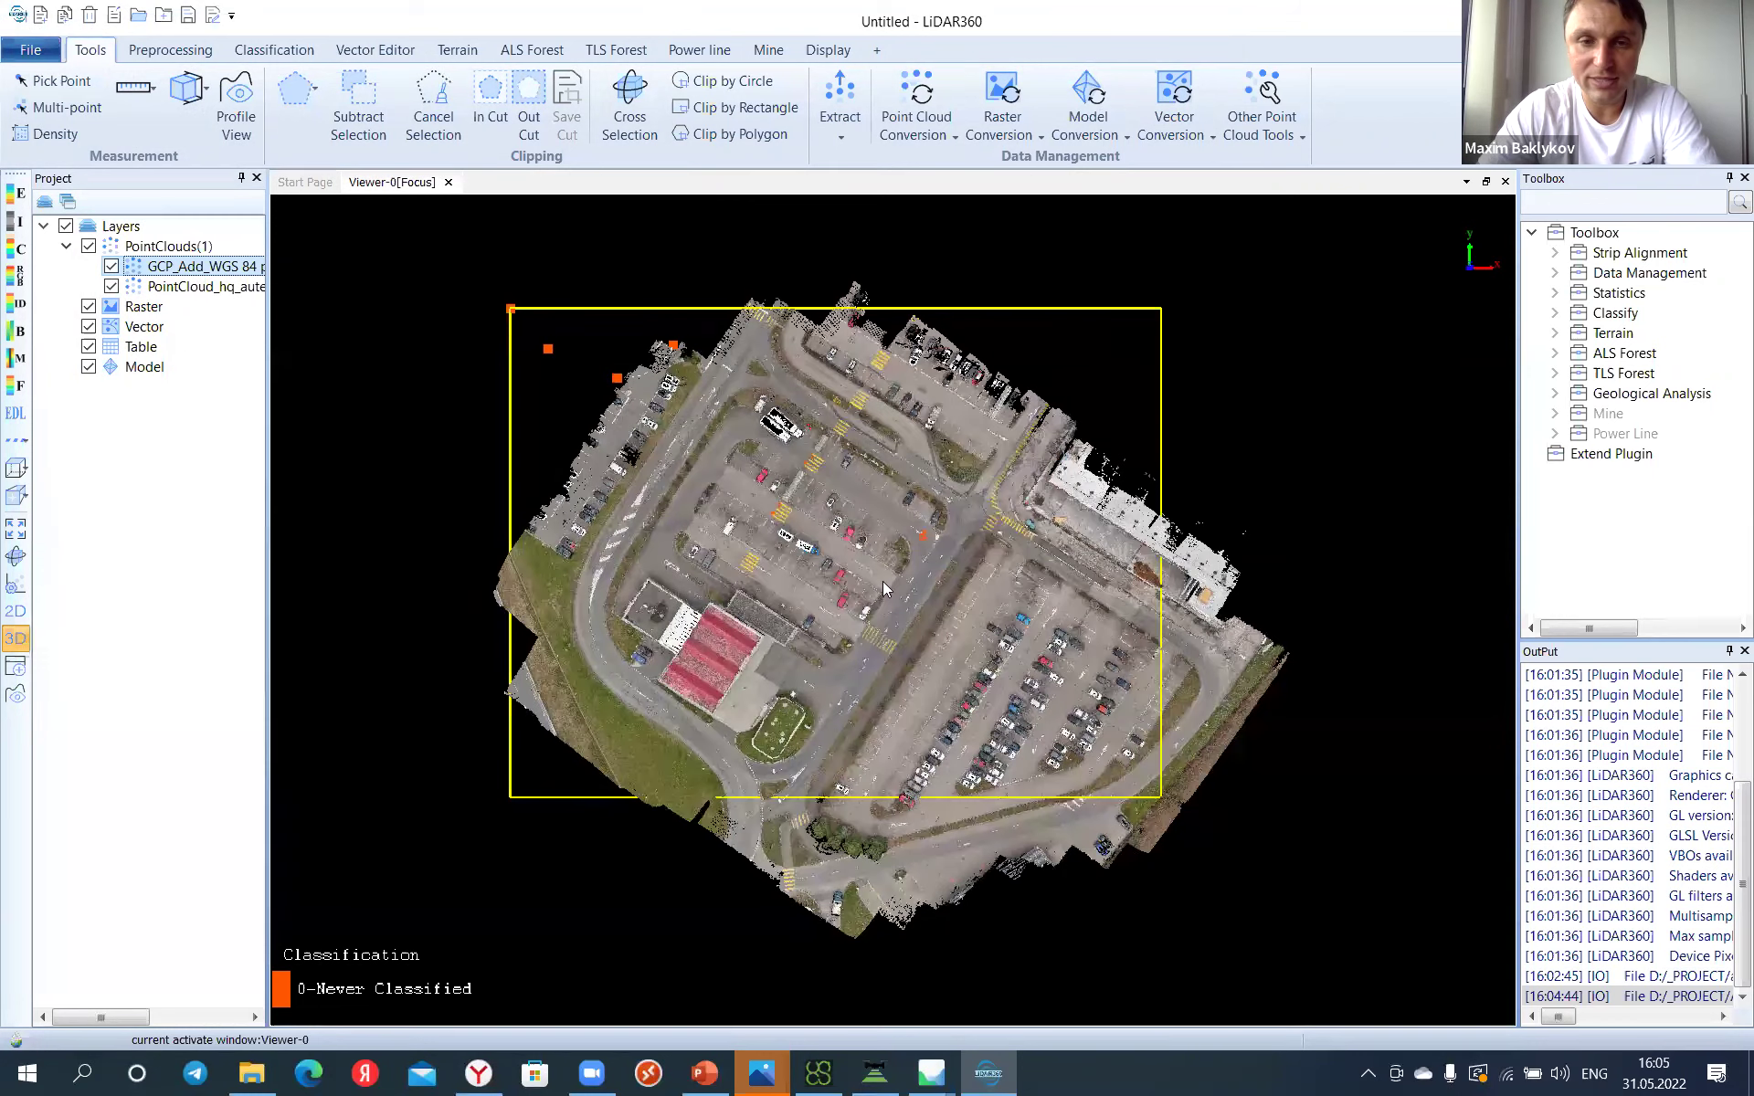
Step: Cut a narrow profile with a buffer of about 0.09 m across the orange control point at the road arrow's tip
{"action": "scroll", "coordinate": [869, 630], "scroll_direction": "up", "scroll_amount": 6}
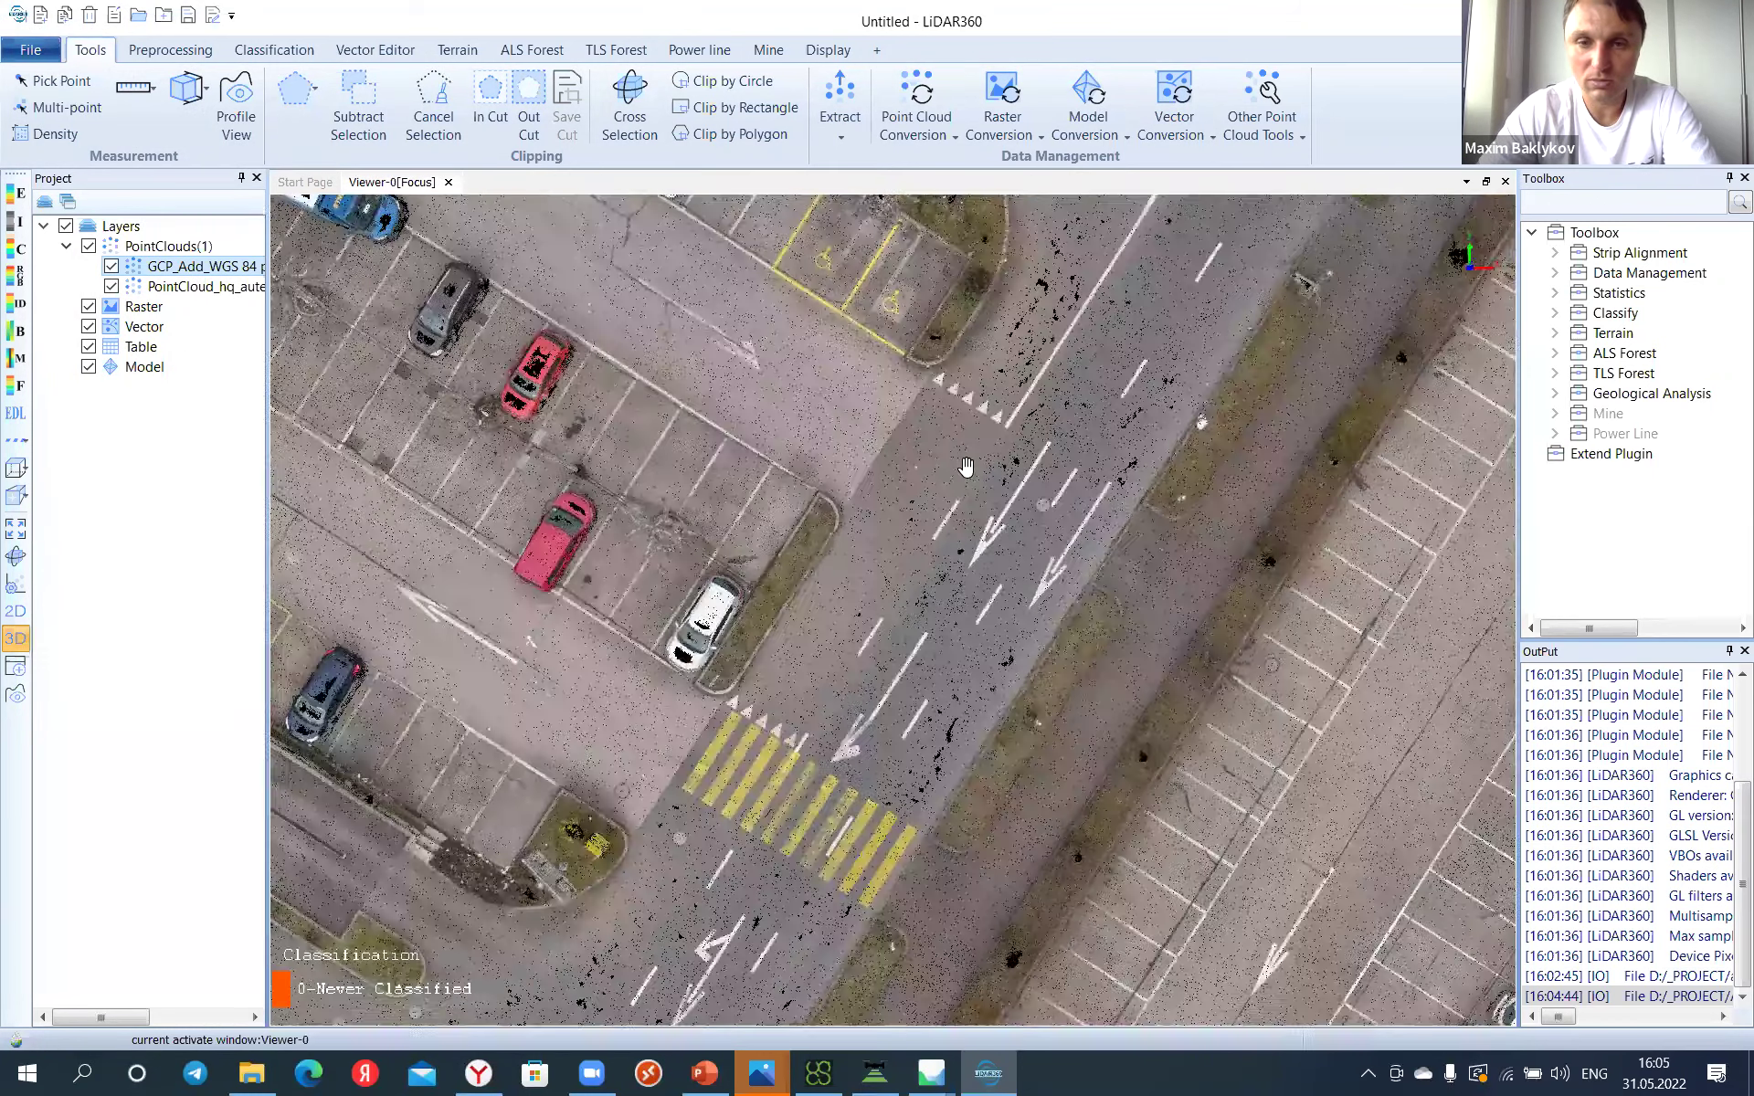
{"action": "middle_click_drag", "start_coordinate": [967, 467], "coordinate": [971, 694]}
{"action": "scroll", "coordinate": [968, 746], "scroll_direction": "up", "scroll_amount": 5}
{"action": "scroll", "coordinate": [973, 640], "scroll_direction": "down", "scroll_amount": 4}
{"action": "left_click_drag", "start_coordinate": [975, 626], "coordinate": [1037, 674]}
{"action": "scroll", "coordinate": [1037, 674], "scroll_direction": "up", "scroll_amount": 4}
{"action": "mouse_move", "coordinate": [1041, 776]}
{"action": "middle_mouse_down"}
{"action": "mouse_move", "coordinate": [1026, 707]}
{"action": "mouse_move", "coordinate": [1175, 732]}
{"action": "mouse_move", "coordinate": [765, 596]}
{"action": "middle_mouse_up"}
{"action": "mouse_move", "coordinate": [765, 596]}
{"action": "left_mouse_down"}
{"action": "mouse_move", "coordinate": [745, 594]}
{"action": "mouse_move", "coordinate": [745, 491]}
{"action": "mouse_move", "coordinate": [692, 542]}
{"action": "mouse_move", "coordinate": [680, 529]}
{"action": "left_mouse_up"}
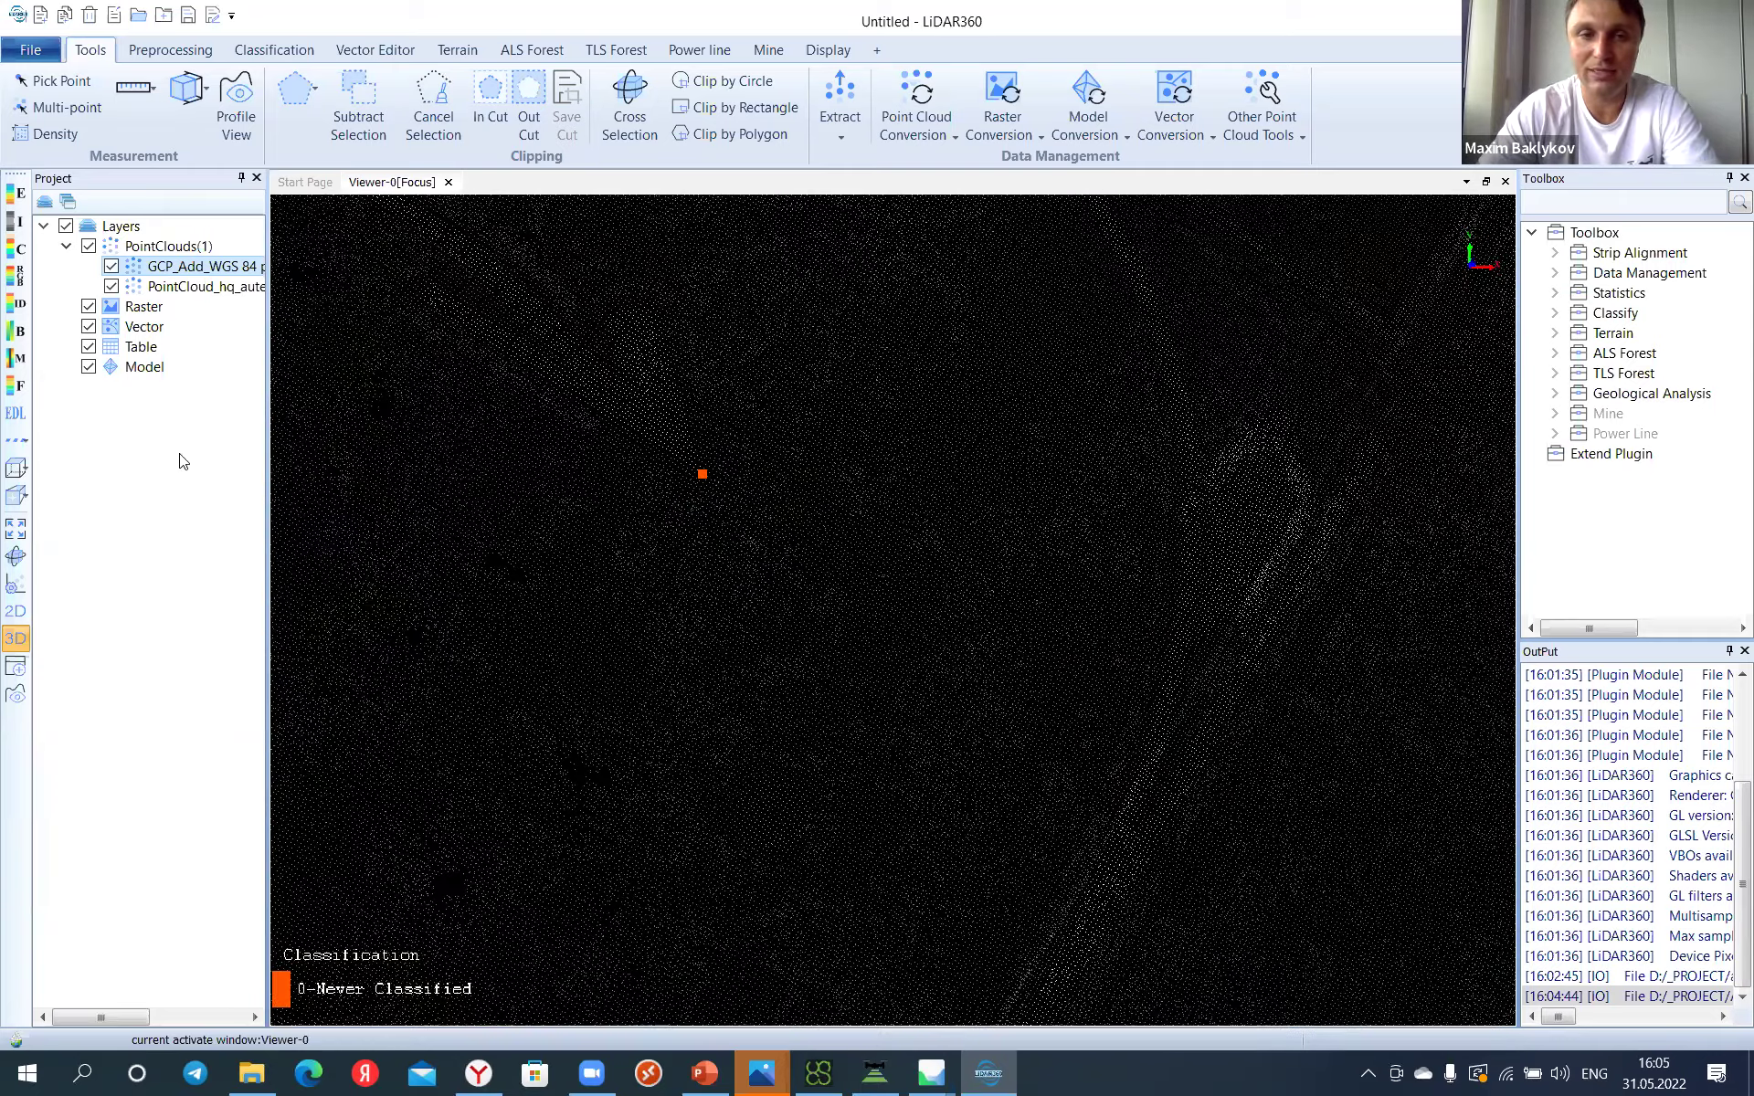
{"action": "left_click", "coordinate": [16, 693]}
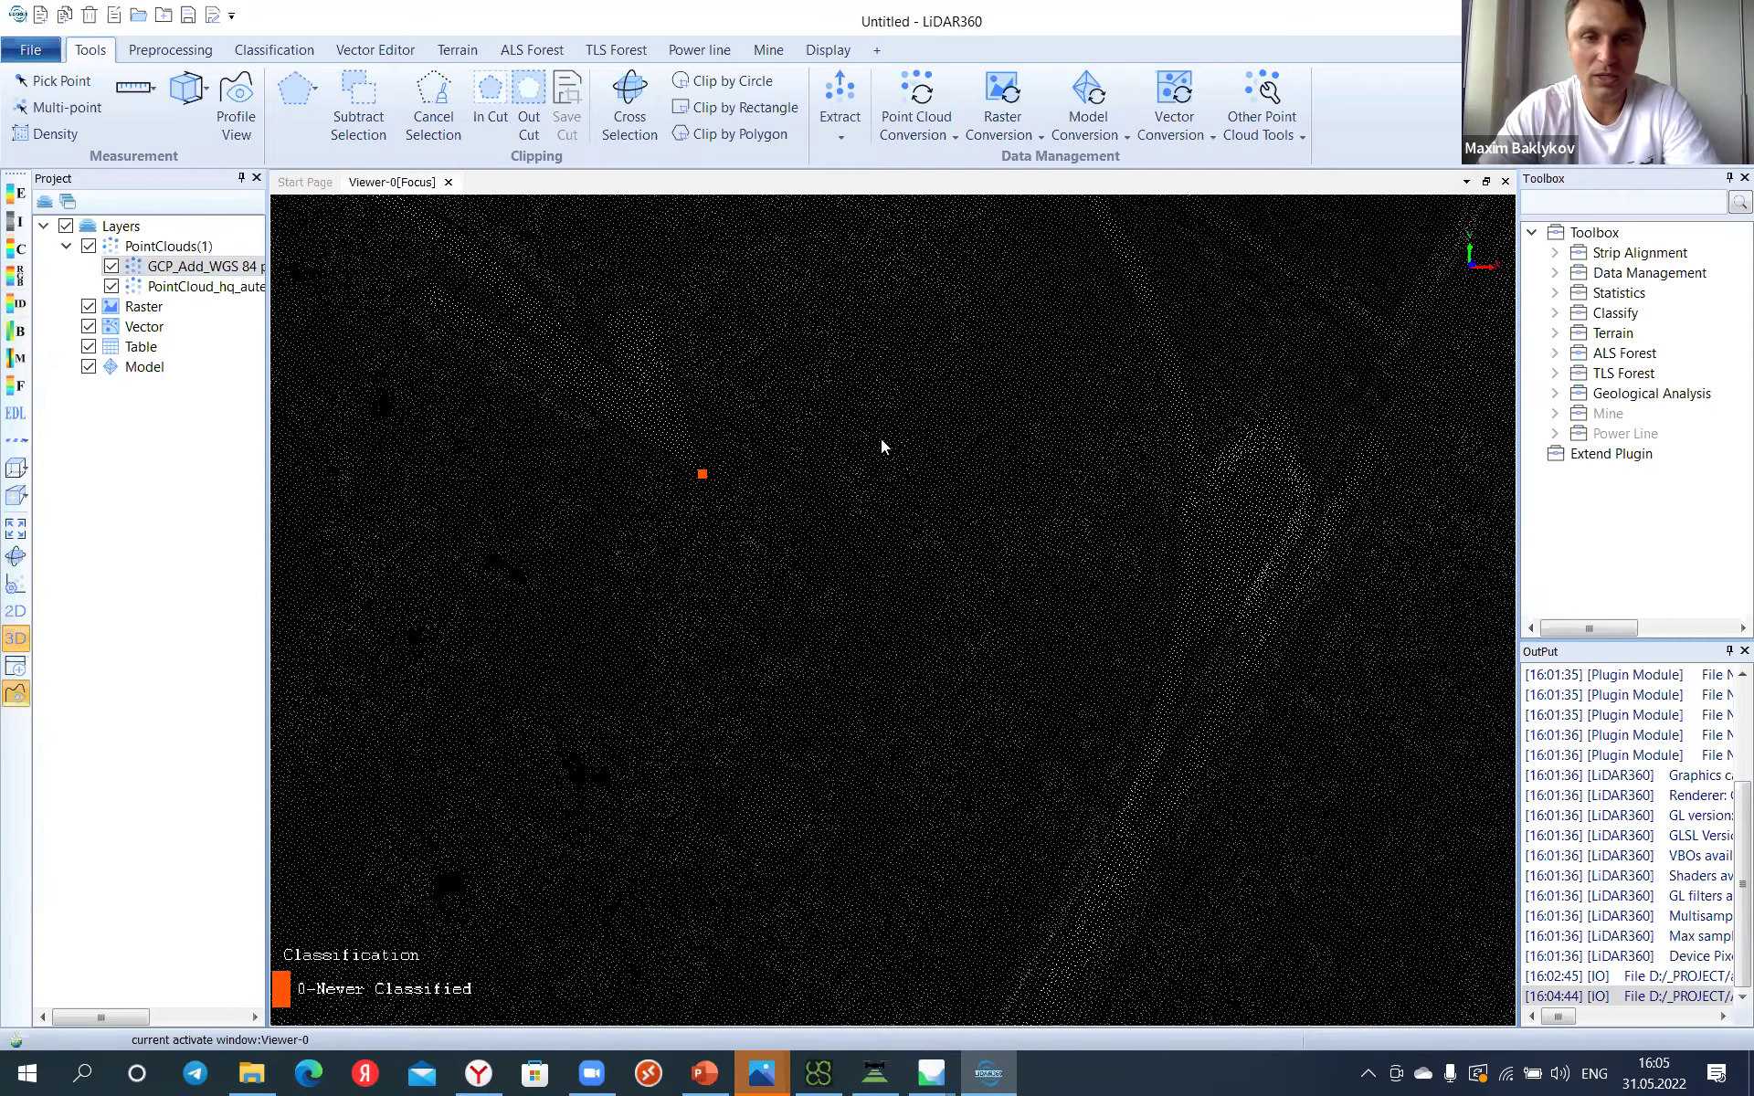
{"action": "left_click", "coordinate": [876, 311]}
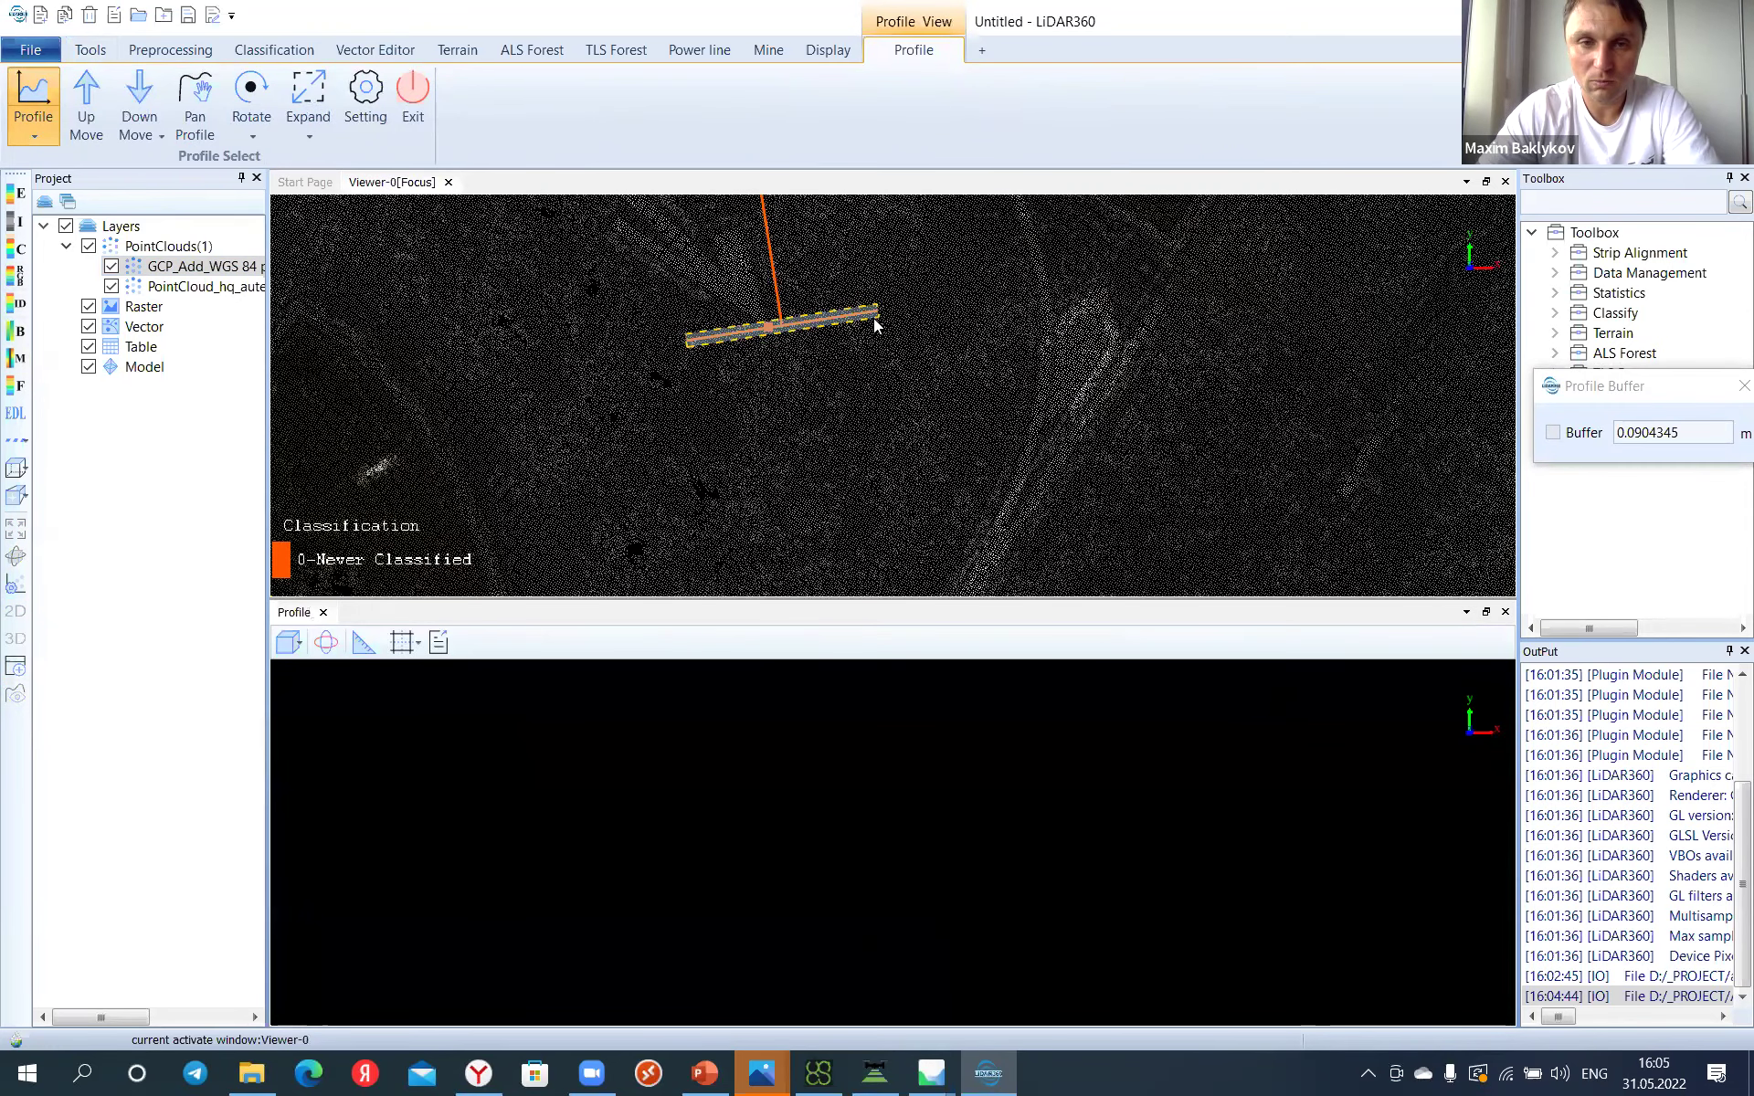
{"action": "scroll", "coordinate": [804, 854], "scroll_direction": "up", "scroll_amount": 2}
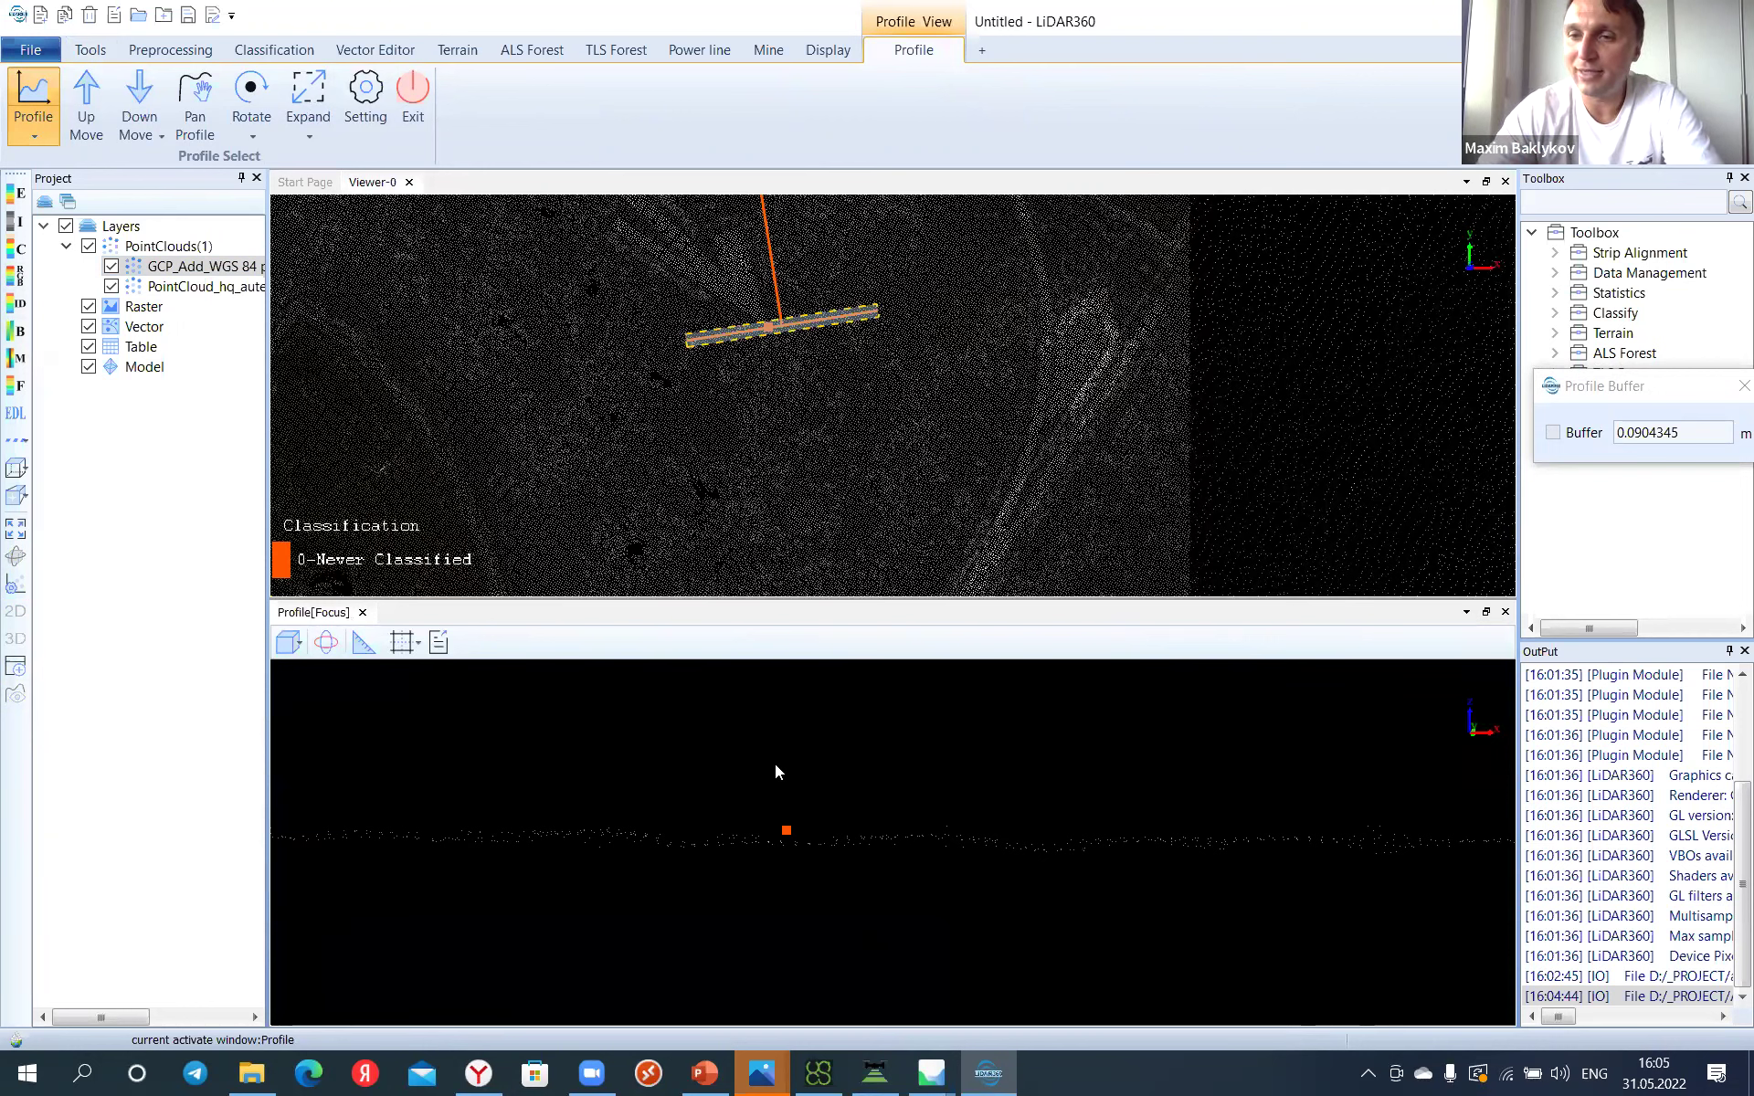
Step: Increase the display point size so the cloud points show more clearly in the main and profile views
{"action": "left_click", "coordinate": [363, 642]}
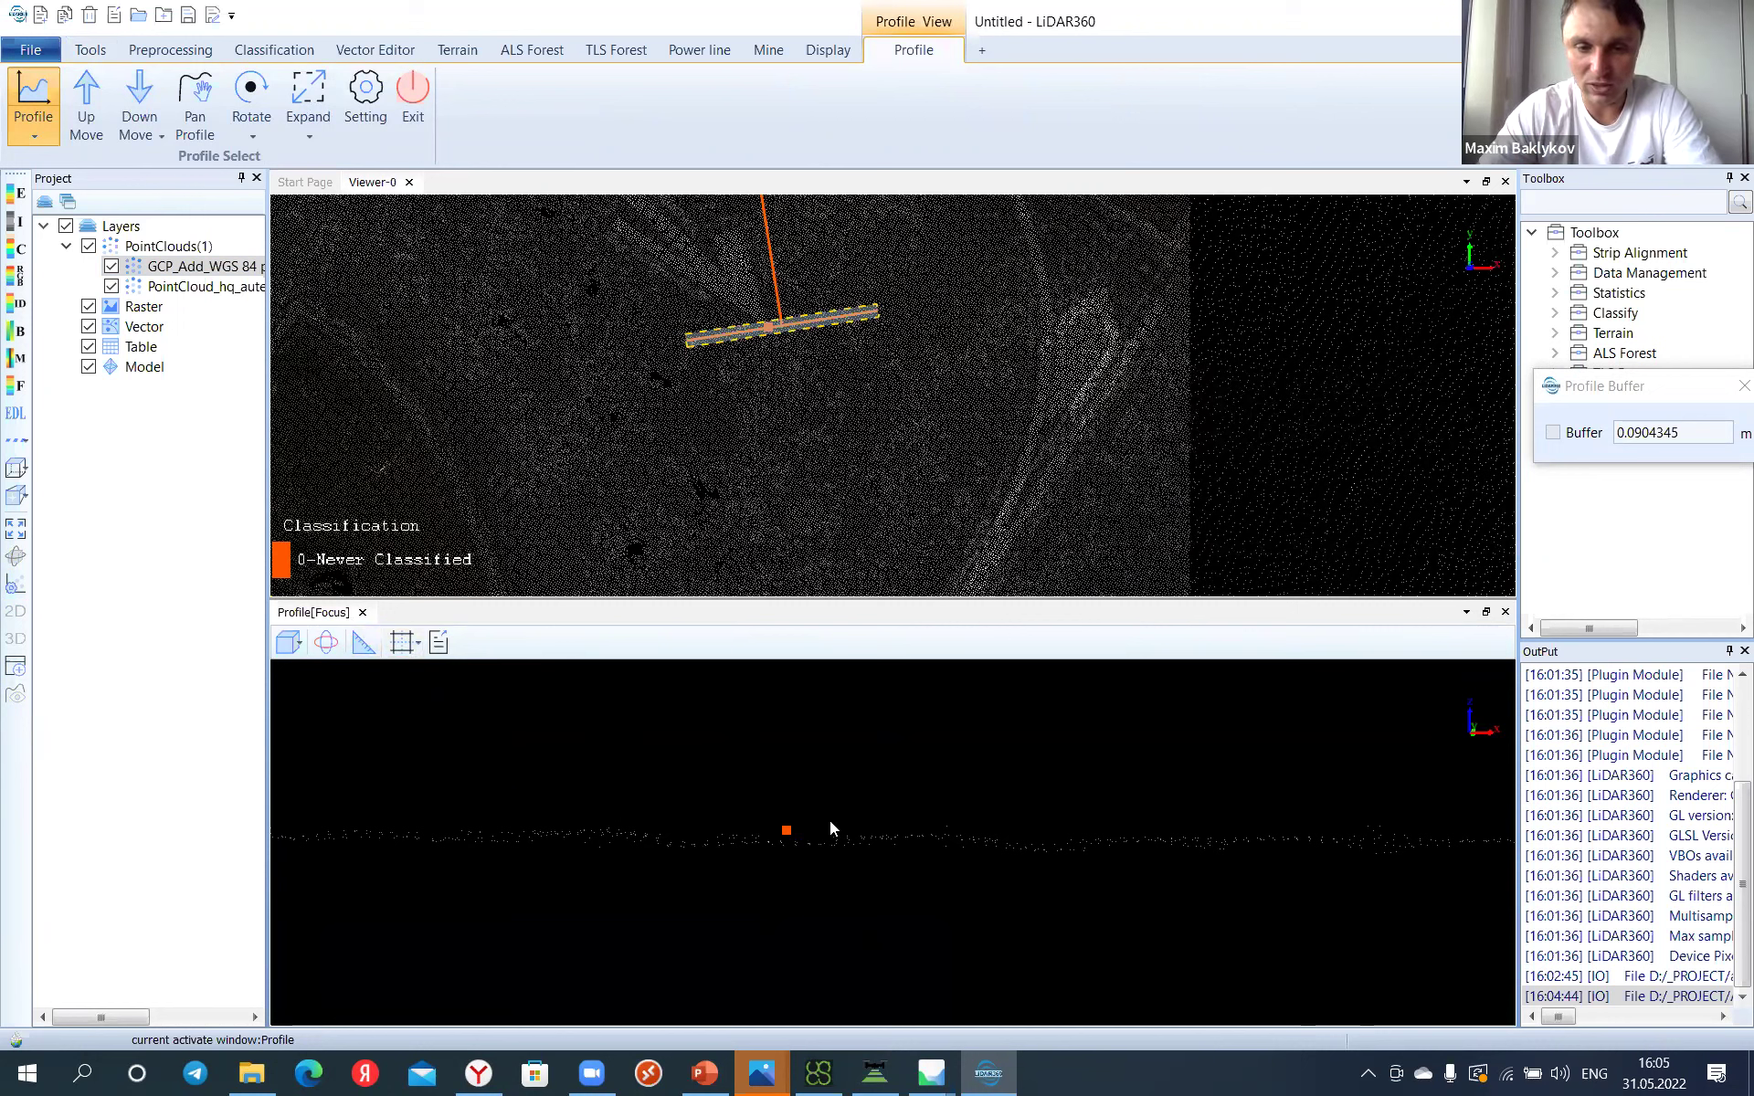
{"action": "left_click", "coordinate": [15, 584]}
{"action": "left_click_drag", "start_coordinate": [864, 638], "coordinate": [877, 640]}
{"action": "left_click", "coordinate": [1062, 678]}
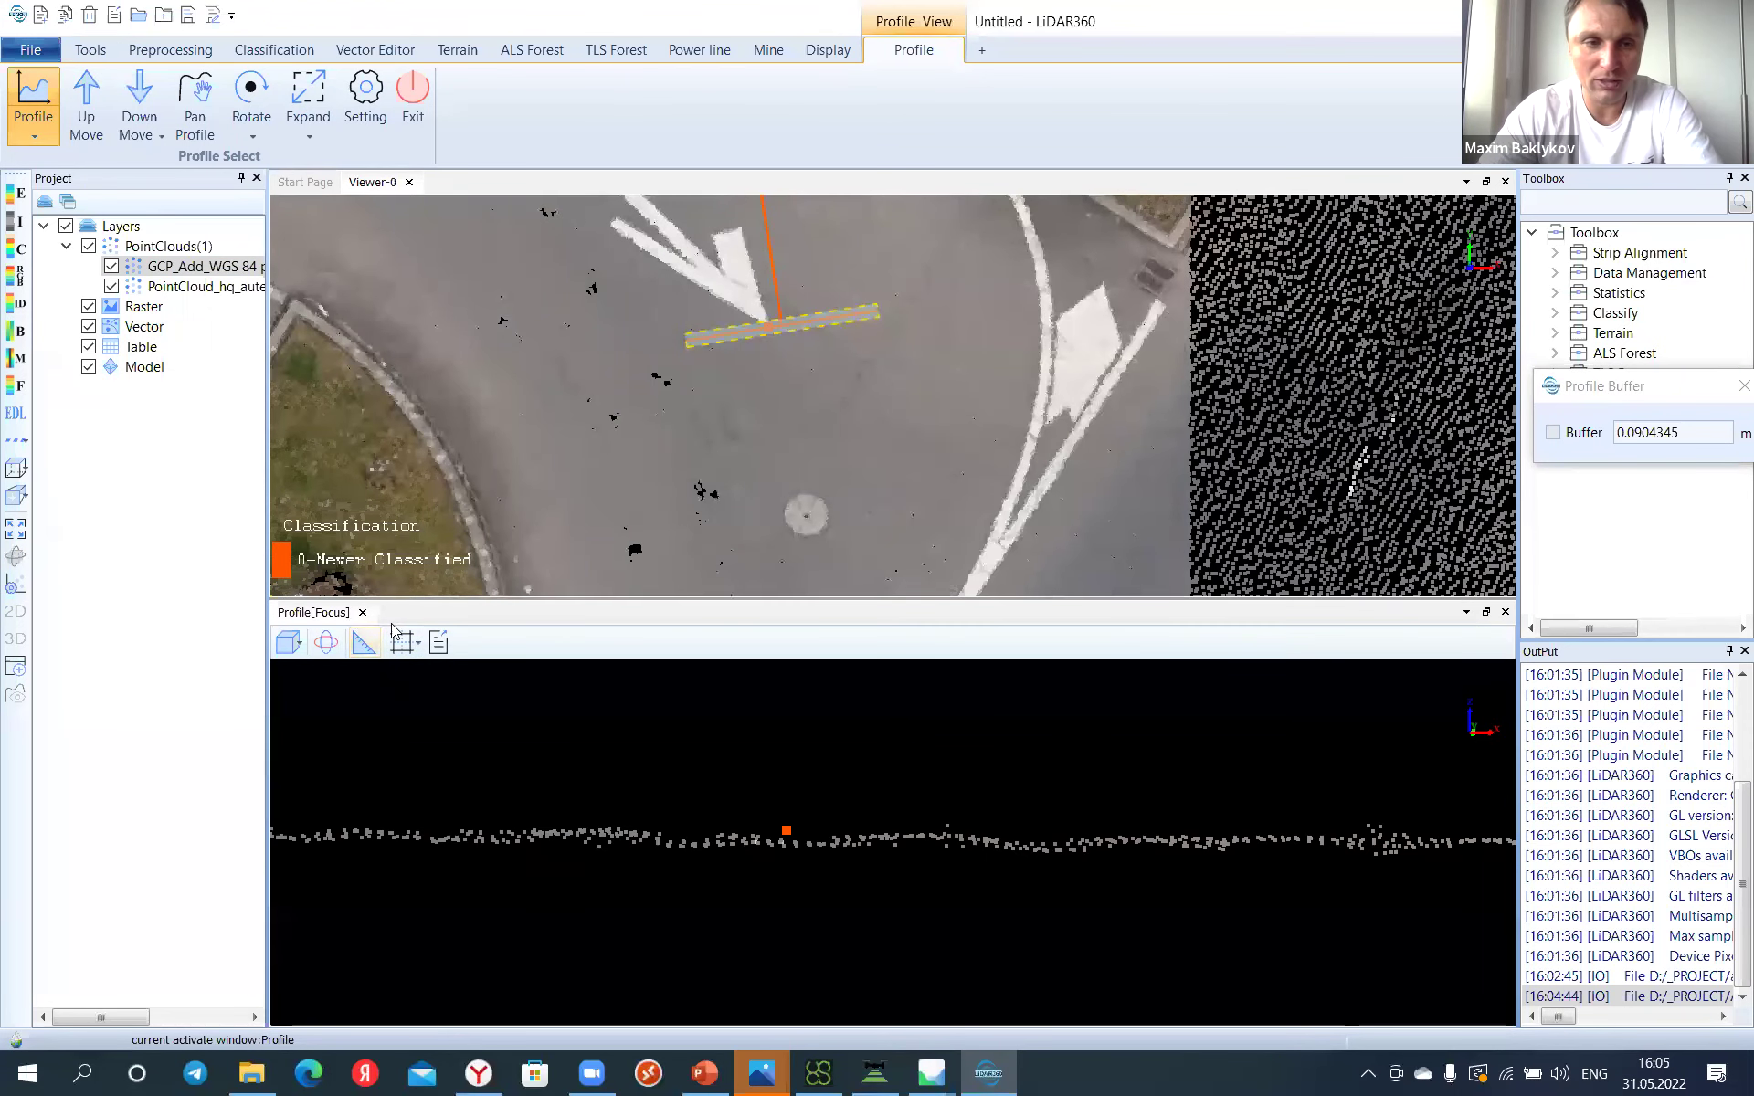
Step: Measure the offset between the orange control point and the cloud's ground points in the profile
{"action": "left_click", "coordinate": [361, 650]}
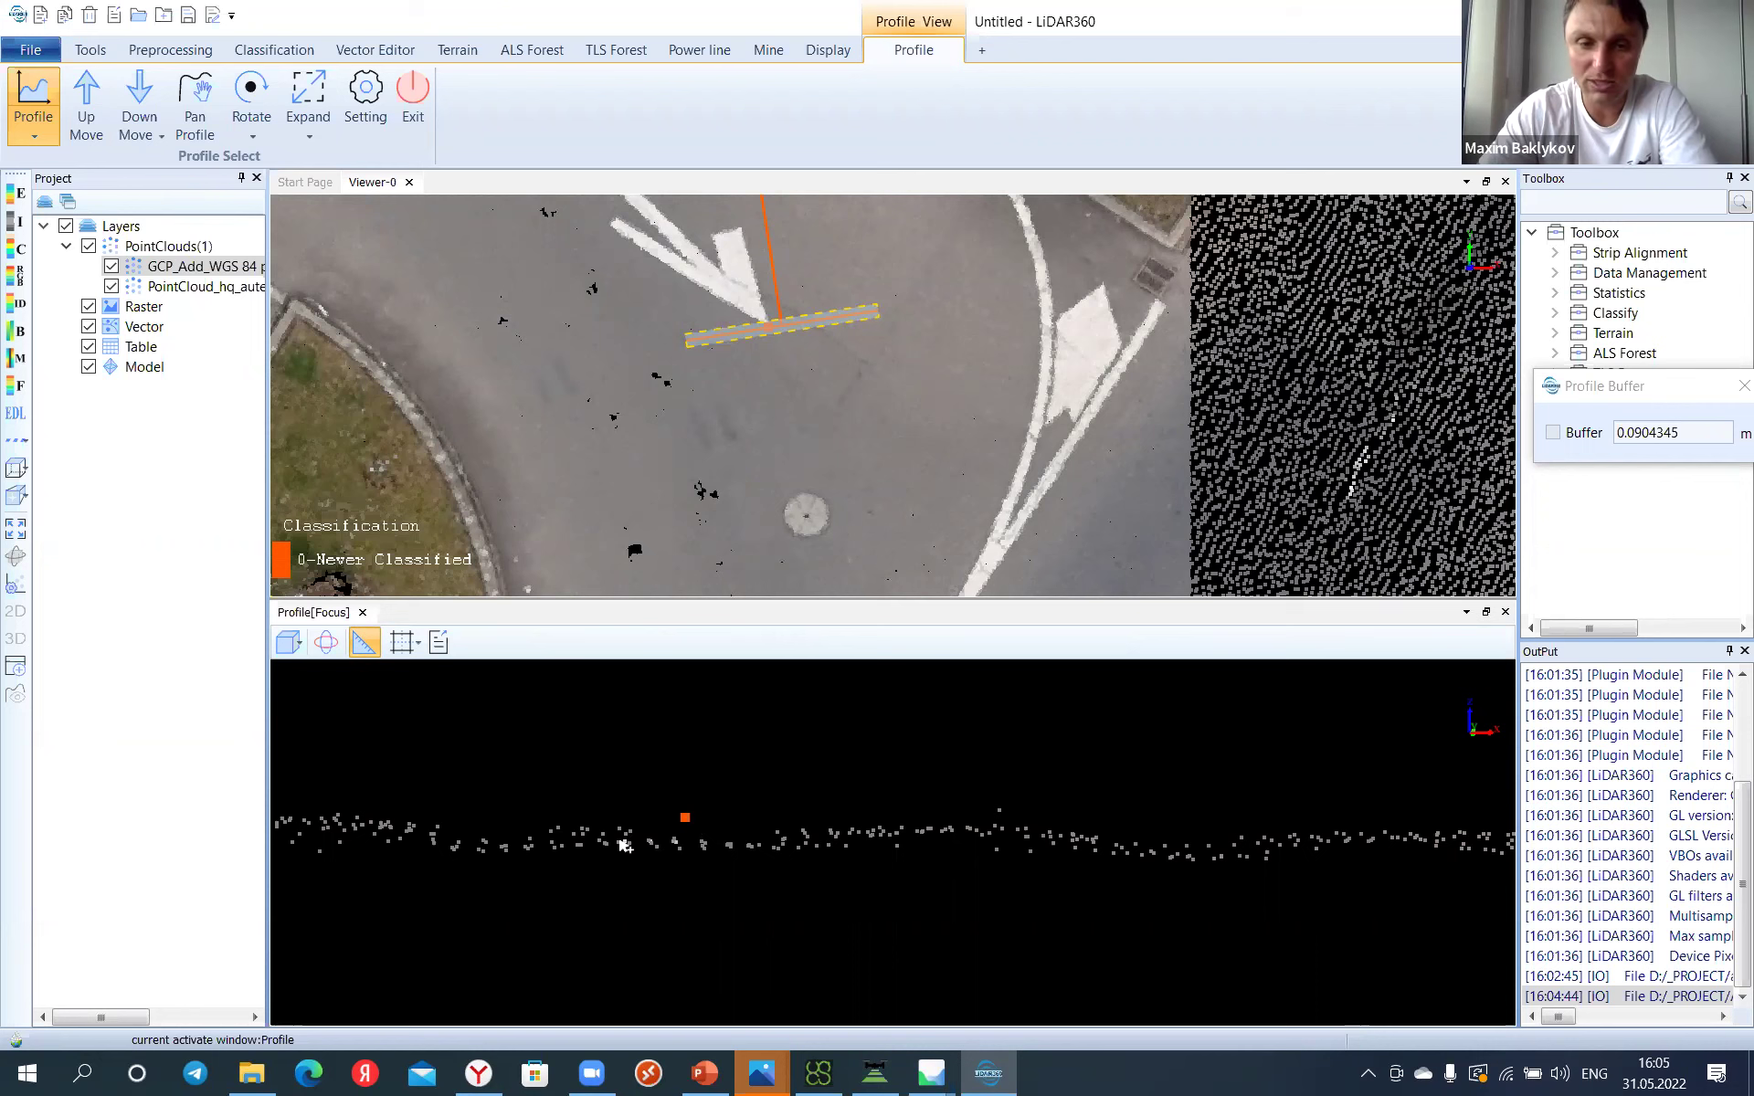
{"action": "left_click", "coordinate": [696, 841]}
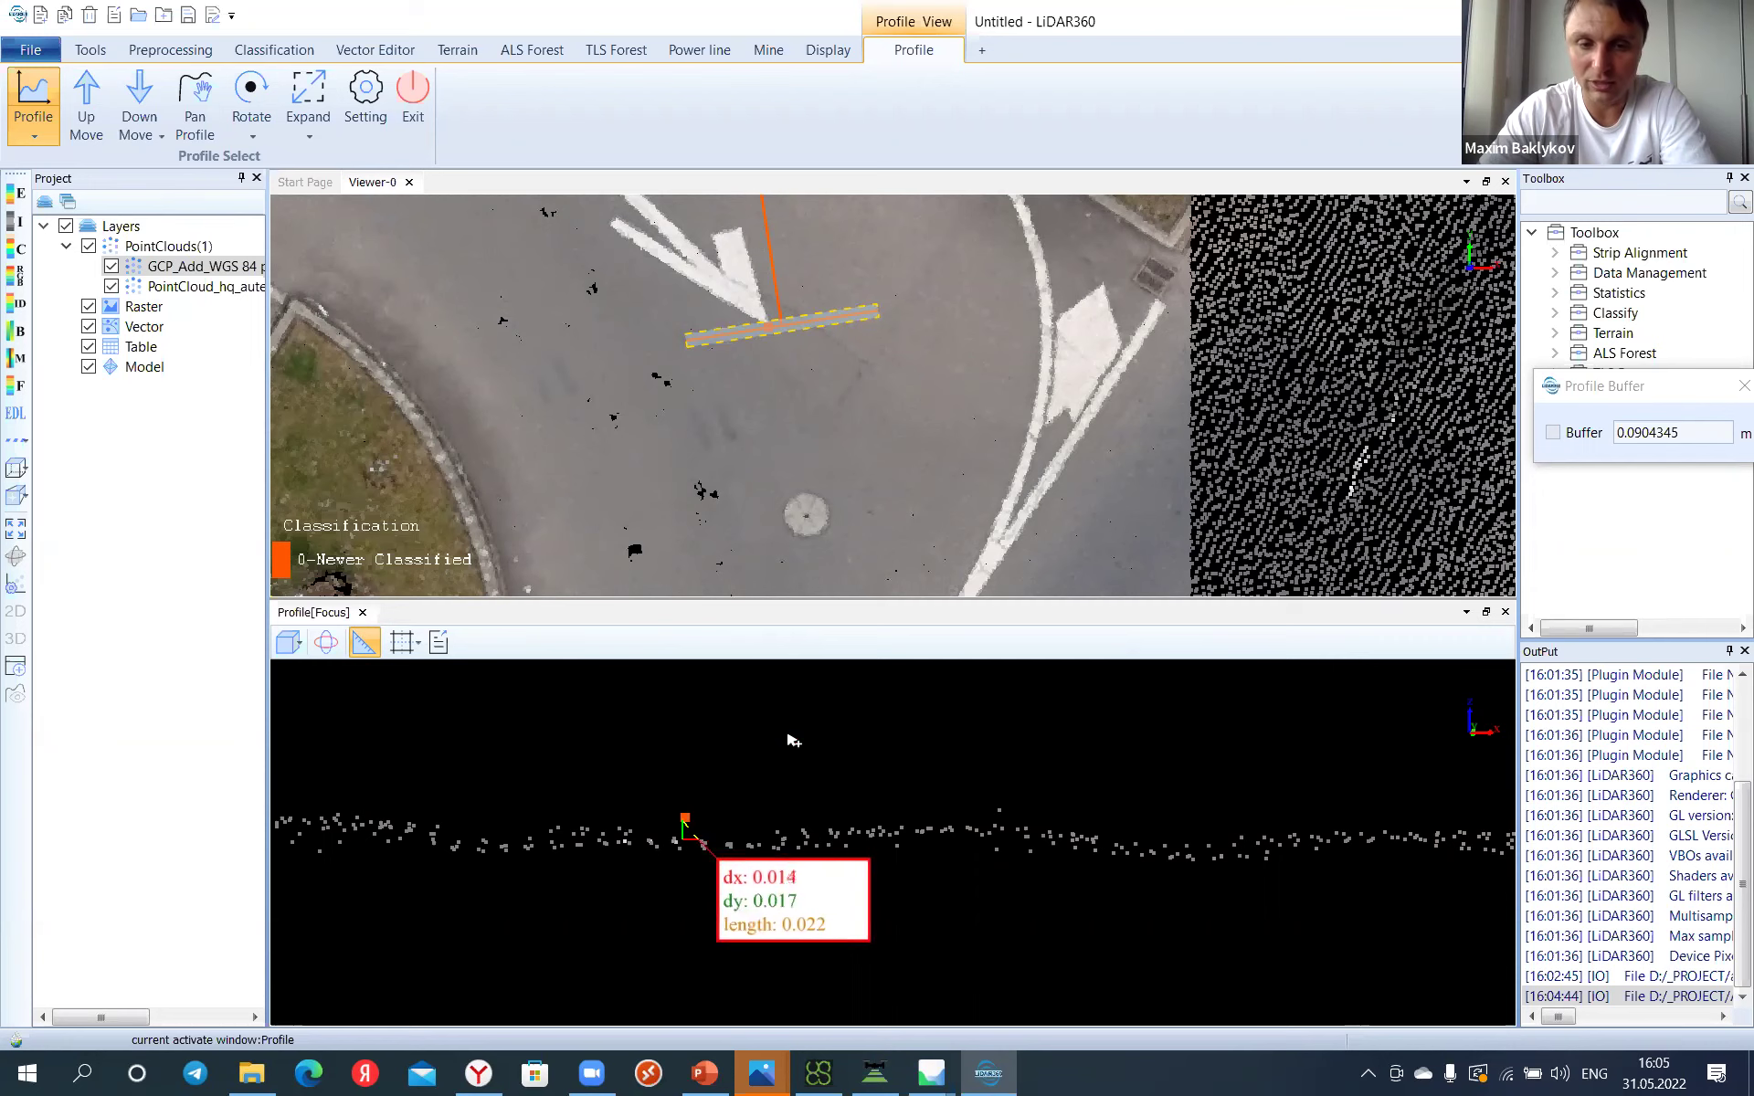
Step: Search the car park and surrounding roads in the main view for another control point to check
{"action": "scroll", "coordinate": [840, 384], "scroll_direction": "down", "scroll_amount": 2}
{"action": "scroll", "coordinate": [840, 393], "scroll_direction": "down", "scroll_amount": 2}
{"action": "mouse_move", "coordinate": [840, 393]}
{"action": "left_mouse_down"}
{"action": "mouse_move", "coordinate": [1013, 397]}
{"action": "mouse_move", "coordinate": [829, 327]}
{"action": "mouse_move", "coordinate": [903, 394]}
{"action": "mouse_move", "coordinate": [950, 318]}
{"action": "mouse_move", "coordinate": [979, 382]}
{"action": "mouse_move", "coordinate": [847, 416]}
{"action": "left_mouse_up"}
{"action": "scroll", "coordinate": [847, 416], "scroll_direction": "down", "scroll_amount": 2}
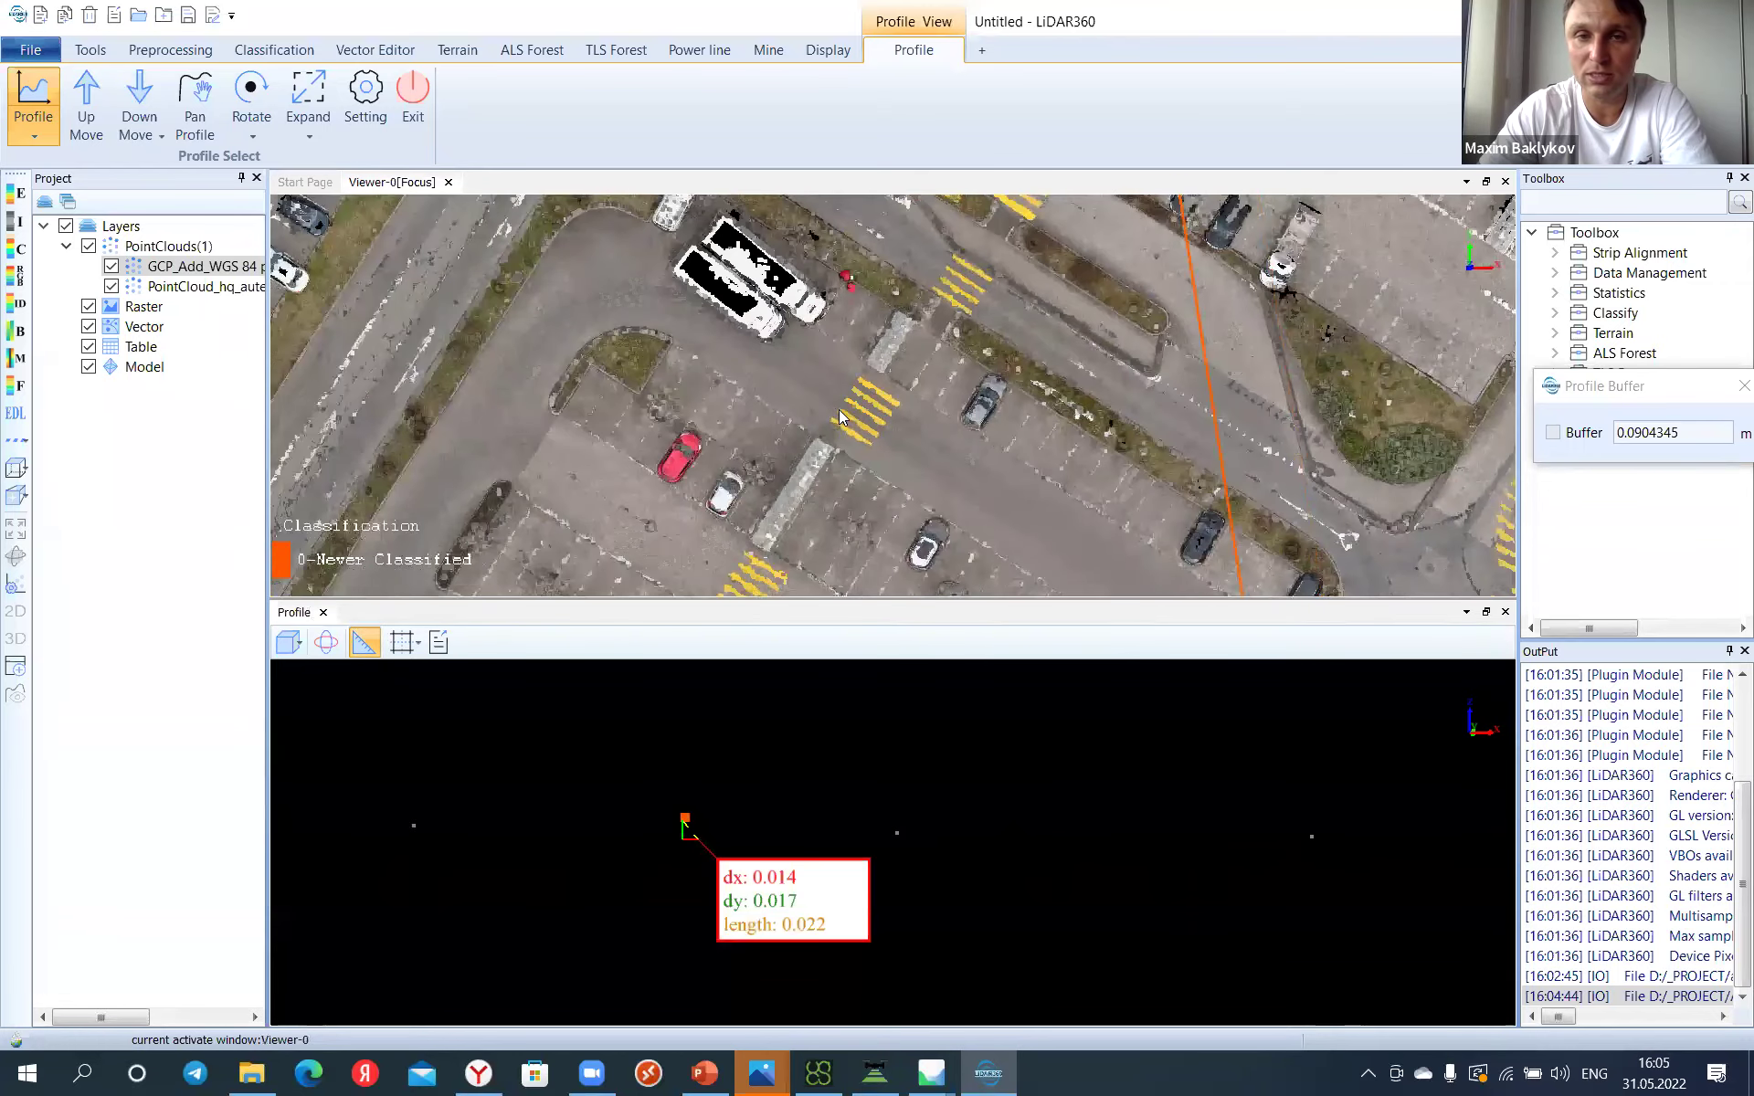
{"action": "scroll", "coordinate": [902, 511], "scroll_direction": "up", "scroll_amount": 2}
{"action": "scroll", "coordinate": [902, 512], "scroll_direction": "down", "scroll_amount": 2}
{"action": "scroll", "coordinate": [916, 498], "scroll_direction": "up", "scroll_amount": 2}
{"action": "left_click_drag", "start_coordinate": [928, 484], "coordinate": [1096, 285]}
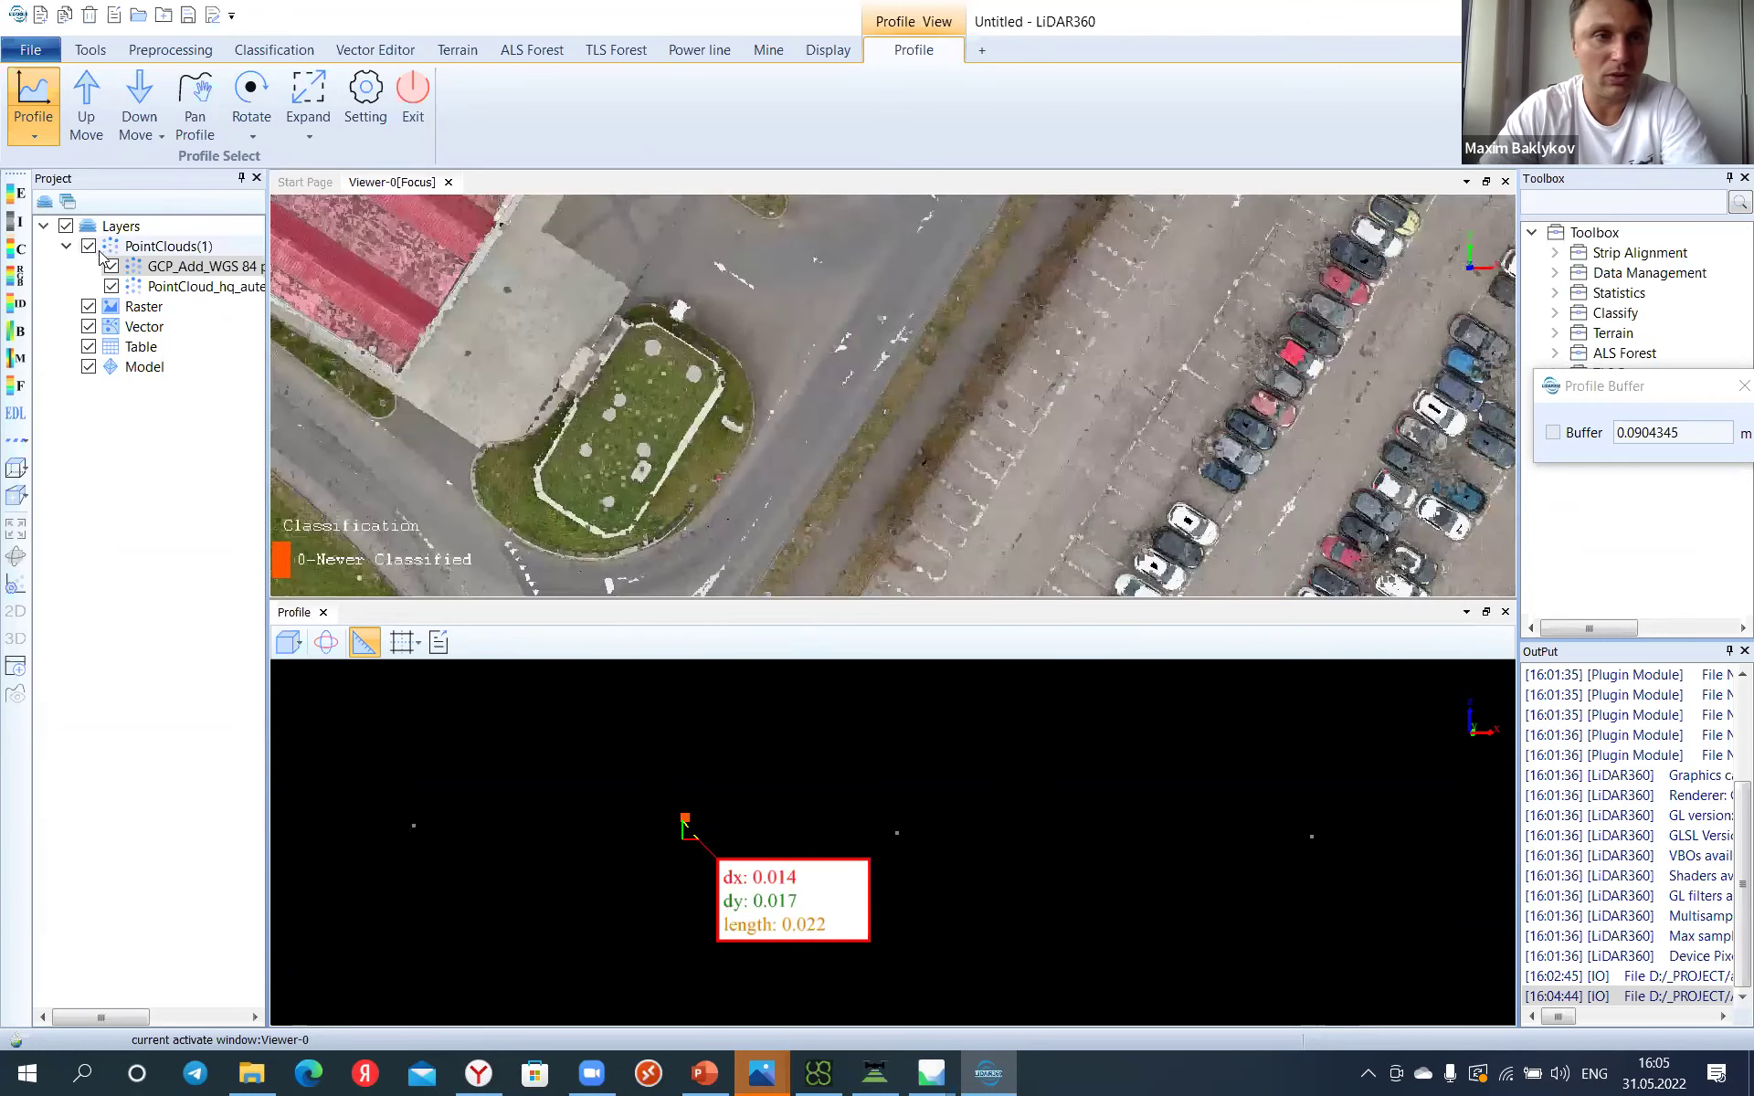
Step: Set a specified point size of 0 for the PointCloud_hq point cloud layer
{"action": "left_click", "coordinate": [178, 290]}
{"action": "right_click", "coordinate": [178, 291]}
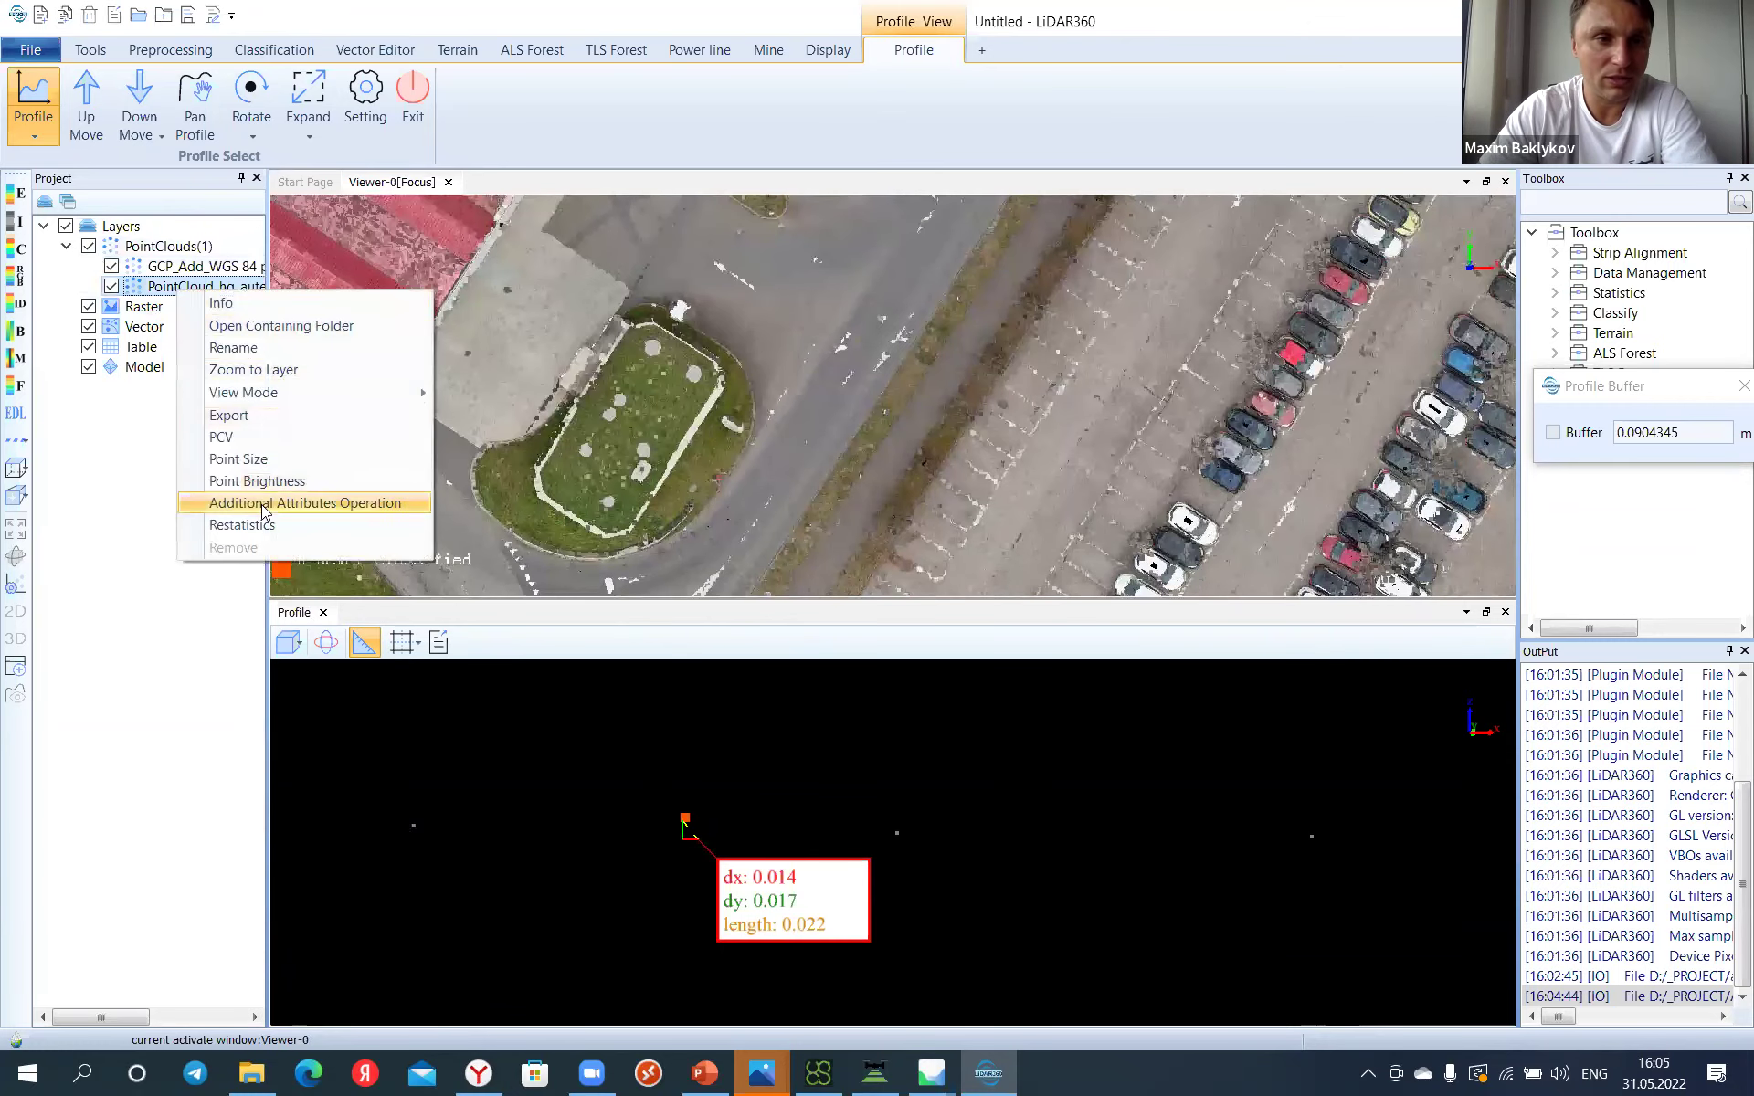
{"action": "left_click", "coordinate": [223, 457]}
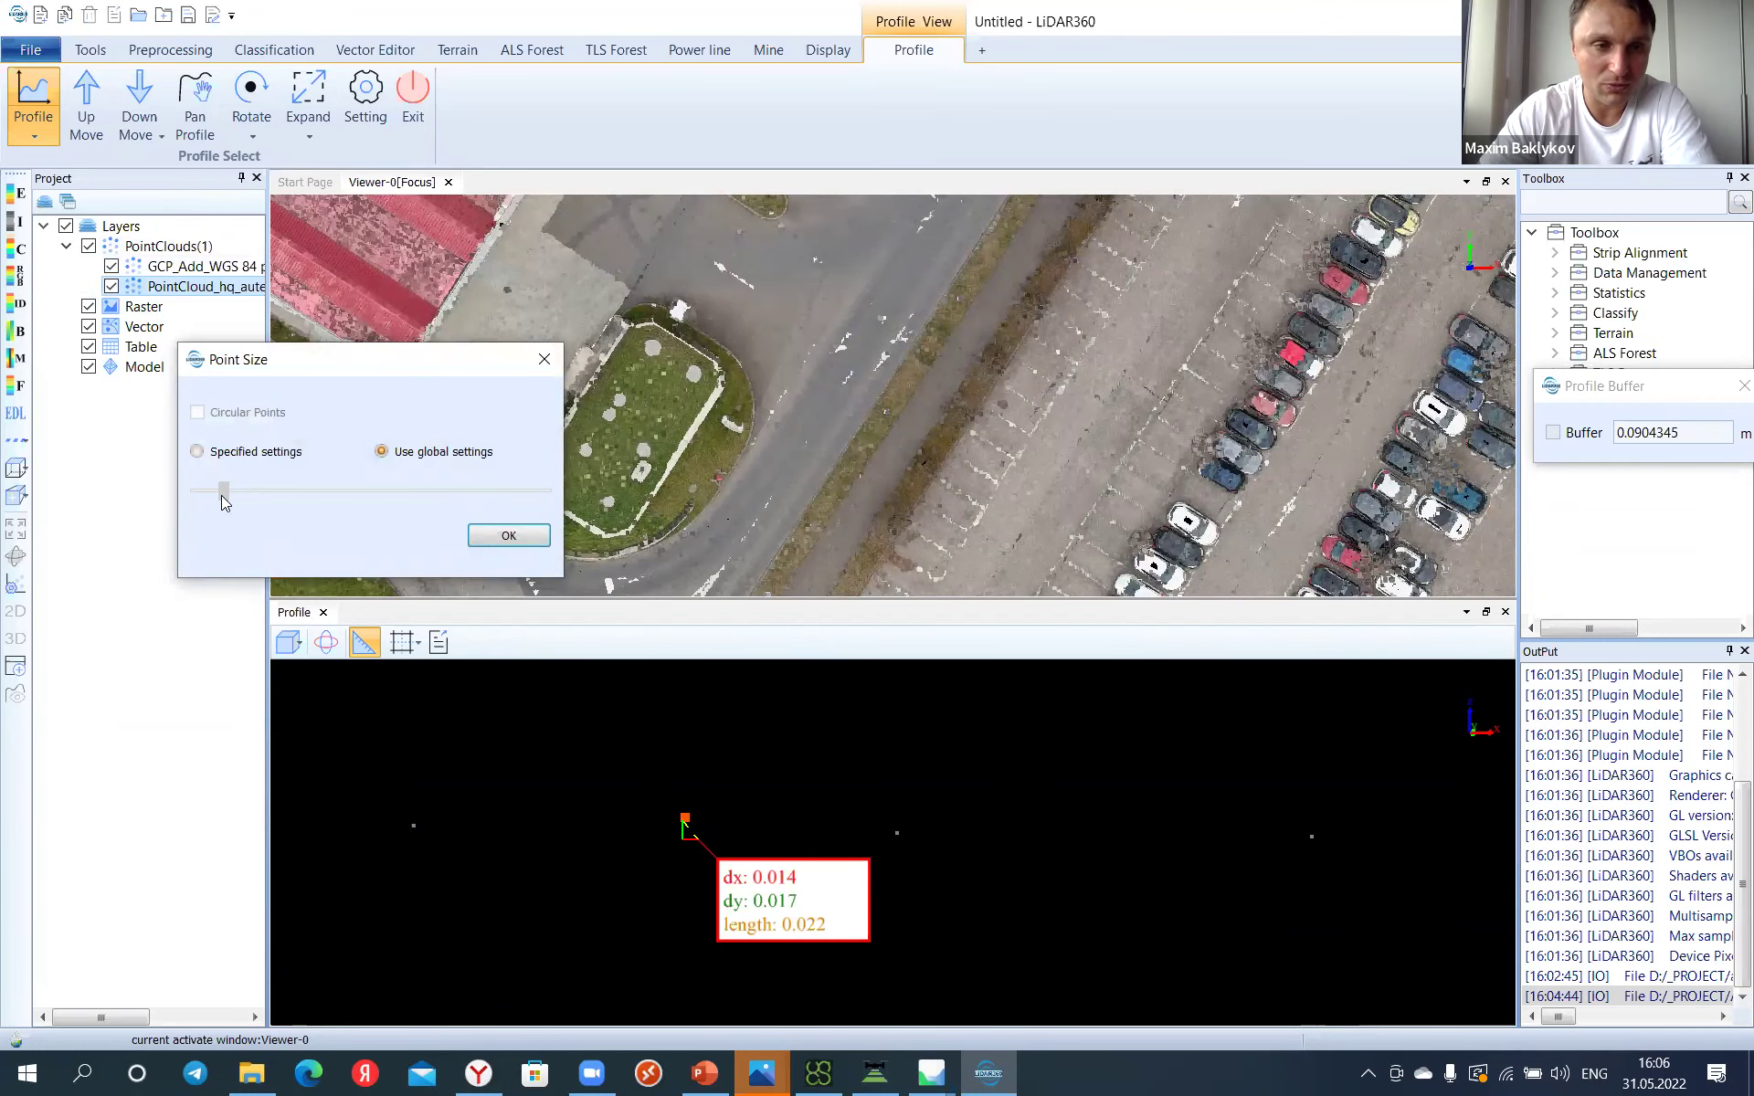
{"action": "left_click", "coordinate": [195, 450]}
{"action": "left_click_drag", "start_coordinate": [225, 505], "coordinate": [196, 505]}
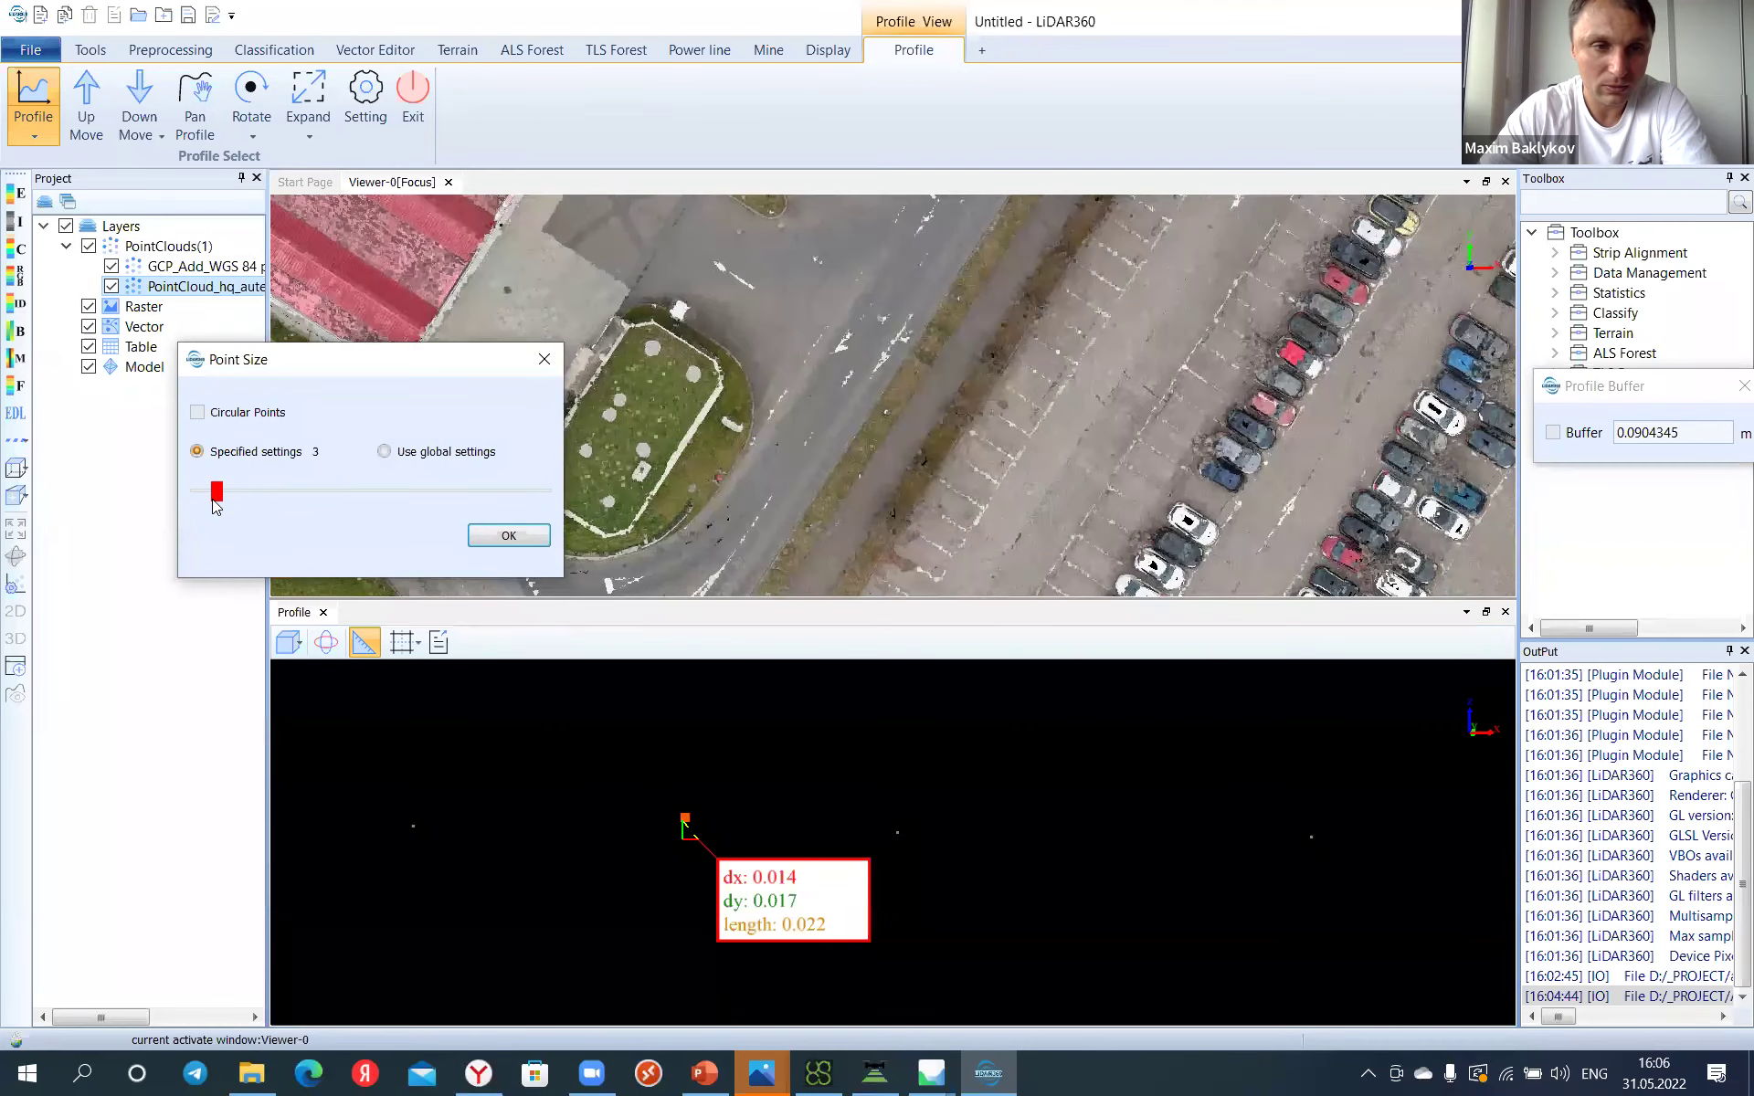
{"action": "left_click", "coordinate": [509, 536]}
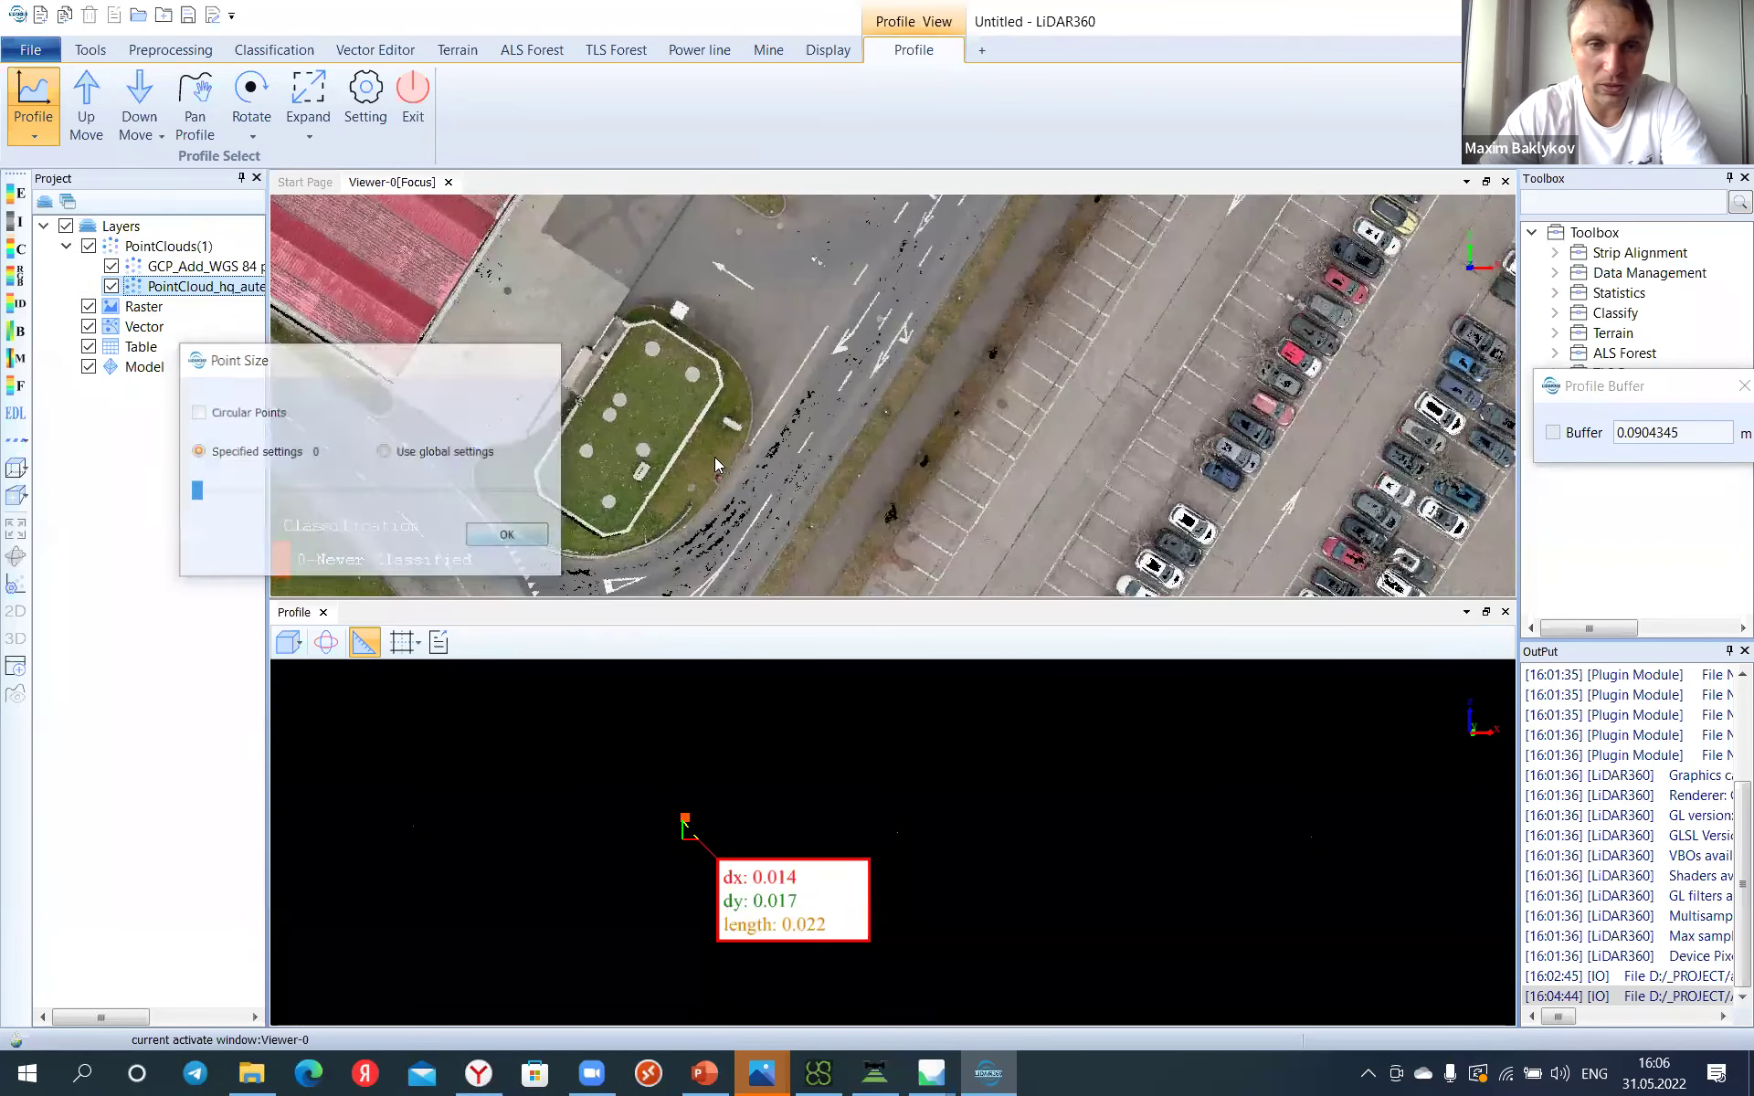
Step: Cut a profile with a buffer of about 0.057 m across the control point at the car park arrow and measure its offset from the cloud
{"action": "scroll", "coordinate": [1041, 433], "scroll_direction": "down", "scroll_amount": 3}
{"action": "left_click_drag", "start_coordinate": [952, 433], "coordinate": [908, 465]}
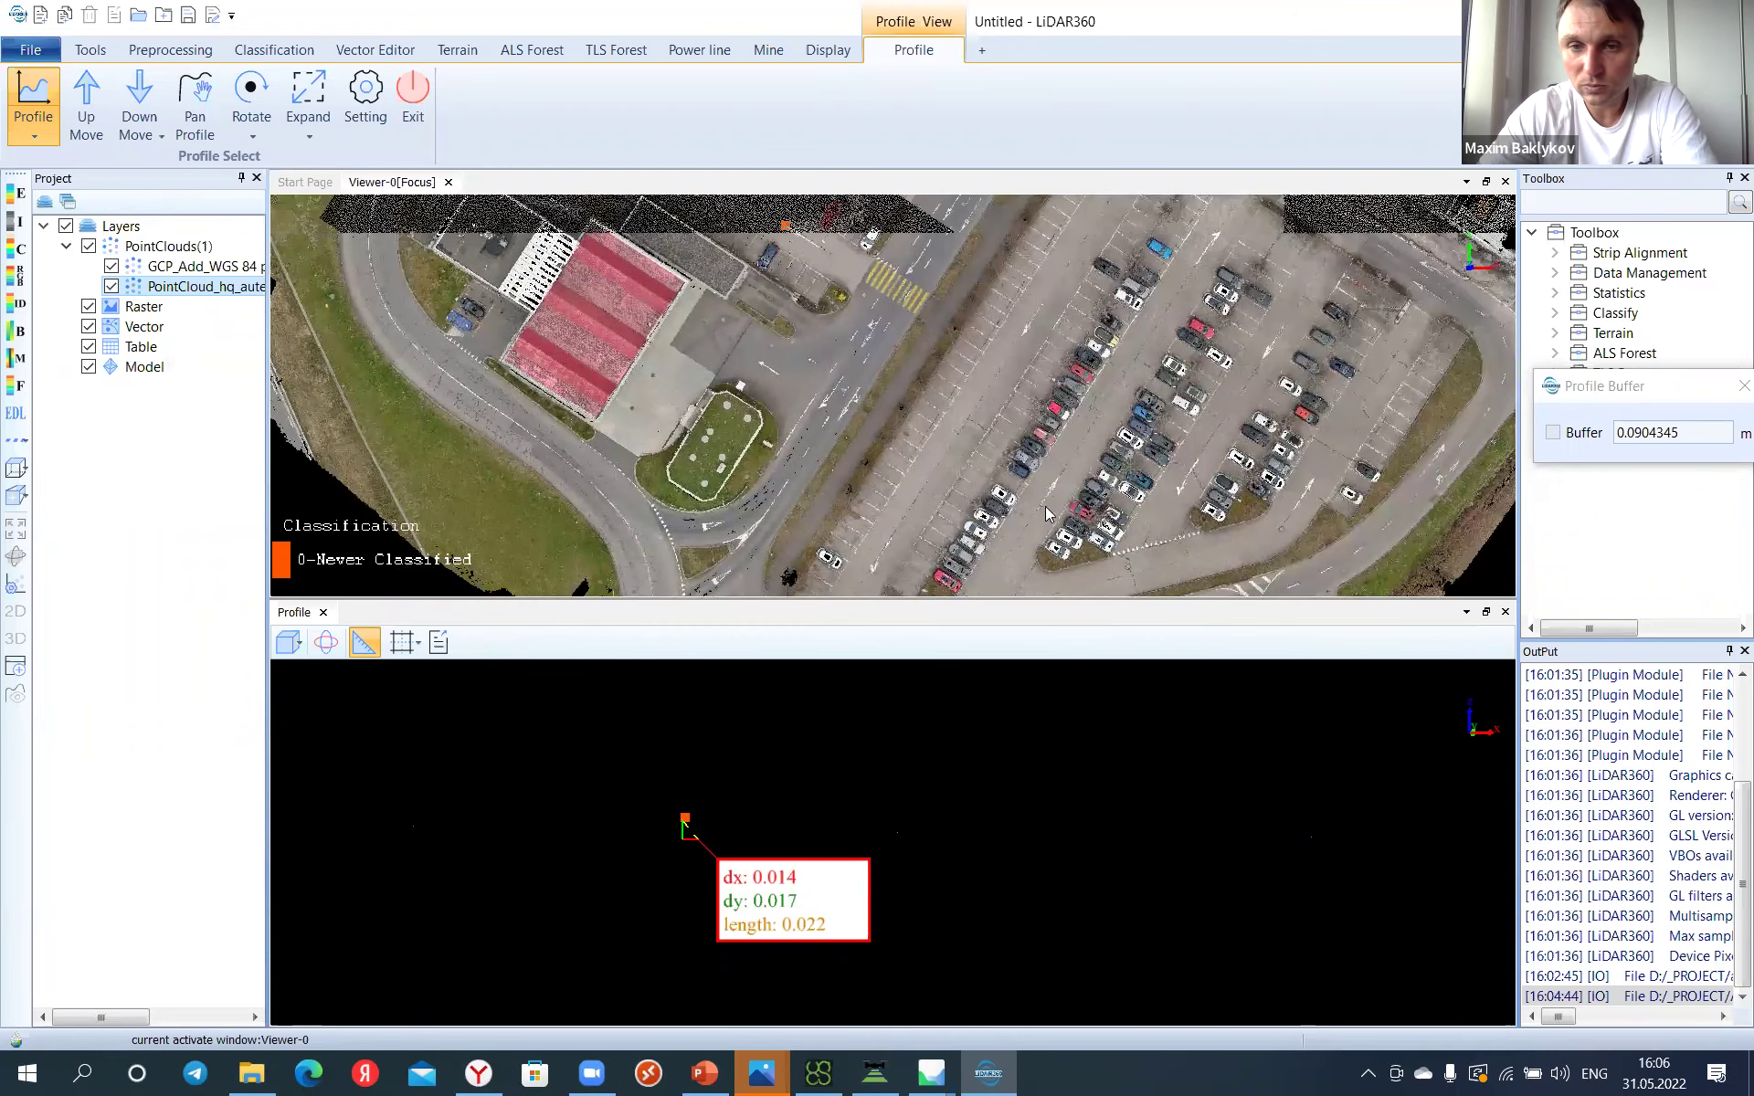
{"action": "scroll", "coordinate": [973, 414], "scroll_direction": "up", "scroll_amount": 3}
{"action": "scroll", "coordinate": [973, 414], "scroll_direction": "up", "scroll_amount": 5}
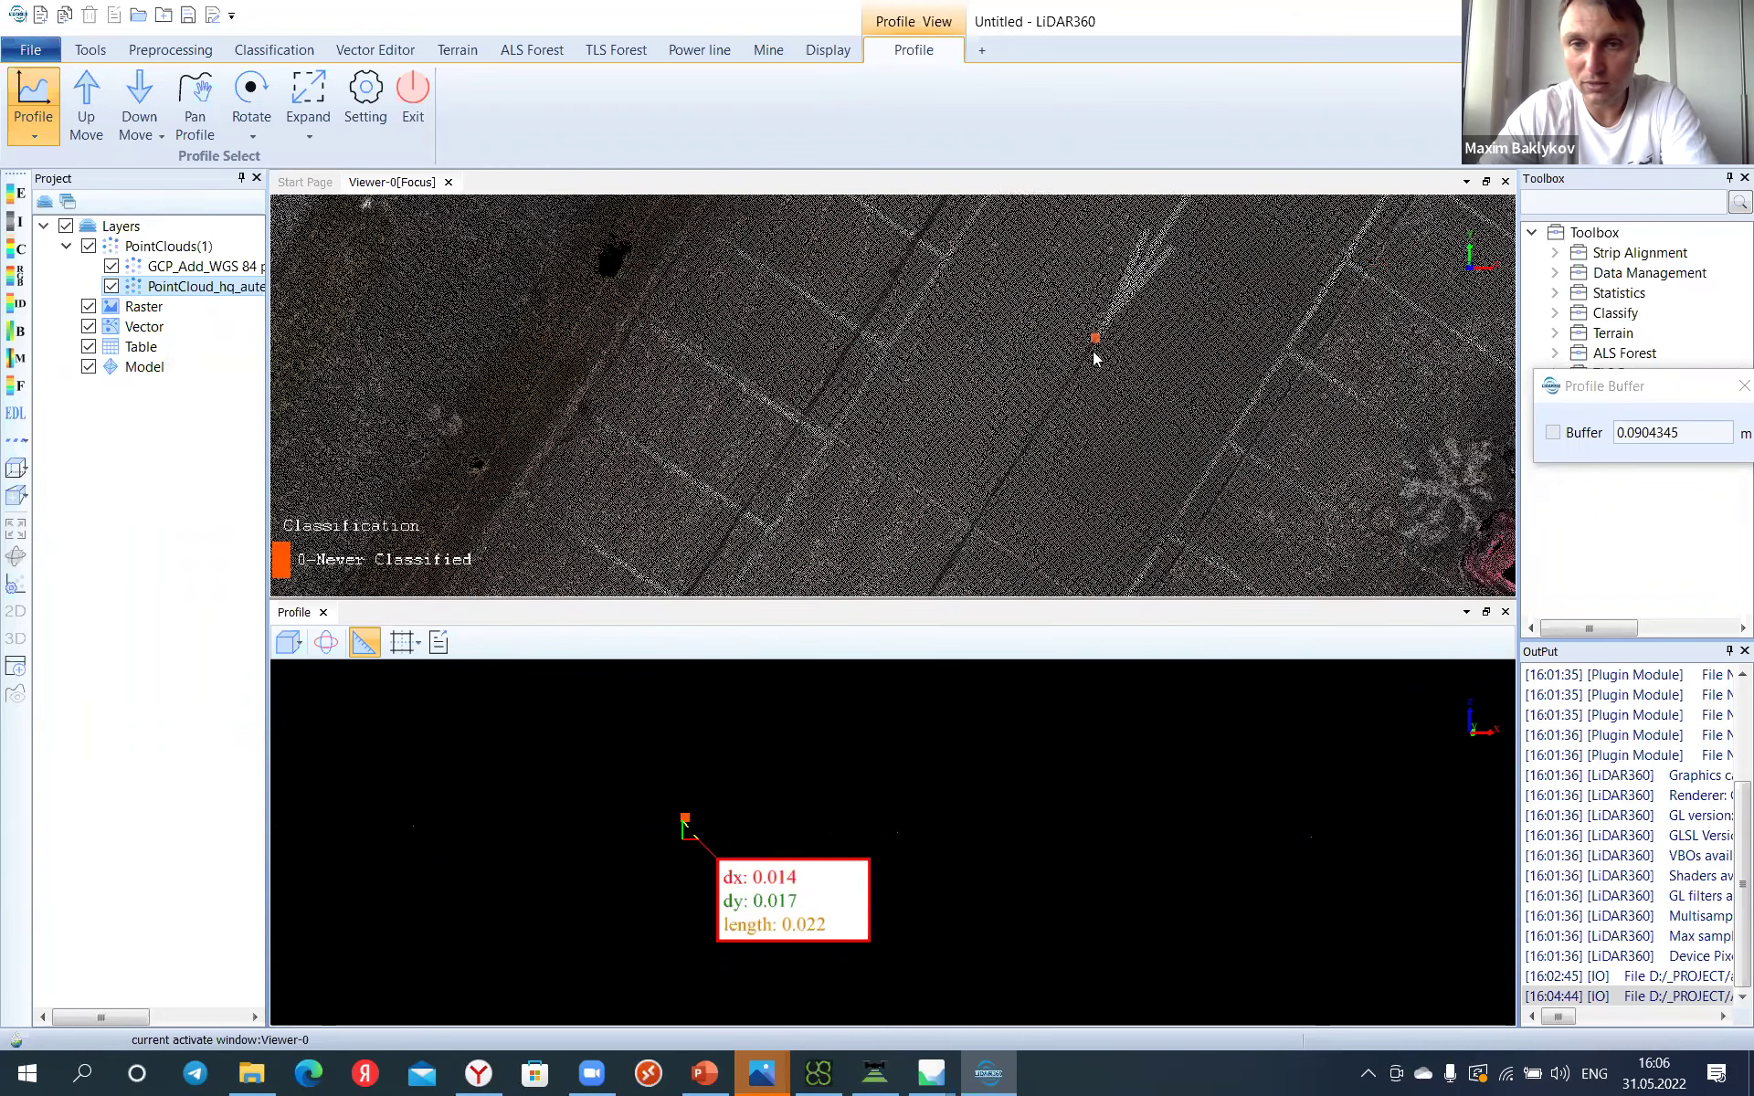
{"action": "left_click_drag", "start_coordinate": [1017, 350], "coordinate": [940, 365]}
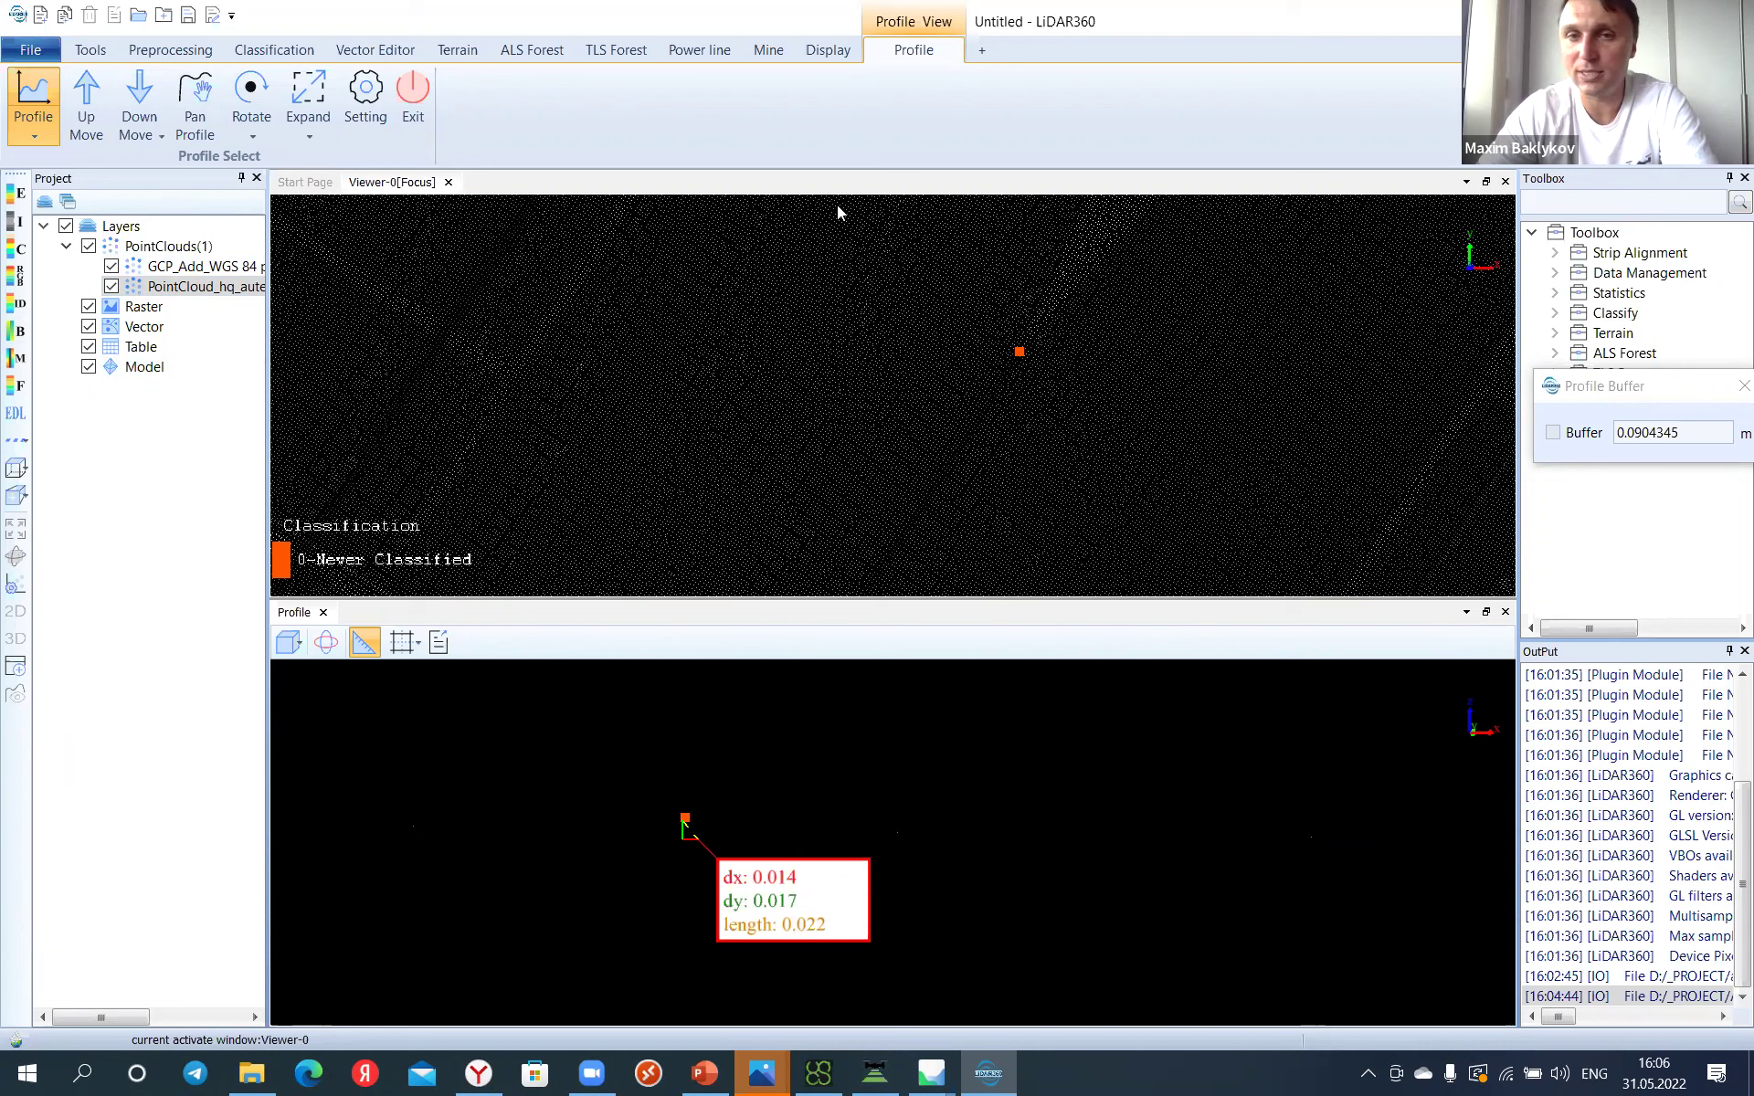
{"action": "left_click", "coordinate": [806, 213]}
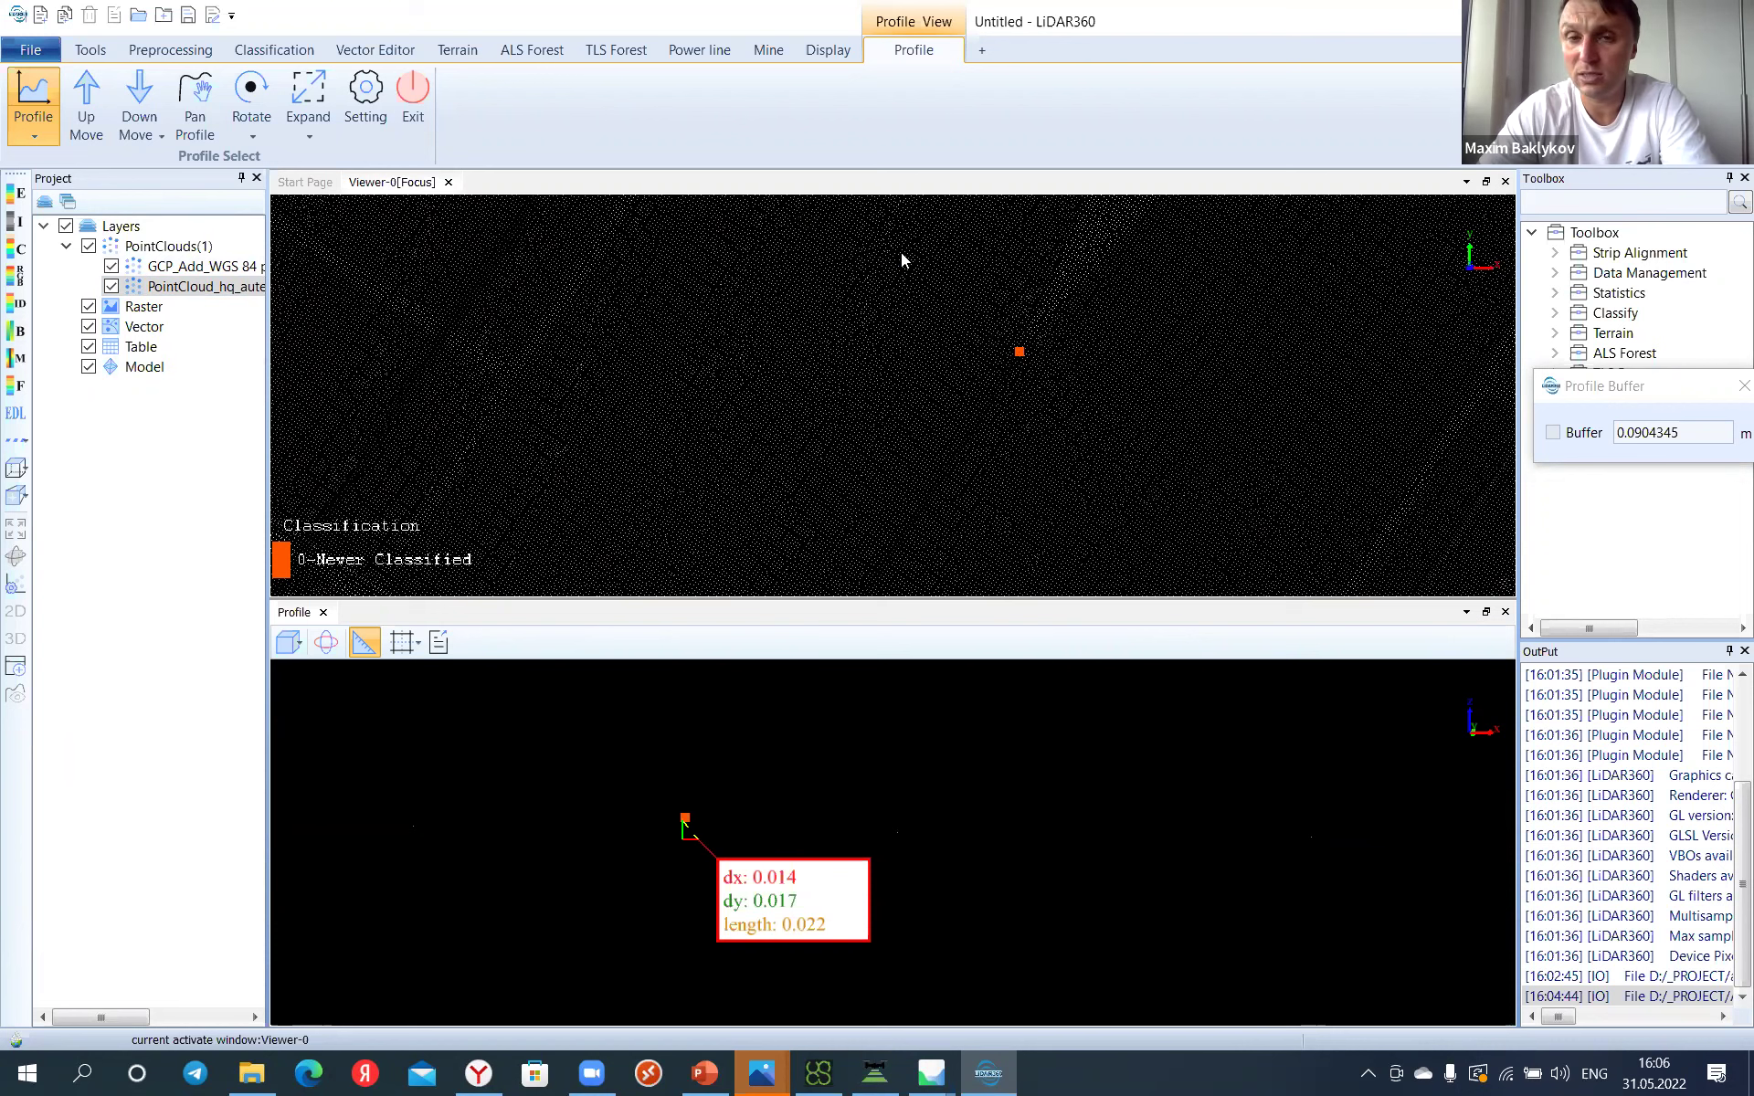
{"action": "left_click", "coordinate": [1187, 466]}
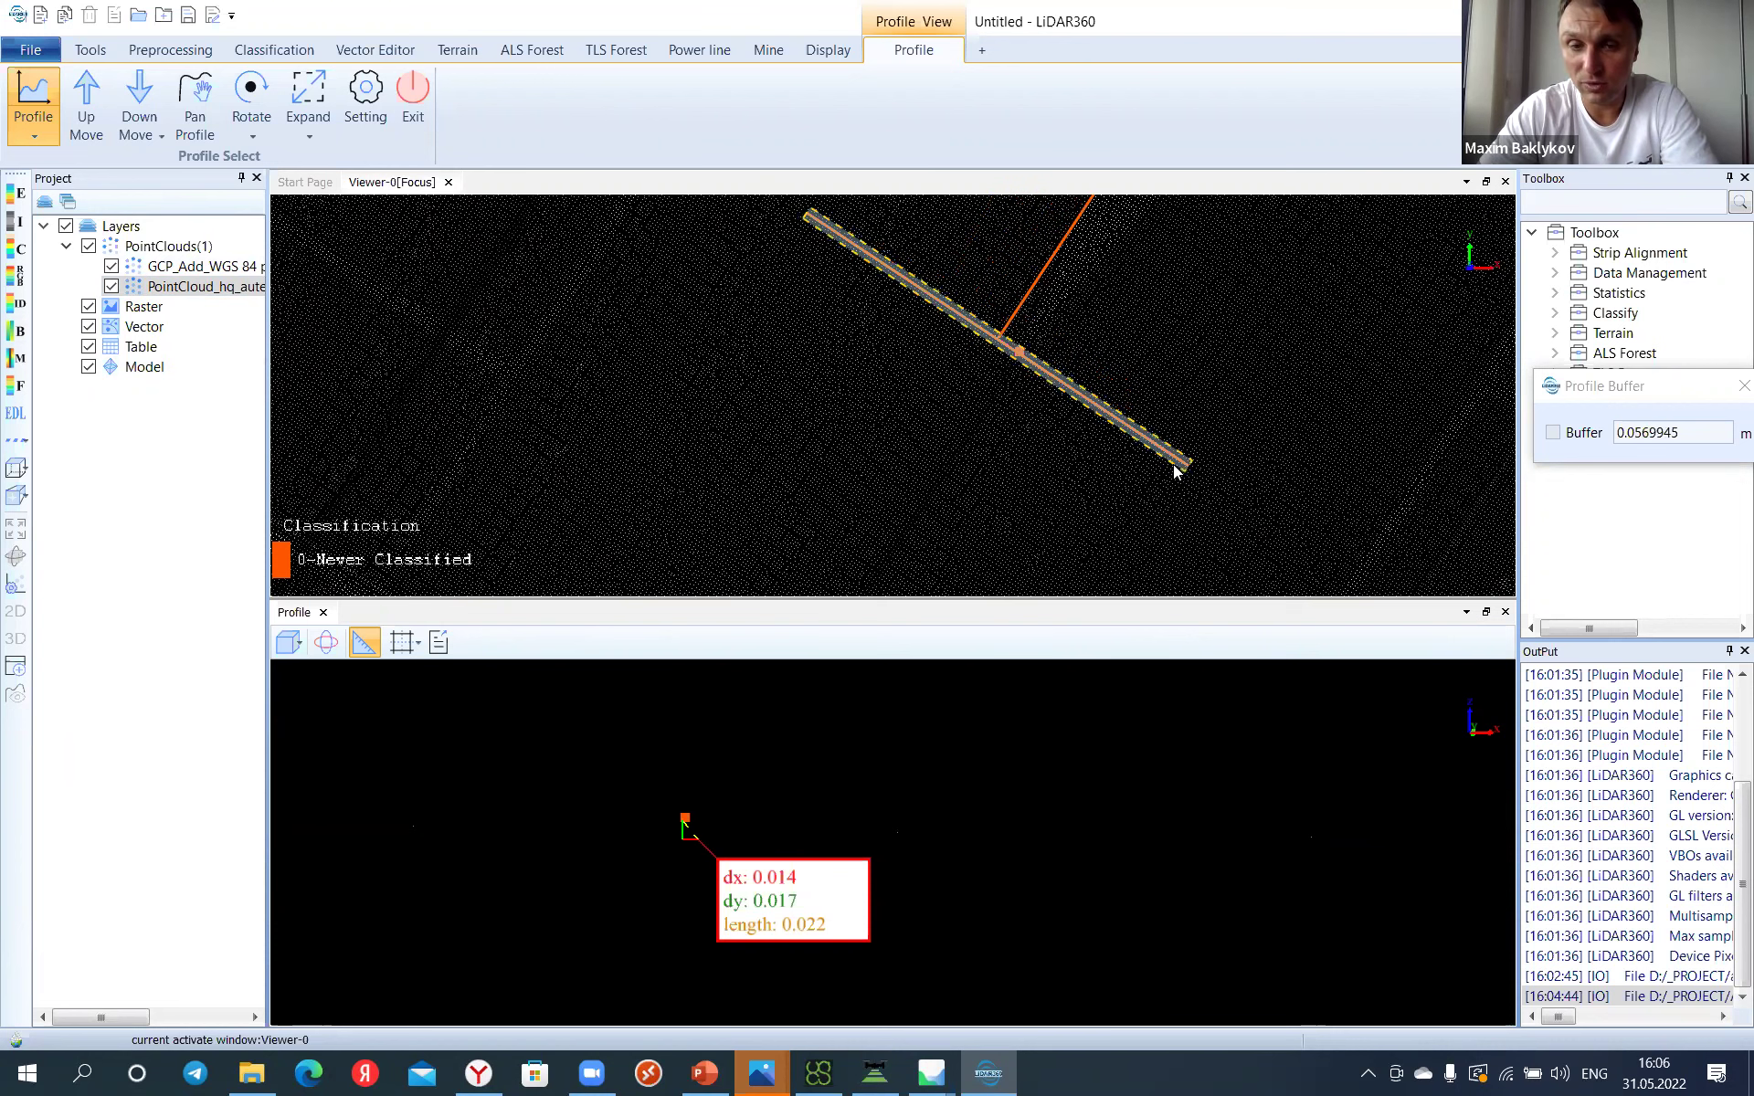
{"action": "left_click", "coordinate": [1180, 465]}
{"action": "scroll", "coordinate": [959, 863], "scroll_direction": "up", "scroll_amount": 2}
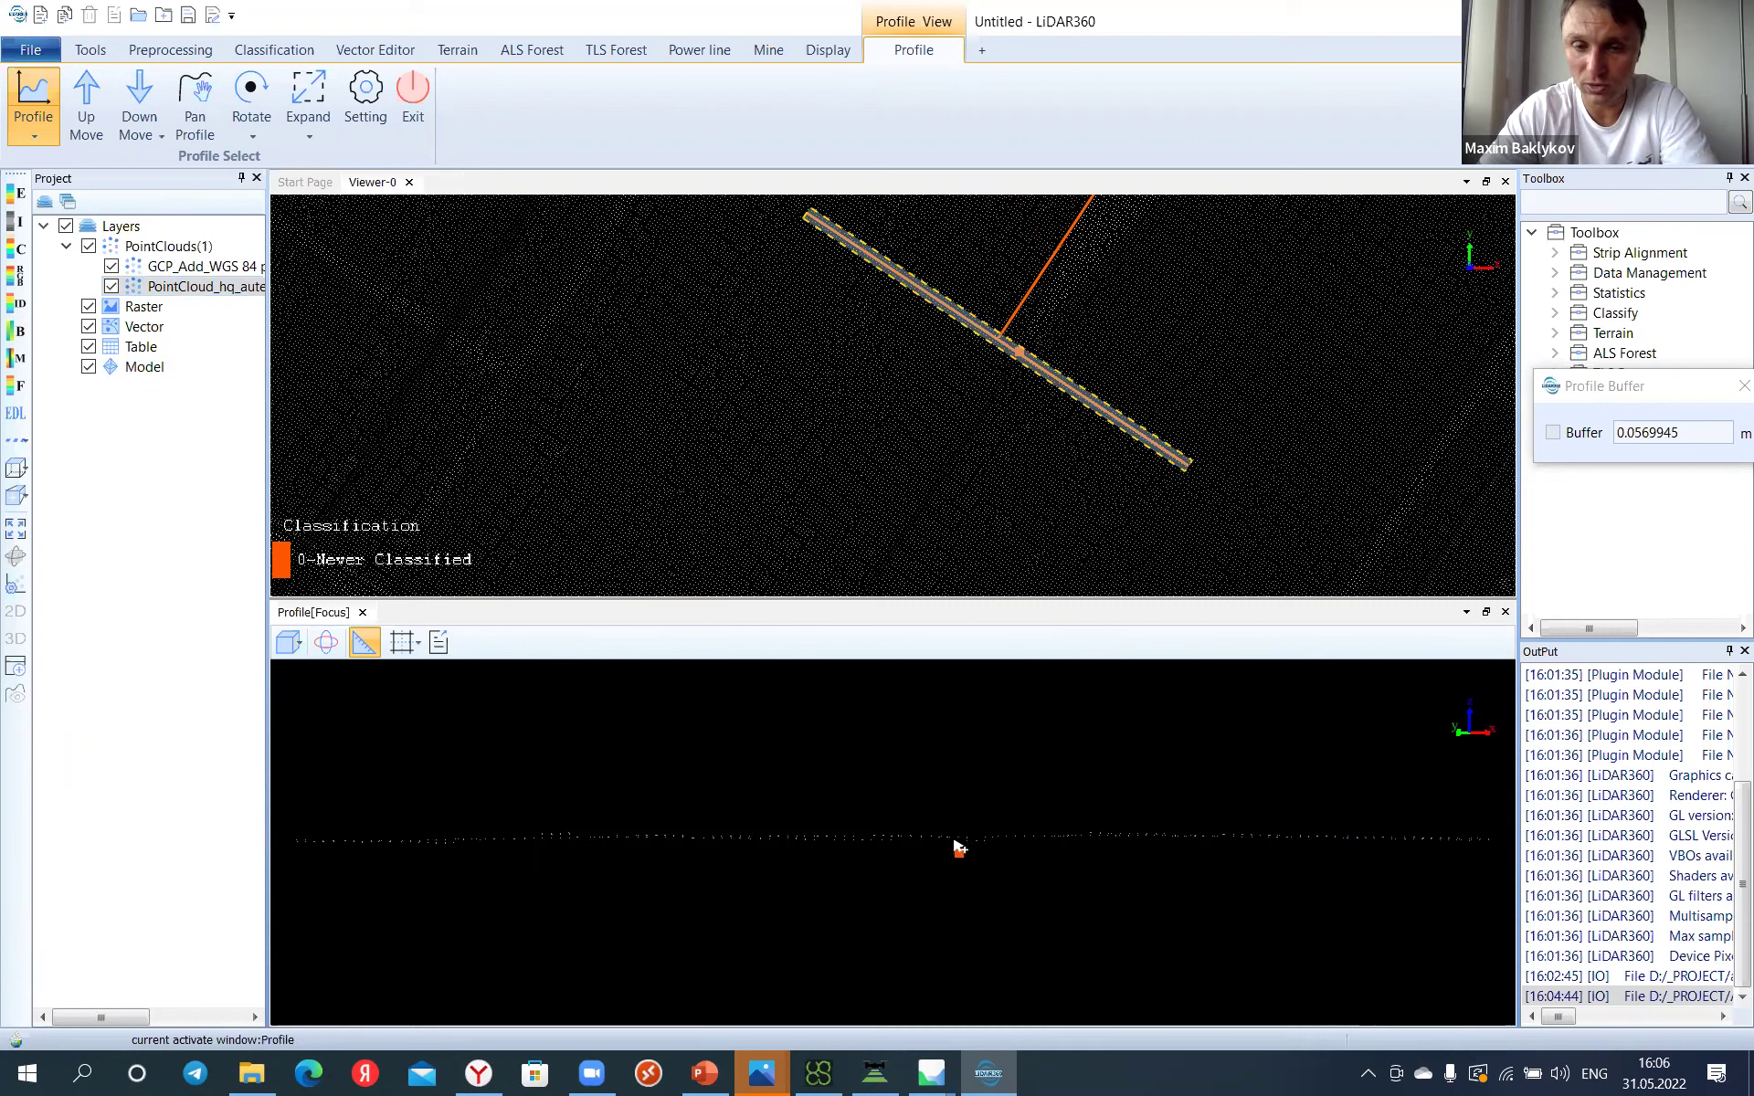
{"action": "left_click", "coordinate": [956, 845]}
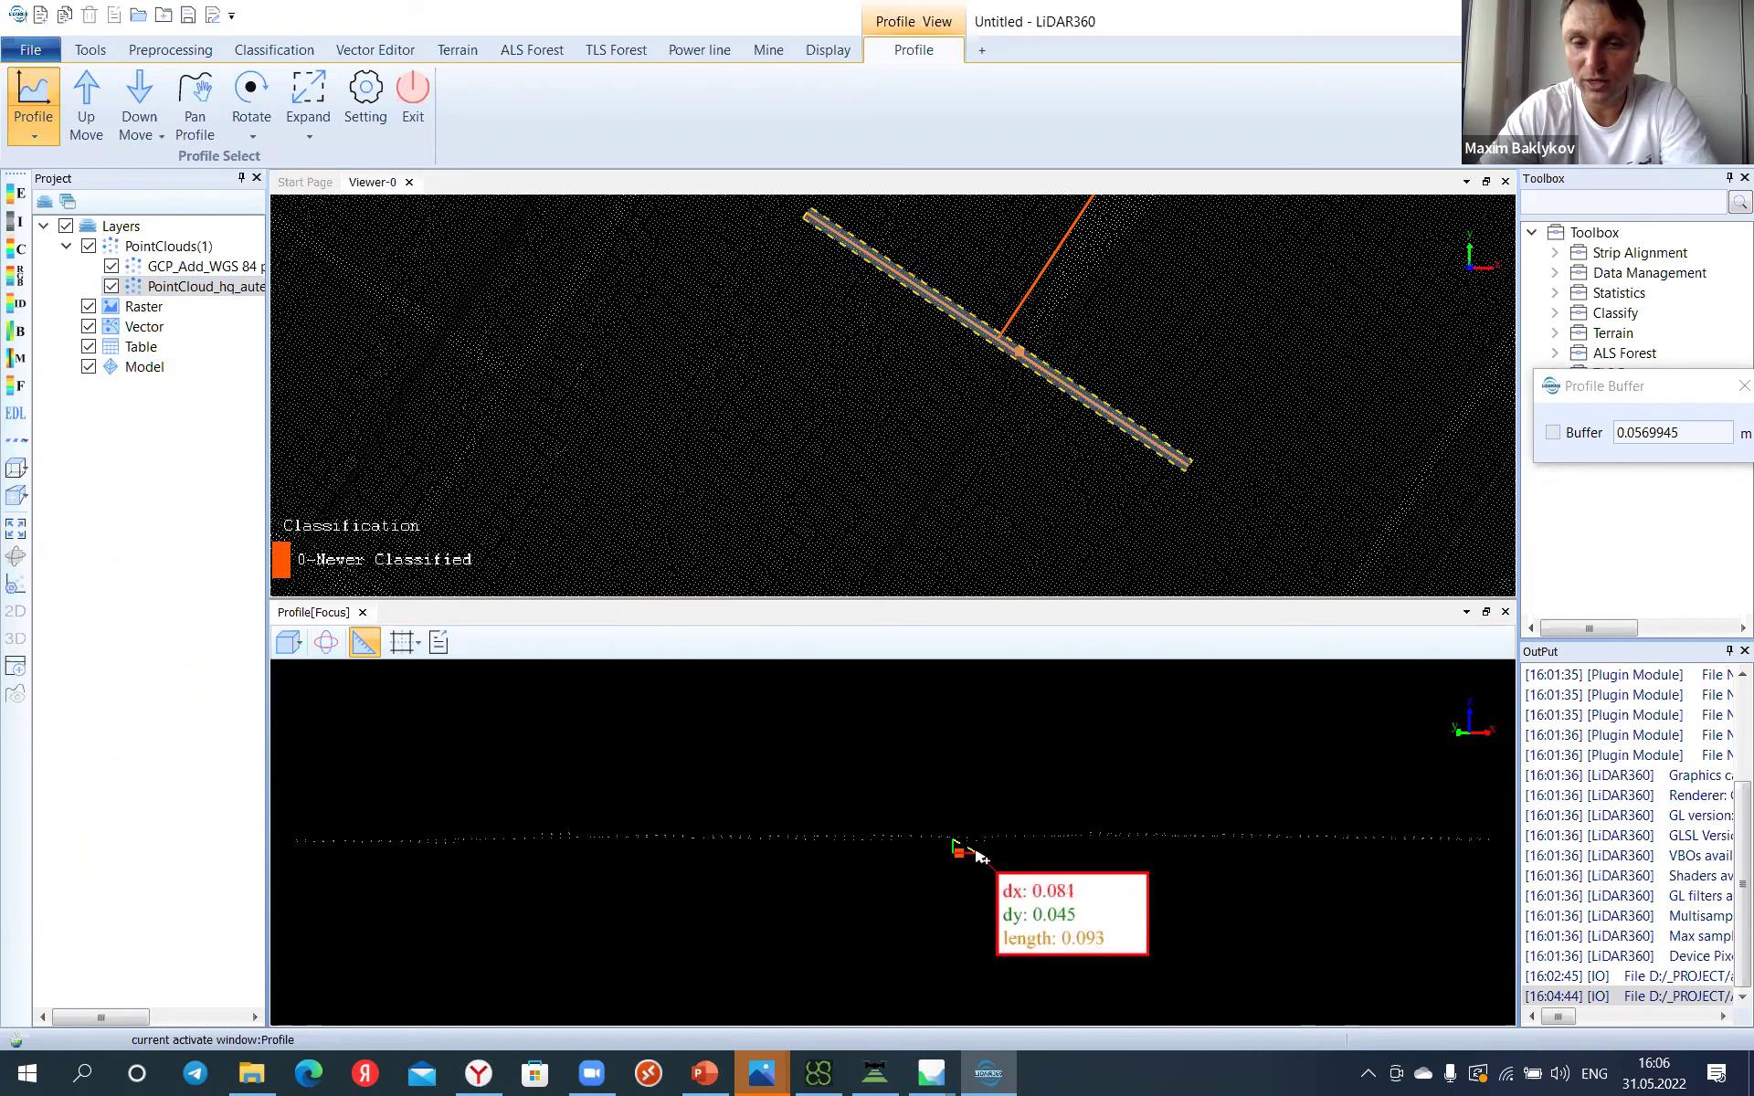
Step: Cut a profile with a buffer of about 0.092 m across the control point at the car park's eastern side and measure its height offset
{"action": "scroll", "coordinate": [1154, 266], "scroll_direction": "down", "scroll_amount": 5}
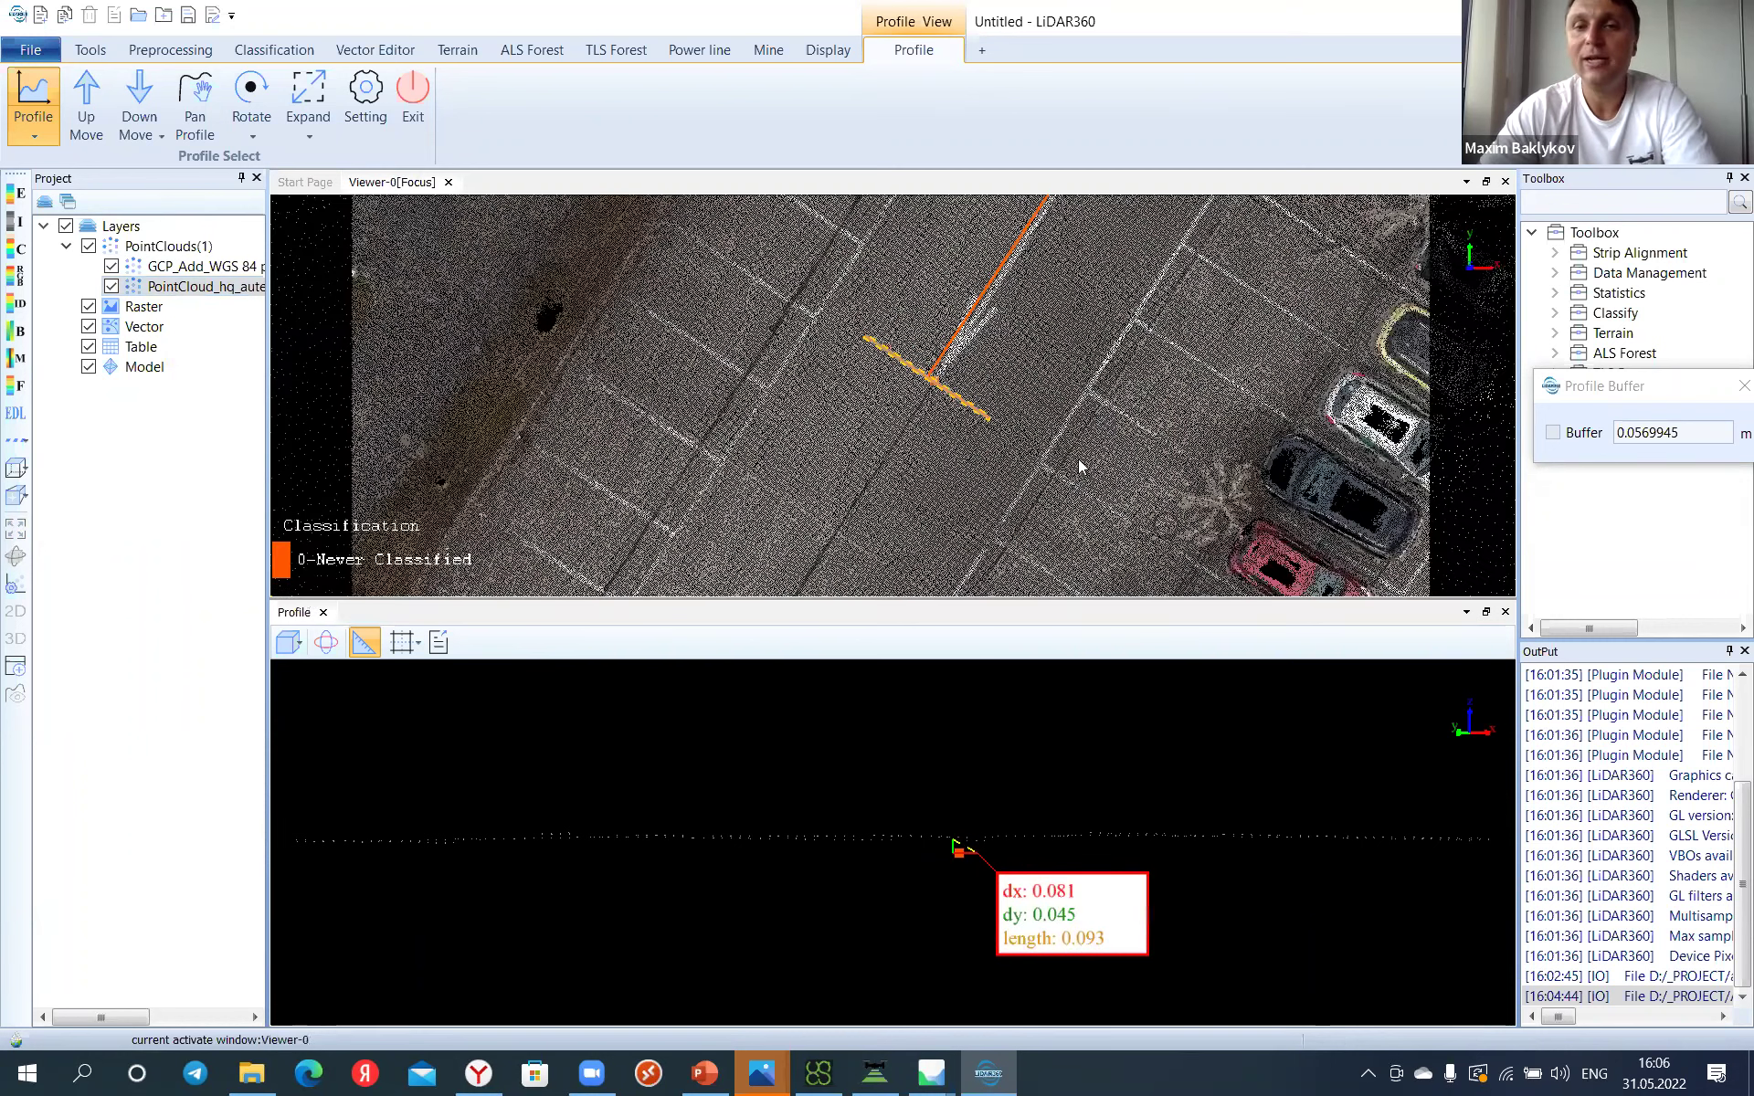
{"action": "scroll", "coordinate": [1049, 369], "scroll_direction": "down", "scroll_amount": 3}
{"action": "right_click_drag", "start_coordinate": [803, 348], "coordinate": [1094, 422]}
{"action": "scroll", "coordinate": [1007, 345], "scroll_direction": "up", "scroll_amount": 2}
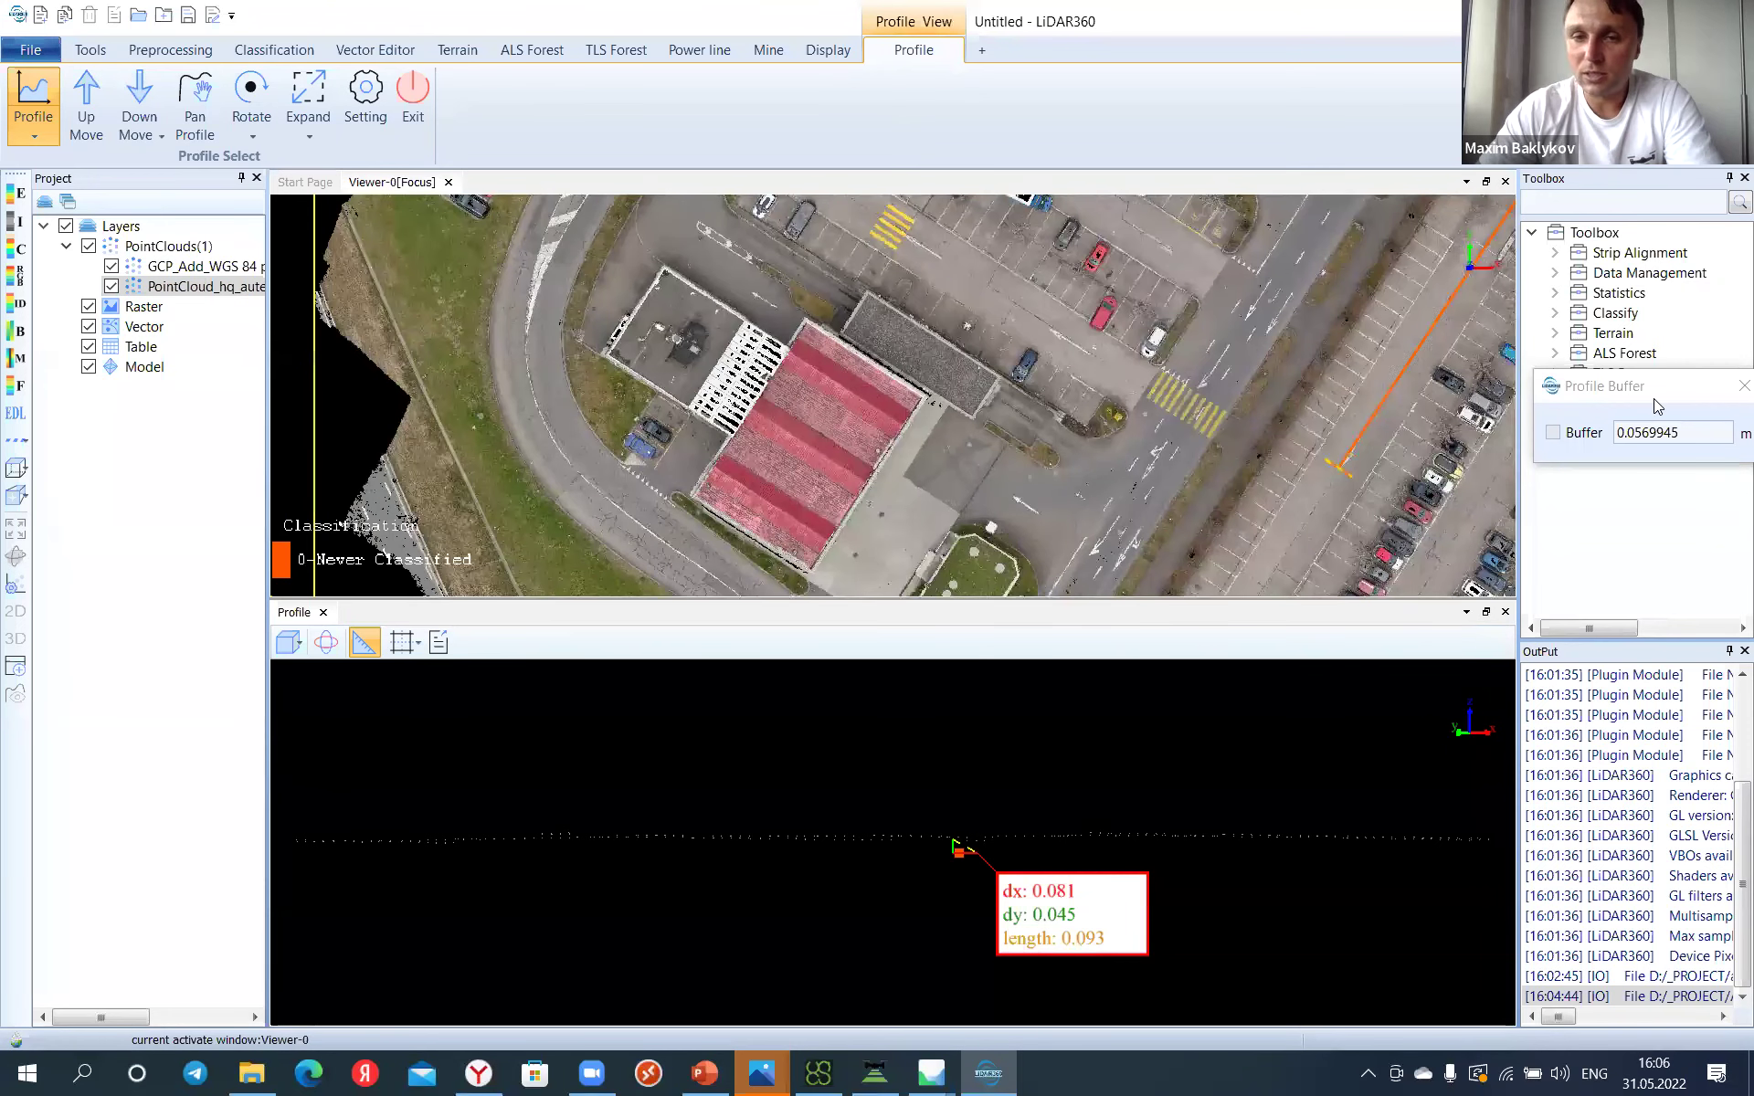
{"action": "left_click_drag", "start_coordinate": [1028, 455], "coordinate": [988, 405]}
{"action": "left_click_drag", "start_coordinate": [975, 479], "coordinate": [921, 346]}
{"action": "scroll", "coordinate": [970, 327], "scroll_direction": "up", "scroll_amount": 10}
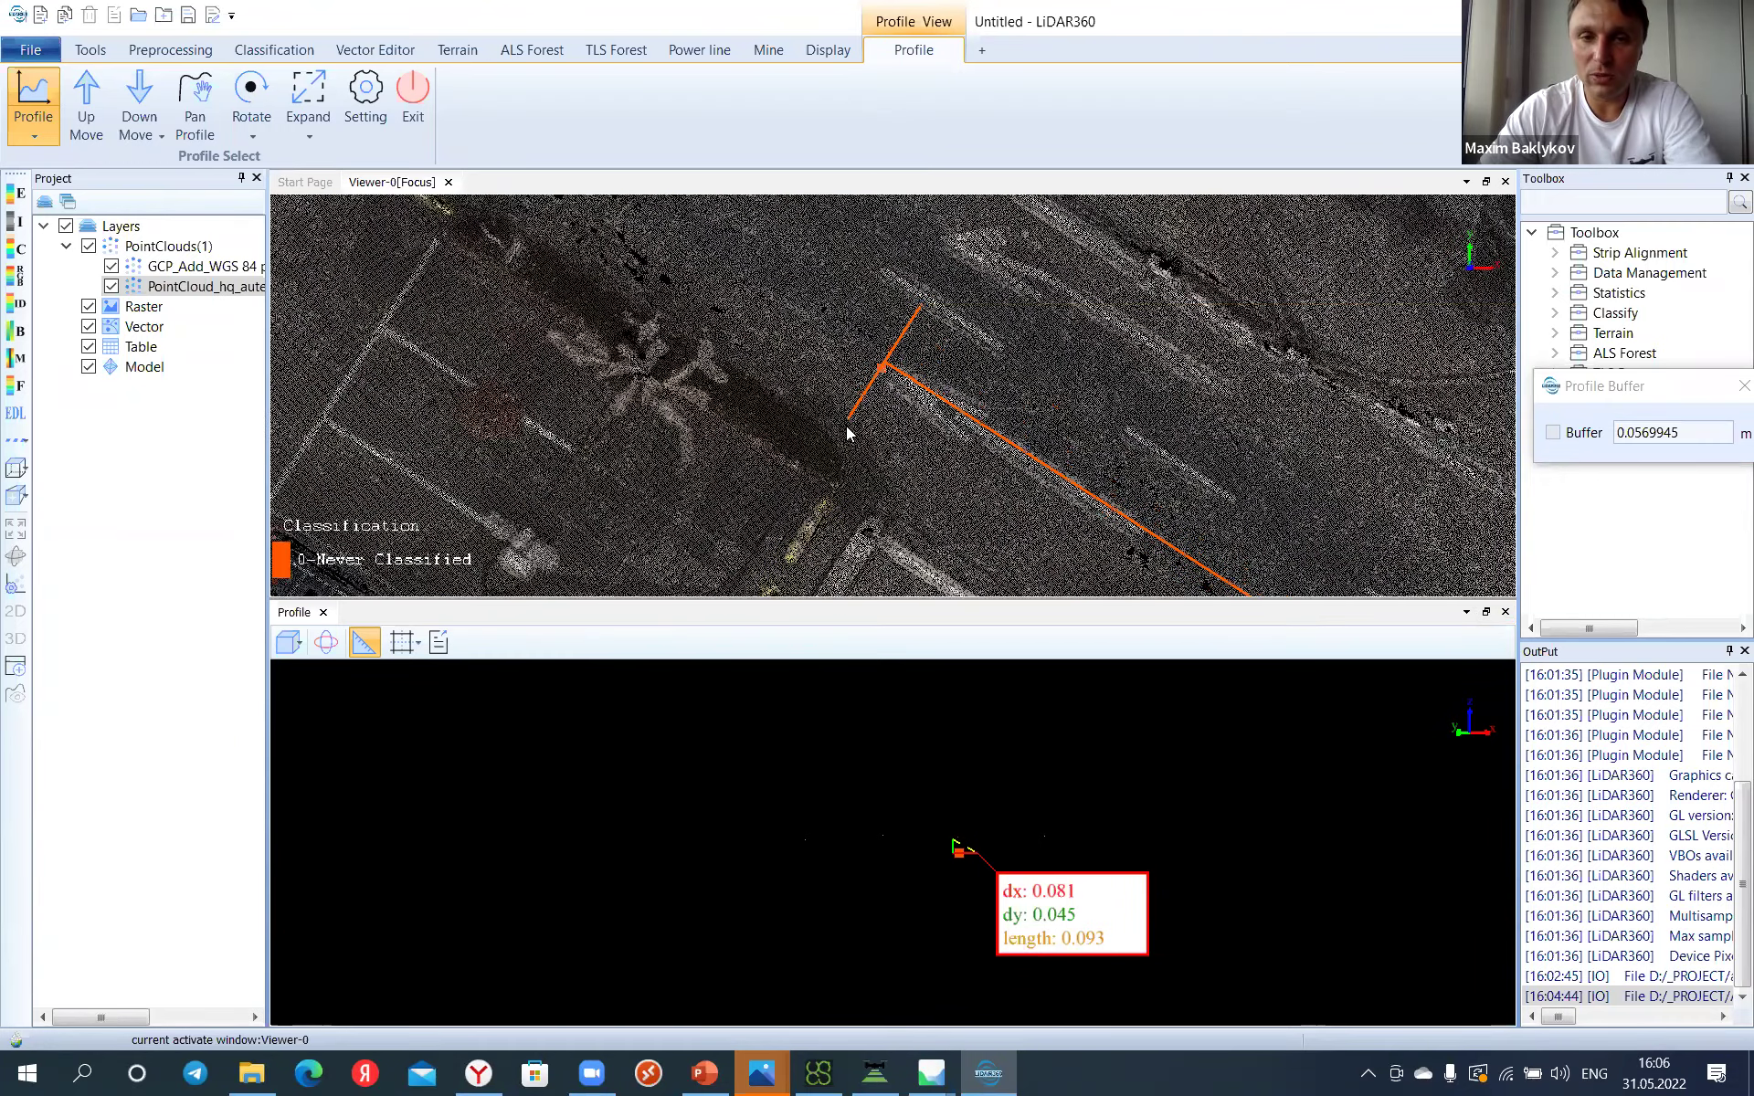
{"action": "left_click", "coordinate": [854, 431]}
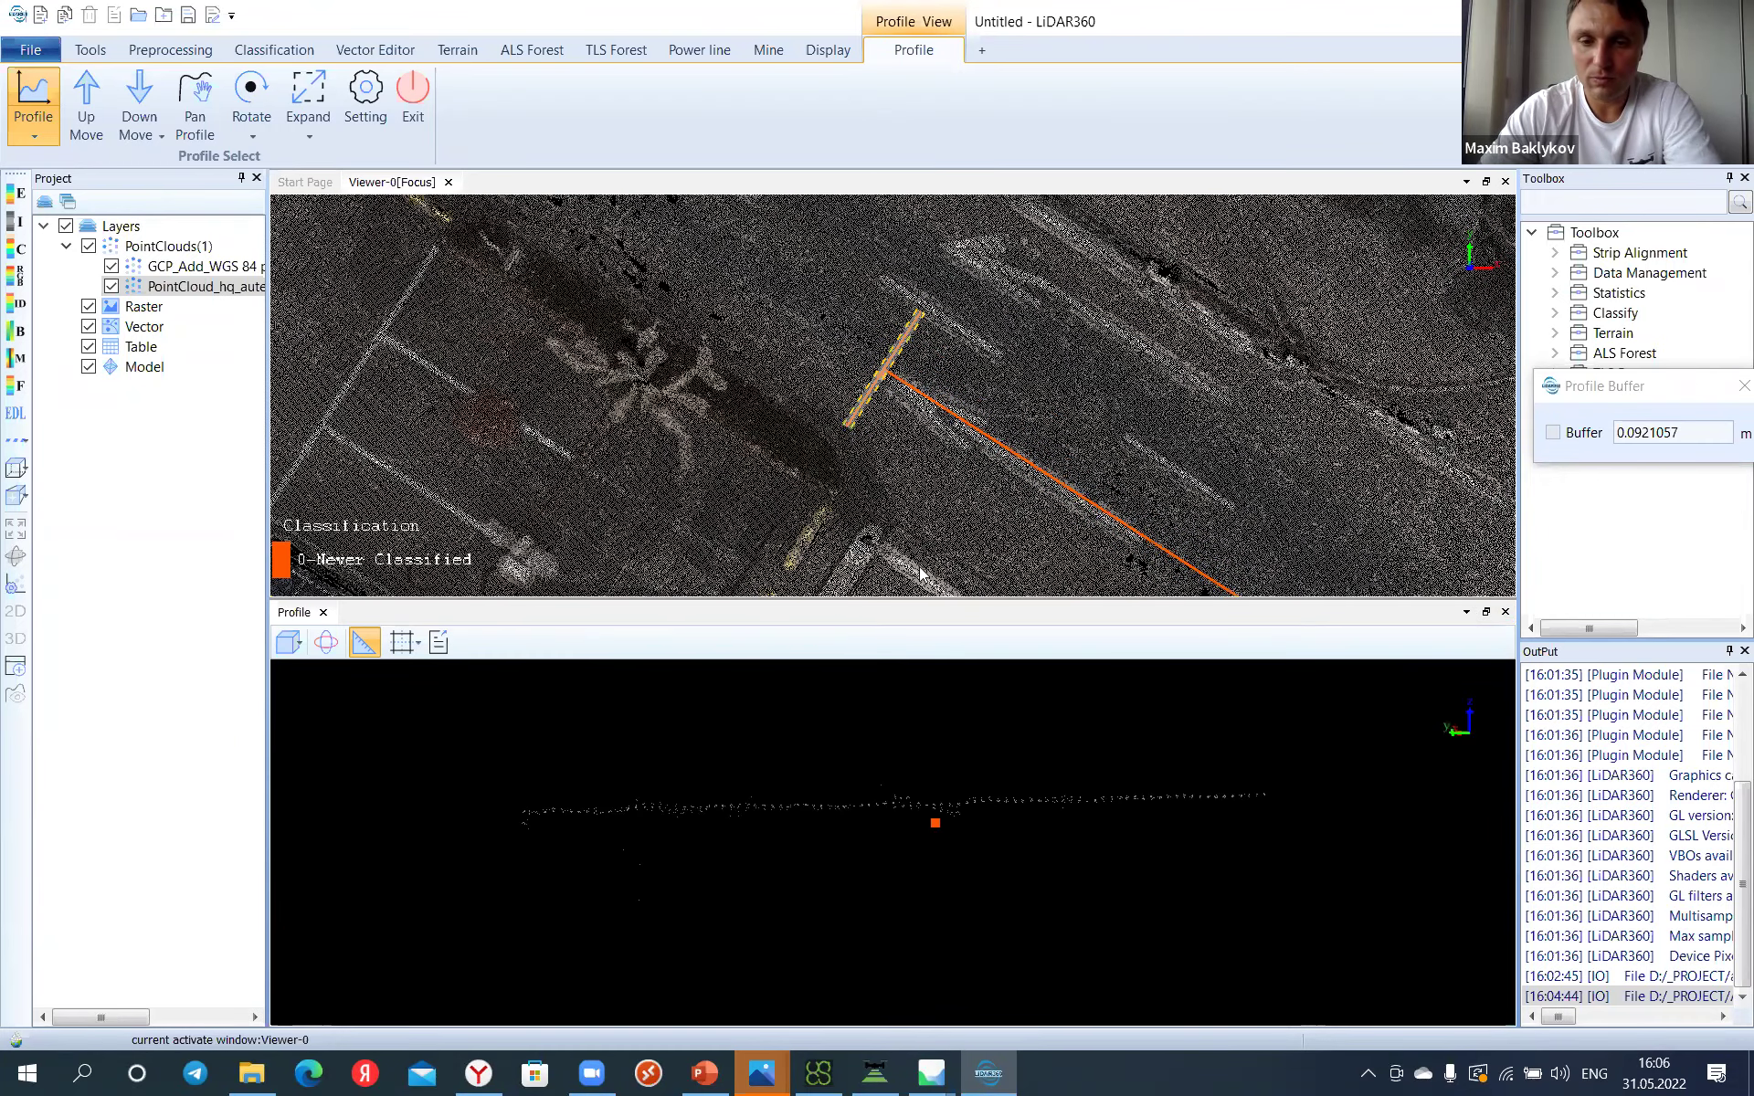
{"action": "left_click", "coordinate": [940, 816]}
{"action": "left_click", "coordinate": [1008, 385]}
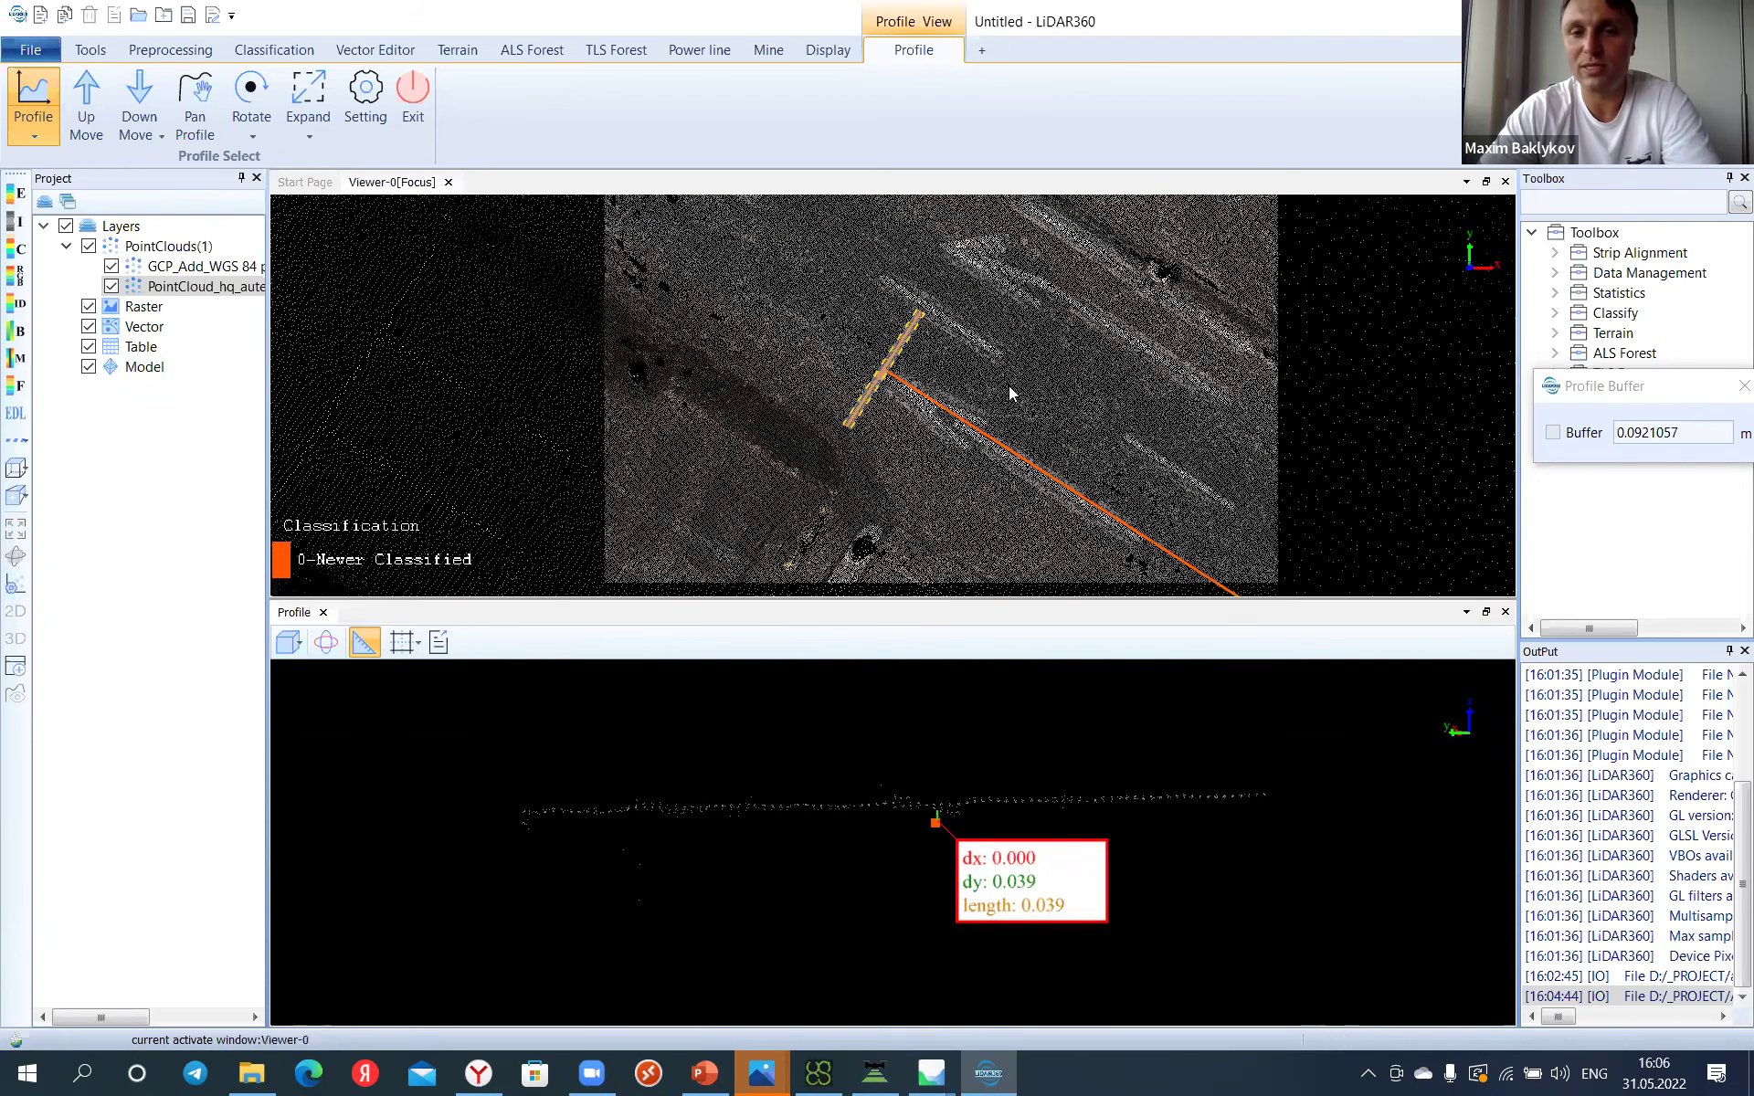
Step: Cut a profile with a buffer of about 0.033 m across the control point at the road lane arrow and measure its offset from the cloud
{"action": "scroll", "coordinate": [597, 304], "scroll_direction": "up", "scroll_amount": 5}
{"action": "scroll", "coordinate": [597, 297], "scroll_direction": "up", "scroll_amount": 5}
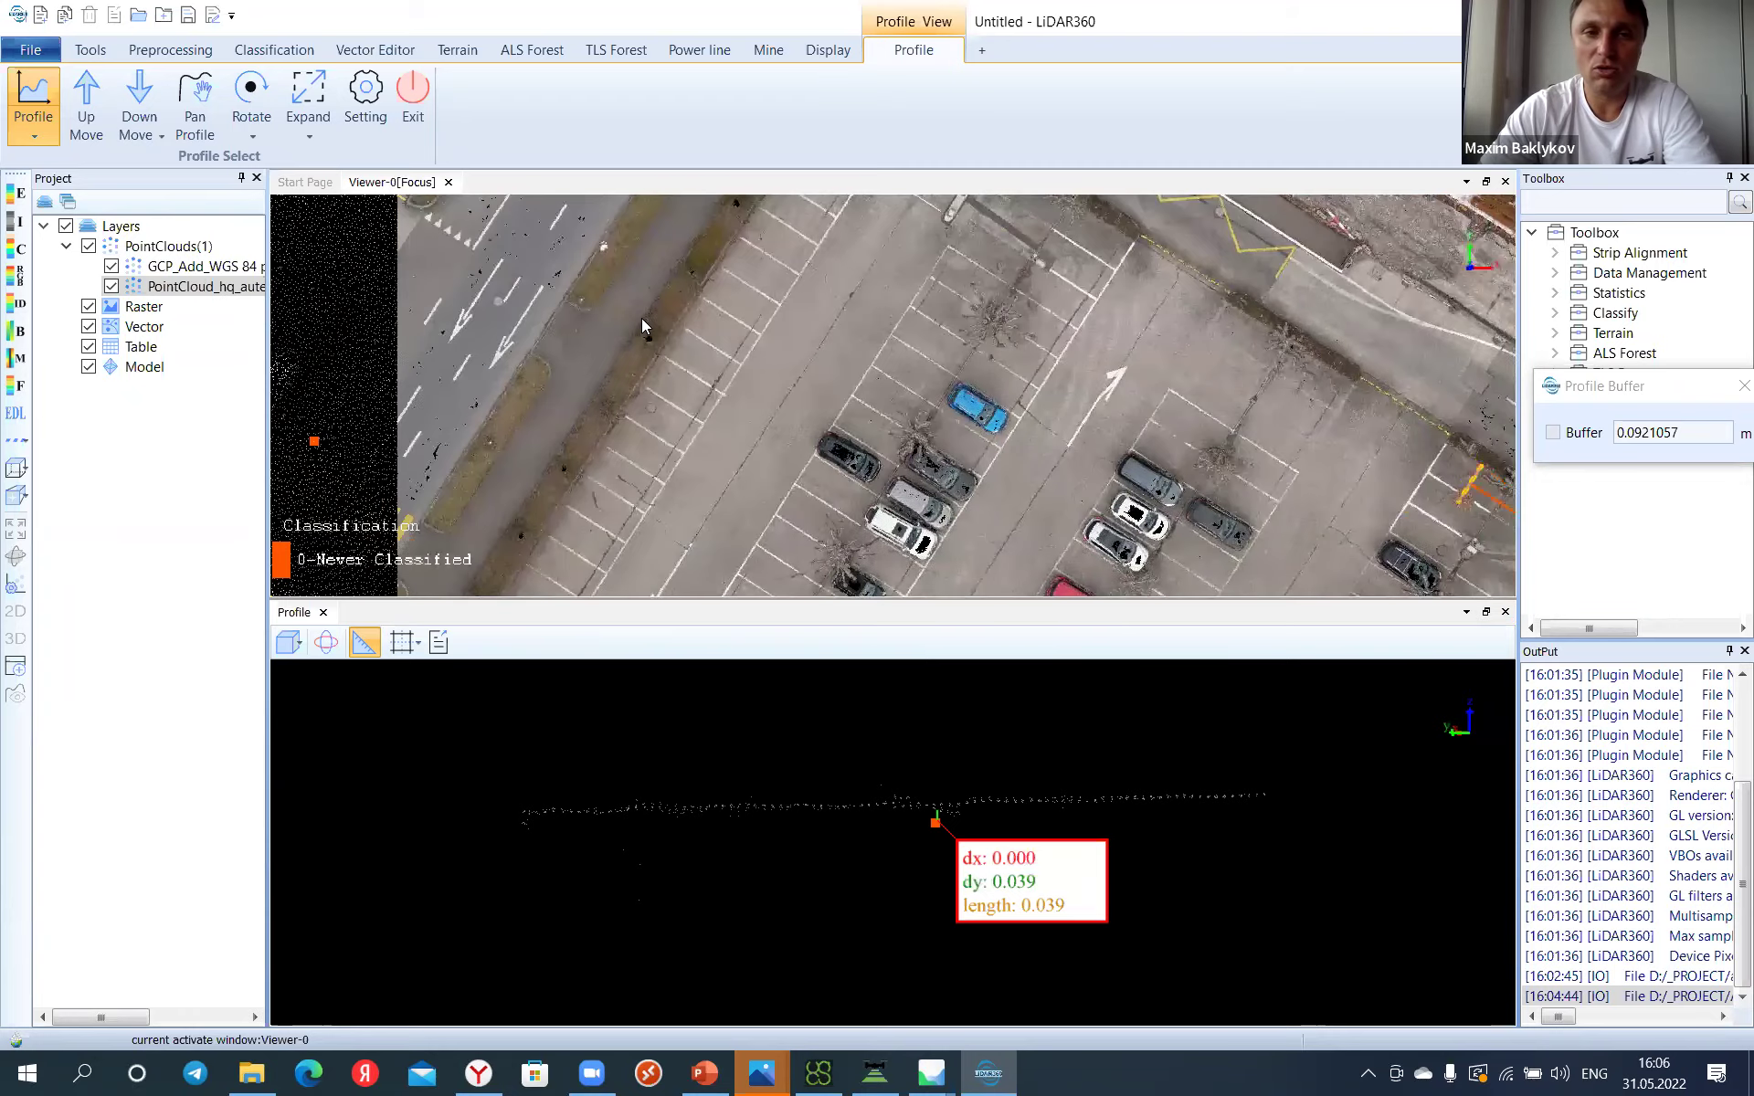
{"action": "scroll", "coordinate": [763, 430], "scroll_direction": "down", "scroll_amount": 5}
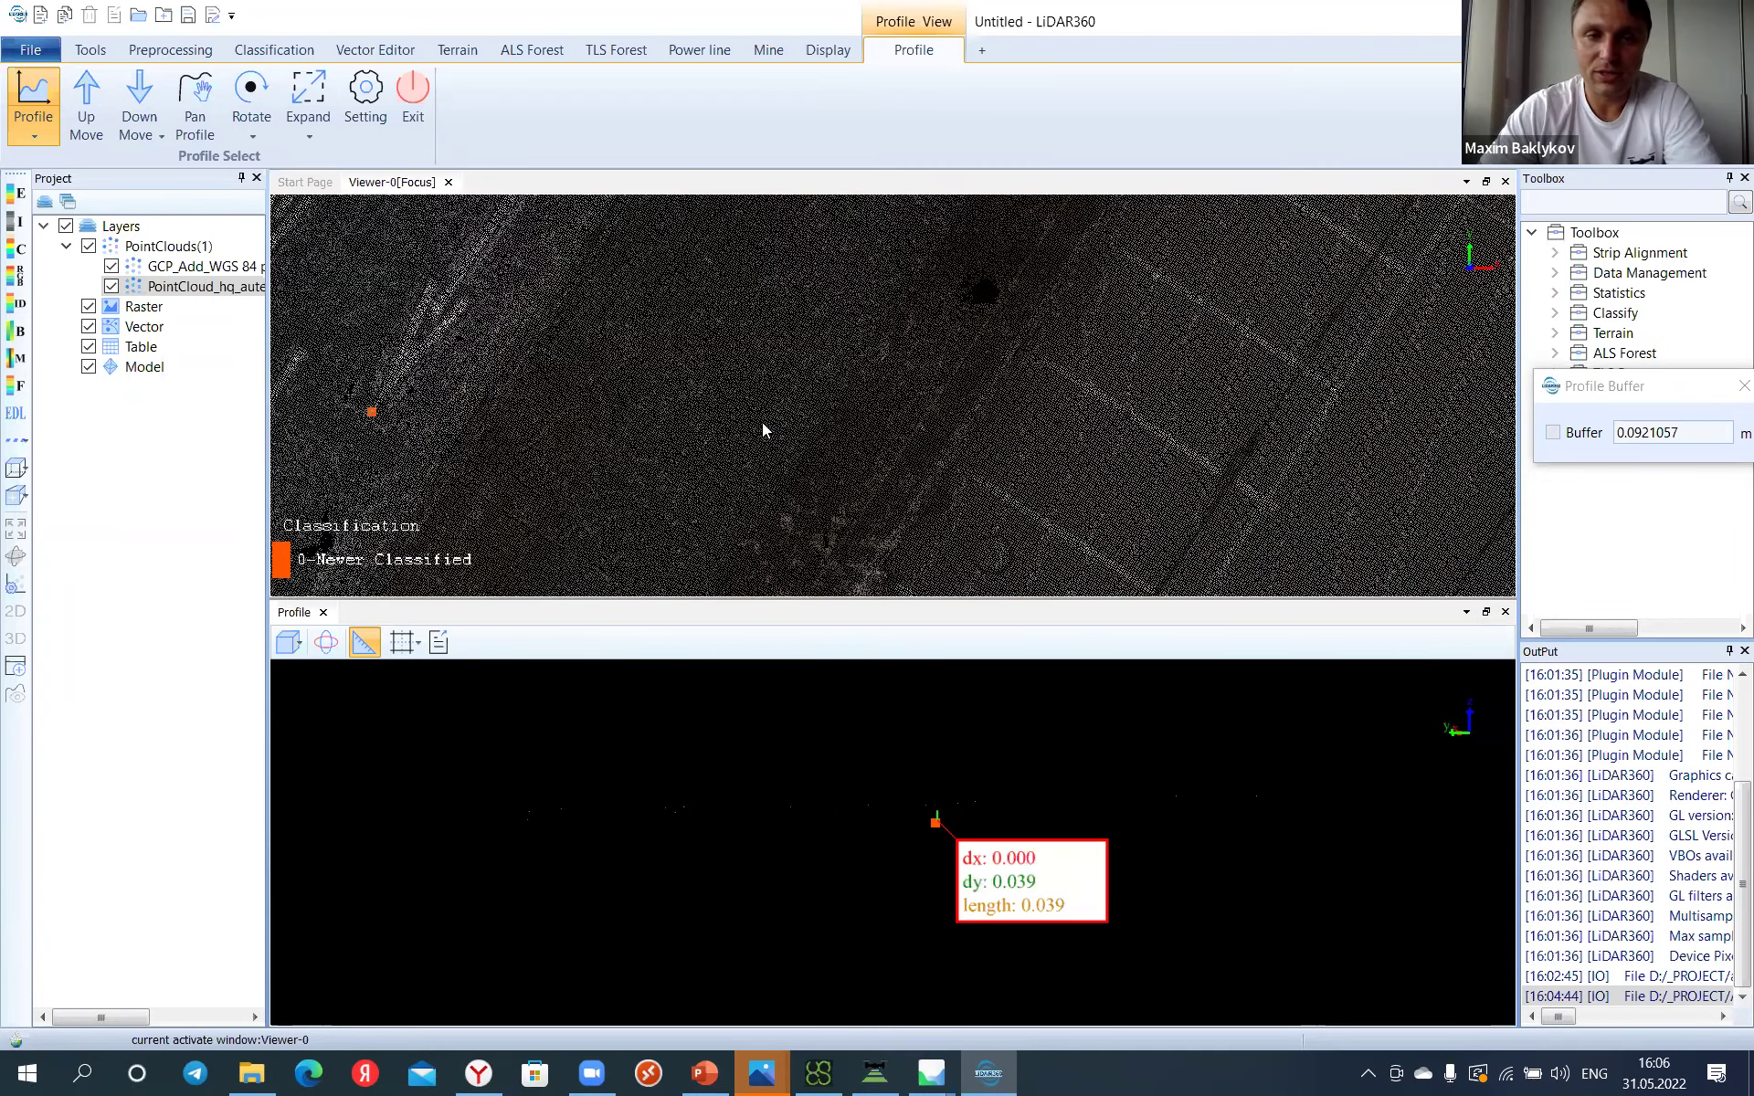
{"action": "left_click", "coordinate": [612, 295]}
{"action": "left_click", "coordinate": [923, 508]}
{"action": "scroll", "coordinate": [916, 518], "scroll_direction": "down", "scroll_amount": 2}
{"action": "scroll", "coordinate": [916, 516], "scroll_direction": "down", "scroll_amount": 1}
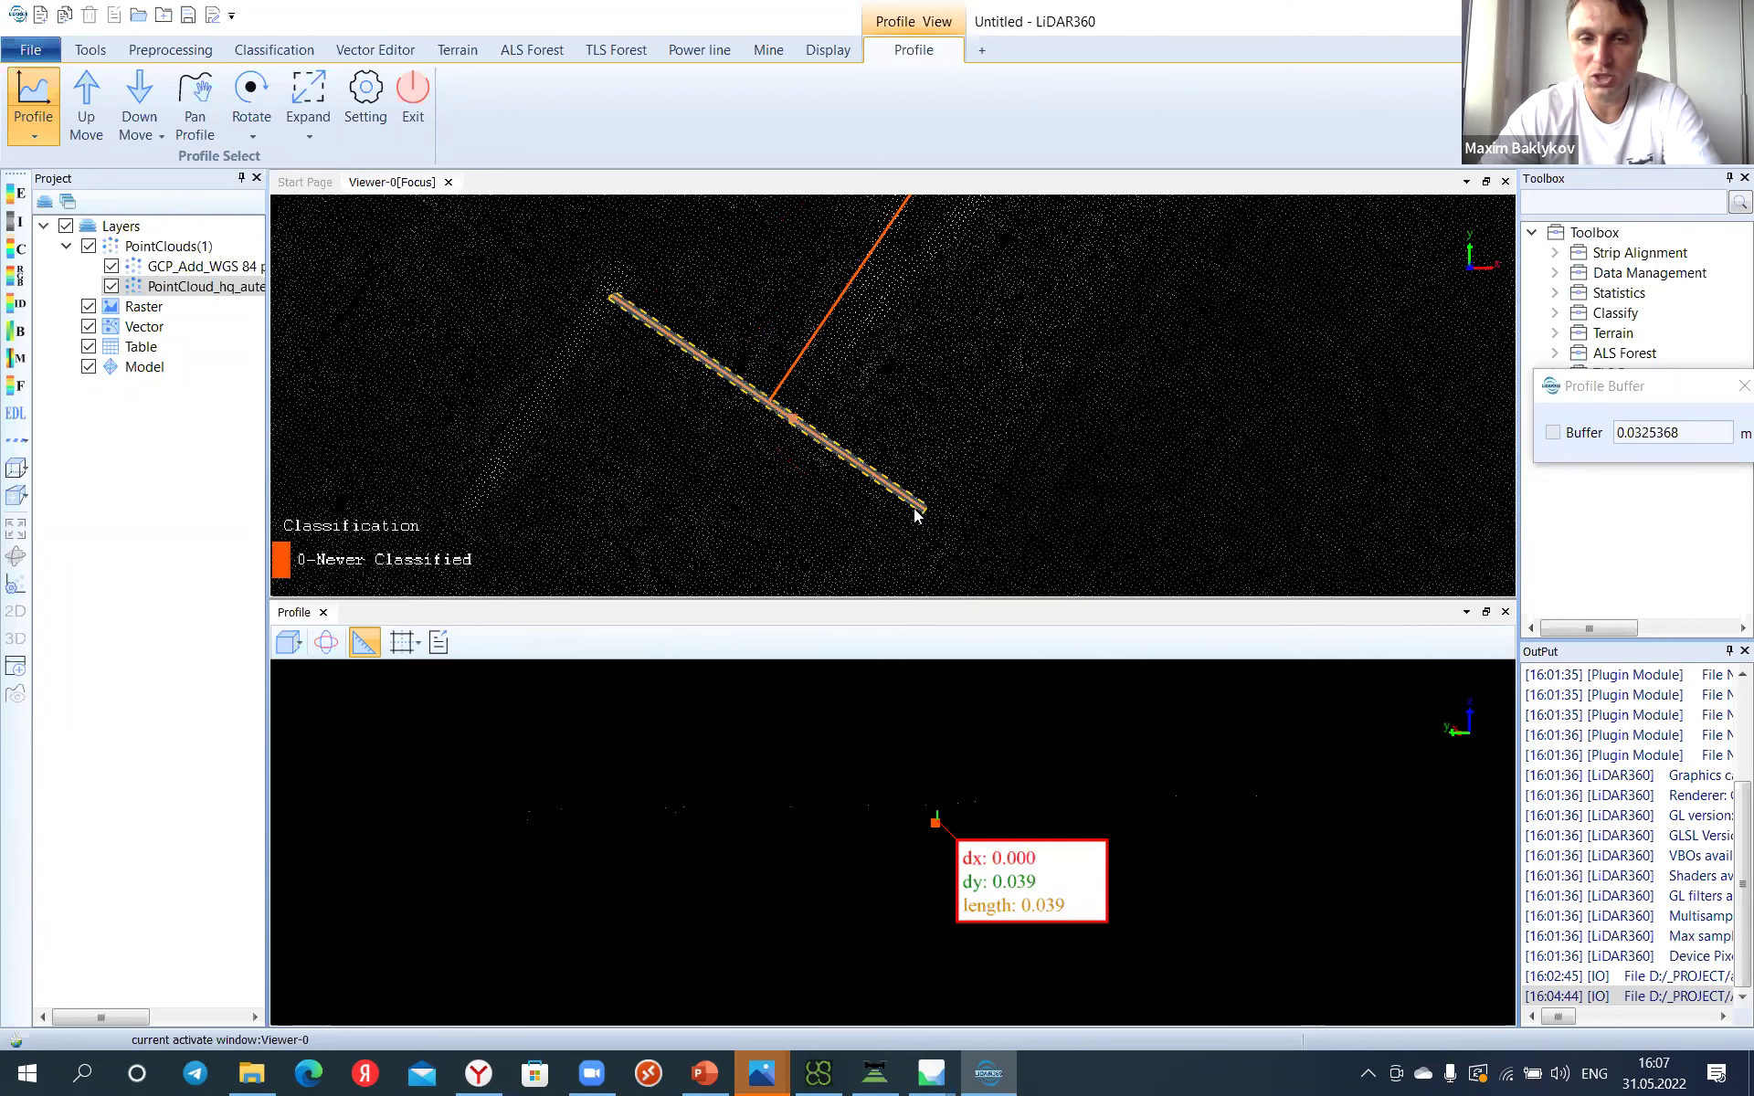
{"action": "left_click", "coordinate": [963, 835]}
{"action": "scroll", "coordinate": [955, 830], "scroll_direction": "up", "scroll_amount": 2}
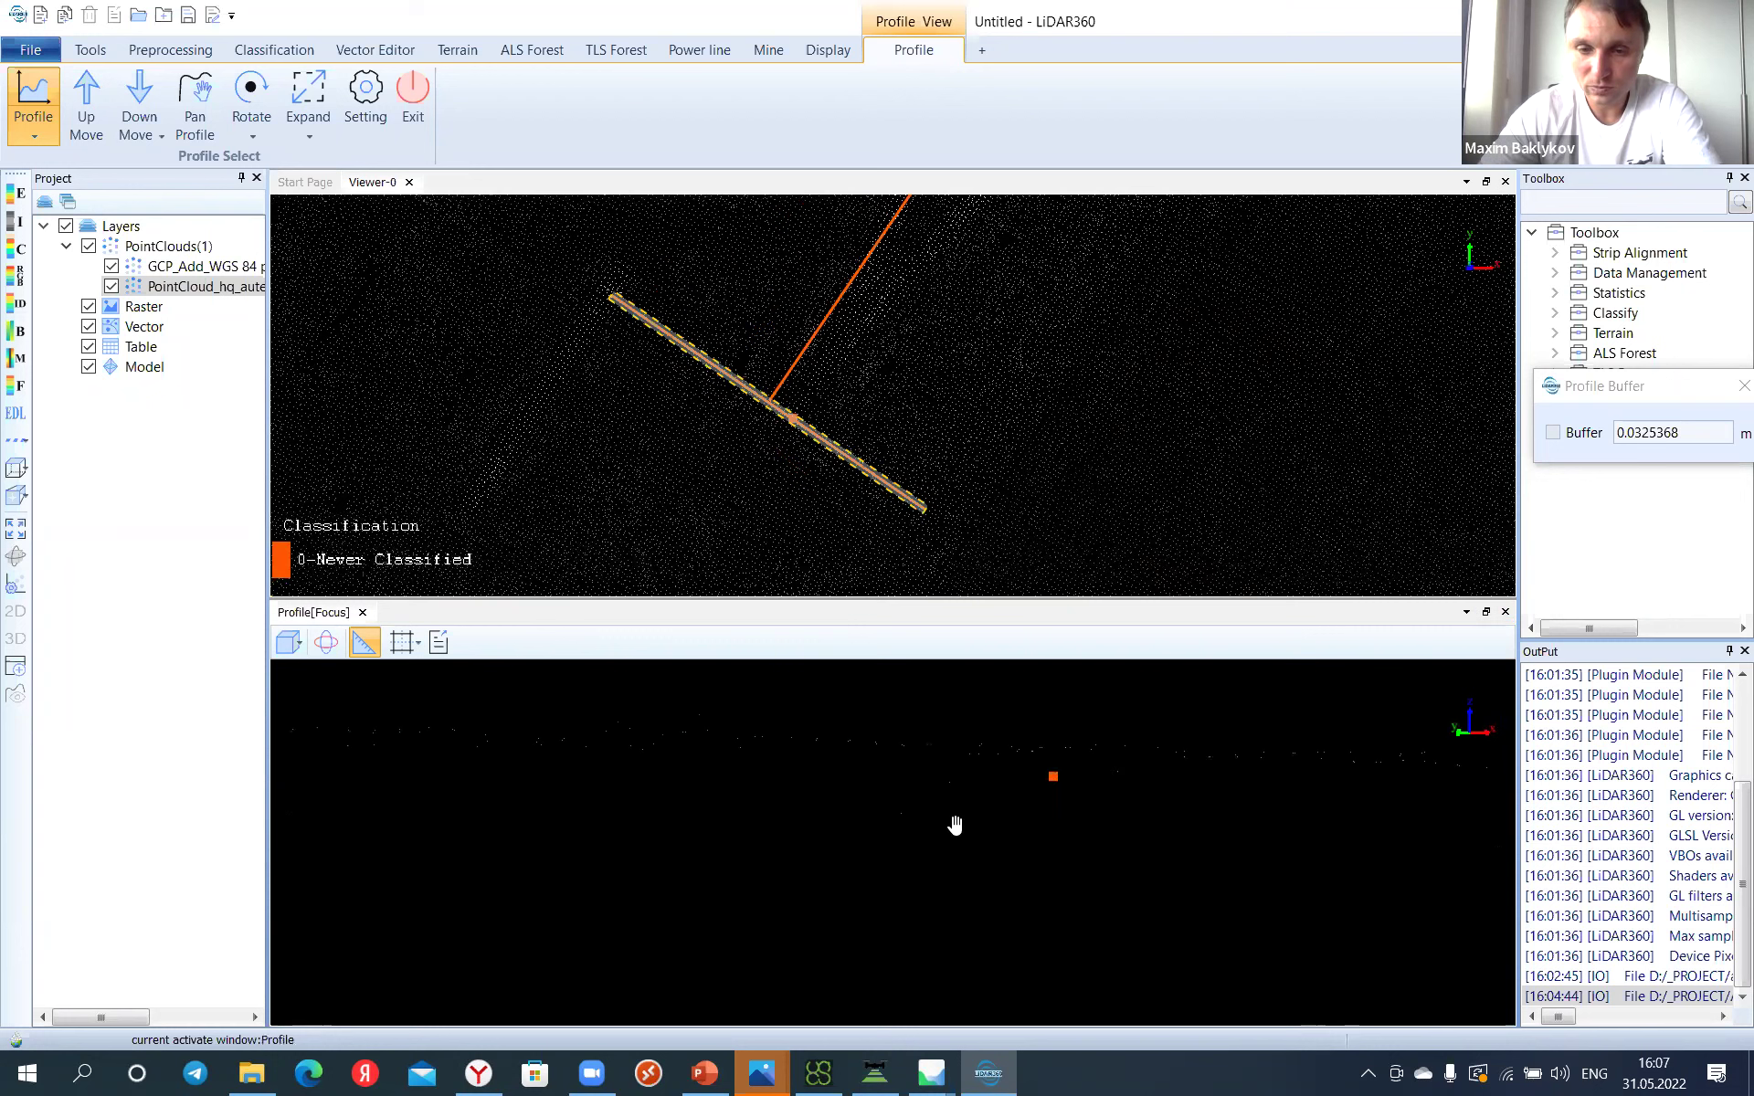
{"action": "left_click", "coordinate": [958, 757]}
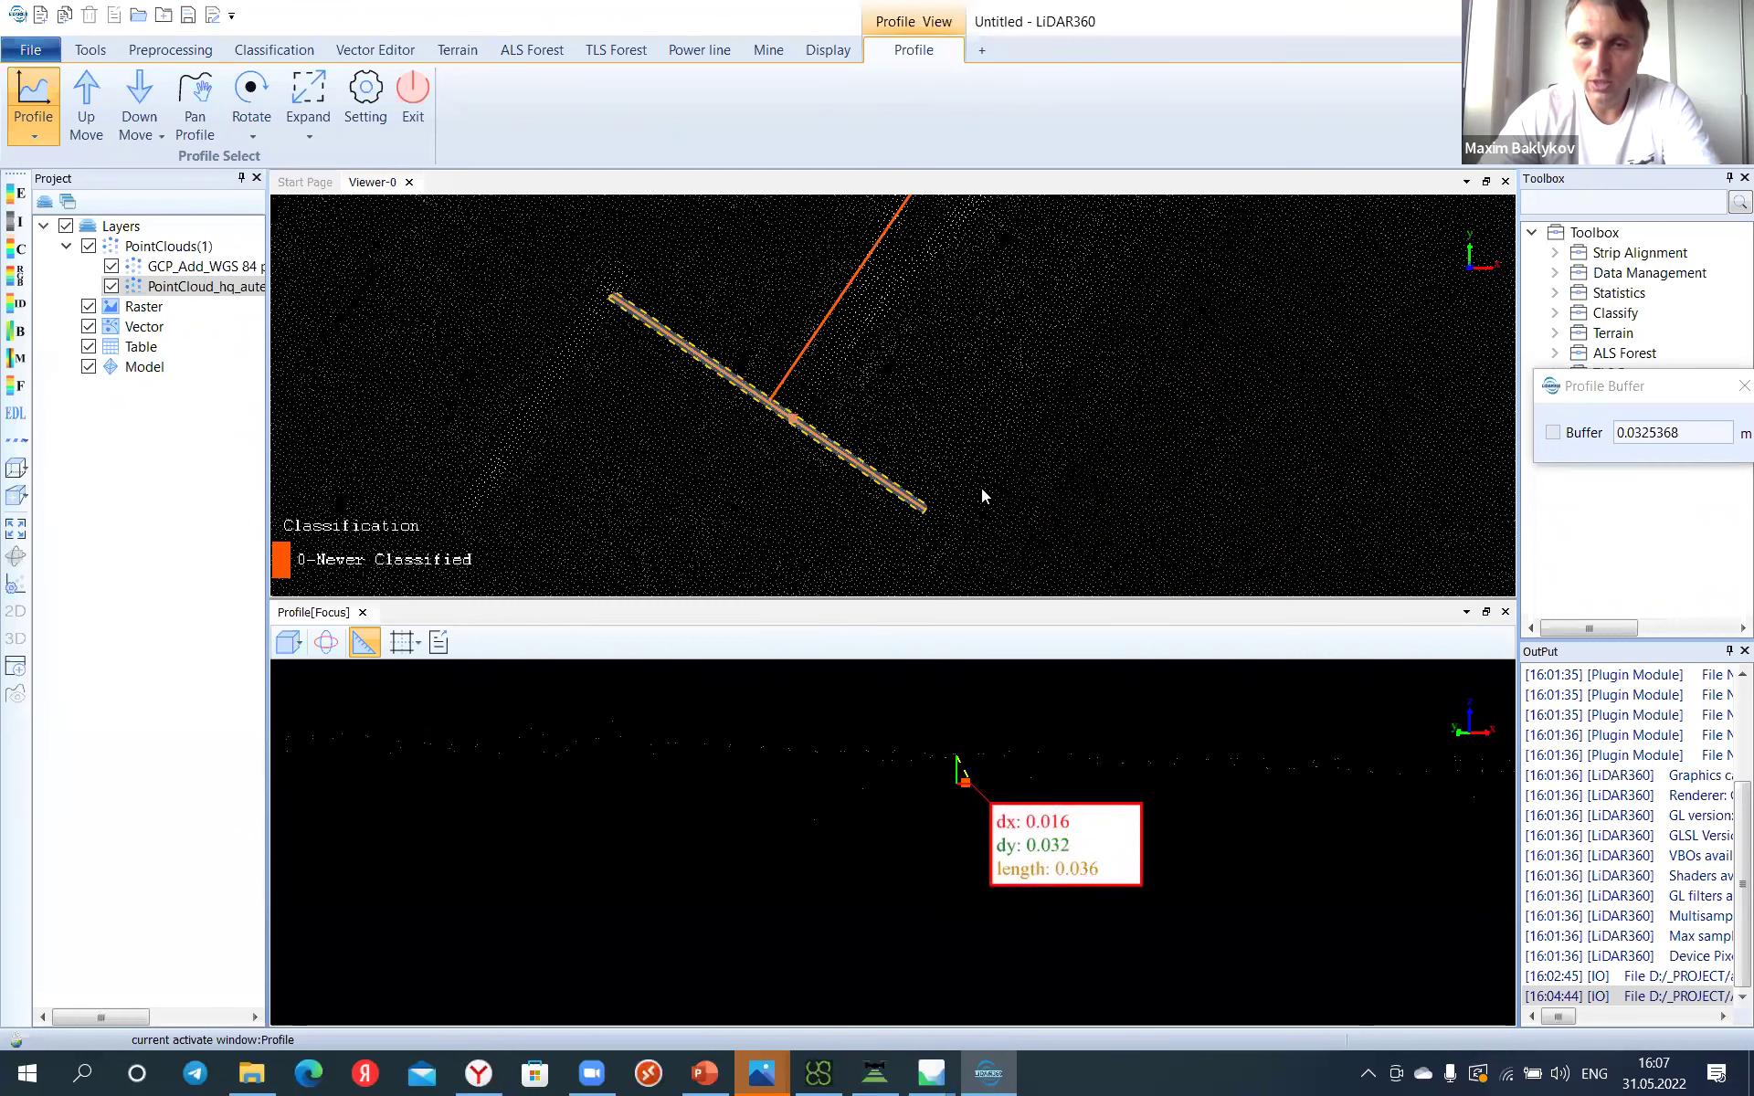
Step: Exit the profile view and look over the whole survey area in the full-size viewer
{"action": "left_click", "coordinate": [964, 427]}
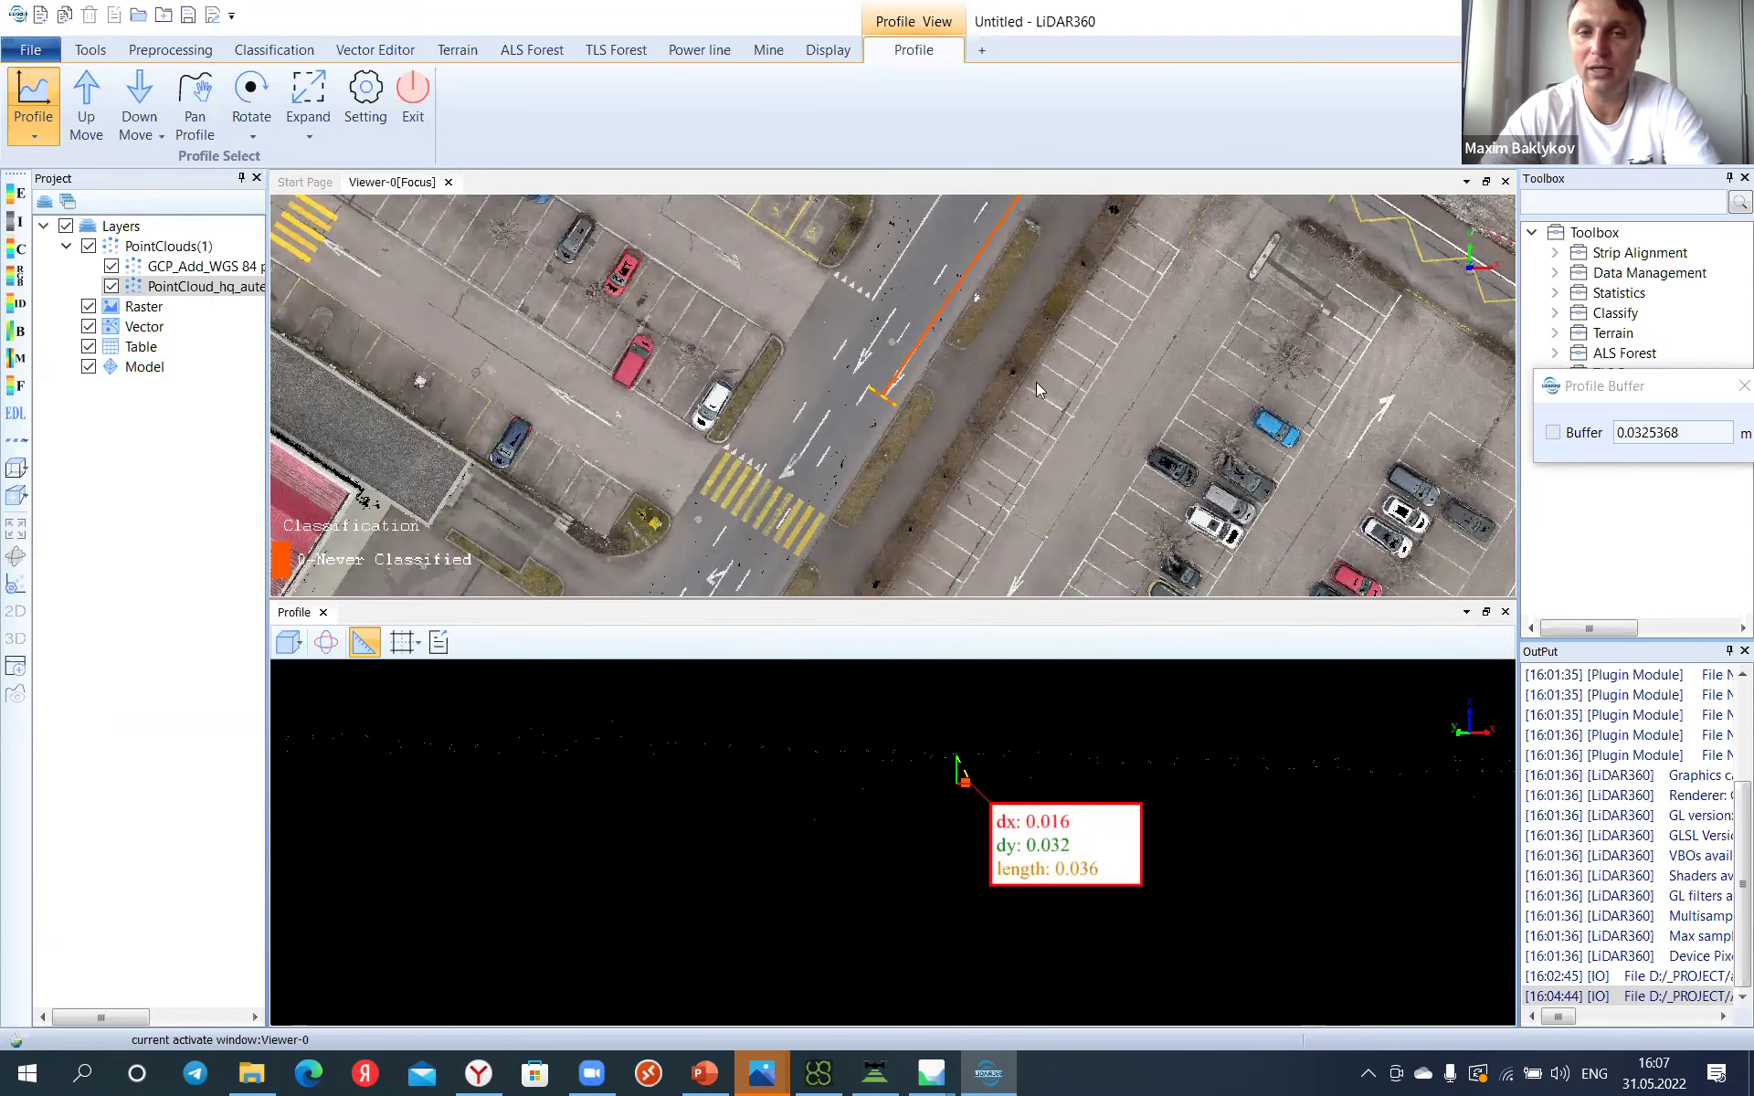
{"action": "scroll", "coordinate": [944, 345], "scroll_direction": "down", "scroll_amount": 3}
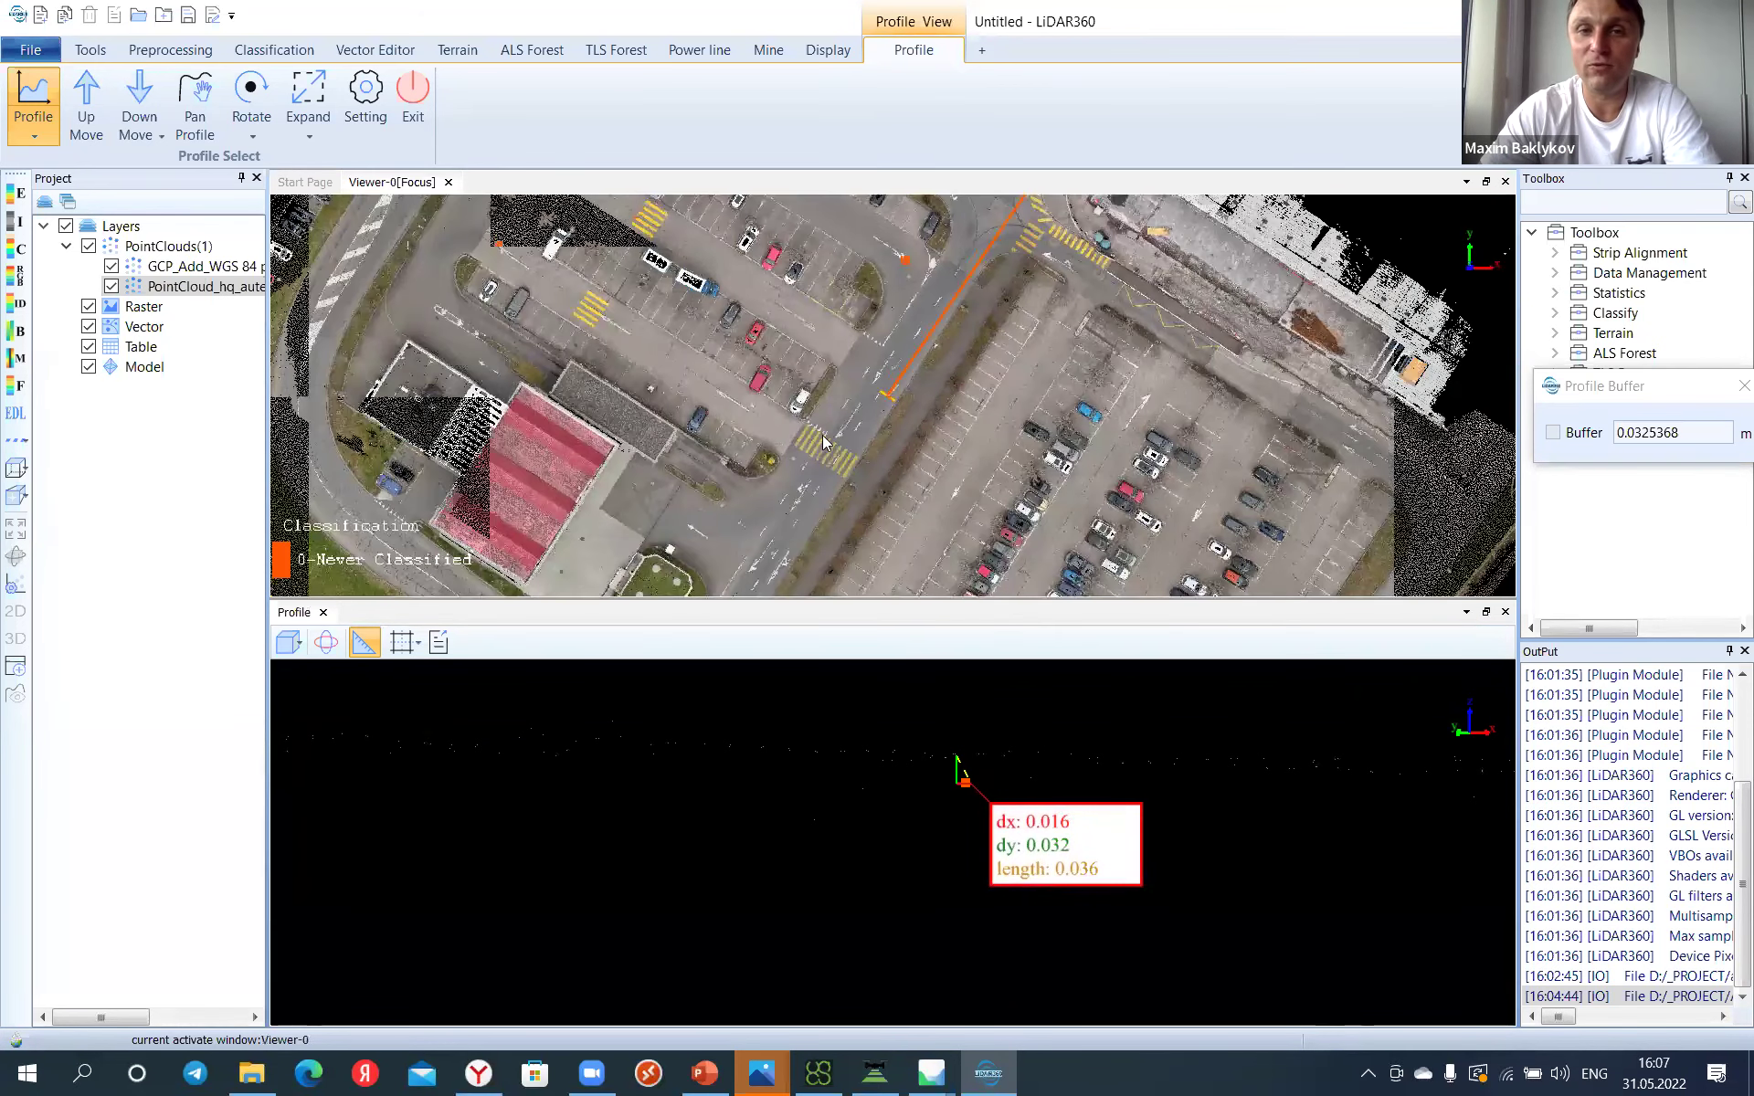
{"action": "right_click_drag", "start_coordinate": [762, 290], "coordinate": [827, 290]}
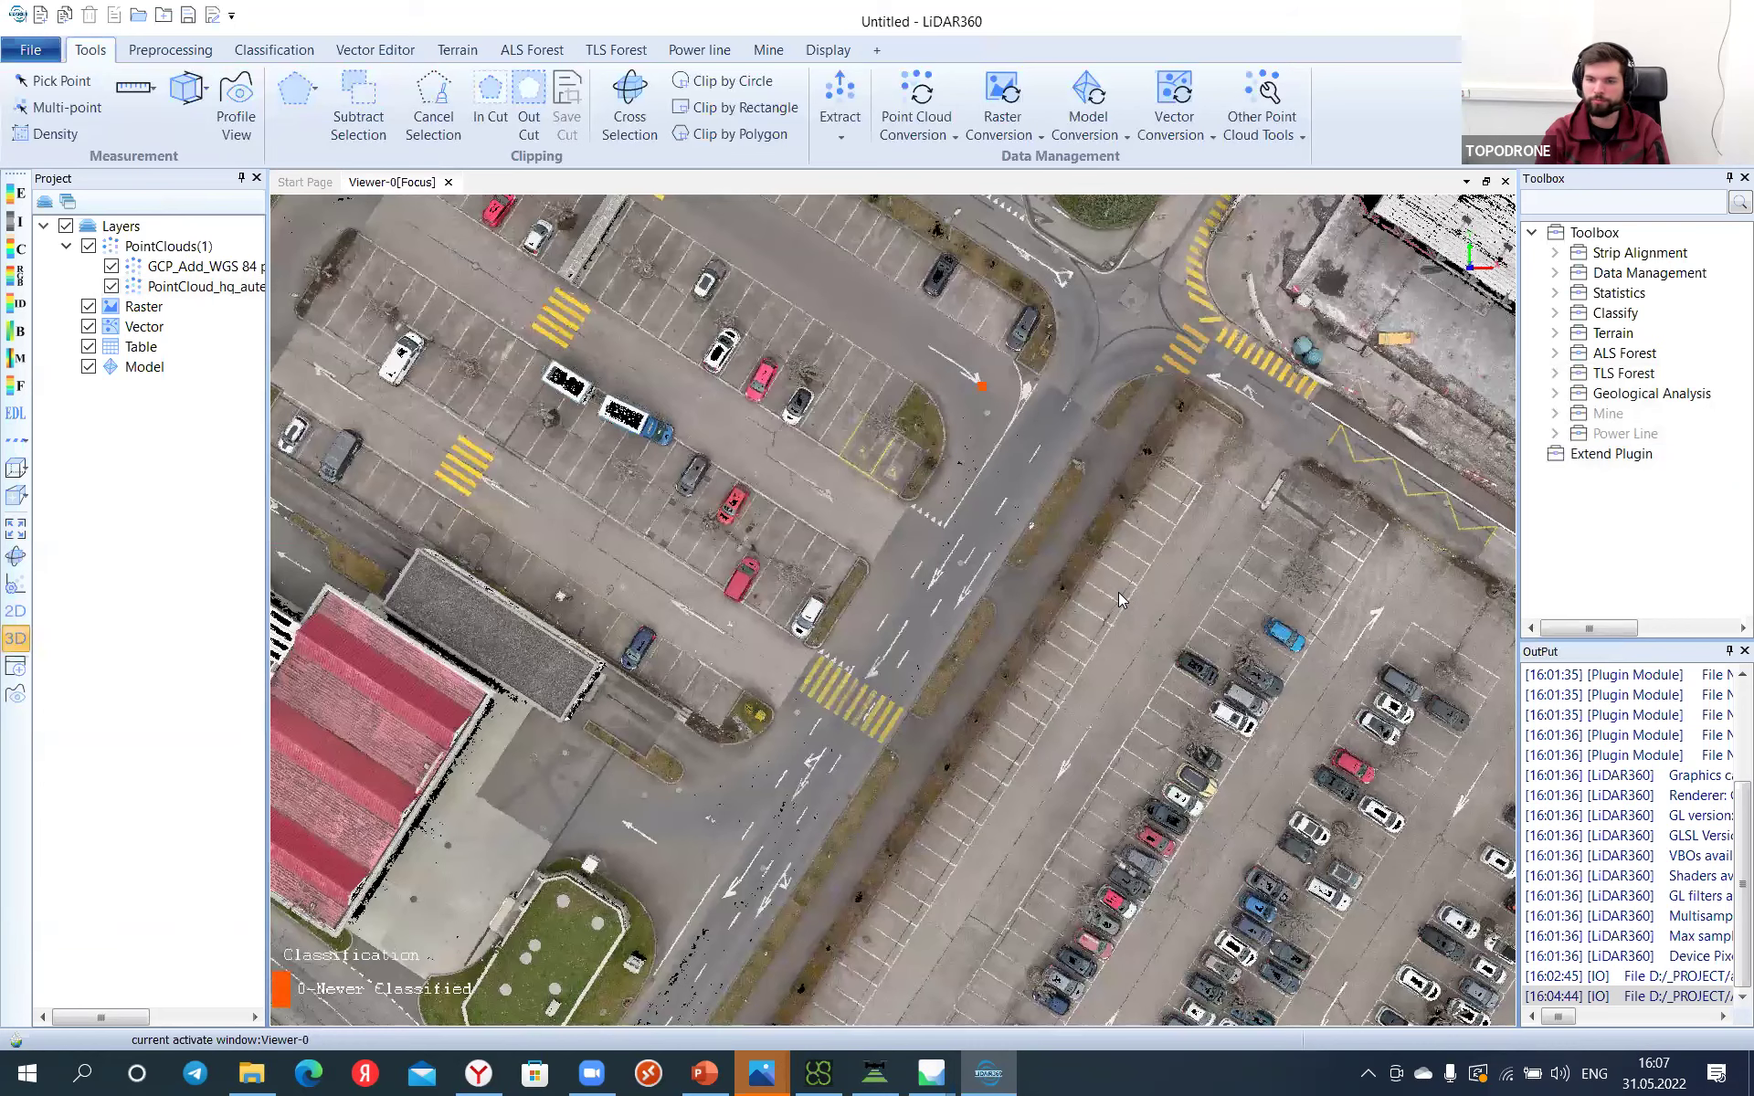
{"action": "scroll", "coordinate": [1121, 599], "scroll_direction": "down", "scroll_amount": 2}
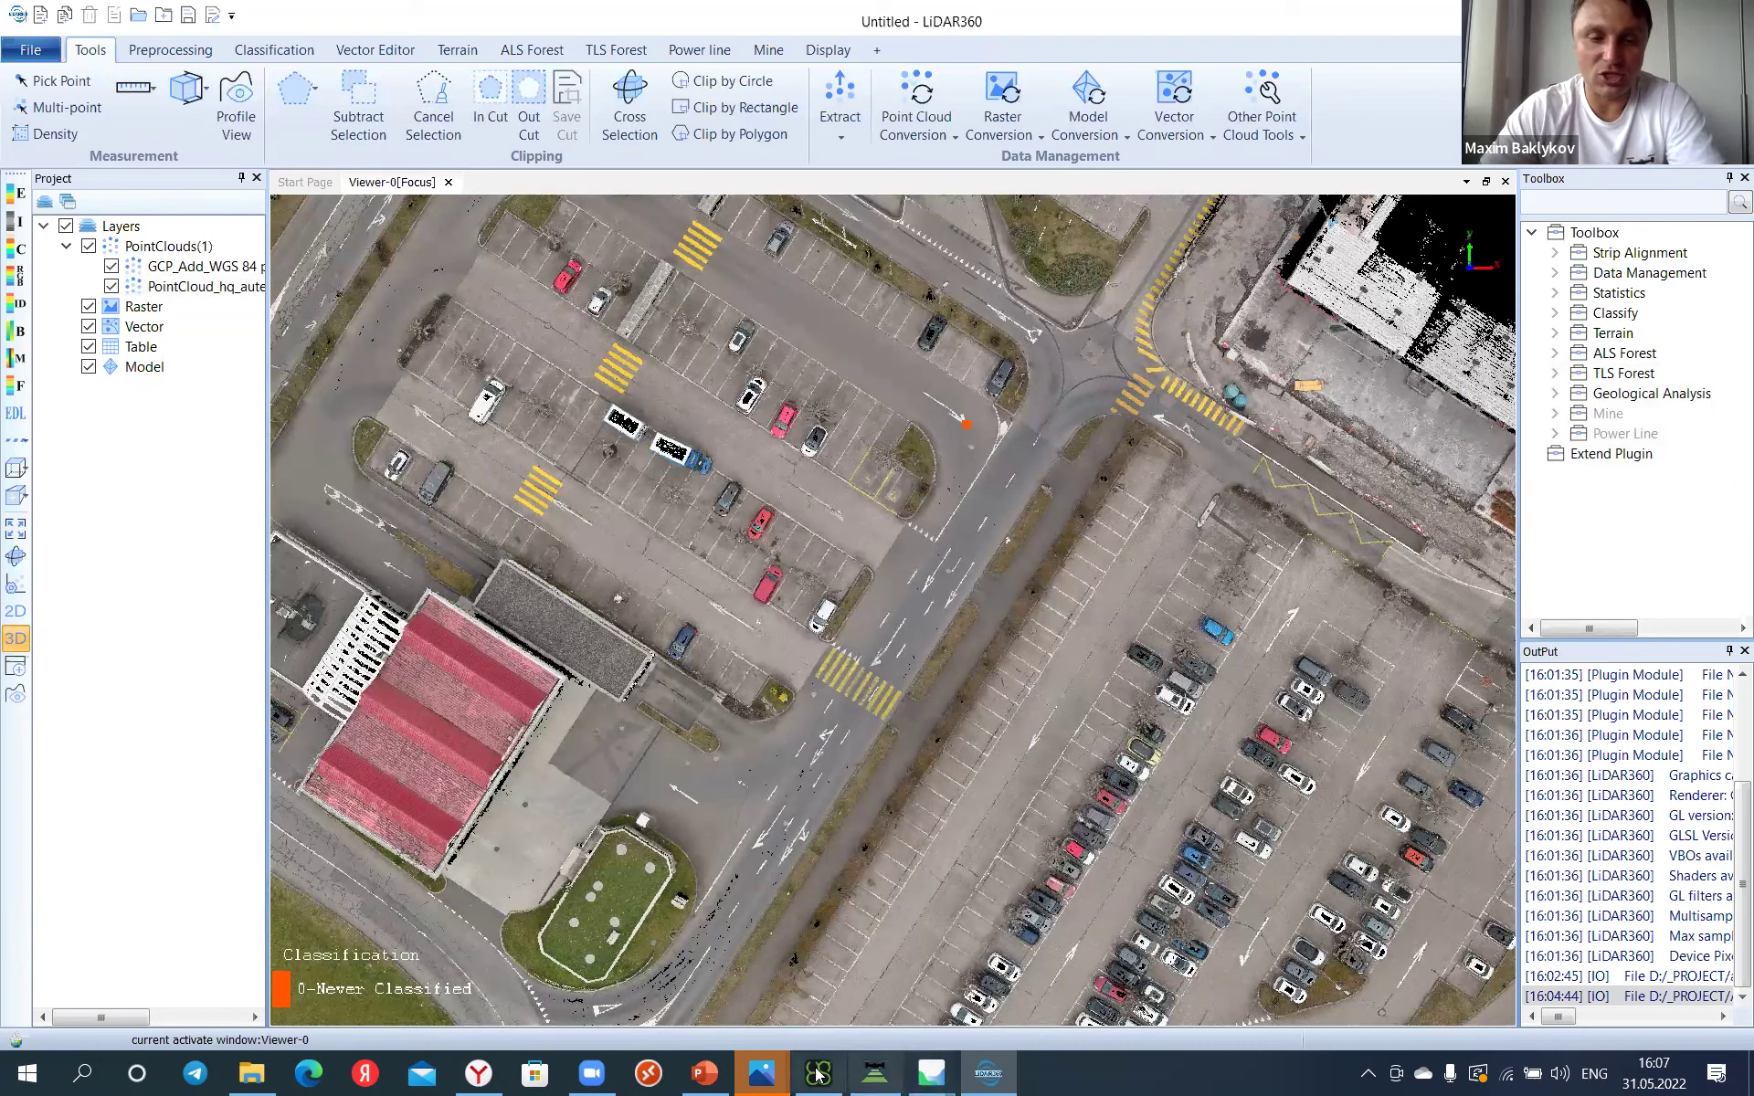
Step: Switch to the TOPODRONE UGCS 2022.pptx presentation in PowerPoint and go through slides 17 to 19
{"action": "left_click", "coordinate": [704, 1073]}
{"action": "scroll", "coordinate": [571, 658], "scroll_direction": "down", "scroll_amount": 1}
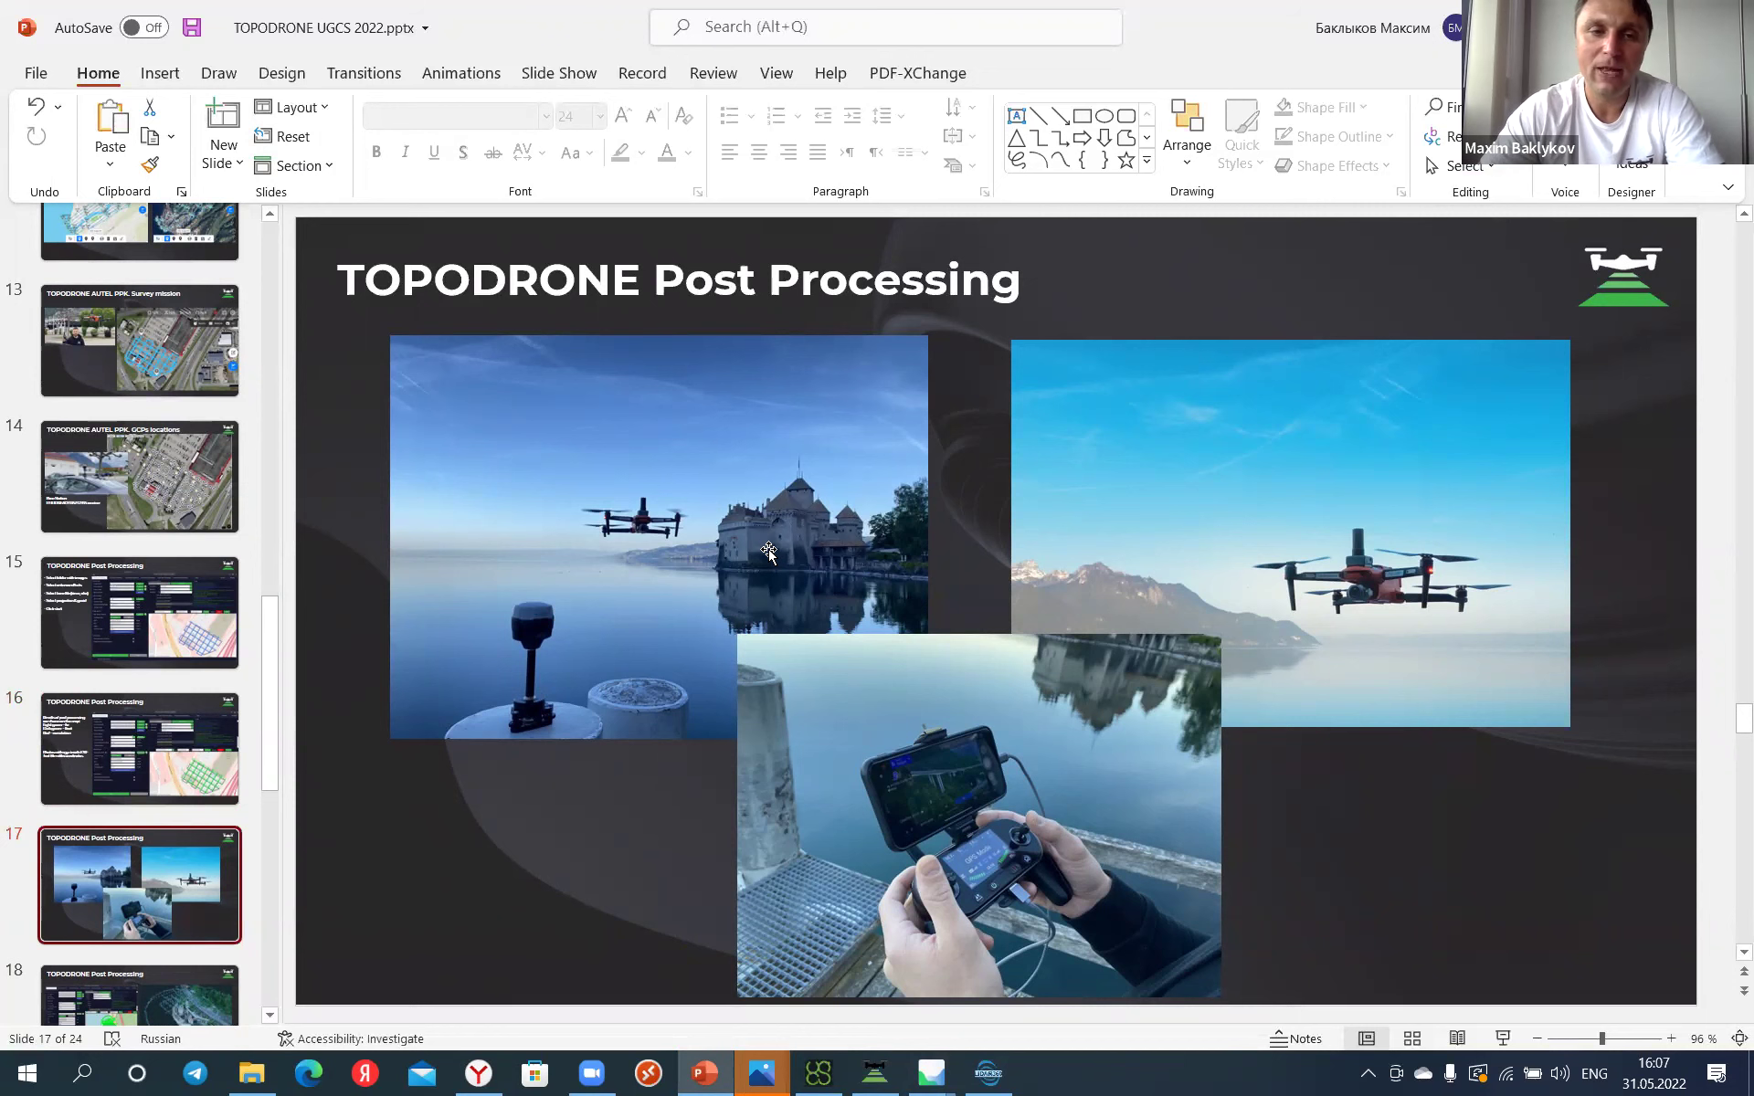
{"action": "key", "text": "Page_Down"}
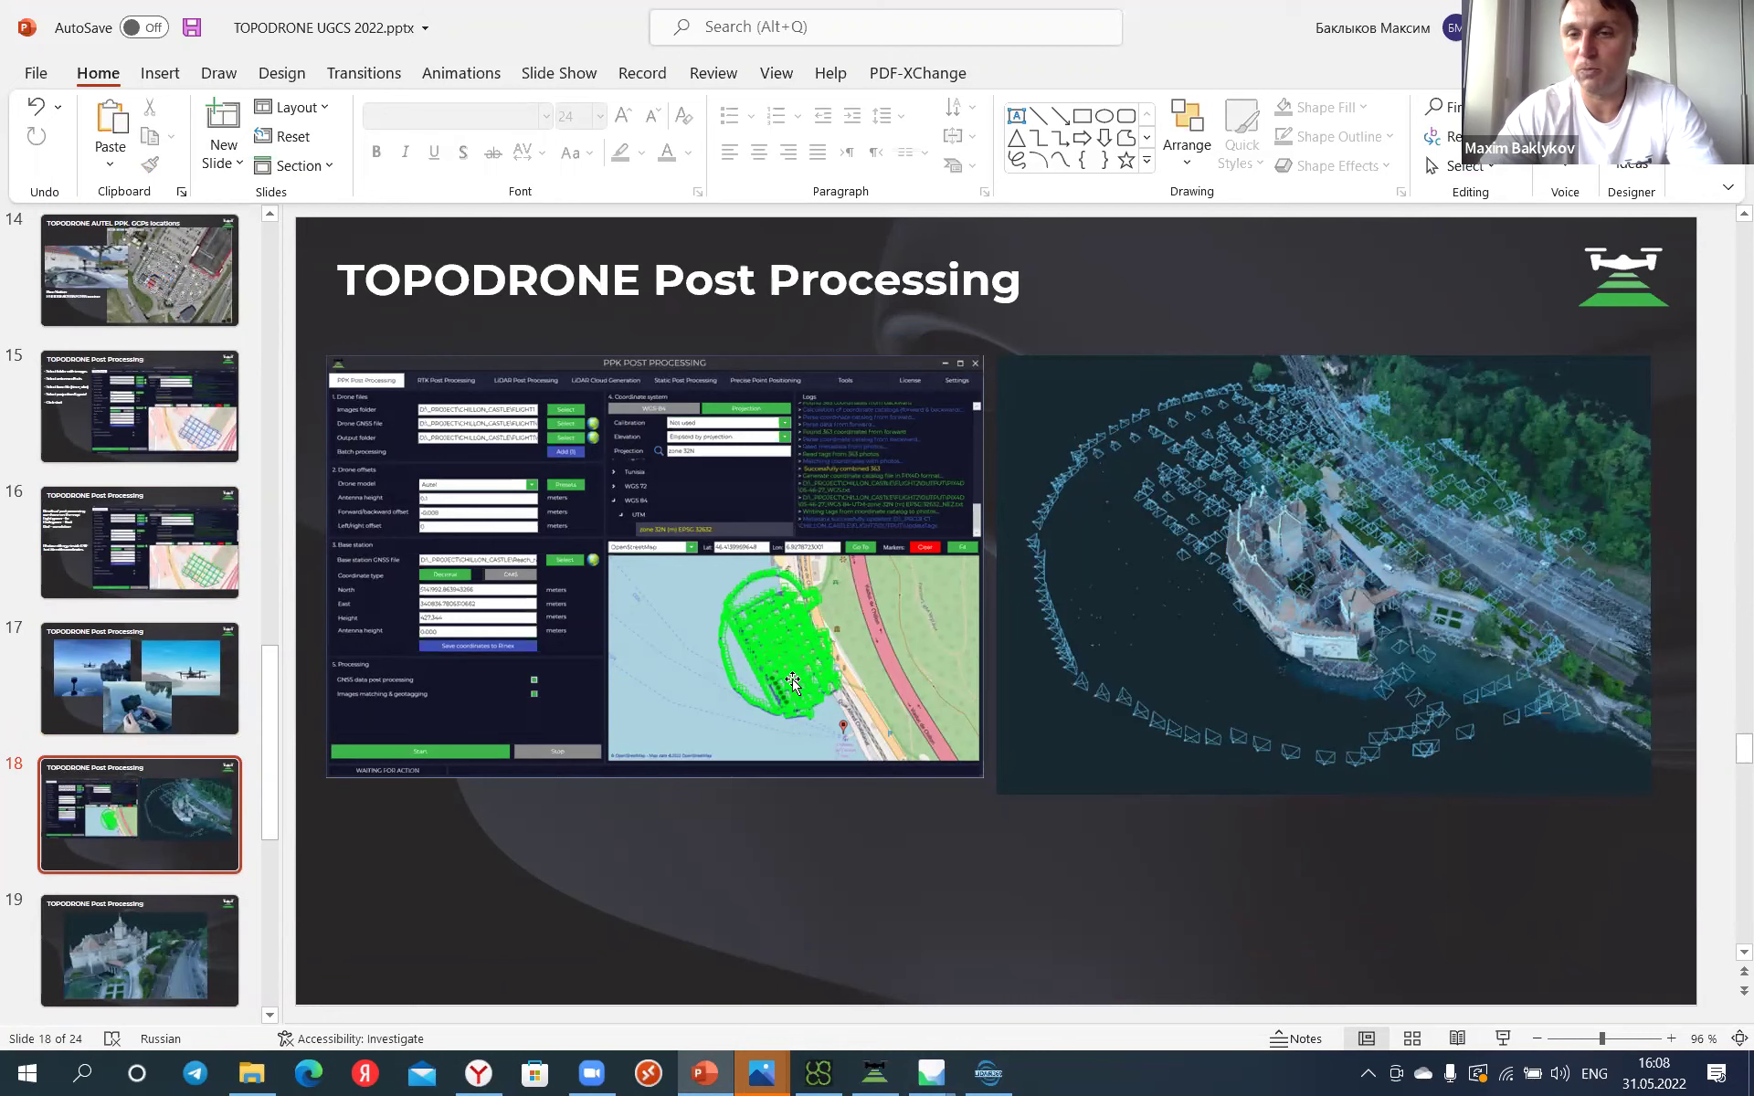
{"action": "scroll", "coordinate": [1263, 528], "scroll_direction": "down", "scroll_amount": 2}
{"action": "left_click", "coordinate": [197, 836]}
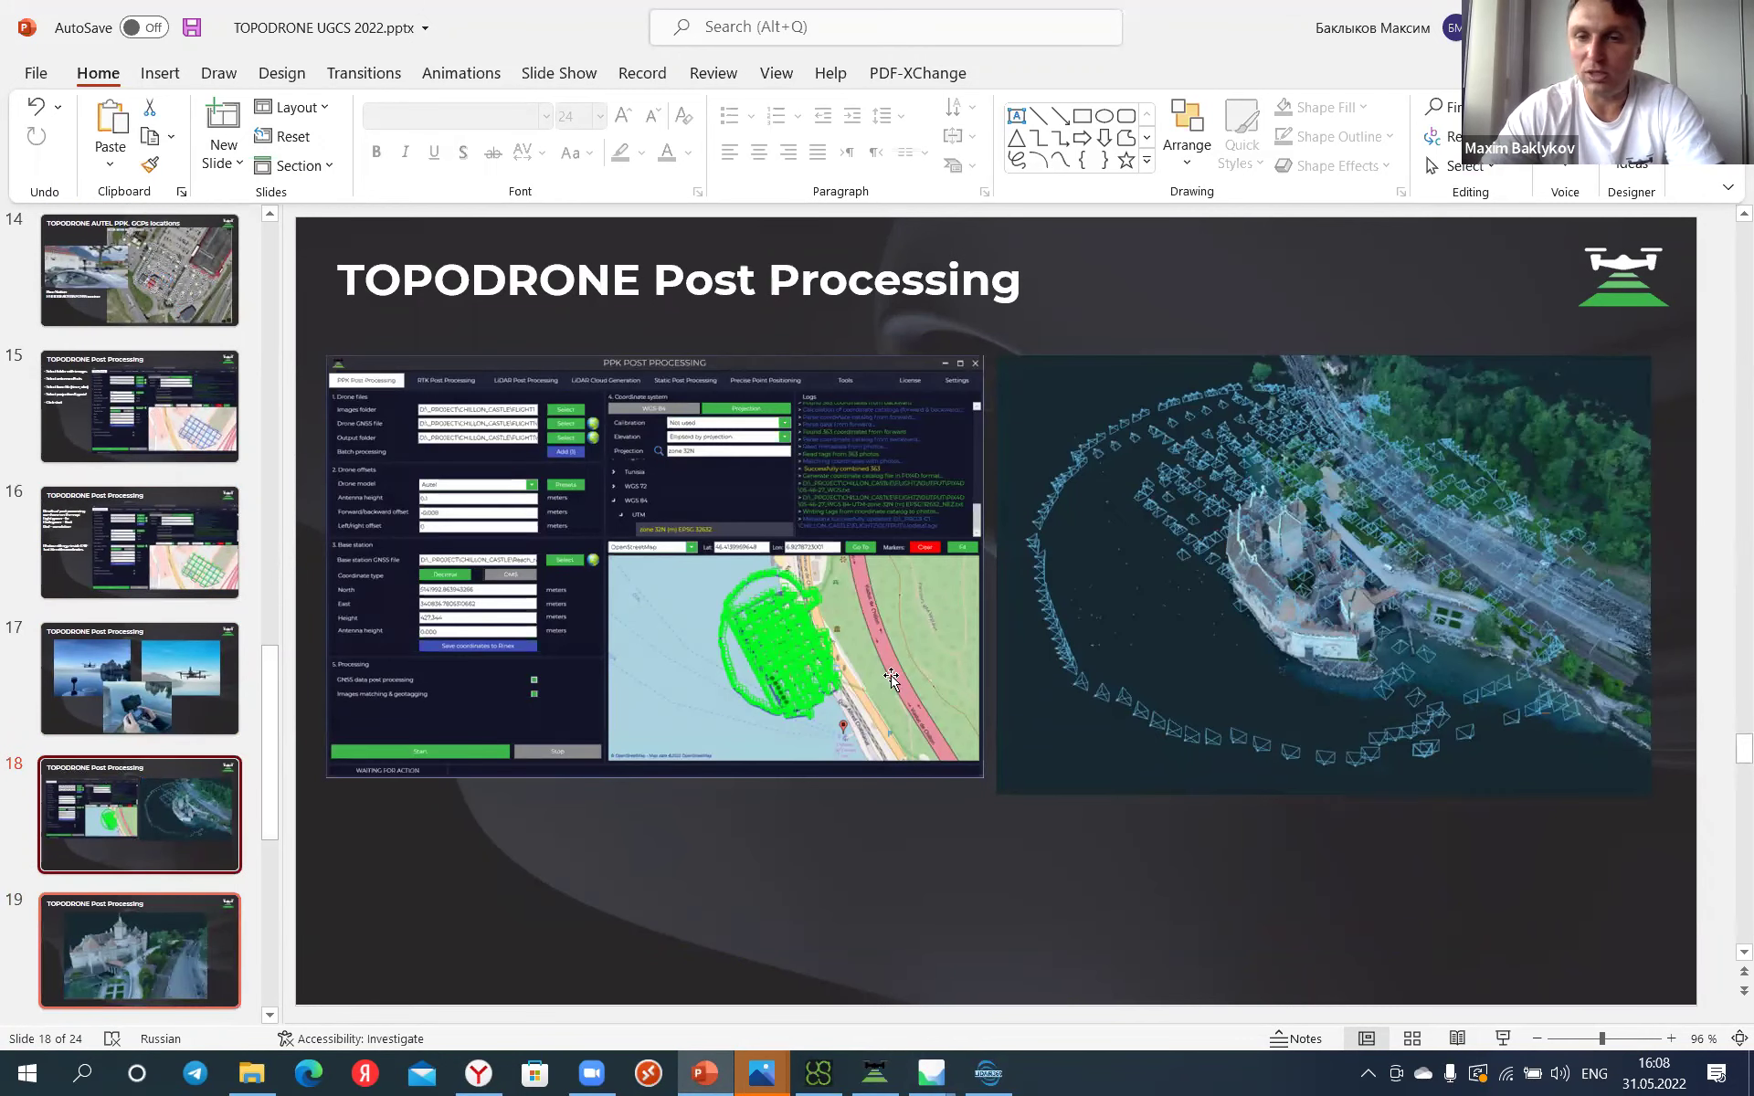
{"action": "left_click", "coordinate": [138, 963]}
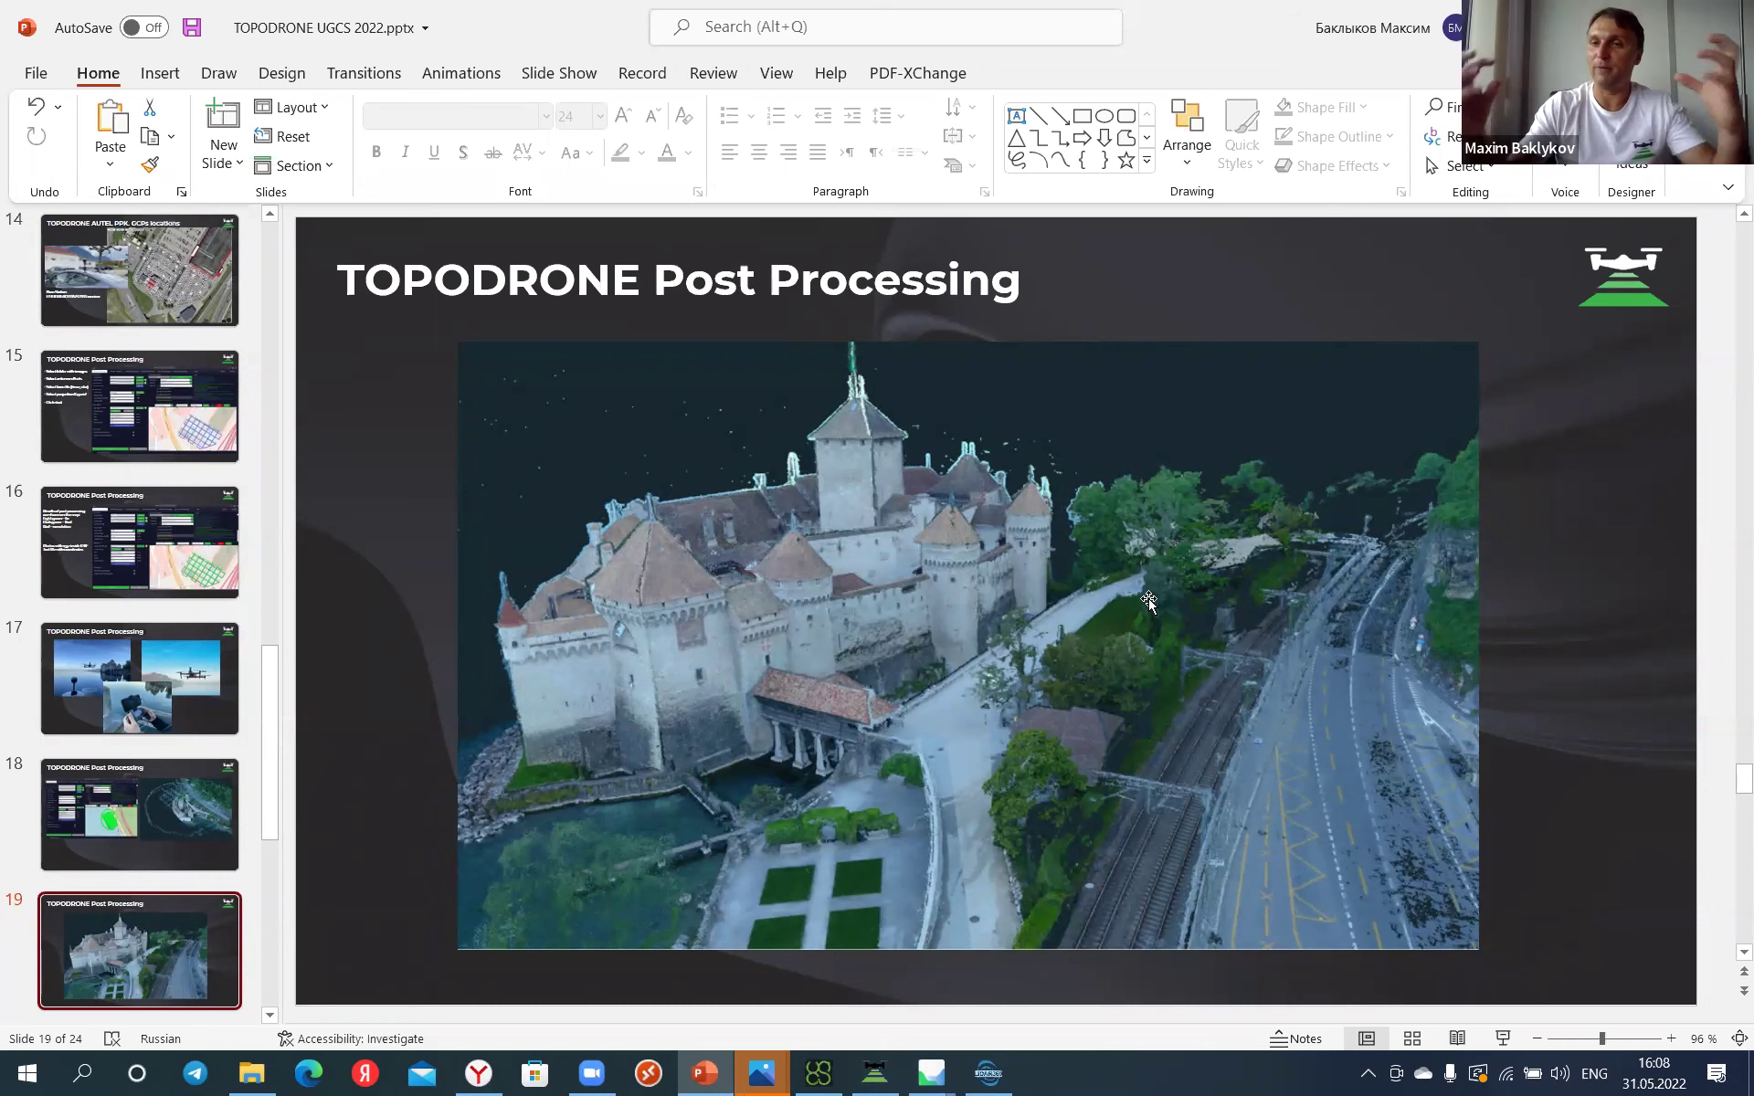
Step: Return to slide 18 with the PPK processing example, and advance through the castle model slides to slide 21
{"action": "left_click", "coordinate": [73, 808]}
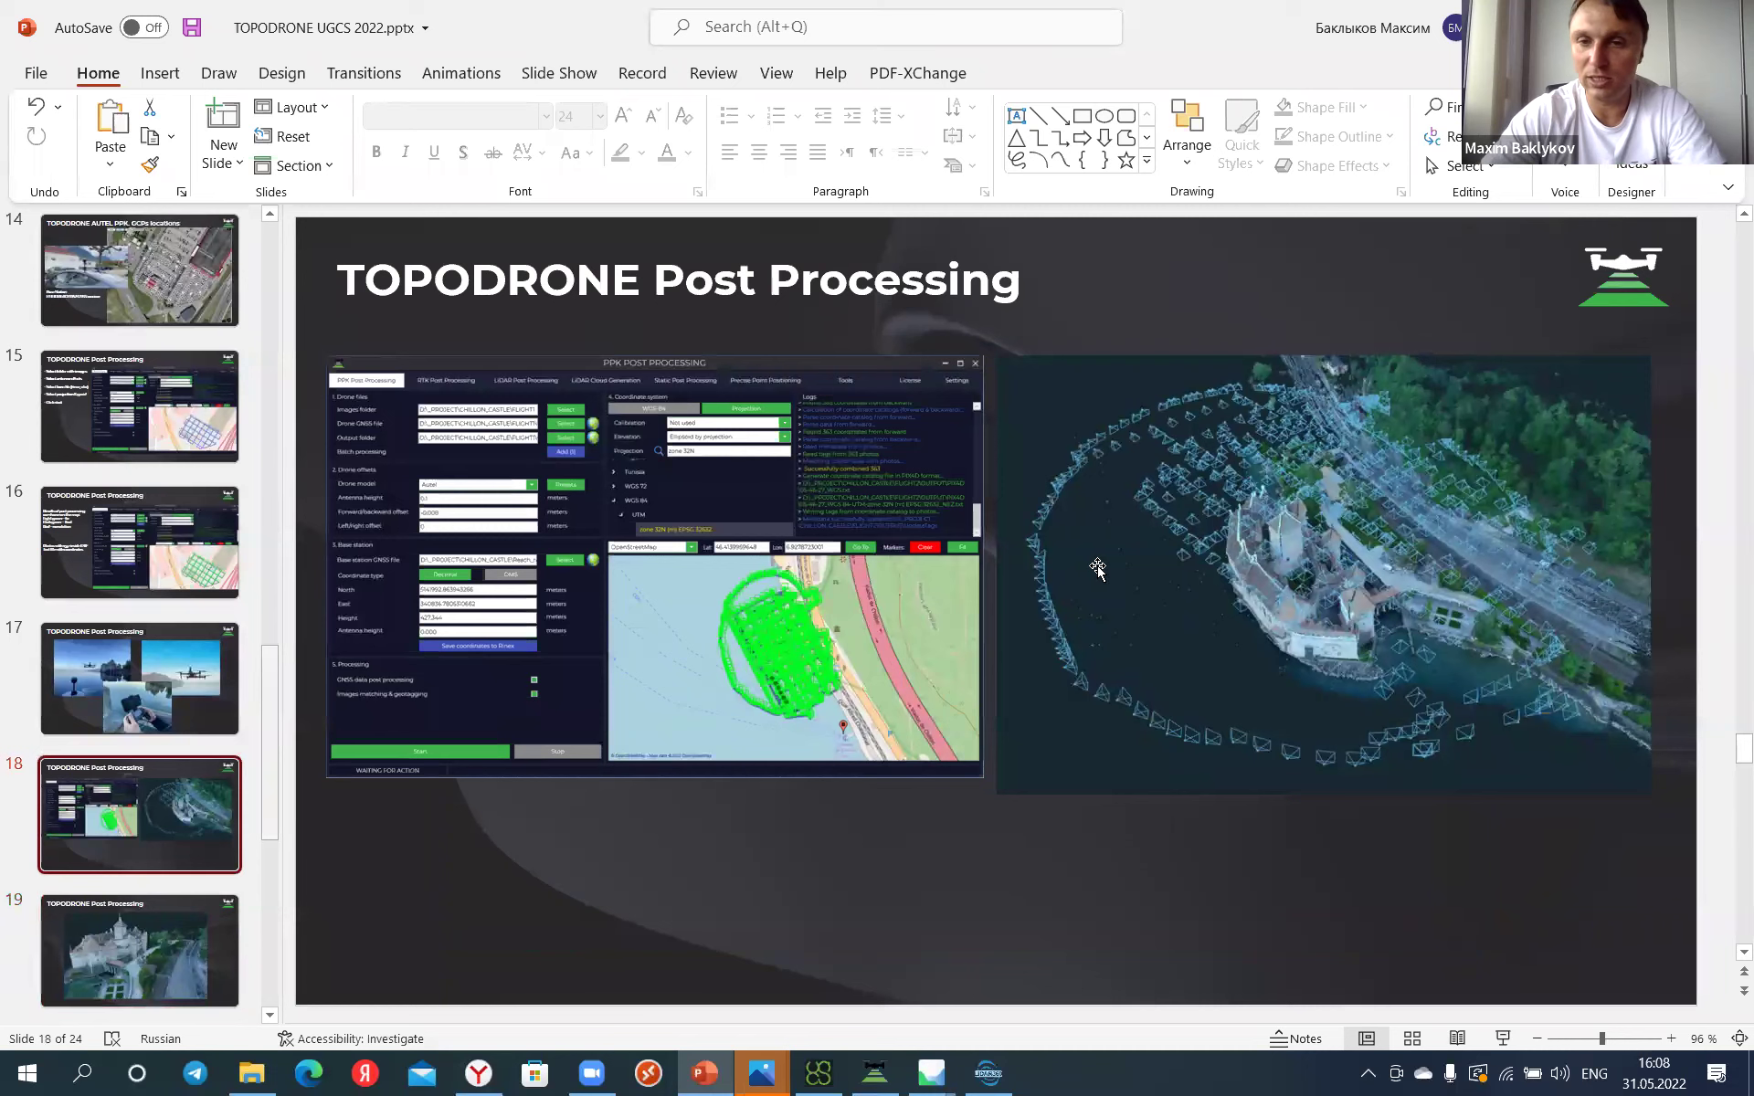
{"action": "scroll", "coordinate": [1101, 712], "scroll_direction": "down", "scroll_amount": 1}
{"action": "scroll", "coordinate": [1119, 777], "scroll_direction": "down", "scroll_amount": 1}
{"action": "left_click", "coordinate": [178, 927]}
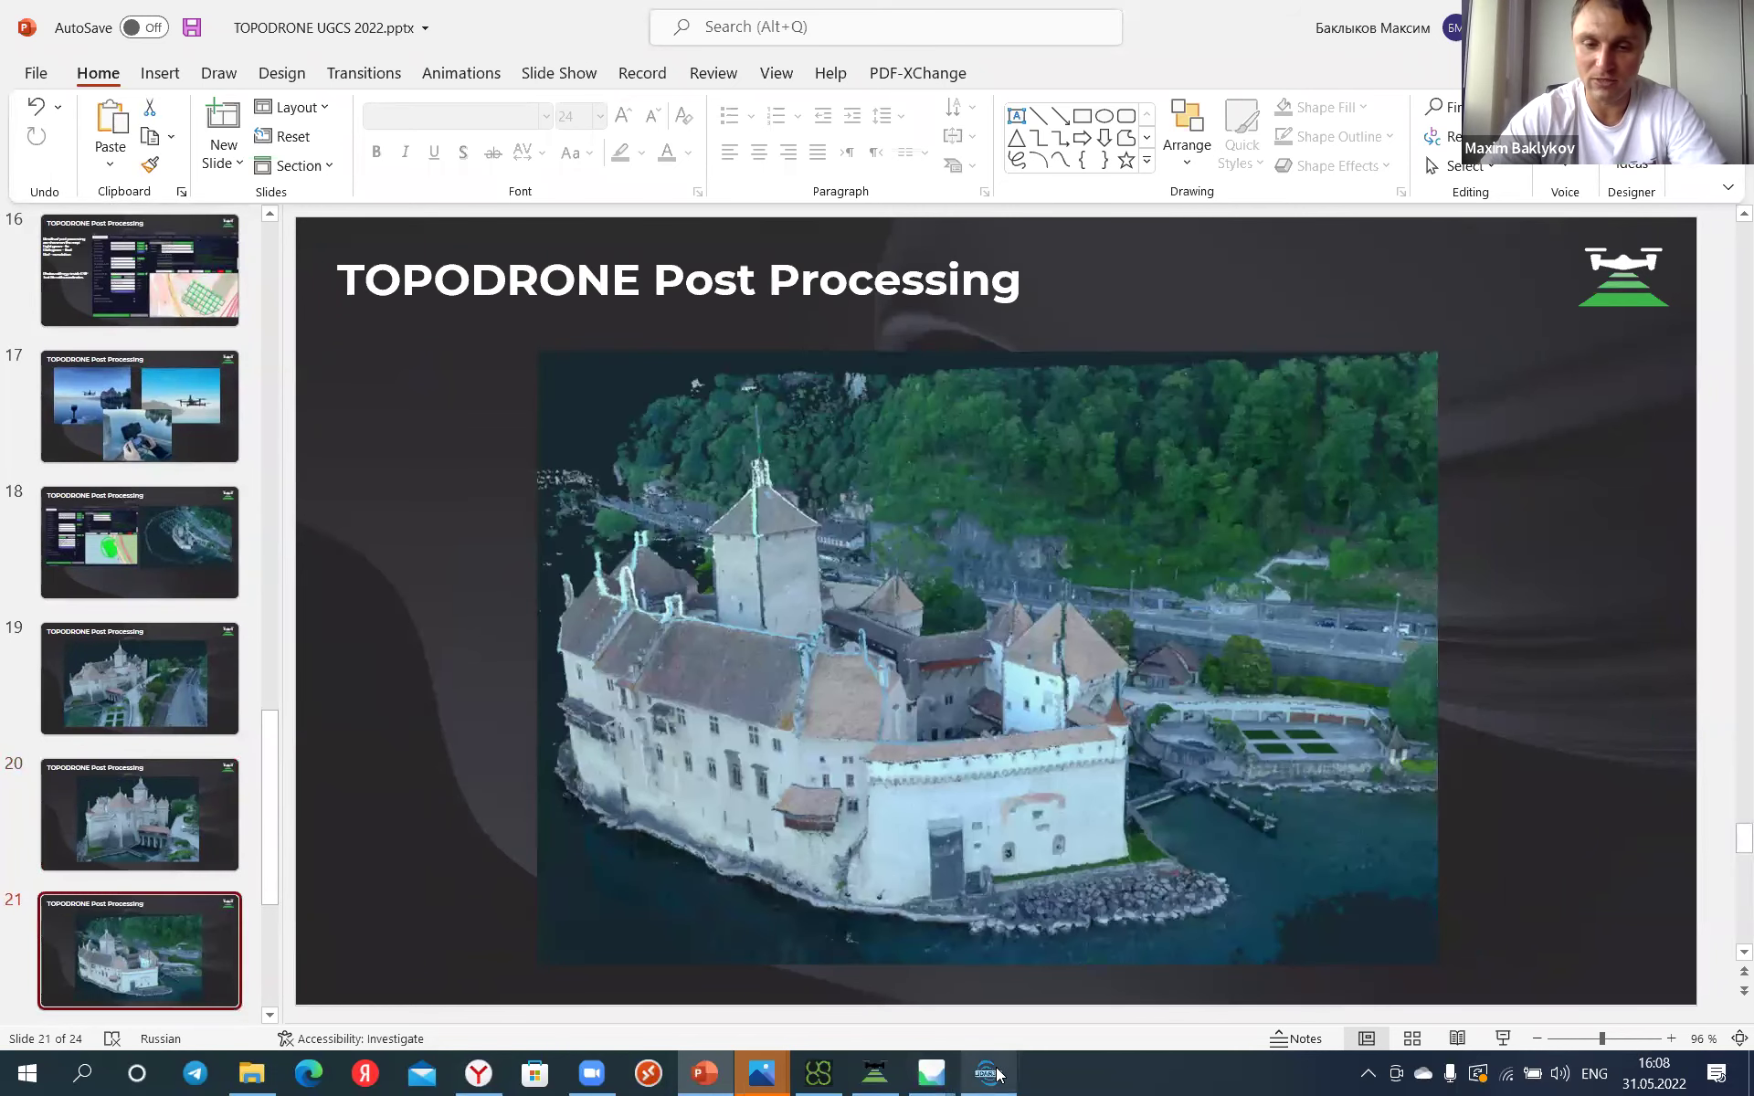
Step: Switch to LiDAR360 and start importing data into the PointClouds layer
{"action": "left_click", "coordinate": [991, 1074]}
{"action": "right_click", "coordinate": [197, 248]}
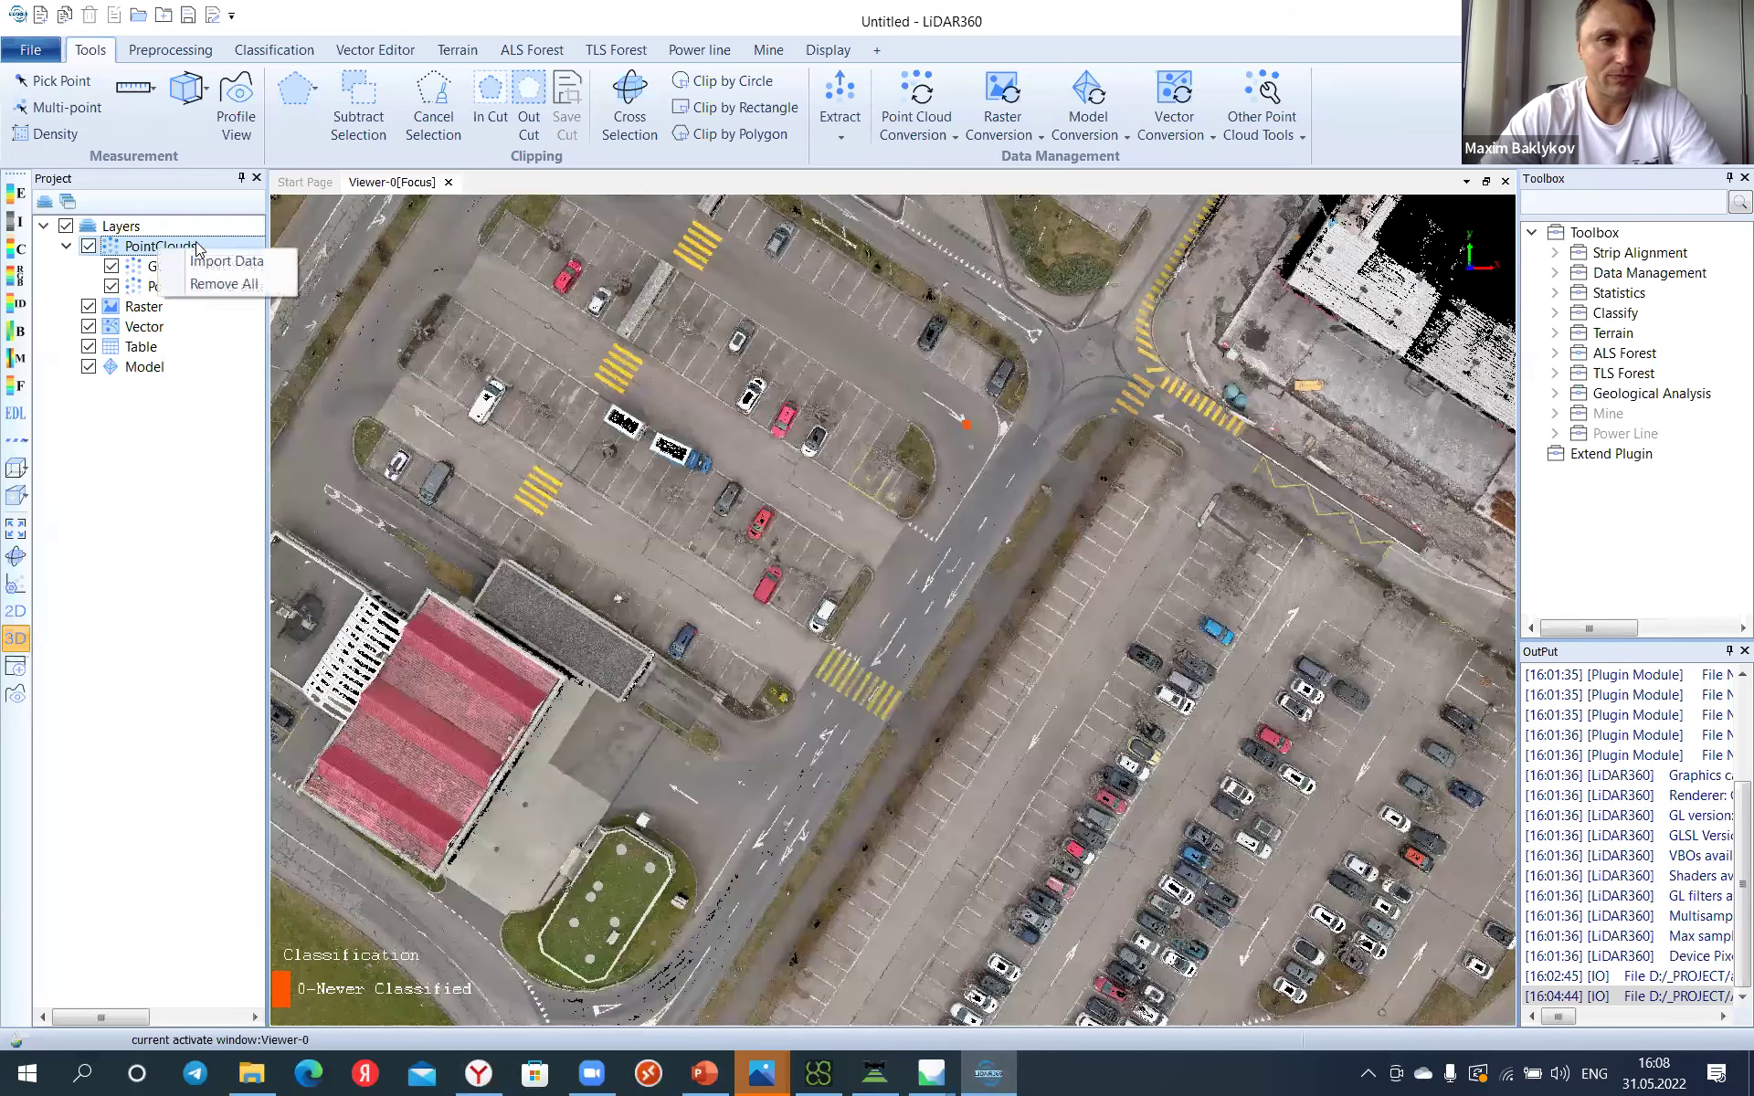
{"action": "left_click", "coordinate": [225, 261]}
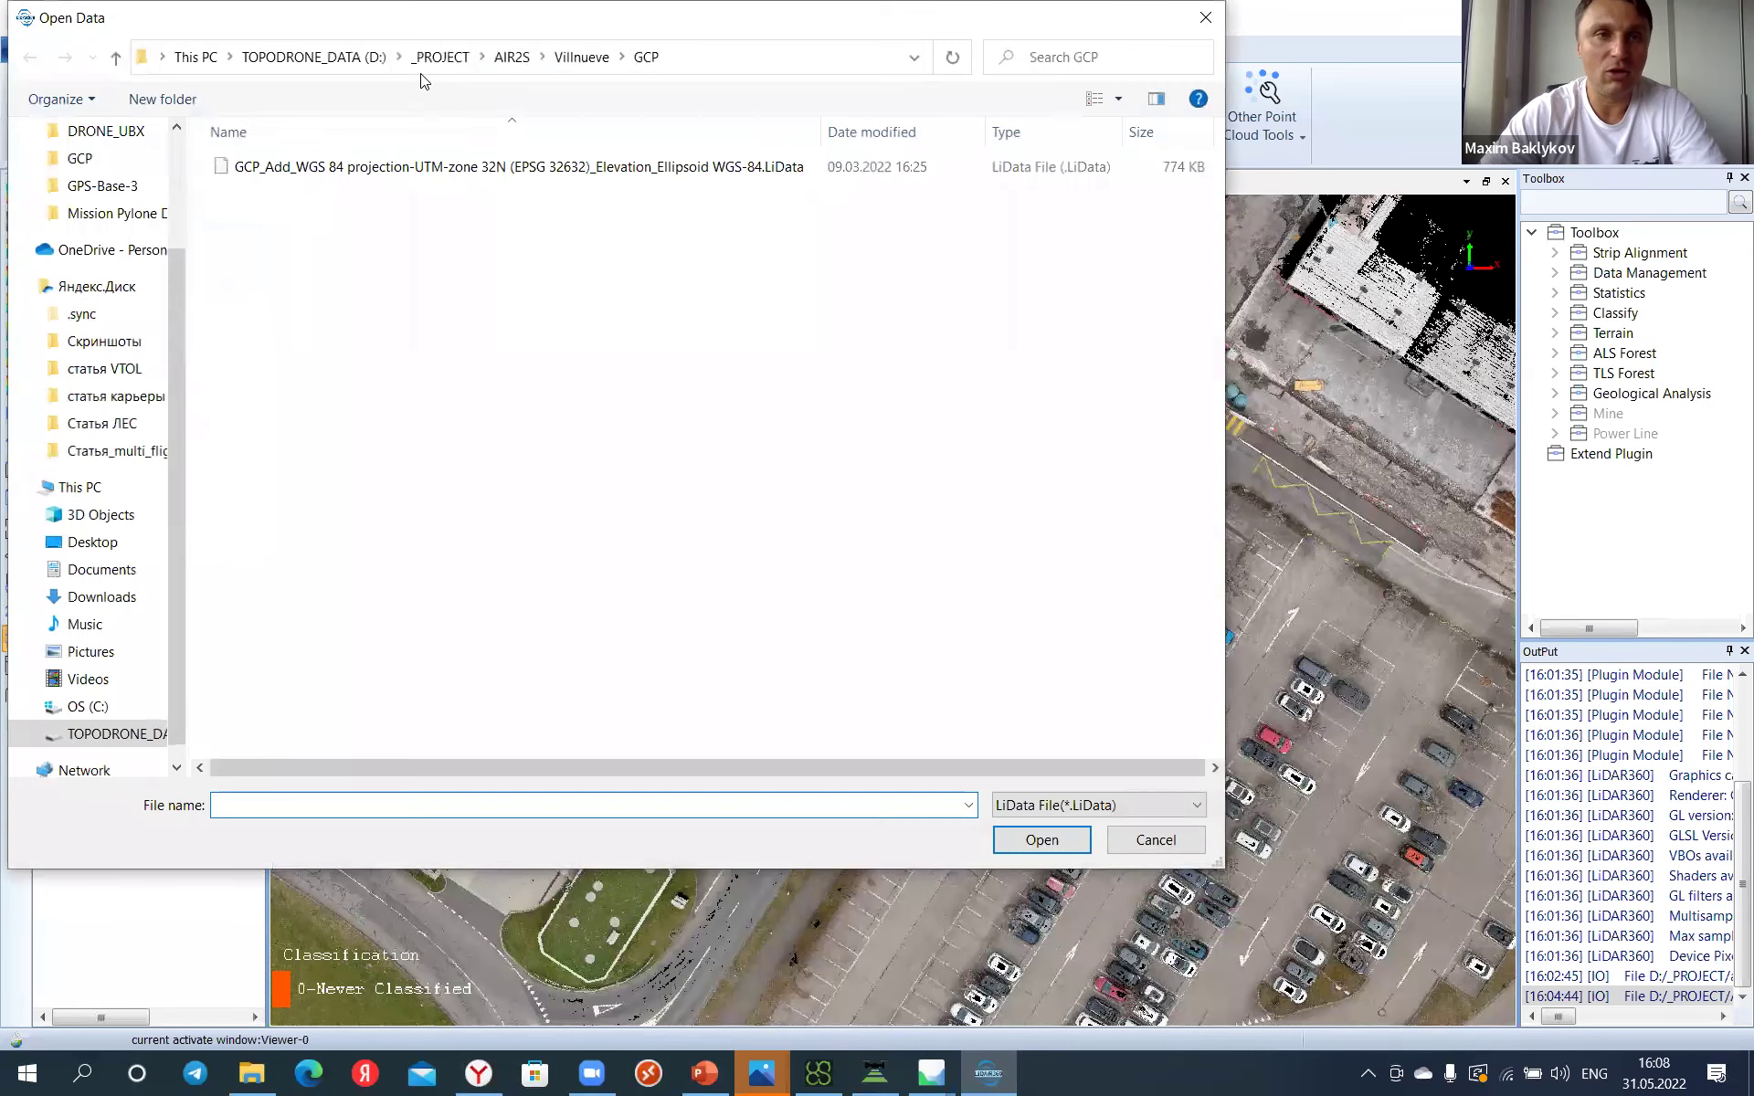
Step: Search the FLIGHT1, Order_54 and FLIGHT2 folders of the CHILLON_CASTLE project for the castle point cloud
{"action": "left_click", "coordinate": [425, 57]}
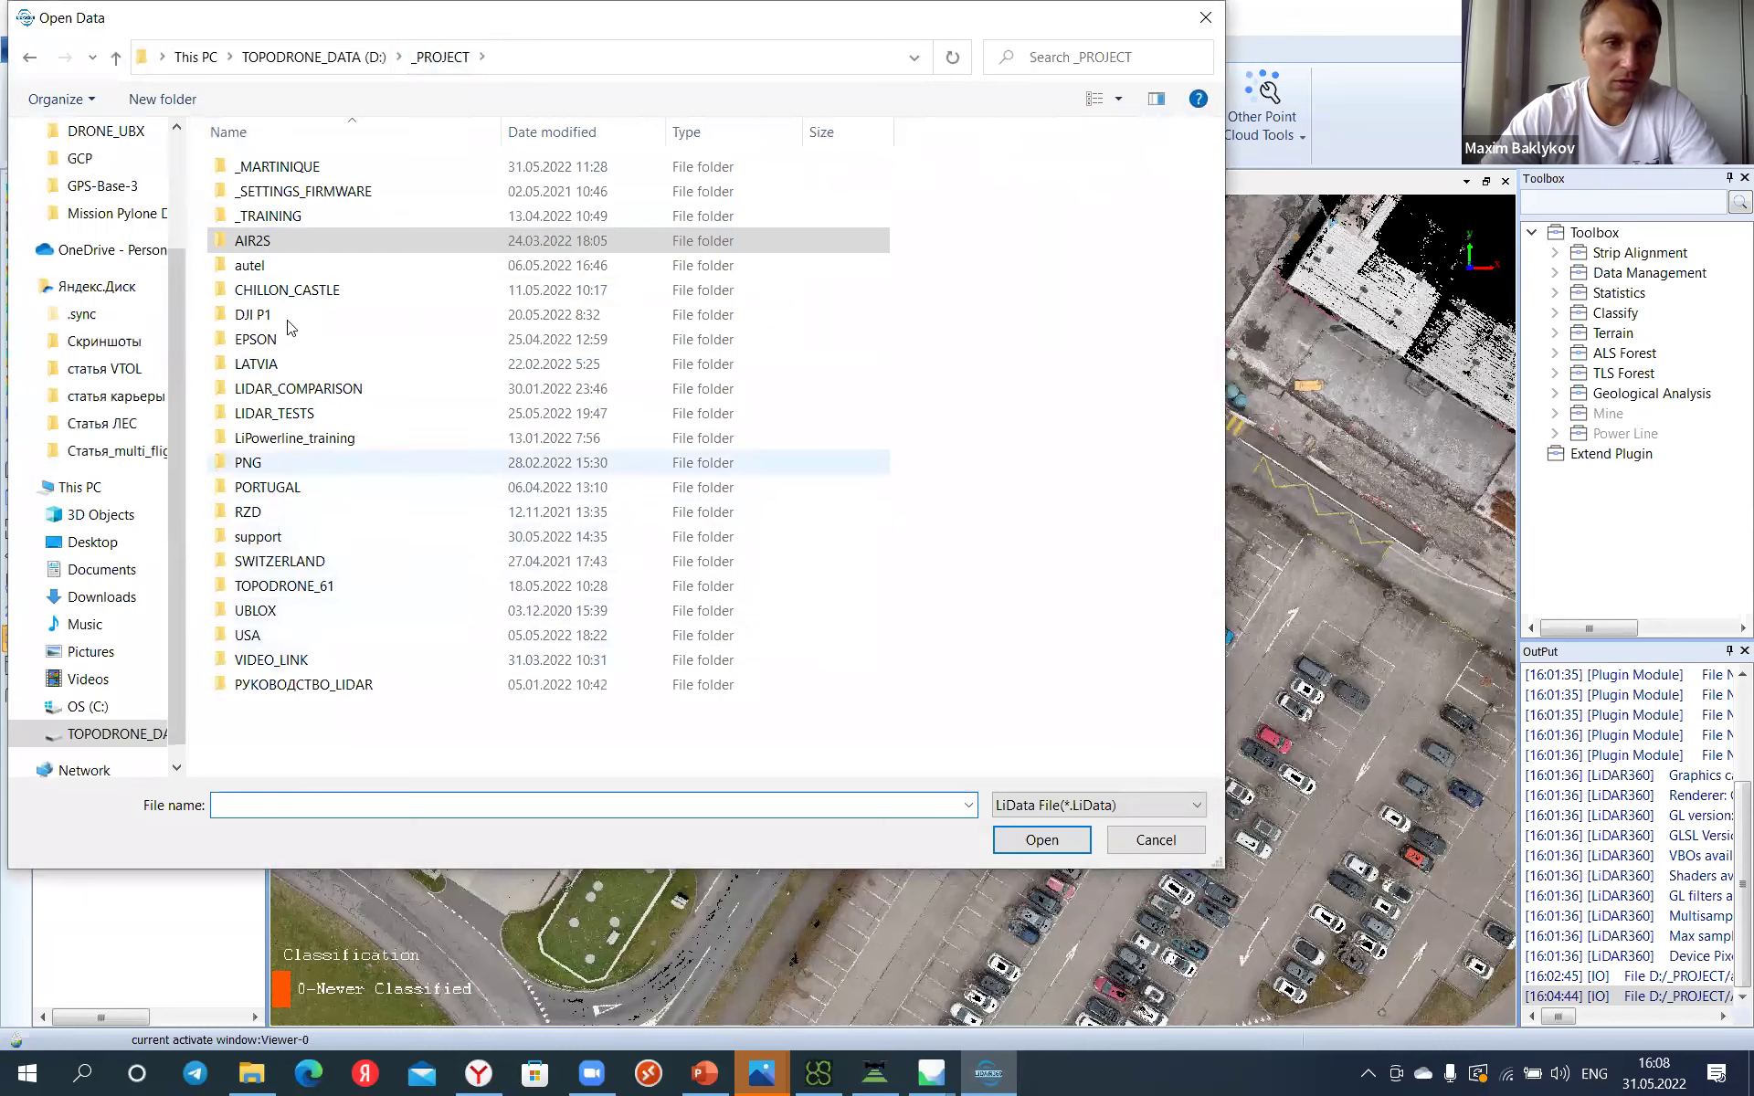
{"action": "double_click", "coordinate": [285, 290]}
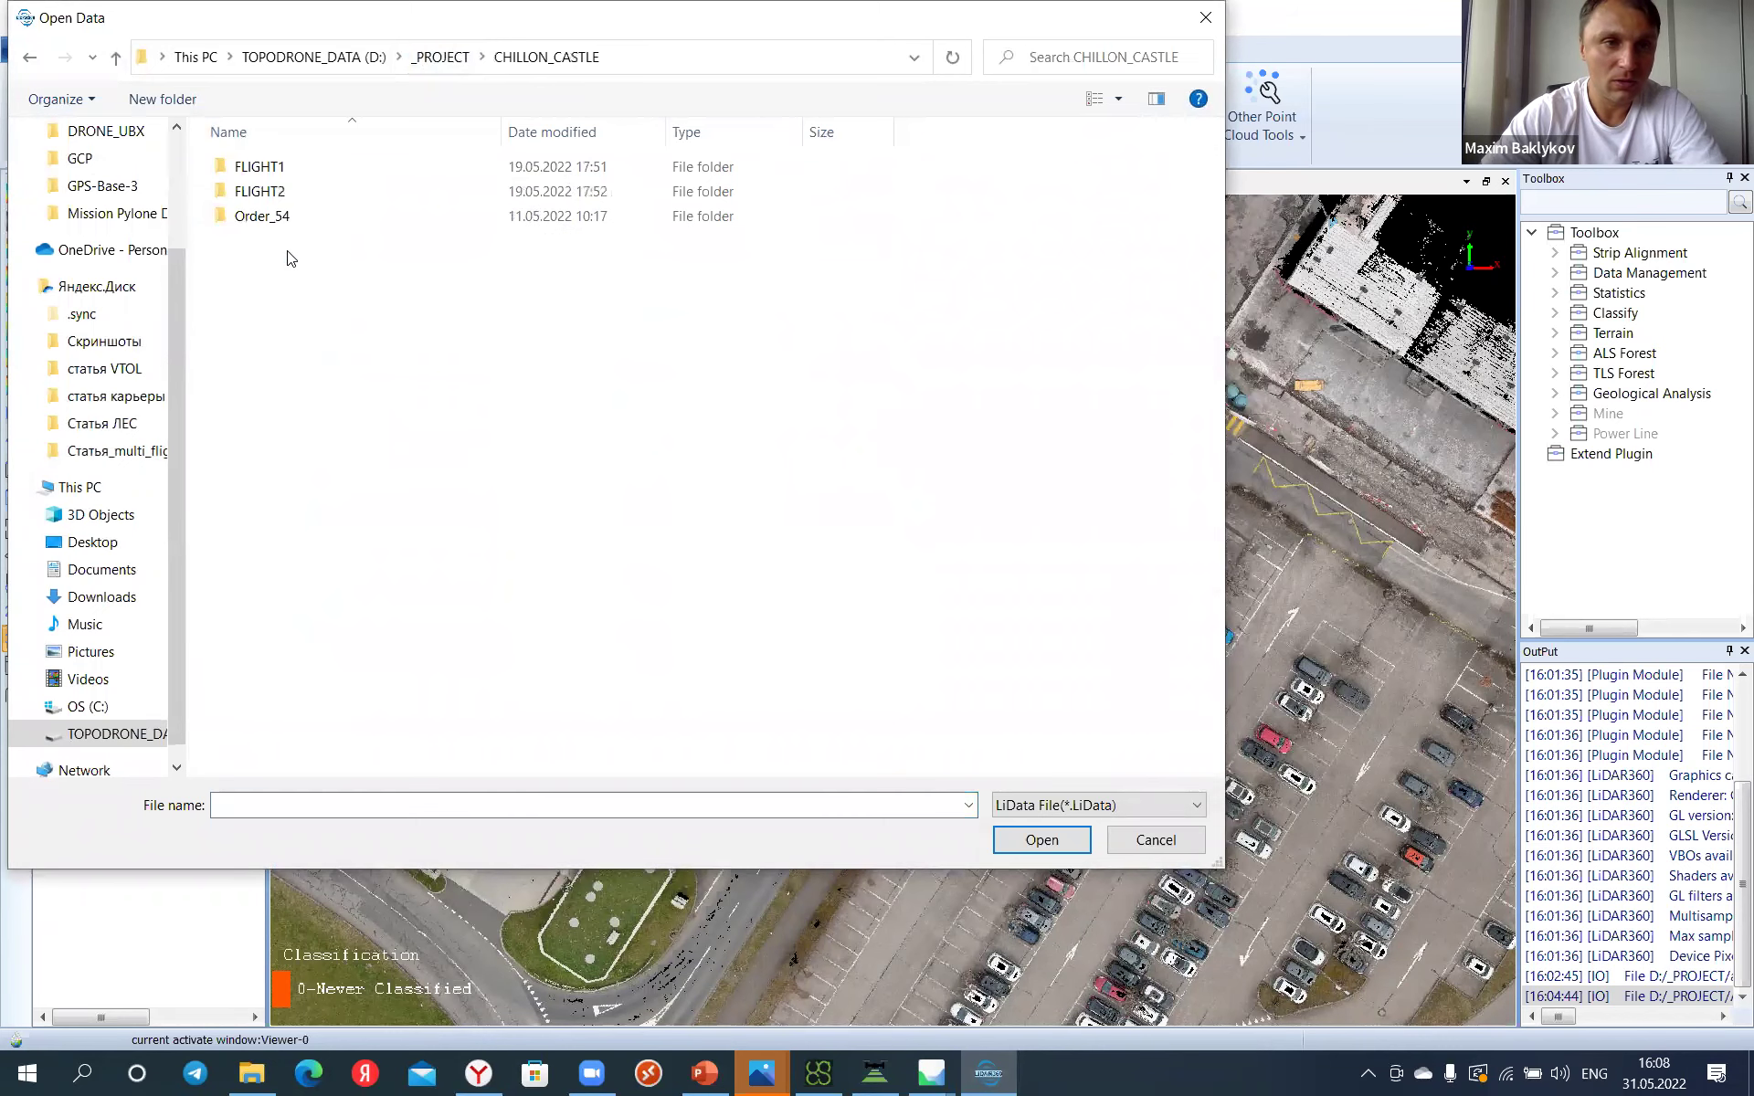
{"action": "left_click", "coordinate": [283, 170]}
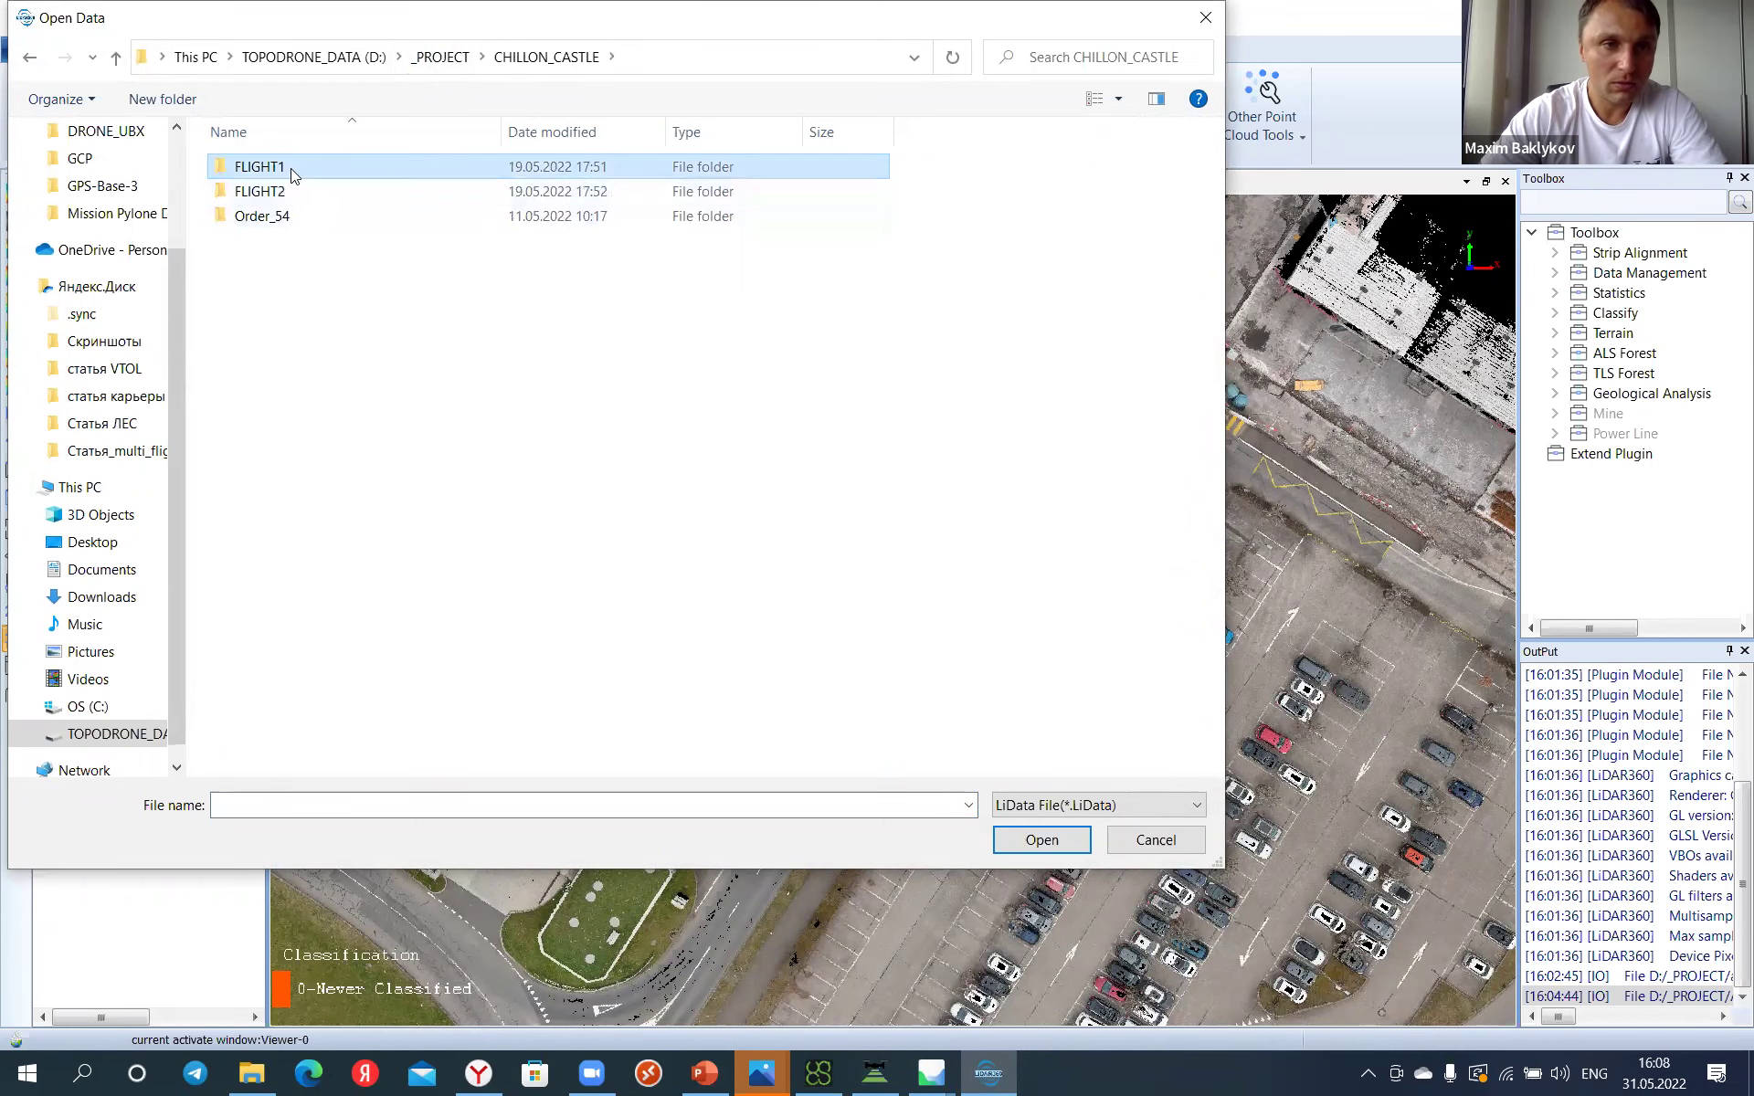
{"action": "double_click", "coordinate": [292, 174]}
{"action": "double_click", "coordinate": [303, 221]}
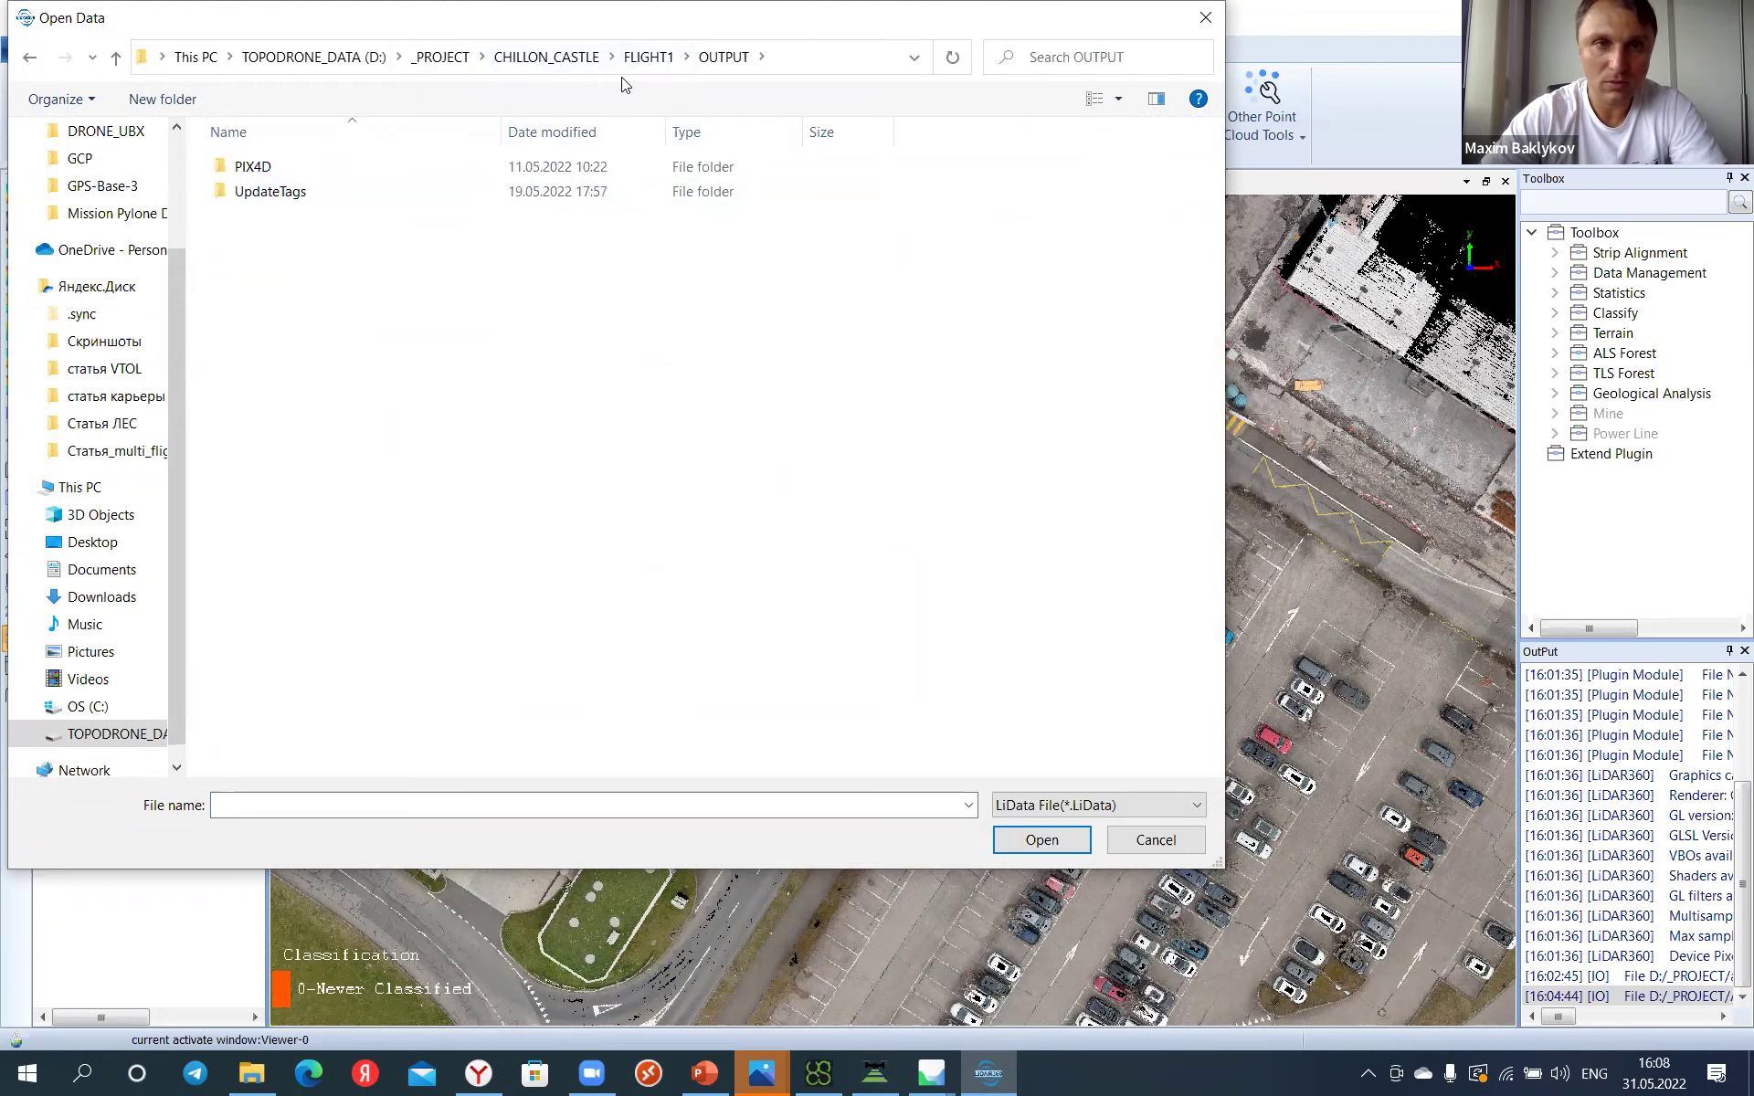
{"action": "left_click", "coordinate": [546, 57]}
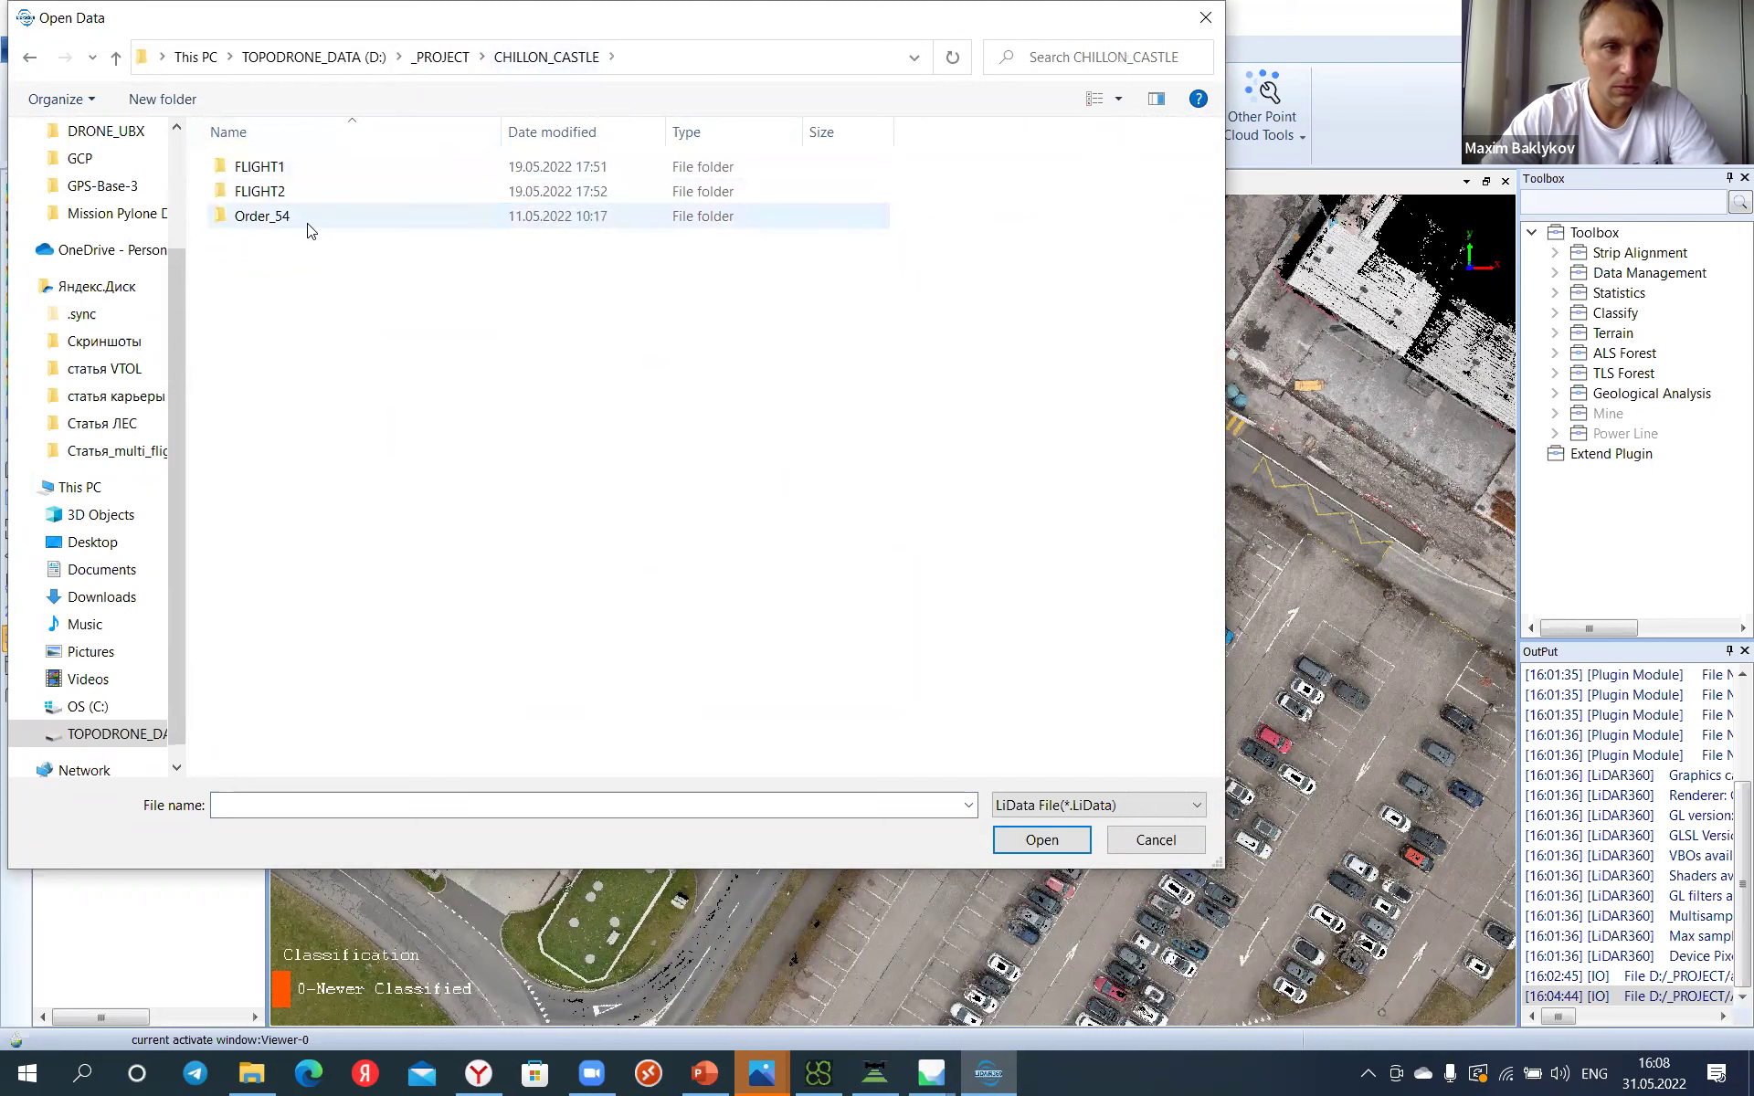
{"action": "double_click", "coordinate": [262, 216]}
{"action": "left_click", "coordinate": [546, 57]}
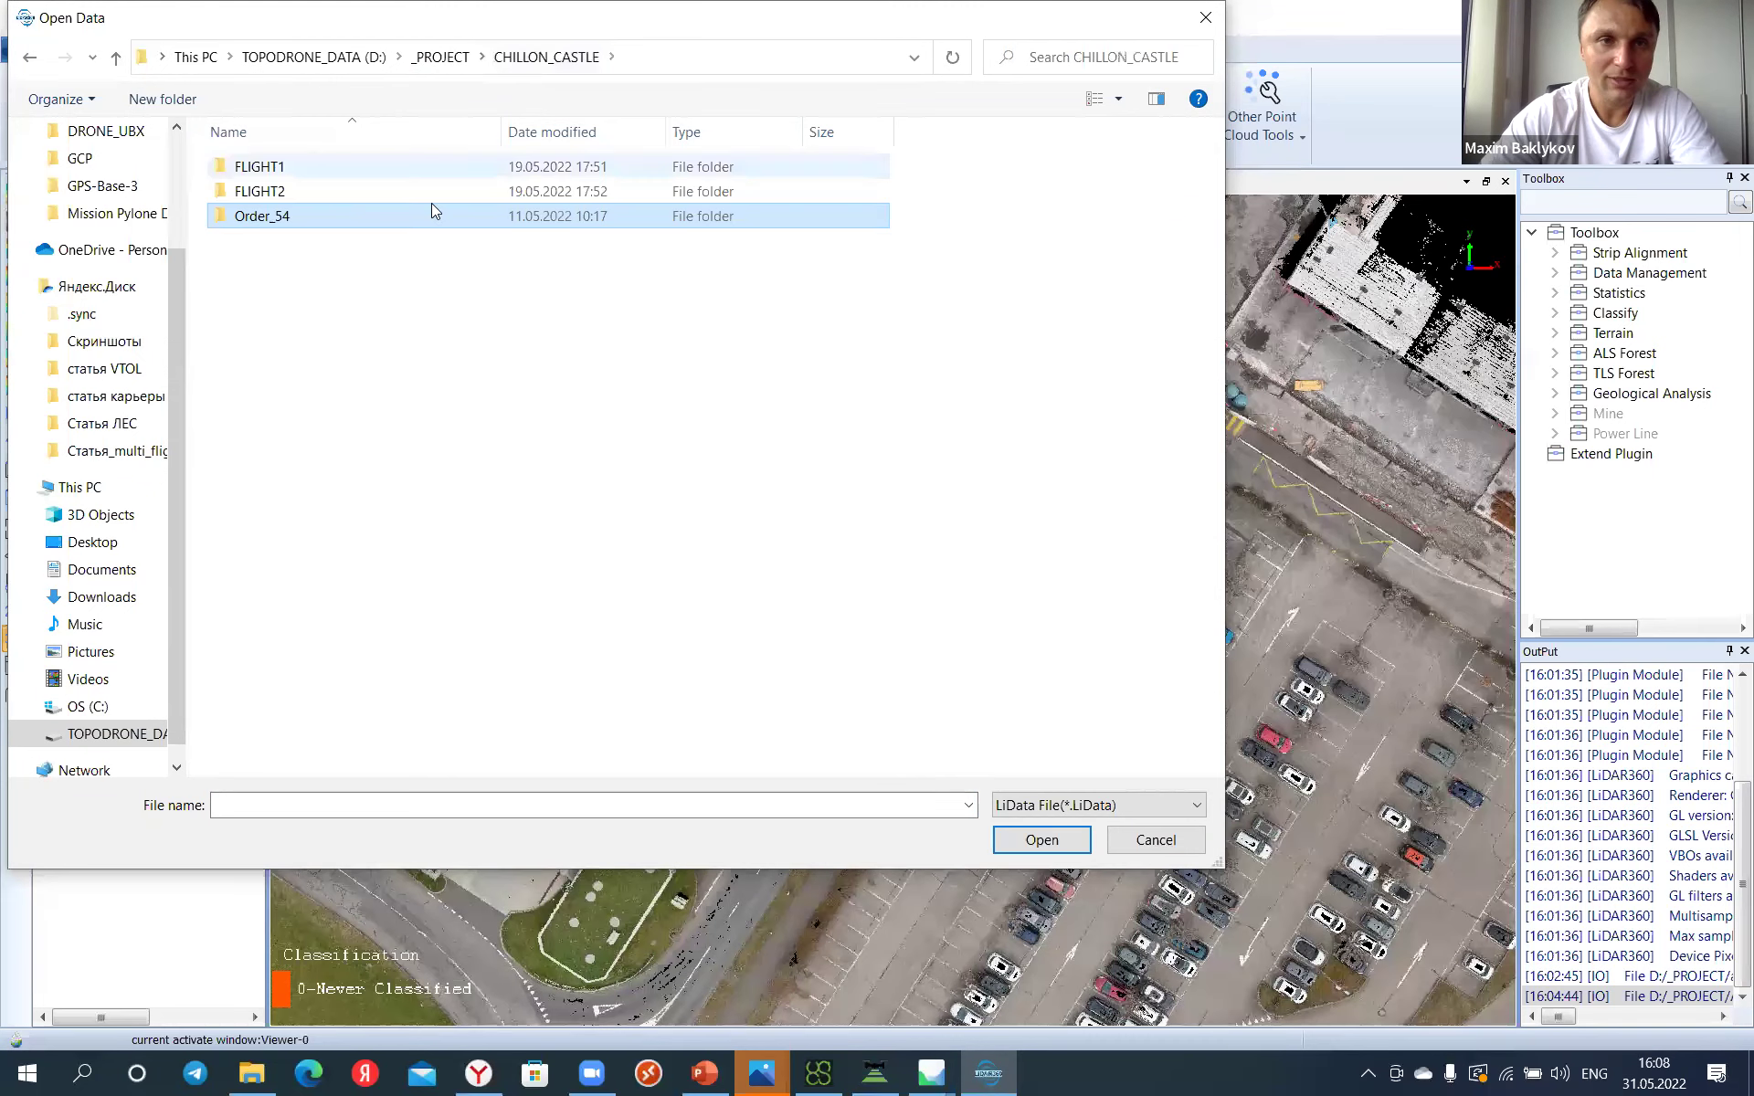
{"action": "double_click", "coordinate": [367, 192]}
{"action": "double_click", "coordinate": [292, 203]}
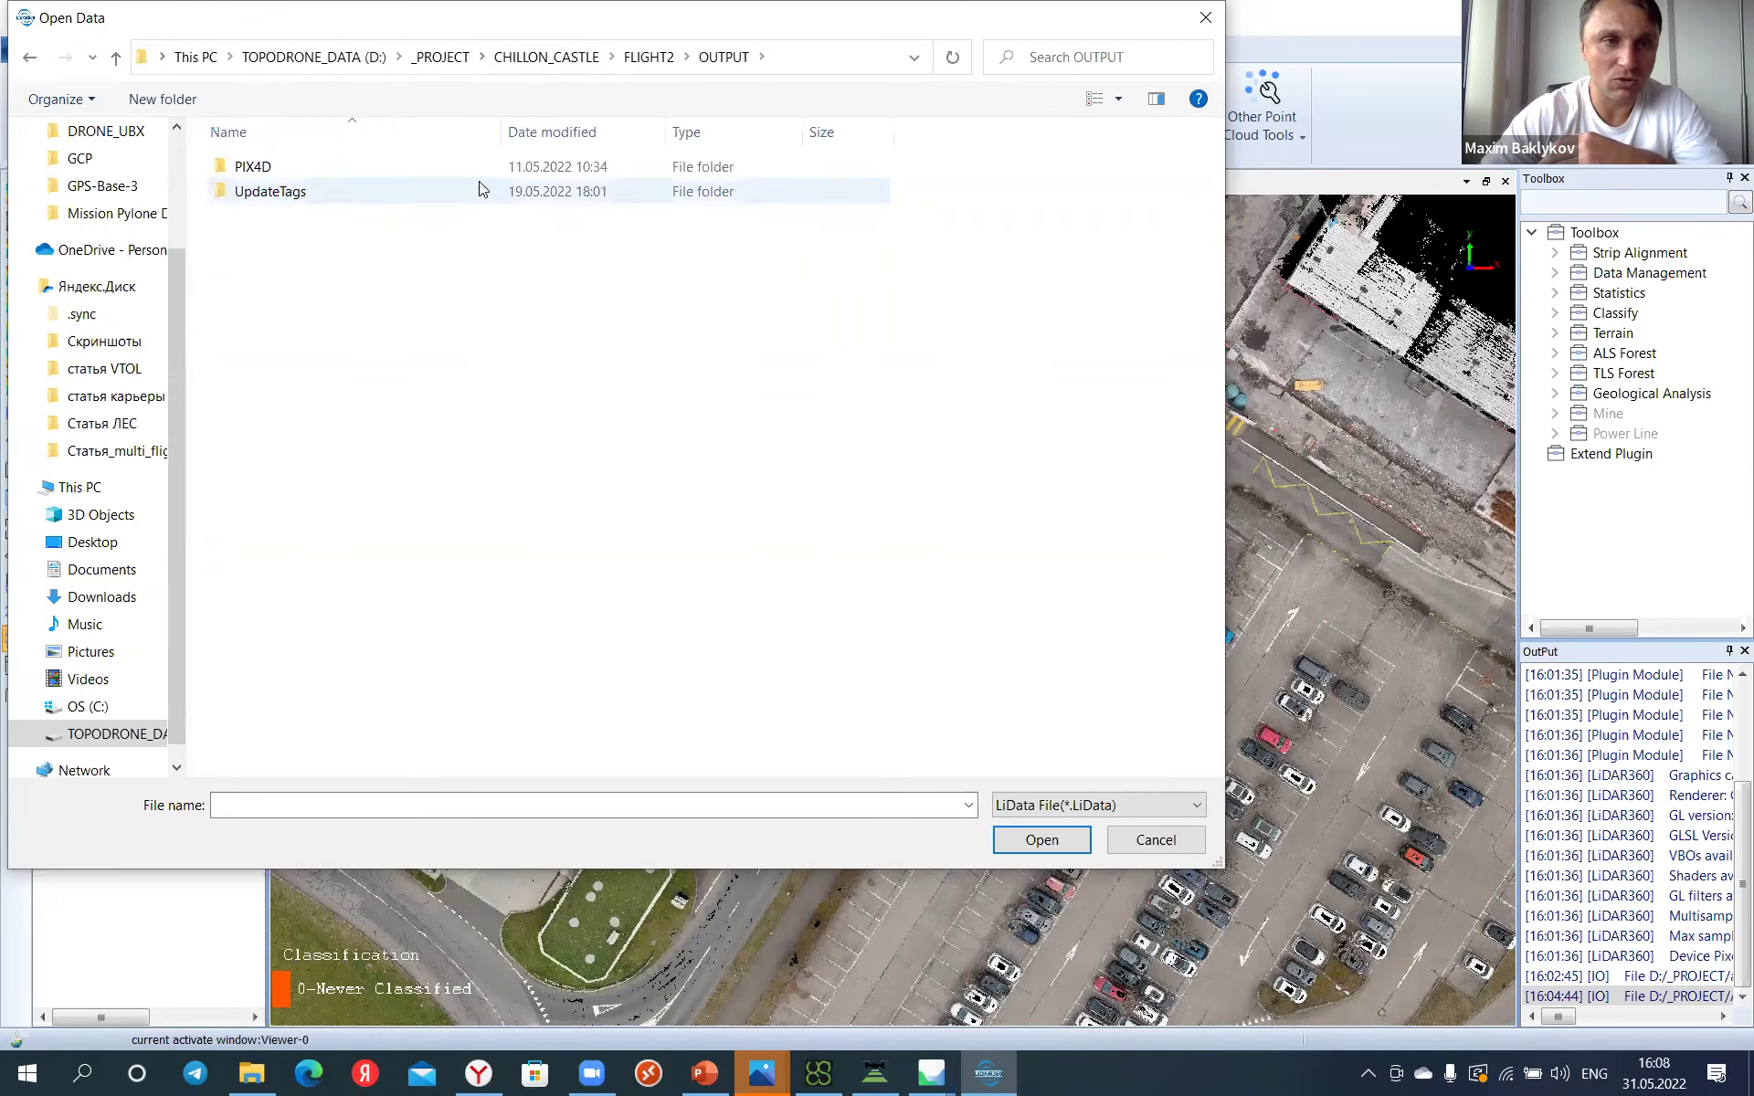
{"action": "double_click", "coordinate": [324, 194]}
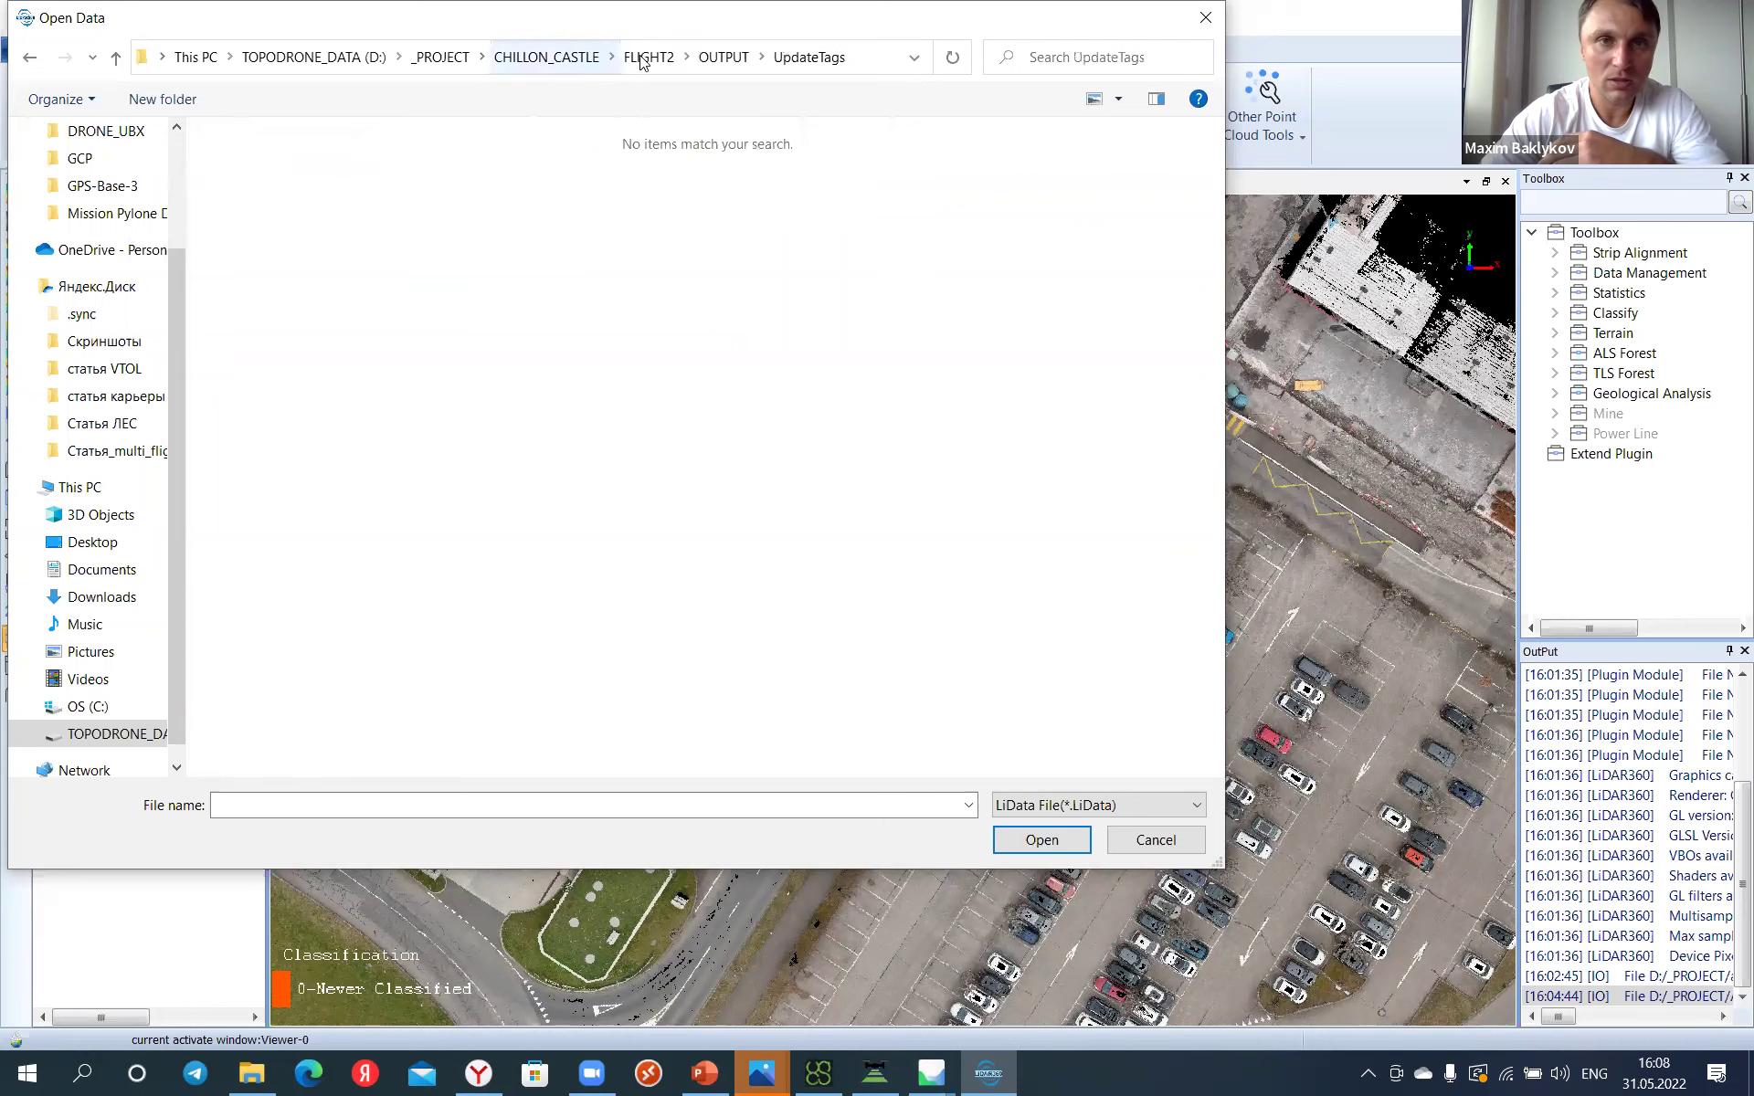
Step: Import the 18.05.2022 18:03 PointCloud_2022_05_11-21_02_51 LiData file from TOPODRONE_POST_PROCESSING, CHILLION_CASTLE_3DSURVEY, OUTPUT
{"action": "left_click", "coordinate": [346, 69]}
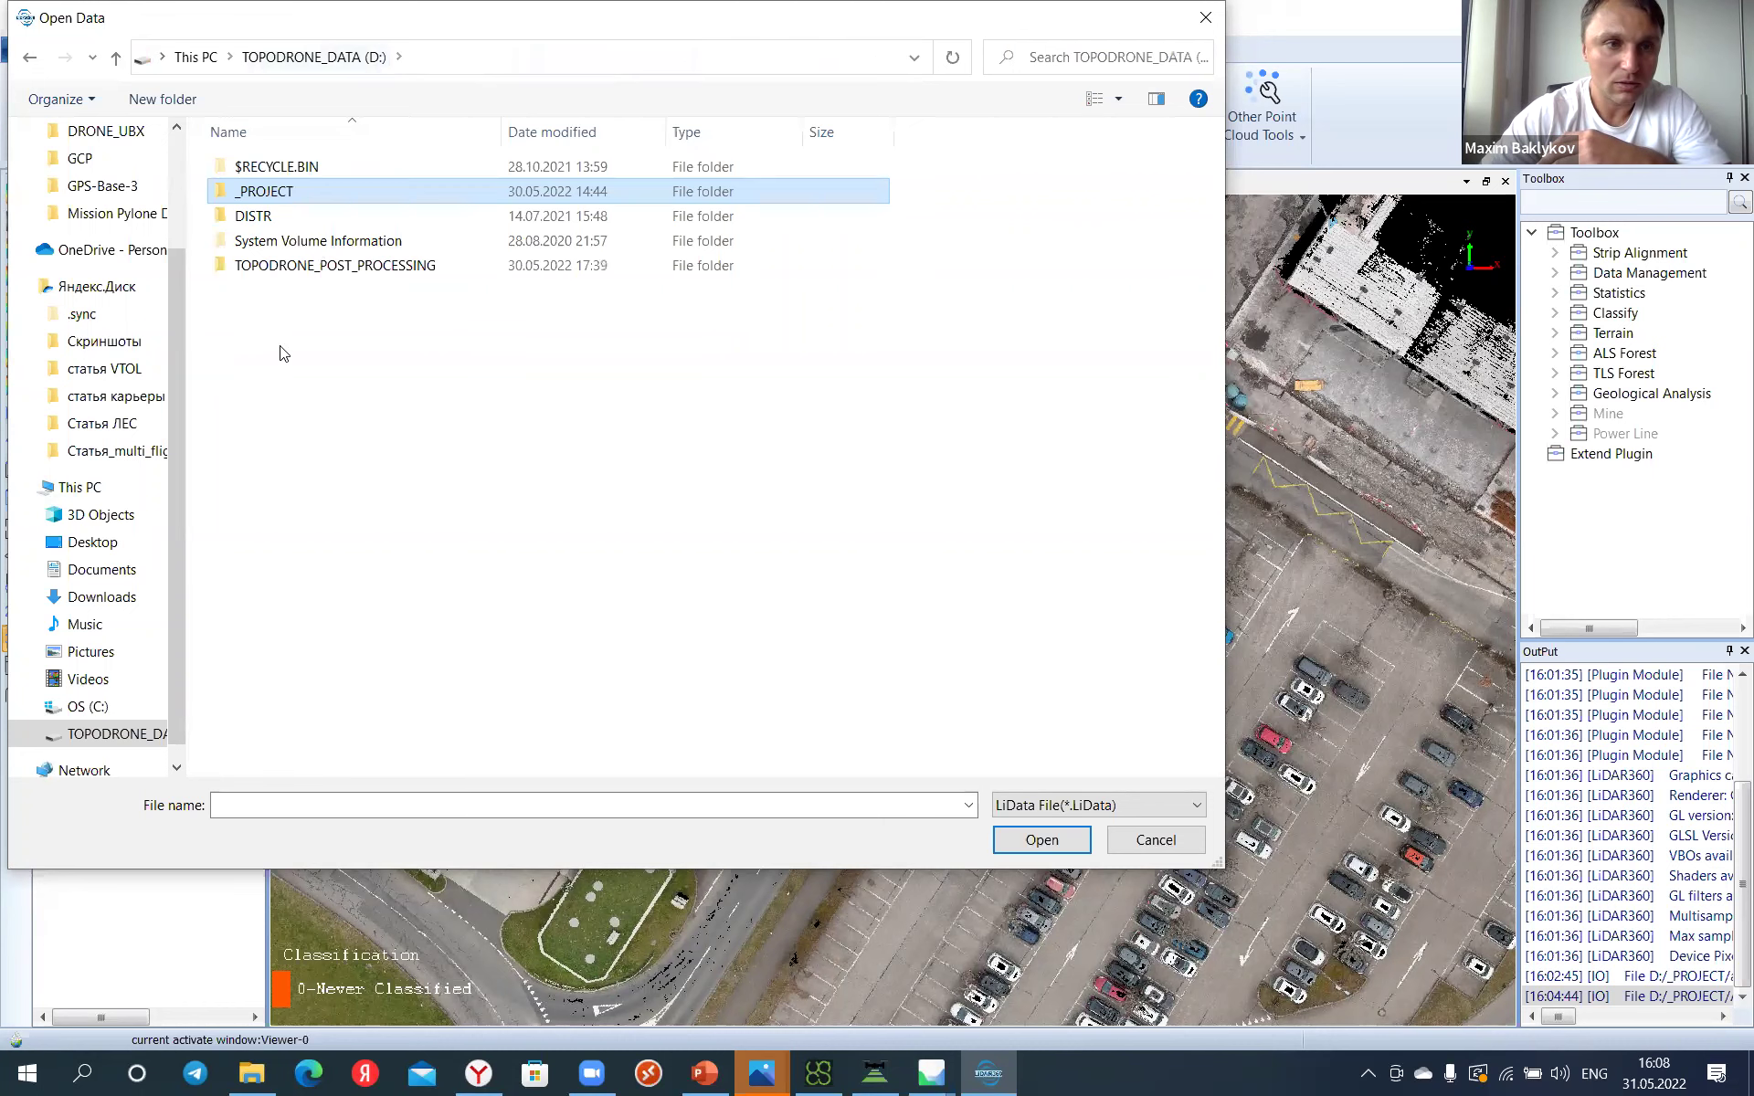
{"action": "double_click", "coordinate": [281, 261]}
{"action": "double_click", "coordinate": [274, 241]}
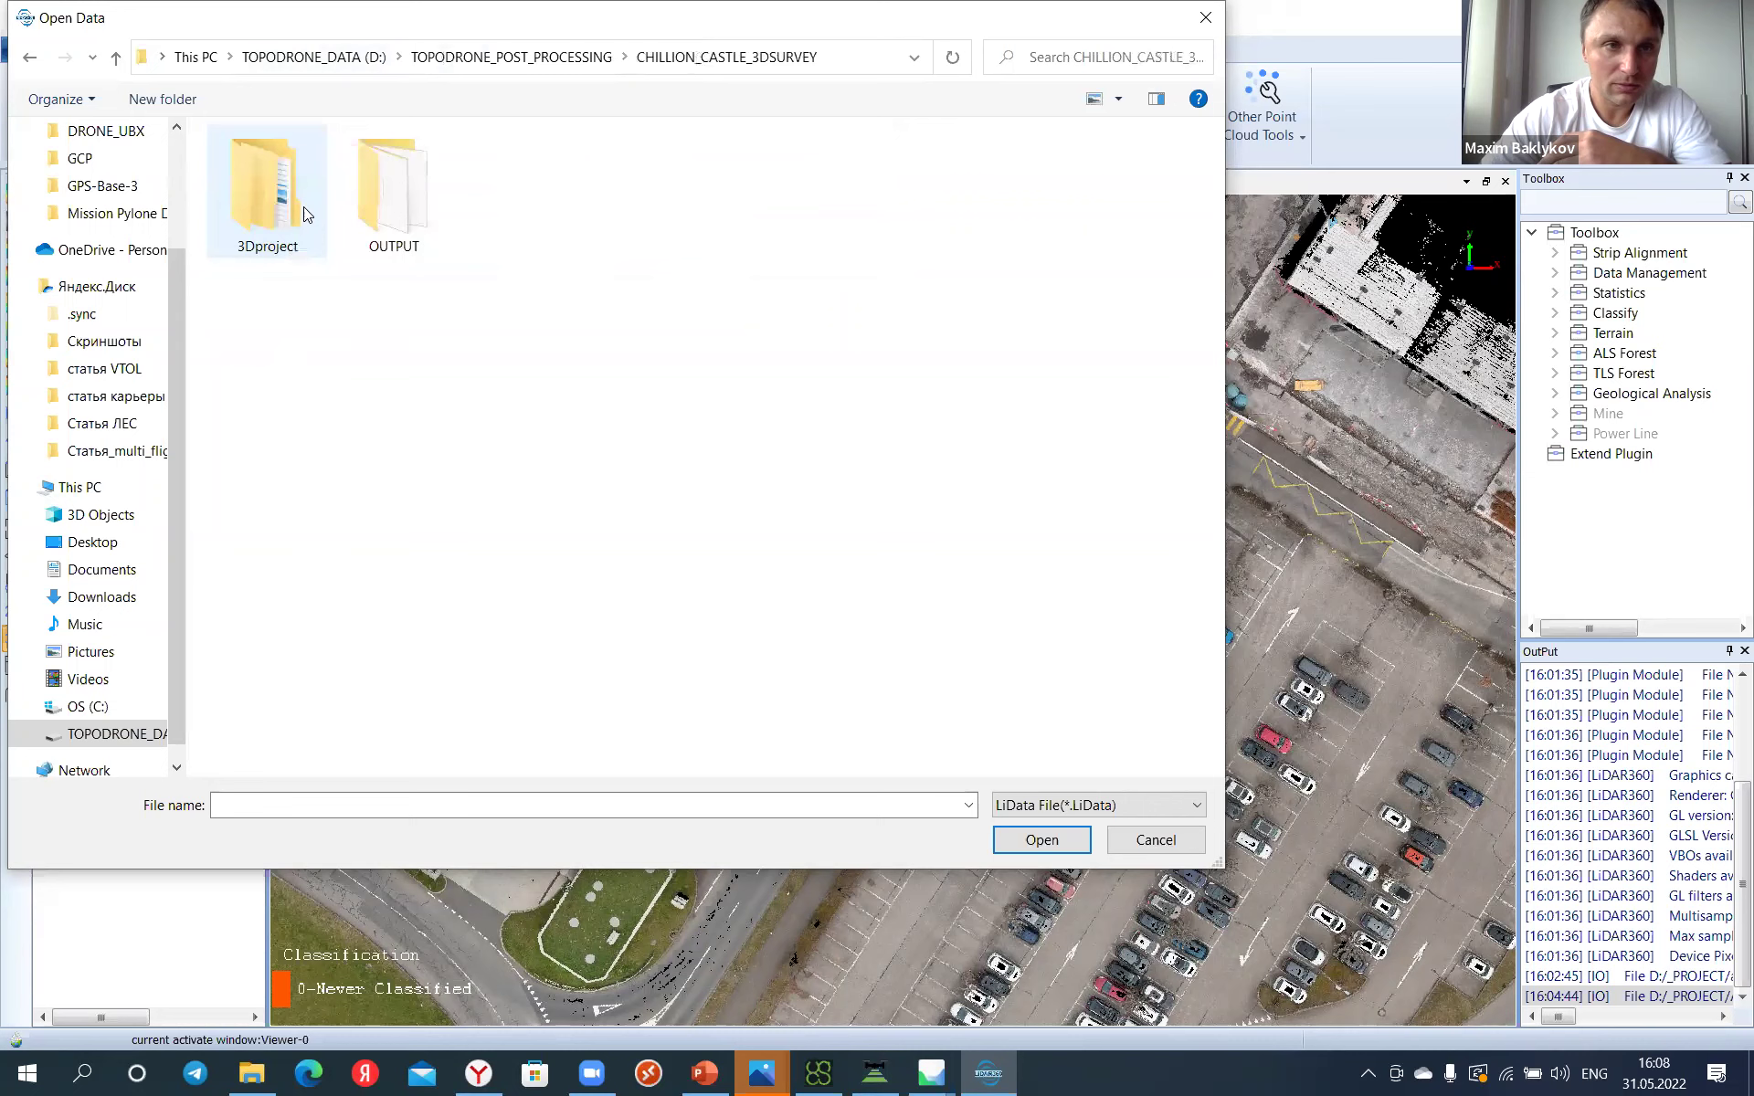
{"action": "double_click", "coordinate": [388, 196]}
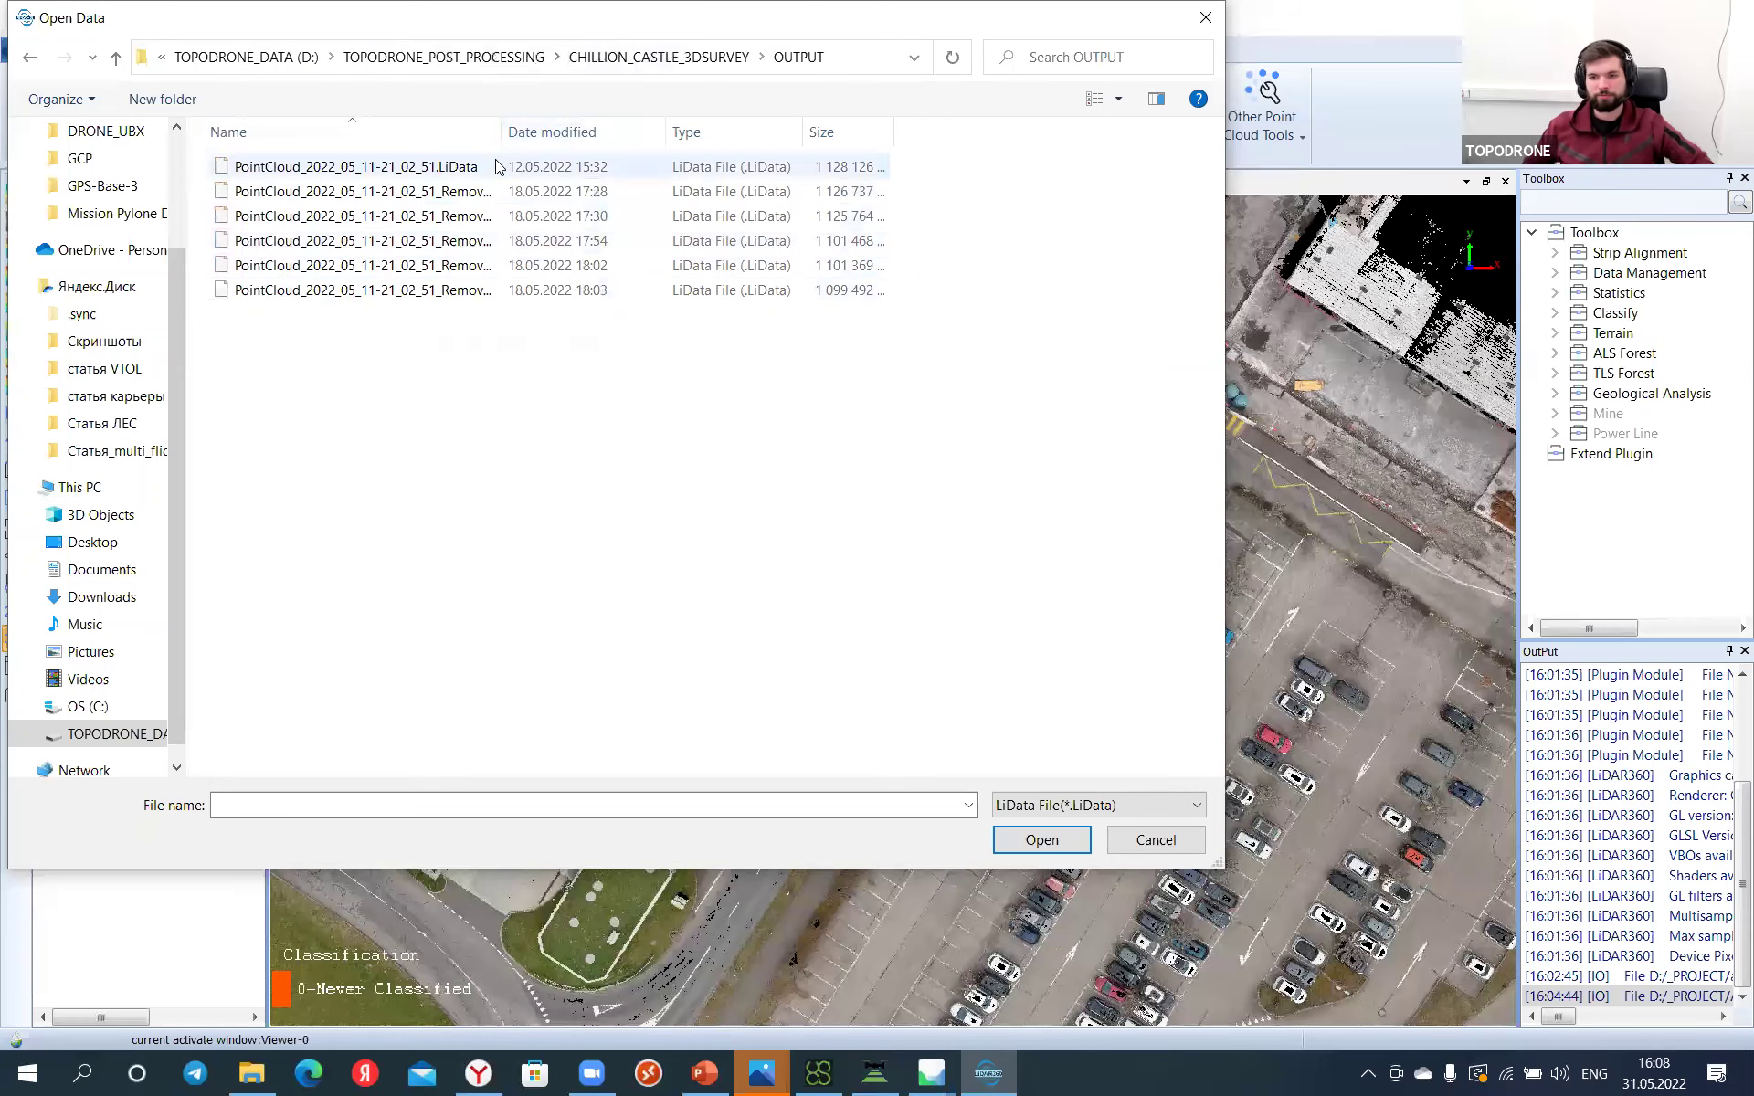
{"action": "left_click_drag", "start_coordinate": [501, 128], "coordinate": [517, 173]}
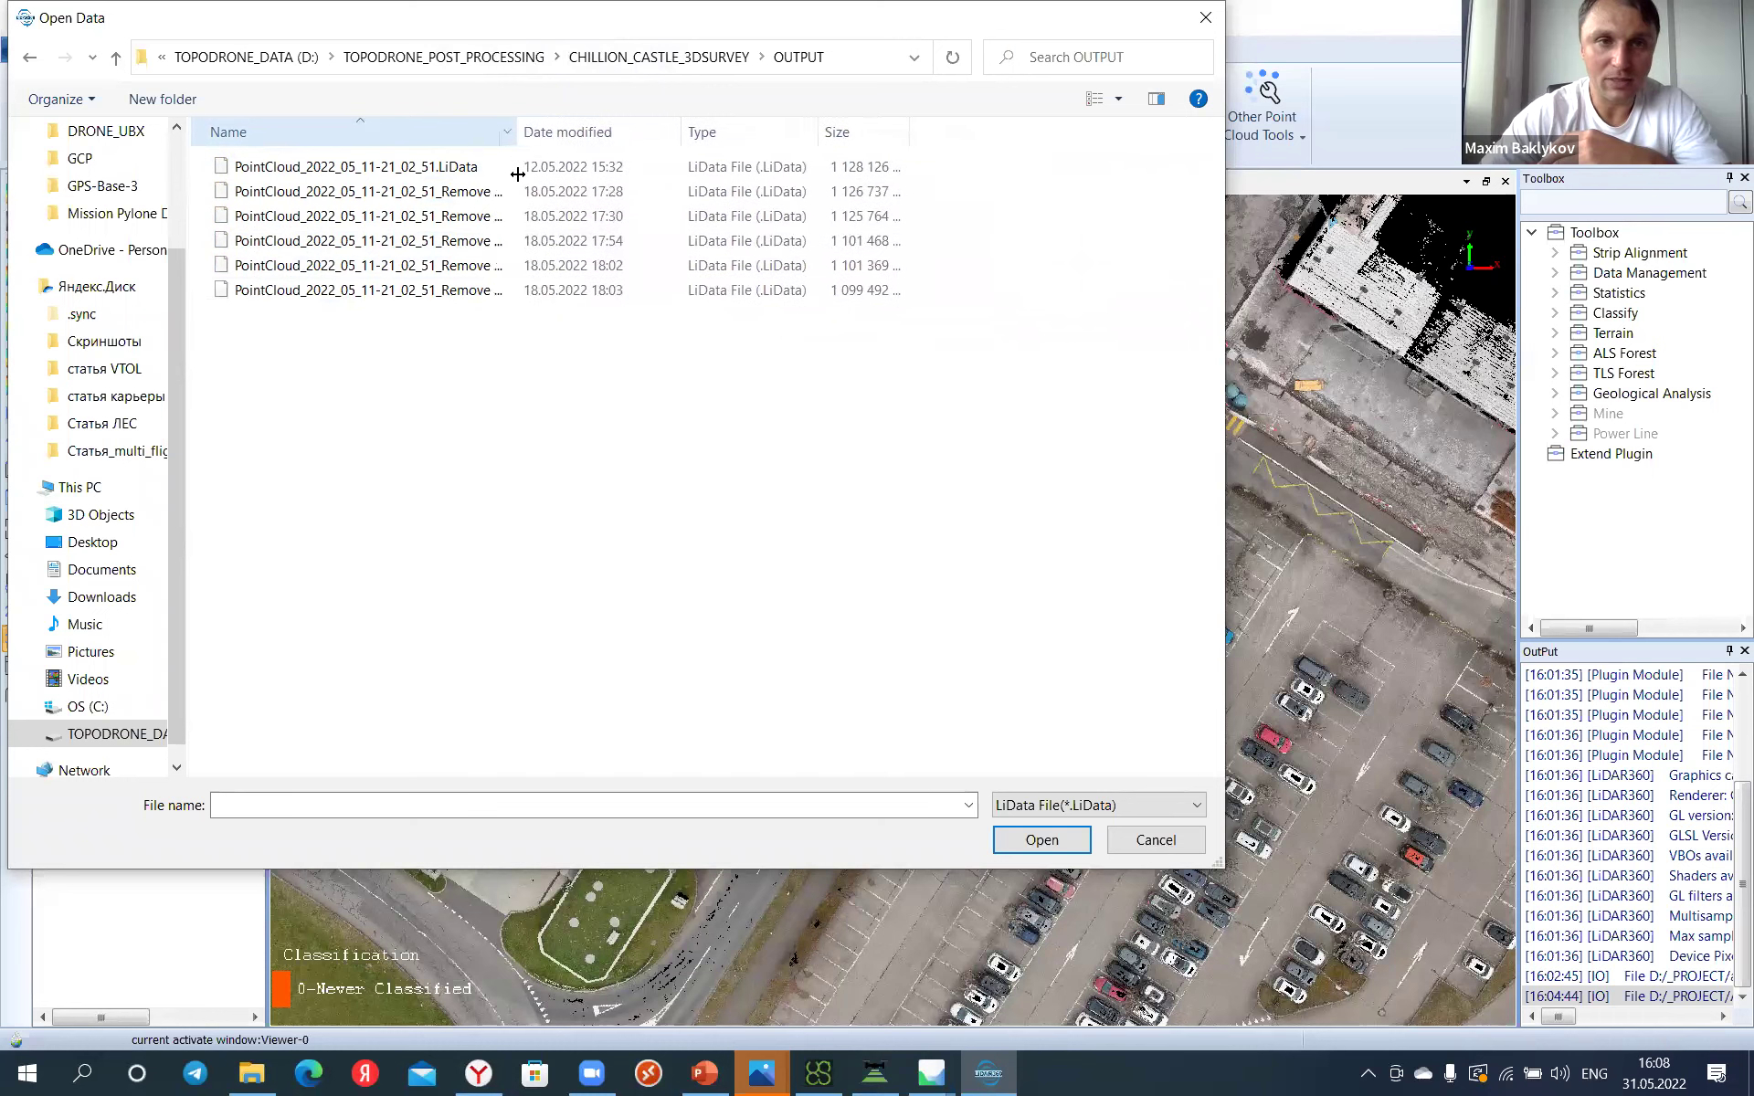
{"action": "left_click_drag", "start_coordinate": [522, 173], "coordinate": [529, 176]}
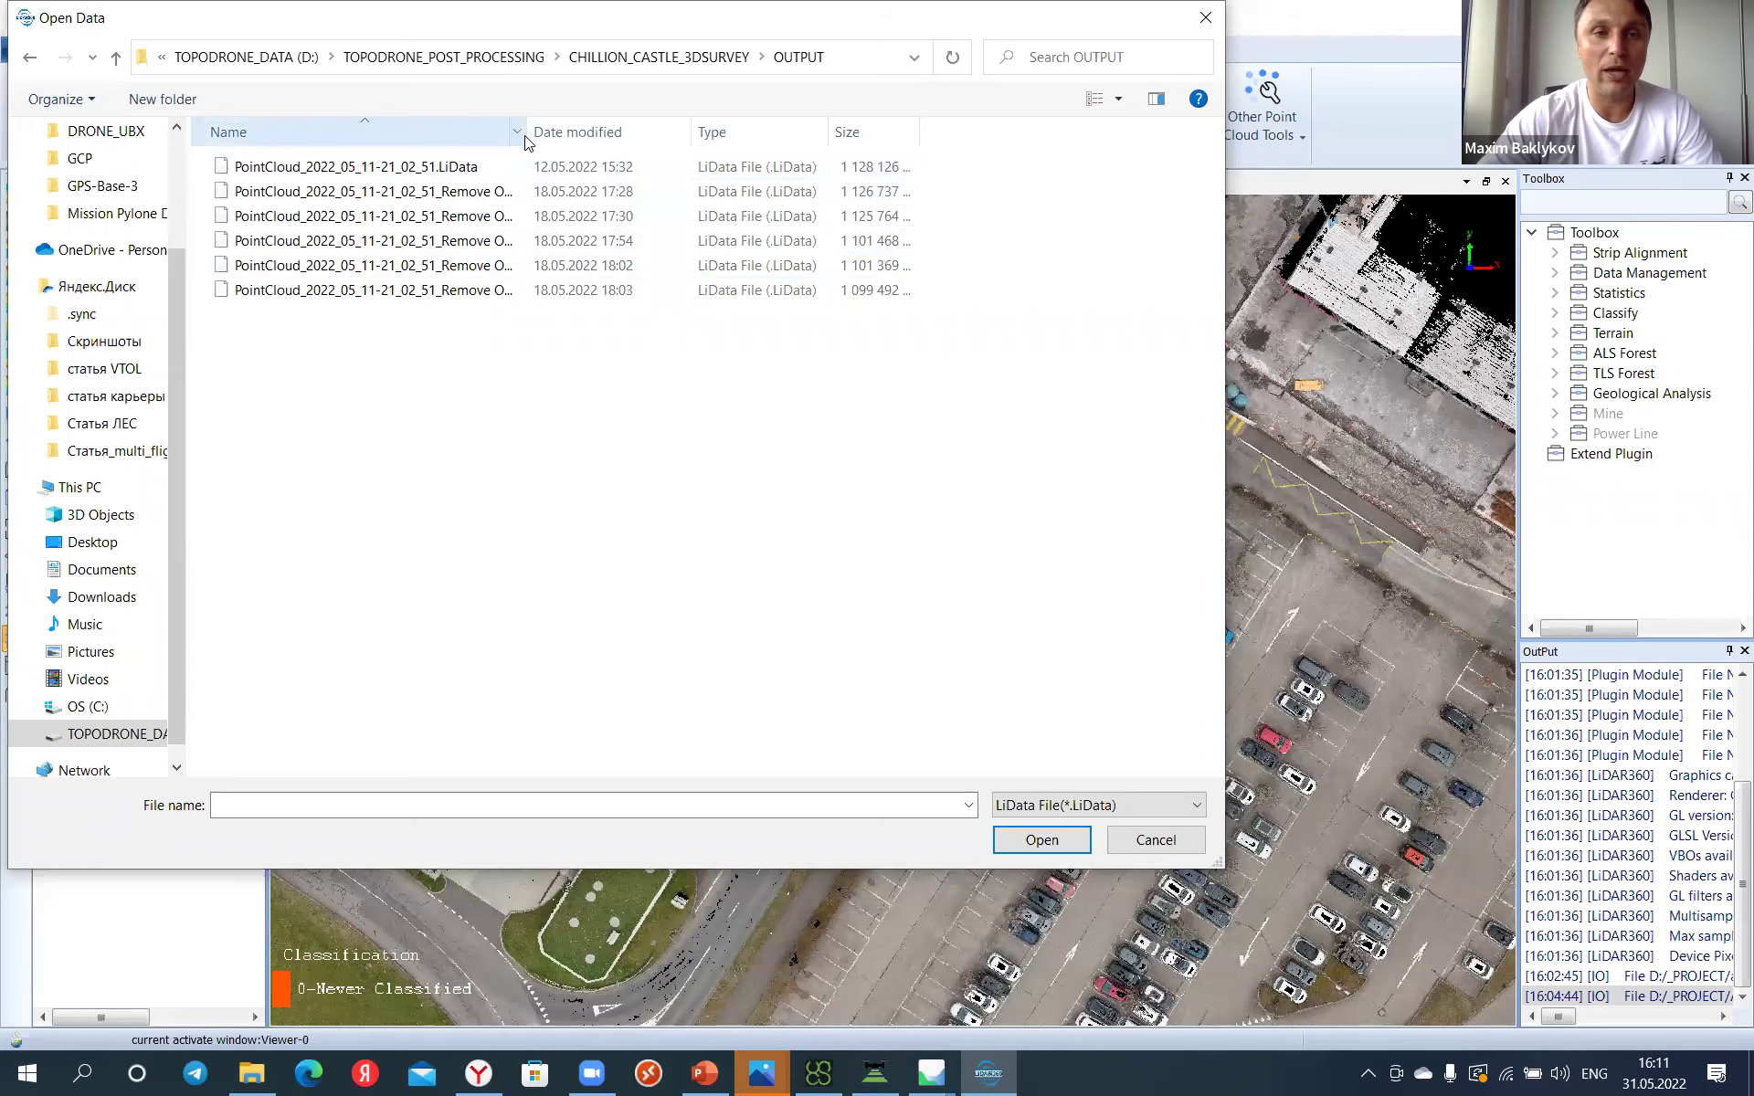
{"action": "left_click", "coordinate": [473, 289]}
{"action": "left_click", "coordinate": [1041, 840]}
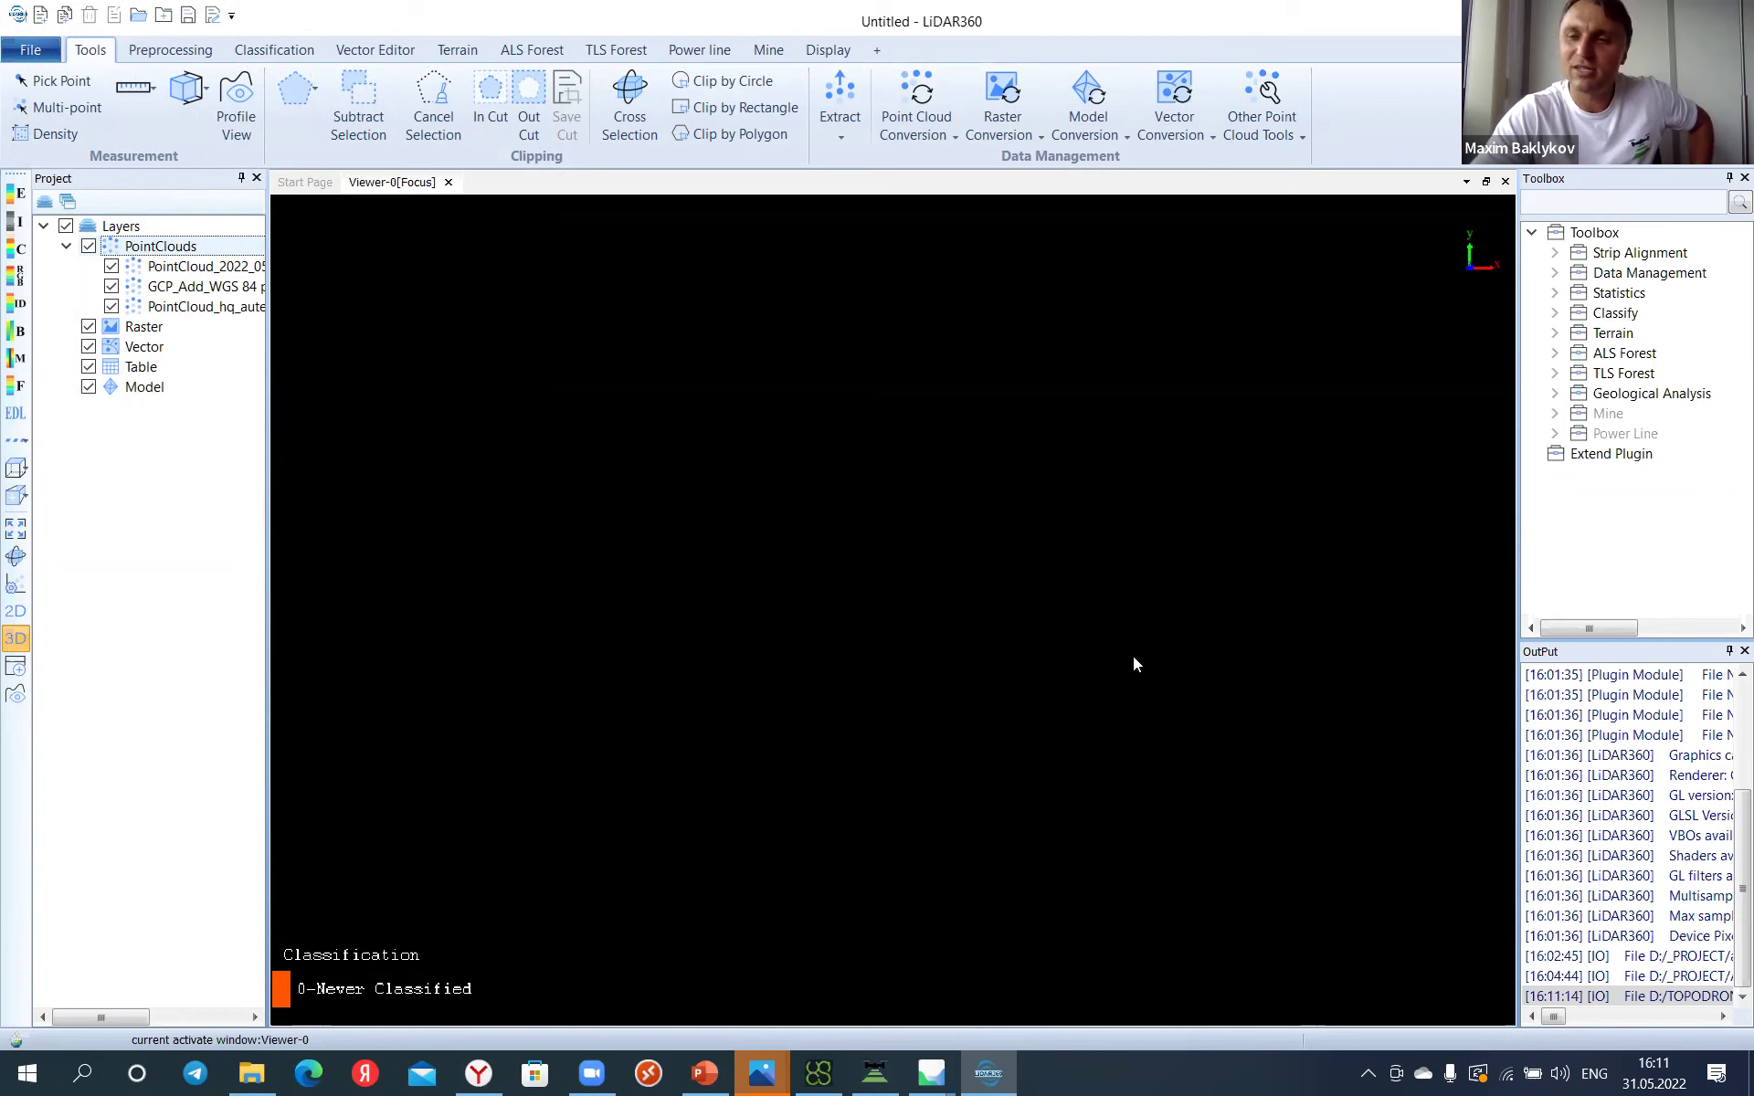
Step: Zoom to the imported castle point cloud layer and examine the castle from the lake side and the bridge side
{"action": "left_click", "coordinate": [187, 272]}
{"action": "right_click", "coordinate": [187, 275]}
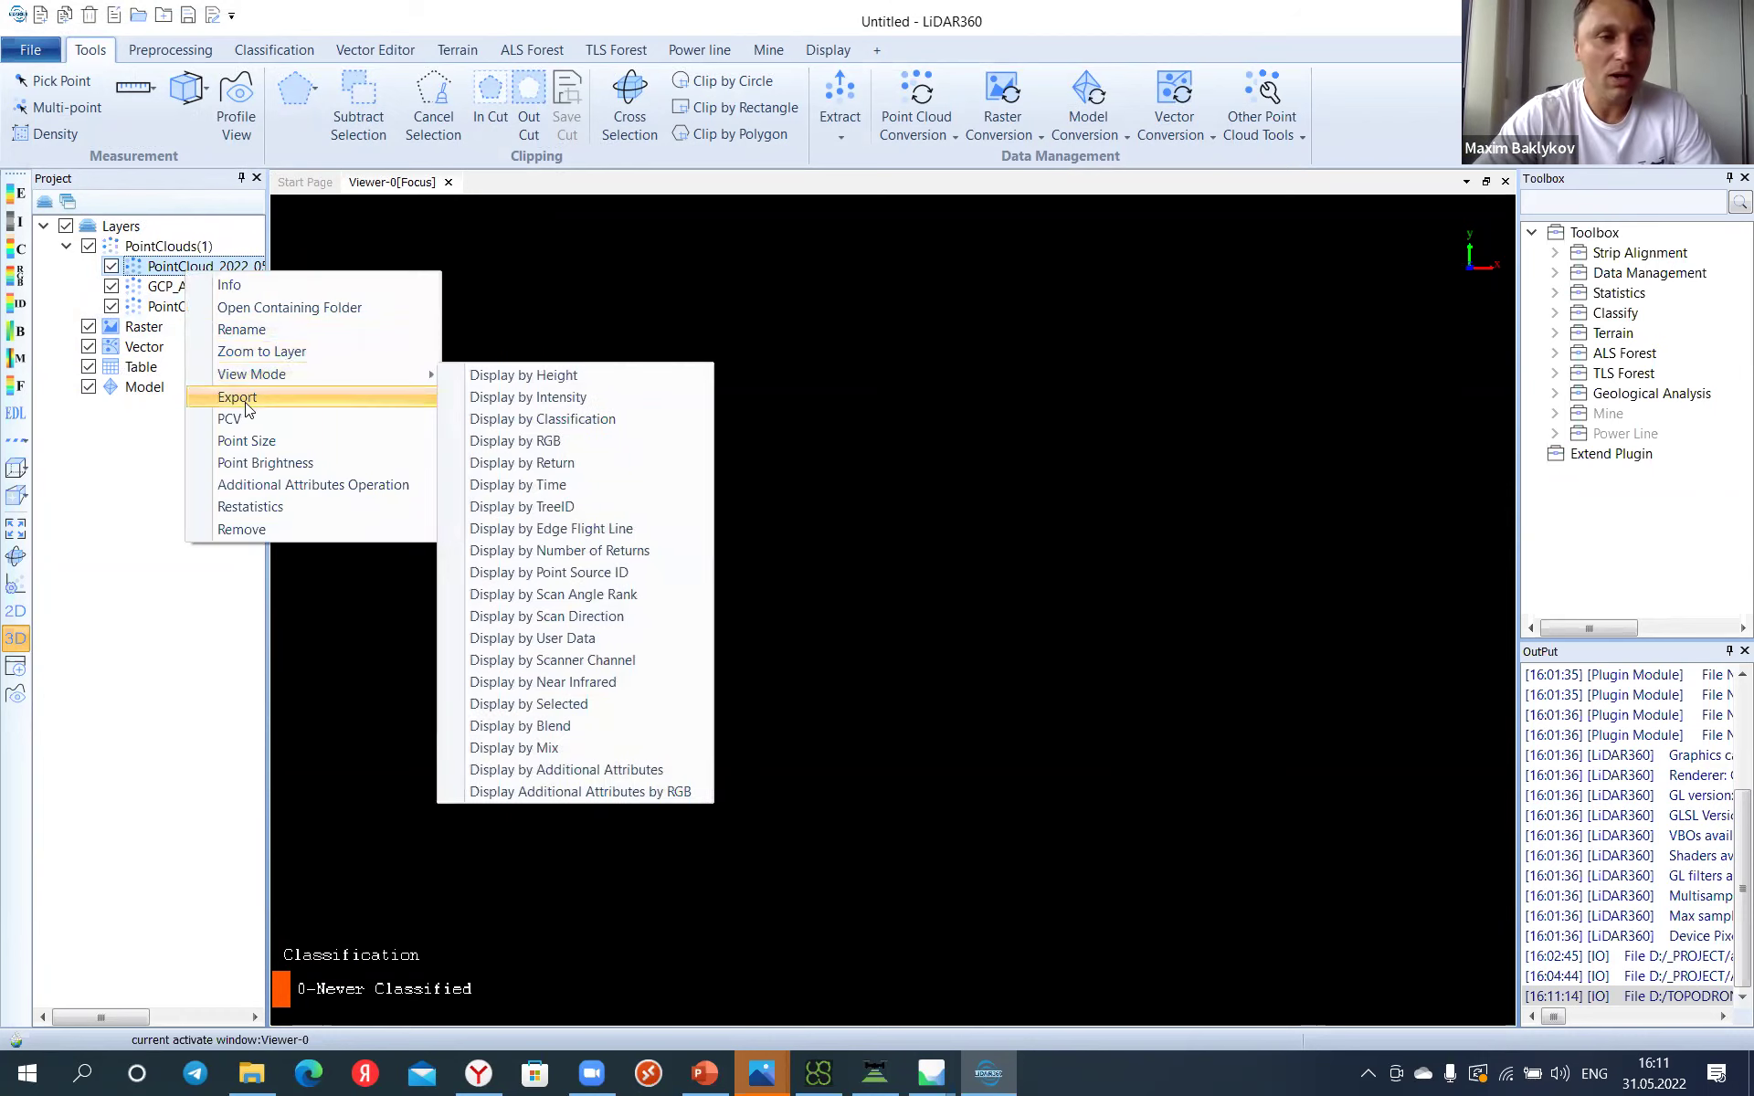
{"action": "mouse_move", "coordinate": [246, 381]}
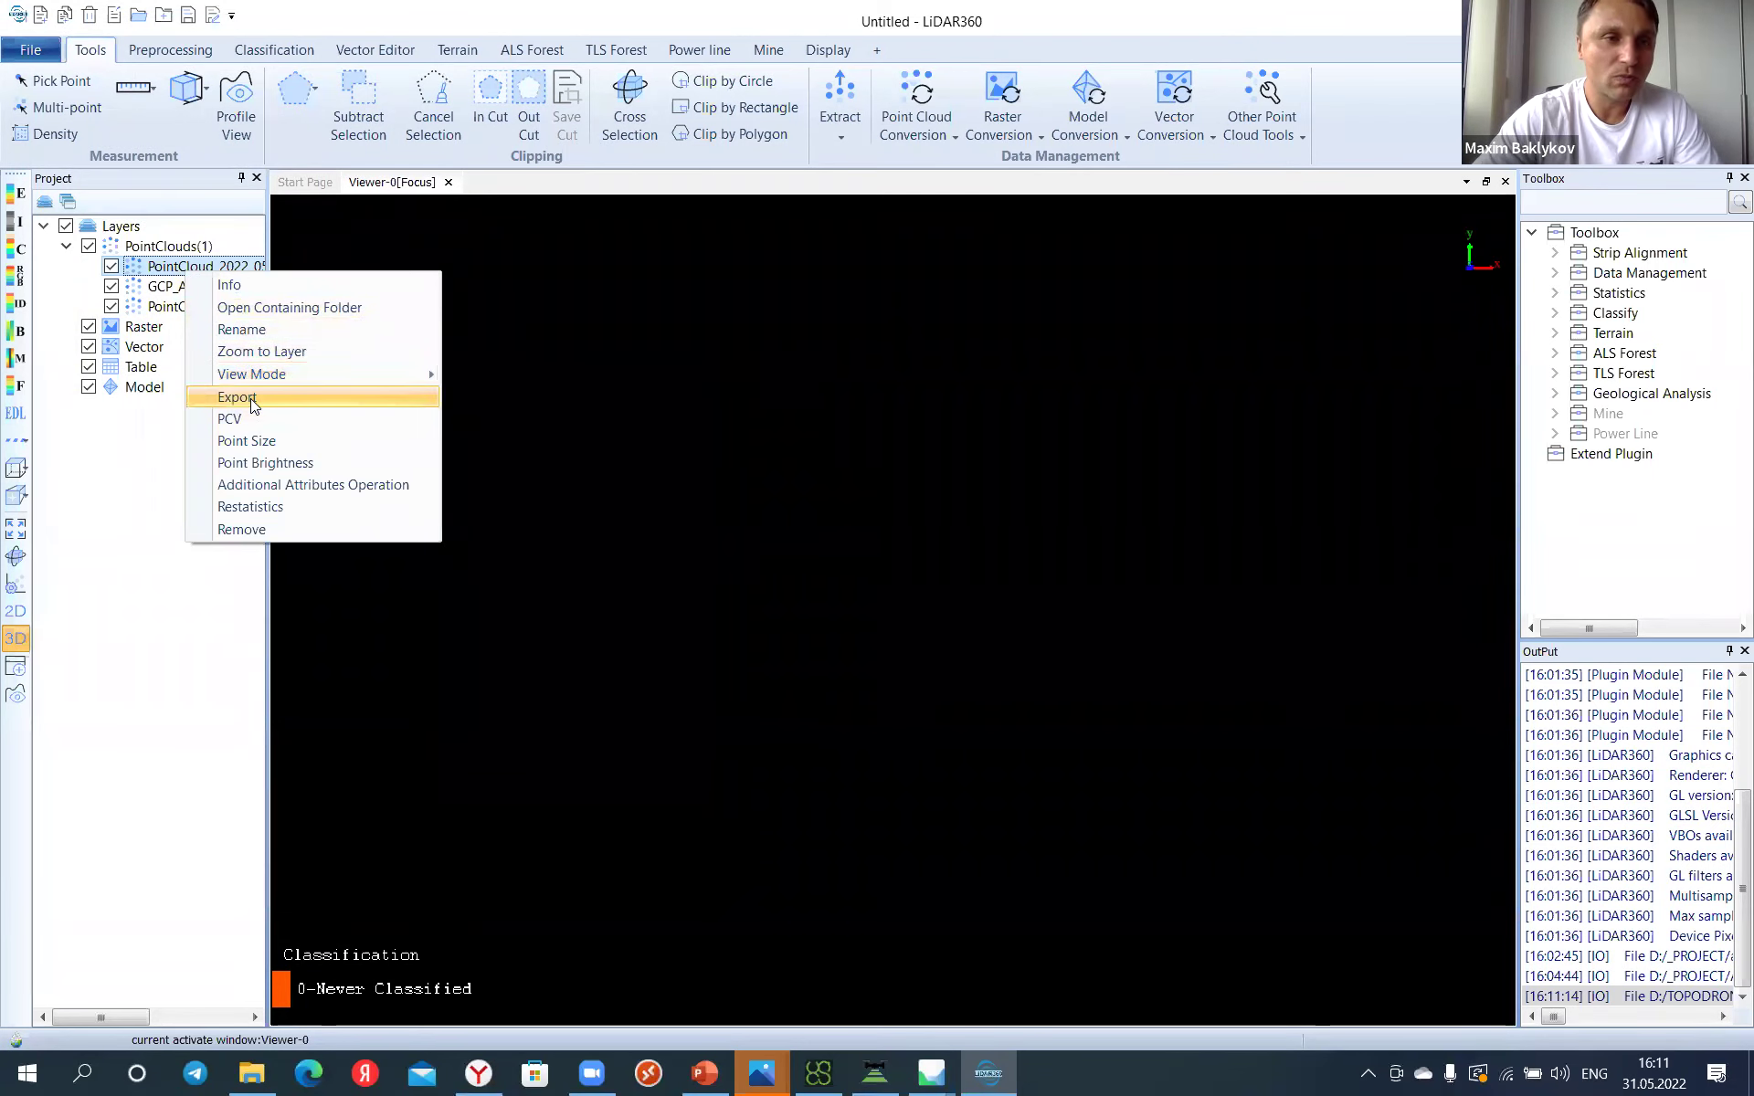
{"action": "left_click", "coordinate": [256, 352]}
{"action": "scroll", "coordinate": [811, 730], "scroll_direction": "up", "scroll_amount": 5}
{"action": "left_click_drag", "start_coordinate": [943, 557], "coordinate": [756, 758]}
{"action": "scroll", "coordinate": [764, 756], "scroll_direction": "up", "scroll_amount": 3}
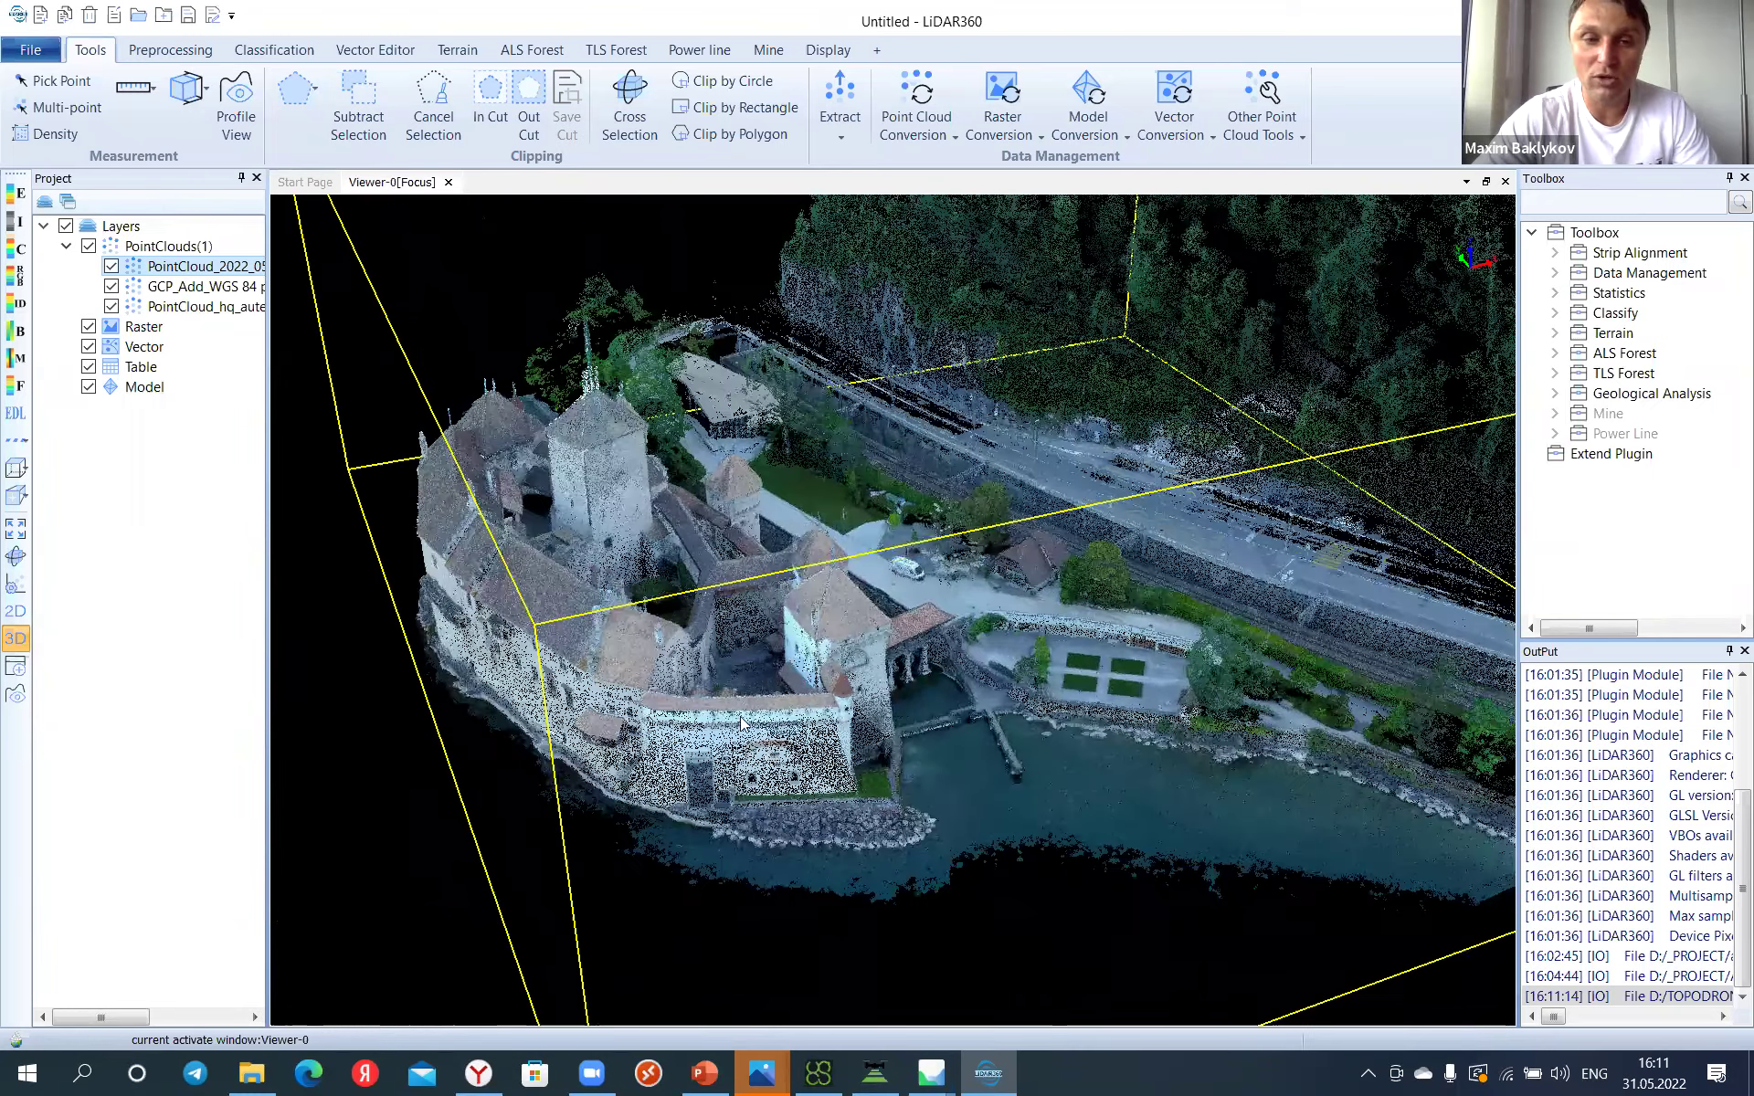
{"action": "scroll", "coordinate": [765, 754], "scroll_direction": "up", "scroll_amount": 4}
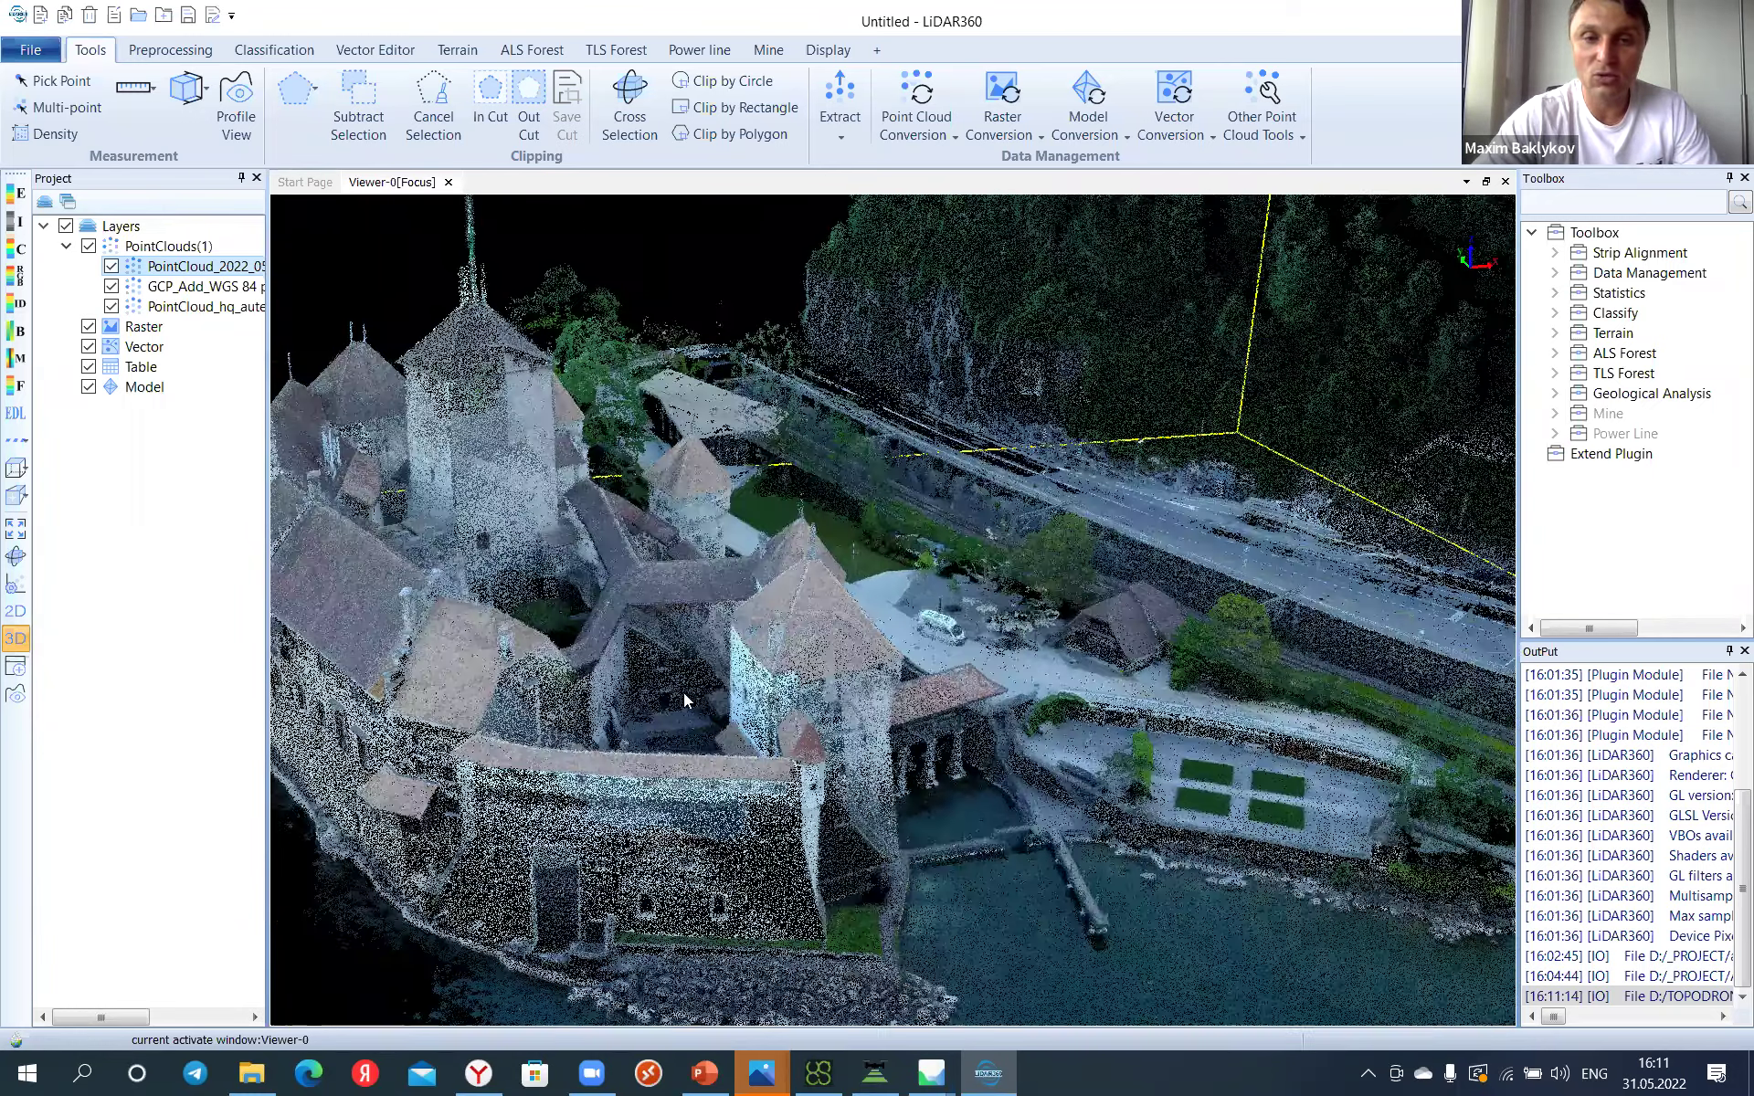
{"action": "left_click_drag", "start_coordinate": [683, 692], "coordinate": [855, 549]}
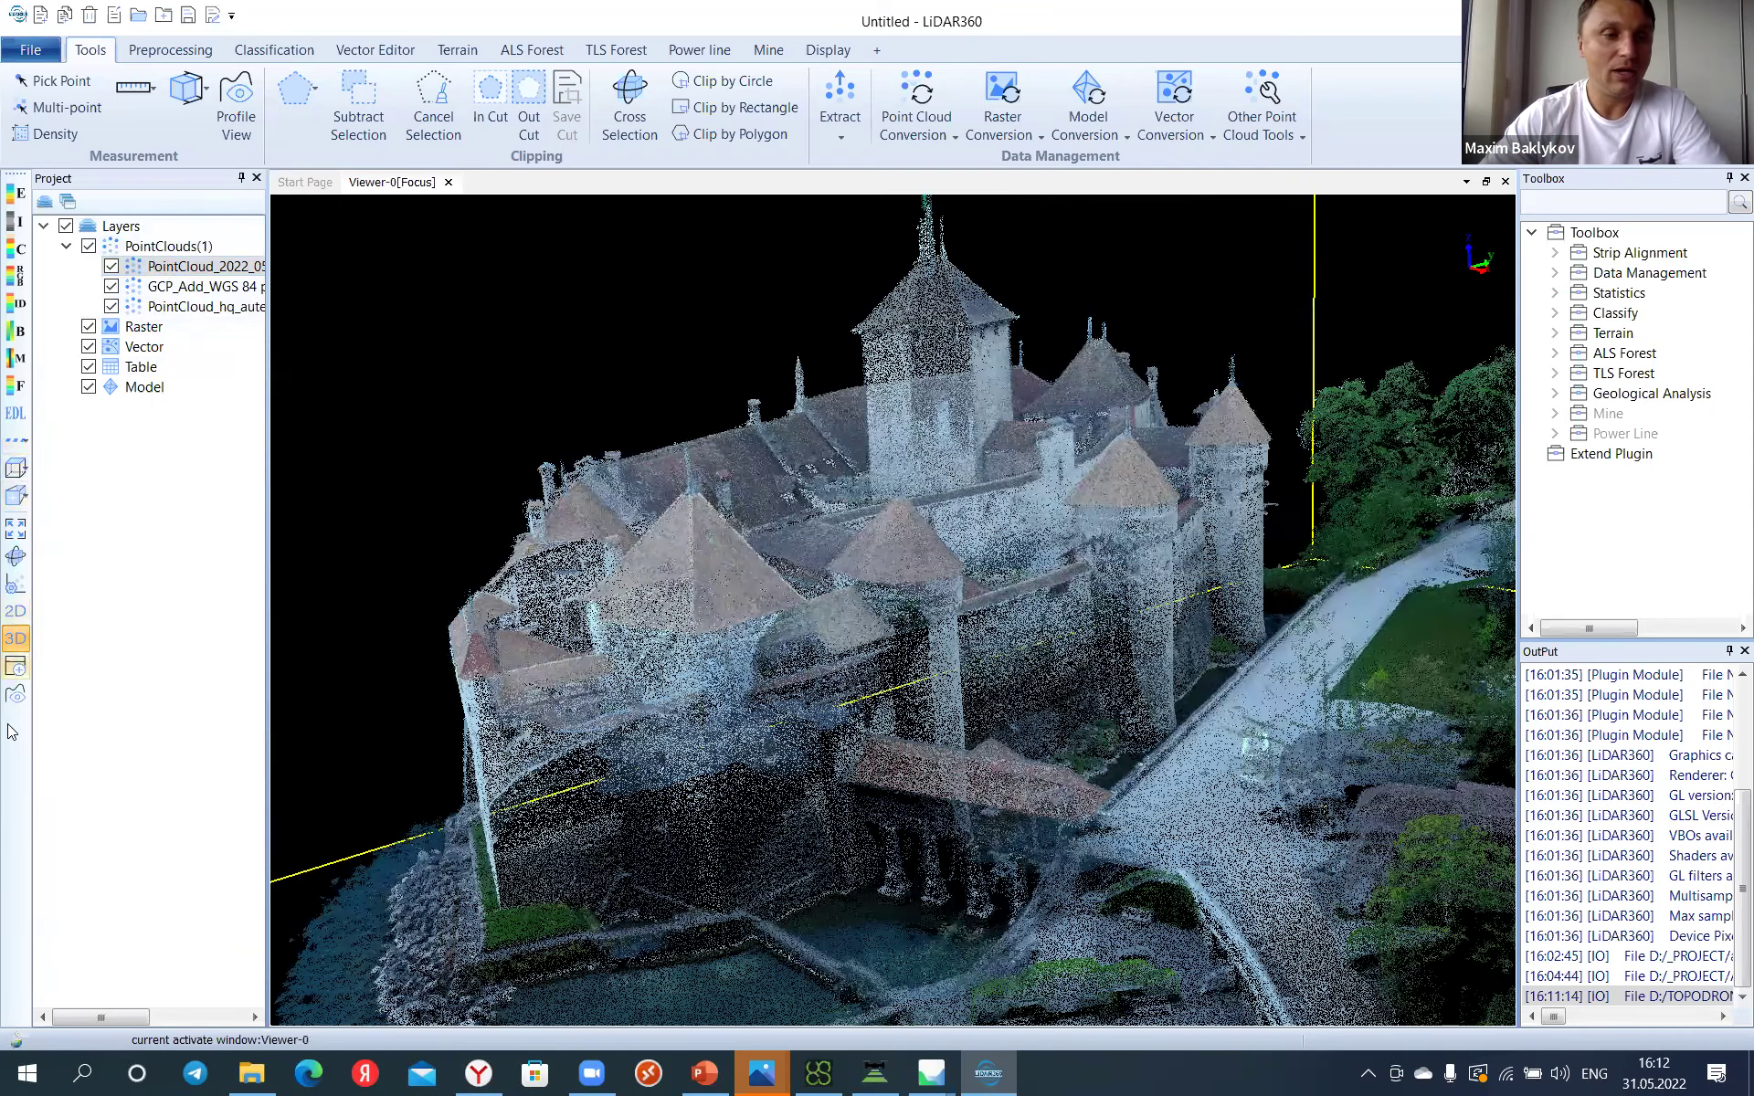
Step: Set the fixed point size to 5 and look at the castle's lakeside walls and roofs
{"action": "left_click", "coordinate": [15, 584]}
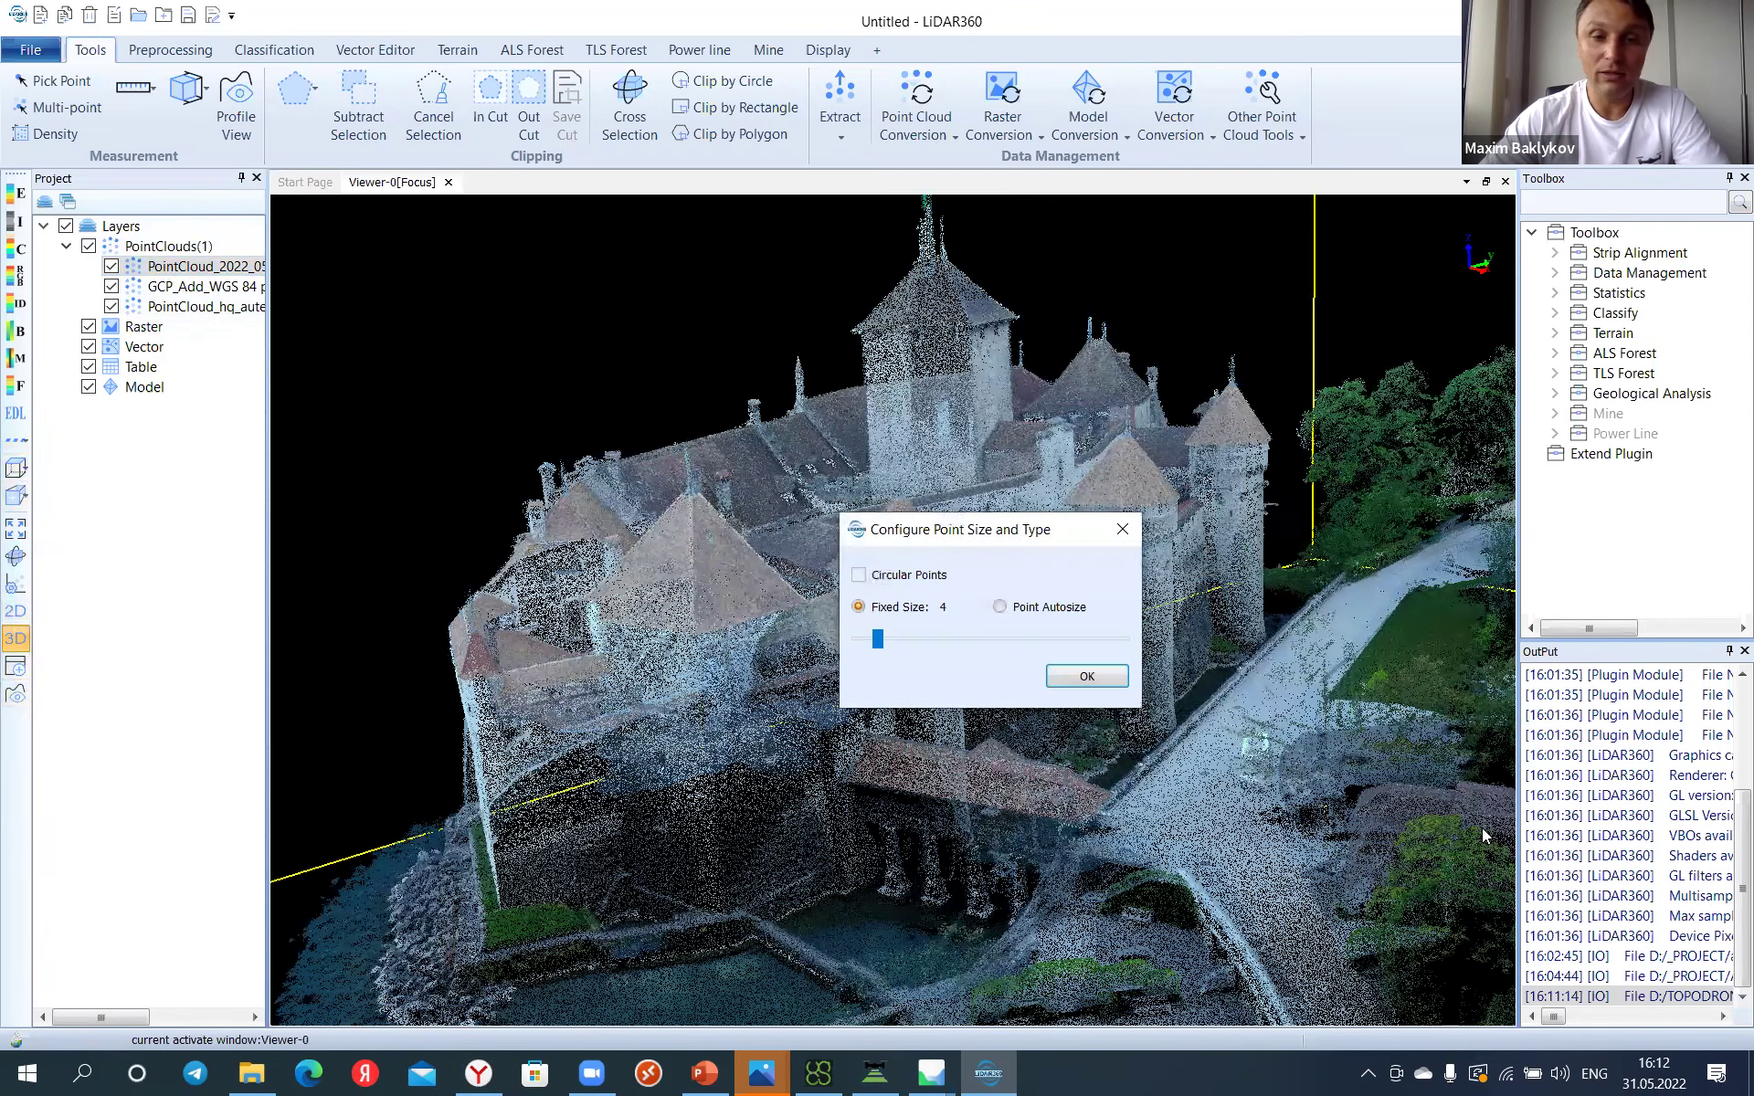
{"action": "left_click", "coordinate": [883, 642]}
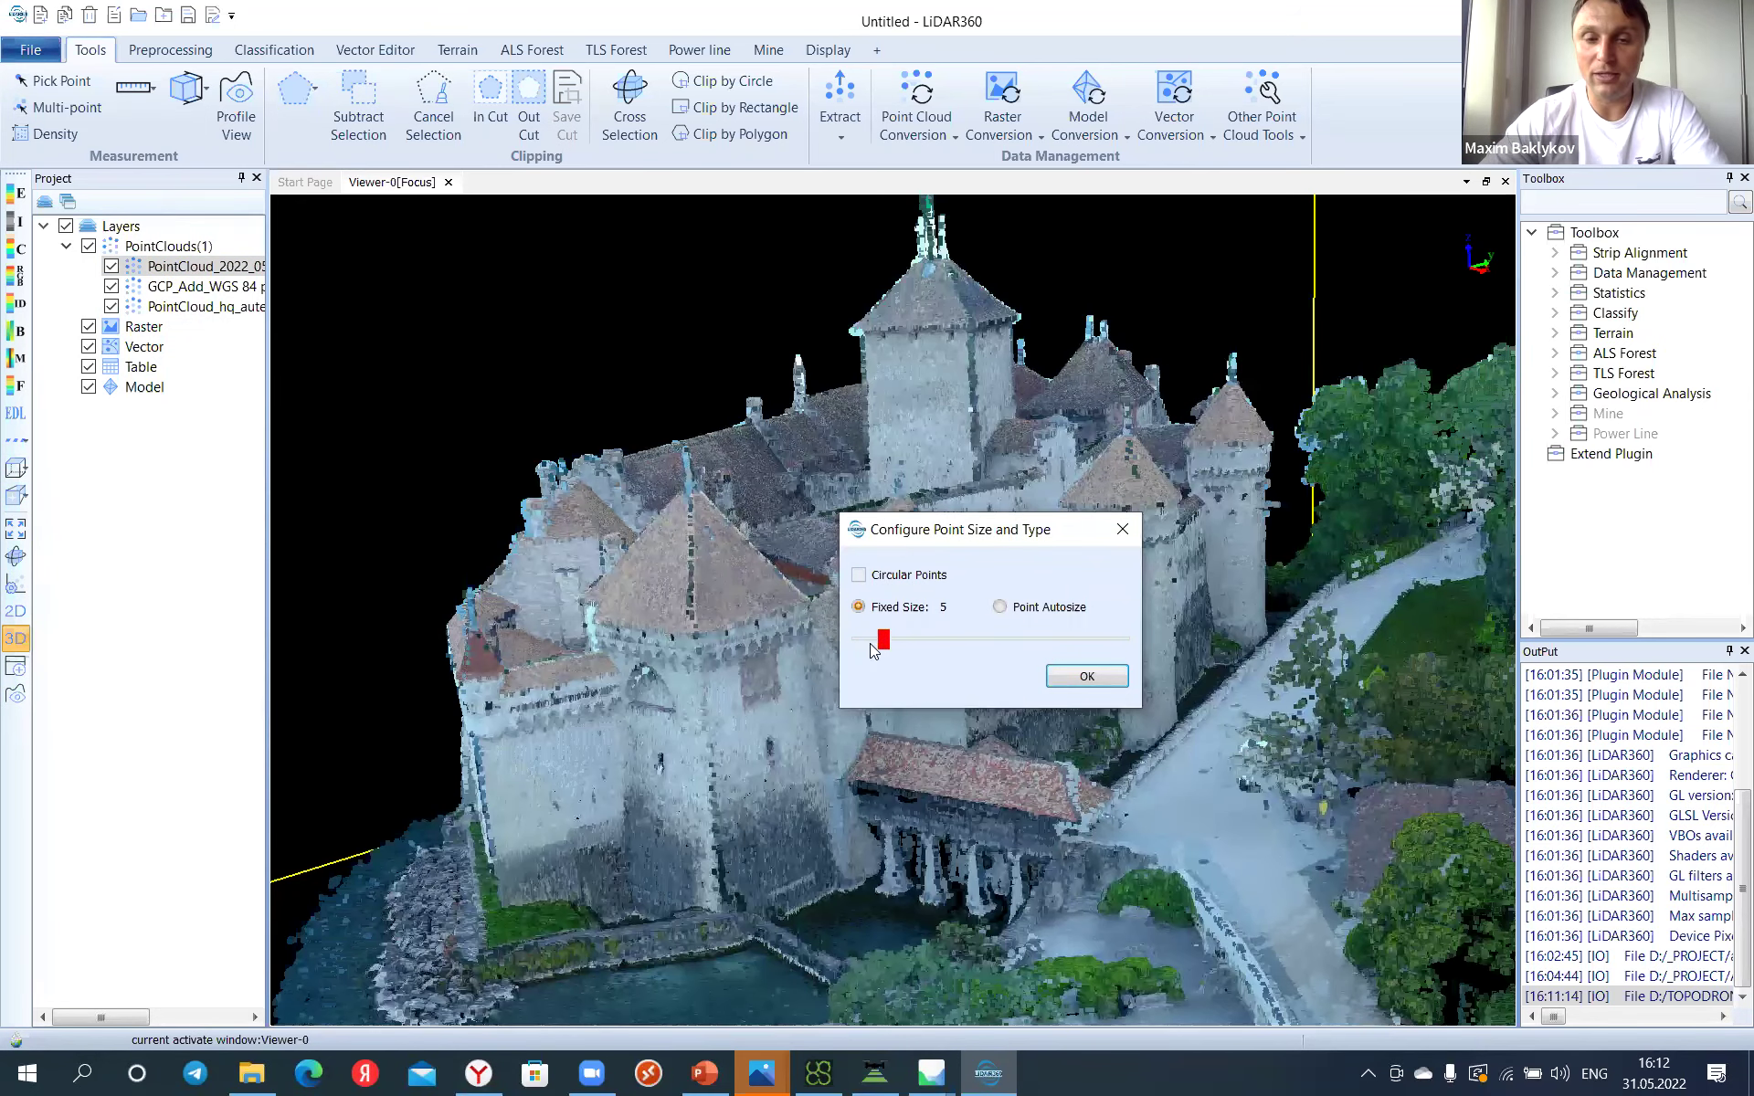
{"action": "left_click", "coordinate": [1086, 676]}
{"action": "mouse_move", "coordinate": [891, 701]}
{"action": "left_mouse_down"}
{"action": "mouse_move", "coordinate": [775, 509]}
{"action": "mouse_move", "coordinate": [639, 493]}
{"action": "mouse_move", "coordinate": [511, 439]}
{"action": "left_mouse_up"}
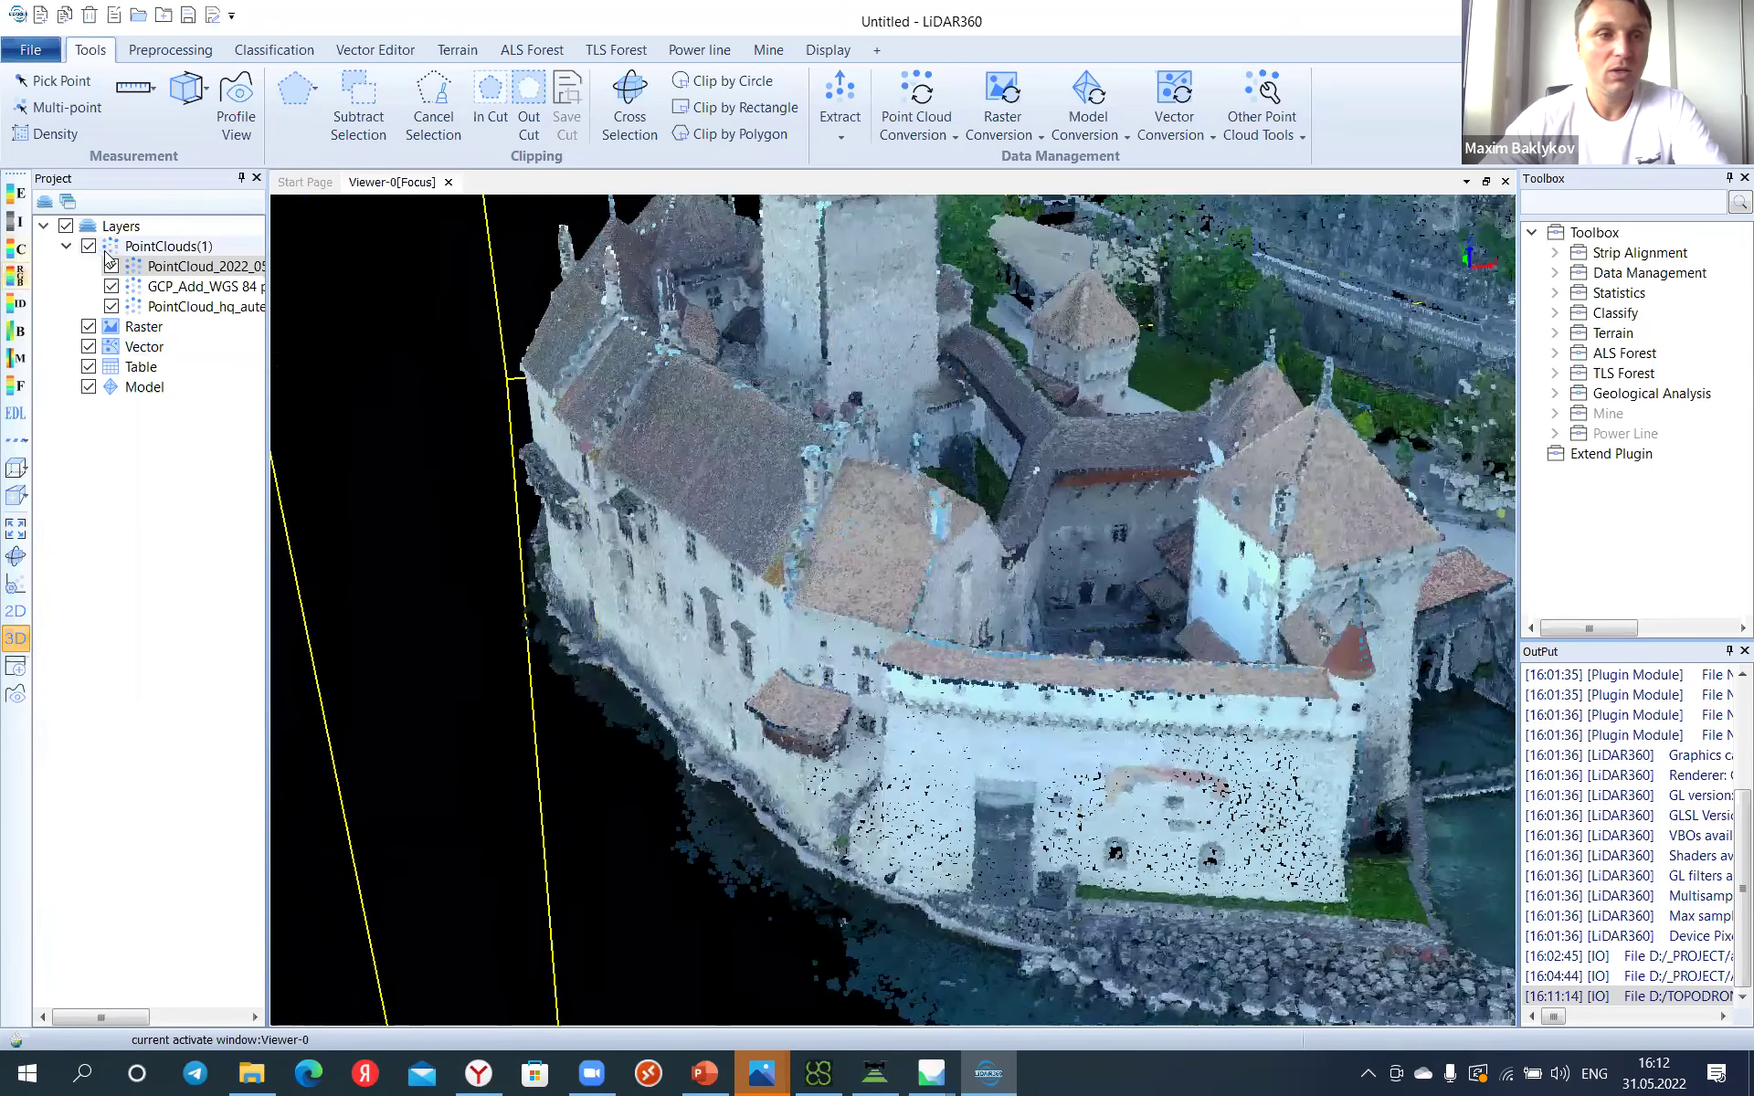
Step: Set the fixed point size to 2 and look over the castle, the garden, the railway and the road
{"action": "left_click", "coordinate": [15, 582]}
{"action": "left_click_drag", "start_coordinate": [861, 639], "coordinate": [866, 648]}
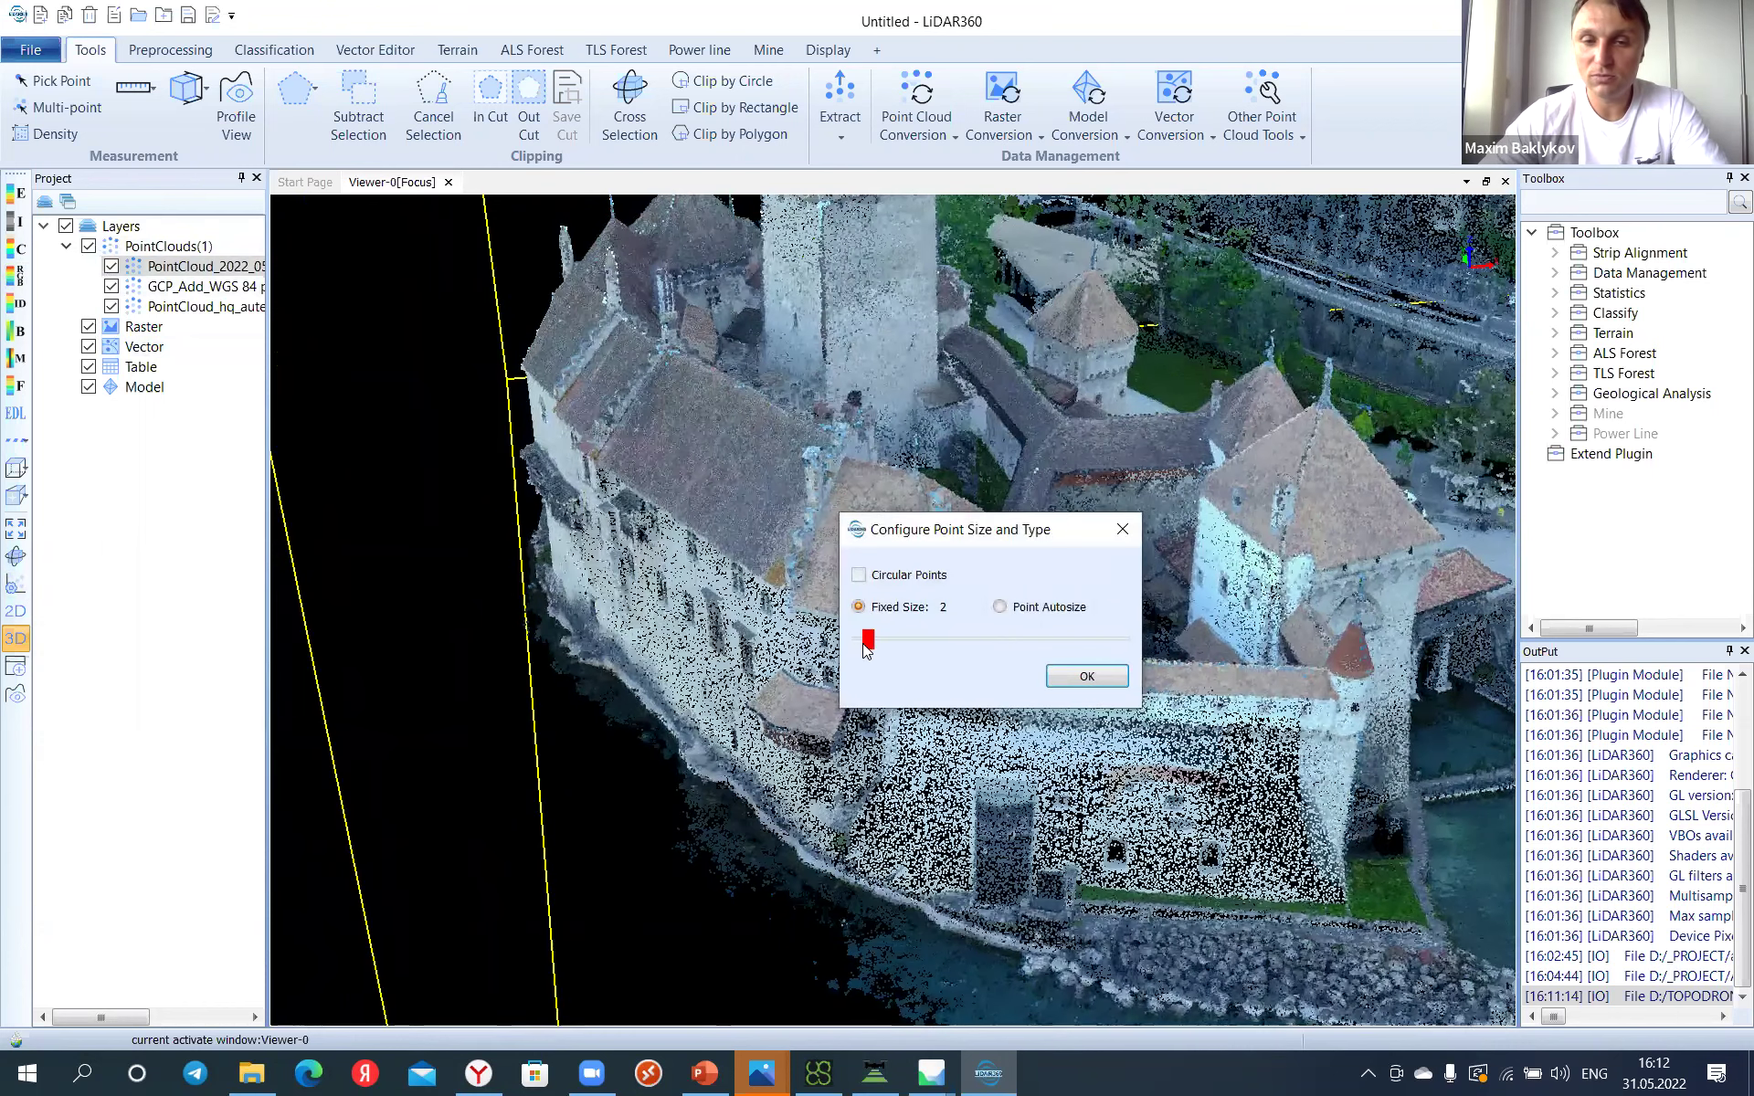
{"action": "left_click", "coordinate": [1086, 676]}
{"action": "left_click_drag", "start_coordinate": [884, 656], "coordinate": [1052, 683]}
{"action": "scroll", "coordinate": [1046, 656], "scroll_direction": "up", "scroll_amount": 5}
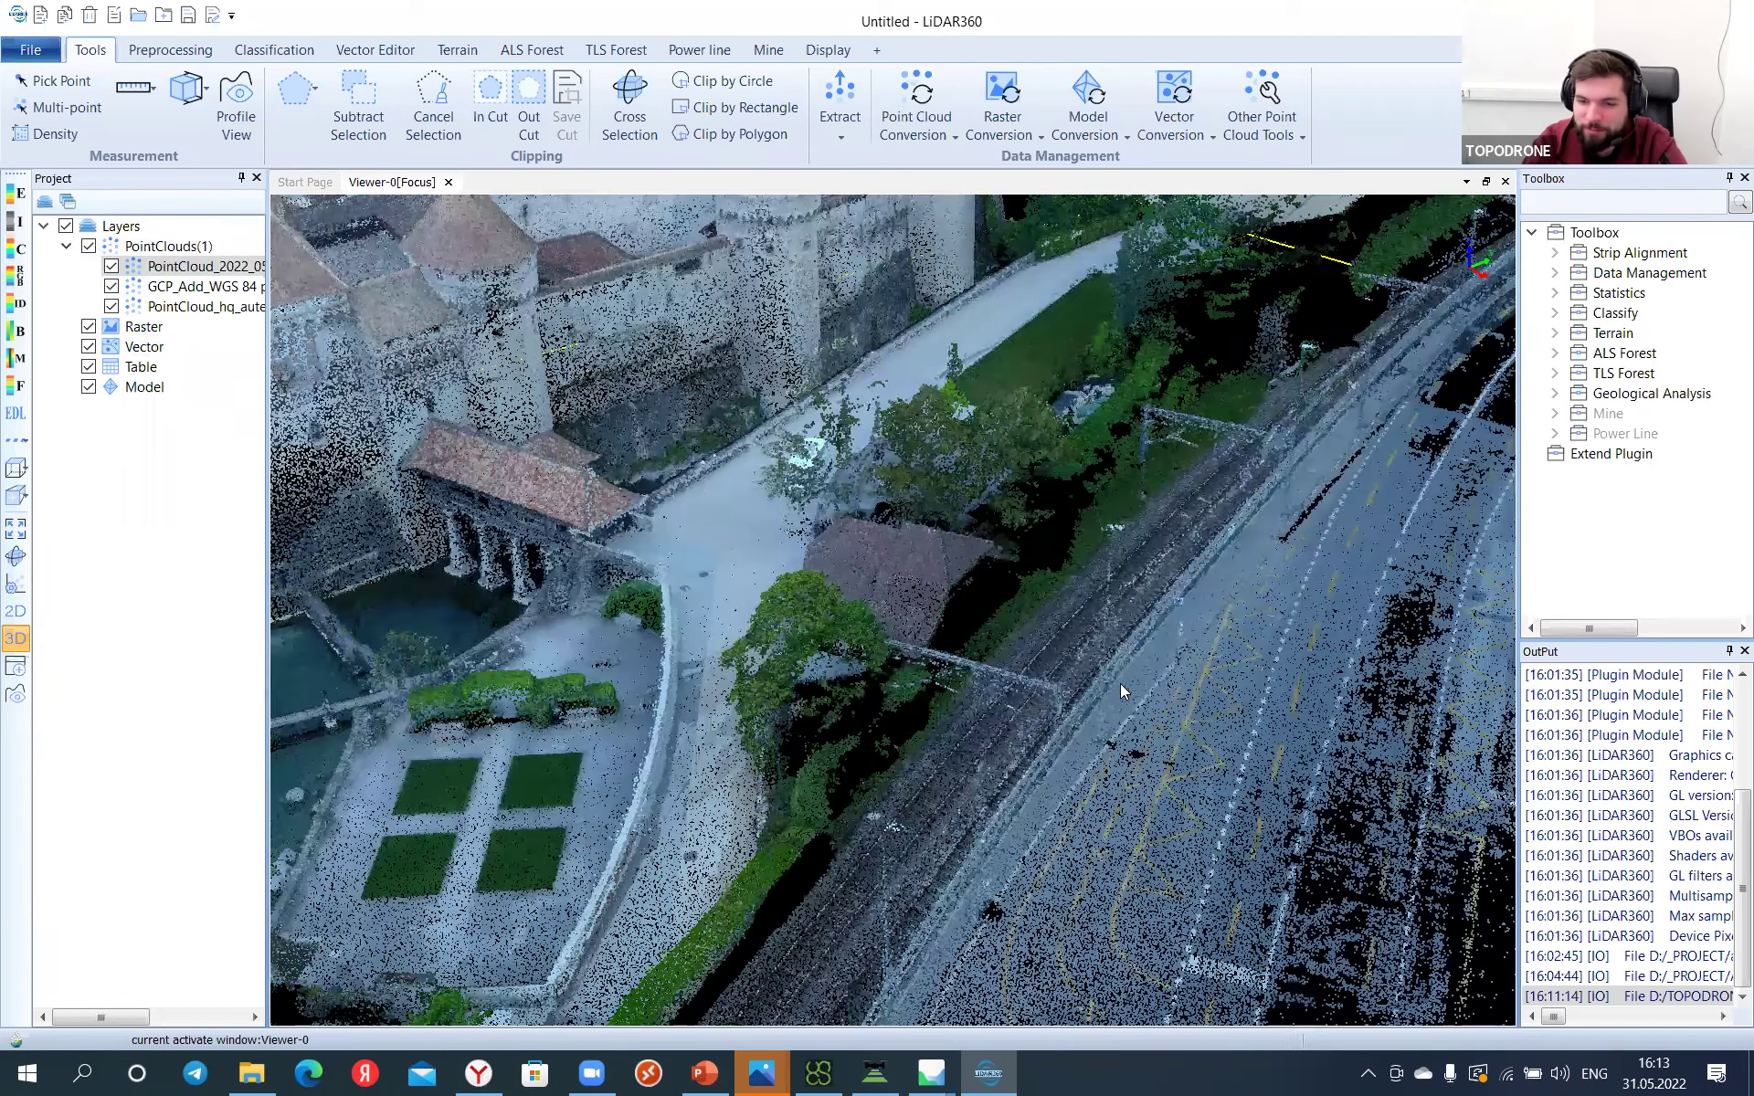
{"action": "scroll", "coordinate": [1120, 683], "scroll_direction": "down", "scroll_amount": 5}
{"action": "mouse_move", "coordinate": [913, 637]}
{"action": "left_mouse_down"}
{"action": "mouse_move", "coordinate": [800, 601]}
{"action": "mouse_move", "coordinate": [904, 671]}
{"action": "mouse_move", "coordinate": [926, 631]}
{"action": "mouse_move", "coordinate": [908, 619]}
{"action": "mouse_move", "coordinate": [937, 668]}
{"action": "left_mouse_up"}
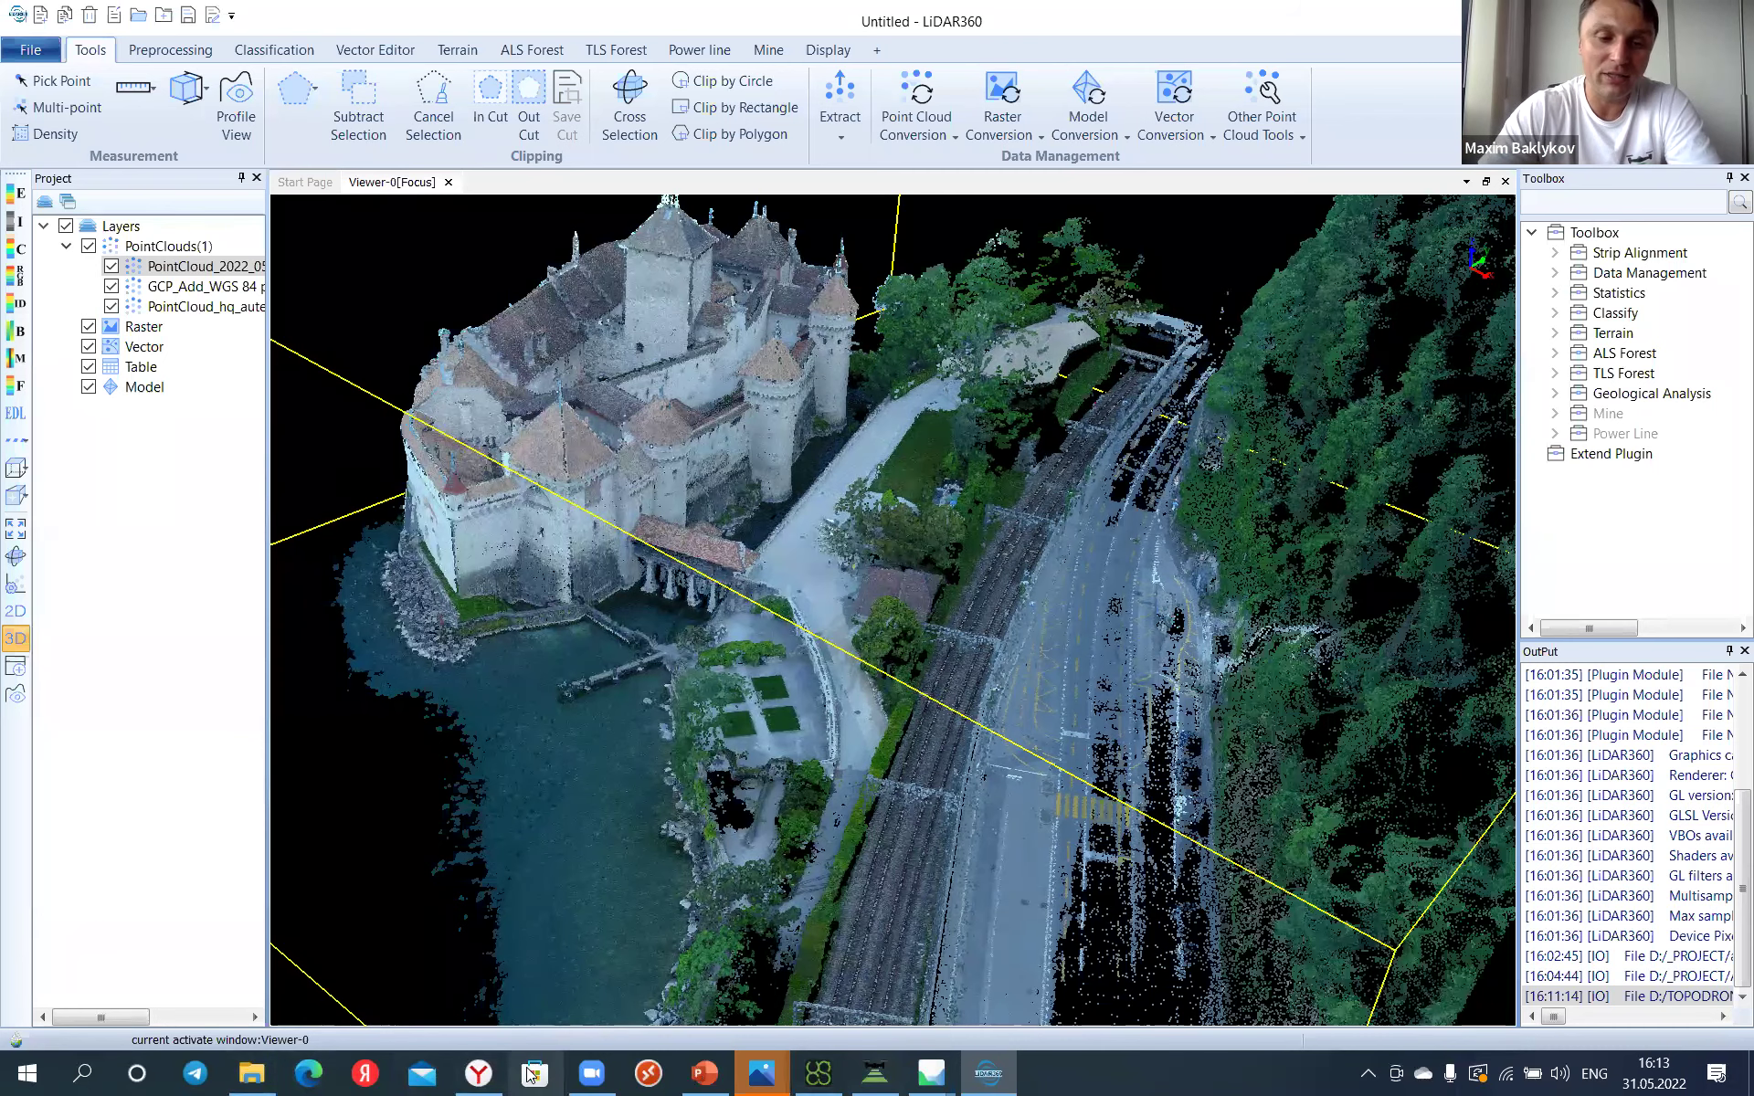
Step: Switch to the rolling shutter correction article in the browser and review its shutter illustrations, control point error tables and sensor displacement scheme
{"action": "left_click", "coordinate": [482, 1074]}
{"action": "scroll", "coordinate": [996, 621], "scroll_direction": "up", "scroll_amount": 6}
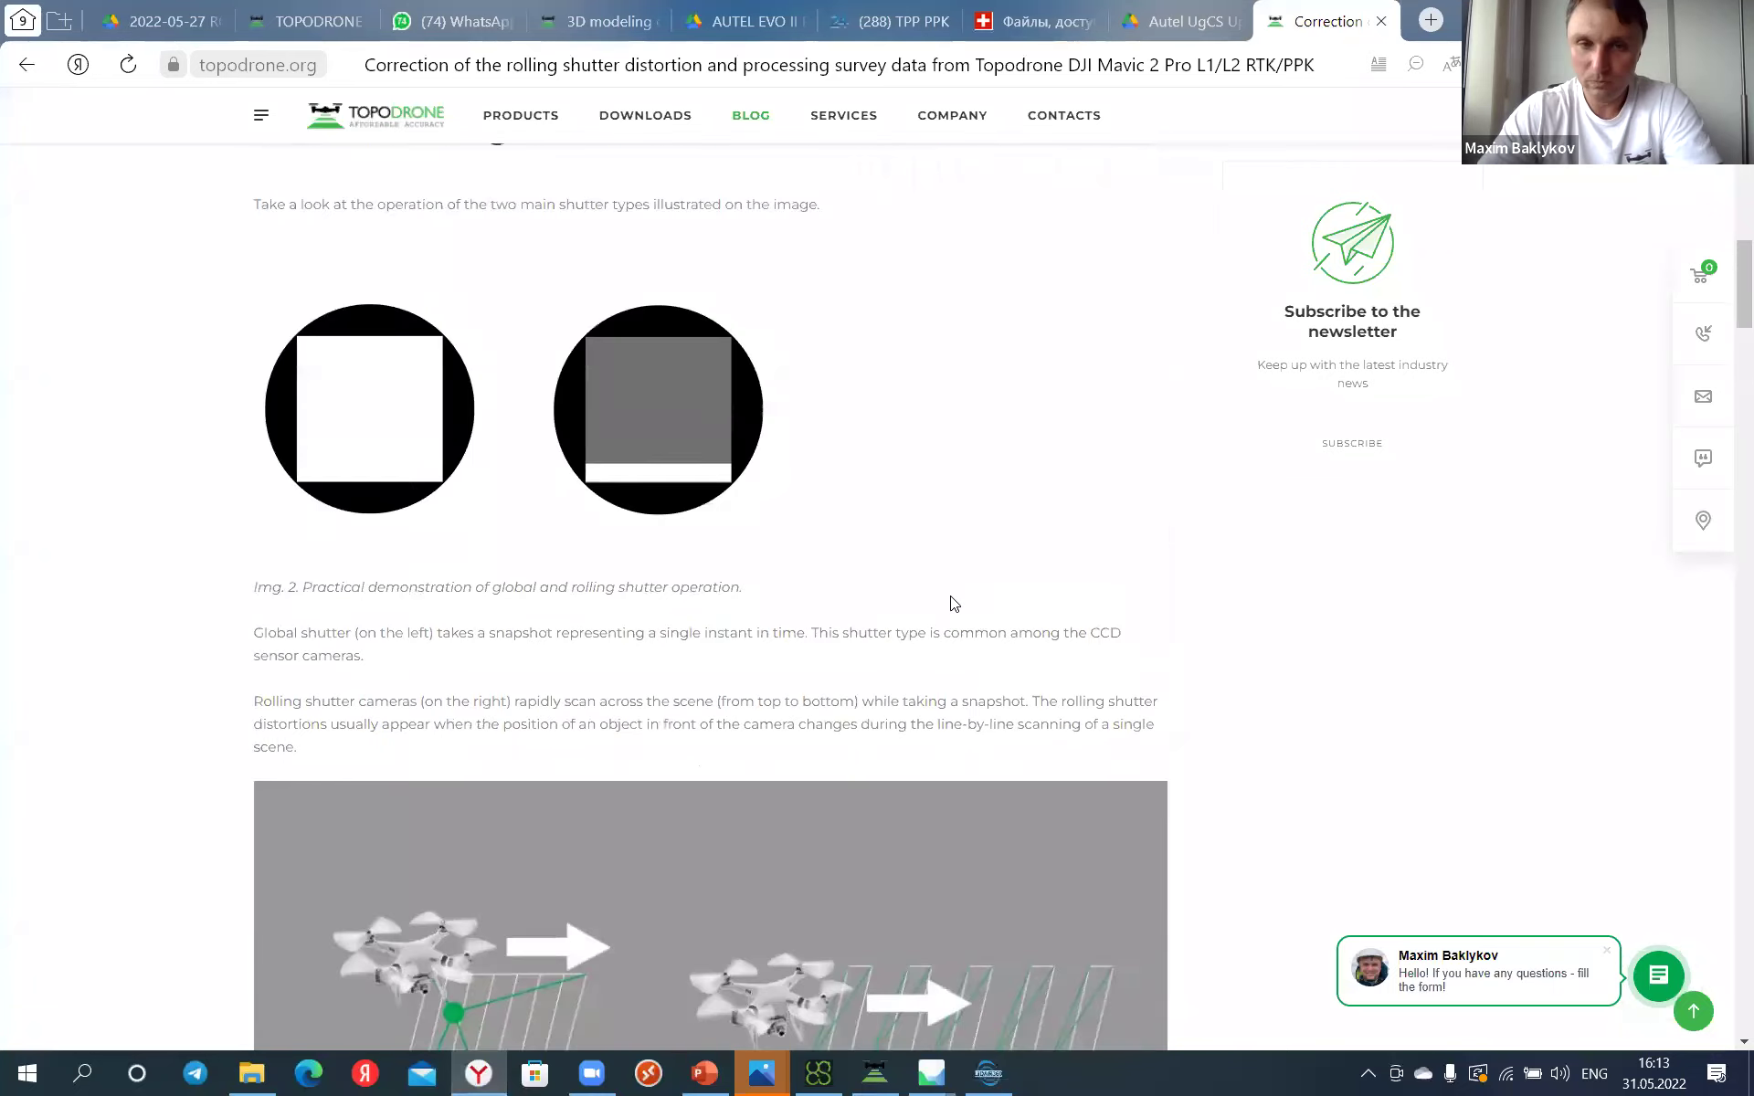
{"action": "scroll", "coordinate": [950, 607], "scroll_direction": "down", "scroll_amount": 12}
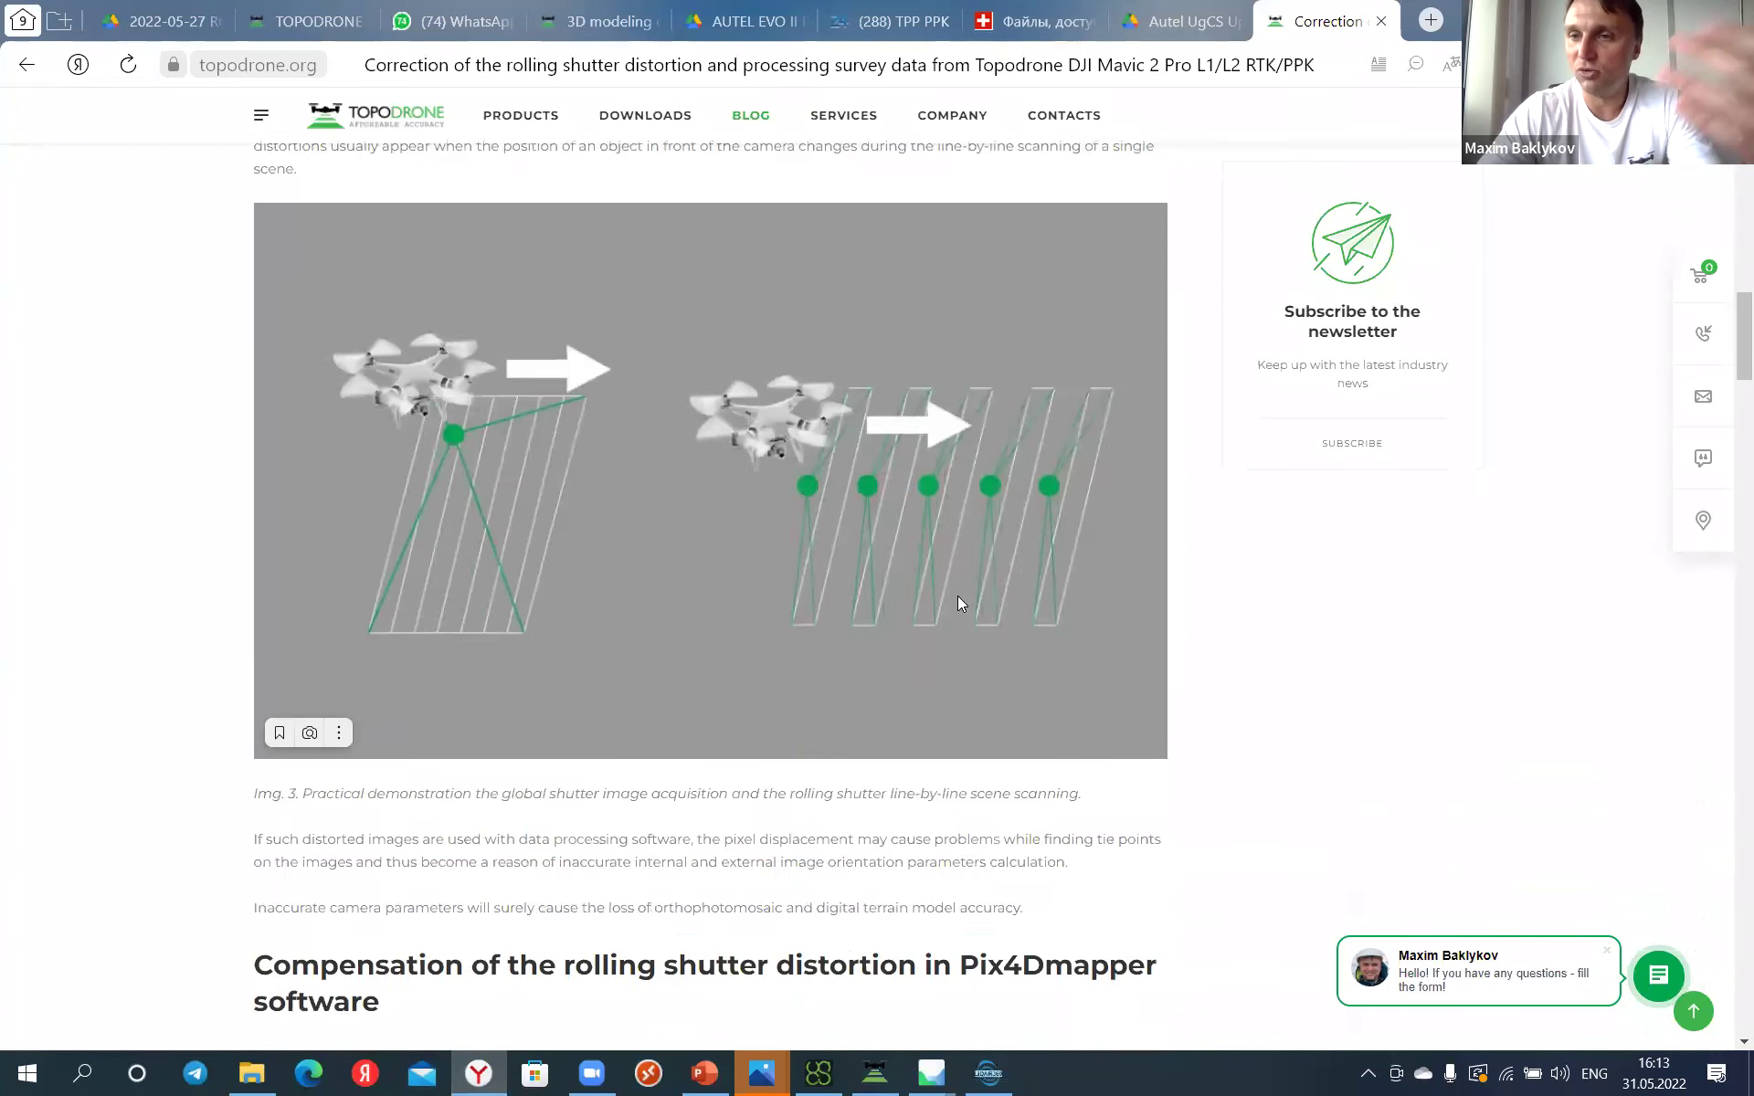
{"action": "scroll", "coordinate": [949, 604], "scroll_direction": "down", "scroll_amount": 15}
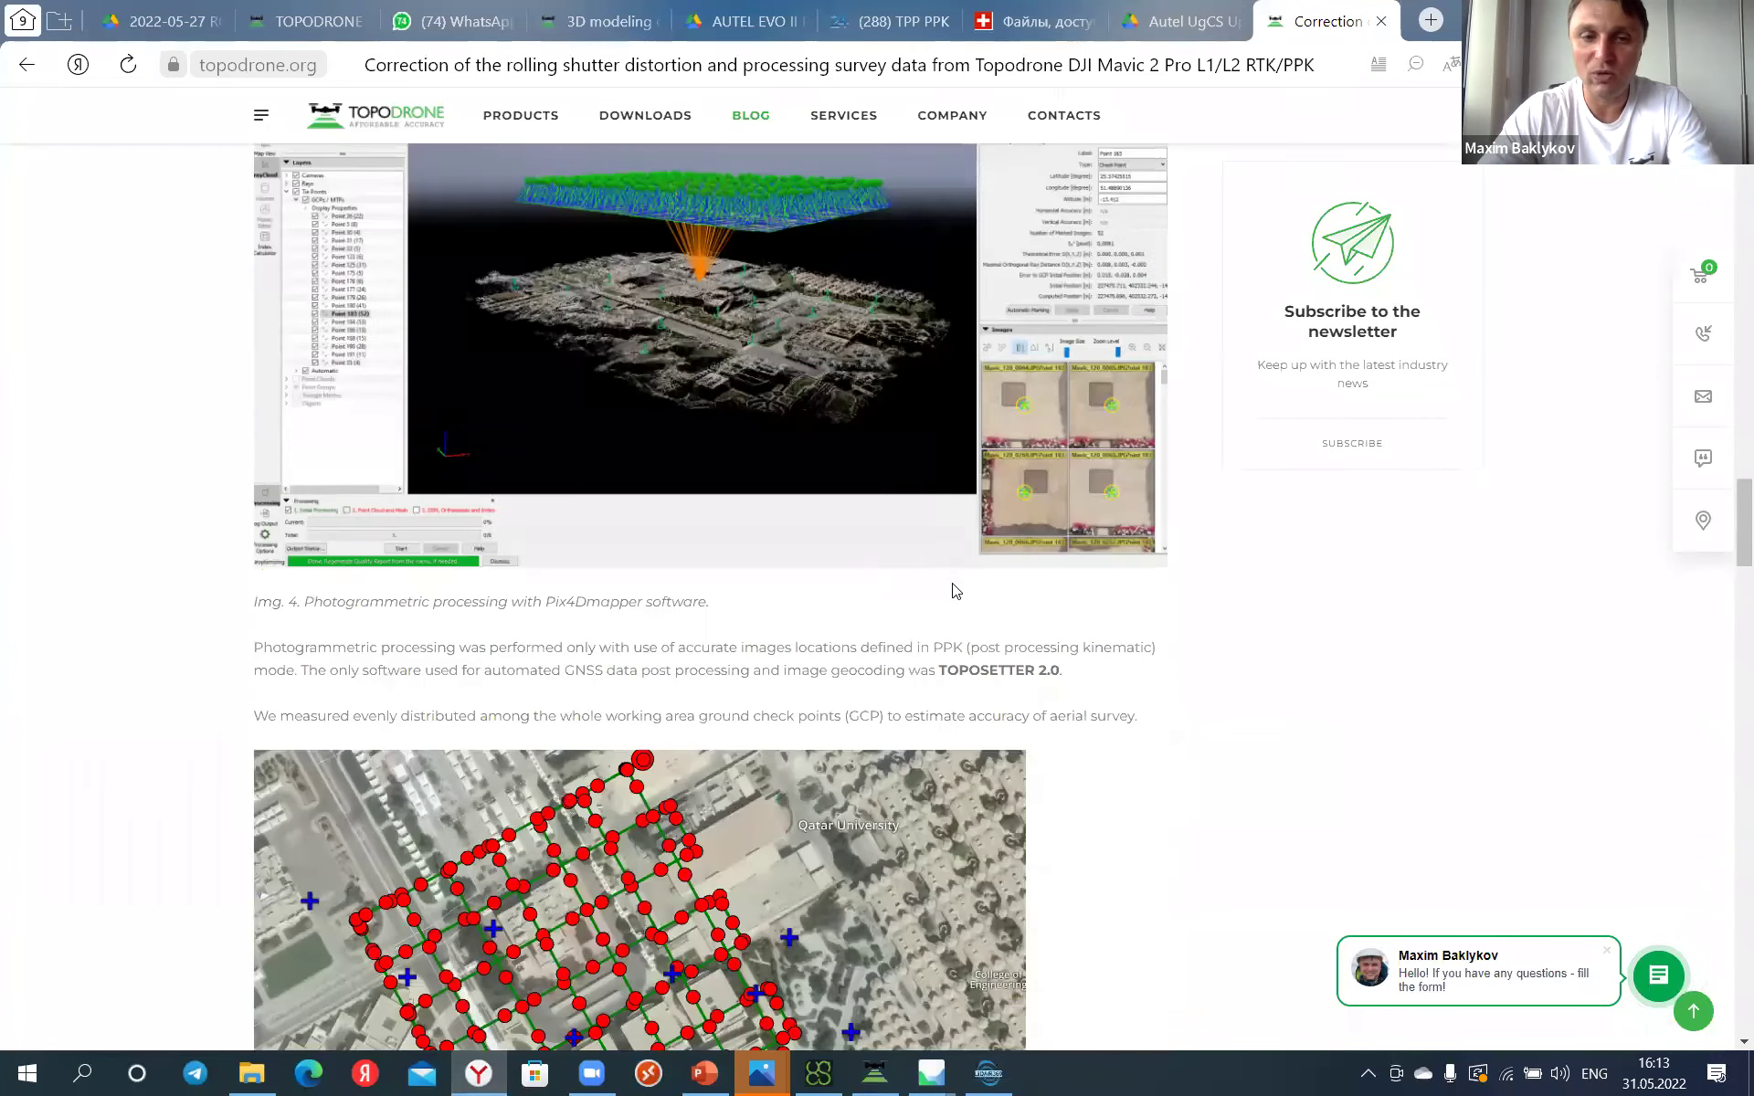
{"action": "scroll", "coordinate": [939, 576], "scroll_direction": "down", "scroll_amount": 10}
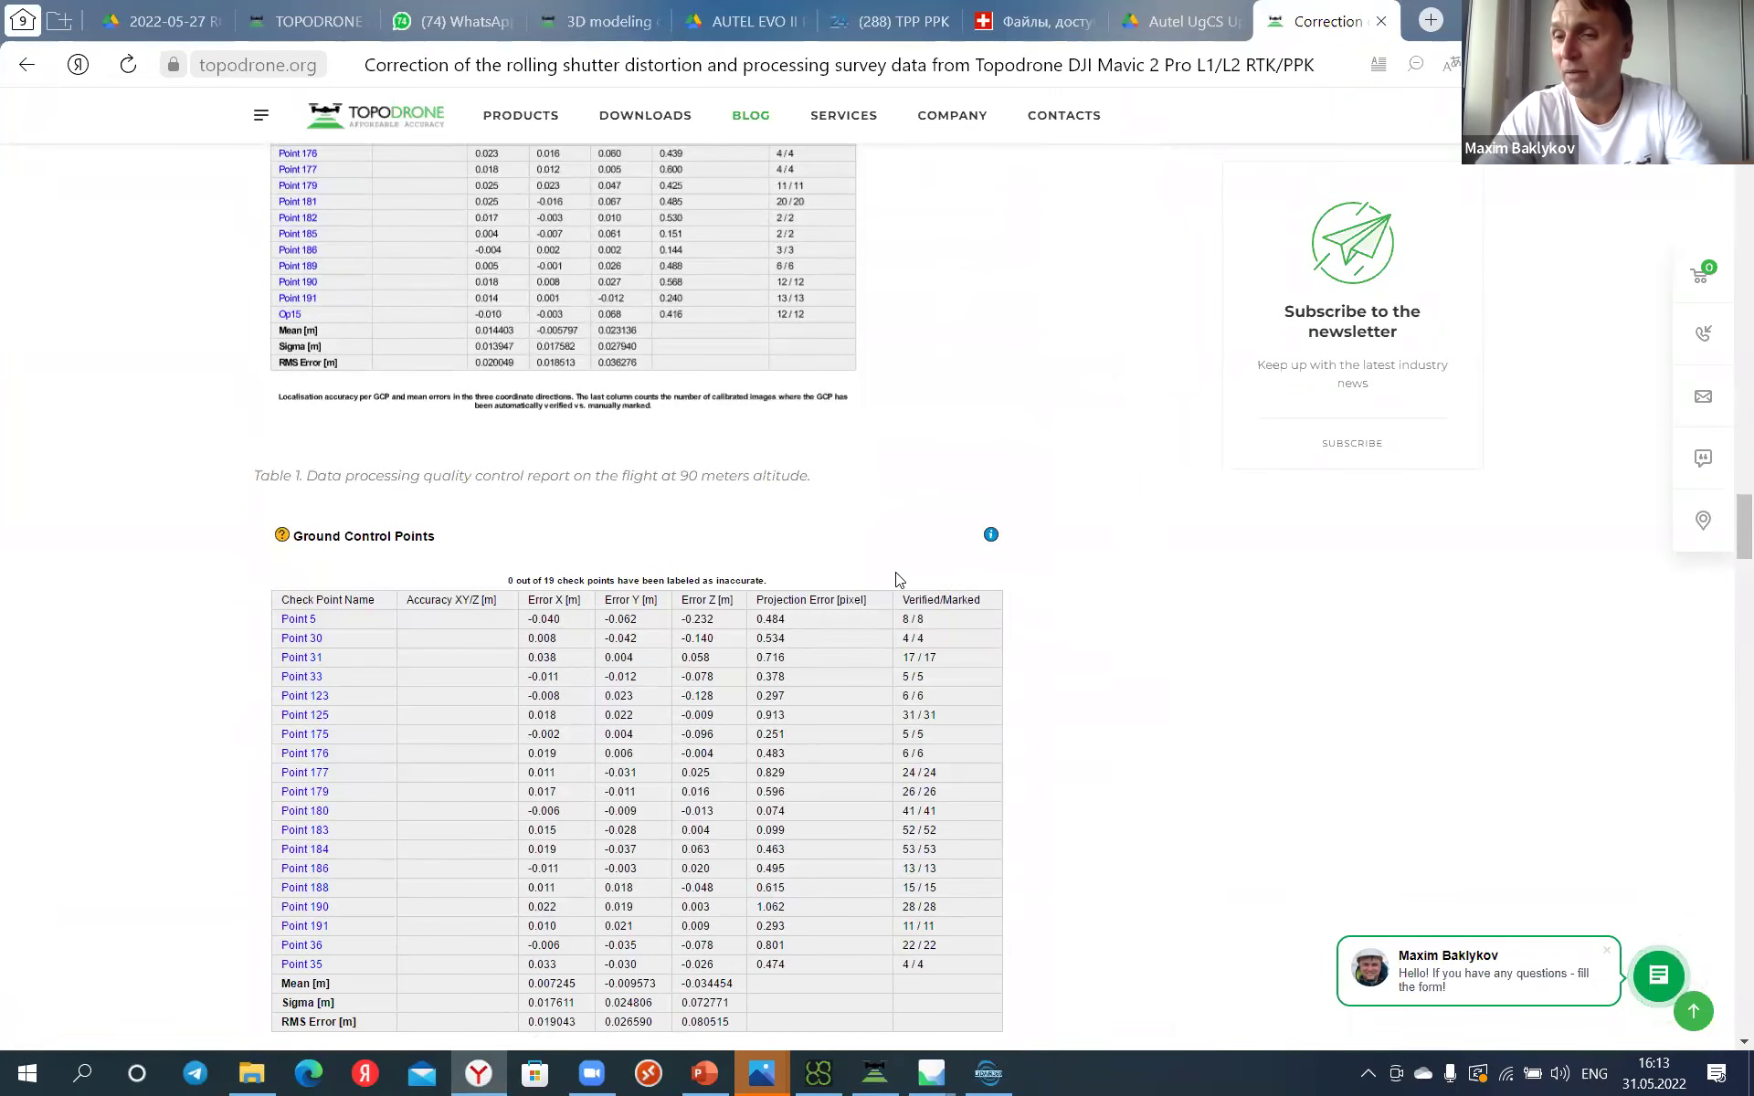
{"action": "scroll", "coordinate": [895, 579], "scroll_direction": "down", "scroll_amount": 15}
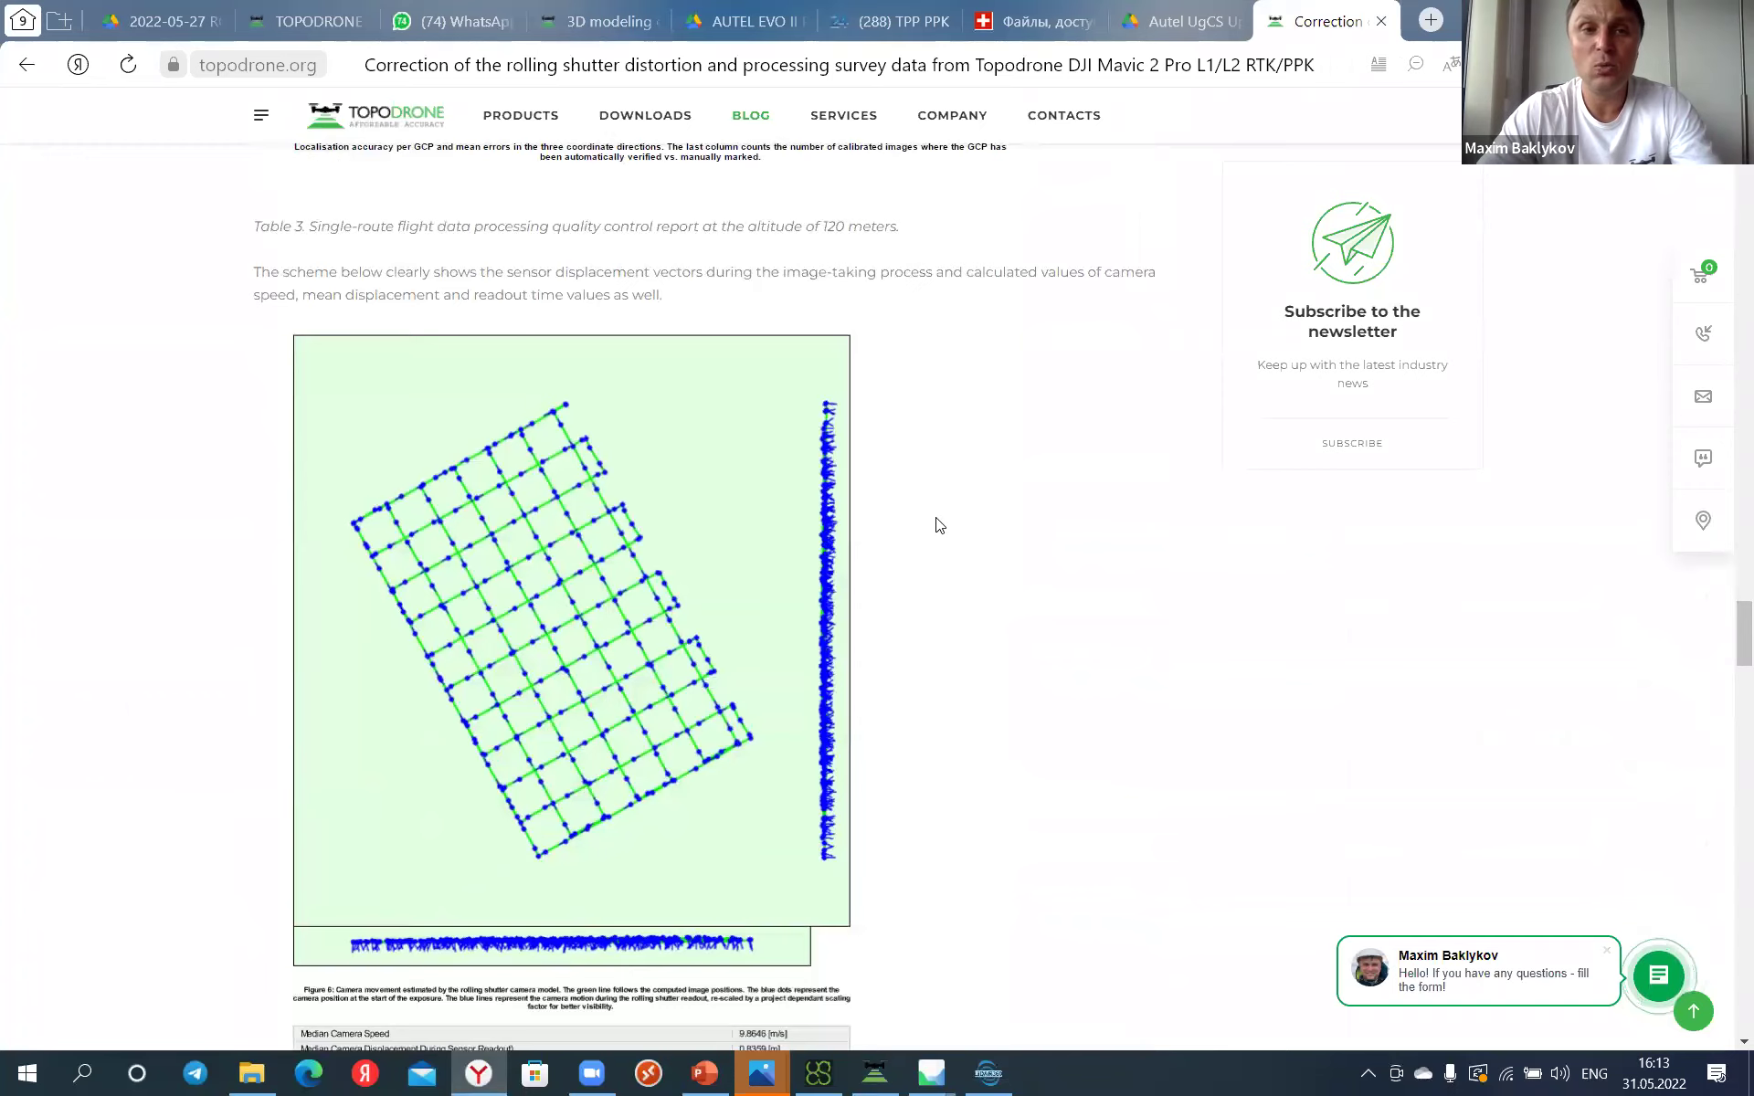
{"action": "scroll", "coordinate": [939, 527], "scroll_direction": "up", "scroll_amount": 6}
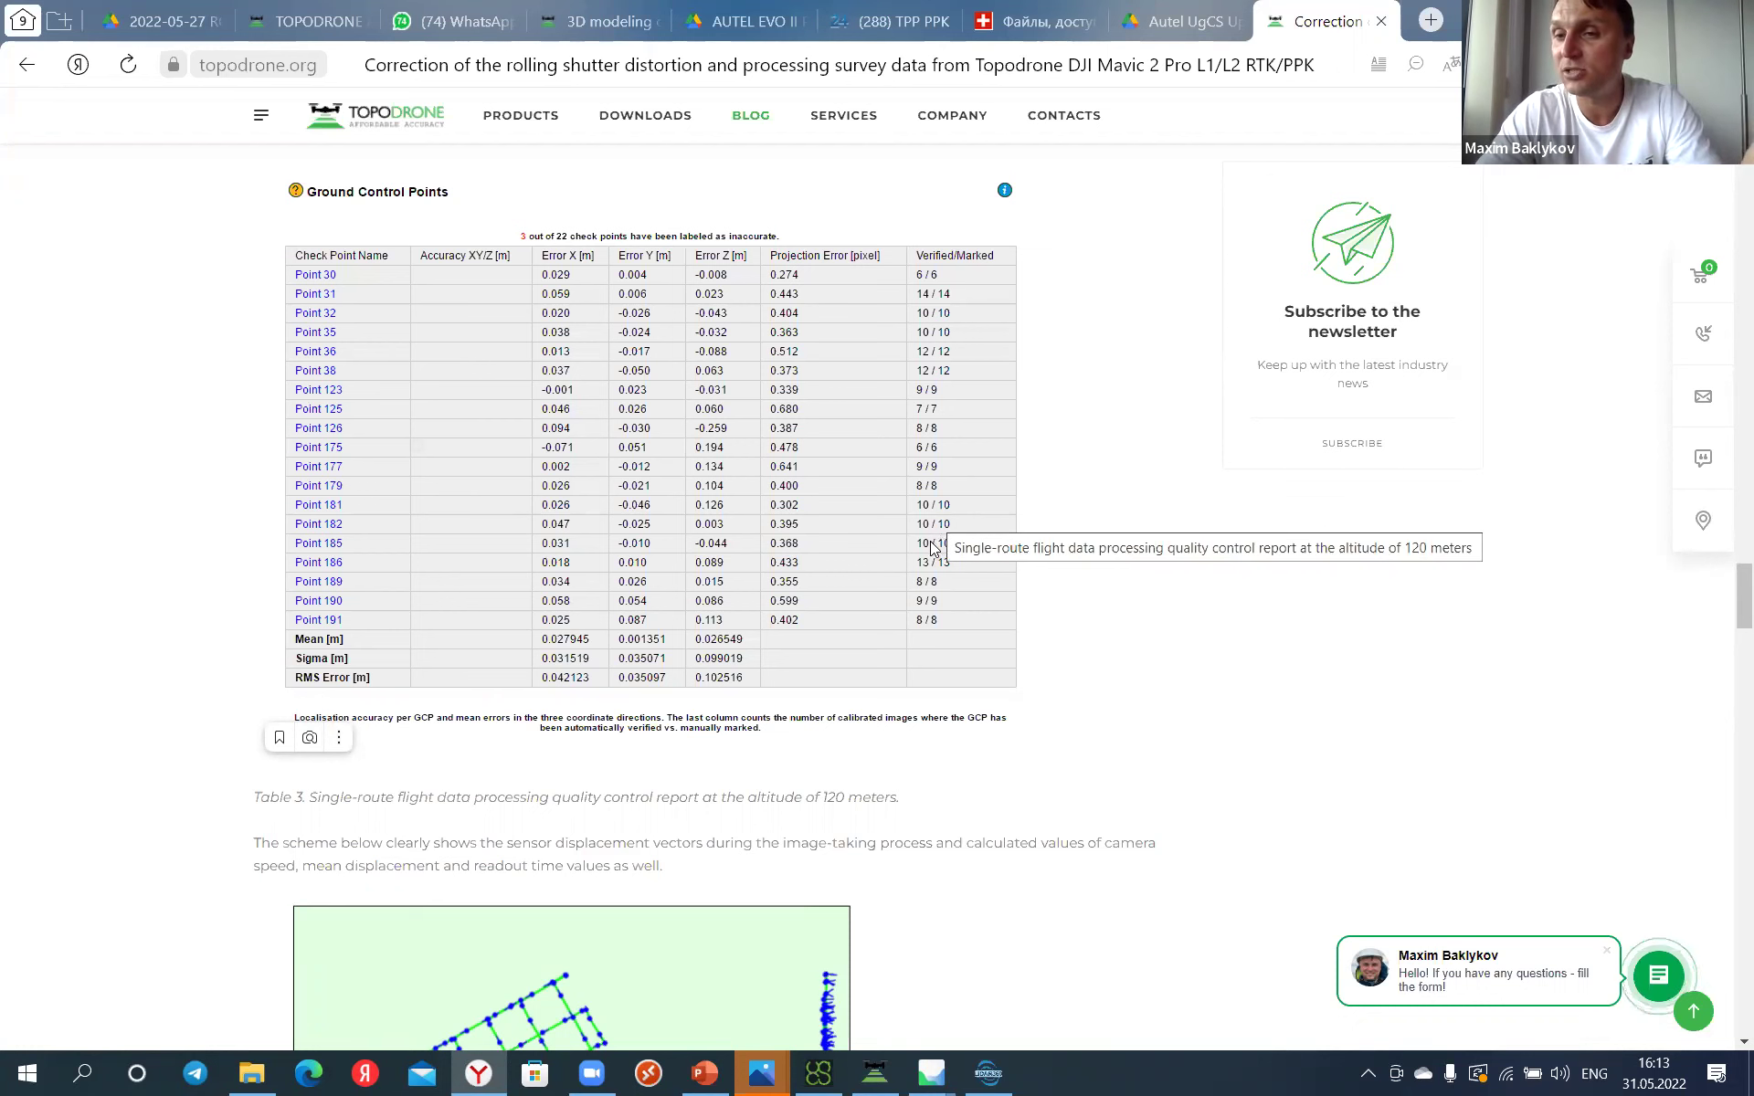
{"action": "scroll", "coordinate": [917, 569], "scroll_direction": "down", "scroll_amount": 3}
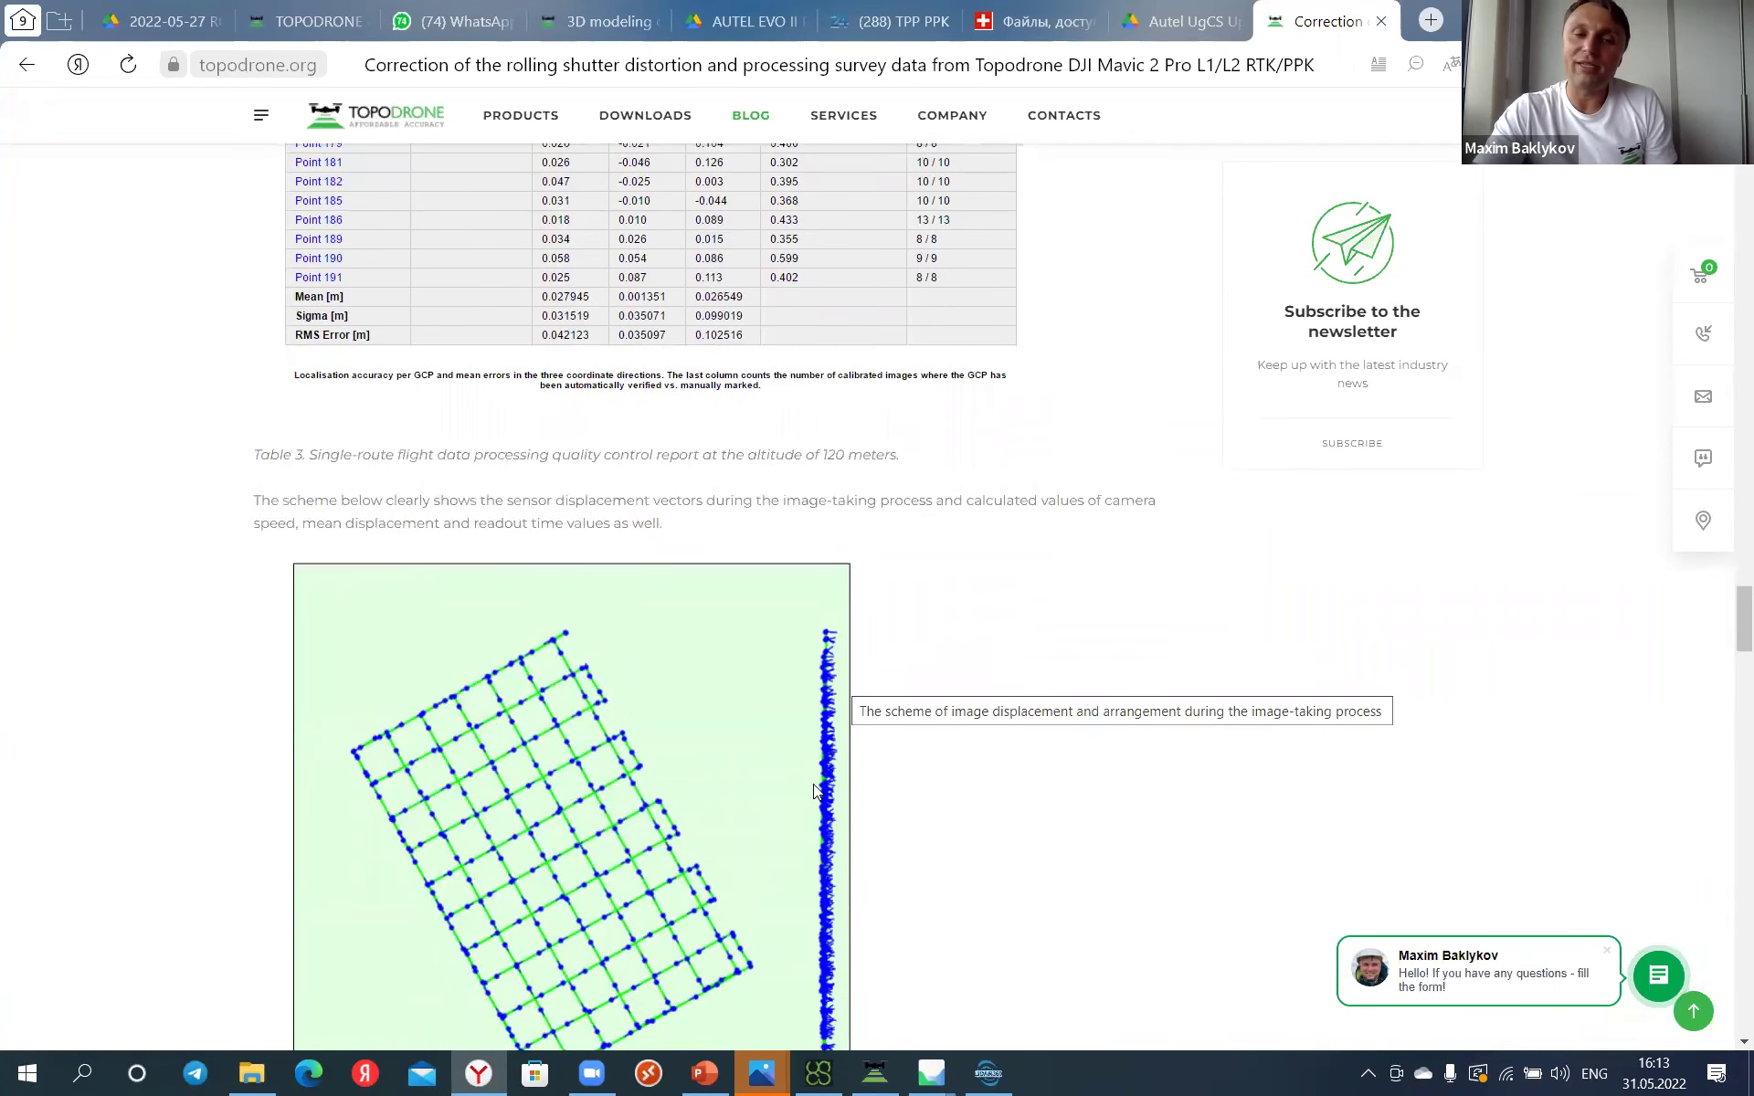
{"action": "scroll", "coordinate": [760, 776], "scroll_direction": "down", "scroll_amount": 2}
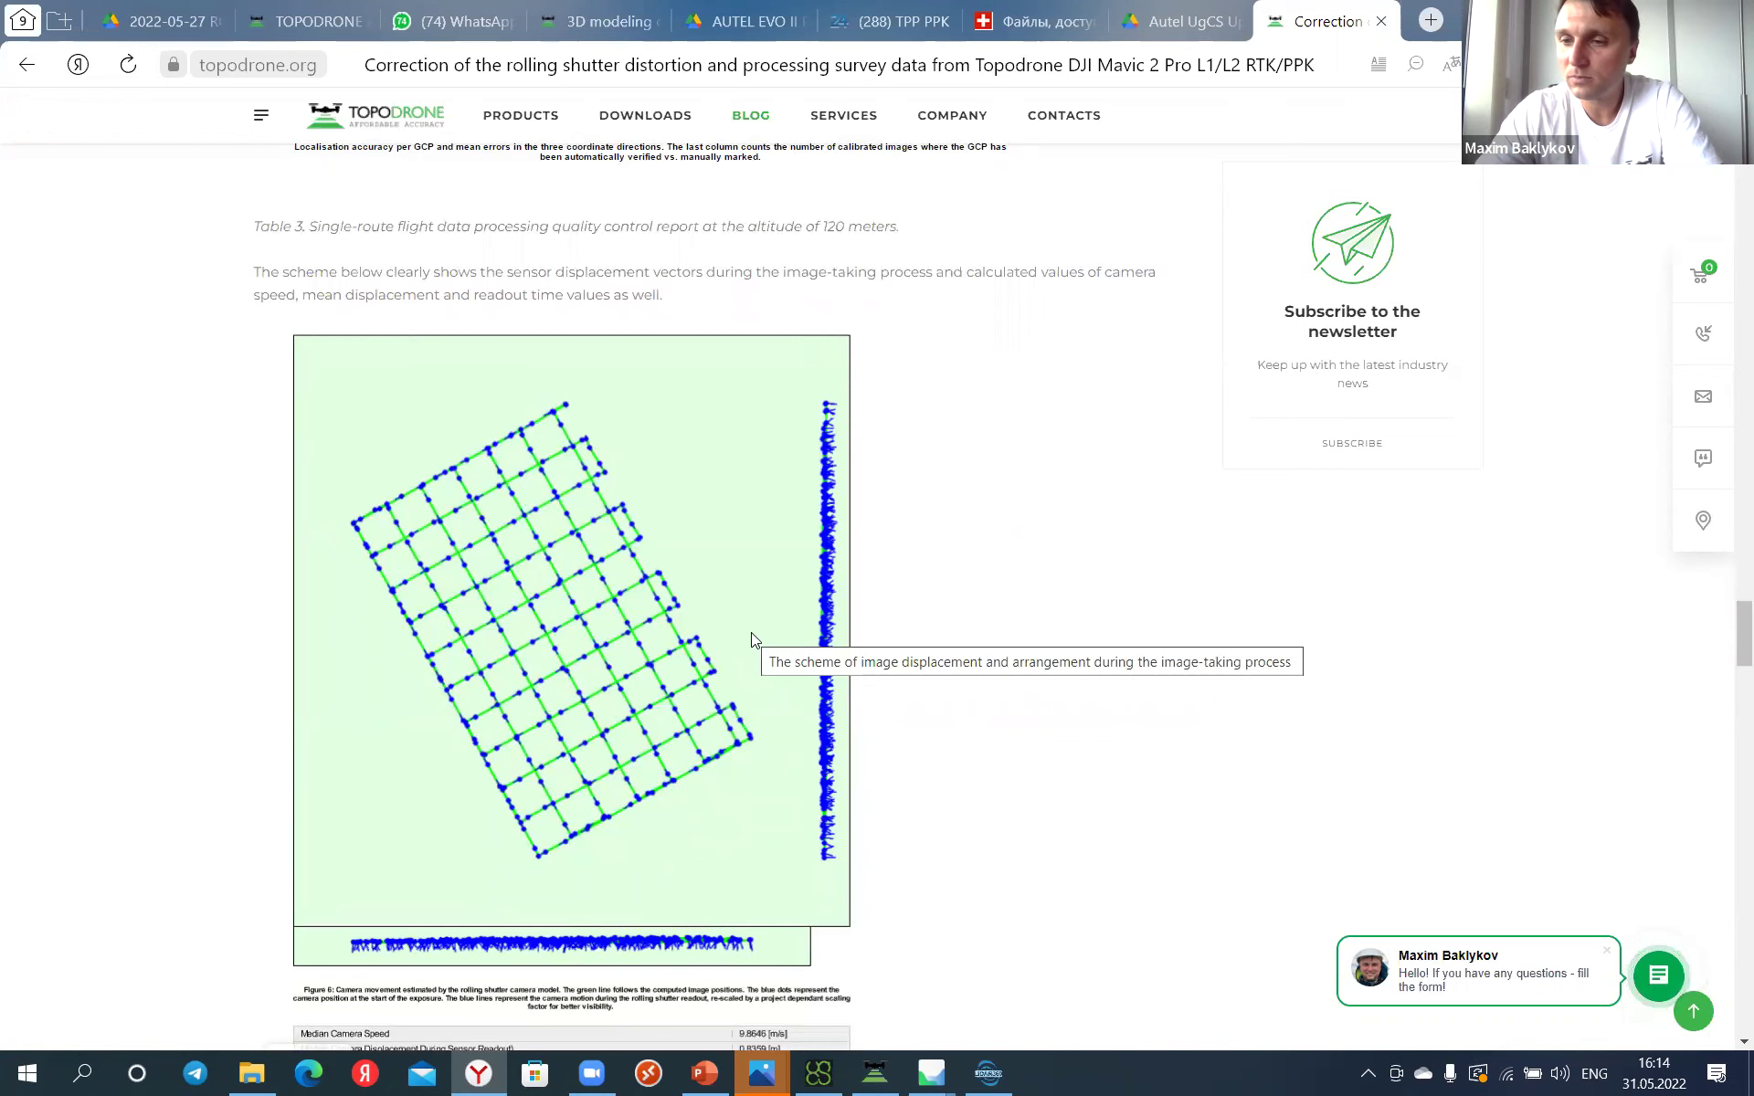
Step: Scroll the article past the flight route image, switch to LiDAR360, and look at the castle, garden and railway from above
{"action": "scroll", "coordinate": [752, 644], "scroll_direction": "down", "scroll_amount": 12}
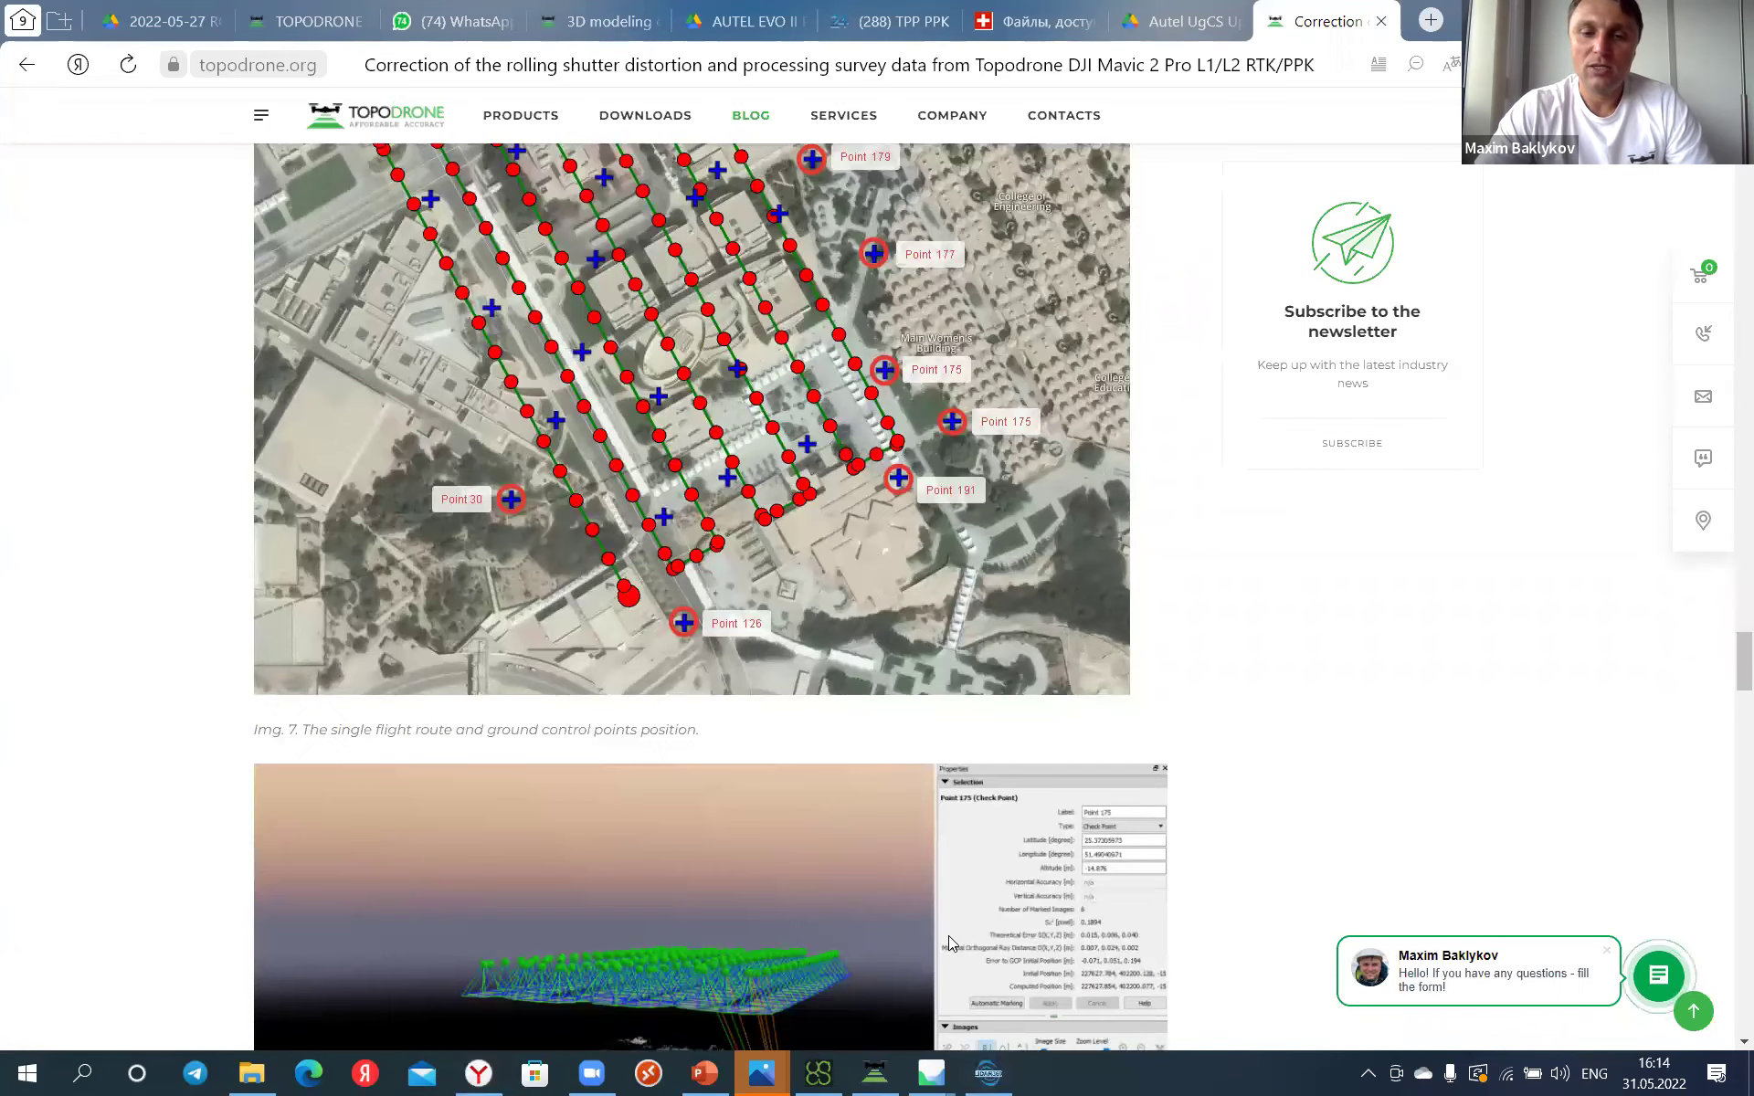
{"action": "left_click", "coordinate": [984, 1073]}
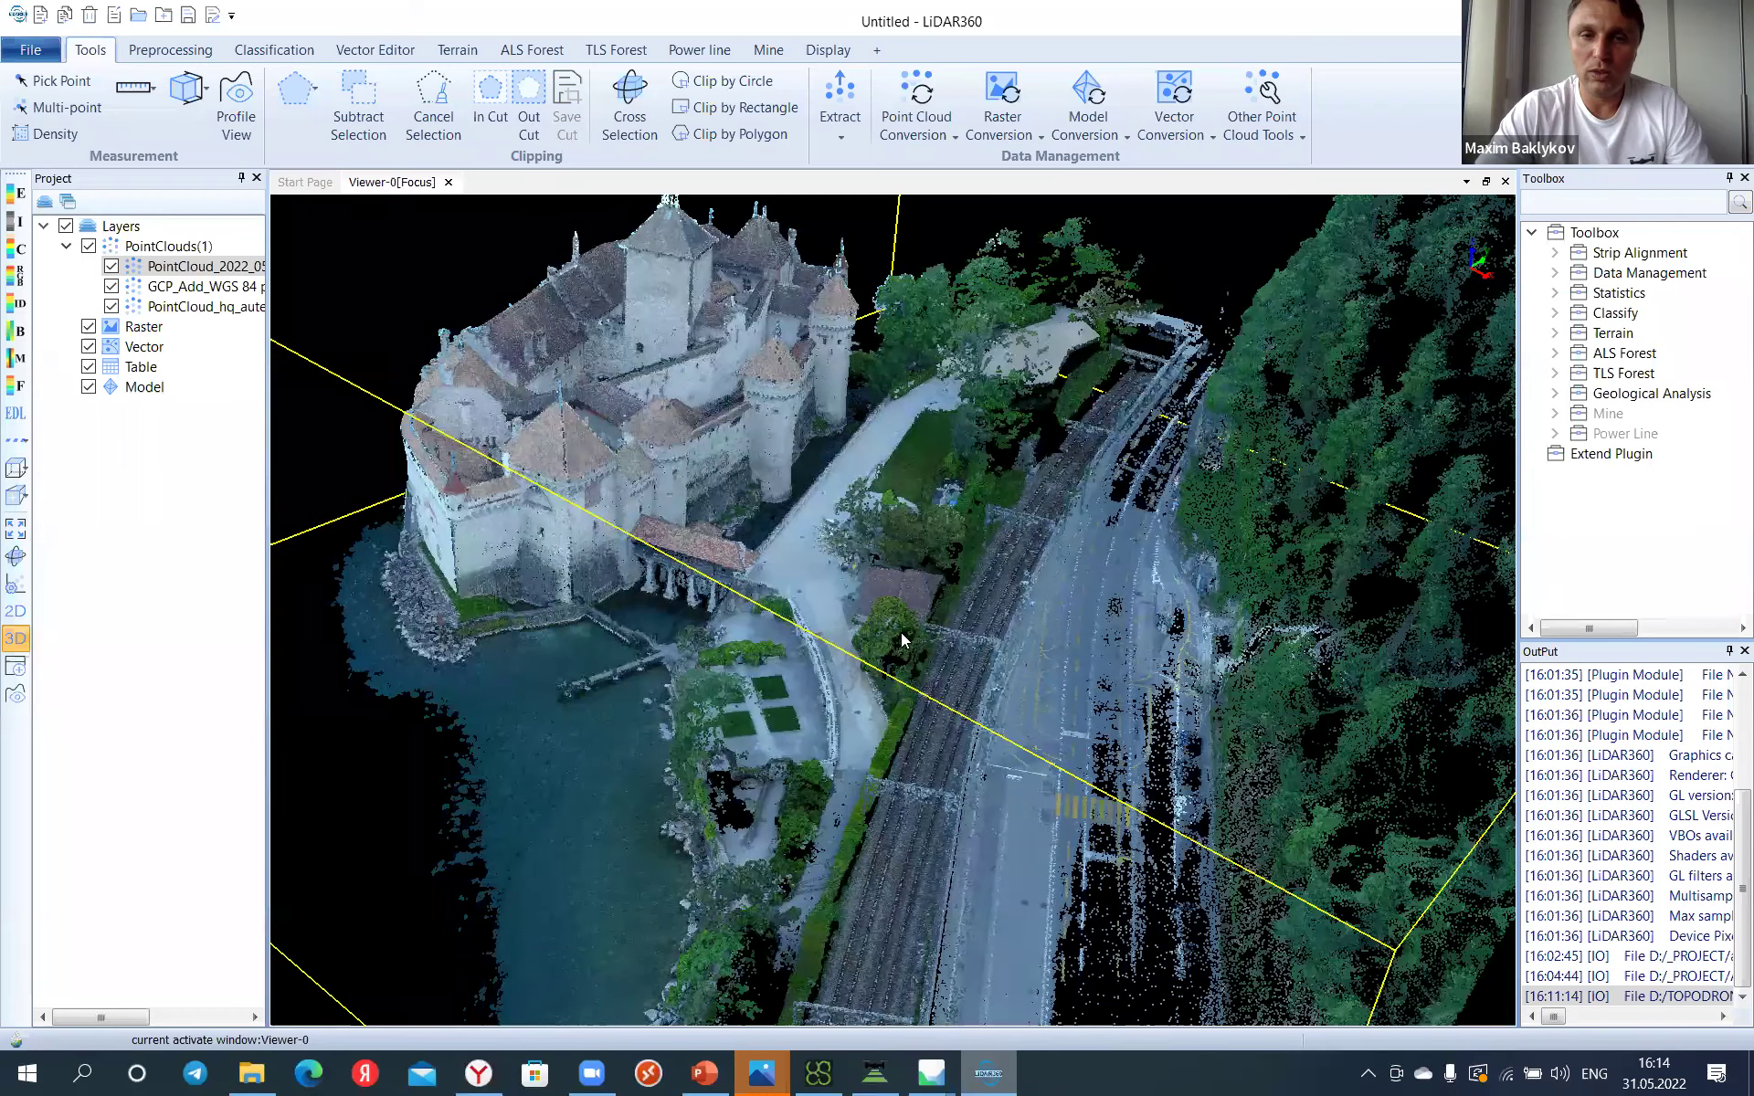
{"action": "left_click_drag", "start_coordinate": [831, 584], "coordinate": [901, 604]}
{"action": "scroll", "coordinate": [687, 605], "scroll_direction": "up", "scroll_amount": 5}
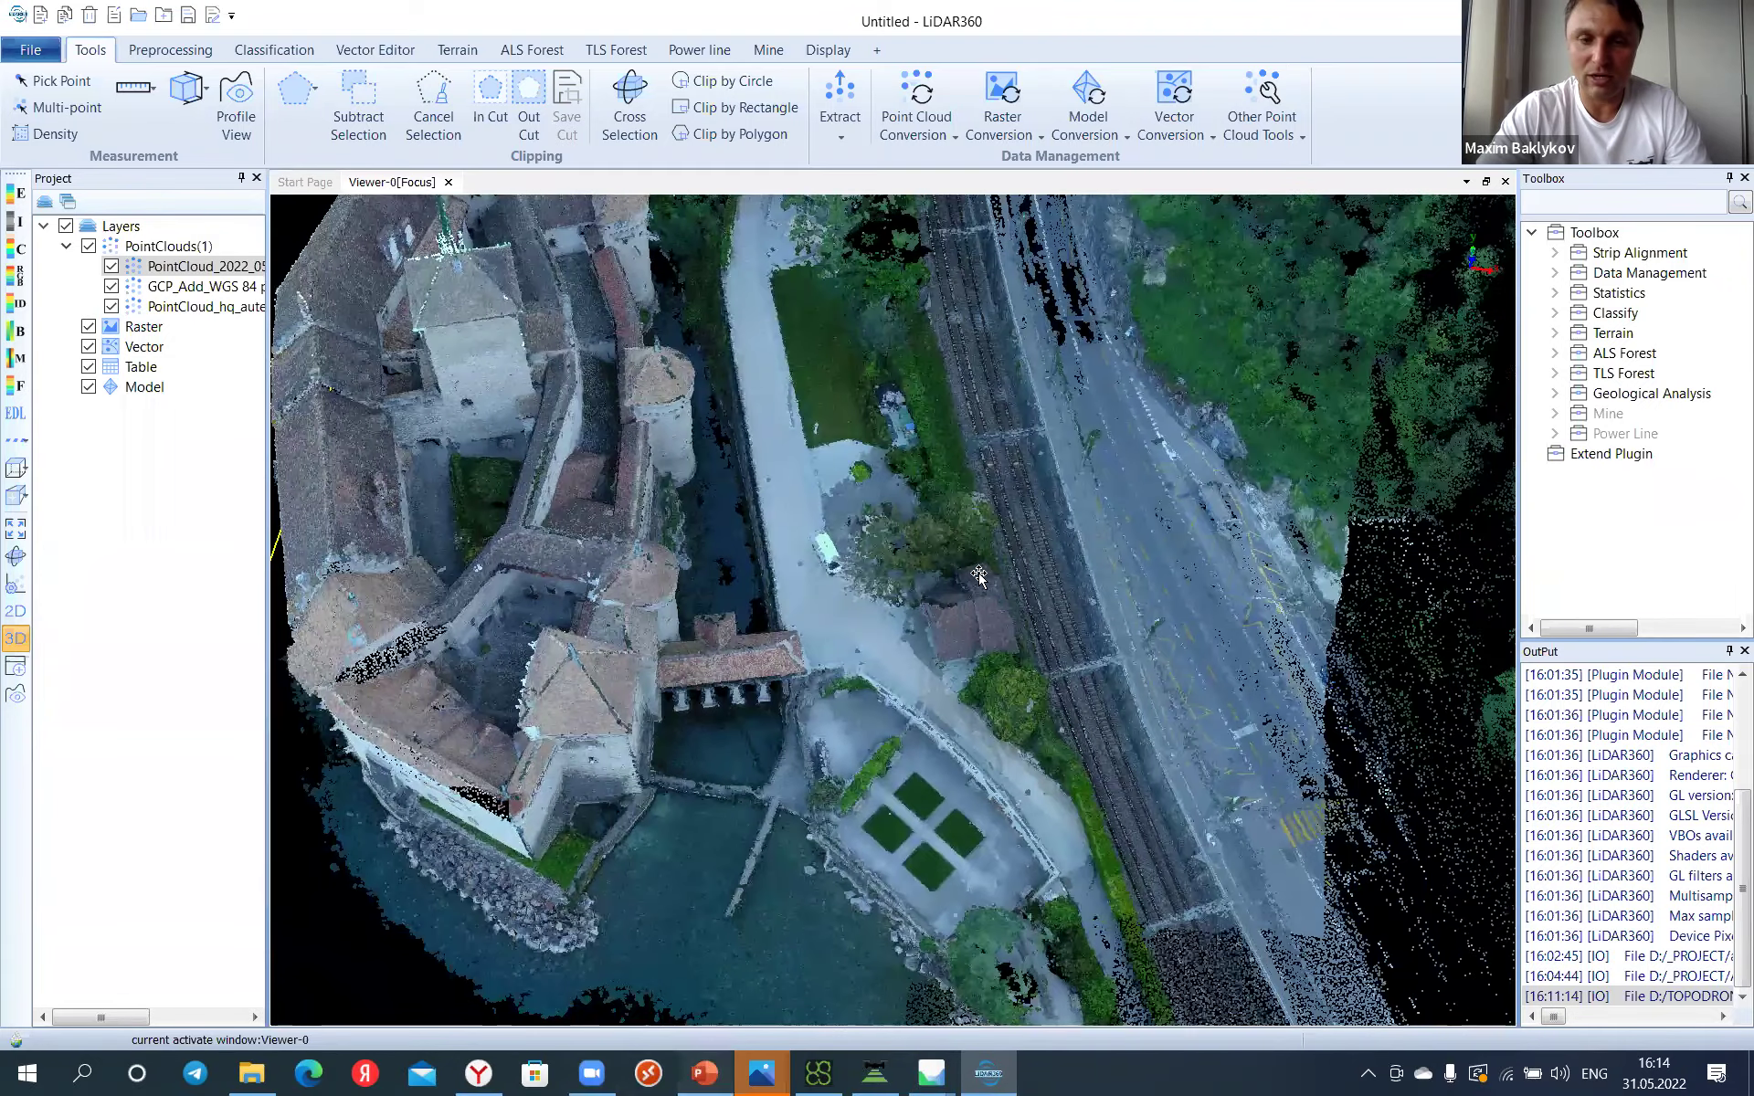
Step: Show slide 18 with the camera positions around the castle in PowerPoint and return to LiDAR360
{"action": "left_click", "coordinate": [704, 1074]}
{"action": "left_click", "coordinate": [202, 546]}
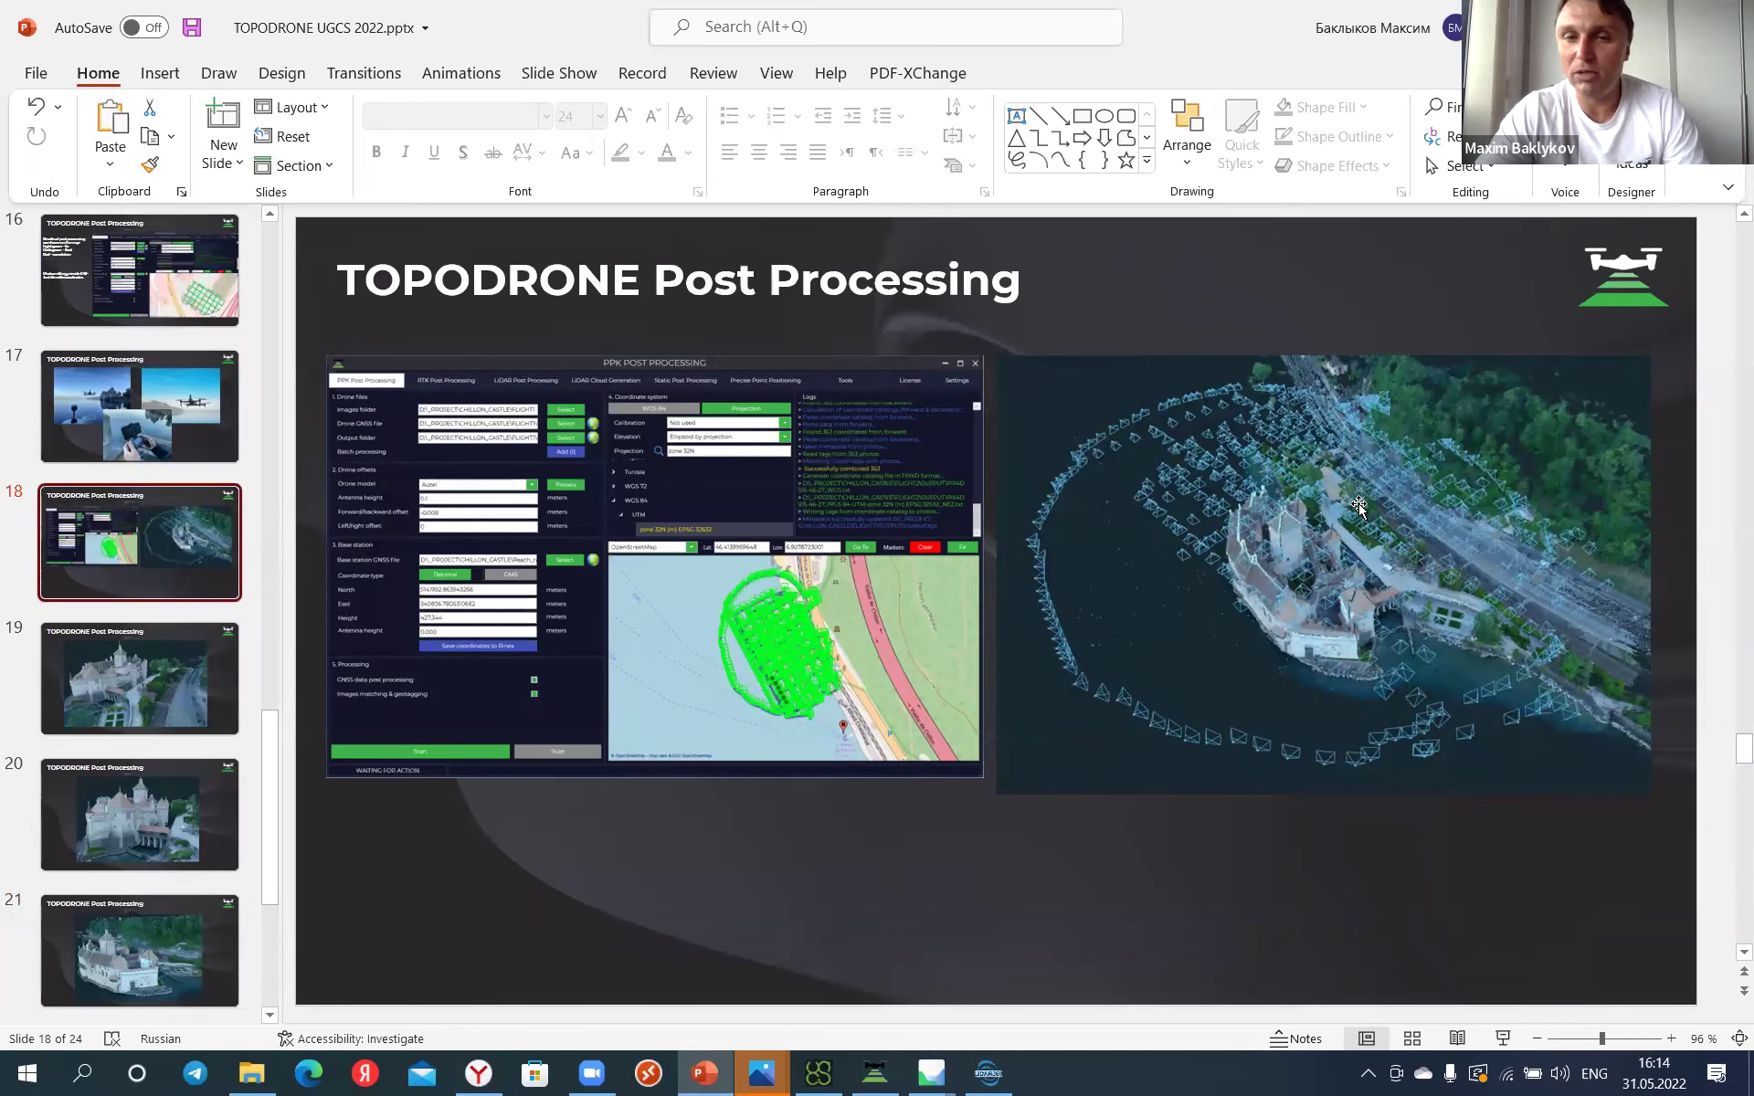
{"action": "key", "text": "alt+Tab"}
Step: Draw a profile section in plan view from the courtyard beside the small house across the railway to the road
{"action": "left_click_drag", "start_coordinate": [970, 605], "coordinate": [1027, 685]}
{"action": "scroll", "coordinate": [1063, 663], "scroll_direction": "up", "scroll_amount": 5}
{"action": "mouse_move", "coordinate": [1154, 787]}
{"action": "left_mouse_down"}
{"action": "mouse_move", "coordinate": [1182, 516]}
{"action": "mouse_move", "coordinate": [1170, 699]}
{"action": "mouse_move", "coordinate": [948, 634]}
{"action": "mouse_move", "coordinate": [932, 589]}
{"action": "mouse_move", "coordinate": [956, 572]}
{"action": "mouse_move", "coordinate": [1064, 657]}
{"action": "mouse_move", "coordinate": [985, 667]}
{"action": "mouse_move", "coordinate": [1137, 672]}
{"action": "mouse_move", "coordinate": [1147, 782]}
{"action": "mouse_move", "coordinate": [987, 767]}
{"action": "mouse_move", "coordinate": [1217, 647]}
{"action": "mouse_move", "coordinate": [1220, 723]}
{"action": "mouse_move", "coordinate": [1243, 755]}
{"action": "mouse_move", "coordinate": [1142, 767]}
{"action": "left_mouse_up"}
{"action": "left_click", "coordinate": [15, 693]}
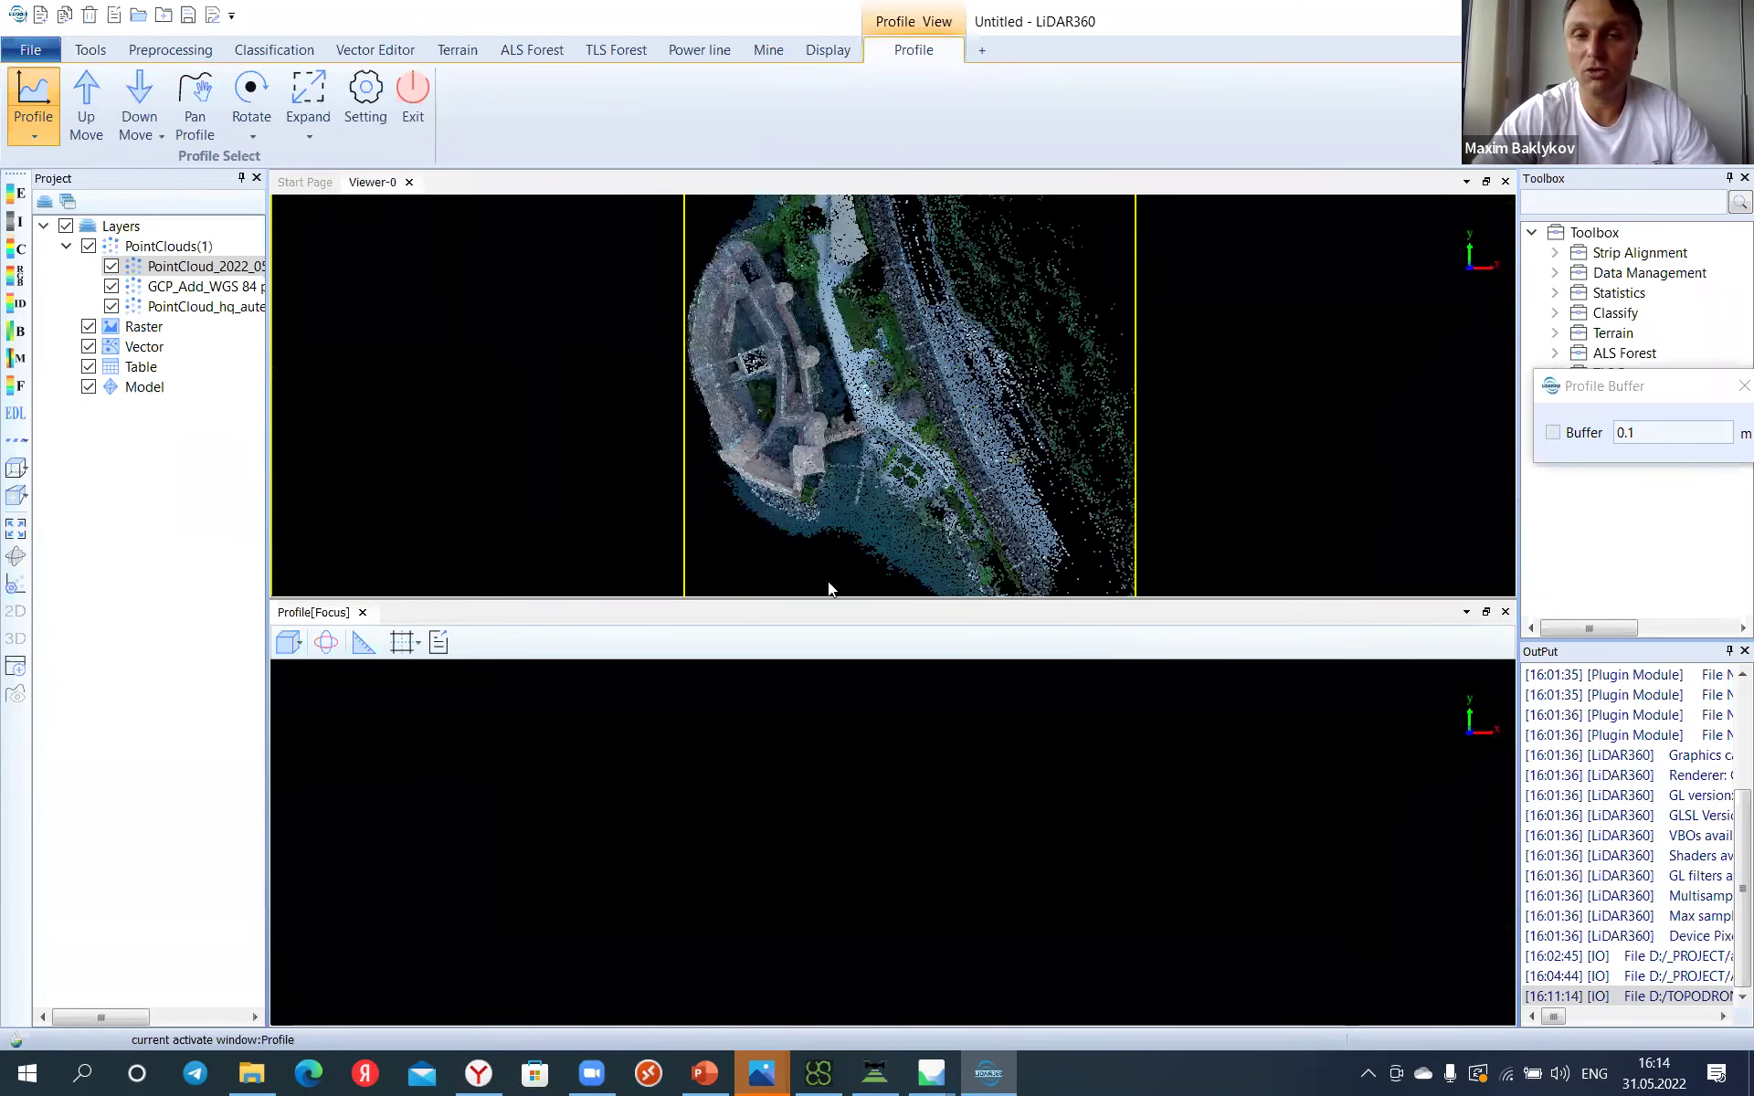
{"action": "scroll", "coordinate": [946, 426], "scroll_direction": "up", "scroll_amount": 5}
{"action": "left_click", "coordinate": [842, 459]}
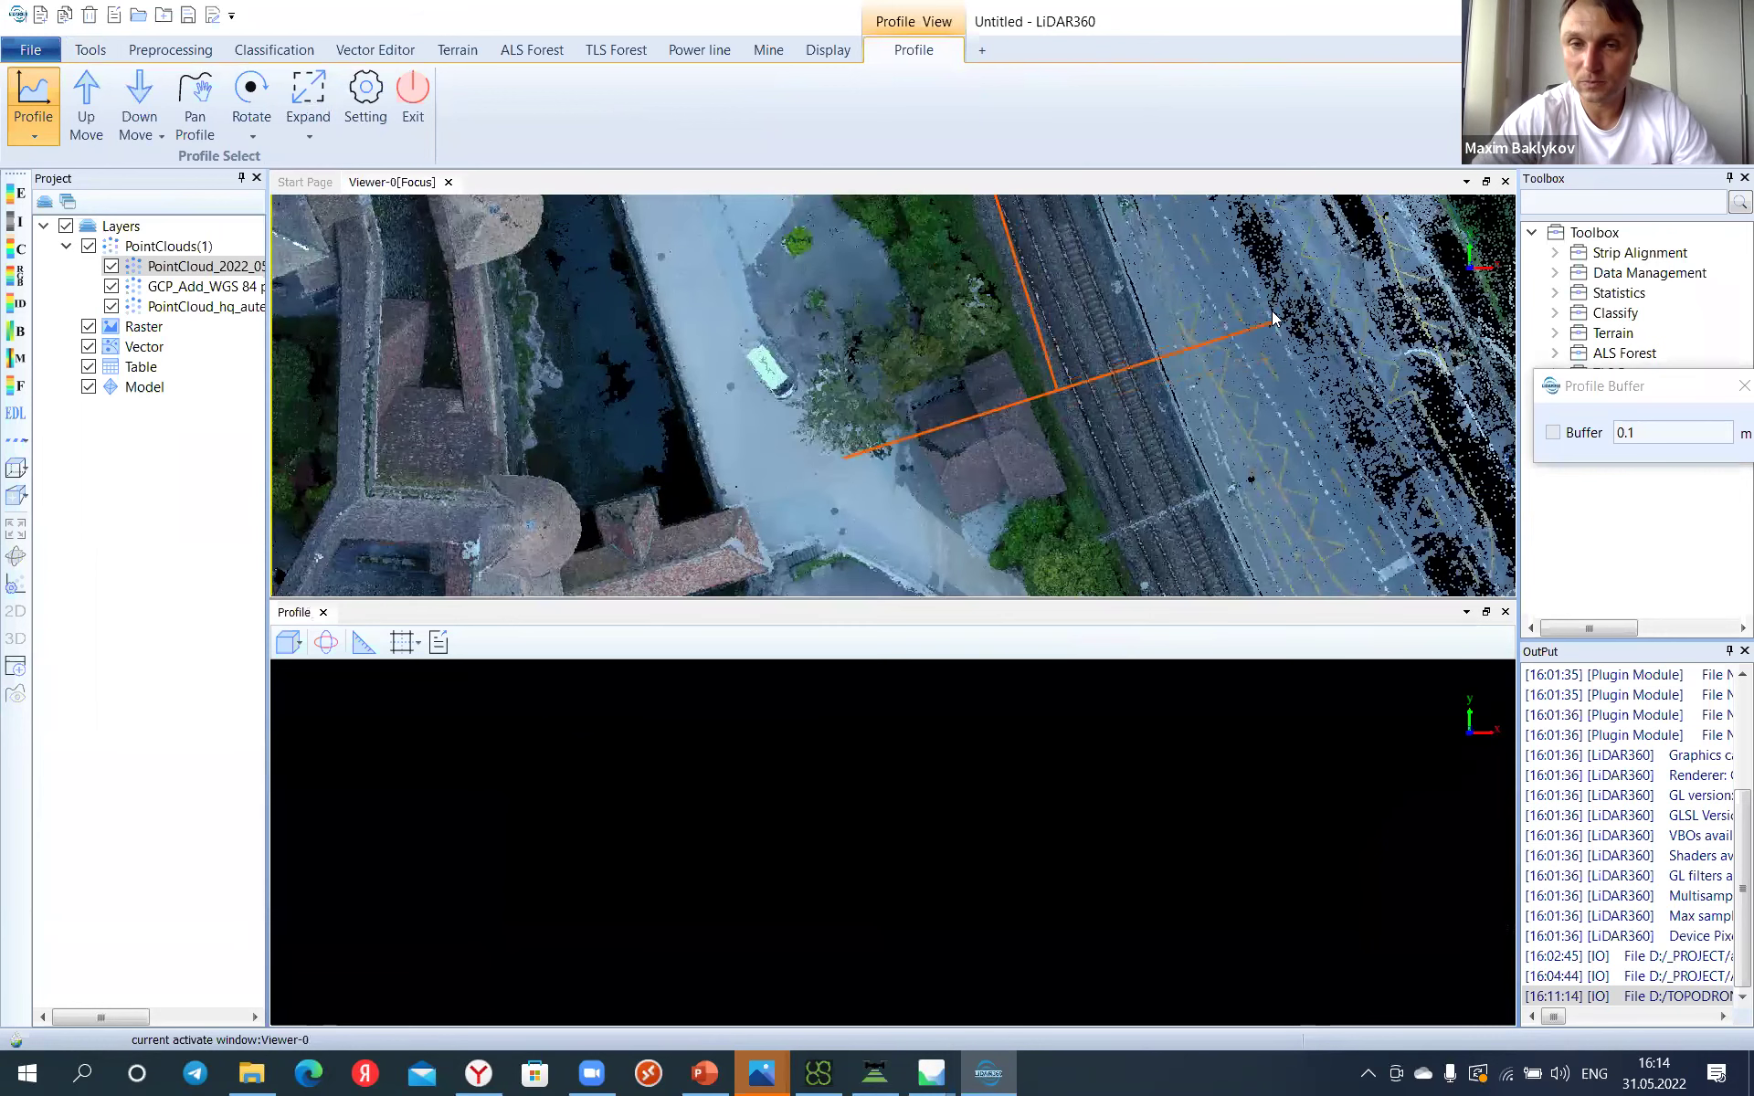
{"action": "left_click", "coordinate": [1272, 314]}
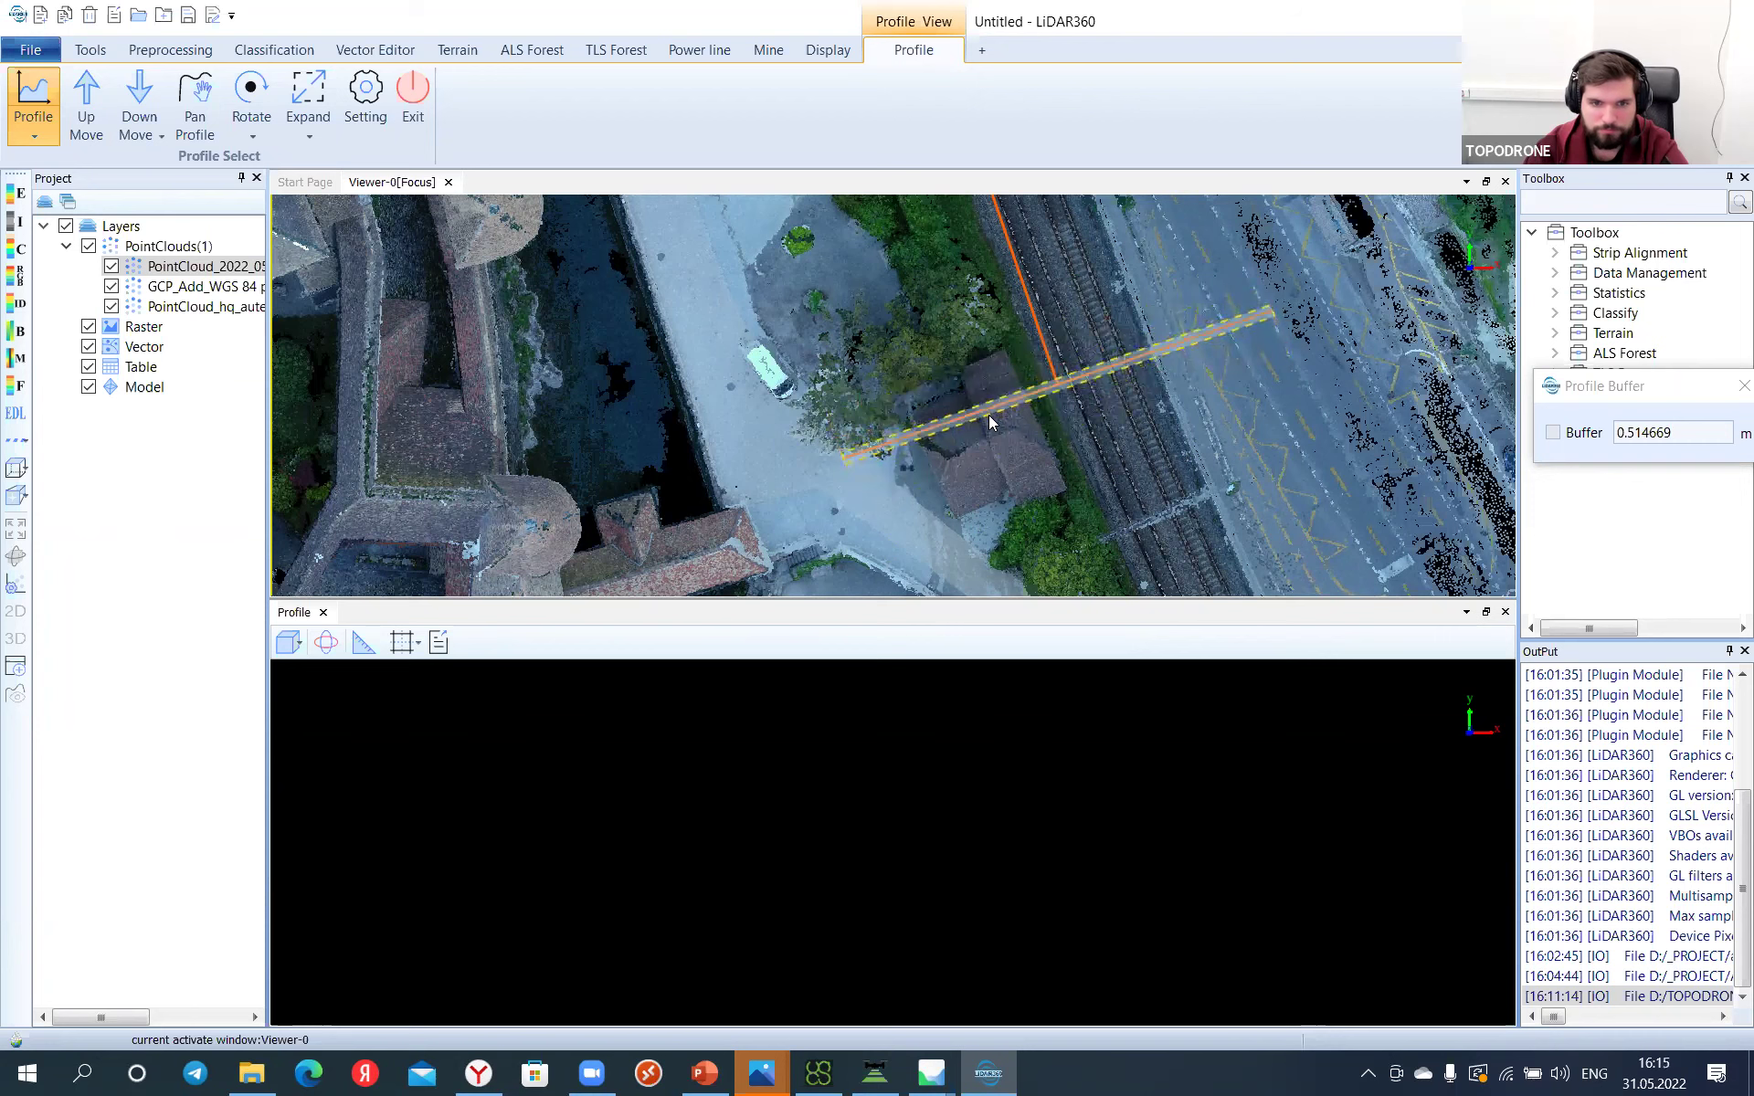
Step: Measure the offset between the top and foot of a rail in the profile and close the profile view
{"action": "left_click", "coordinate": [977, 900]}
{"action": "scroll", "coordinate": [1015, 819], "scroll_direction": "up", "scroll_amount": 5}
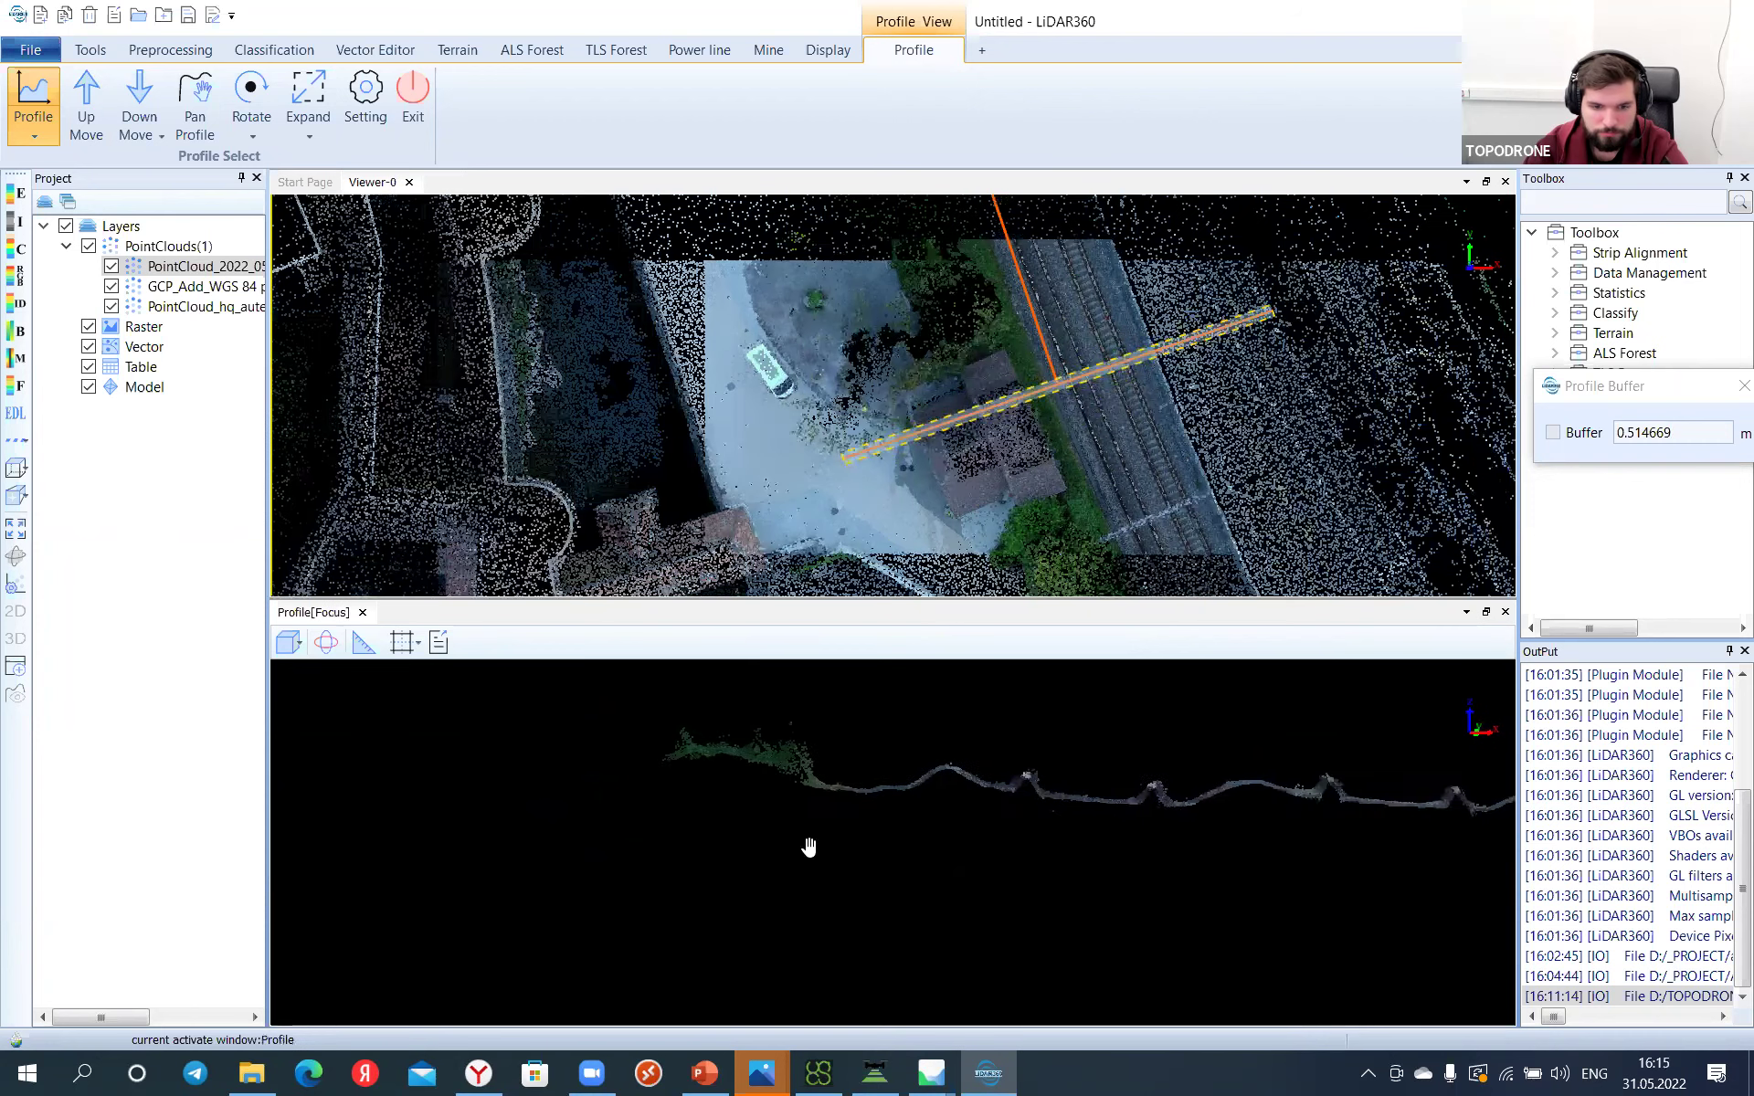
{"action": "mouse_move", "coordinate": [1111, 849]}
{"action": "left_mouse_down"}
{"action": "mouse_move", "coordinate": [916, 850]}
{"action": "mouse_move", "coordinate": [955, 846]}
{"action": "left_mouse_up"}
{"action": "scroll", "coordinate": [1029, 853], "scroll_direction": "up", "scroll_amount": 3}
{"action": "left_click", "coordinate": [374, 645]}
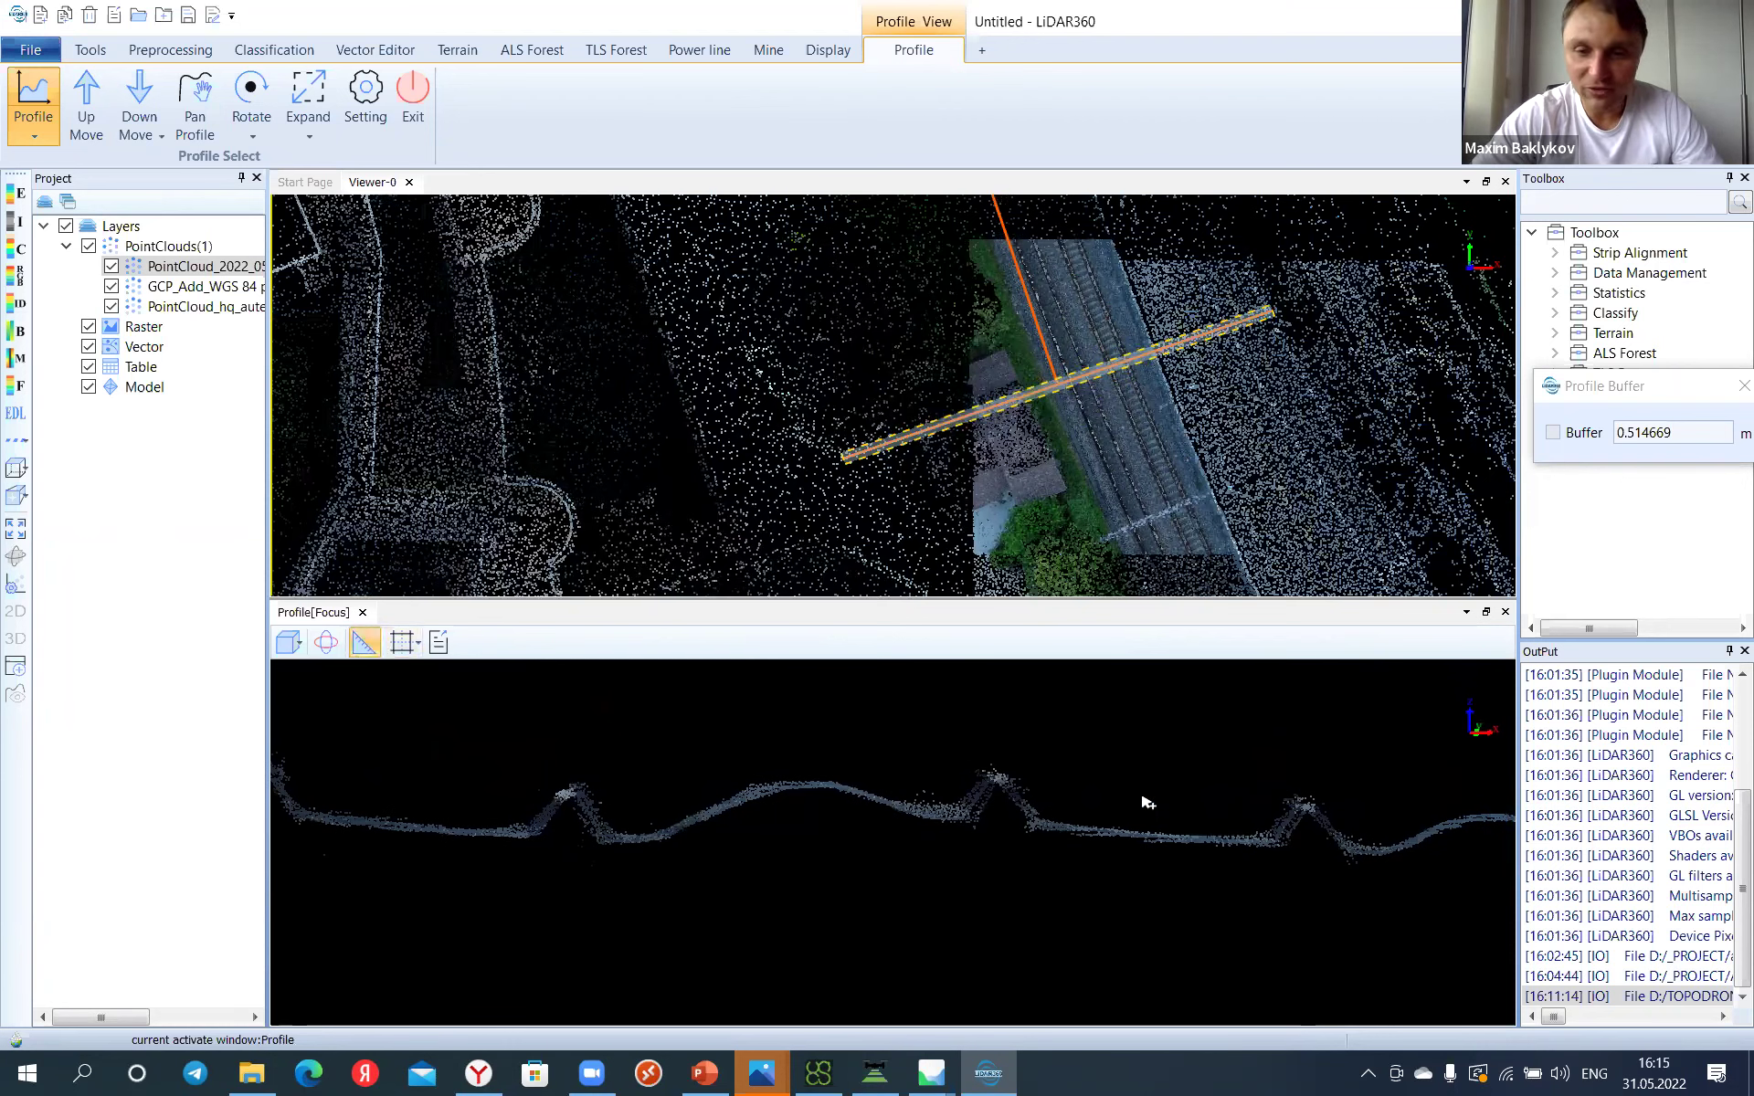
{"action": "left_click", "coordinate": [1310, 809]}
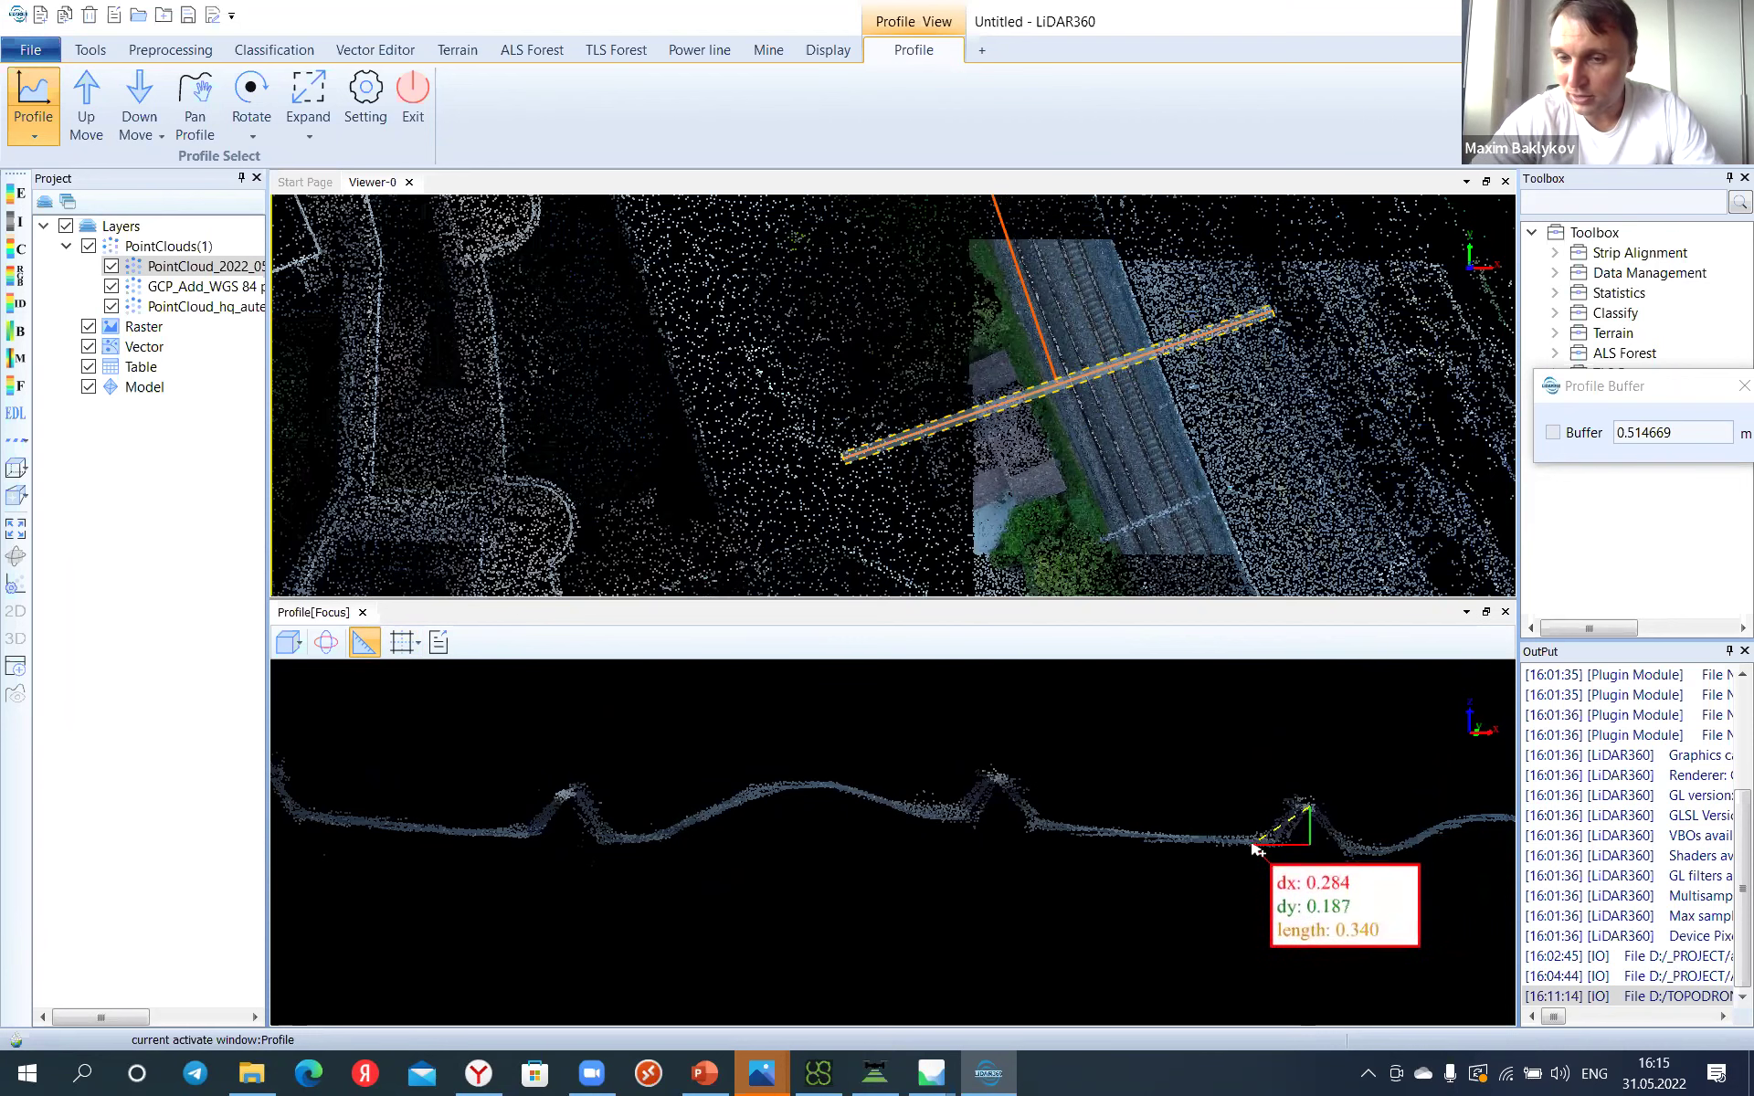
{"action": "scroll", "coordinate": [1121, 434], "scroll_direction": "down", "scroll_amount": 3}
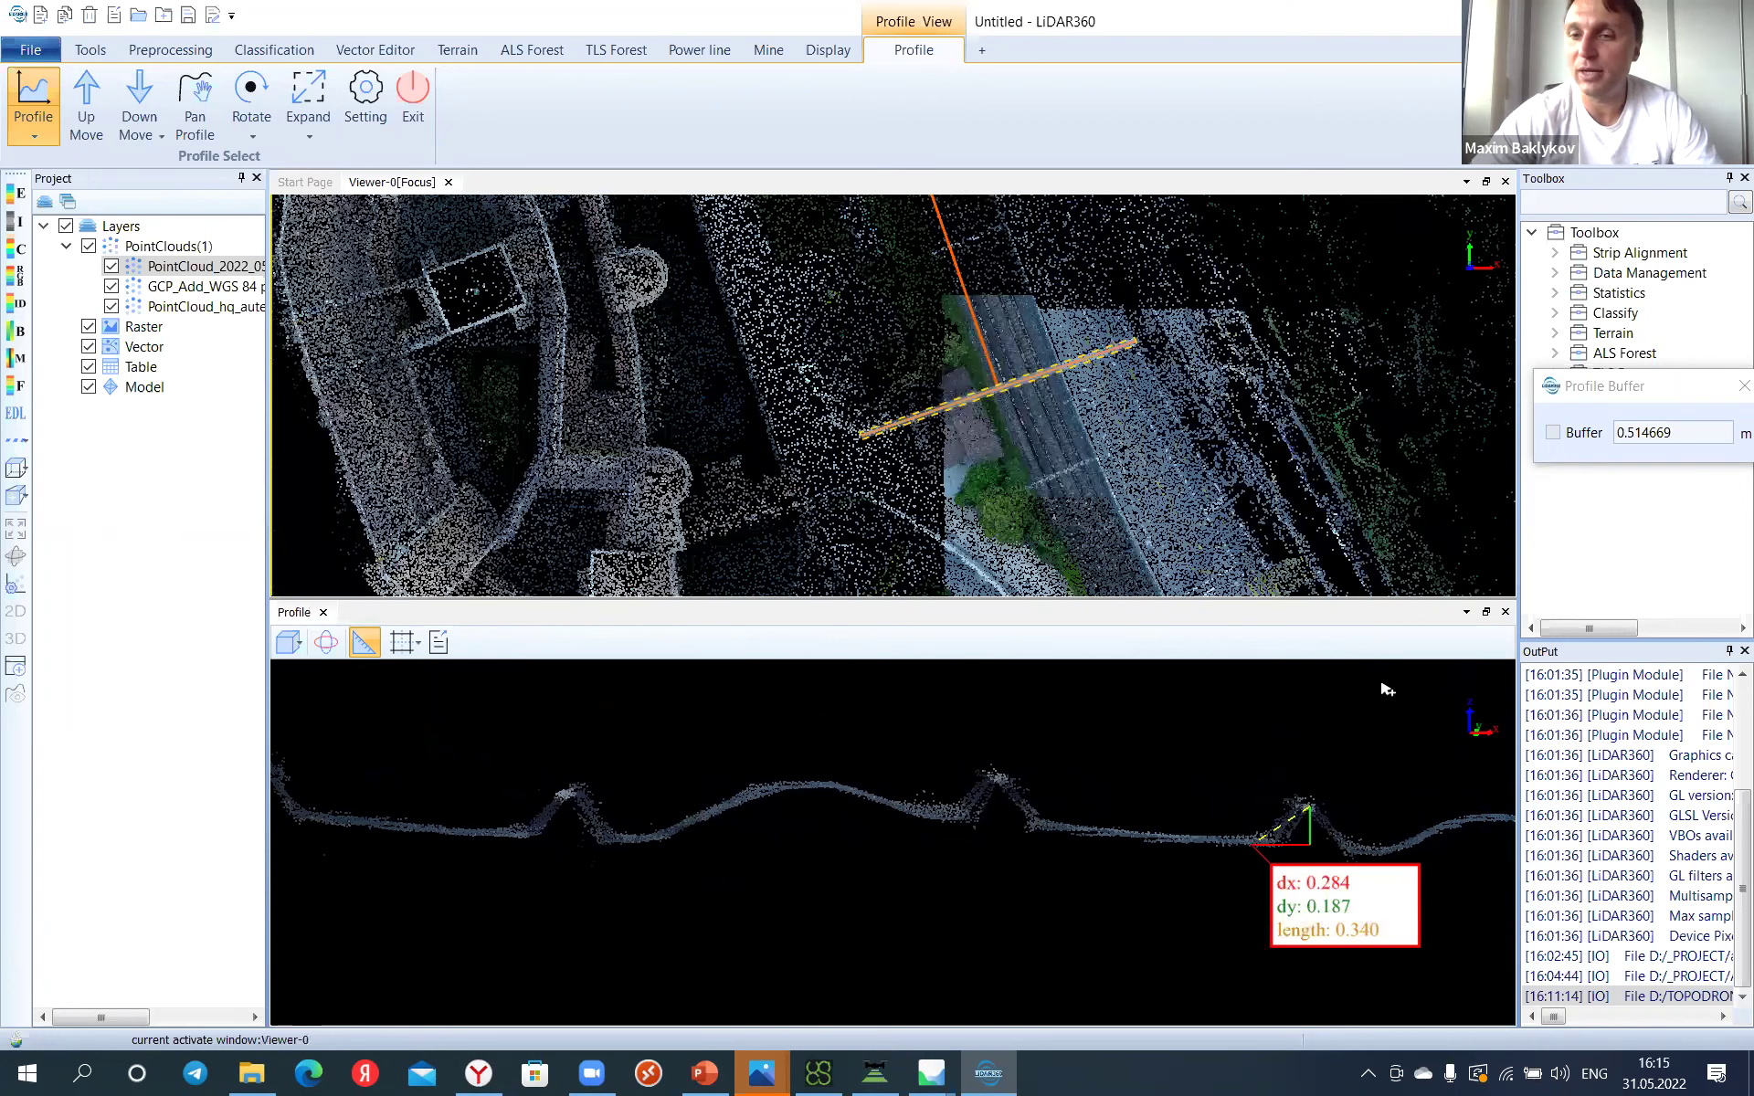
{"action": "key", "text": "Escape"}
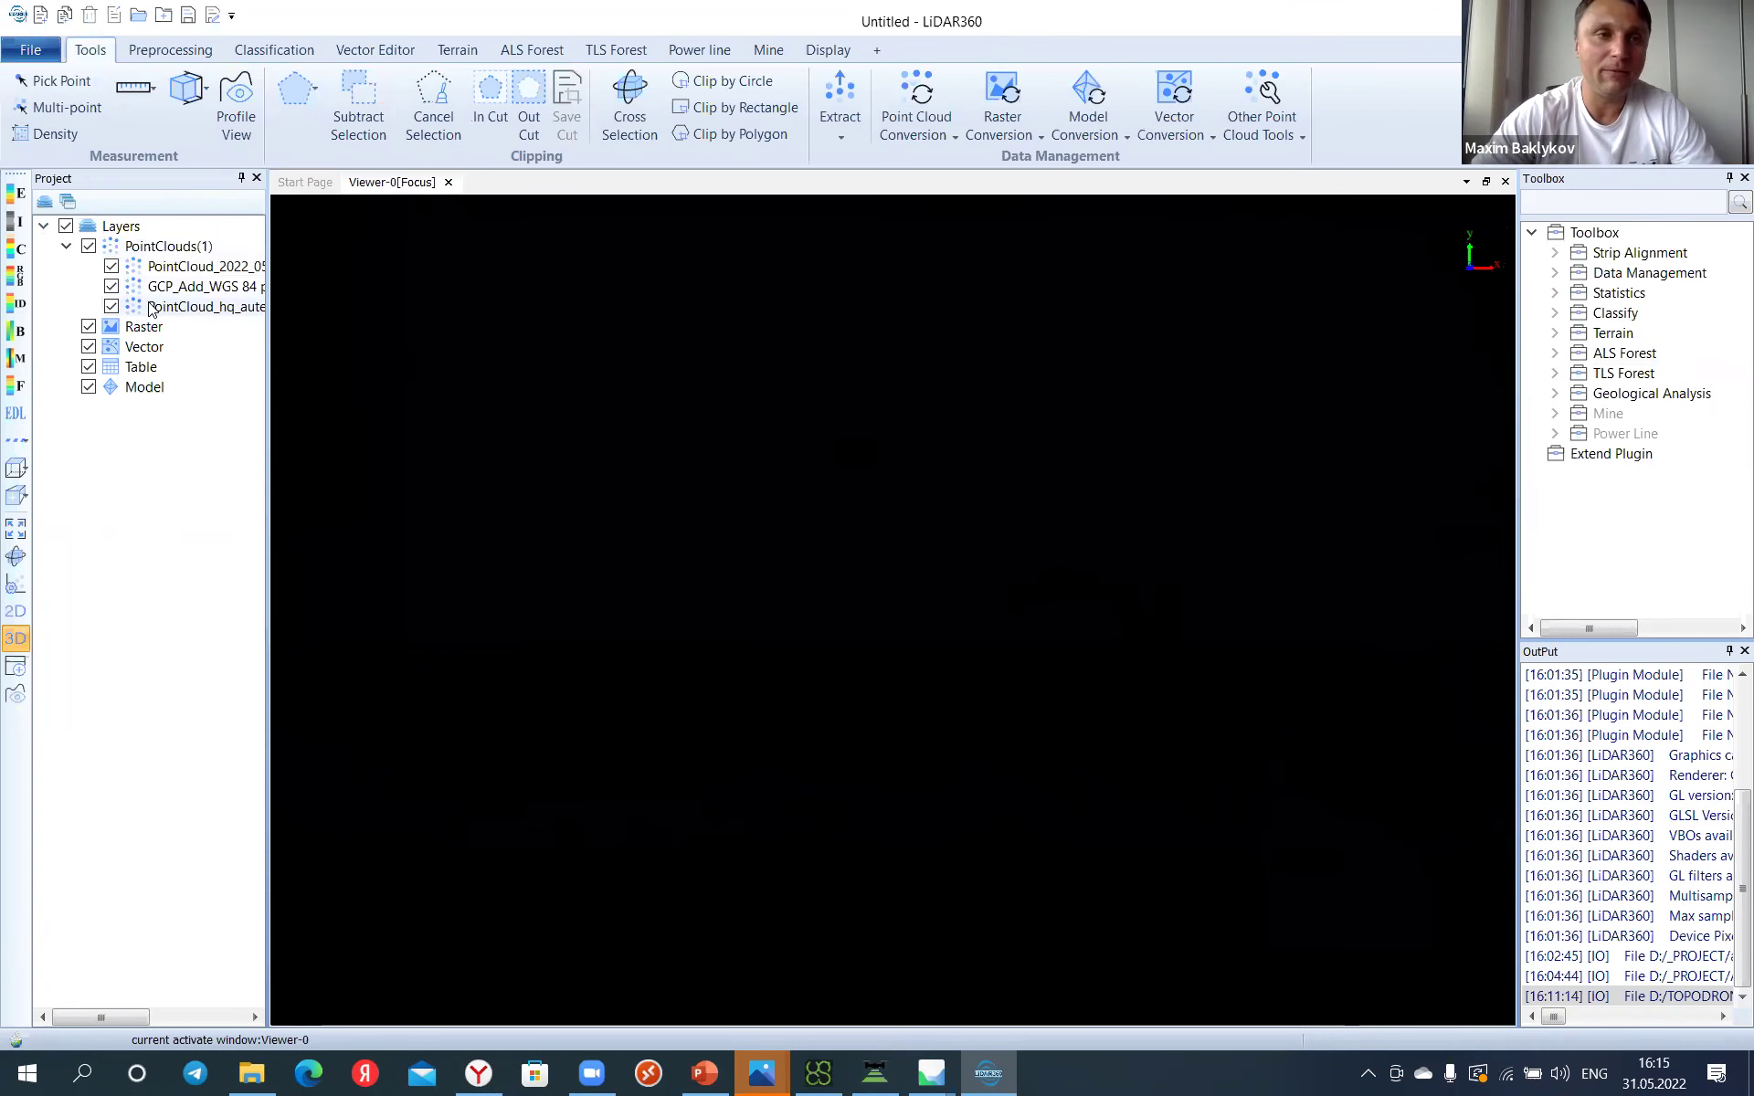
Step: Hide the PointCloud_hq and GCP_Add_WGS 84 layers, zoom to the castle point cloud layer and view the bridge and railway
{"action": "left_click", "coordinate": [112, 305]}
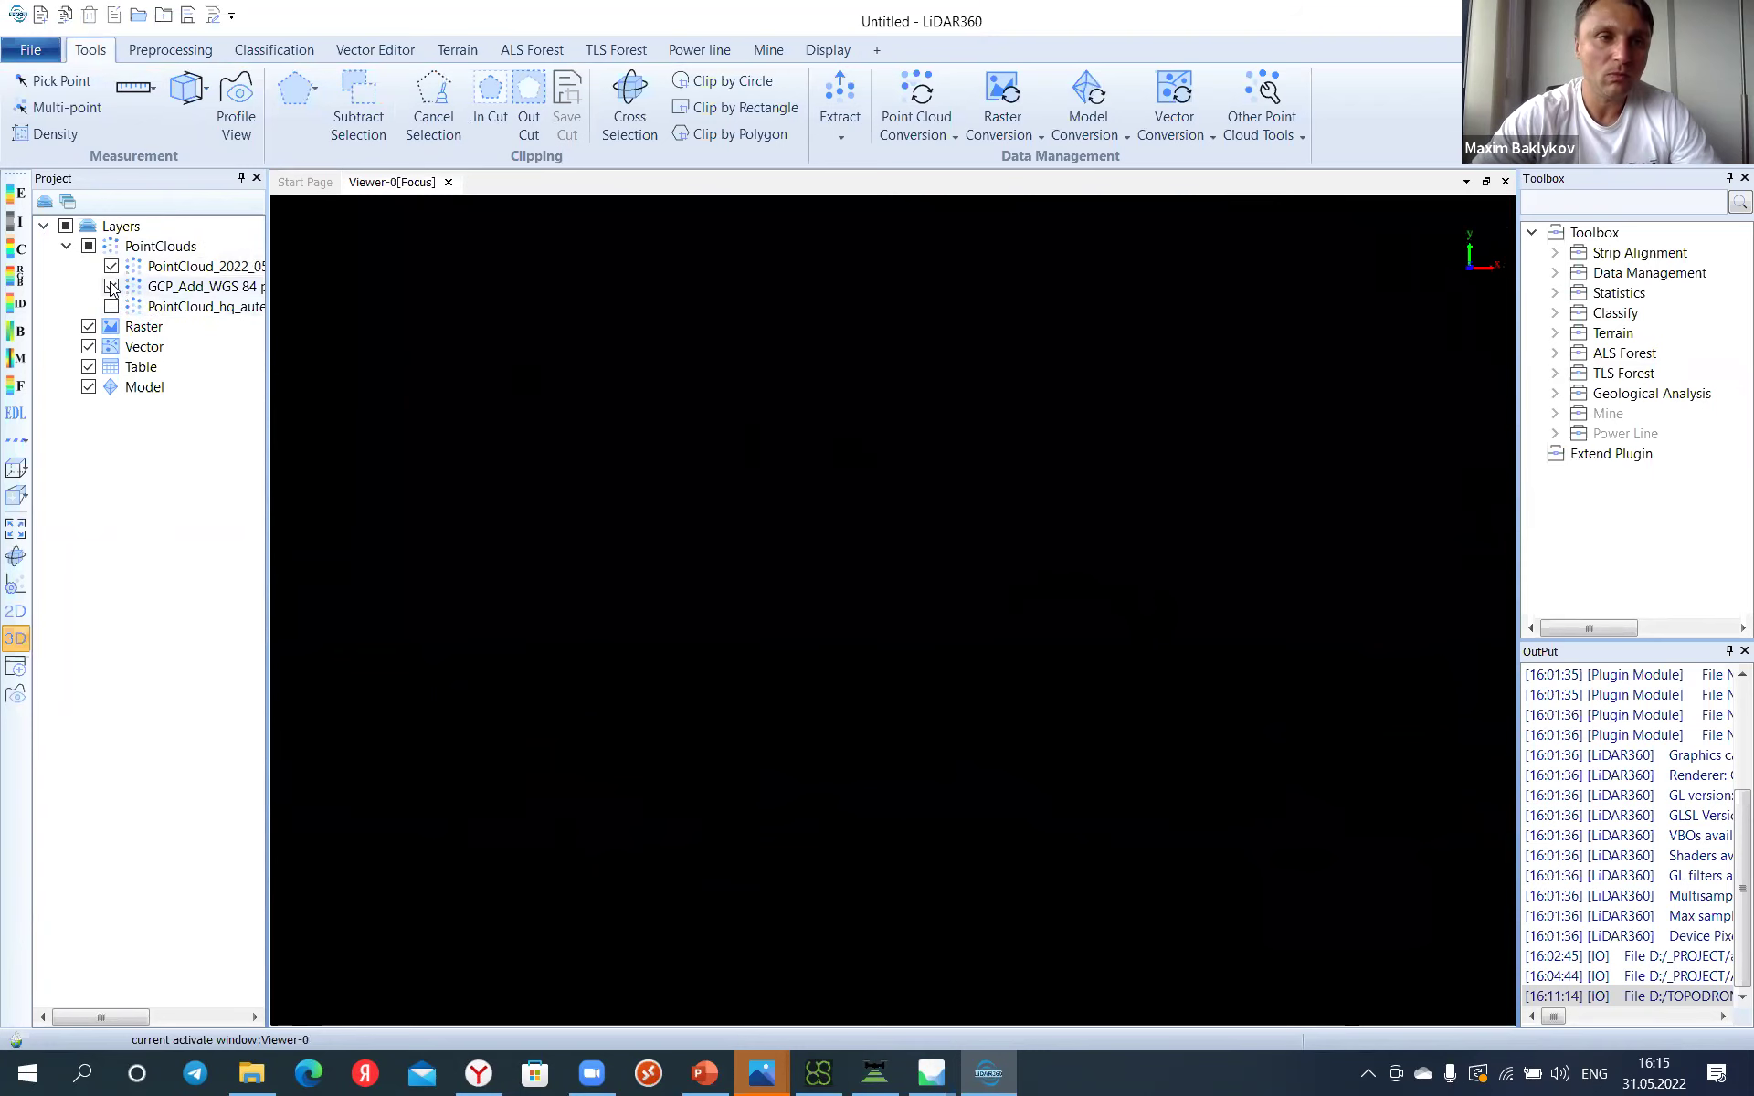
{"action": "left_click", "coordinate": [111, 286]}
{"action": "right_click", "coordinate": [196, 266]}
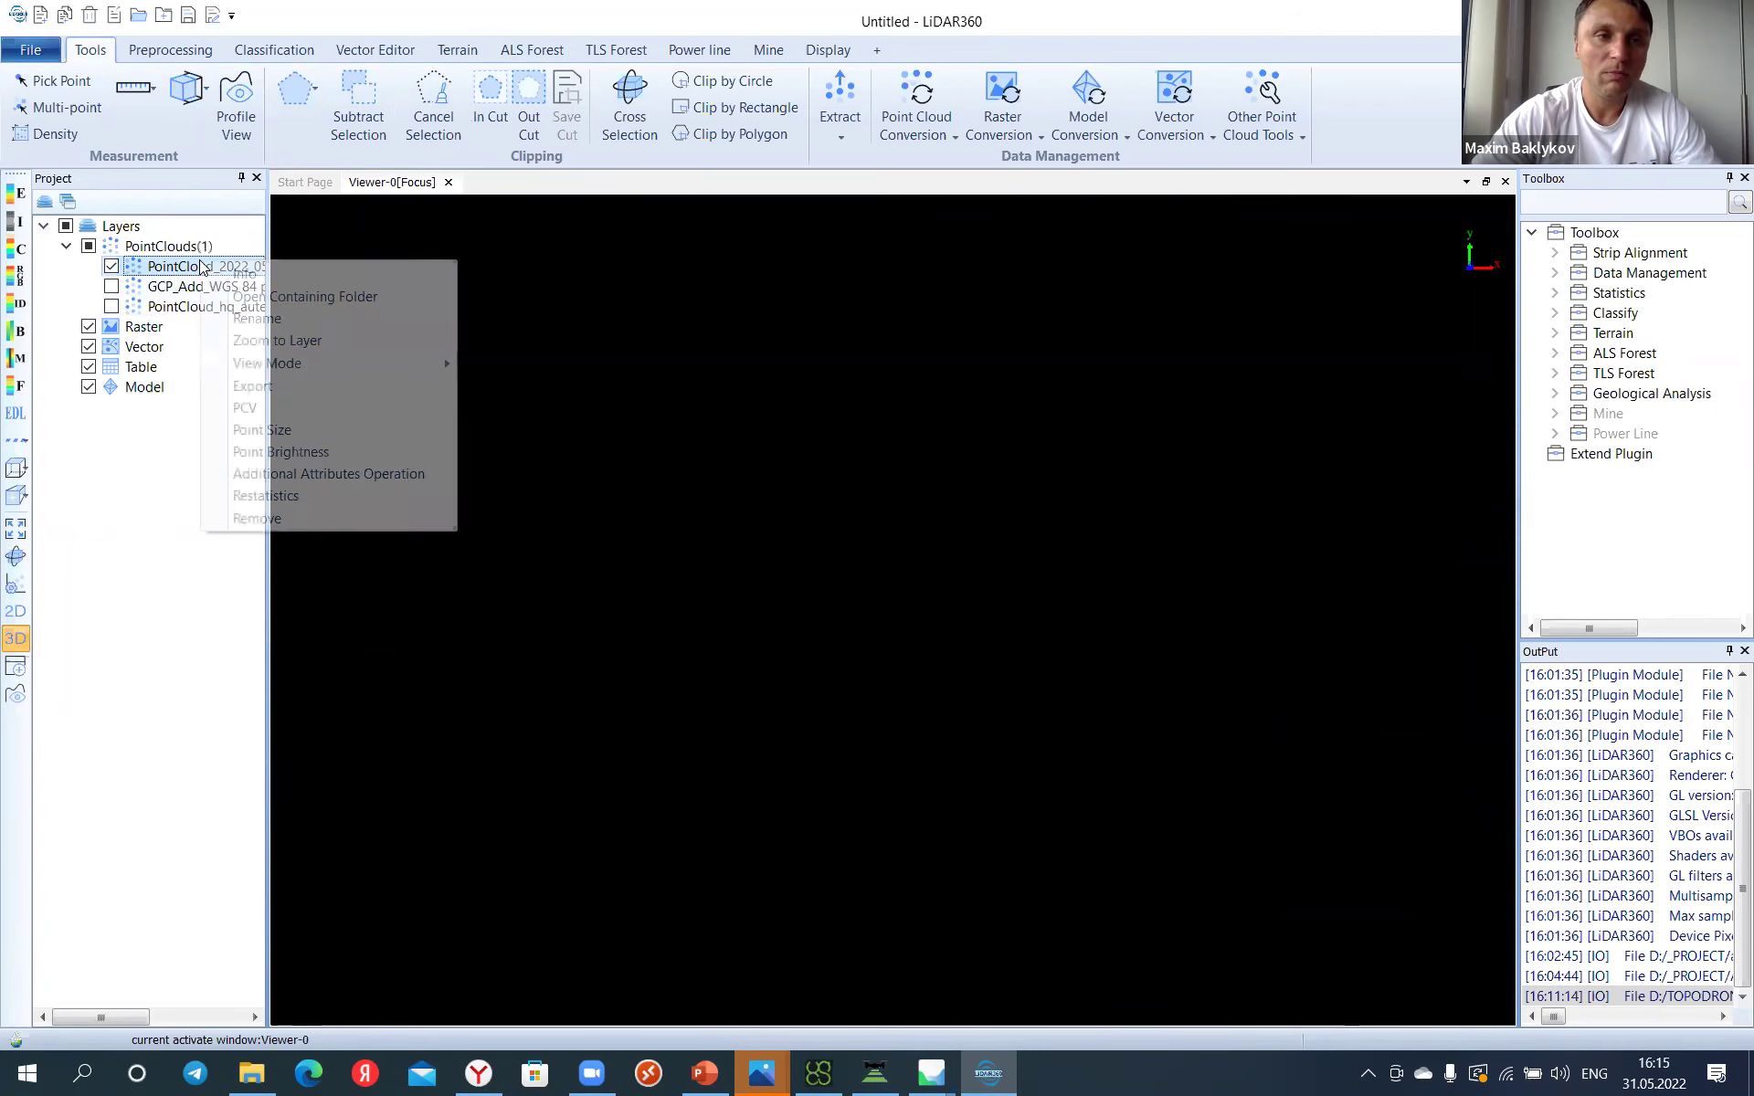
{"action": "left_click", "coordinate": [296, 341]}
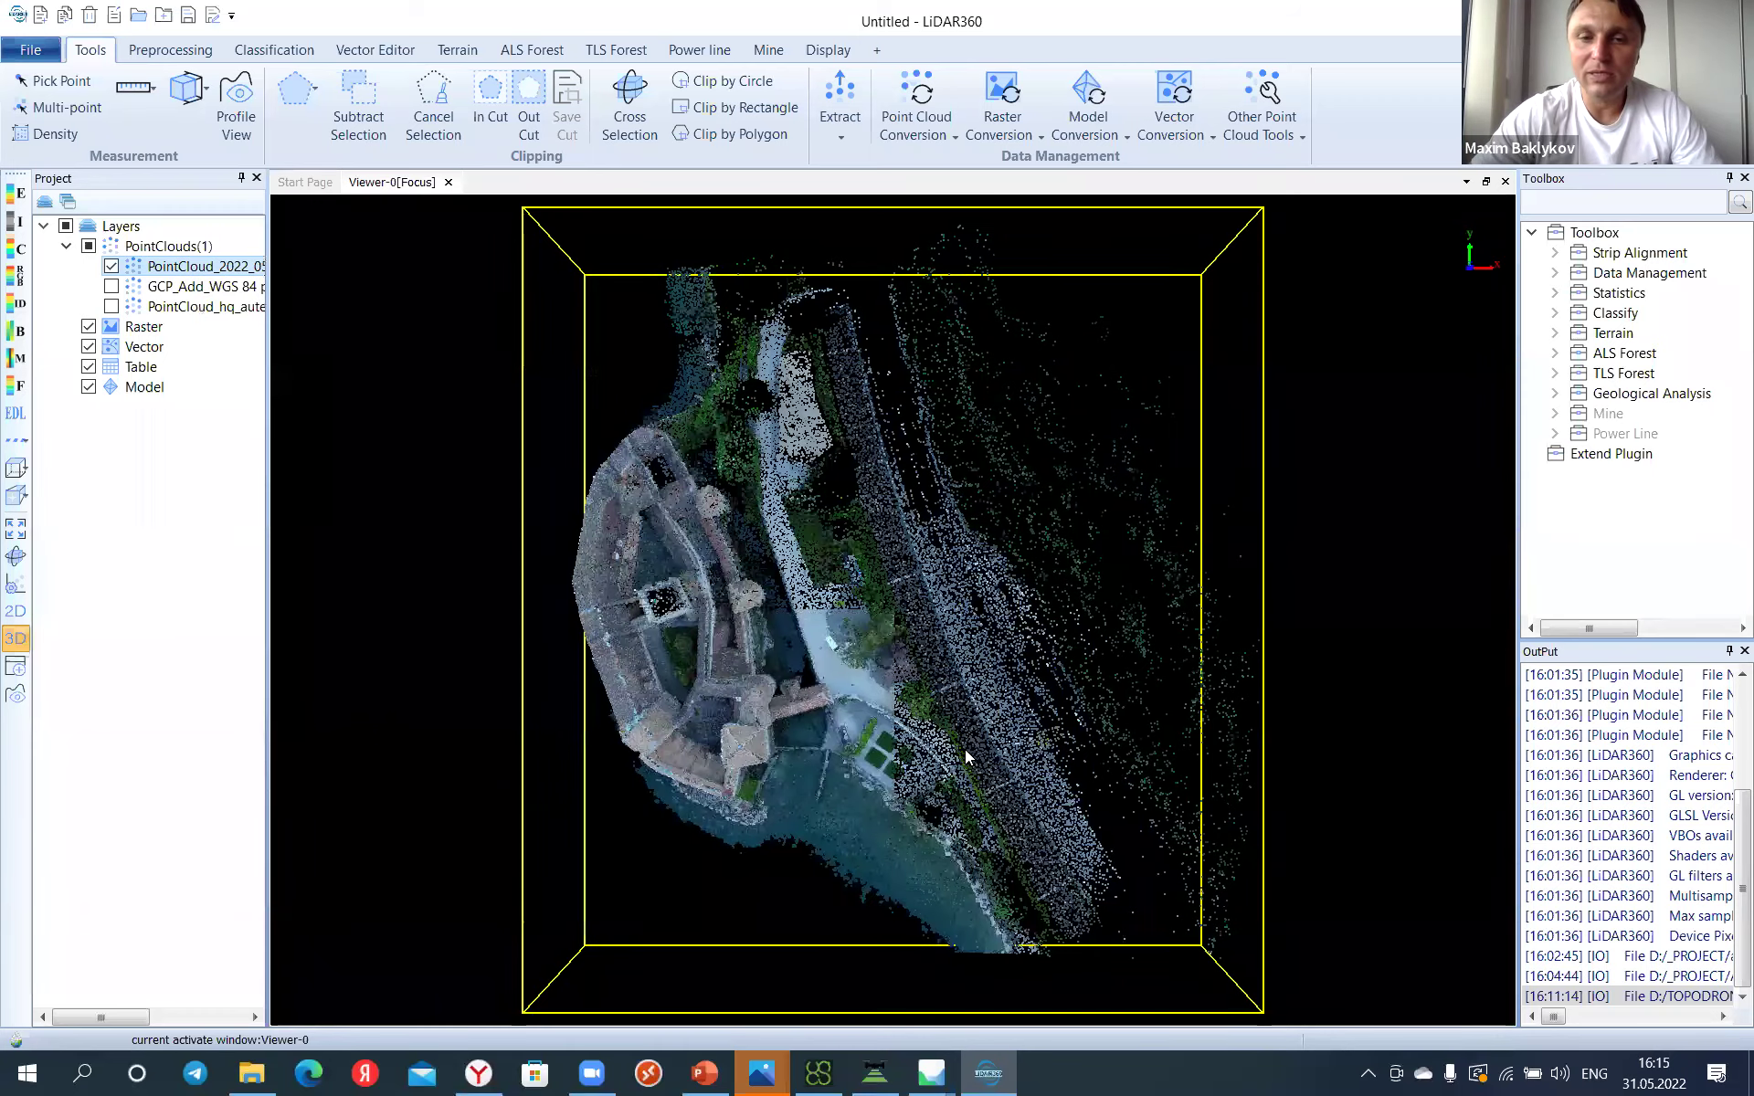
{"action": "scroll", "coordinate": [819, 721], "scroll_direction": "up", "scroll_amount": 8}
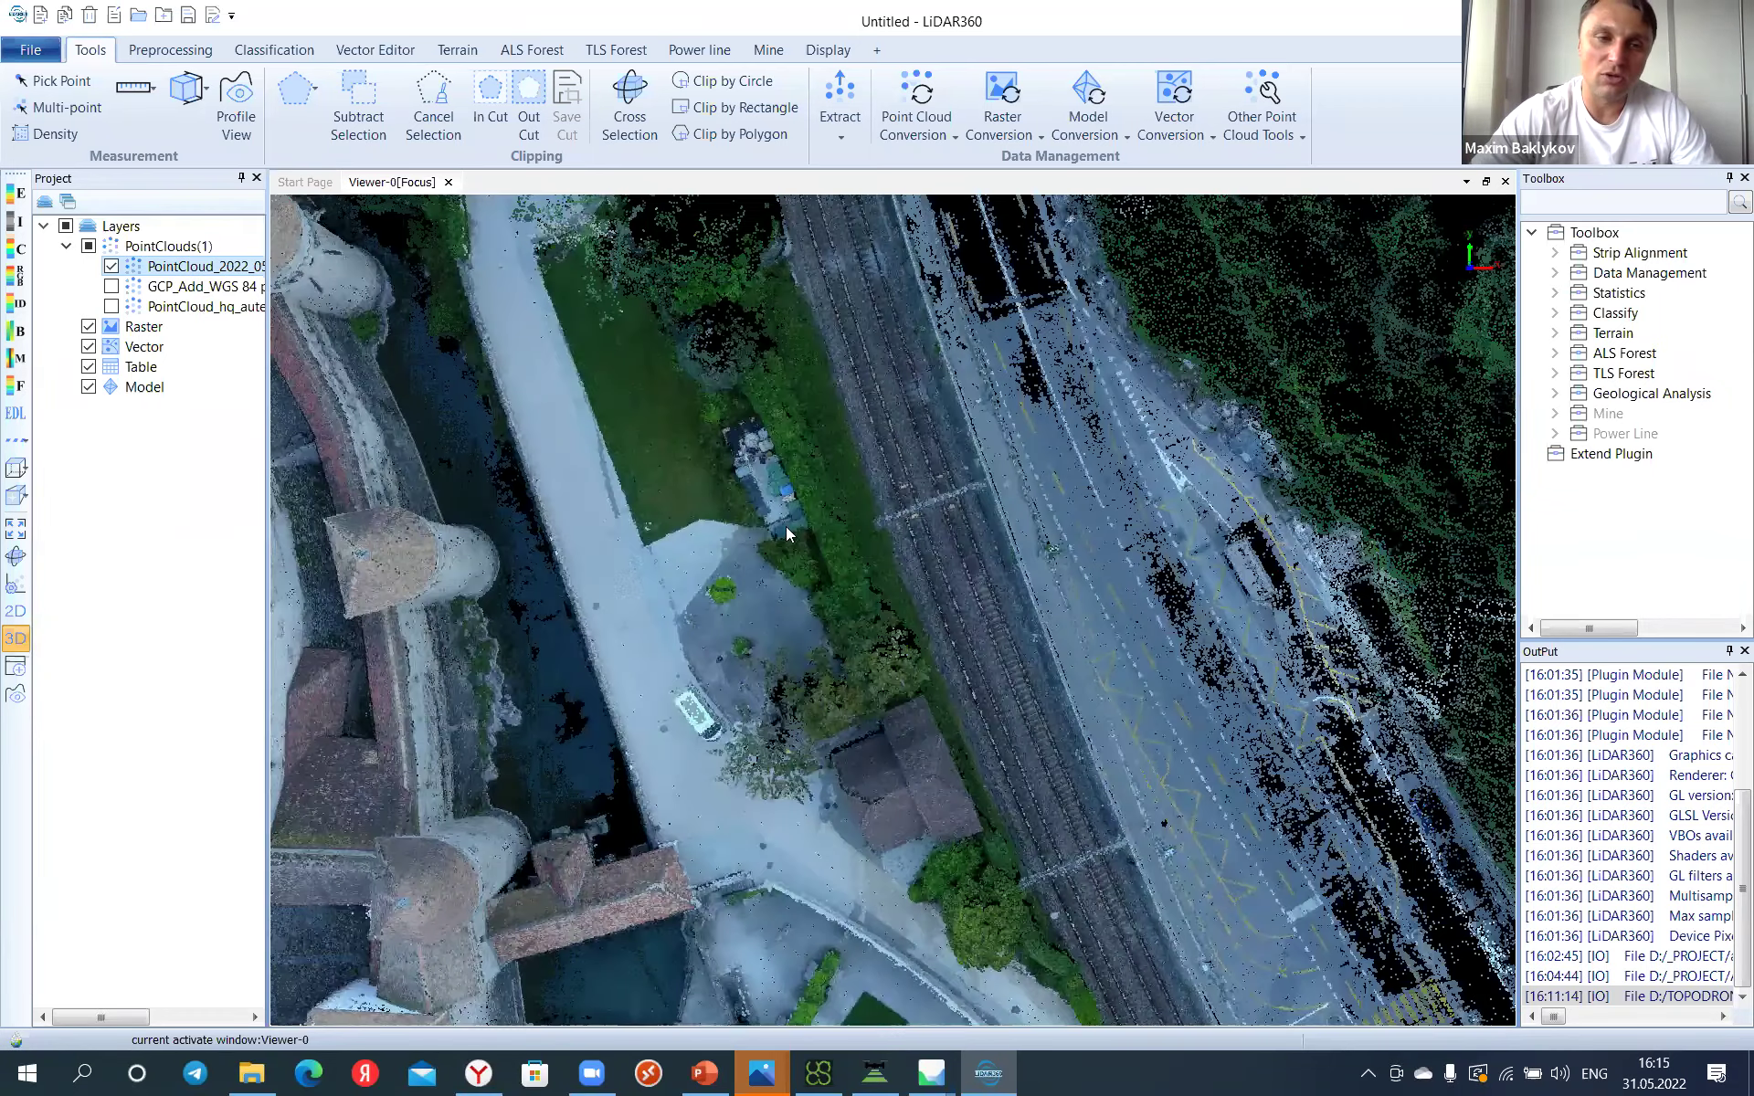
{"action": "mouse_move", "coordinate": [787, 532]}
{"action": "left_mouse_down"}
{"action": "mouse_move", "coordinate": [825, 642]}
{"action": "mouse_move", "coordinate": [882, 672]}
{"action": "left_mouse_up"}
{"action": "mouse_move", "coordinate": [970, 628]}
{"action": "left_mouse_down"}
{"action": "mouse_move", "coordinate": [966, 467]}
{"action": "mouse_move", "coordinate": [1007, 472]}
{"action": "mouse_move", "coordinate": [858, 480]}
{"action": "left_mouse_up"}
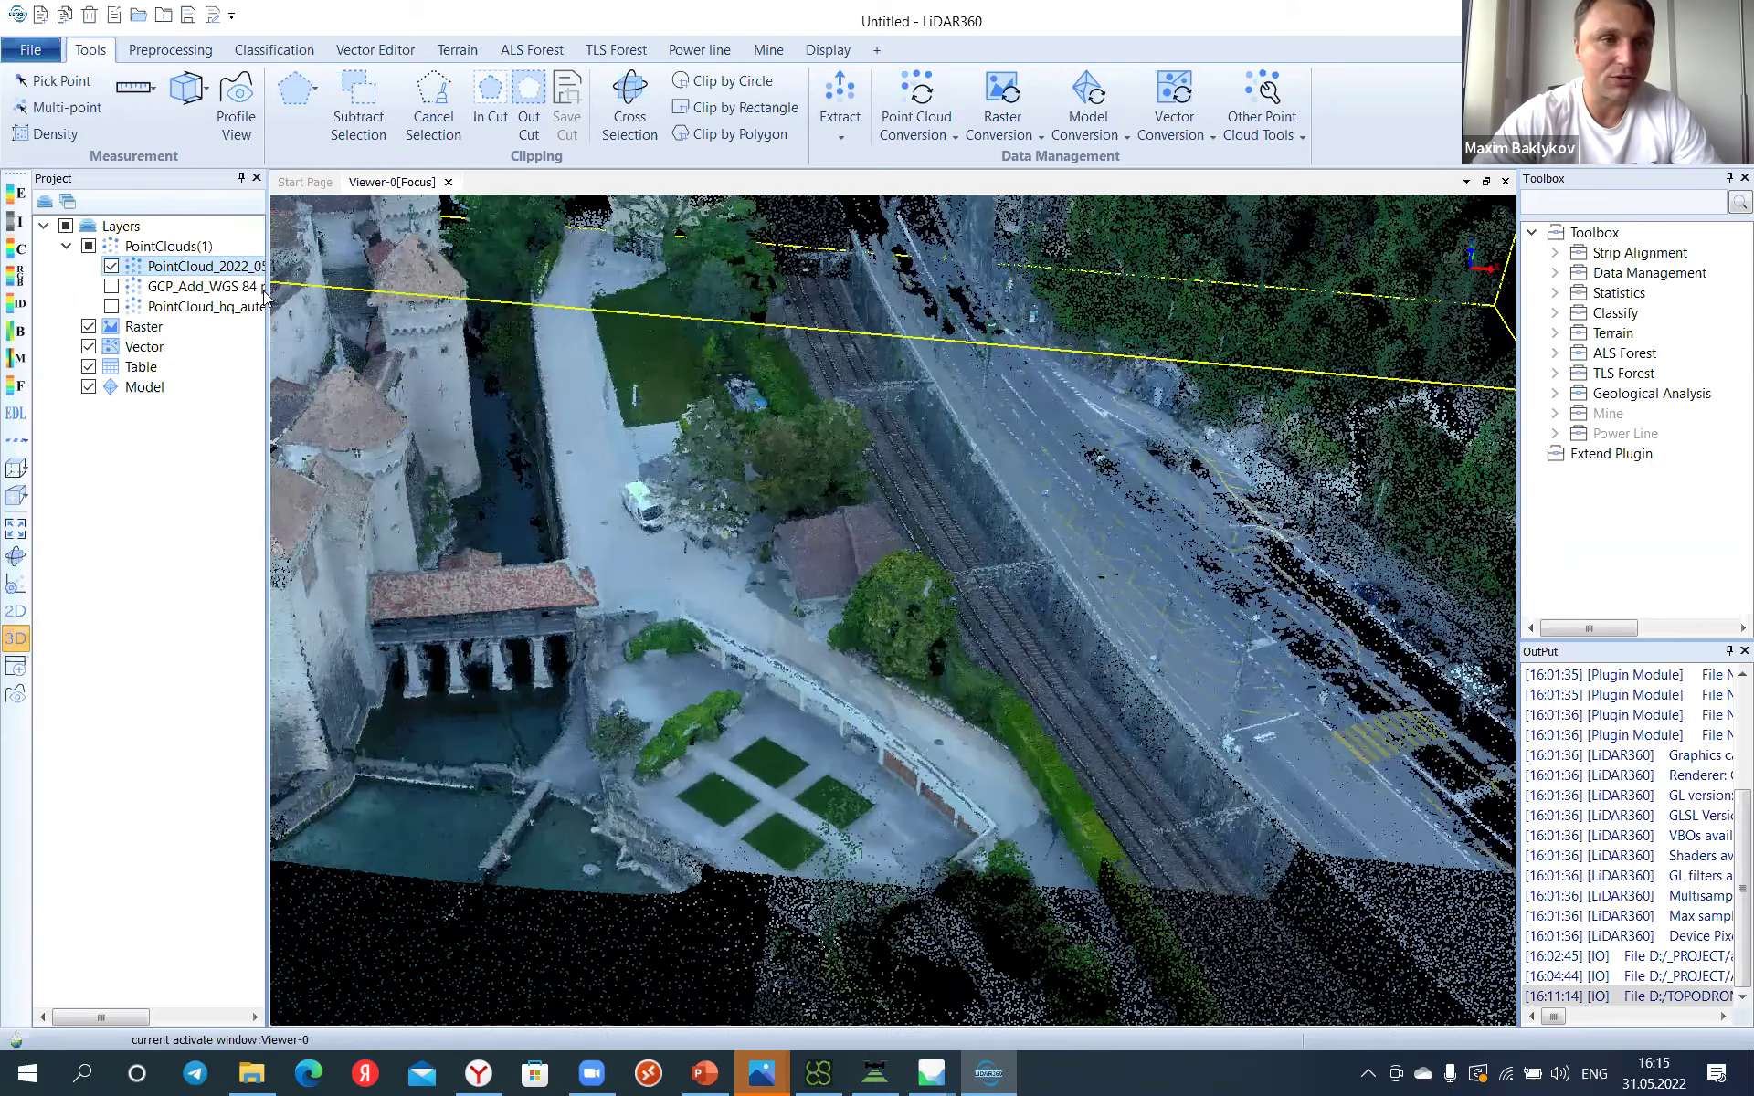
Step: Display the castle point cloud by height with the dialog's existing color bar and stretch settings
{"action": "right_click", "coordinate": [235, 268]}
{"action": "mouse_move", "coordinate": [342, 369]}
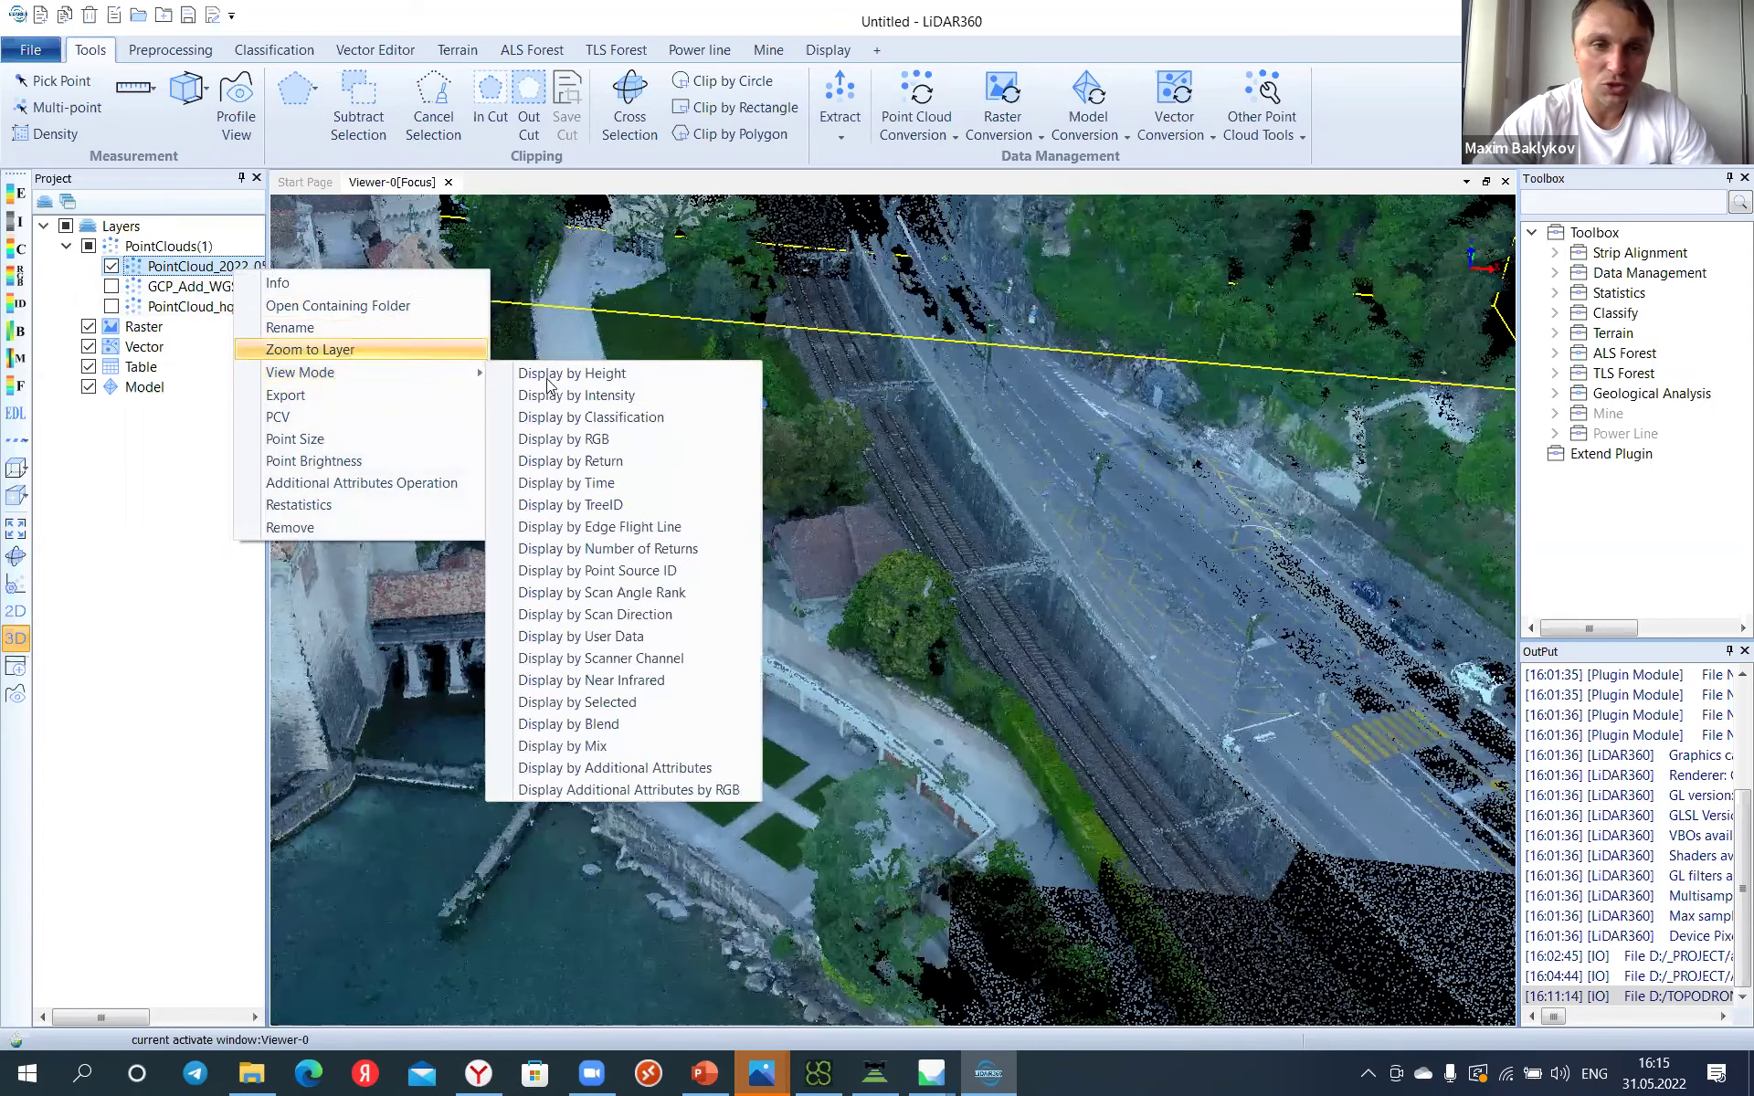
{"action": "left_click", "coordinate": [576, 374]}
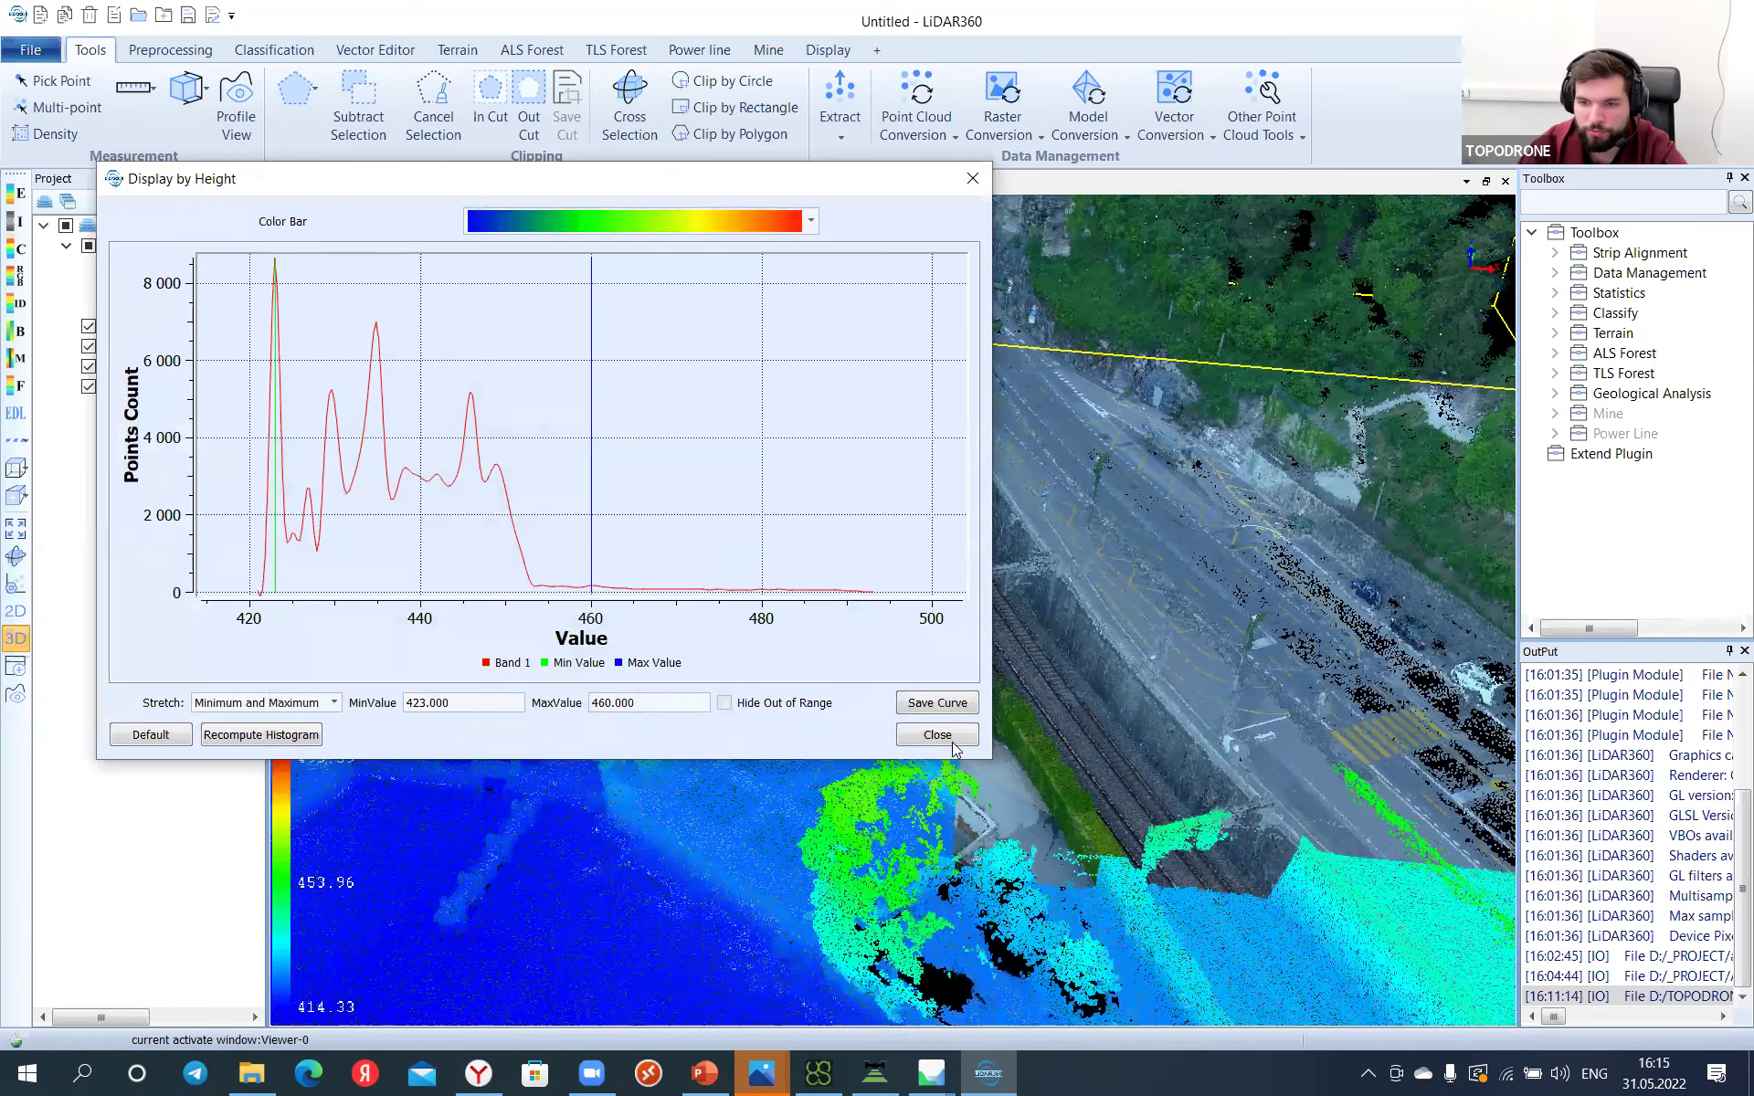
{"action": "left_click", "coordinate": [937, 735]}
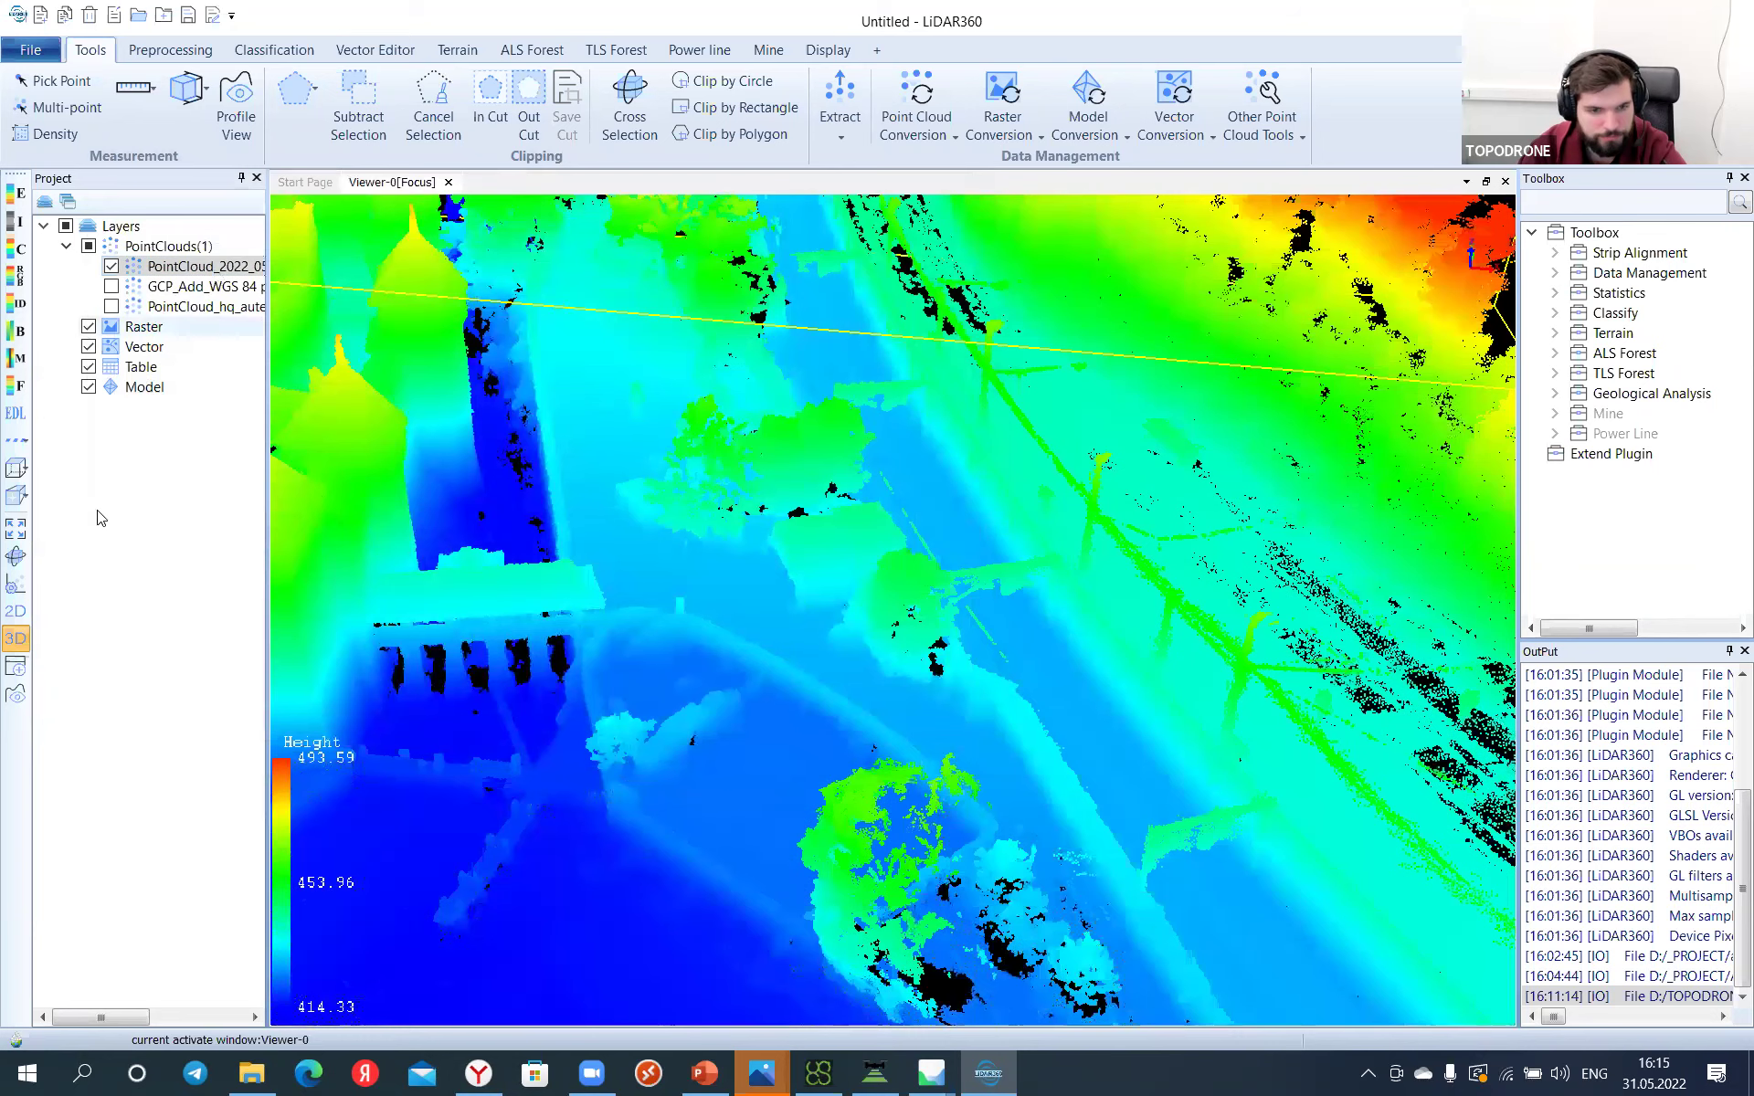
Step: Set the fixed point size to 1
{"action": "left_click", "coordinate": [15, 584]}
{"action": "left_click", "coordinate": [25, 592]}
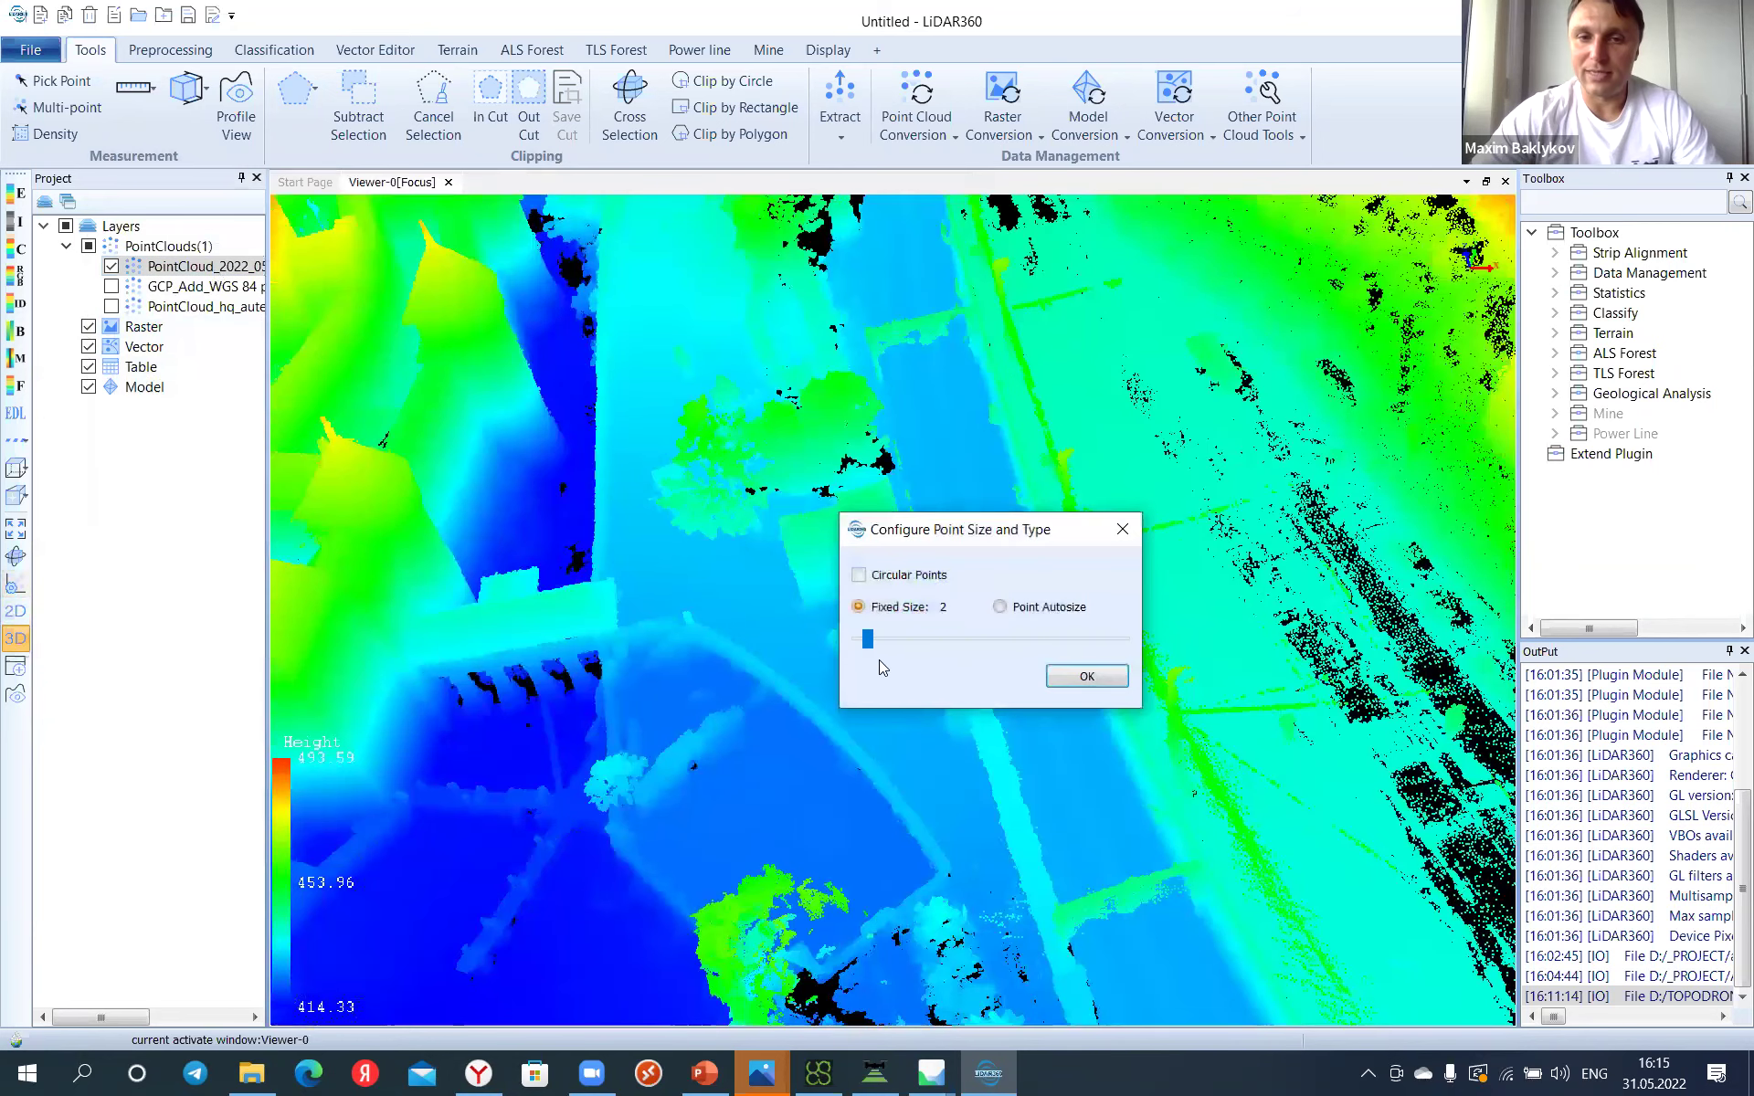
{"action": "left_click_drag", "start_coordinate": [862, 645], "coordinate": [870, 645]}
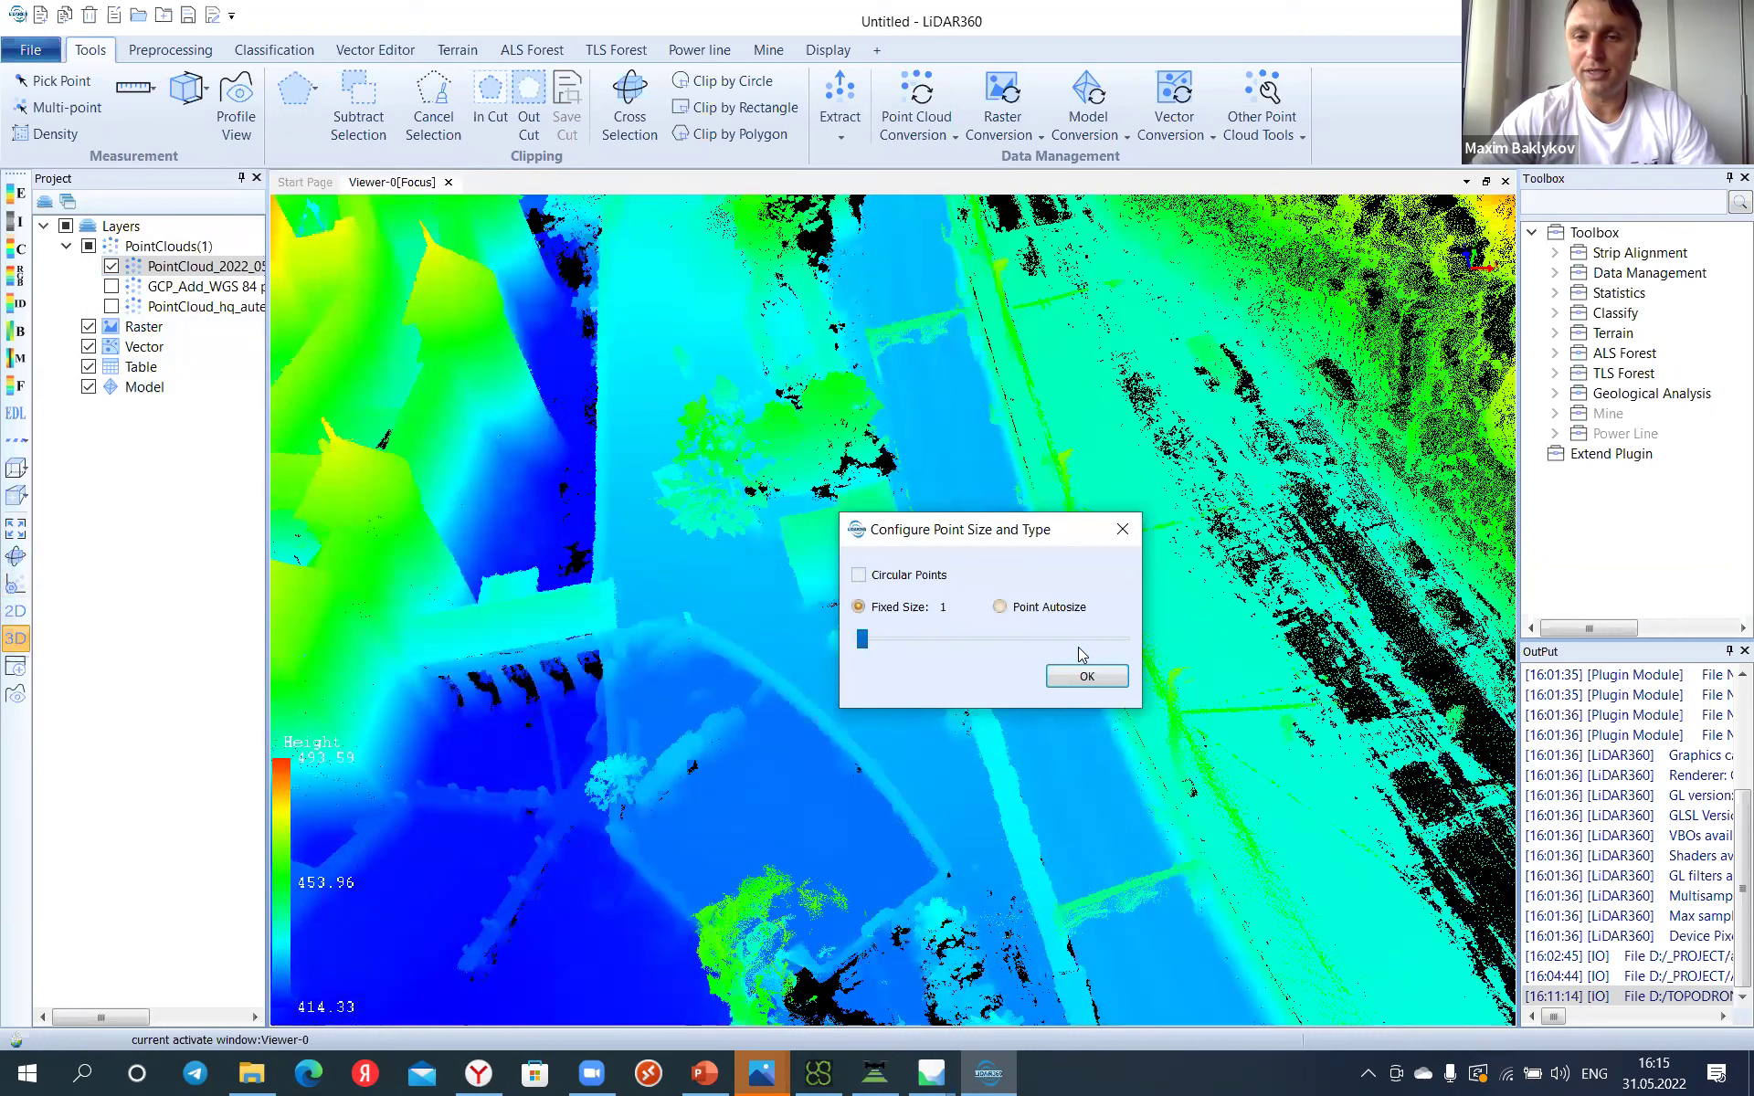
{"action": "left_click", "coordinate": [1081, 678]}
Step: Examine the height-colored railway, road, castle roofs and covered bridge from several angles
{"action": "left_click_drag", "start_coordinate": [1073, 698], "coordinate": [968, 642]}
{"action": "scroll", "coordinate": [968, 642], "scroll_direction": "down", "scroll_amount": 5}
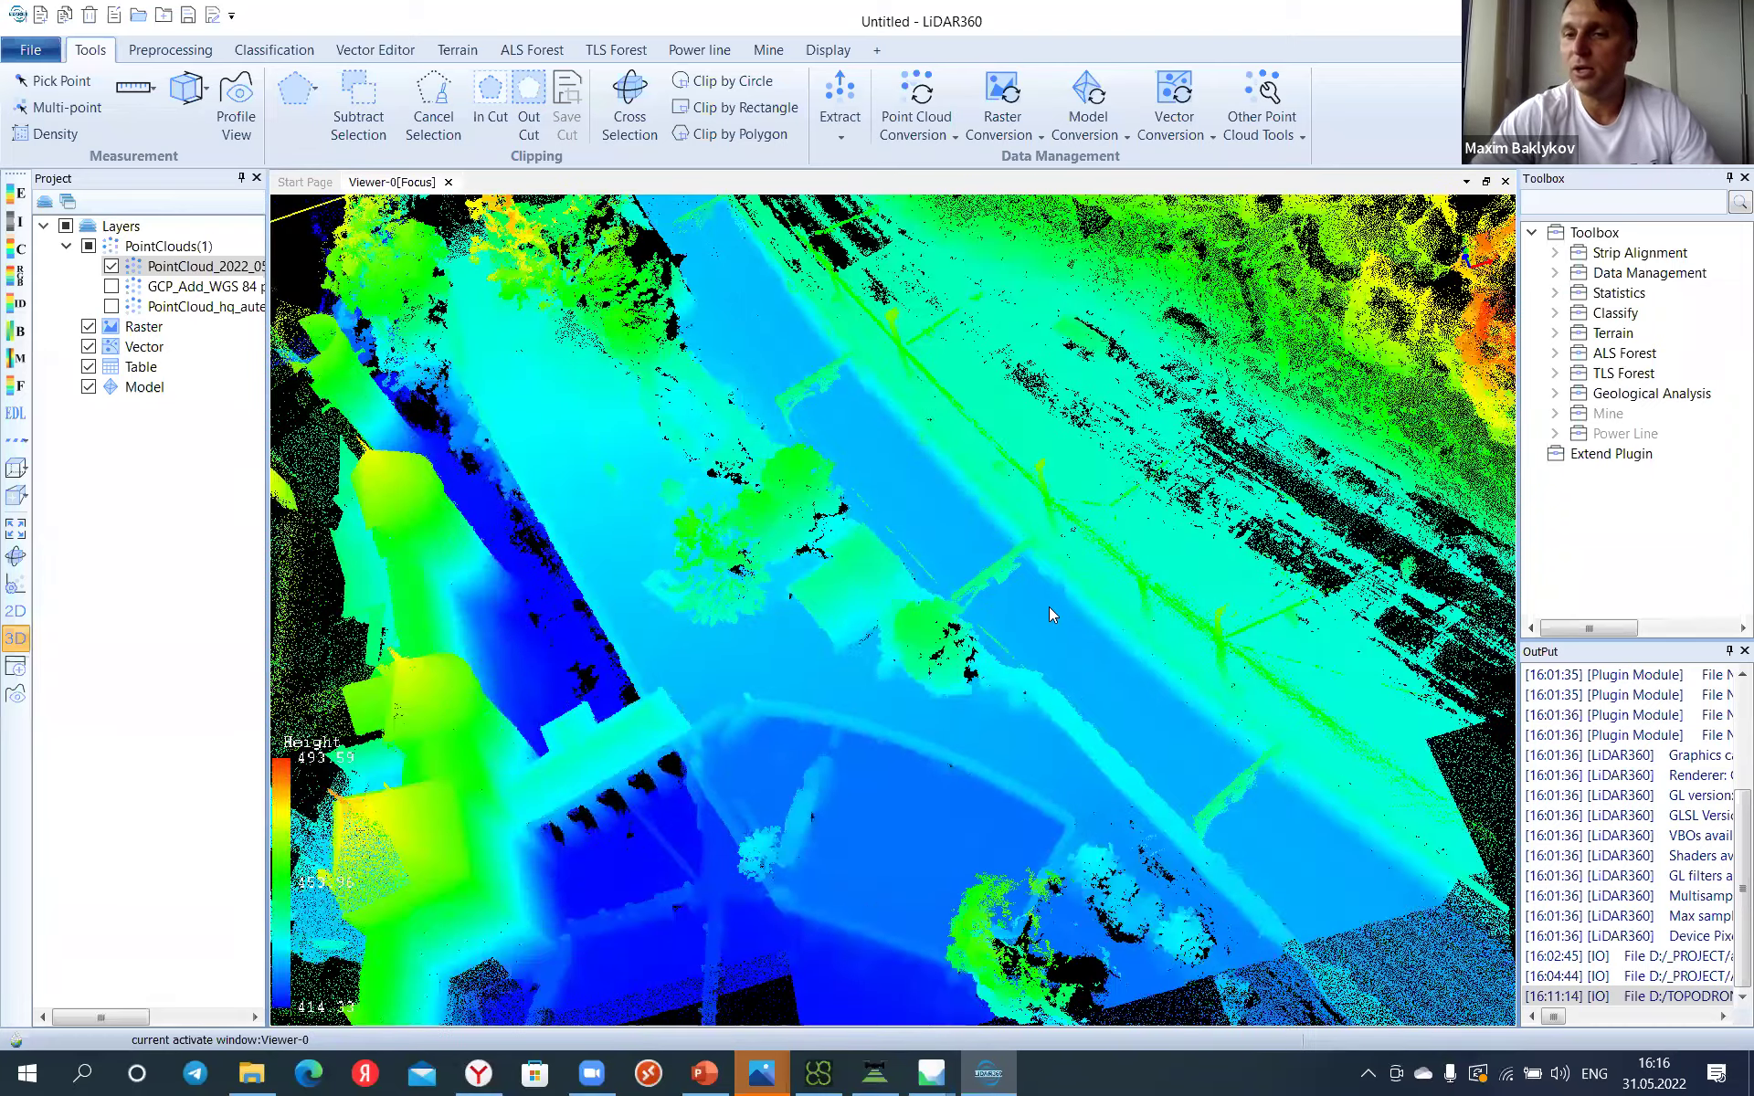
{"action": "left_click_drag", "start_coordinate": [1049, 607], "coordinate": [1058, 637]}
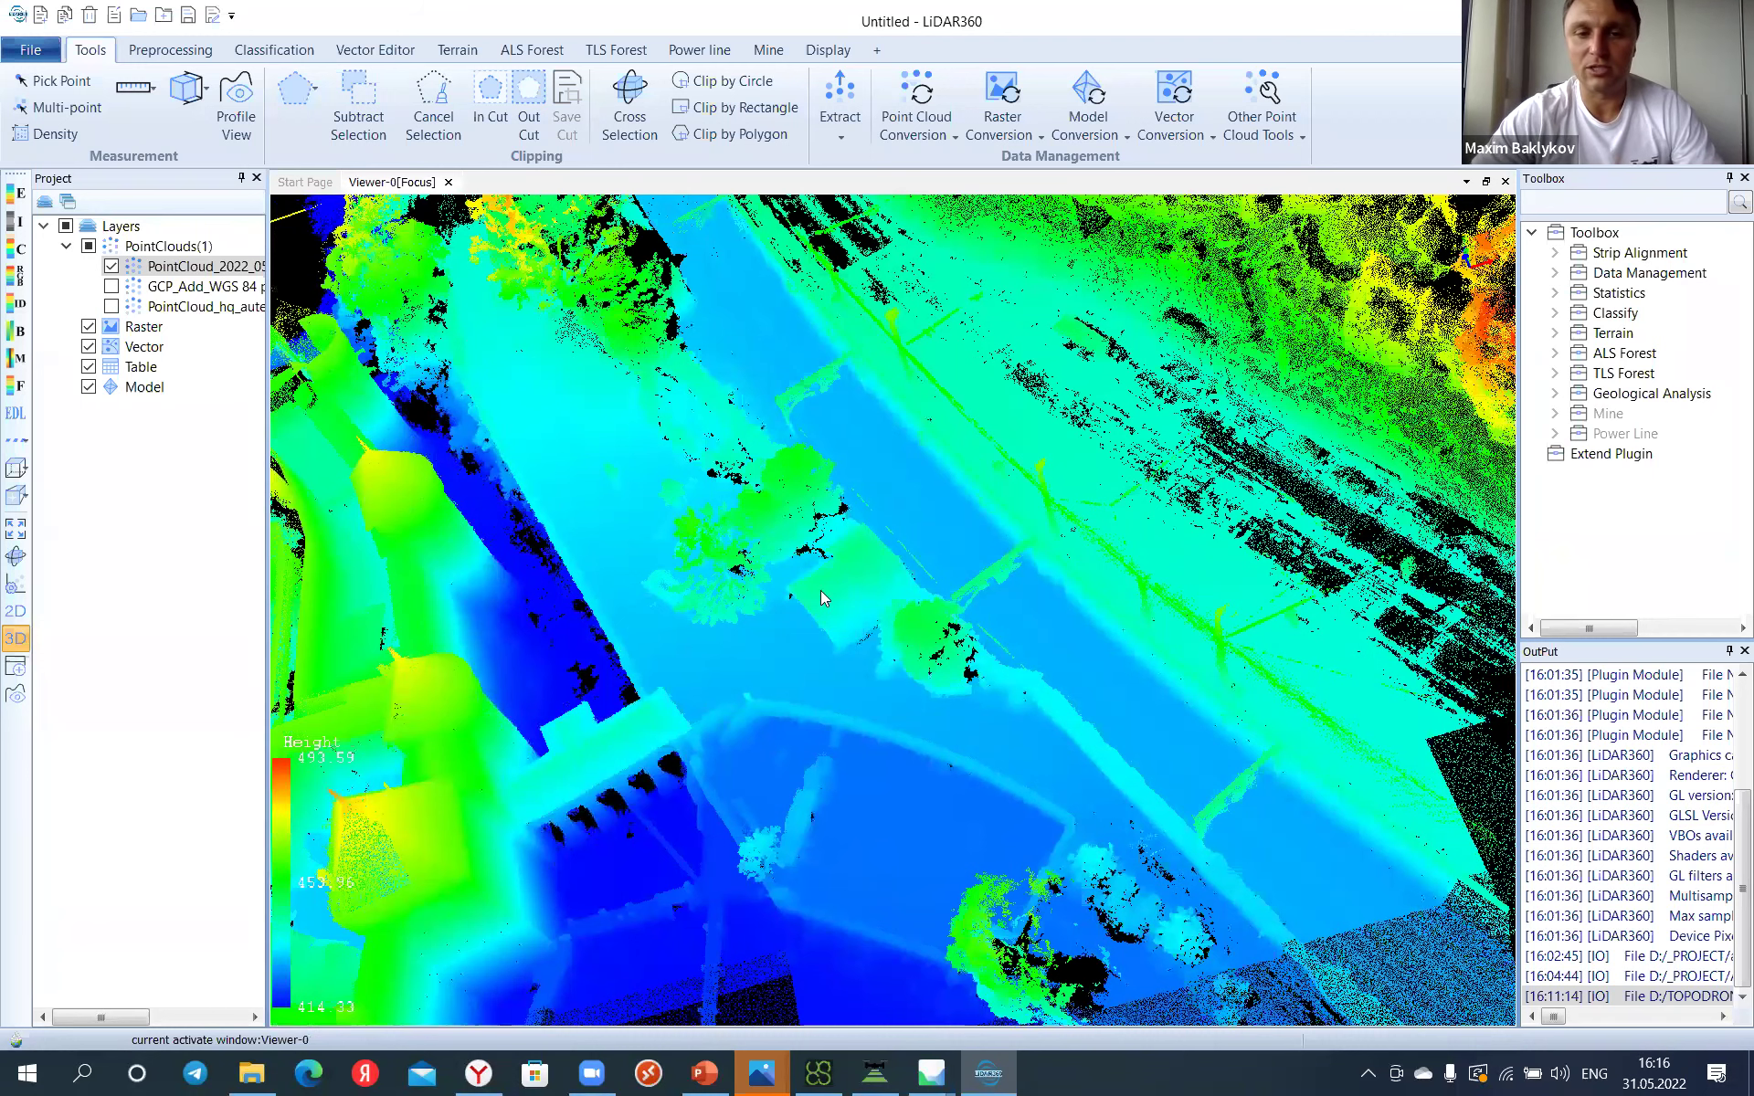
{"action": "left_click_drag", "start_coordinate": [881, 590], "coordinate": [973, 672]}
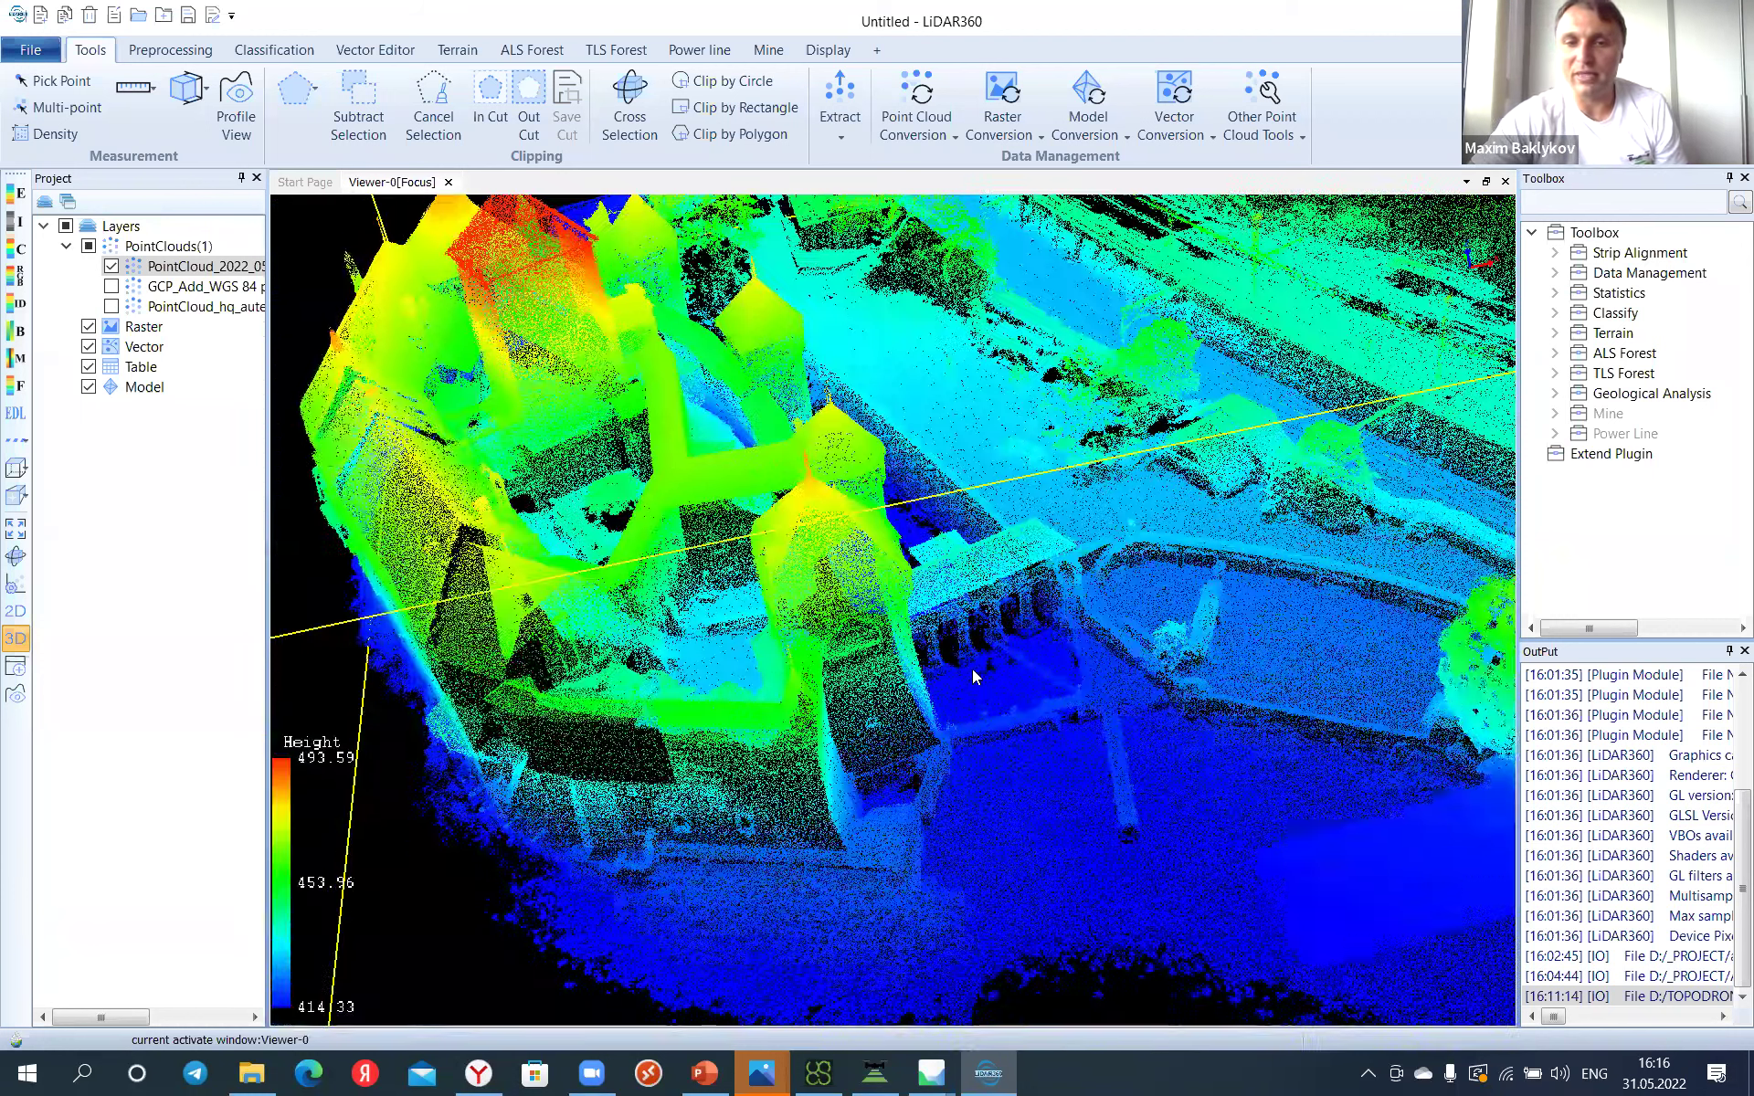
{"action": "scroll", "coordinate": [981, 667], "scroll_direction": "up", "scroll_amount": 5}
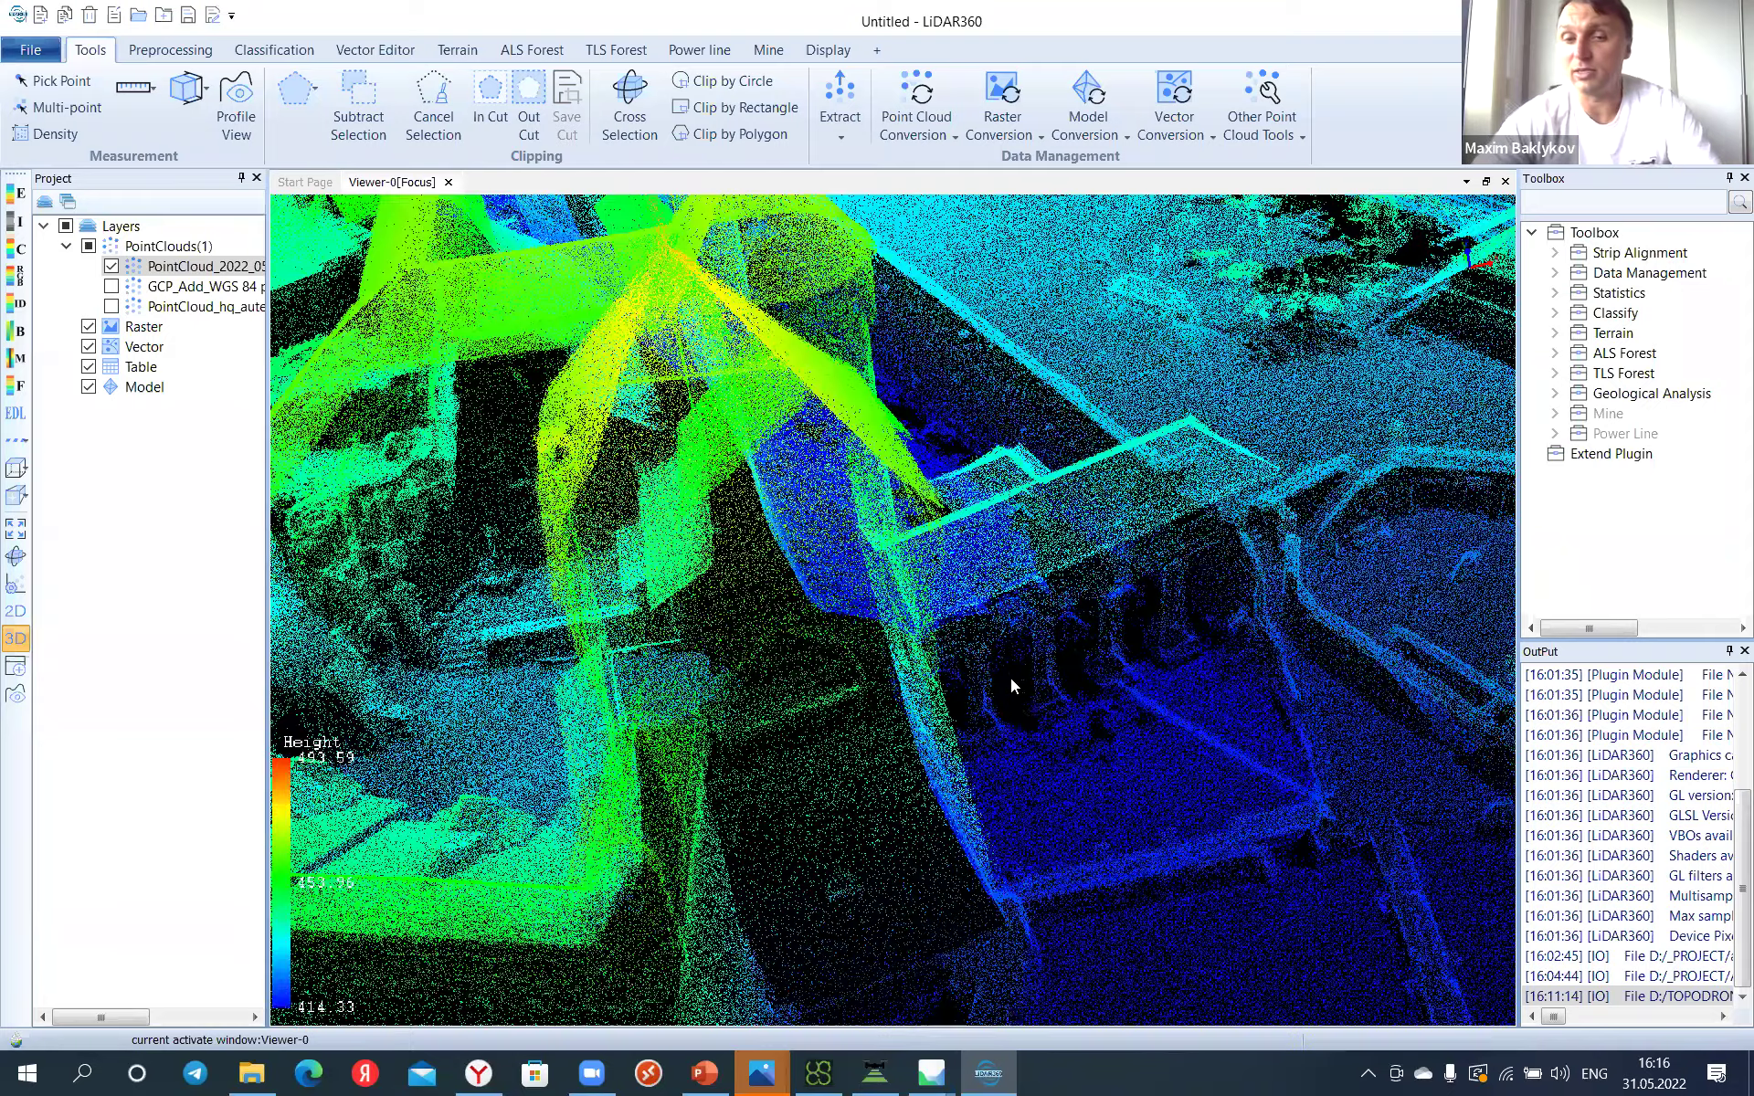
{"action": "scroll", "coordinate": [1023, 718], "scroll_direction": "up", "scroll_amount": 5}
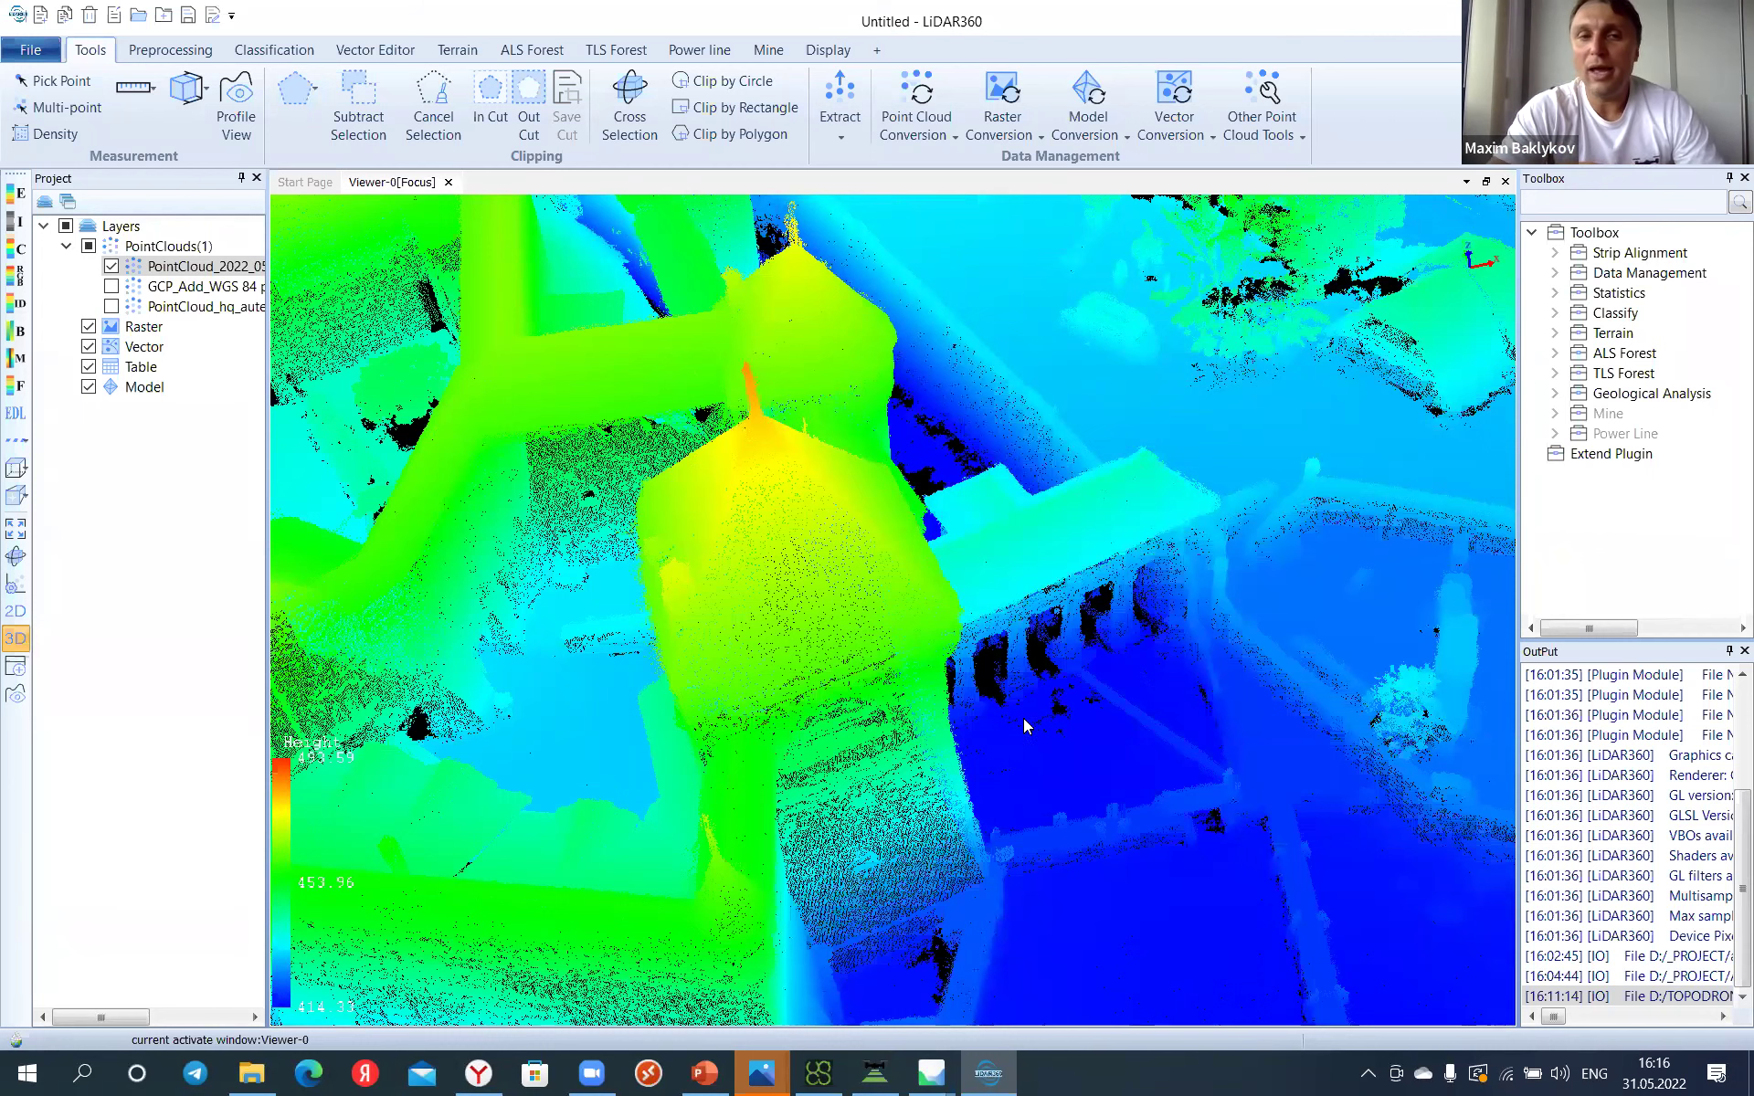
{"action": "mouse_move", "coordinate": [1029, 681]}
{"action": "left_mouse_down"}
{"action": "mouse_move", "coordinate": [941, 791]}
{"action": "mouse_move", "coordinate": [702, 745]}
{"action": "mouse_move", "coordinate": [694, 619]}
{"action": "mouse_move", "coordinate": [1040, 597]}
{"action": "mouse_move", "coordinate": [1136, 691]}
{"action": "mouse_move", "coordinate": [1121, 815]}
{"action": "left_mouse_up"}
{"action": "scroll", "coordinate": [986, 663], "scroll_direction": "up", "scroll_amount": 3}
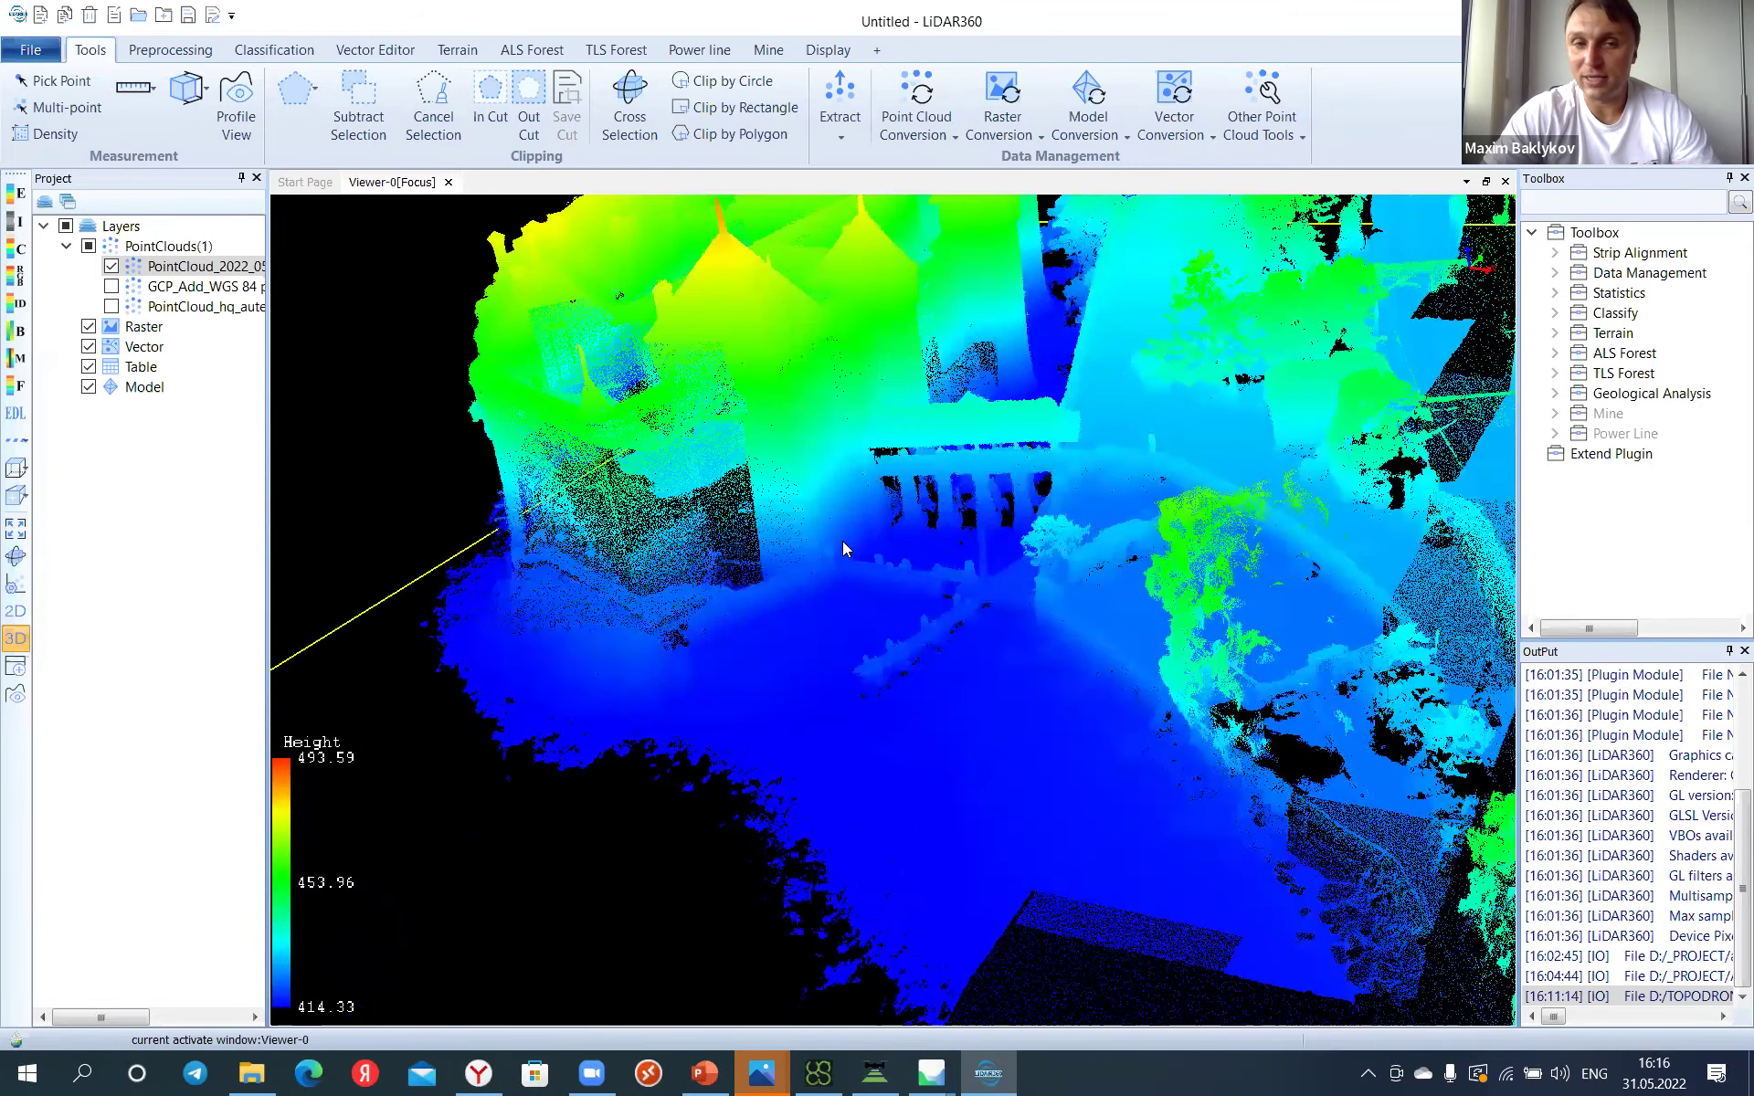
Step: Examine the height-colored lakeside walls, bridge arches, jetty and main tower, and switch to the PowerPoint presentation
{"action": "scroll", "coordinate": [842, 541], "scroll_direction": "down", "scroll_amount": 3}
{"action": "left_click_drag", "start_coordinate": [830, 535], "coordinate": [922, 674]}
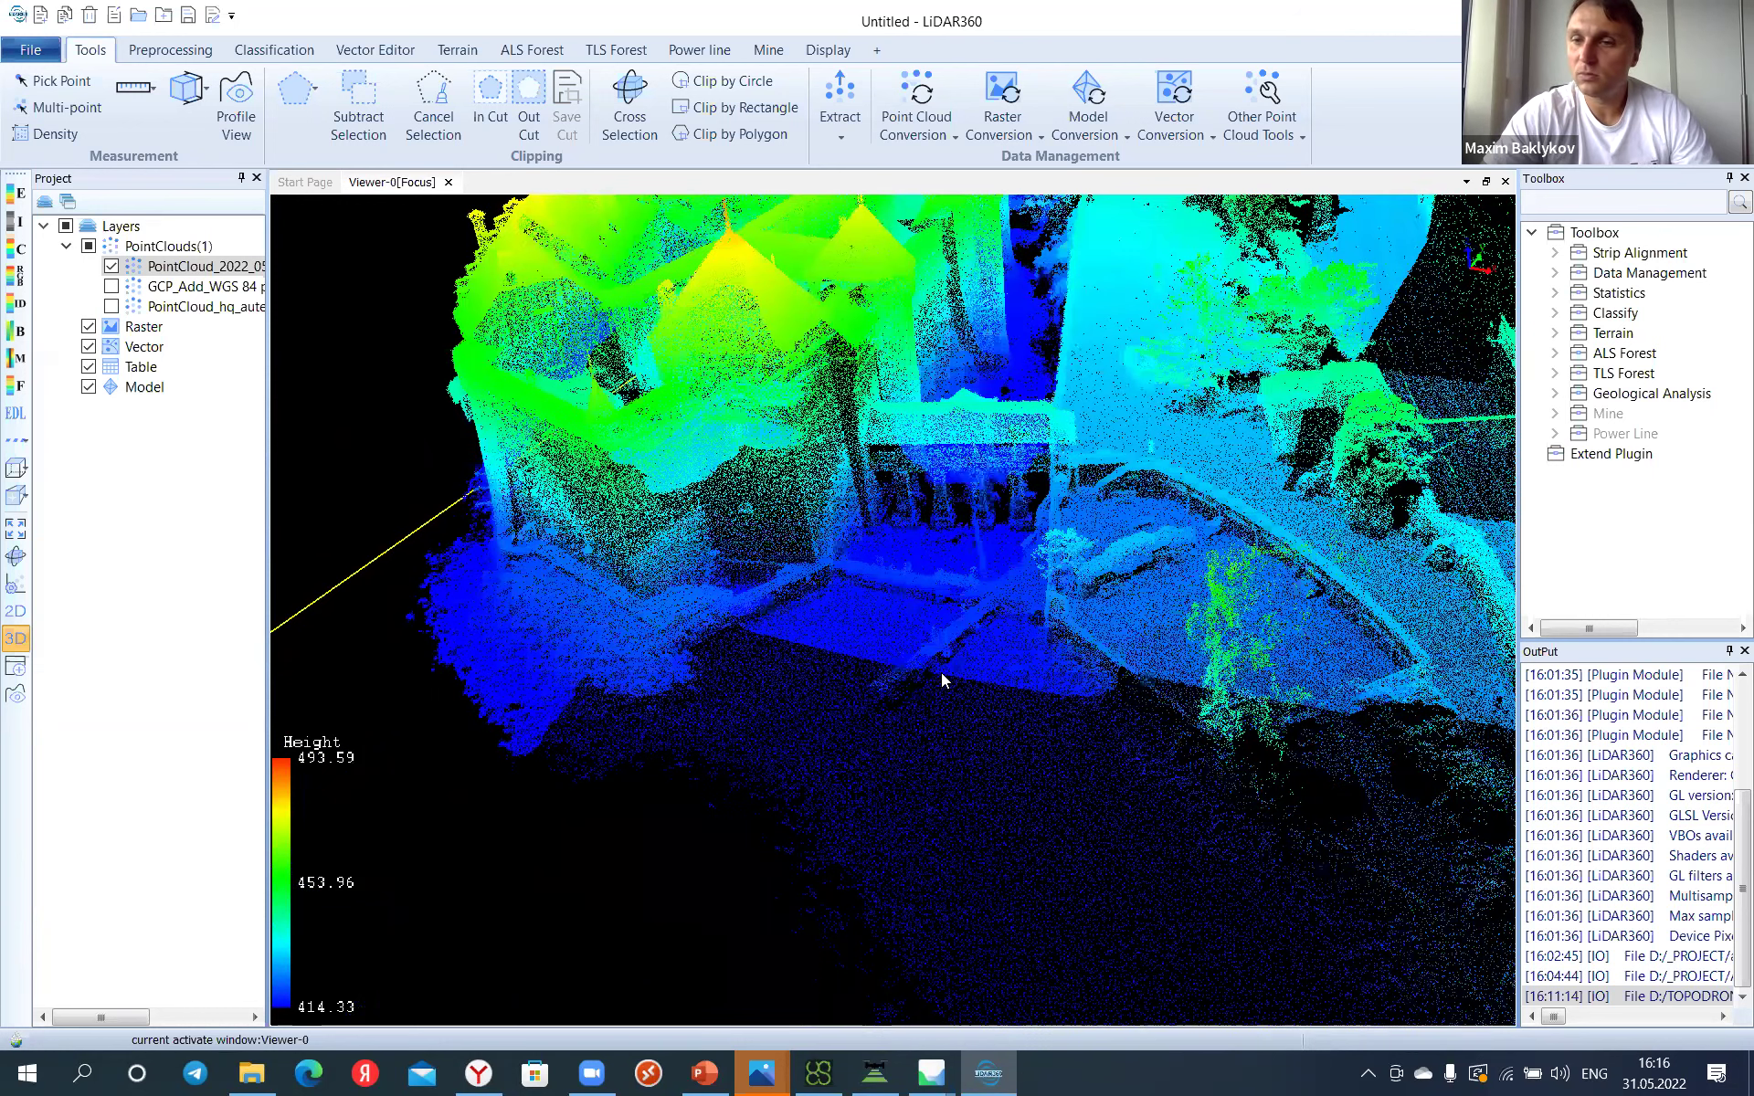
{"action": "scroll", "coordinate": [943, 680], "scroll_direction": "up", "scroll_amount": 5}
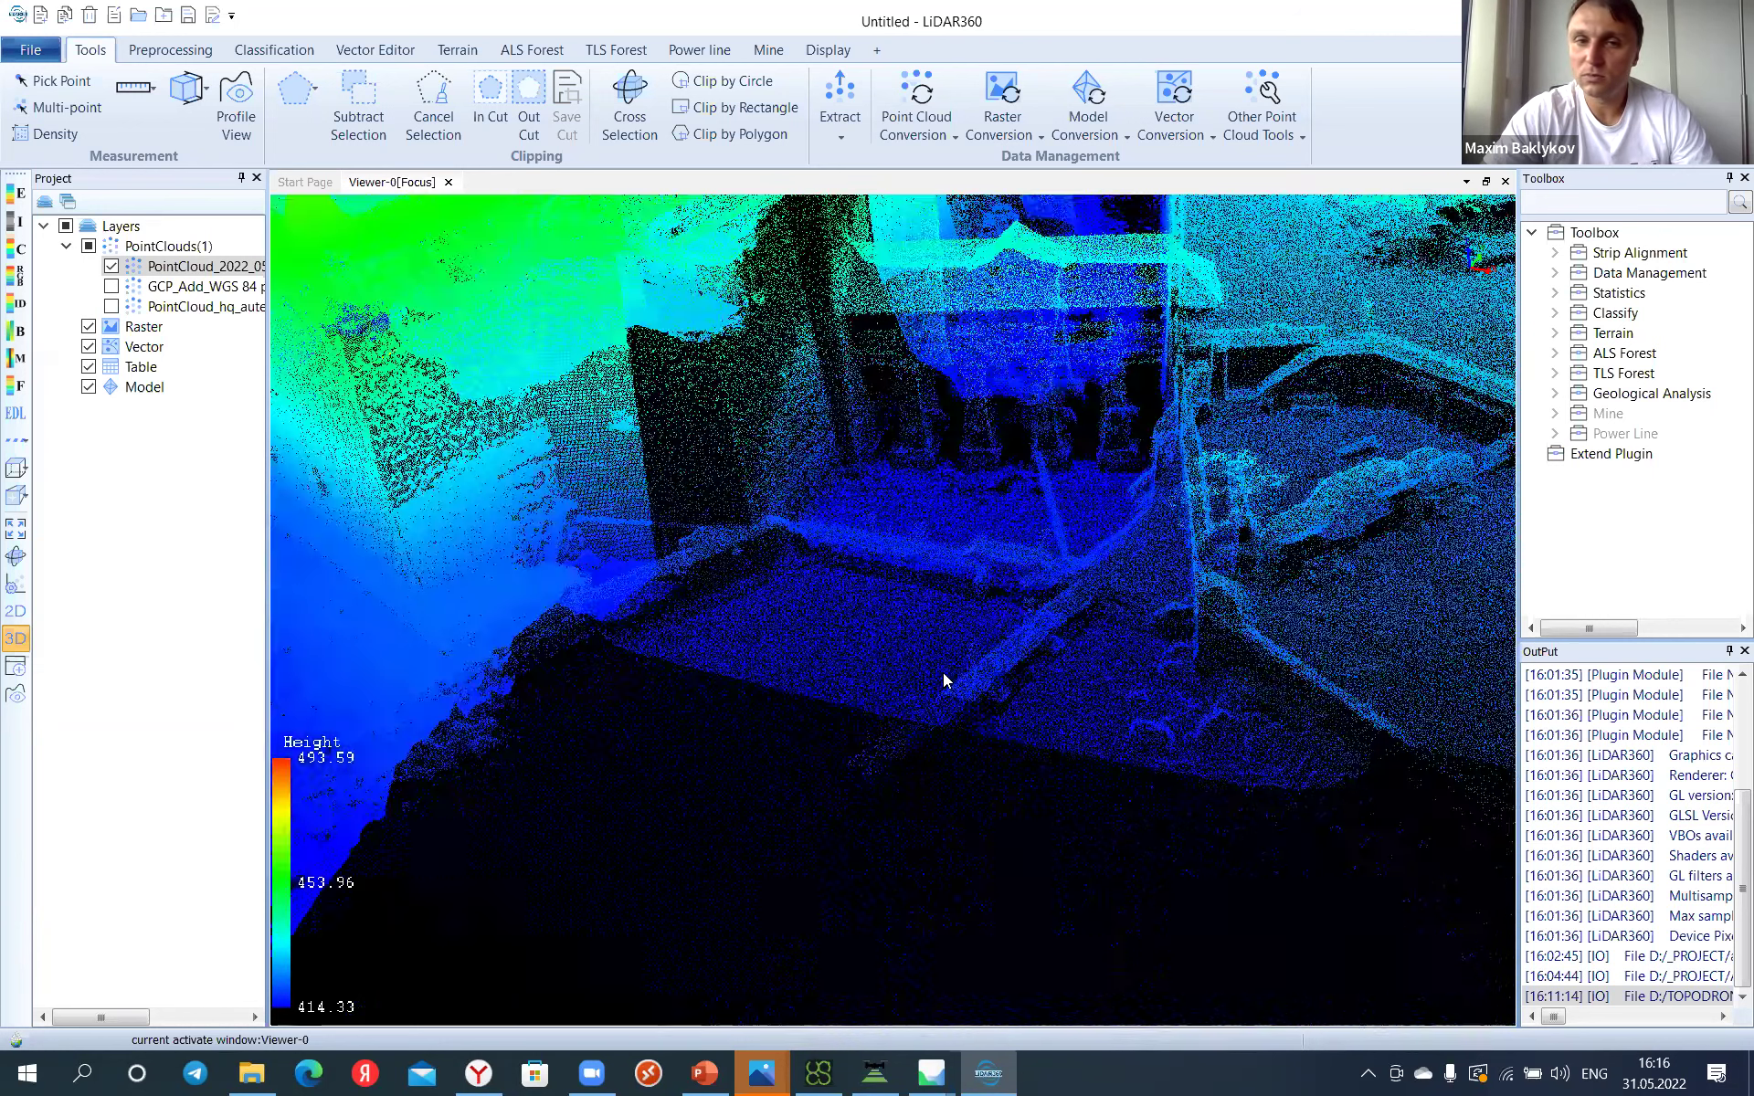
{"action": "scroll", "coordinate": [943, 680], "scroll_direction": "down", "scroll_amount": 3}
{"action": "mouse_move", "coordinate": [942, 673]}
{"action": "left_mouse_down"}
{"action": "mouse_move", "coordinate": [1048, 713]}
{"action": "mouse_move", "coordinate": [1309, 650]}
{"action": "left_mouse_up"}
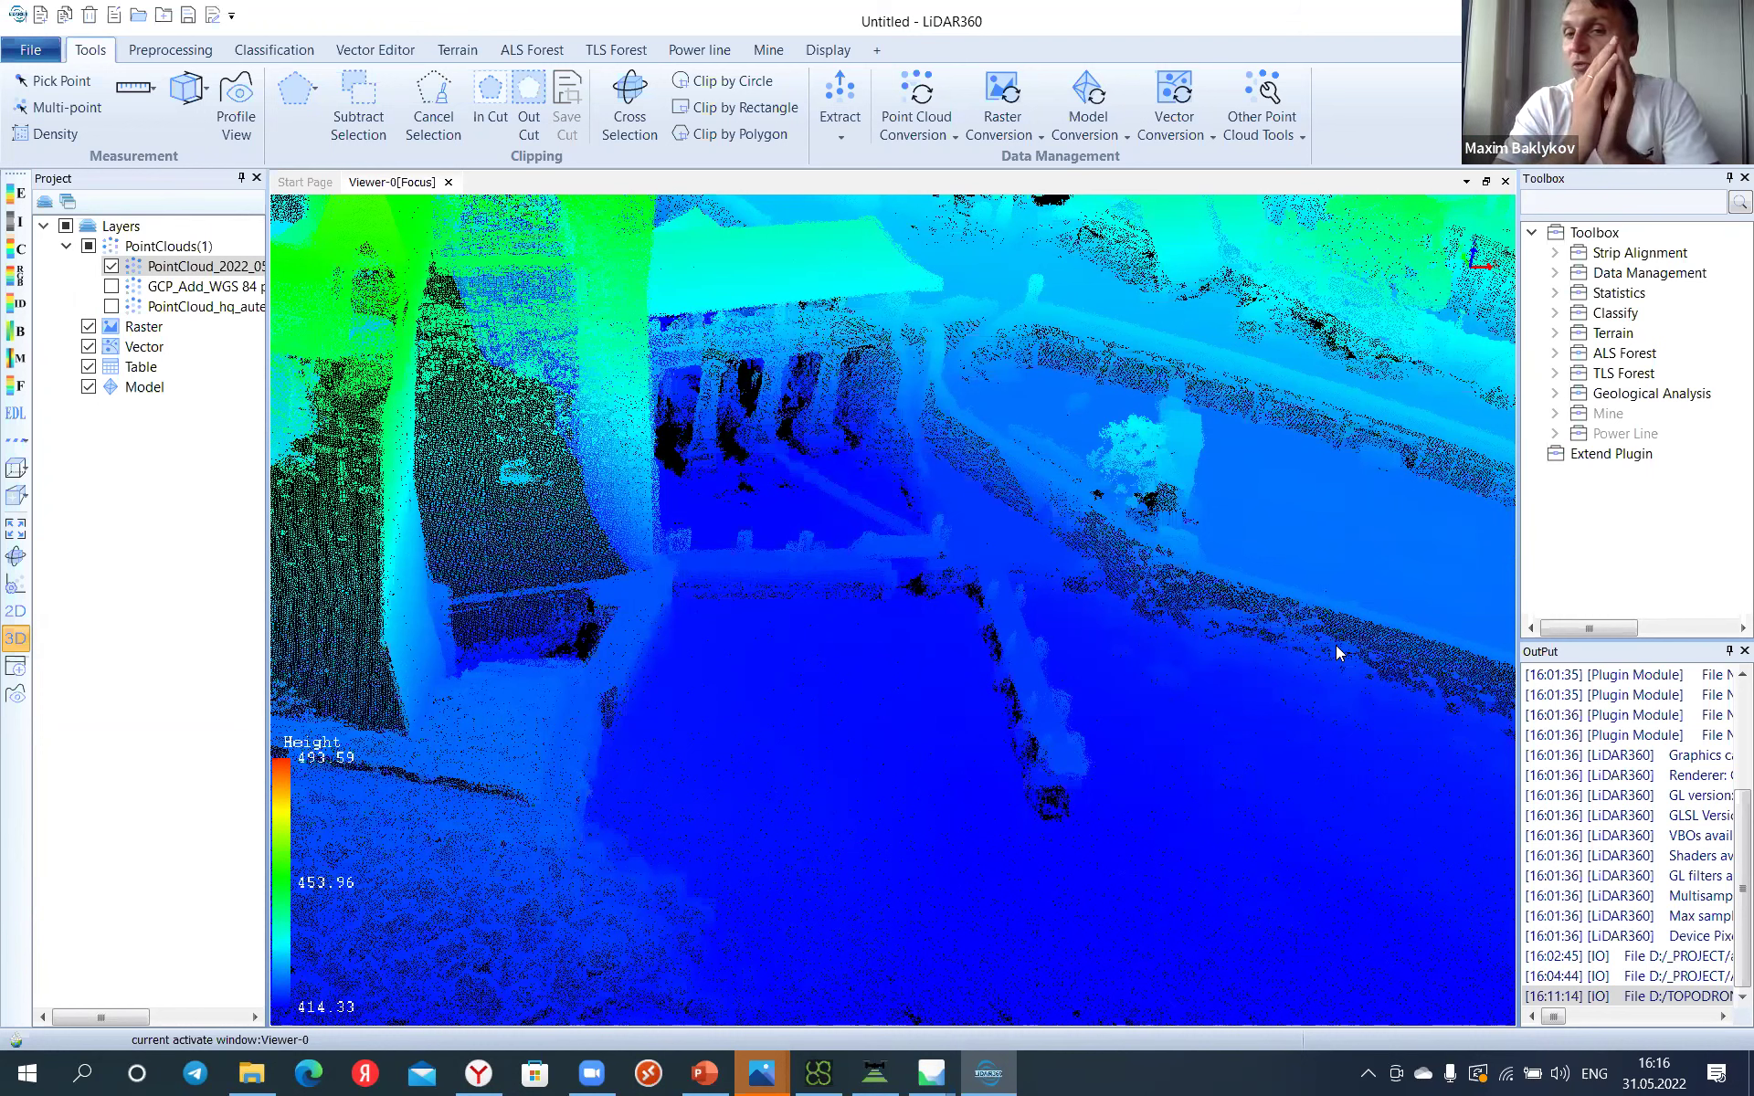
{"action": "left_click_drag", "start_coordinate": [961, 411], "coordinate": [888, 548]}
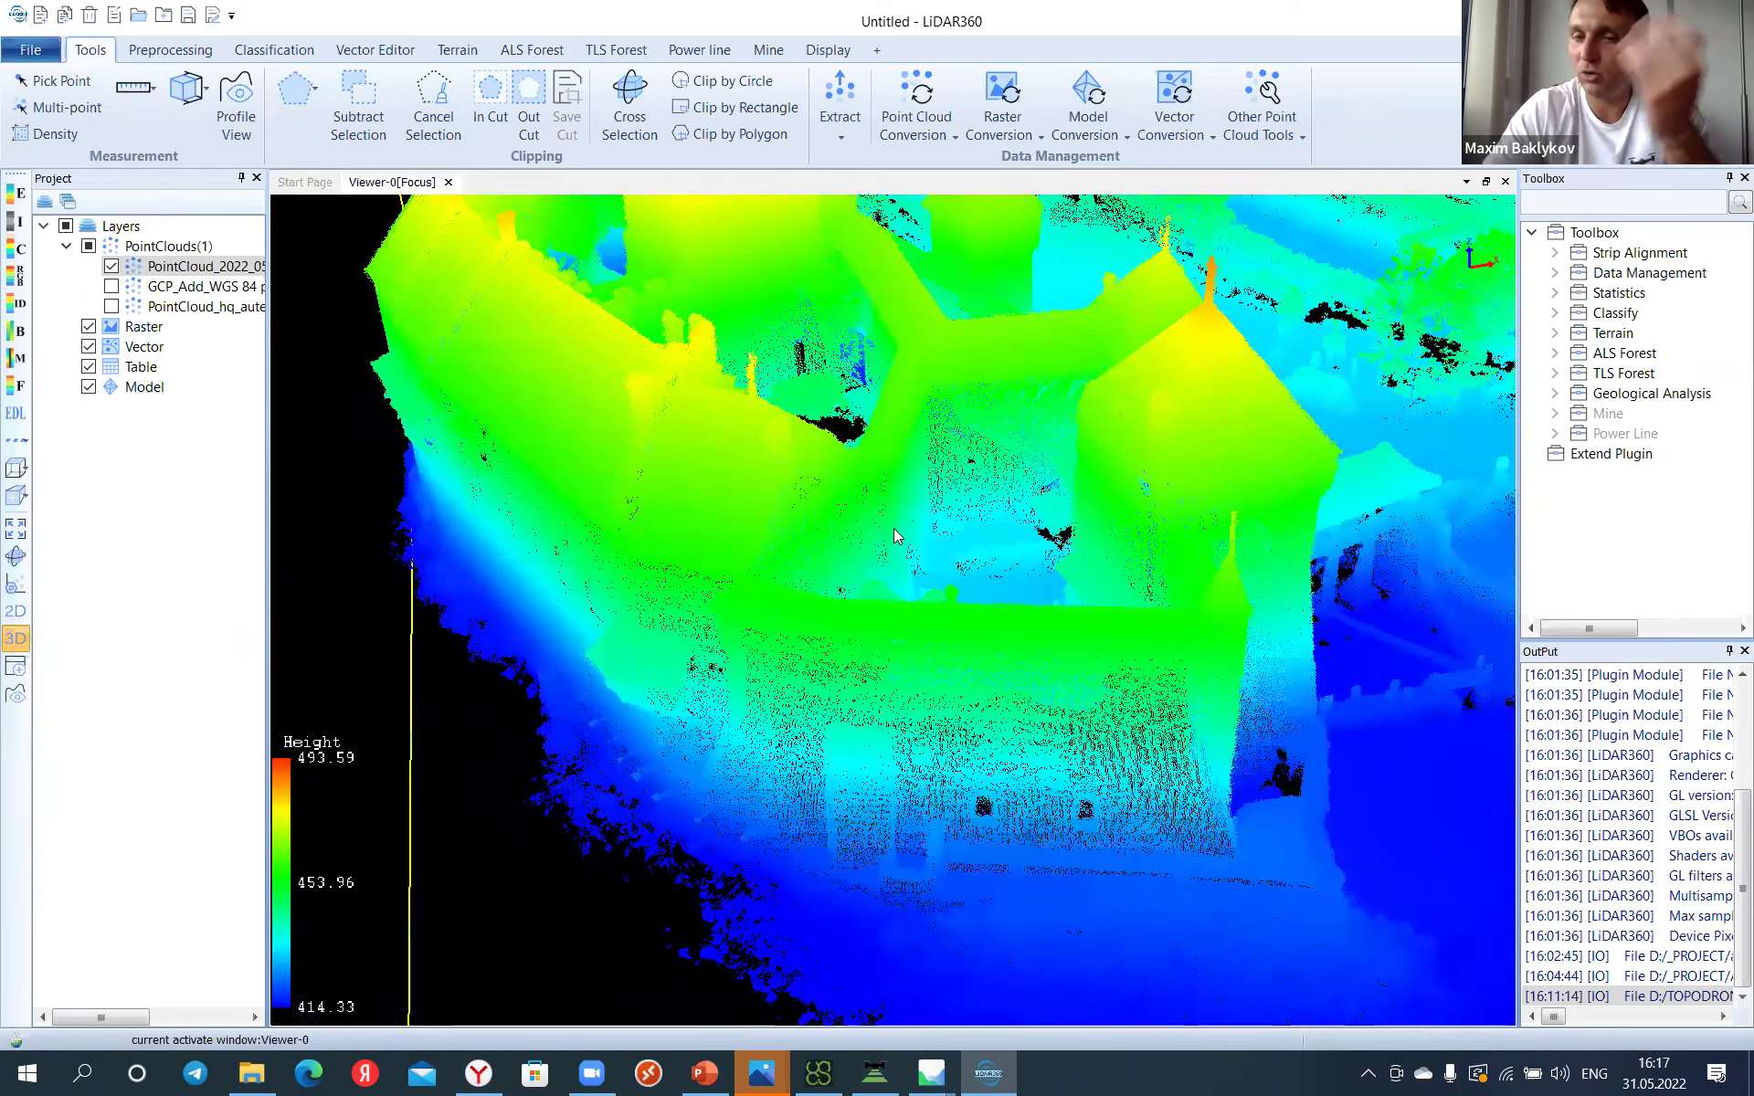
{"action": "left_click_drag", "start_coordinate": [922, 654], "coordinate": [1081, 566]}
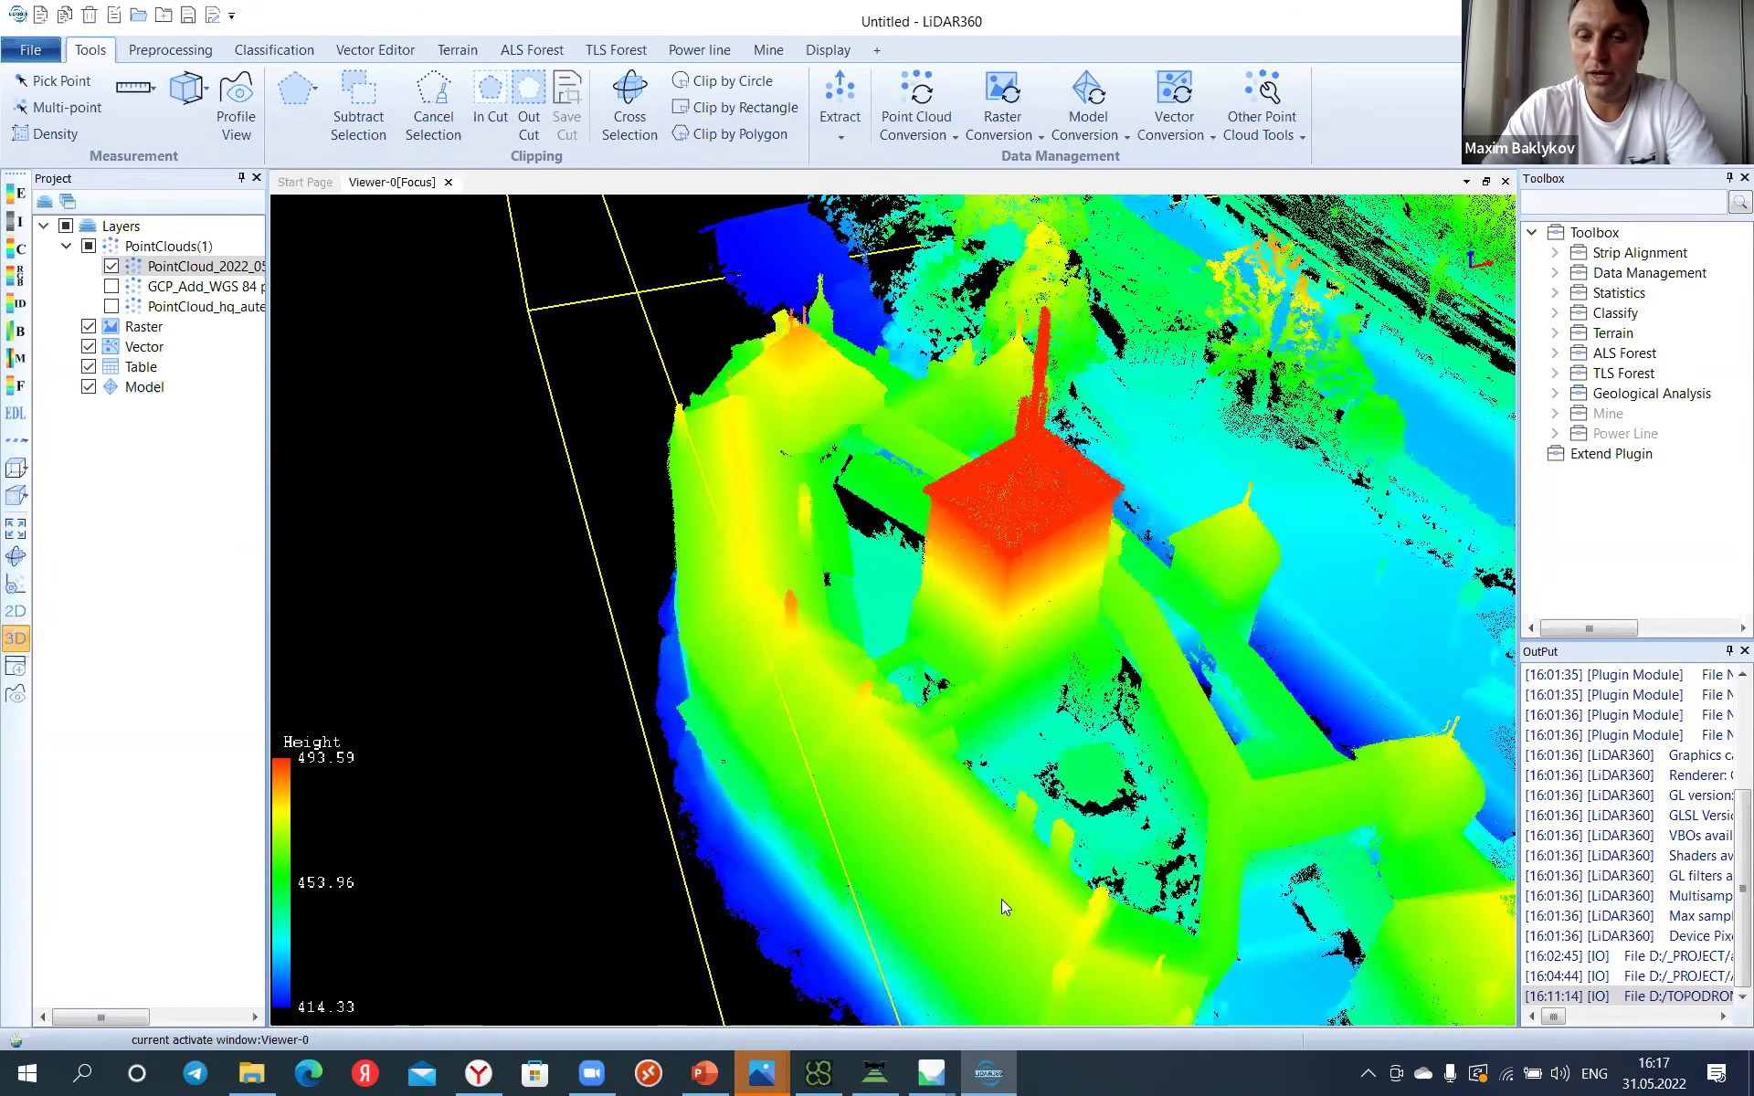
{"action": "left_click", "coordinate": [705, 1074]}
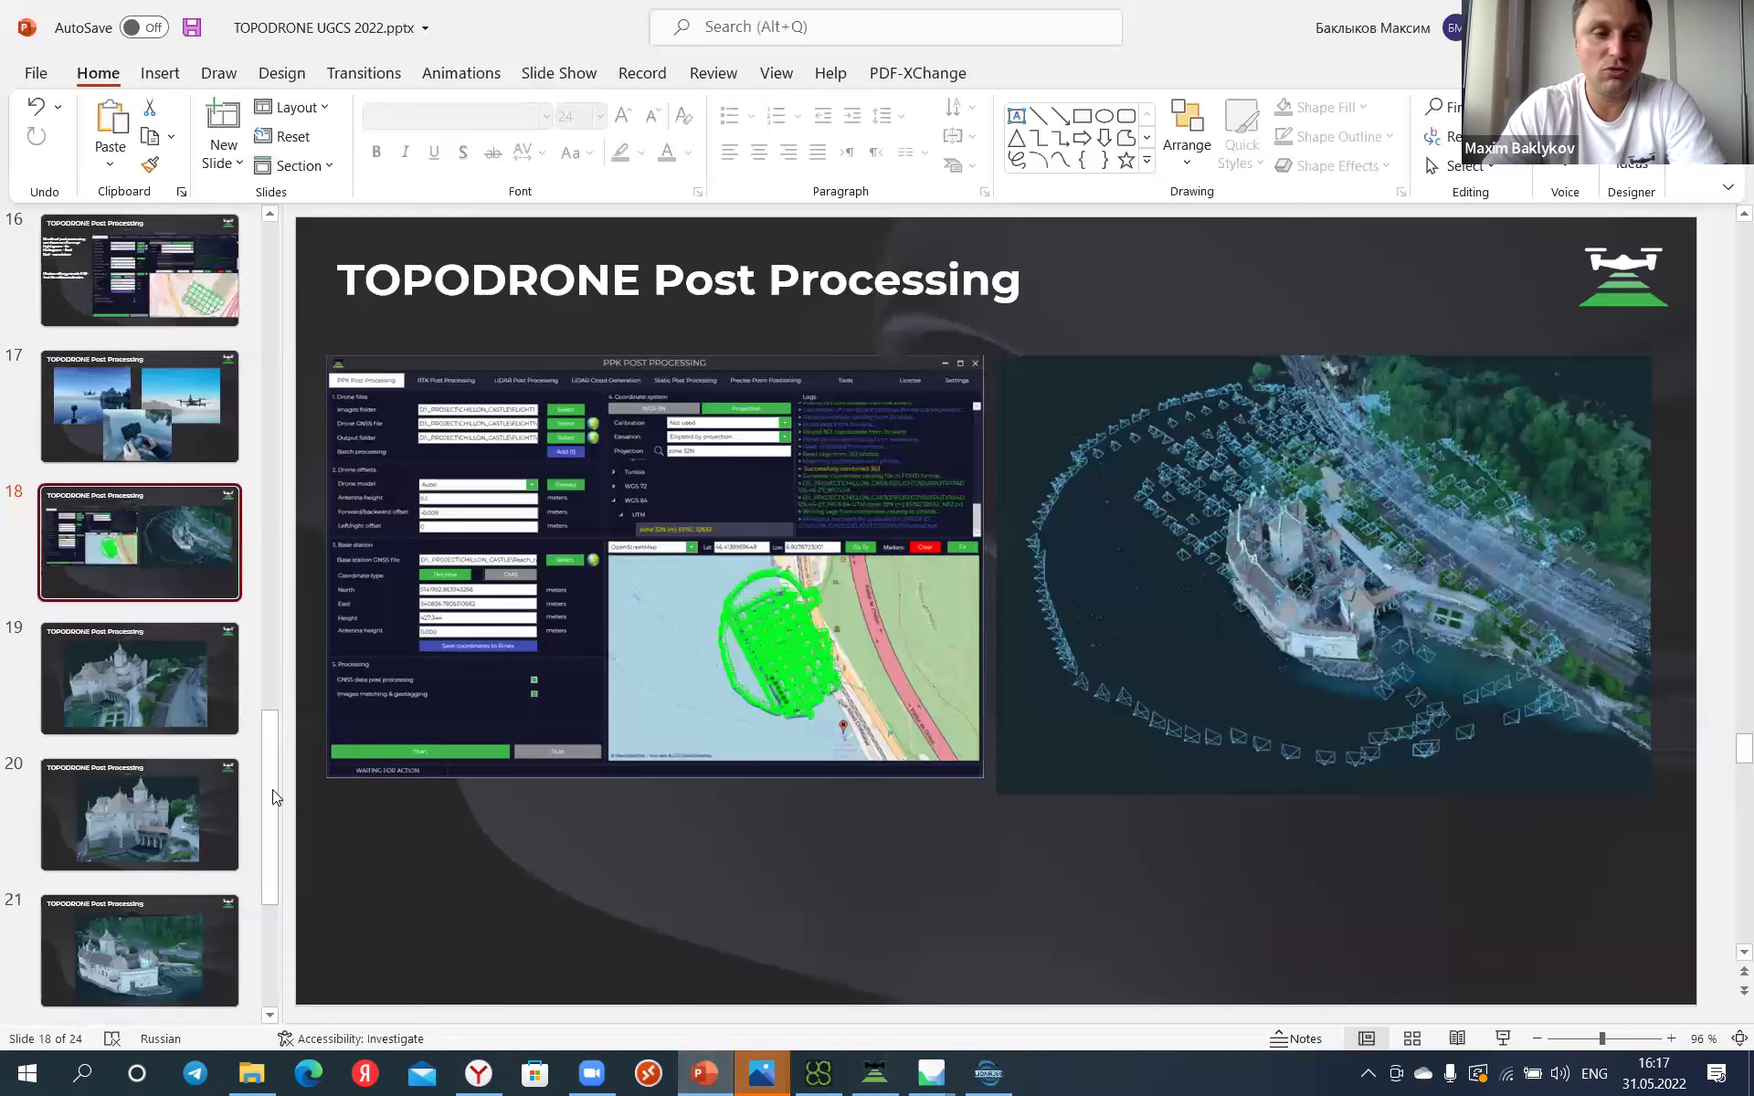
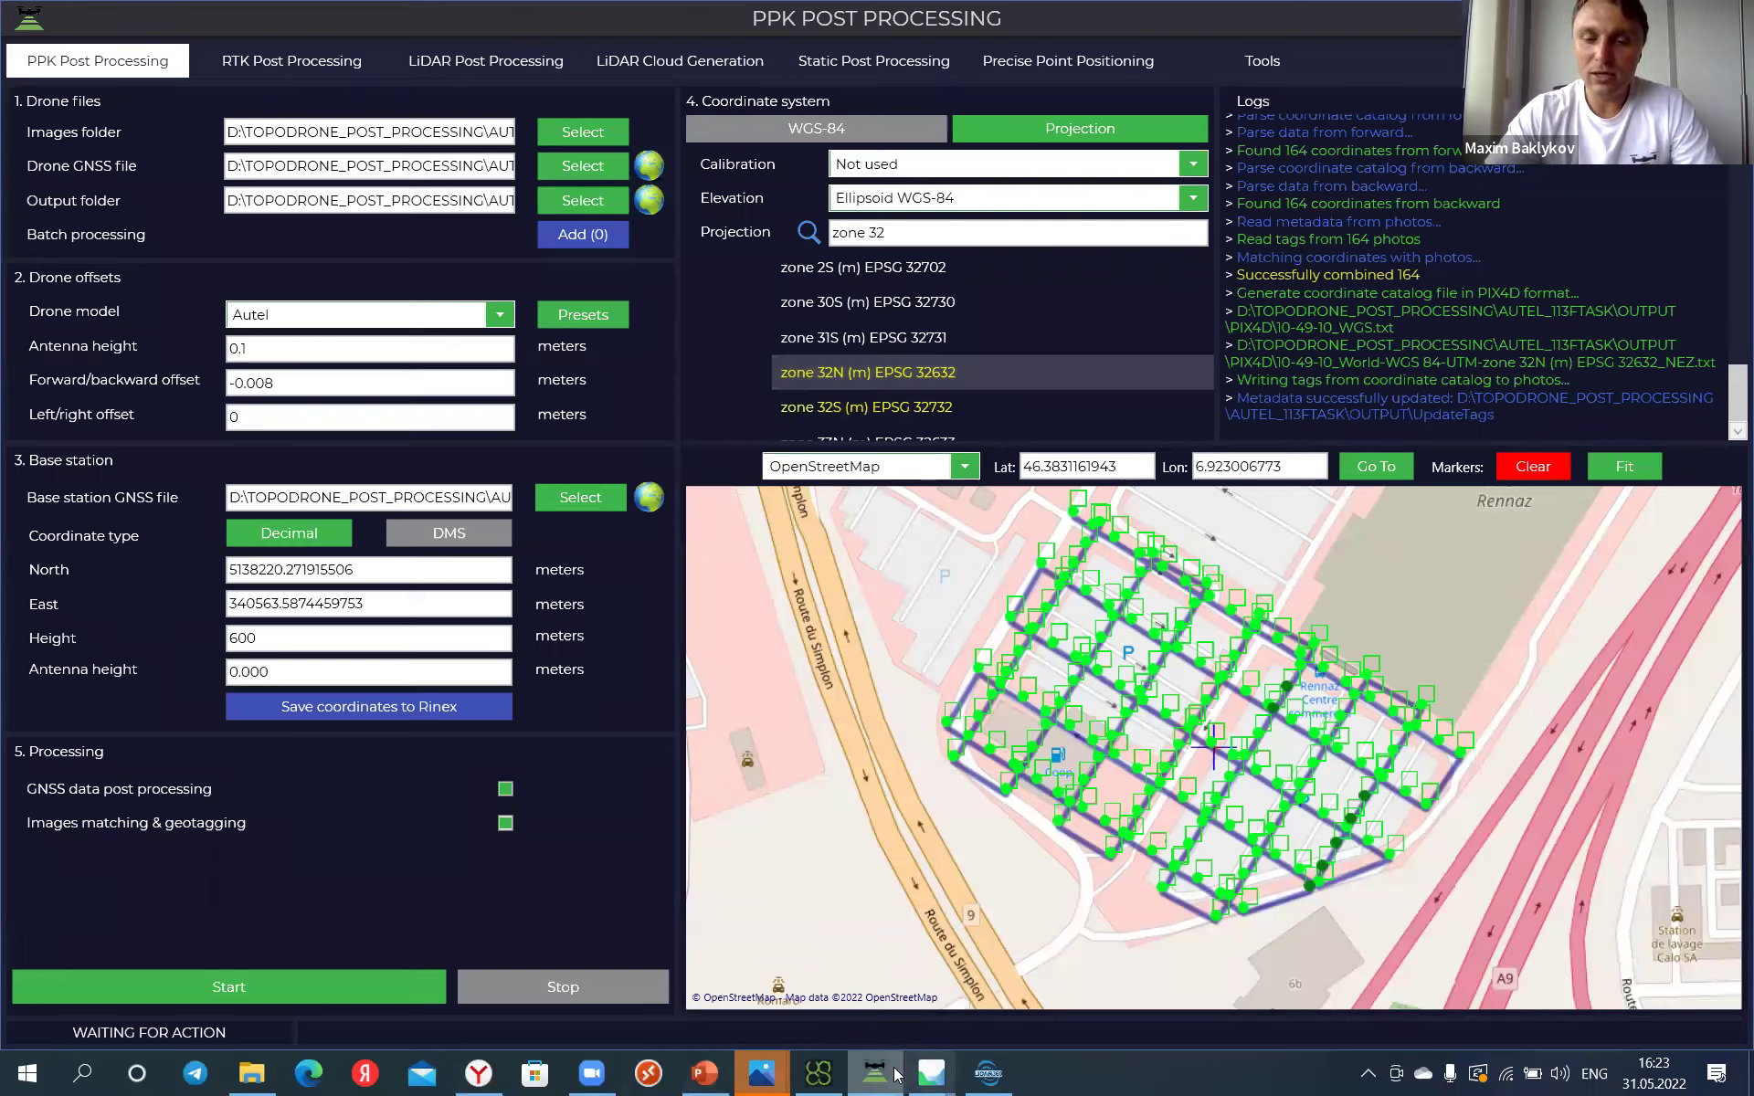
Step: Switch to LiDAR360 and close it without saving the current document as a project
{"action": "left_click", "coordinate": [988, 1073]}
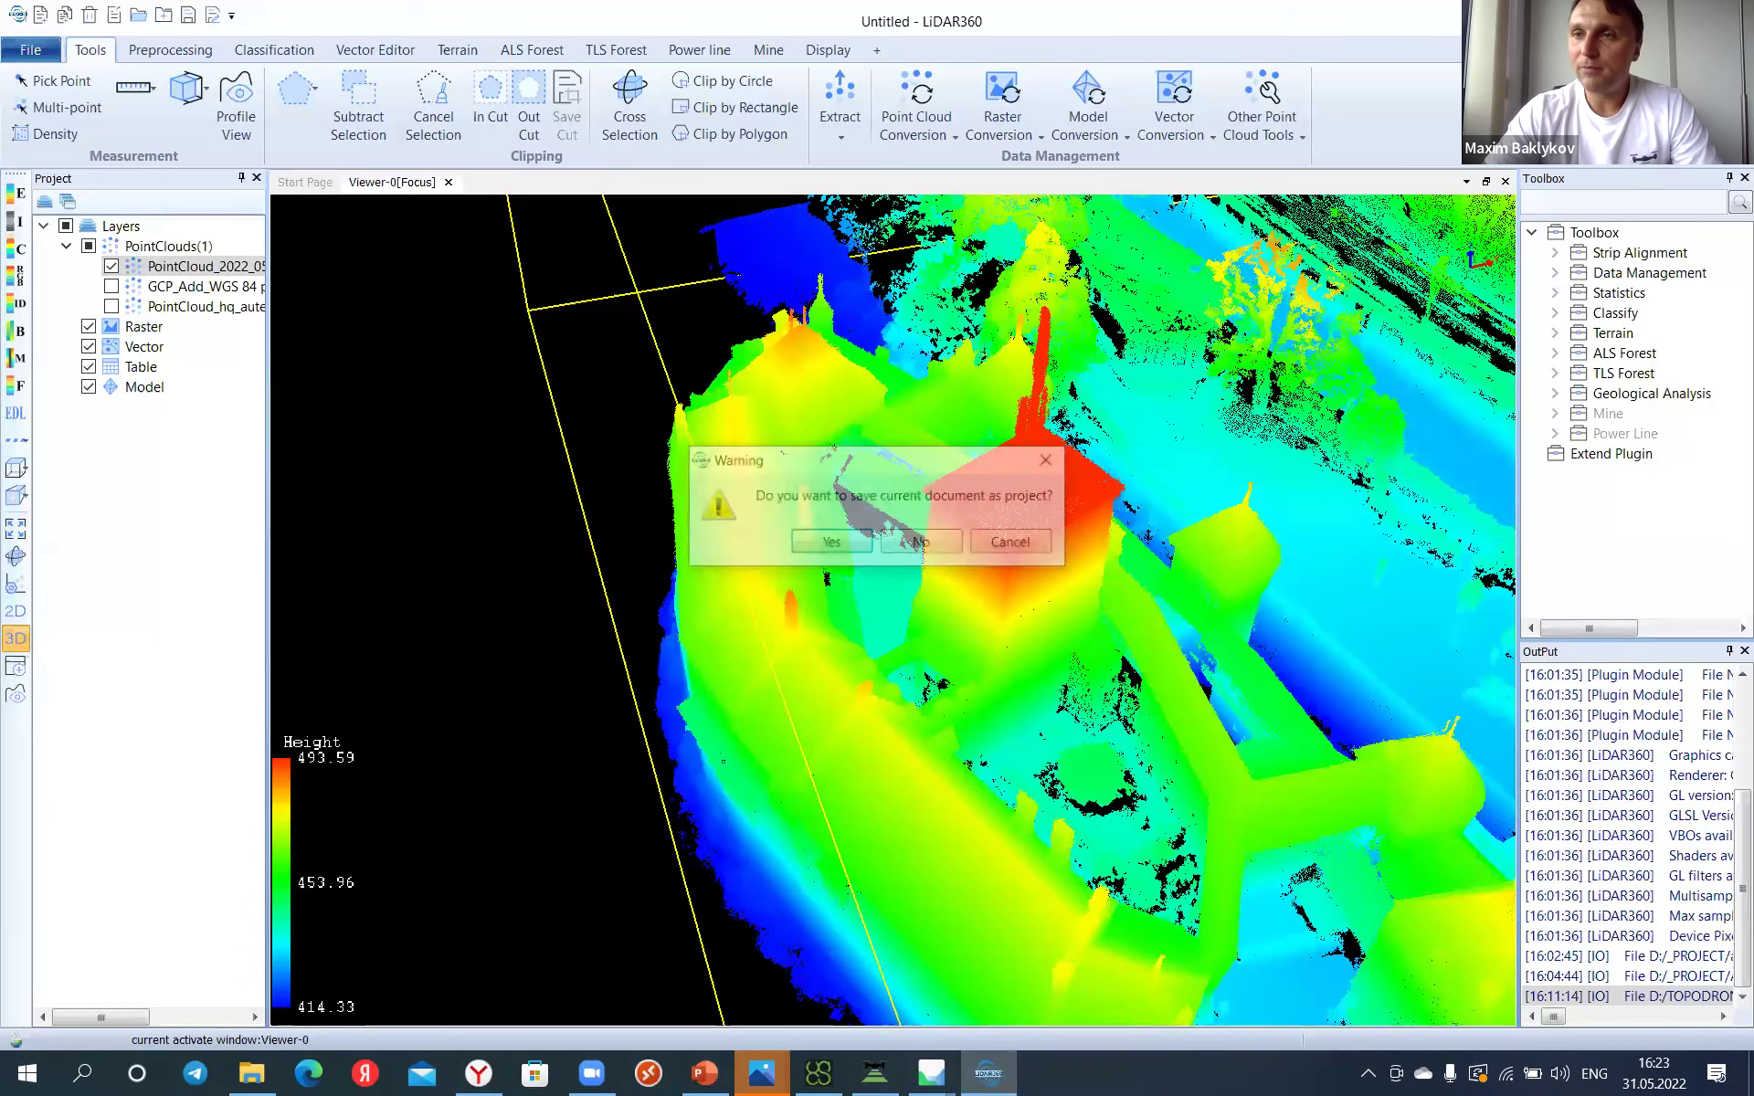
{"action": "left_click", "coordinate": [923, 544]}
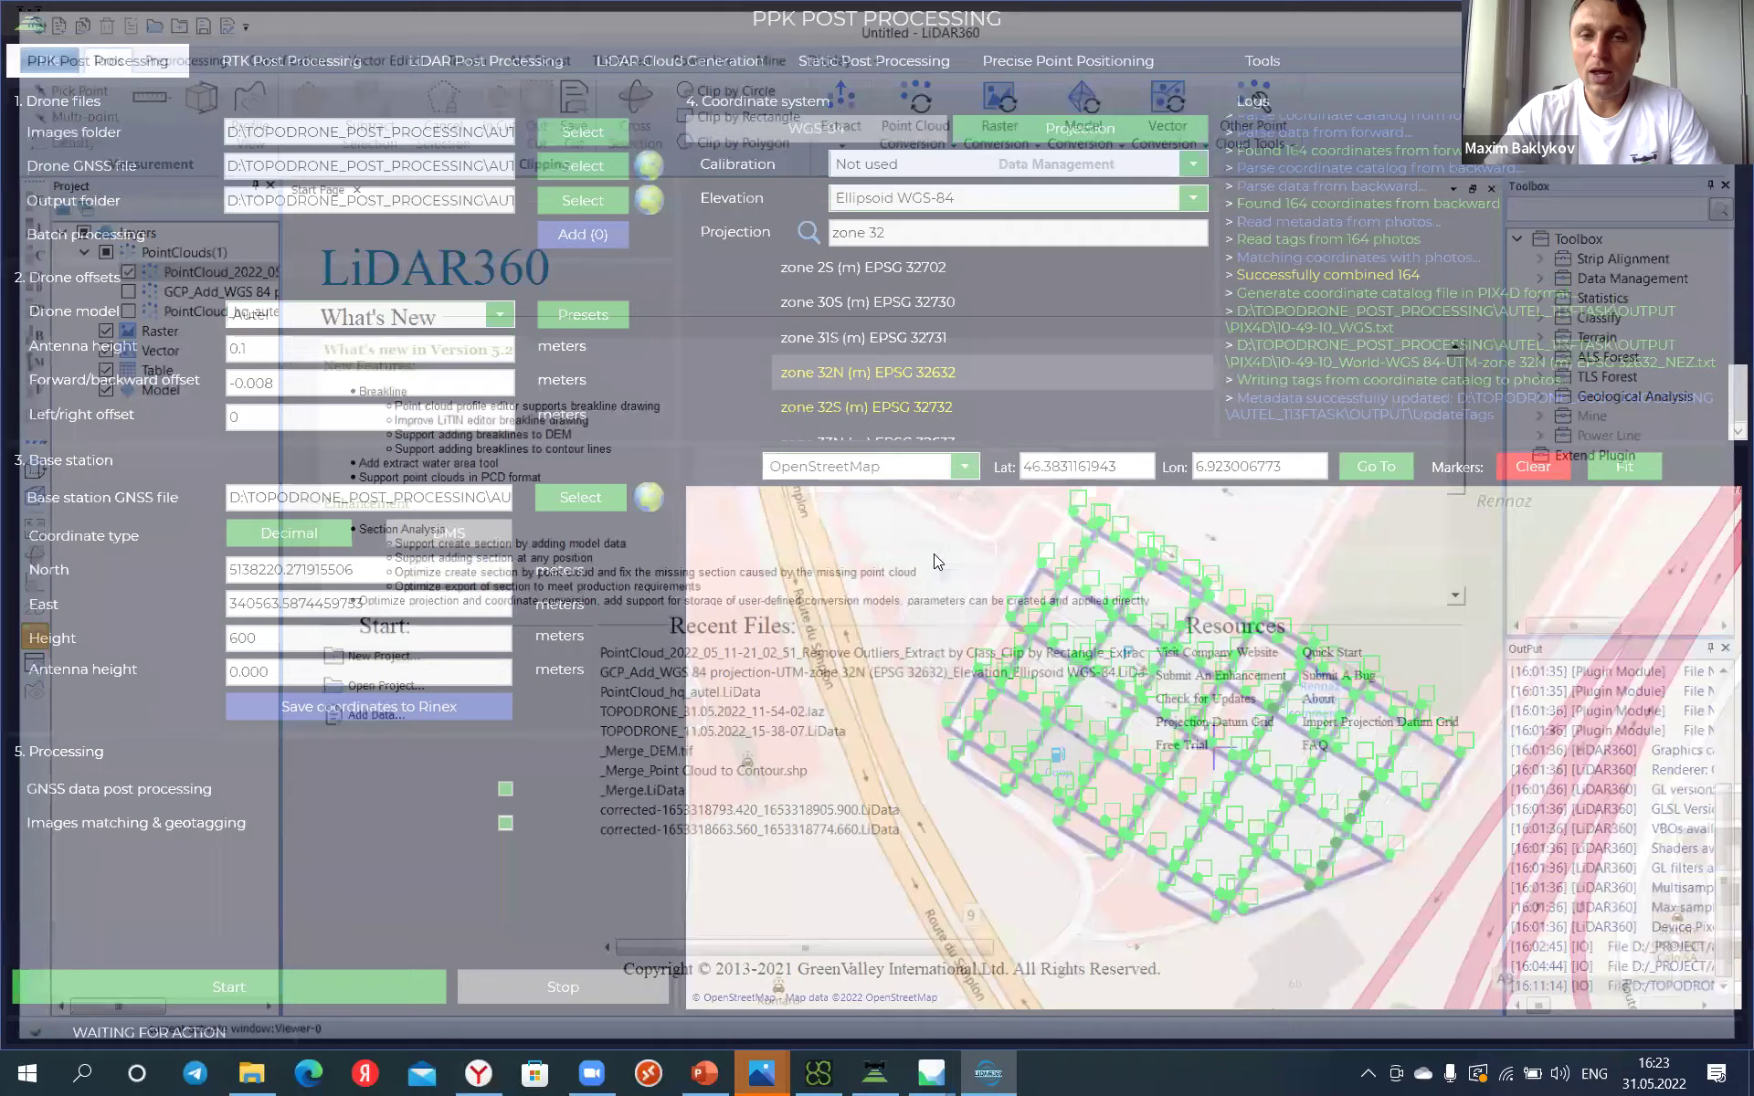